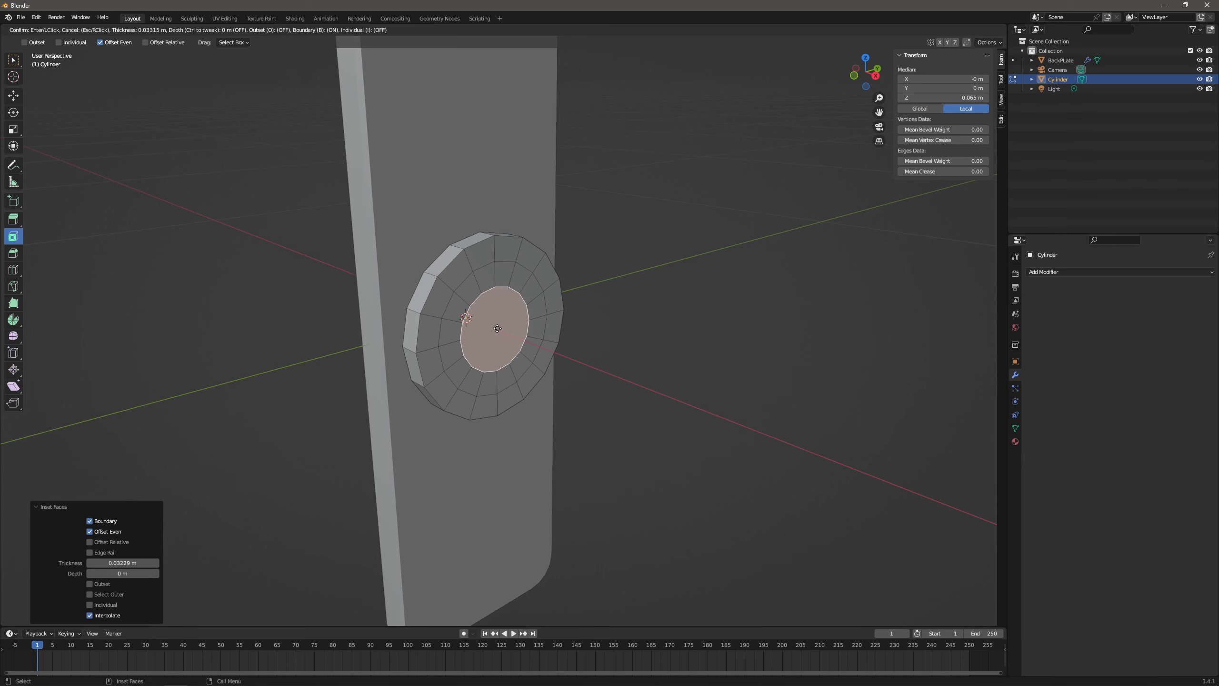
Inset the disc's center face twice toward the middle, by about 0.033 m and about 0.028 m.
click(497, 328)
drag(532, 325, 510, 330)
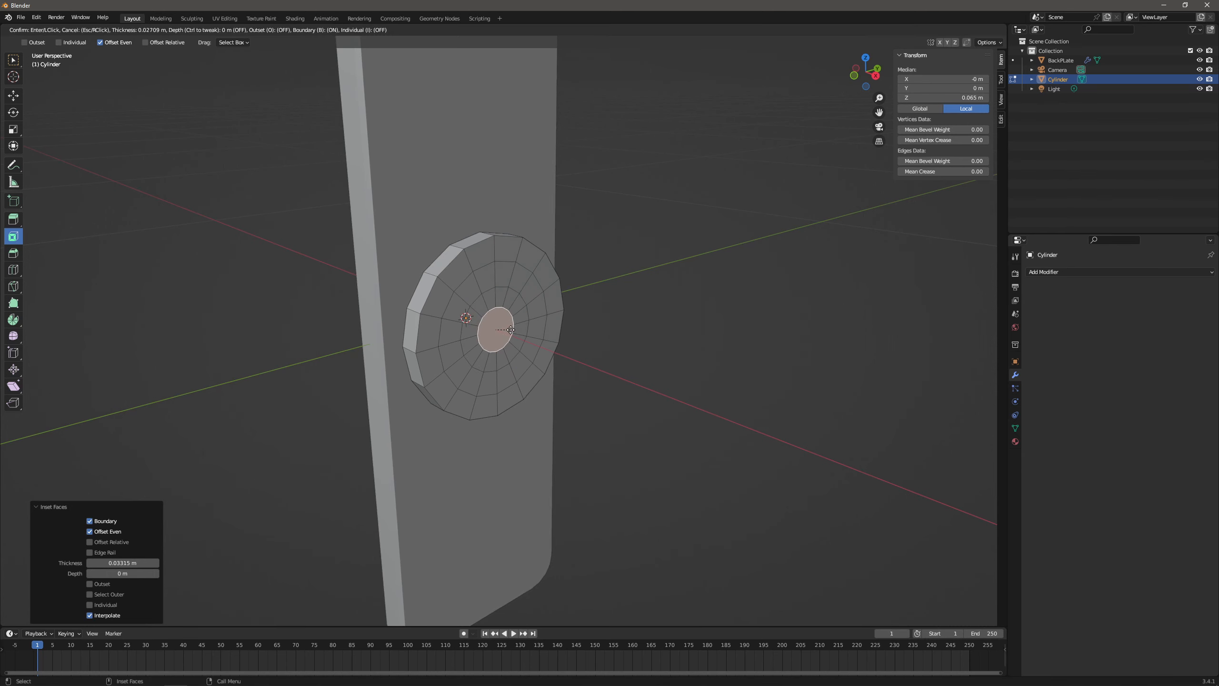
click(510, 330)
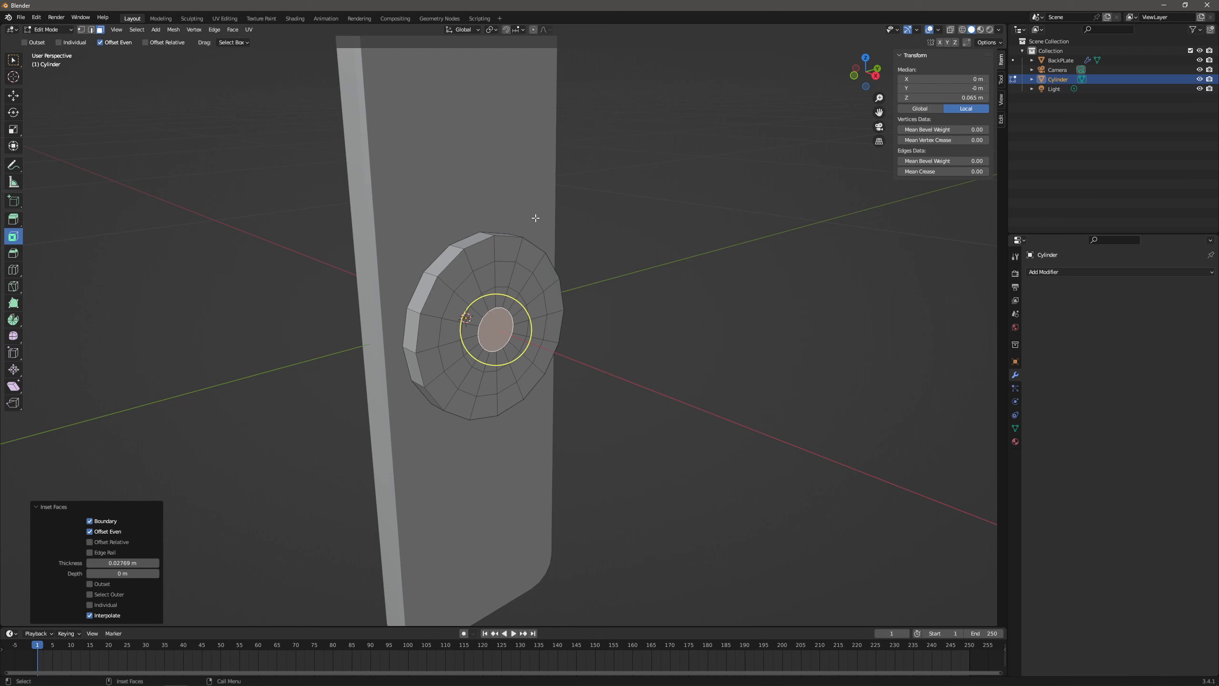
Move the center face outward about 0.0066 m along X with proportional editing on, using smooth falloff and a proportional size of 0.1.
key(shift+space)
key(g)
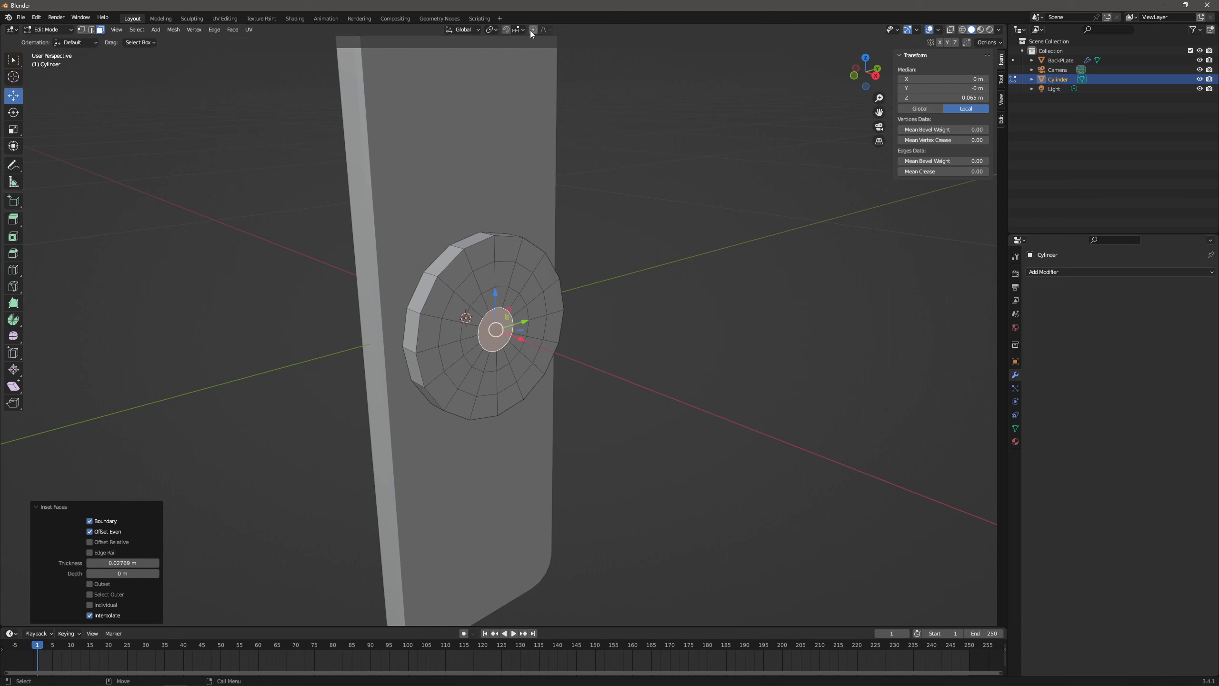
click(518, 339)
click(494, 331)
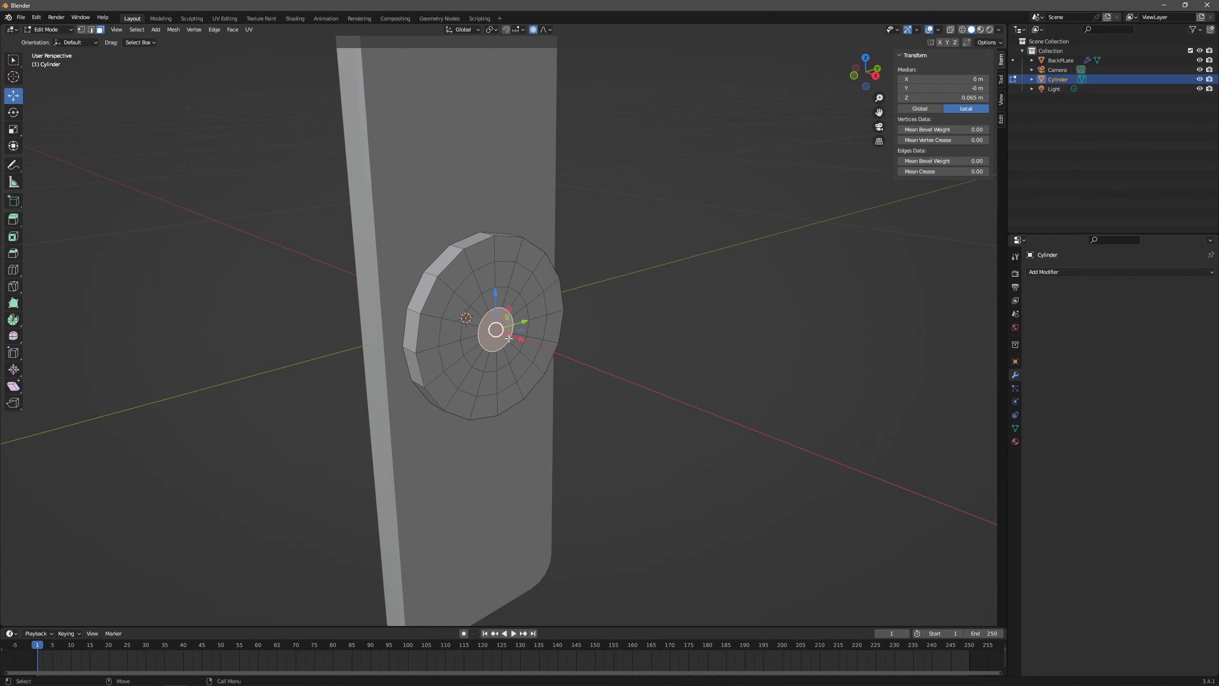
drag(515, 338, 519, 340)
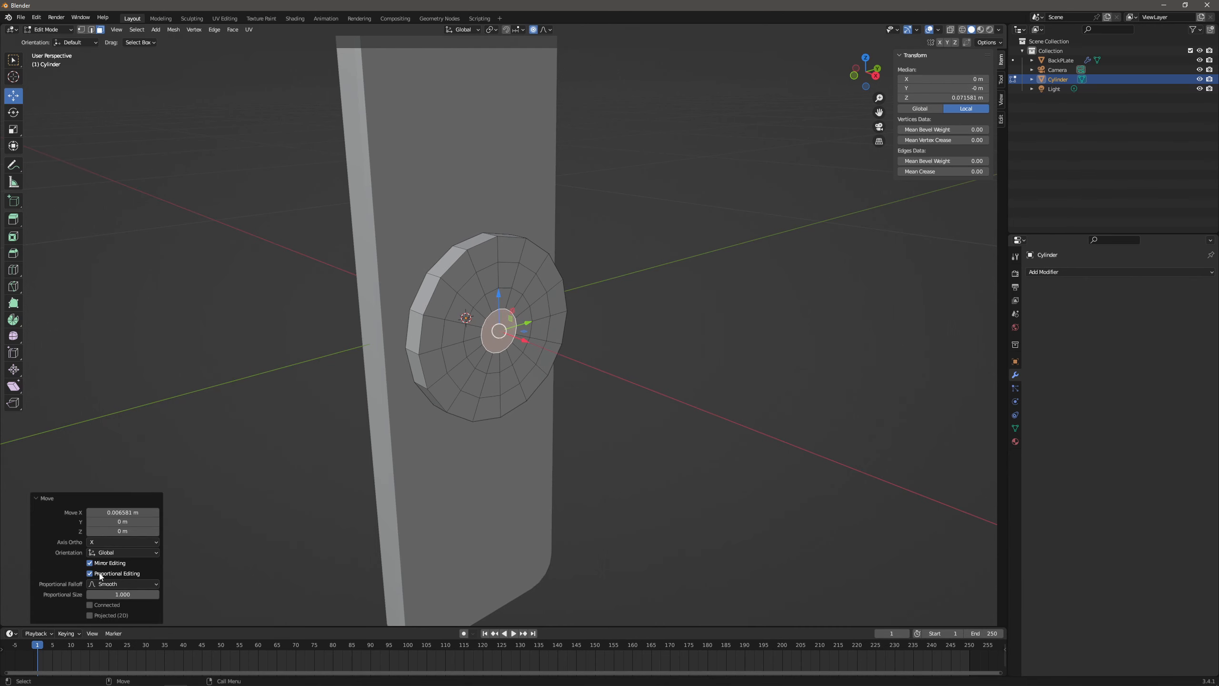
drag(134, 593, 111, 593)
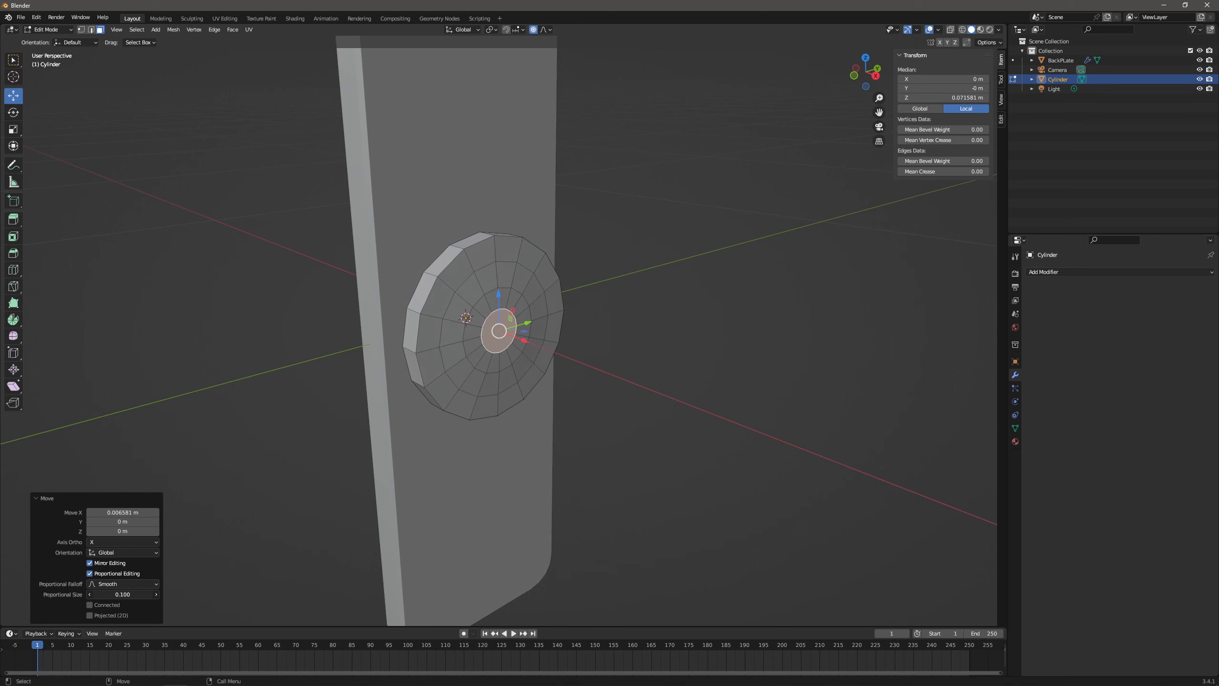
Pull the center face farther outward along X to dome the disc, finishing with a proportional size of 0.12.
drag(521, 340, 528, 342)
middle_drag(528, 341, 561, 335)
drag(543, 336, 549, 336)
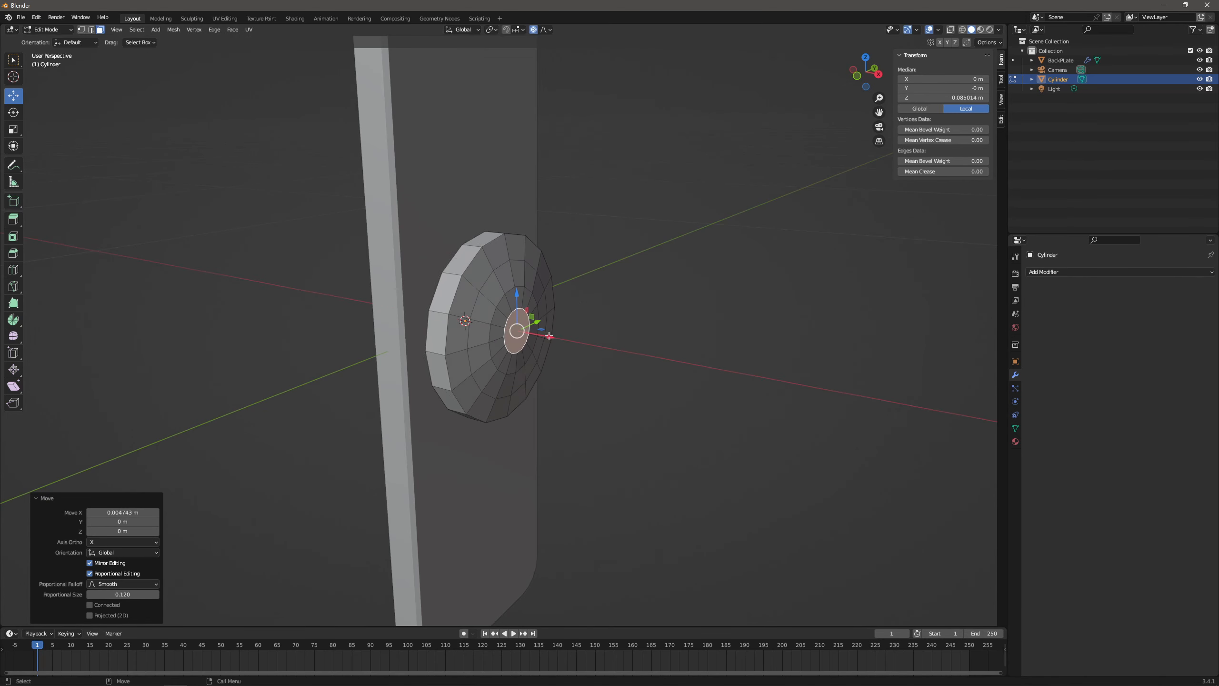
Return to Object Mode and apply Shade Smooth to the domed cylinder.
click(48, 30)
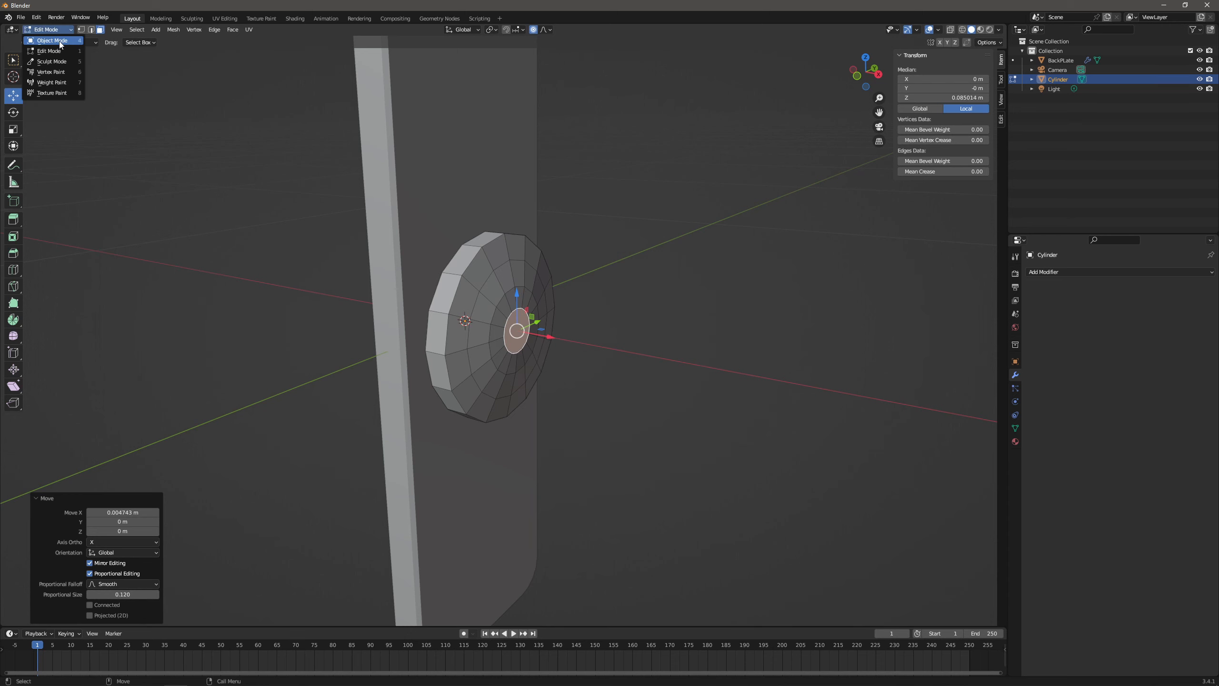
click(60, 42)
right_click(508, 275)
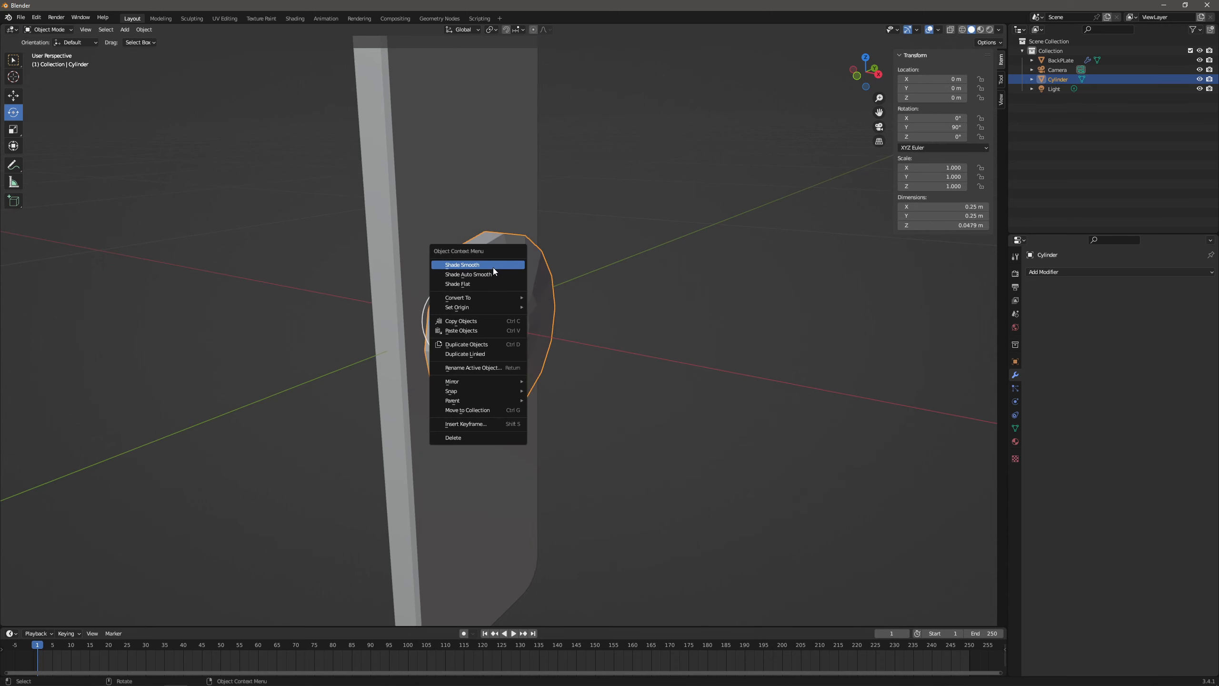
click(494, 265)
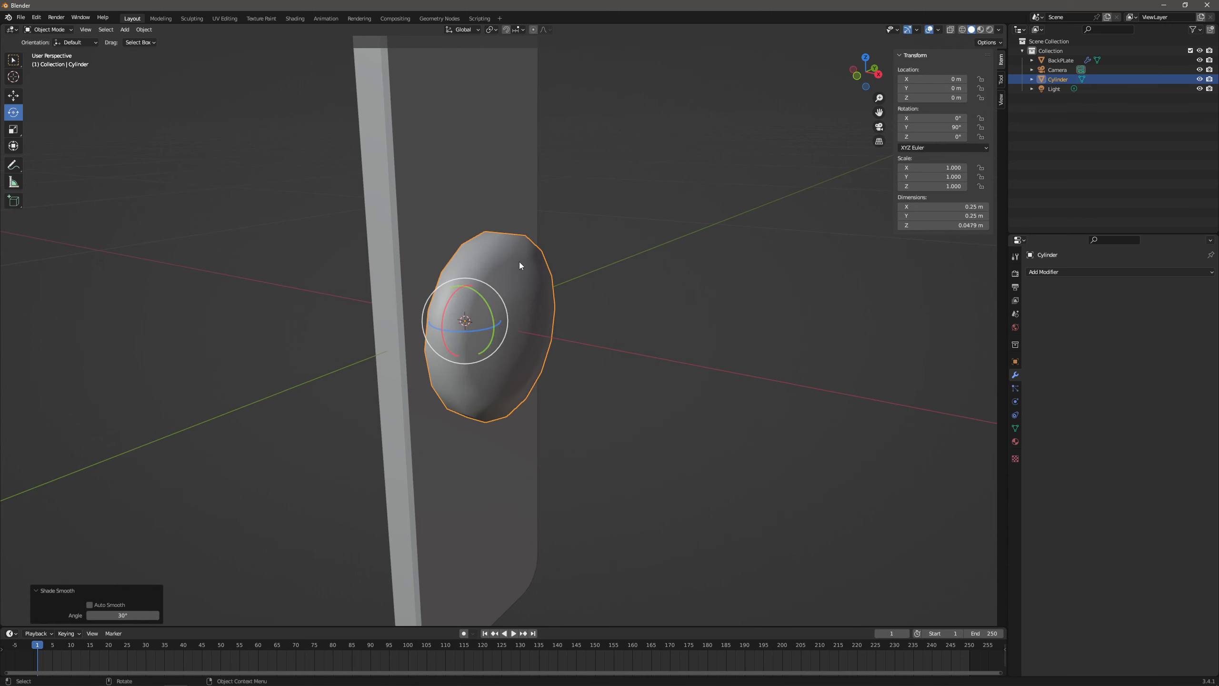
Add a Solidify modifier to the cylinder and hide the BackPlate to expose the dome's hollow side.
click(1071, 272)
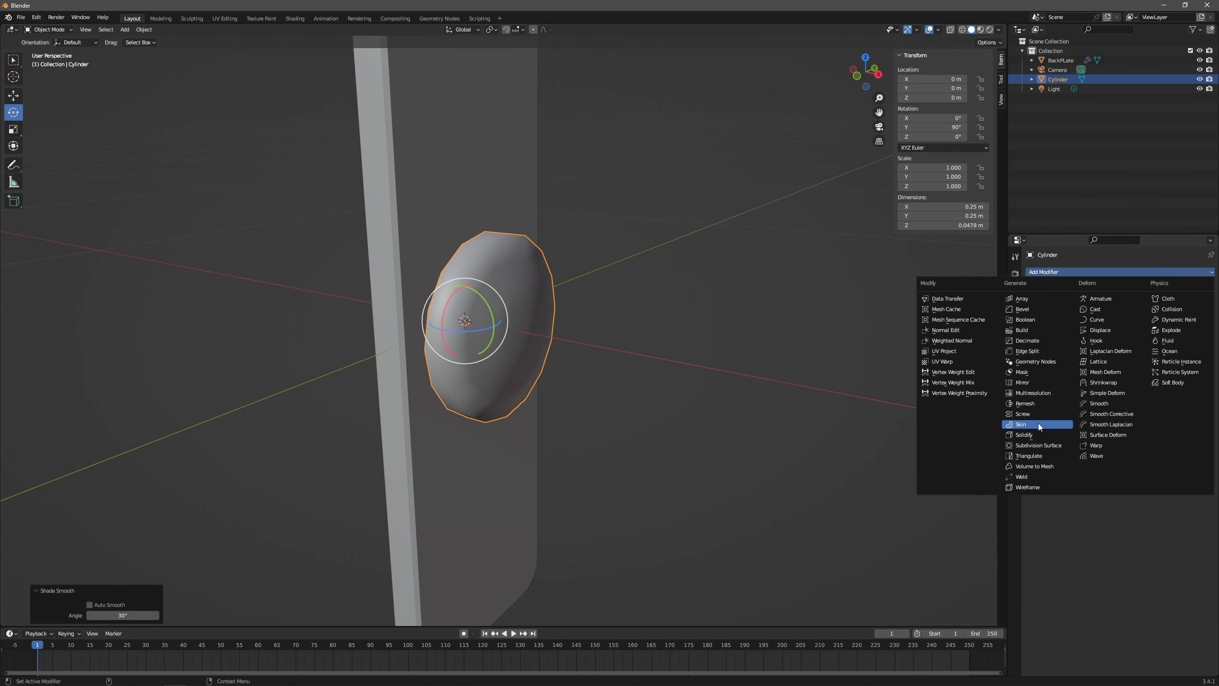
click(1024, 435)
middle_drag(626, 286, 693, 290)
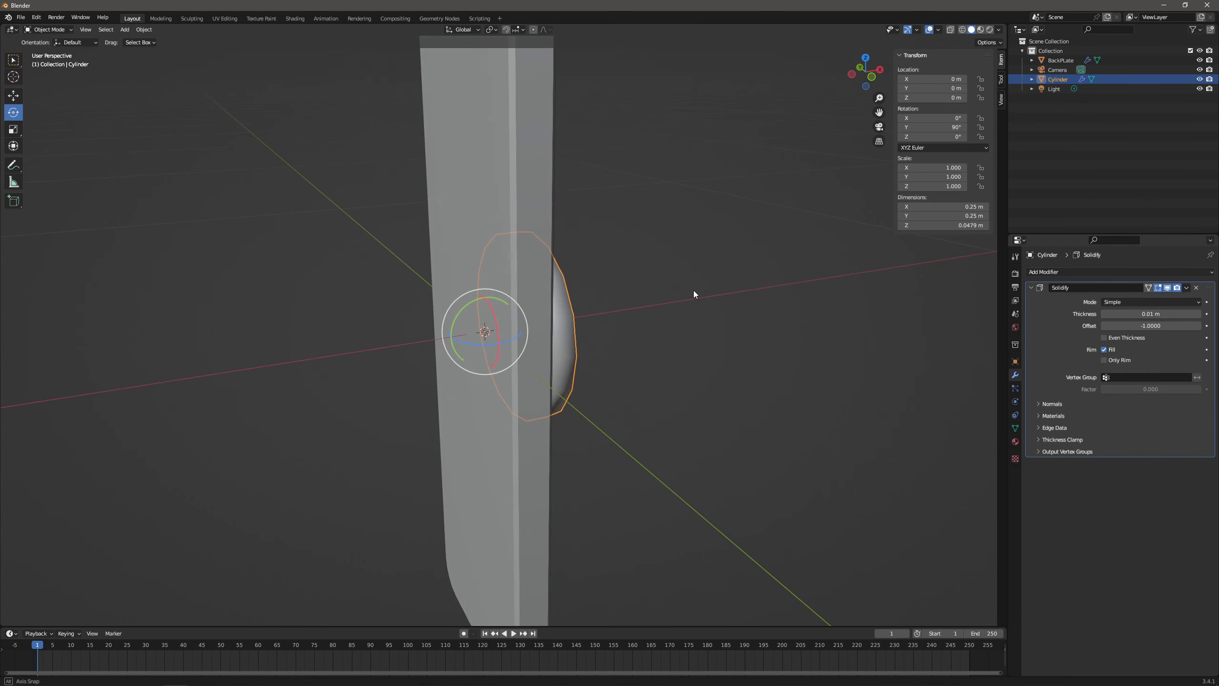
click(1200, 60)
middle_drag(678, 262, 662, 260)
scroll(583, 250, up, 3)
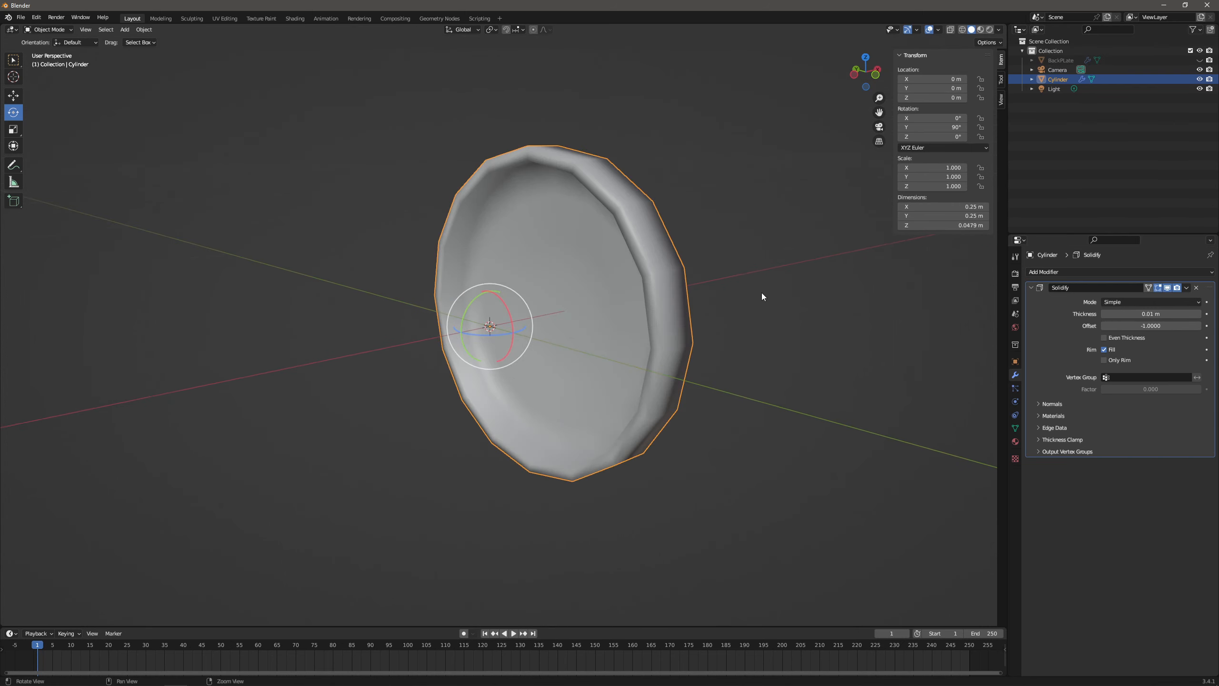
shift+middle_drag(762, 293, 719, 325)
Set the Solidify modifier's thickness to 0.005 m.
click(1115, 315)
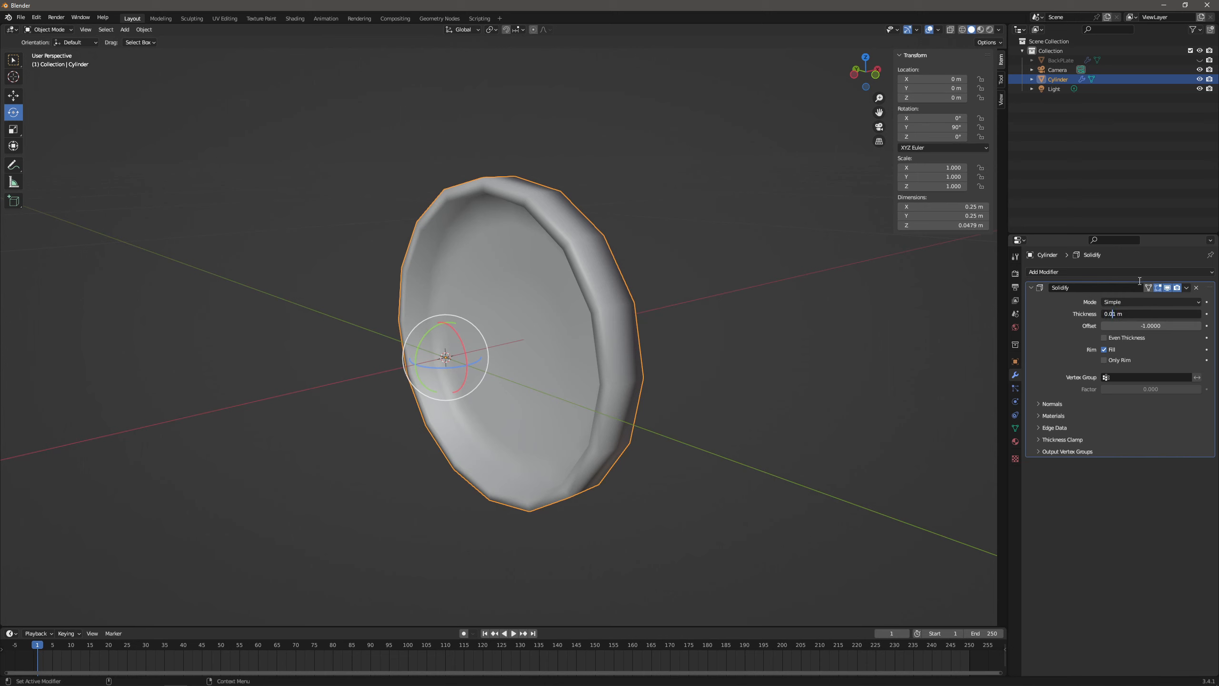
text(0.005)
key(Return)
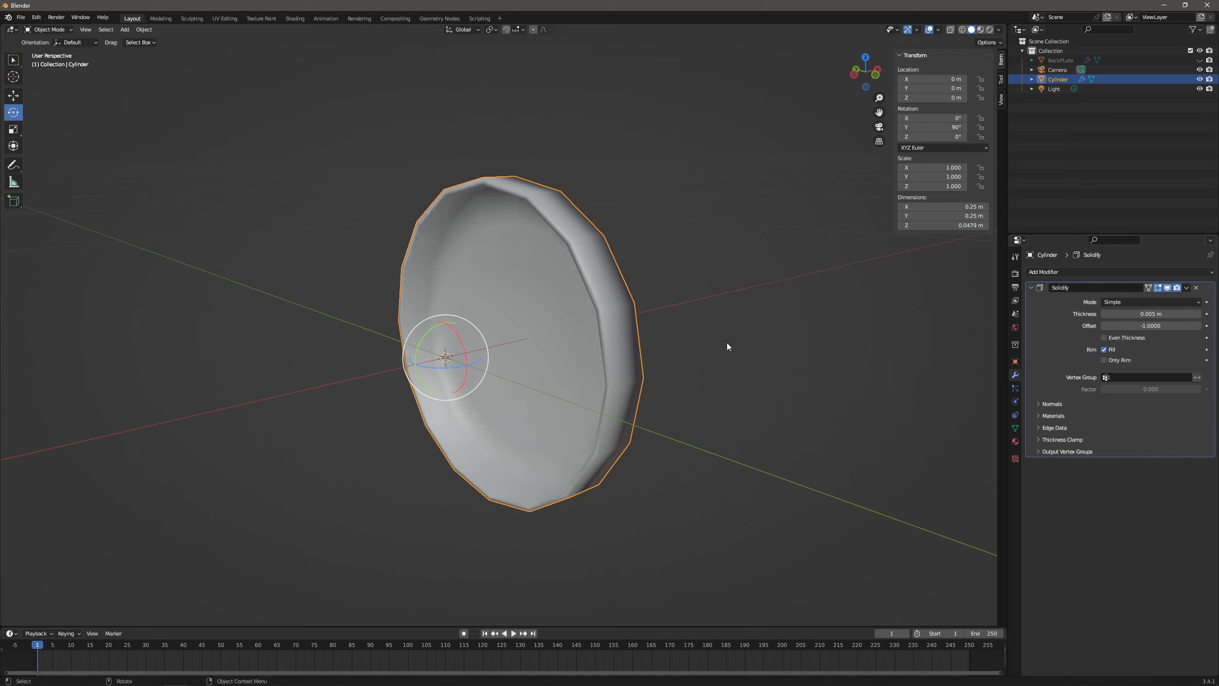
click(55, 31)
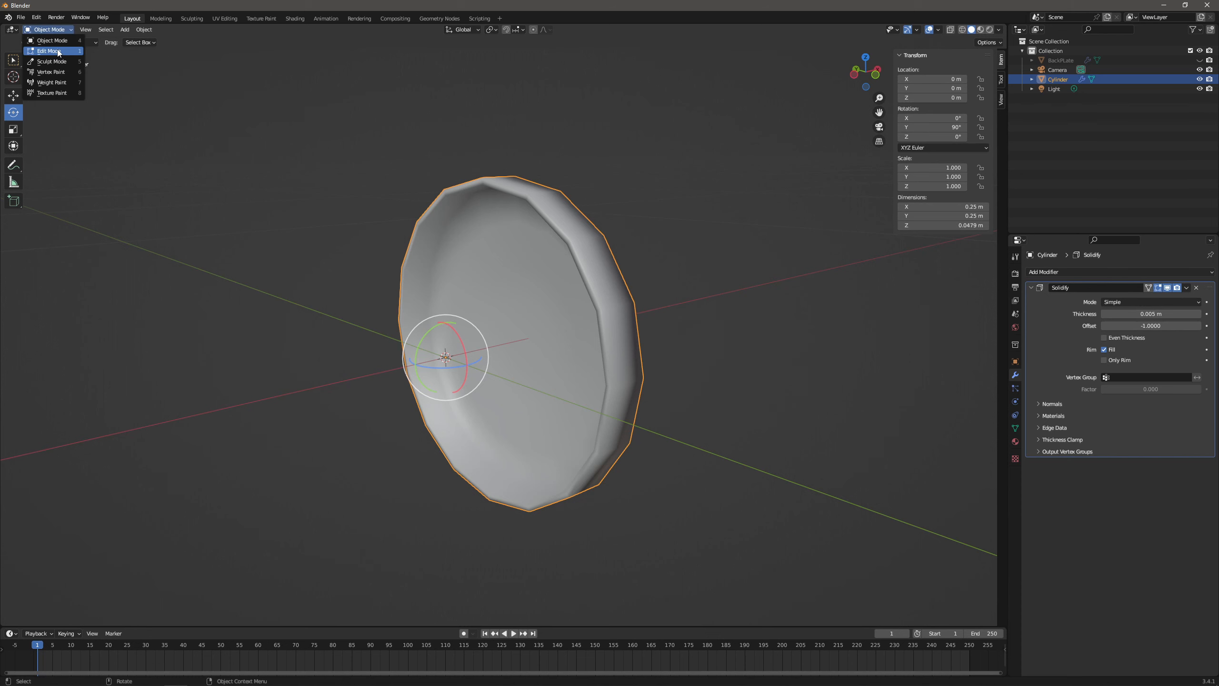
click(58, 53)
middle_drag(408, 195, 974, 247)
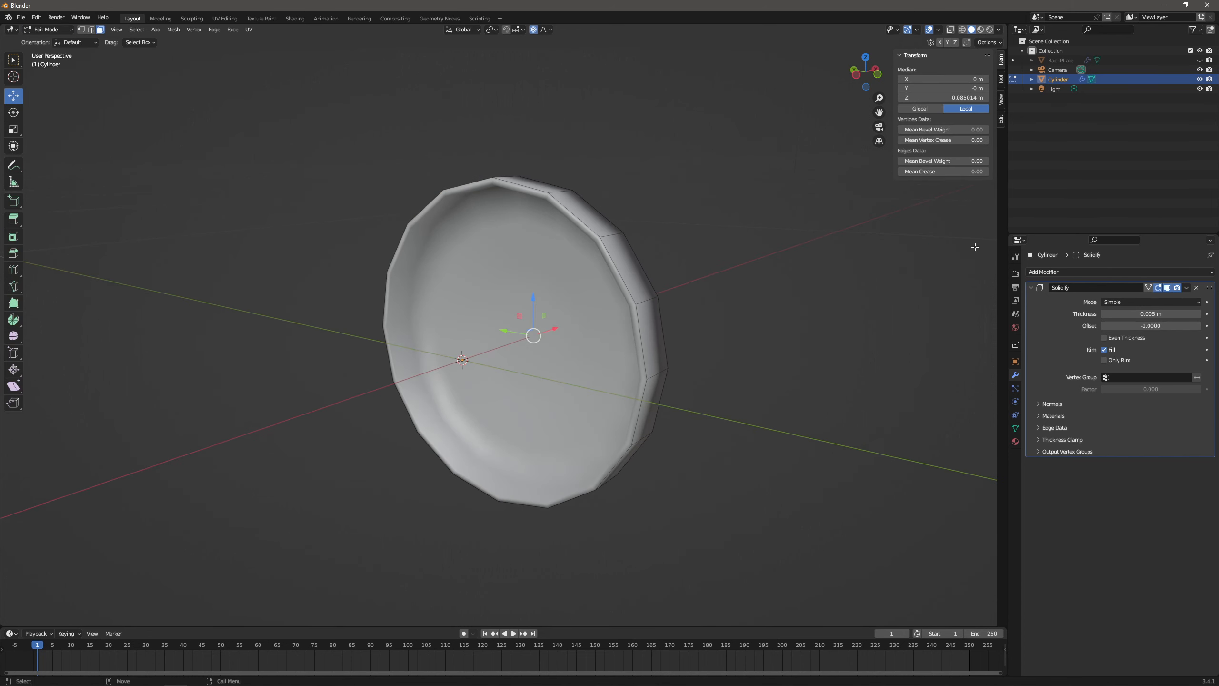
click(1187, 287)
click(67, 30)
click(58, 42)
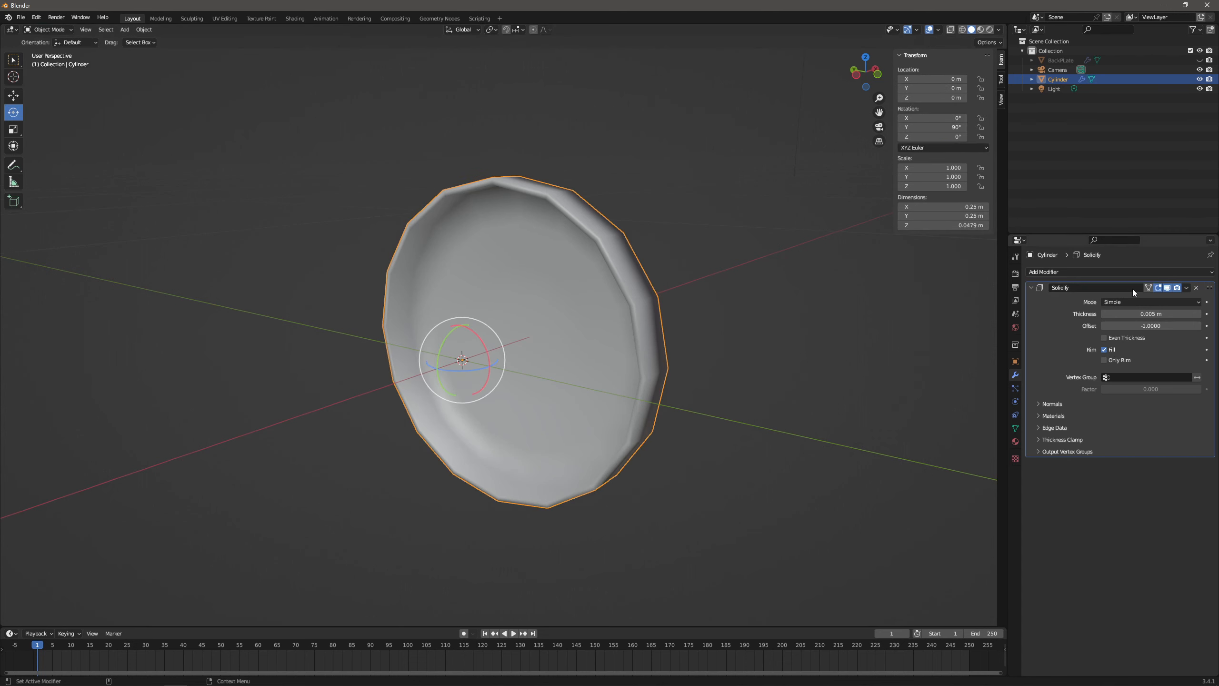
Apply the cylinder's Solidify modifier and switch to Edit Mode.
click(1187, 288)
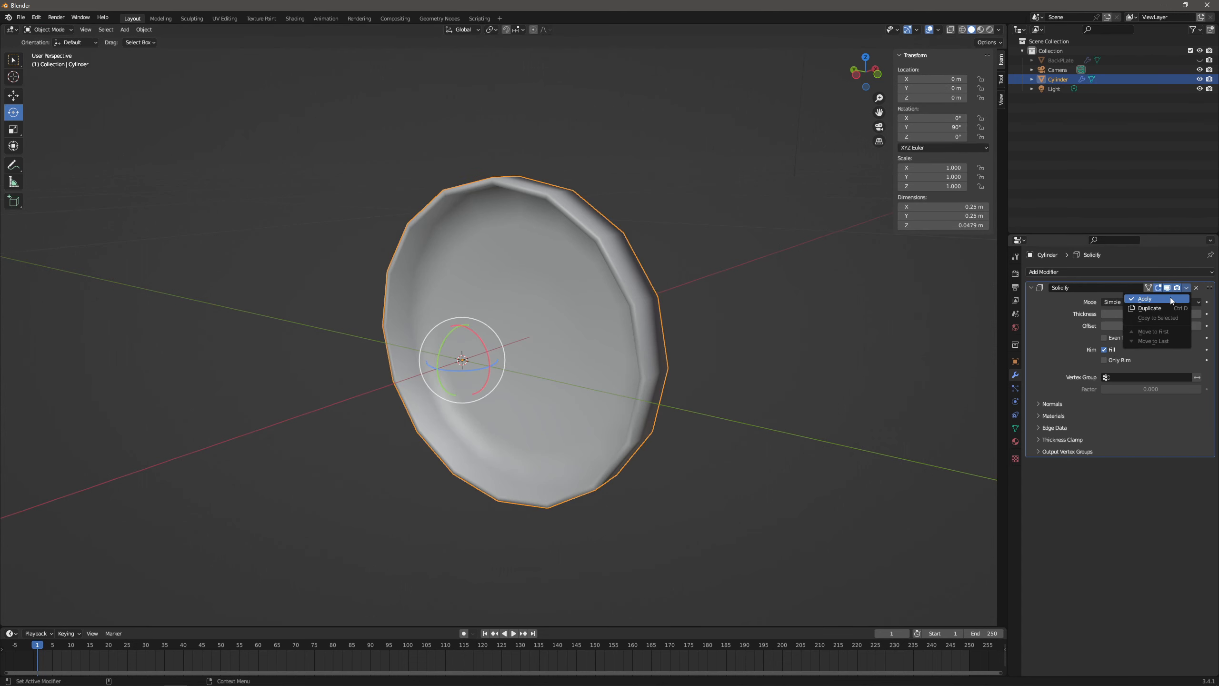
click(1170, 298)
click(48, 29)
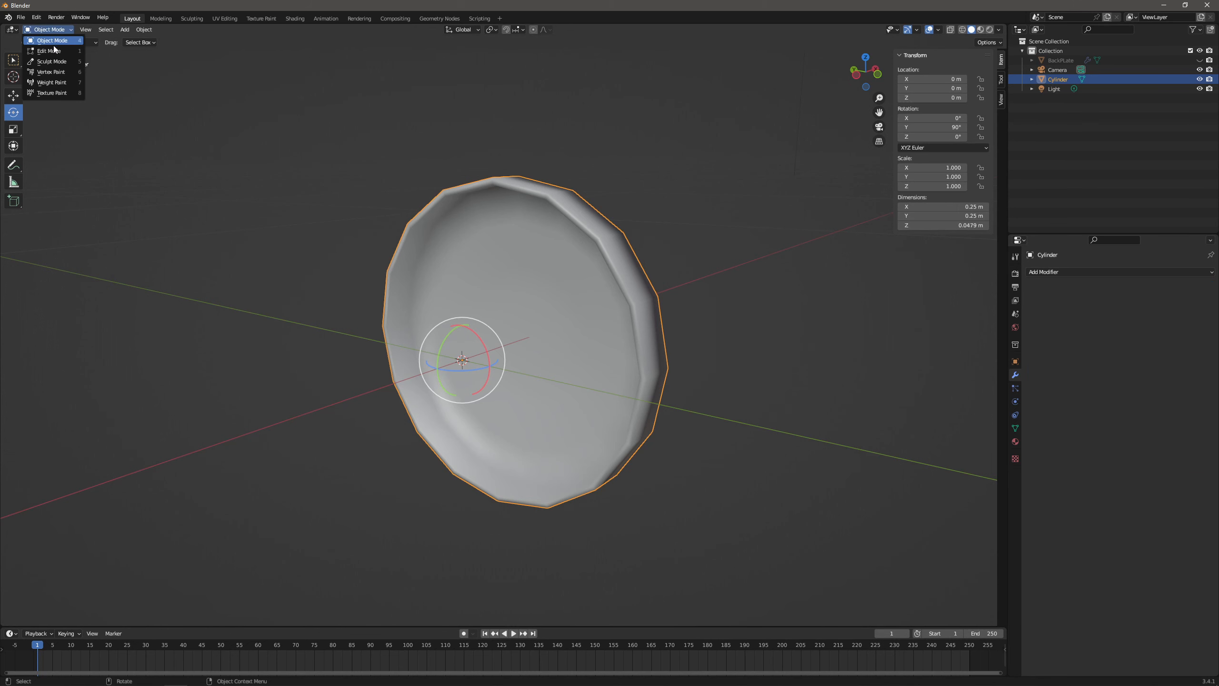
click(58, 53)
Add a centered loop cut within each of the three concentric face bands on the dish's inner side.
middle_drag(538, 269, 572, 258)
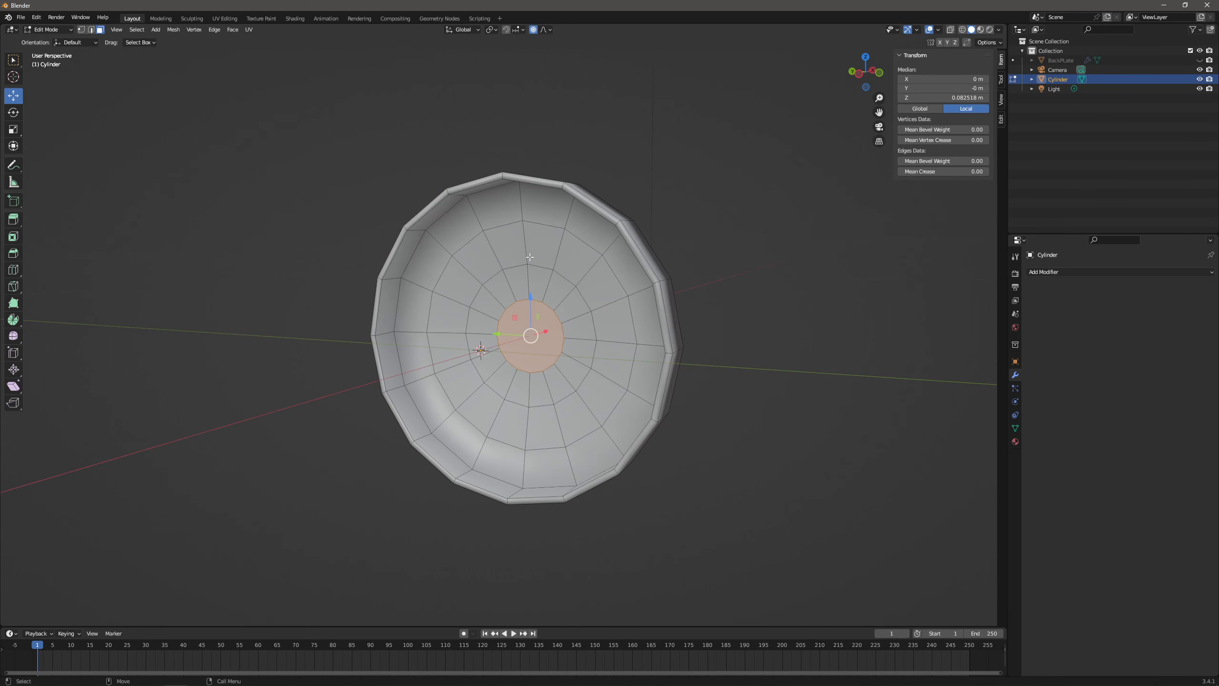
key(ctrl+r)
click(525, 242)
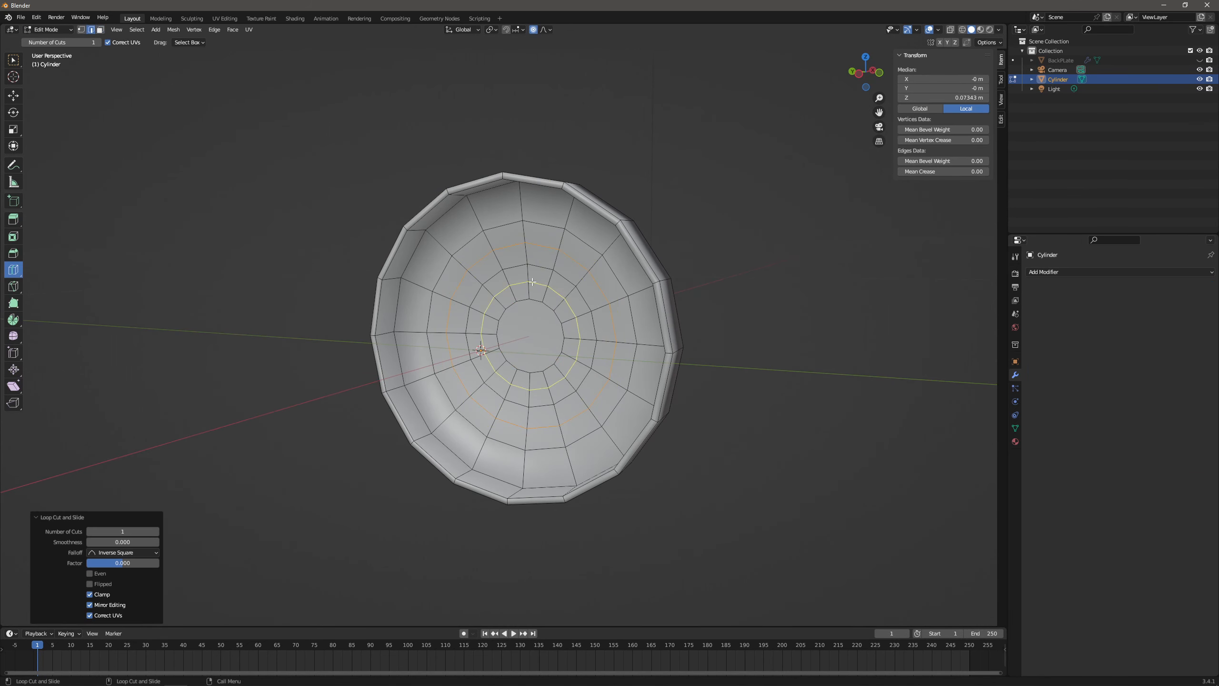
click(499, 202)
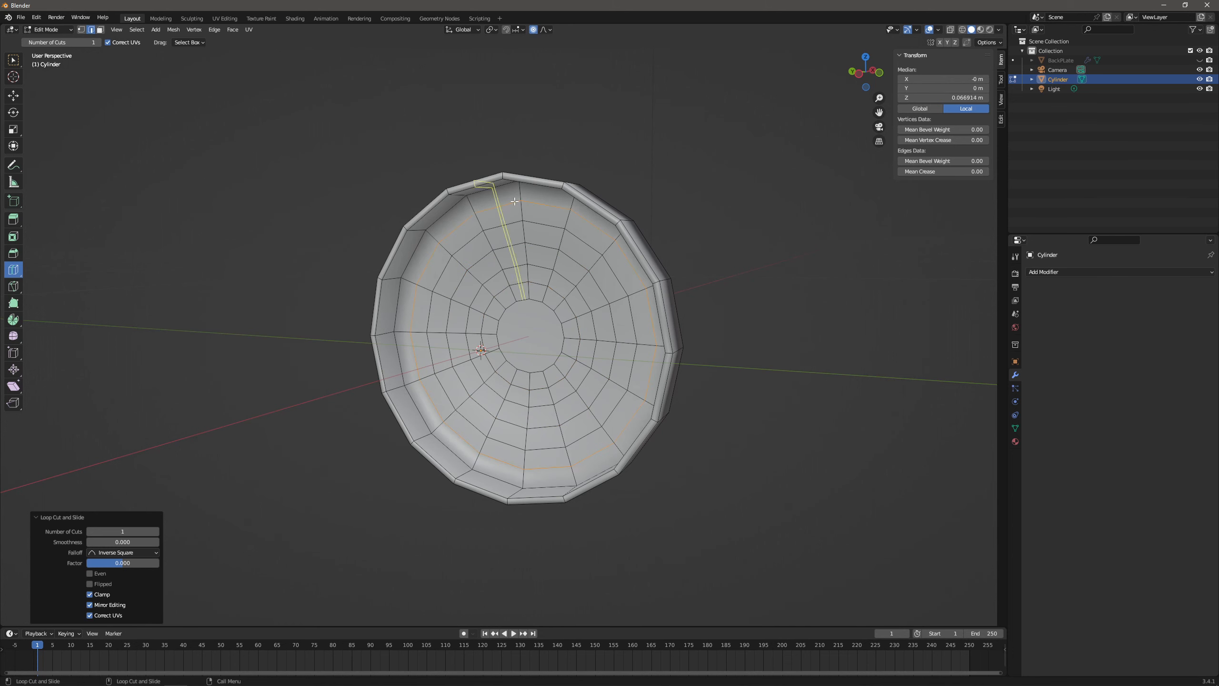
Add a loop cut on the inner wall near the rim at factor about 0.88 and another on the rim face at about -0.71.
middle_drag(499, 202, 523, 209)
drag(513, 217, 441, 257)
middle_drag(537, 235, 588, 213)
scroll(589, 213, up, 4)
shift+middle_drag(647, 177, 616, 270)
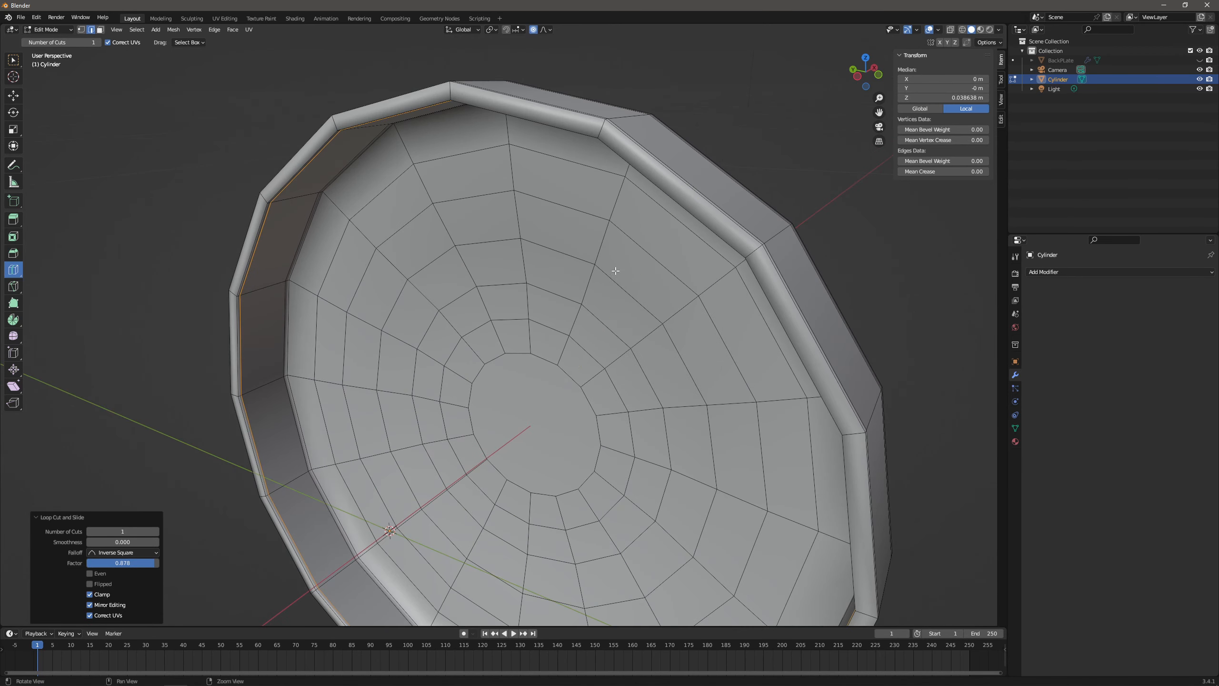
drag(603, 131, 598, 137)
Select the three newly cut inner edge loops and flank them with parallel loops using Offset Edge Slide at a factor of about 0.12.
click(61, 31)
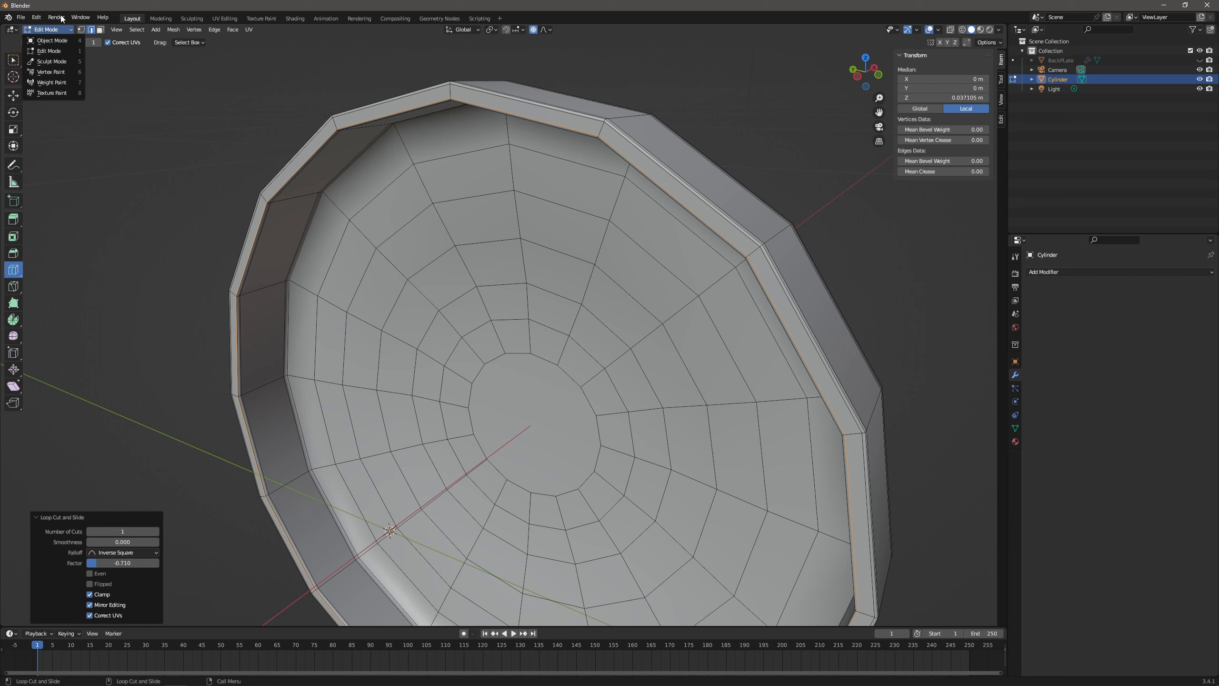
click(11, 57)
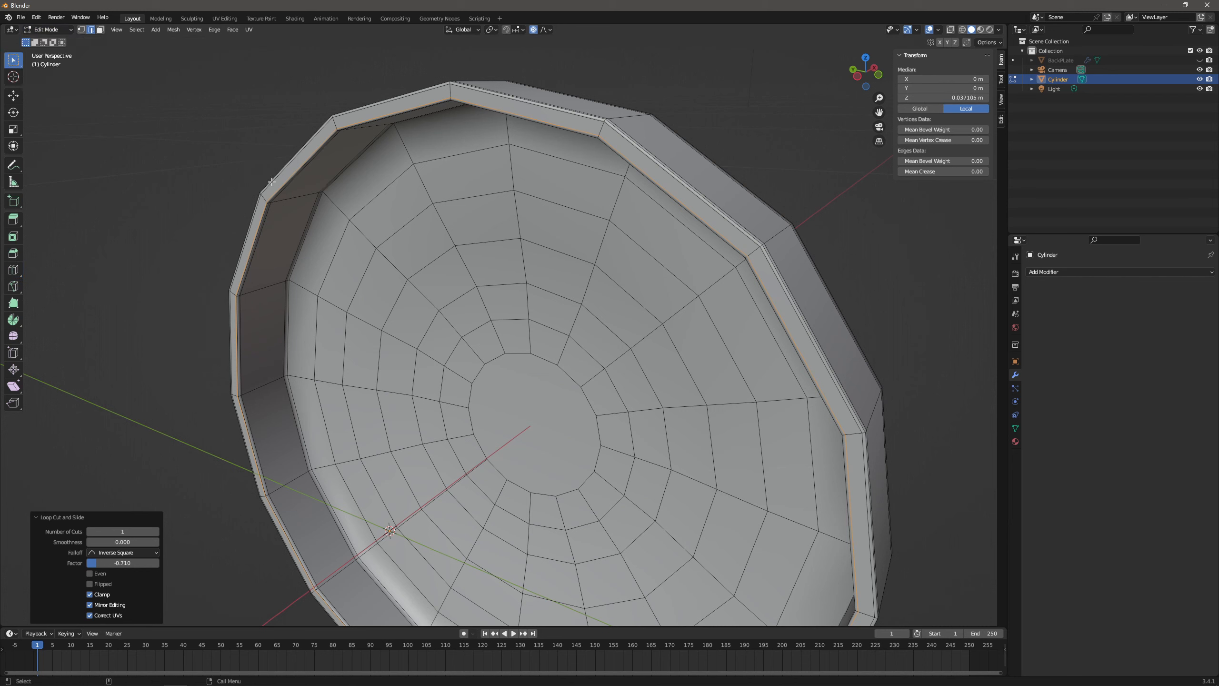
alt+click(465, 159)
alt+shift+click(490, 239)
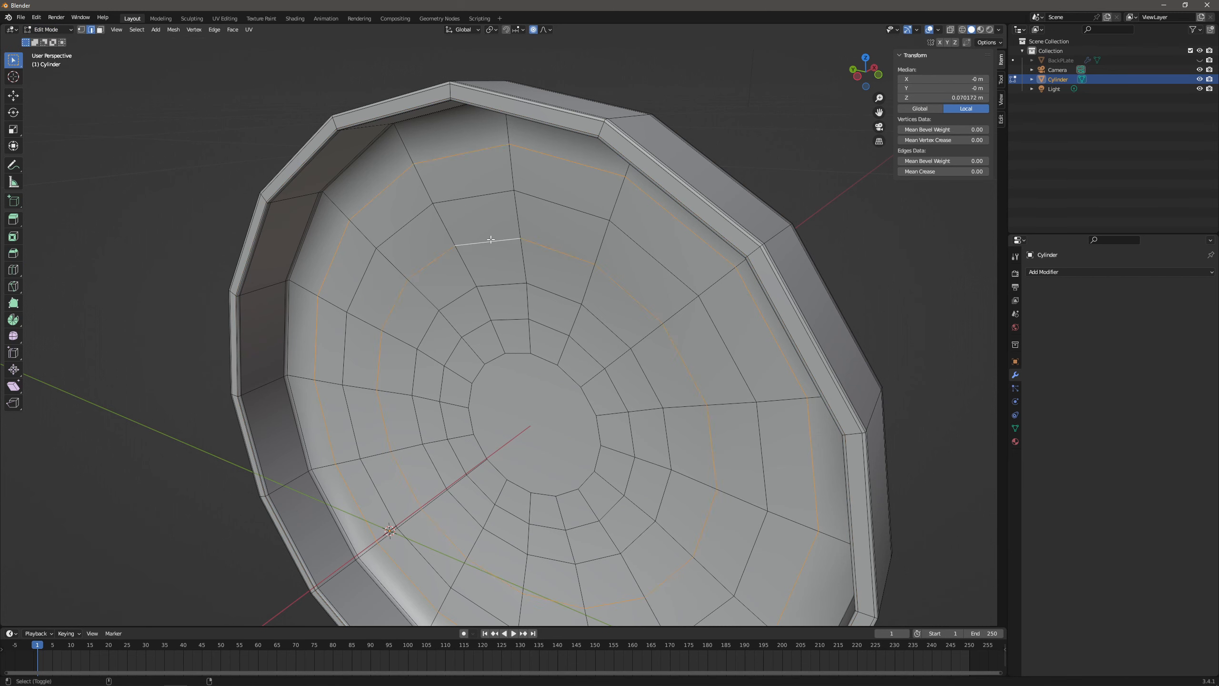
alt+shift+click(504, 318)
scroll(504, 318, down, 2)
middle_drag(506, 315, 525, 286)
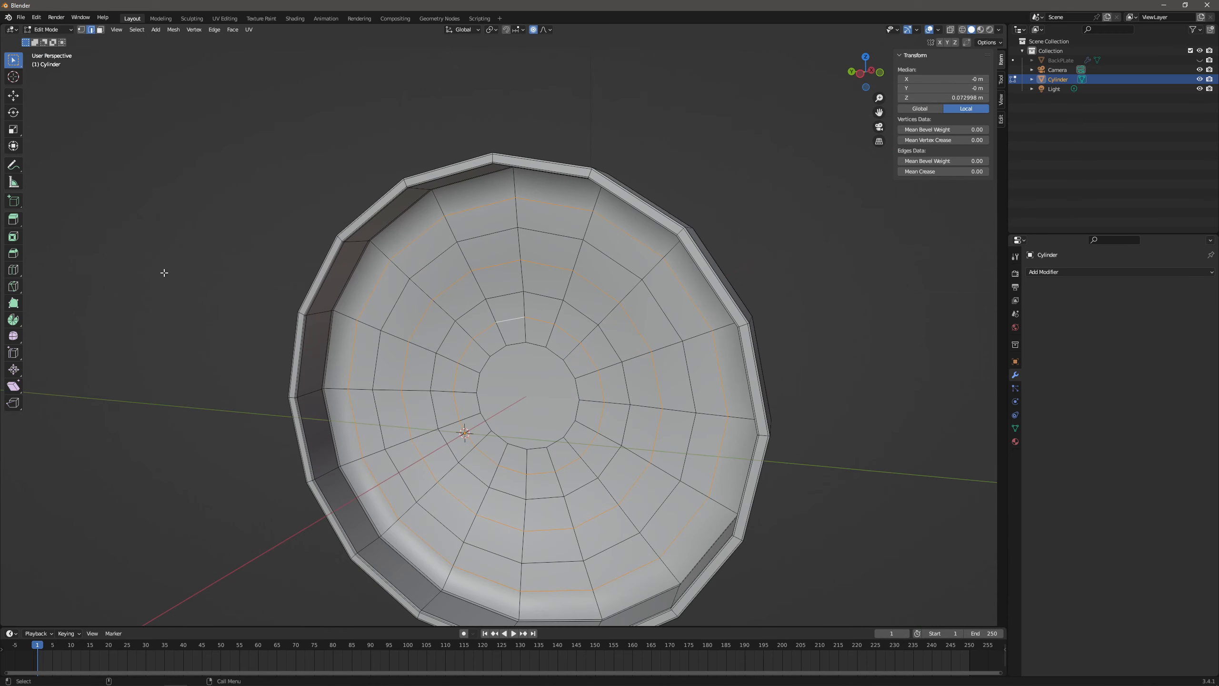
drag(14, 269, 53, 291)
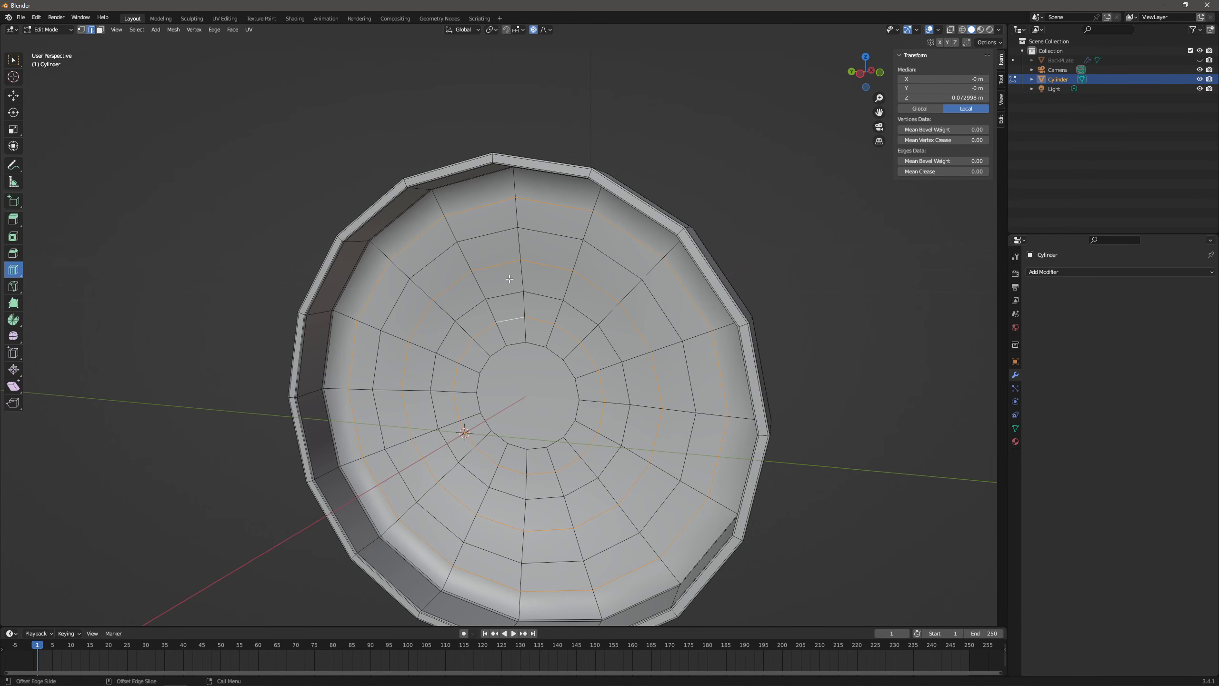
drag(499, 265, 499, 267)
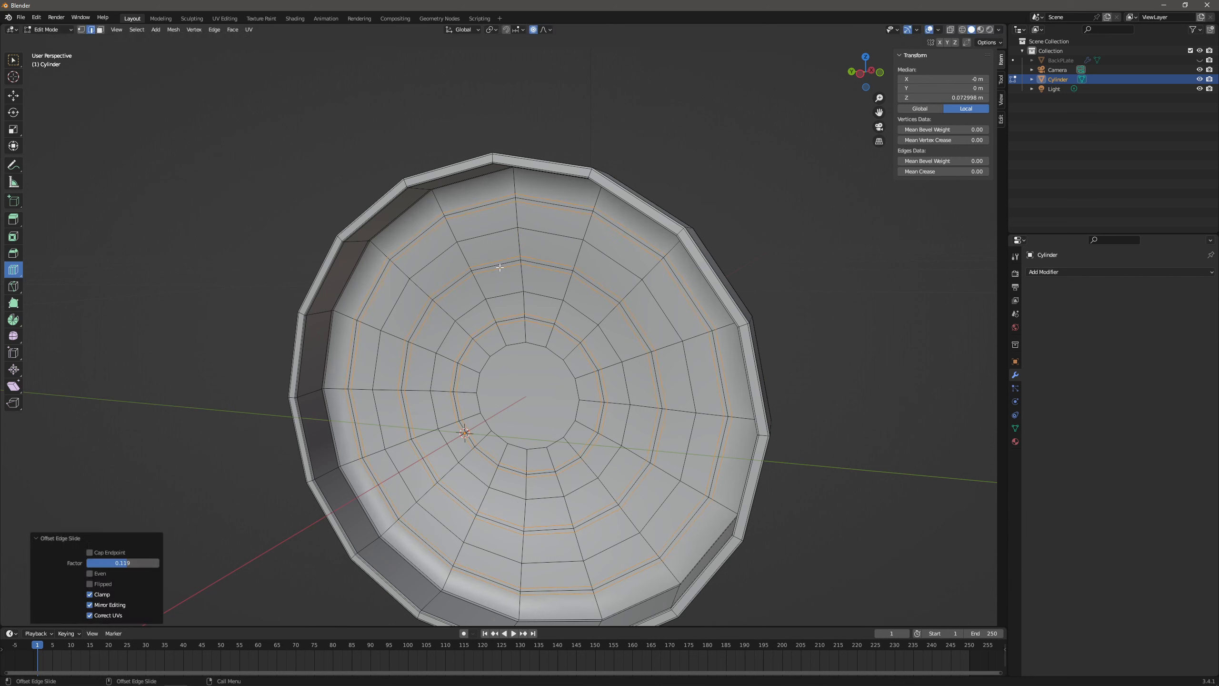
Dissolve the three middle edge loops between the offset pairs, leaving narrow face rings.
click(17, 58)
alt+click(498, 203)
alt+shift+click(504, 263)
alt+shift+click(502, 322)
key(x)
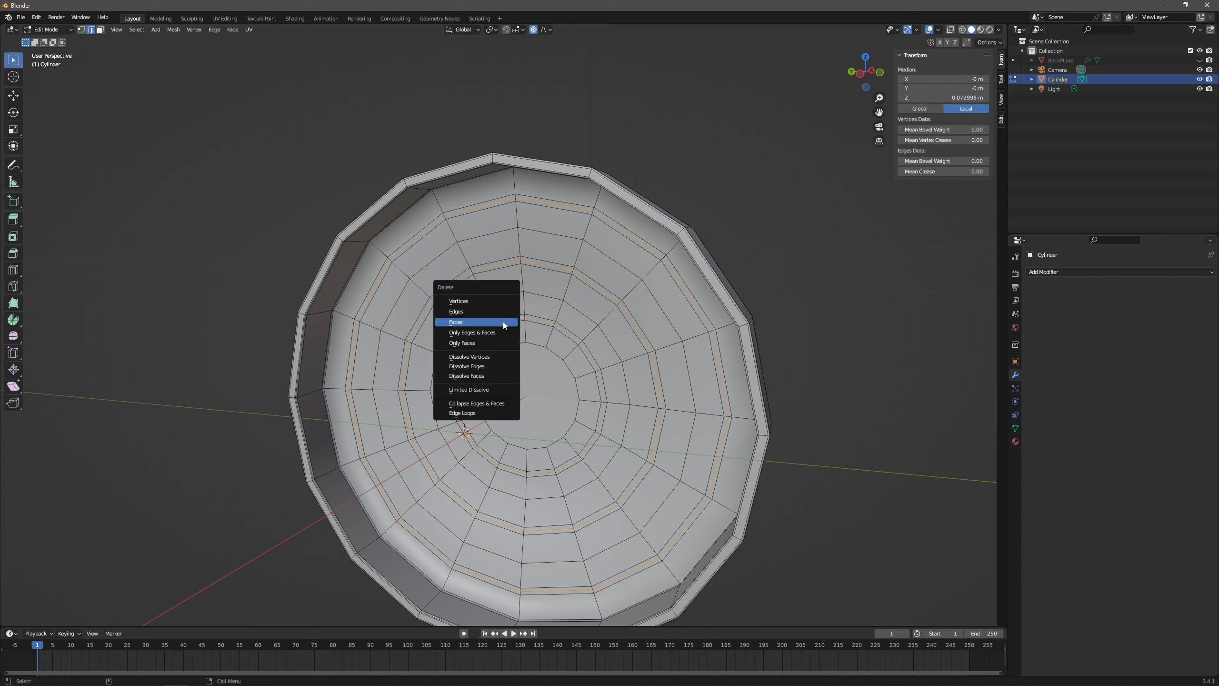
click(487, 367)
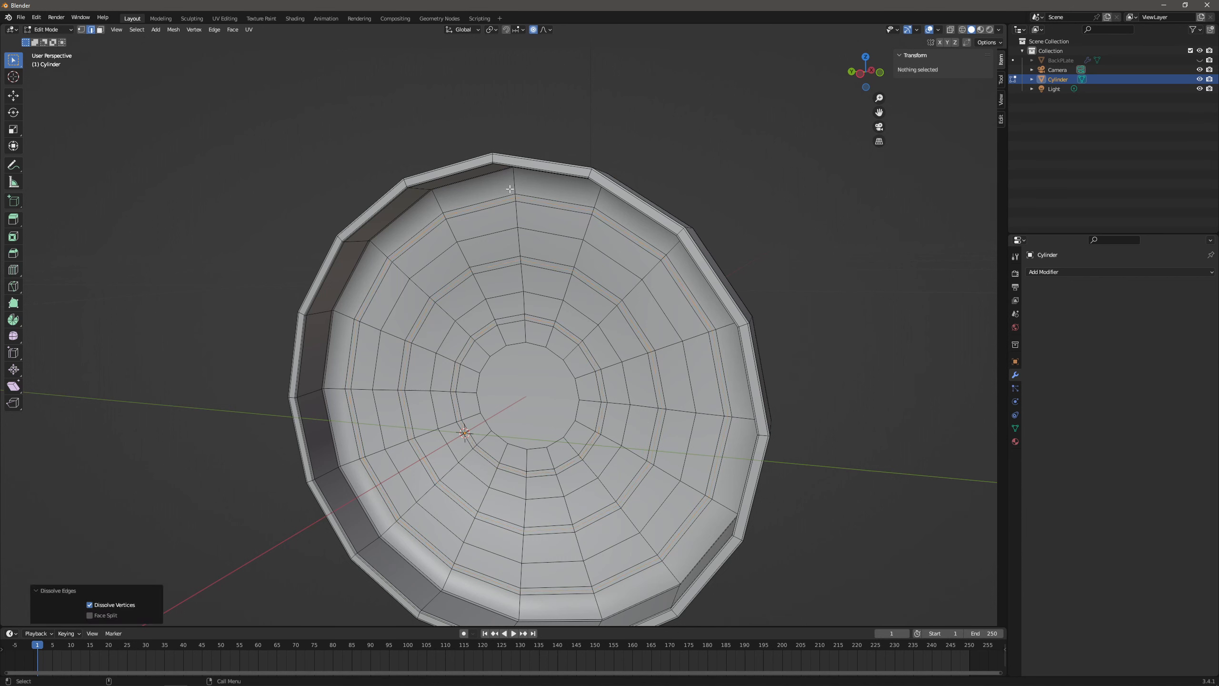
Select the complete outermost narrow face ring on the dish's inner side in face mode.
key(3)
click(437, 222)
shift+click(460, 213)
key(ctrl+shift+KP_Add)
key(ctrl+shift+KP_Add)
key(ctrl+shift+KP_Add)
key(ctrl+shift+KP_Add)
key(ctrl+shift+KP_Add)
key(ctrl+shift+KP_Add)
key(ctrl+shift+KP_Add)
key(ctrl+shift+KP_Add)
key(ctrl+shift+KP_Add)
key(ctrl+shift+KP_Add)
key(ctrl+shift+KP_Add)
key(ctrl+shift+KP_Add)
key(ctrl+shift+KP_Add)
key(ctrl+shift+KP_Add)
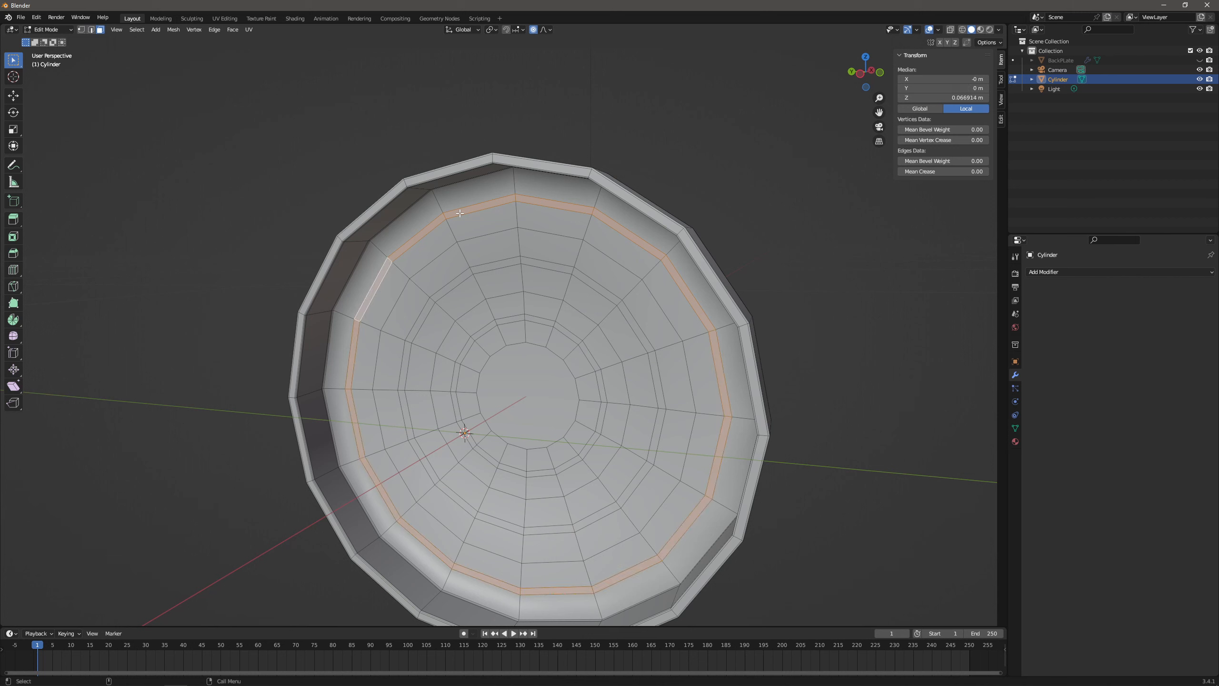
Add all faces of the middle narrow ring on the dish's inner side to the selection.
shift+click(460, 277)
key(ctrl+shift+KP_Add)
key(ctrl+shift+KP_Add)
key(ctrl+shift+KP_Add)
key(ctrl+shift+KP_Add)
key(ctrl+shift+KP_Add)
key(ctrl+shift+KP_Add)
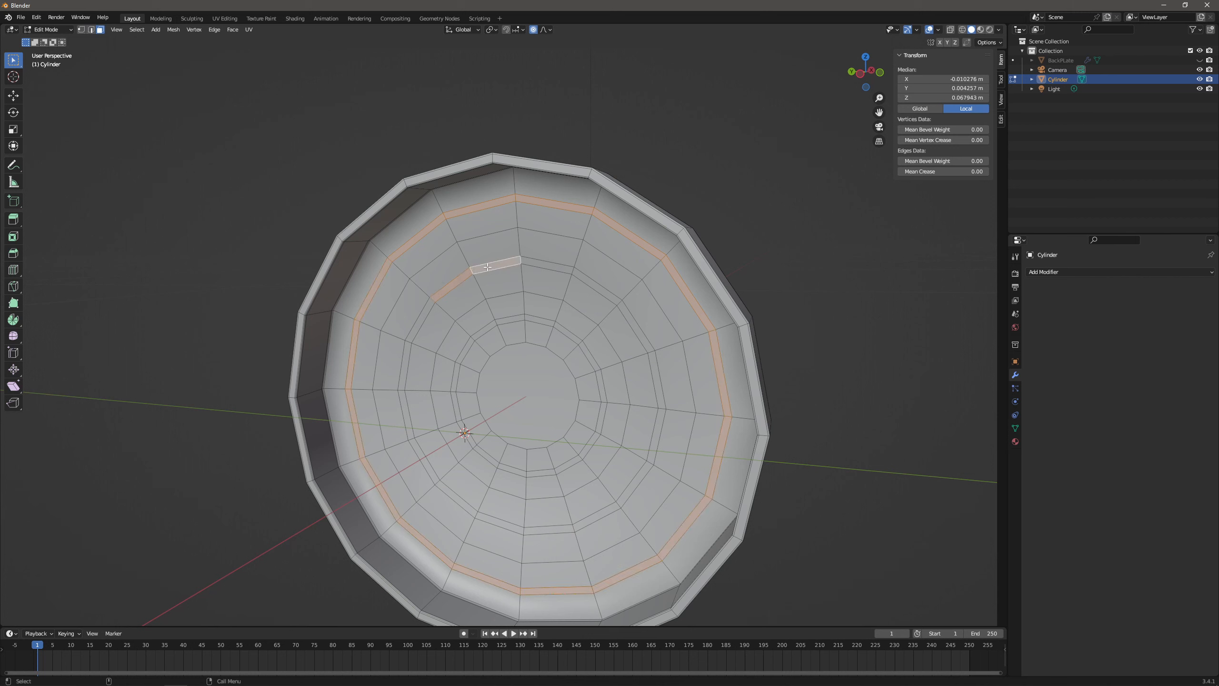
key(ctrl+shift+KP_Add)
key(ctrl+shift+KP_Add)
key(ctrl+shift+KP_Add)
key(ctrl+shift+KP_Add)
key(ctrl+shift+KP_Add)
key(ctrl+shift+KP_Add)
key(ctrl+shift+KP_Add)
key(ctrl+shift+KP_Add)
key(ctrl+shift+KP_Add)
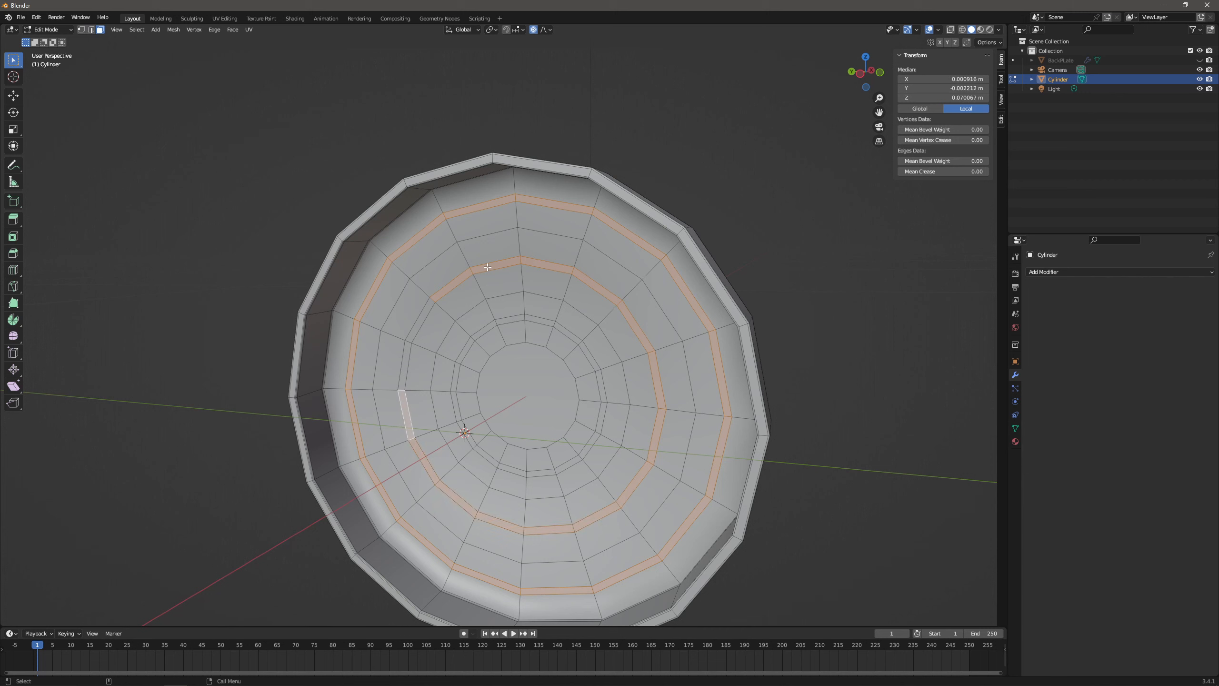
Add the complete innermost narrow face ring to the selection of the other two rings.
shift+click(494, 327)
key(ctrl+shift+KP_Add)
key(ctrl+shift+KP_Add)
key(ctrl+shift+KP_Add)
key(ctrl+shift+KP_Add)
key(ctrl+shift+KP_Add)
key(ctrl+shift+KP_Add)
key(ctrl+shift+KP_Add)
key(ctrl+shift+KP_Add)
key(ctrl+shift+KP_Add)
key(ctrl+shift+KP_Add)
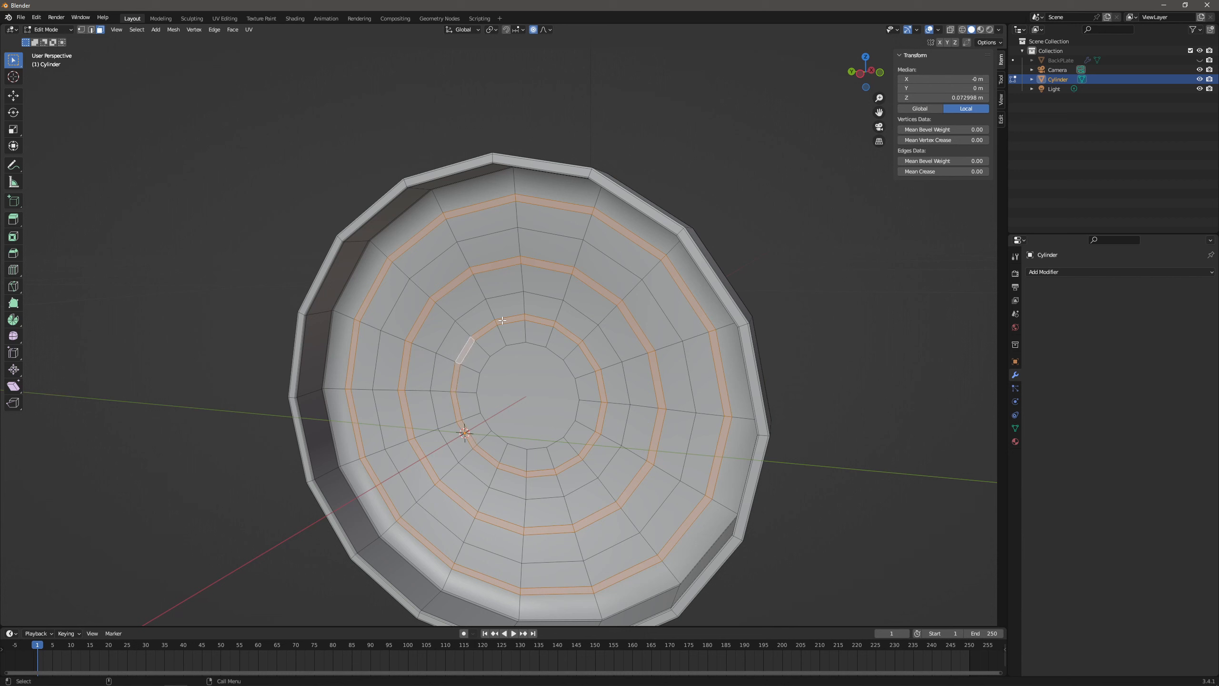
Extrude the three selected face rings by about 0.0033 m along their normal to form raised ridges.
key(shift+space)
key(e)
drag(505, 406, 505, 407)
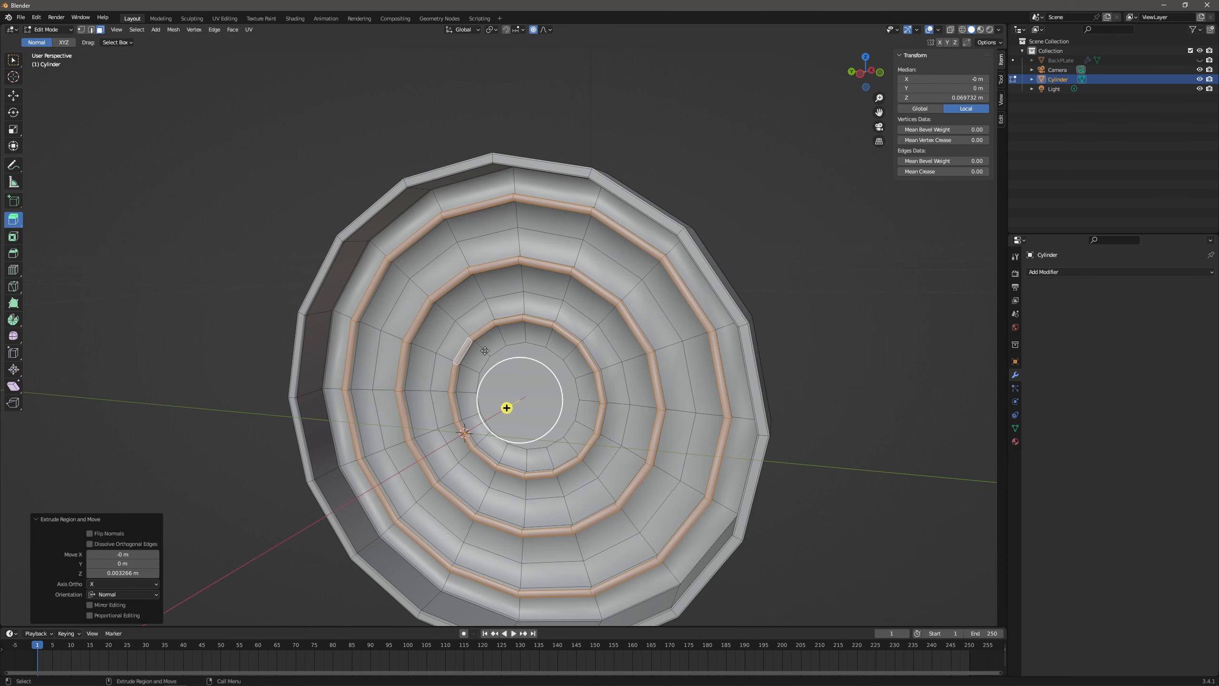
Return to Object Mode and add a Subdivision Surface modifier to the ridged dish.
click(48, 30)
click(50, 43)
middle_drag(528, 144, 633, 210)
click(1135, 273)
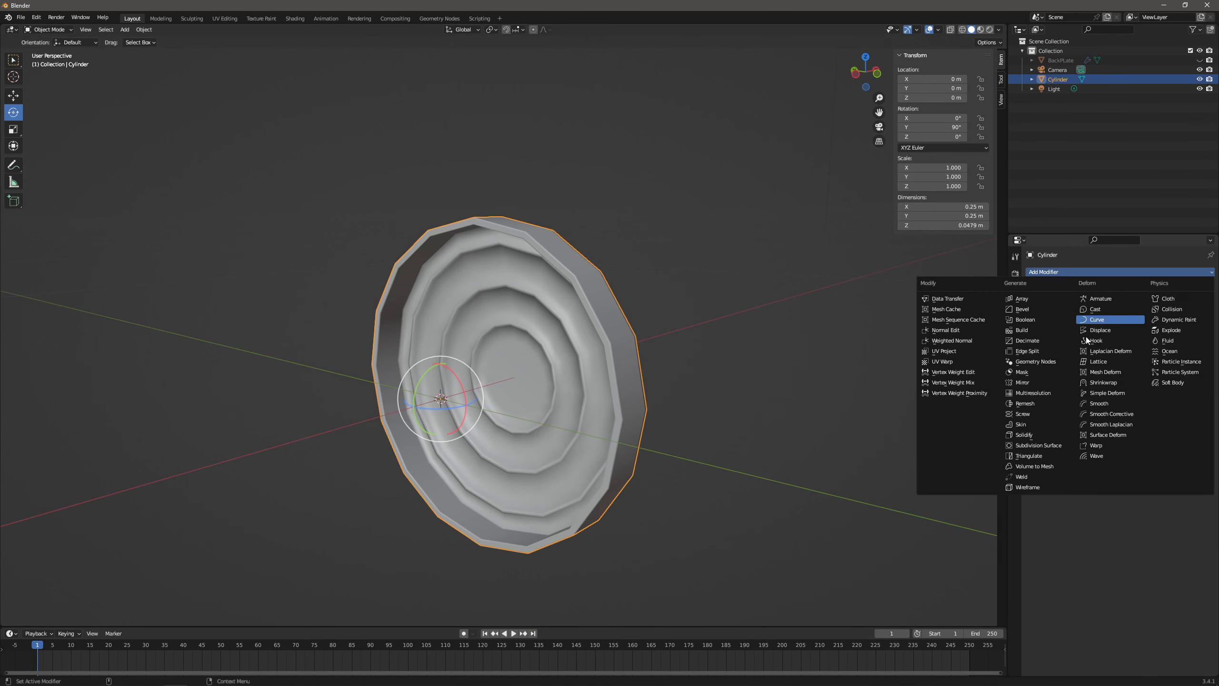
click(1045, 445)
middle_drag(623, 276, 490, 238)
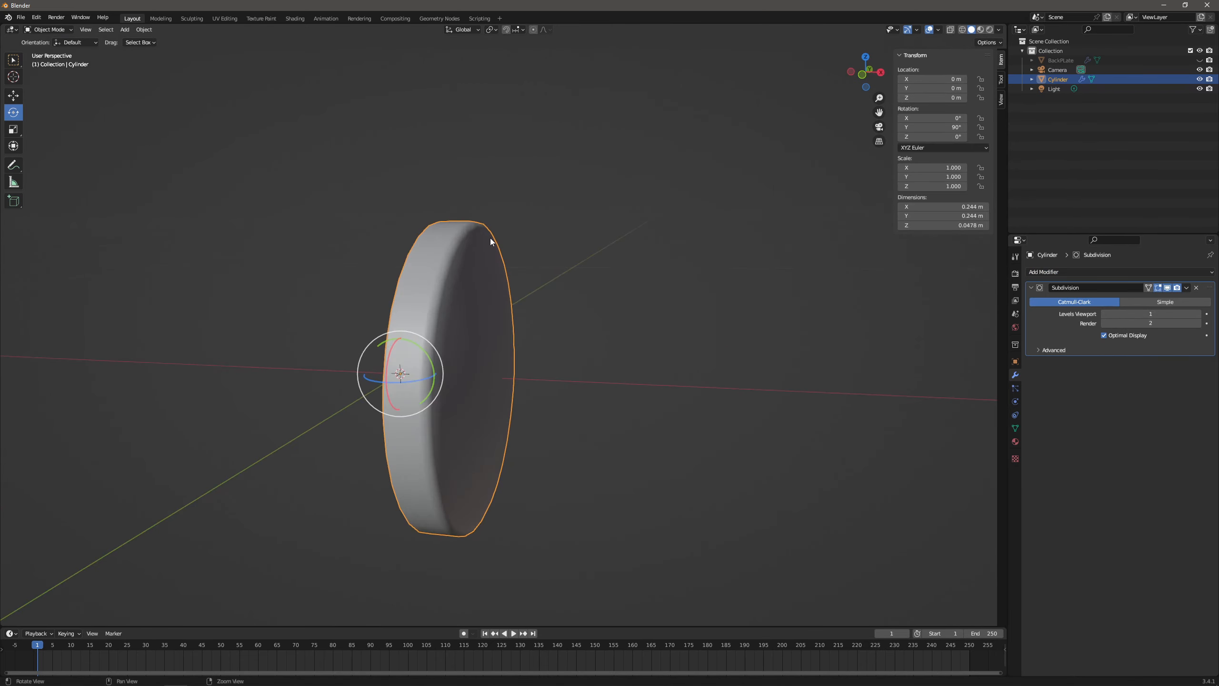
Rename the dish object to GlassOrange.
click(49, 31)
click(49, 42)
alt+drag(600, 249, 513, 263)
scroll(553, 247, down, 2)
double_click(1060, 79)
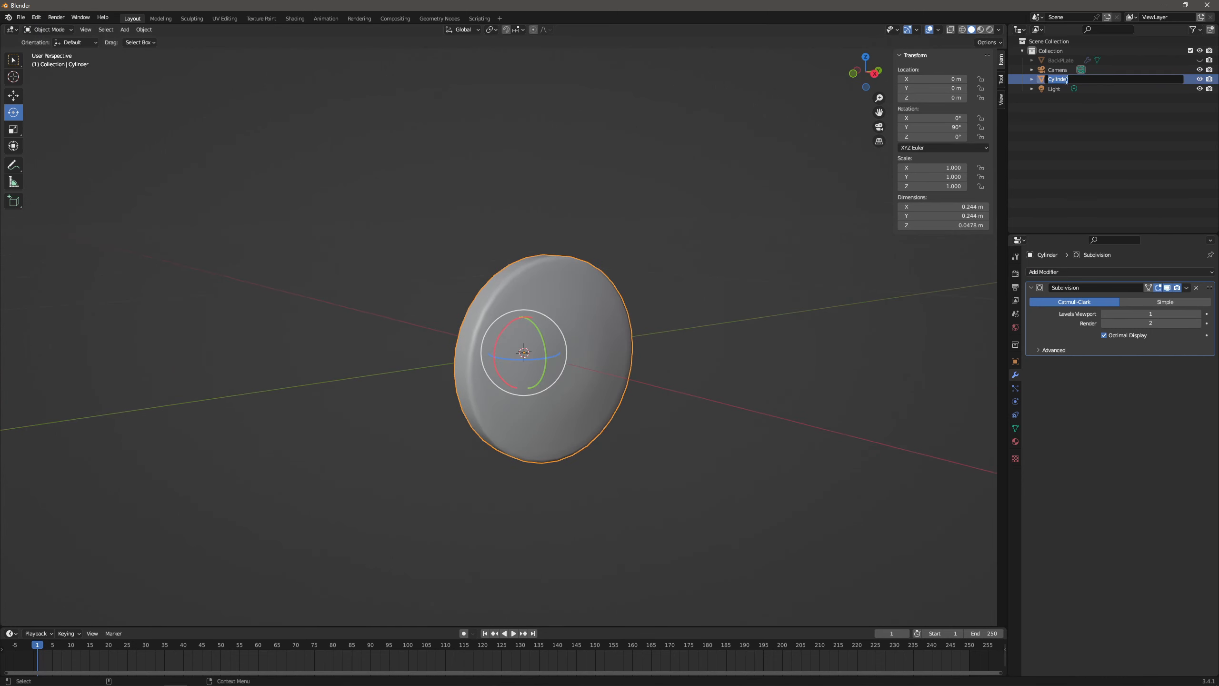
text(GlassOrange)
key(Return)
alt+drag(604, 231, 566, 203)
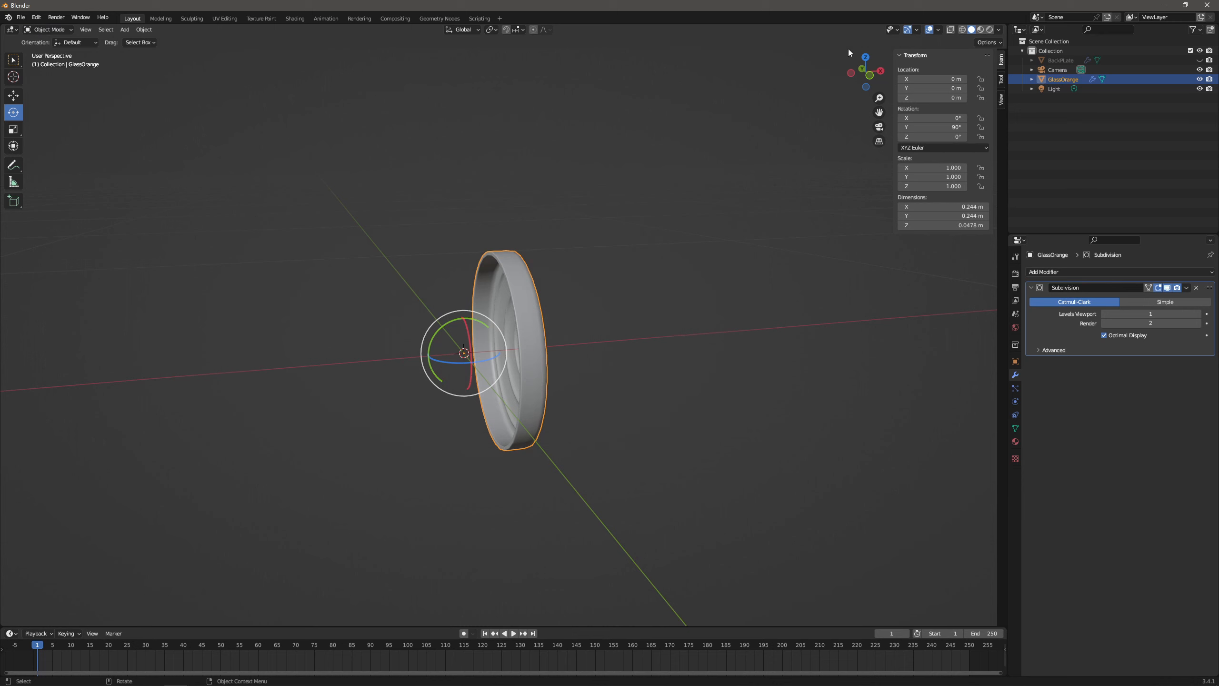
Show the back plate to check how the glass sits against it, and hide it again.
click(1199, 60)
middle_drag(649, 187, 651, 186)
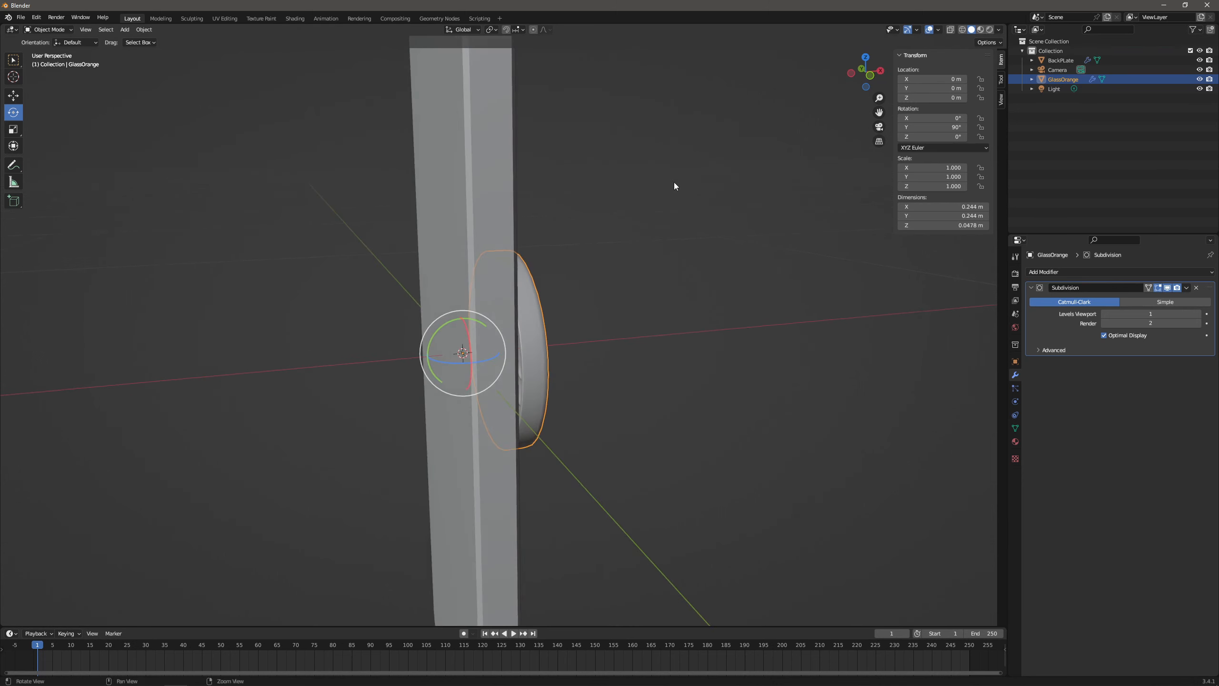
click(1199, 60)
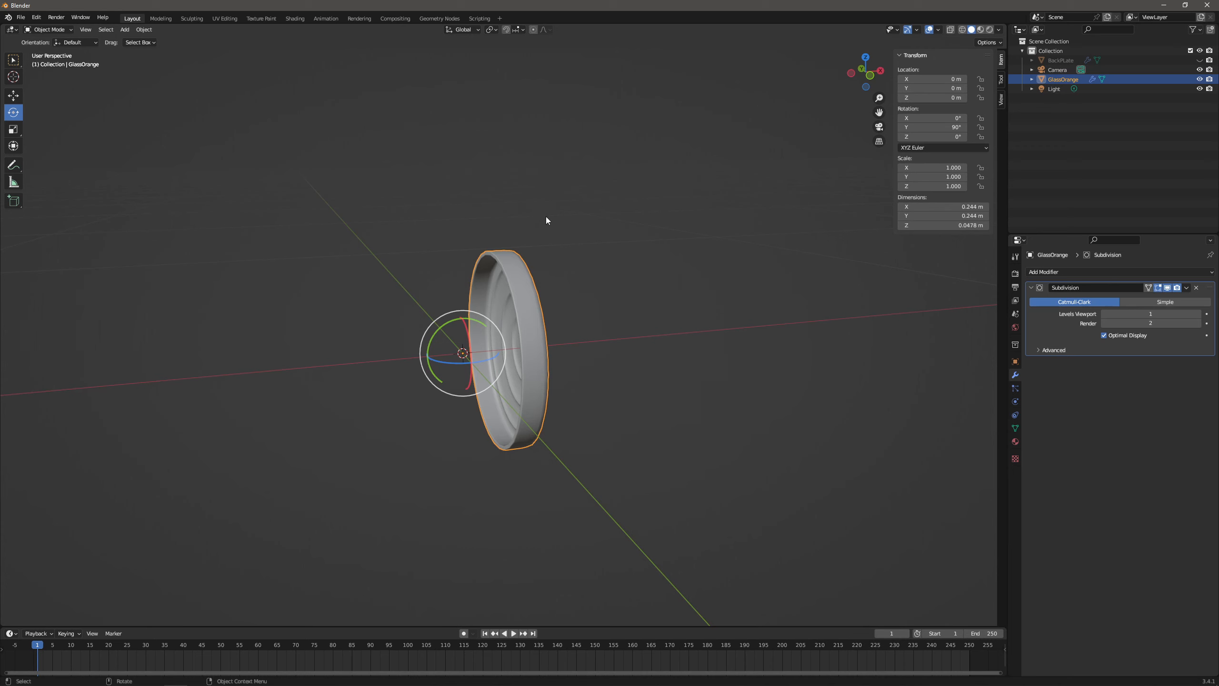
mouse_move(534, 229)
middle_down()
mouse_move(489, 226)
mouse_move(527, 228)
middle_up()
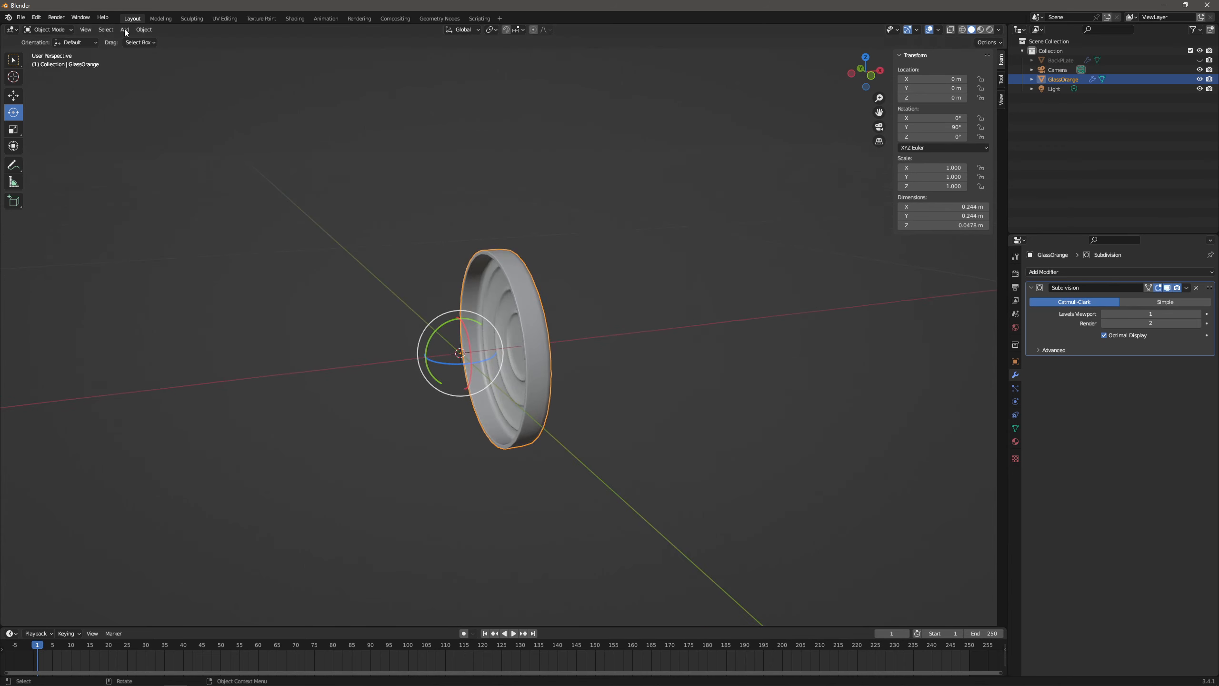
Add a mesh cylinder with 16 vertices, 0.125 m radius and 0.13 m depth, and rotate it 90° about Y.
click(137, 31)
mouse_move(125, 30)
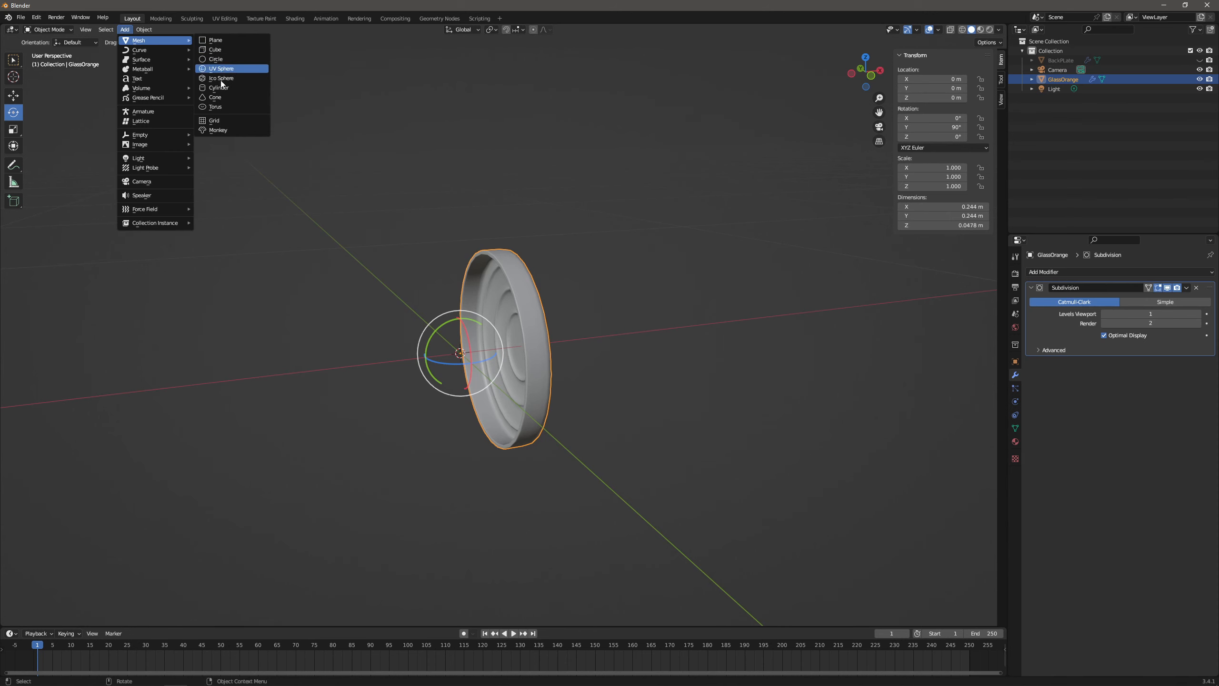
click(219, 88)
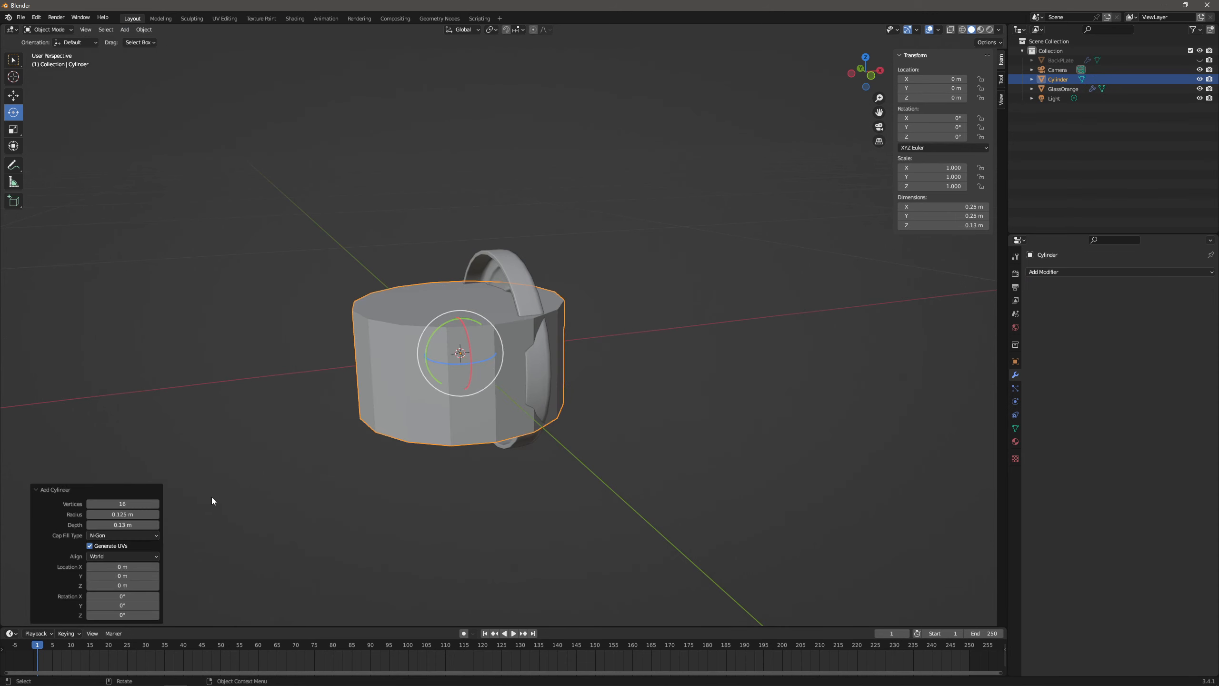
drag(476, 321, 553, 411)
click(153, 573)
text(90)
key(Return)
Scale the new cylinder to about 0.959 on global Y and Z so it fits inside the glass.
middle_drag(575, 360, 490, 374)
key(shift+space)
key(s)
drag(539, 324, 538, 318)
middle_drag(520, 316, 562, 312)
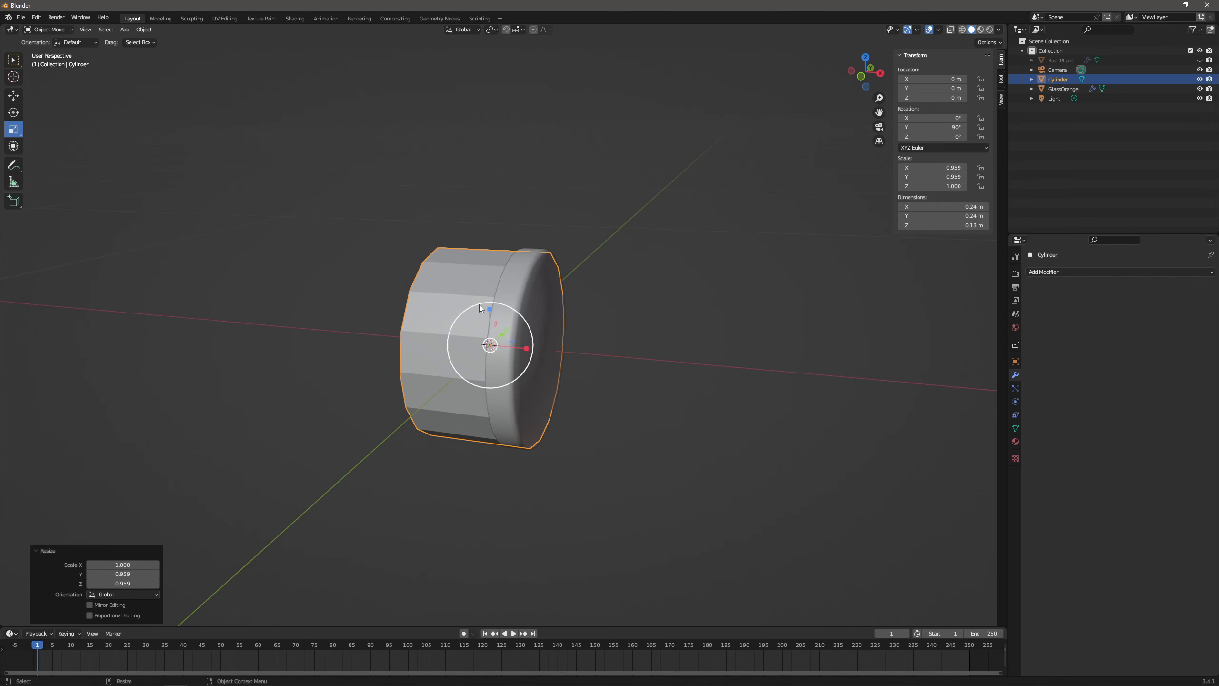
In Edit Mode, move the cylinder's back end face about 0.101 m along X to make a thin disc.
key(Tab)
middle_drag(480, 308, 545, 312)
click(434, 317)
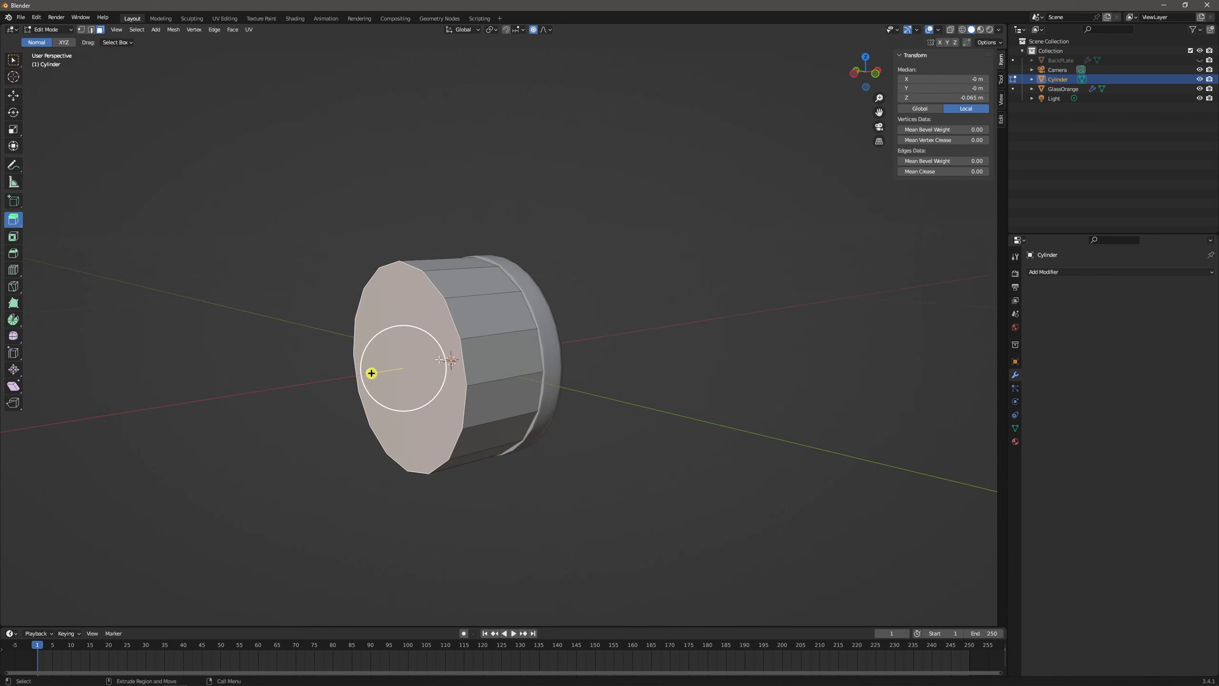
key(w)
drag(434, 362, 501, 346)
middle_drag(501, 346, 720, 238)
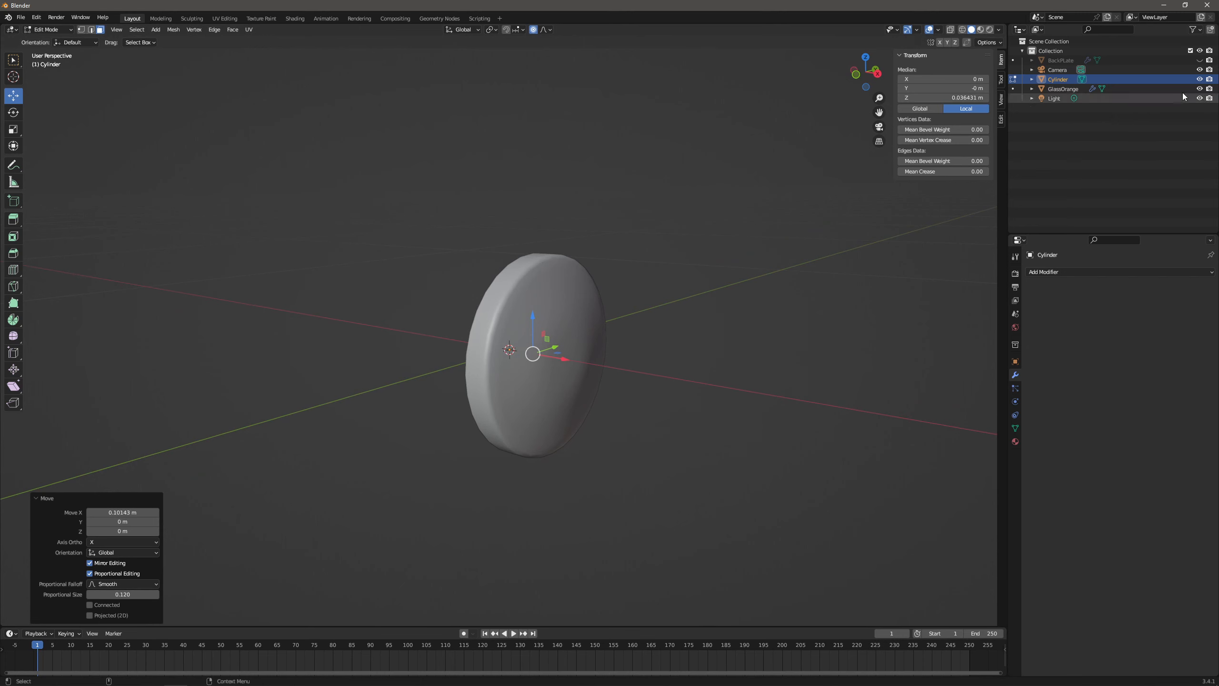
Hide the glass and inset the disc's front face into concentric rings, the last one about 0.032 m thick.
click(1199, 89)
shift+middle_drag(598, 332, 573, 341)
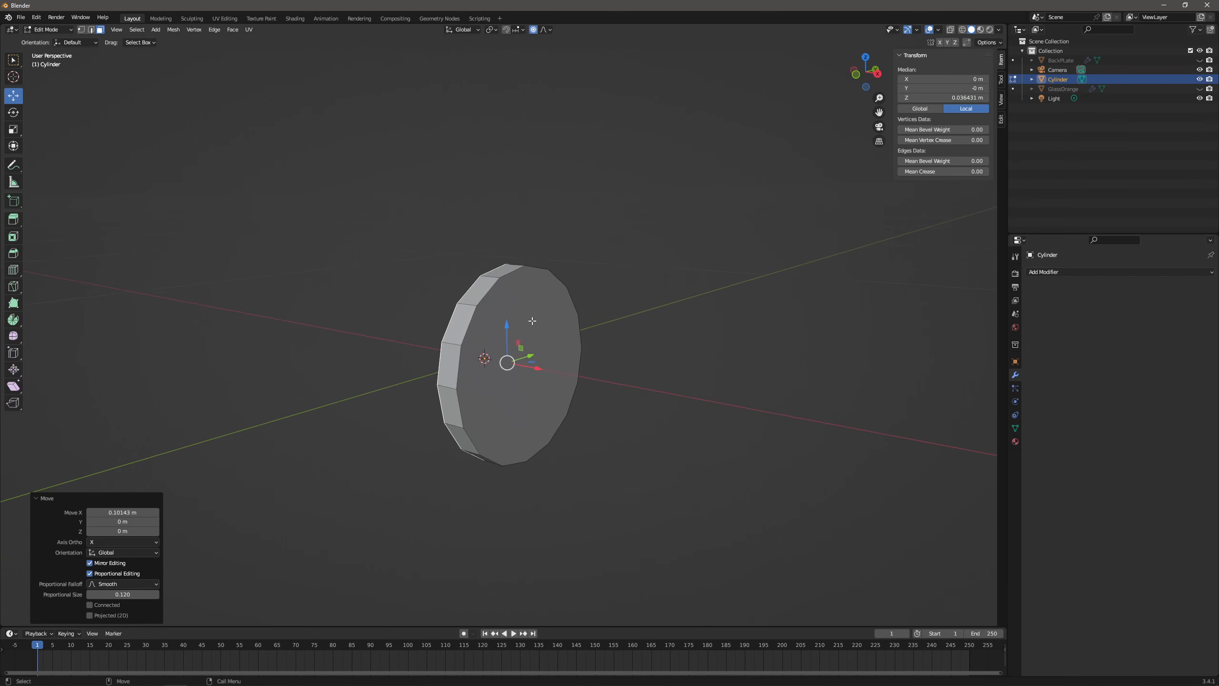
click(531, 321)
key(shift+space)
key(i)
drag(538, 333, 542, 375)
scroll(535, 356, up, 1)
Move the central front face about -0.030 m along X with smooth proportional editing to form a concave bowl.
key(shift+space)
key(g)
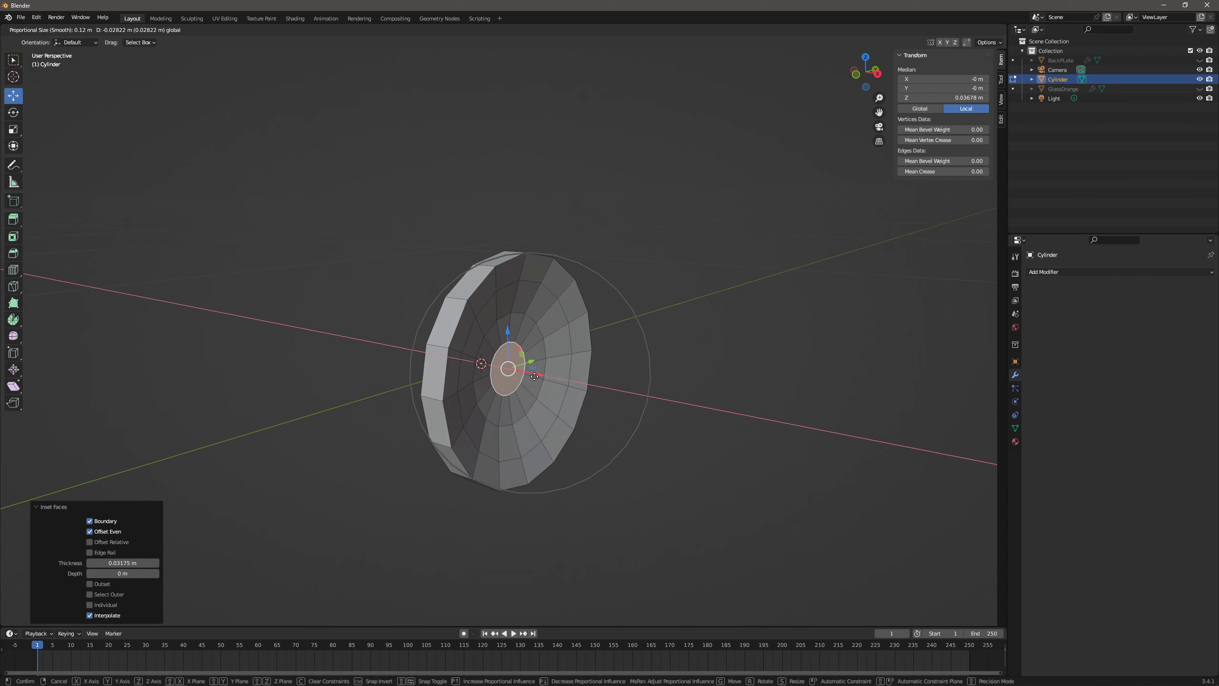
click(531, 376)
middle_drag(531, 376, 232, 134)
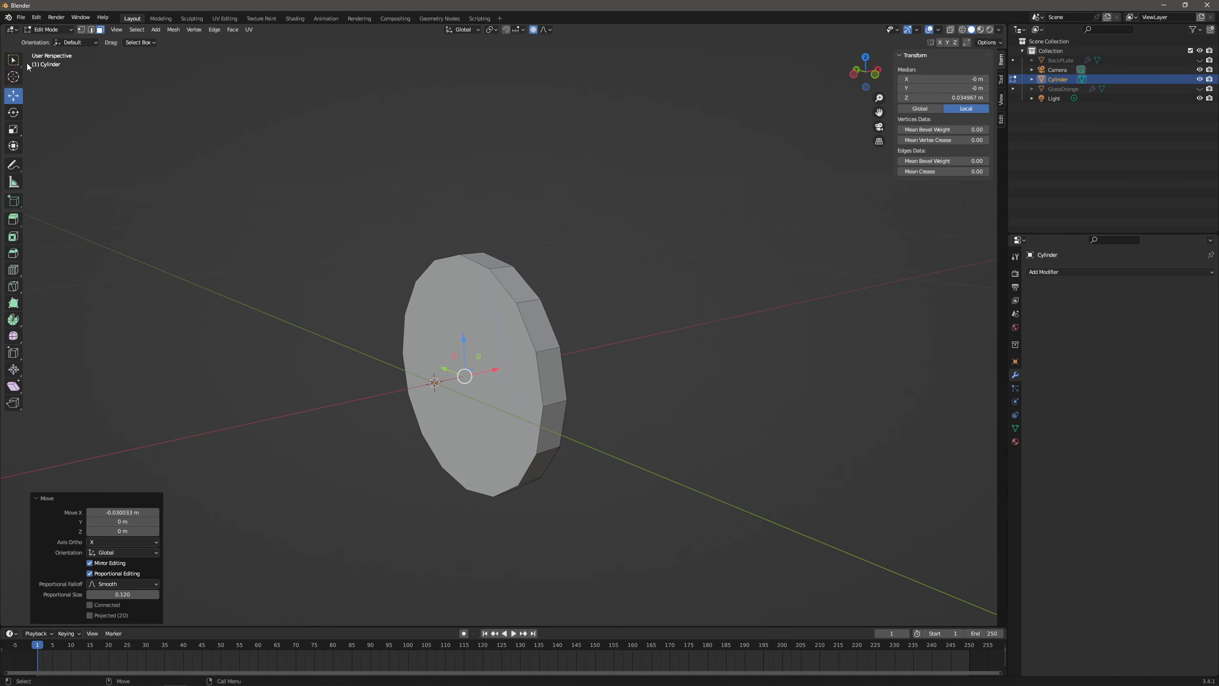
Inset the disc's flat back face by about 0.015 m and merge the inset face at its center.
click(13, 61)
click(463, 329)
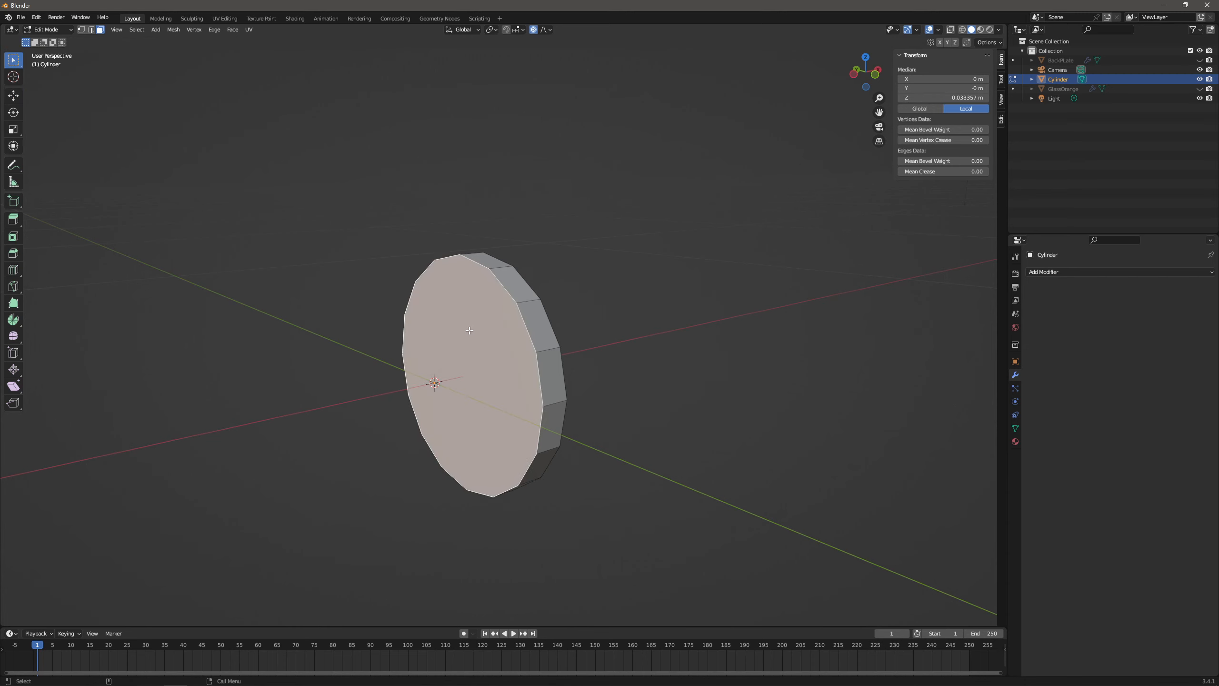
key(i)
drag(473, 346, 469, 296)
click(174, 29)
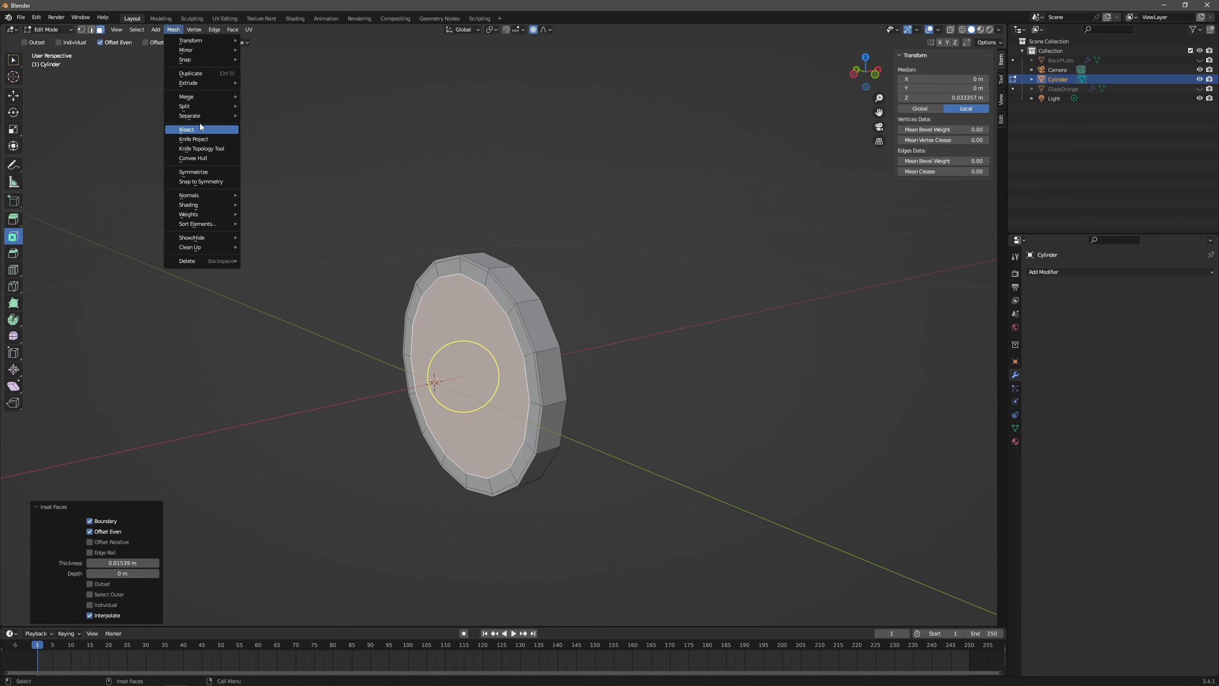
click(266, 96)
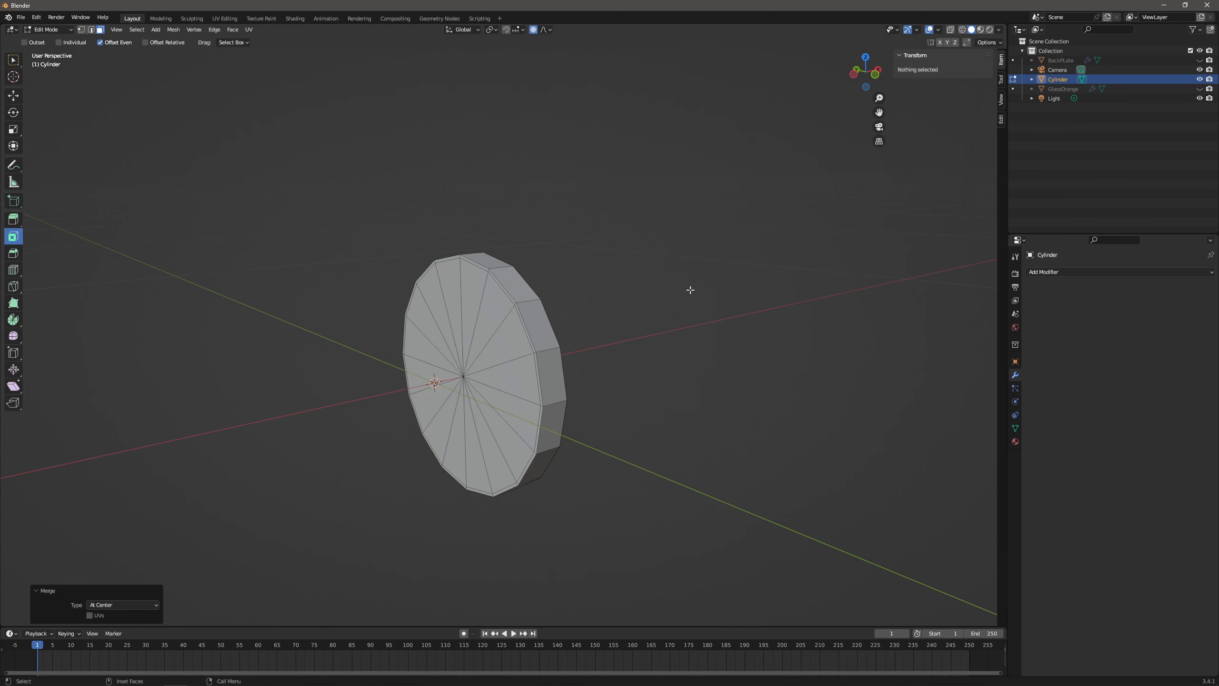
Add a single loop cut around the disc's outer side wall at a factor of about -0.904.
middle_drag(702, 294, 648, 290)
key(alt+c)
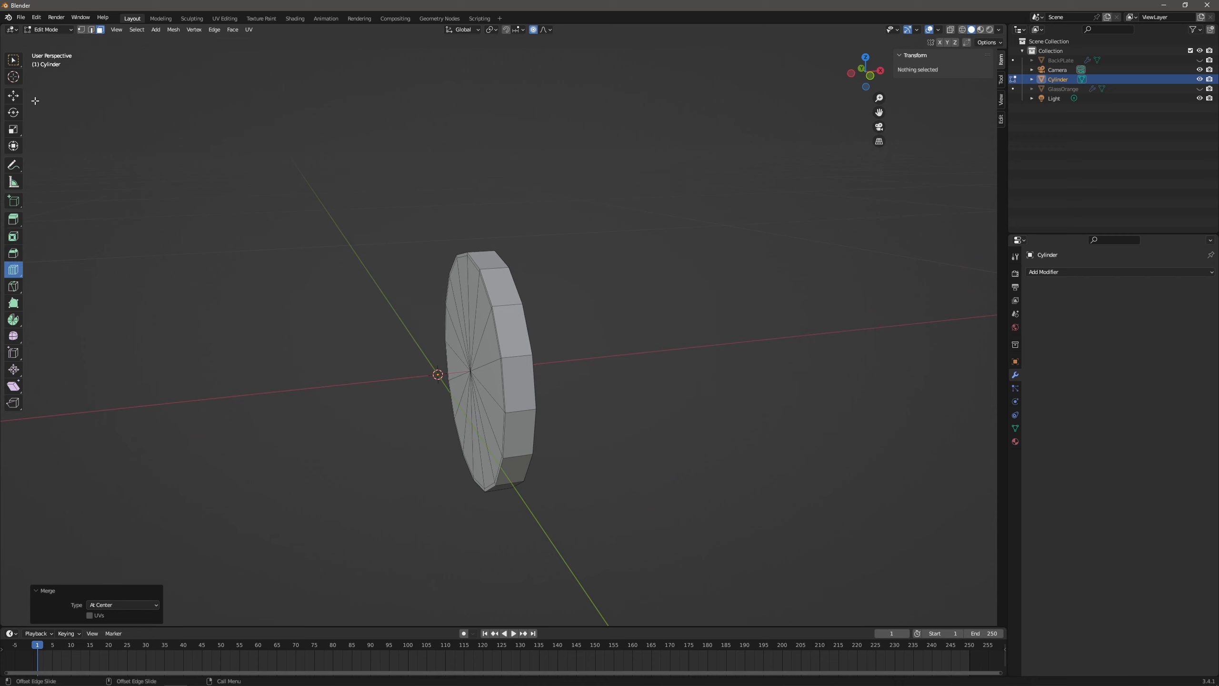
click(14, 61)
key(alt+c)
mouse_move(510, 312)
mouse_down()
mouse_move(497, 312)
mouse_move(514, 303)
mouse_up()
middle_drag(565, 291, 485, 297)
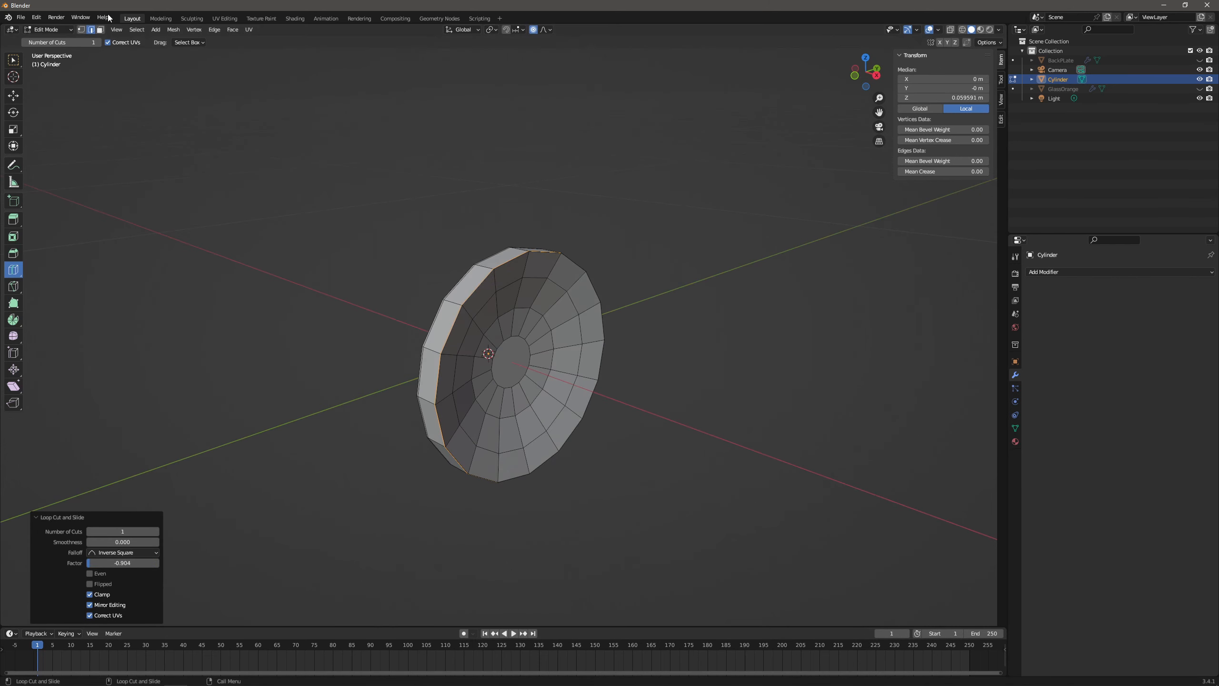
Return to Object Mode, shade the concave disc smooth and add a Subdivision Surface modifier to it.
click(56, 33)
click(57, 41)
right_click(525, 290)
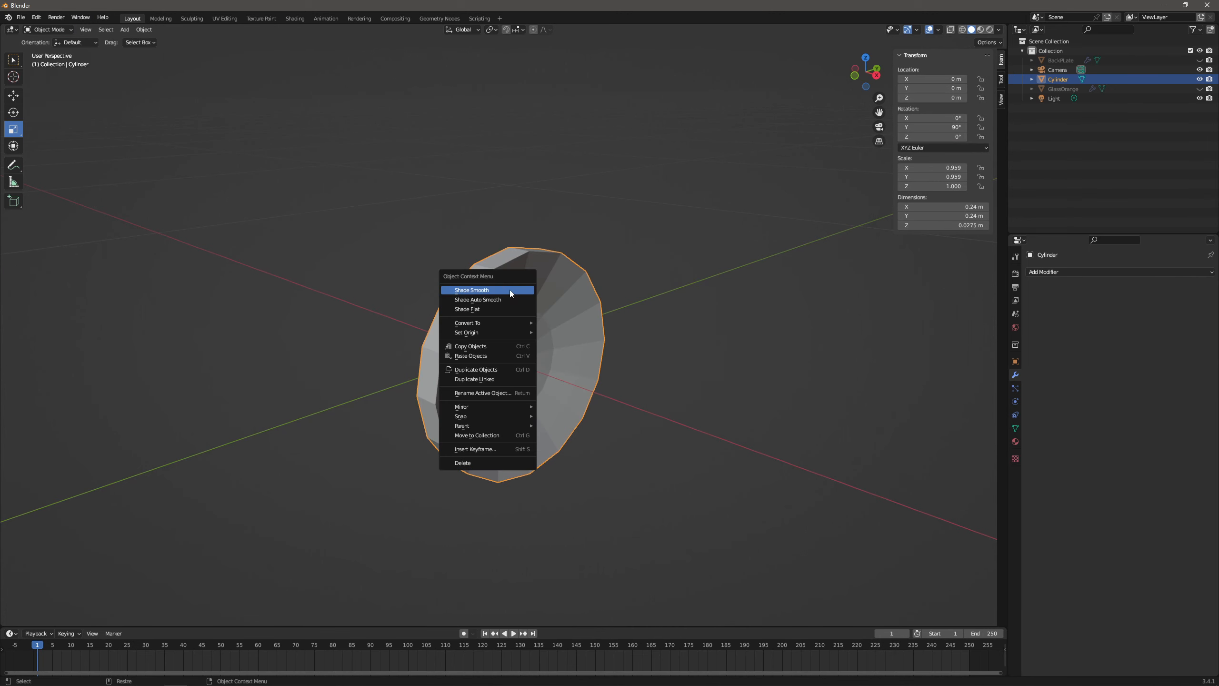
click(501, 289)
click(1071, 271)
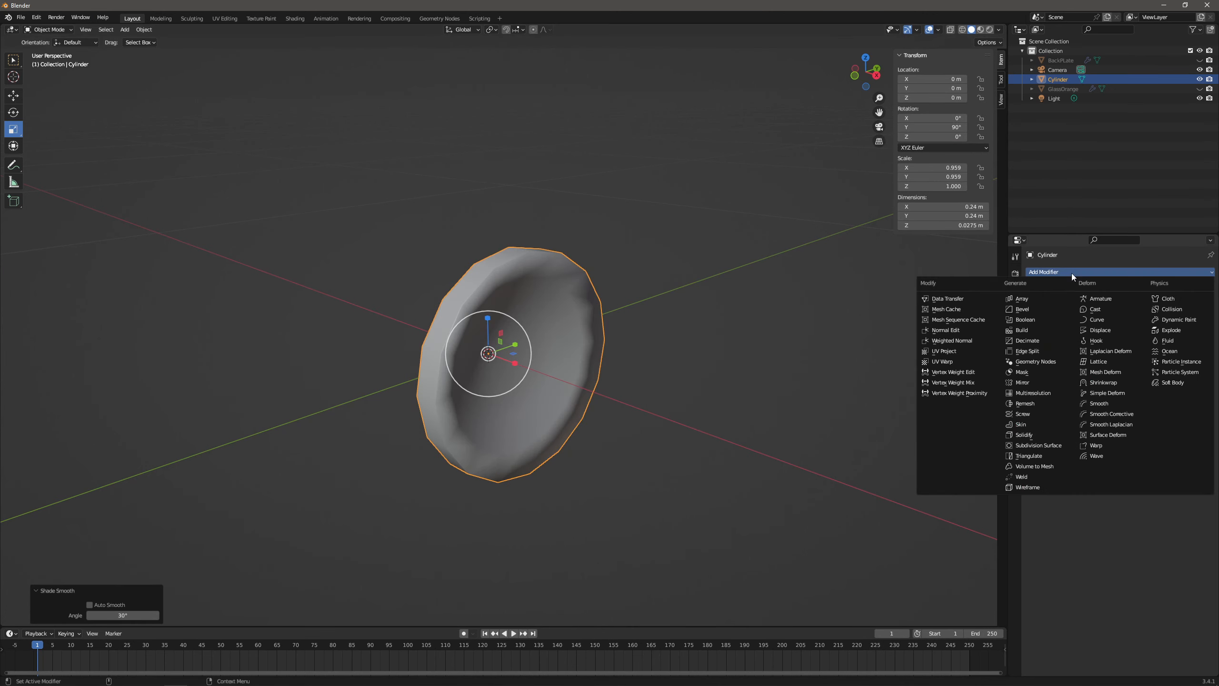
click(1050, 447)
middle_drag(623, 332, 805, 226)
Rename the concave disc object to ParaboleOrange.
double_click(1064, 80)
text(ParaboleOrange)
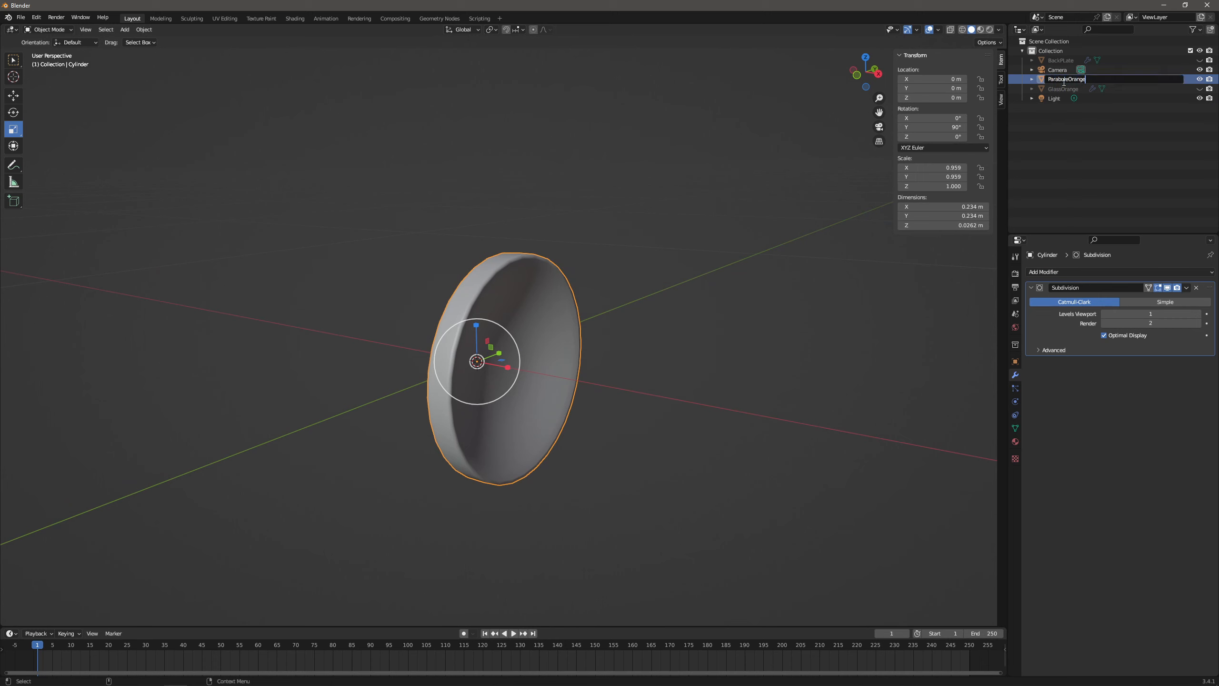
key(Return)
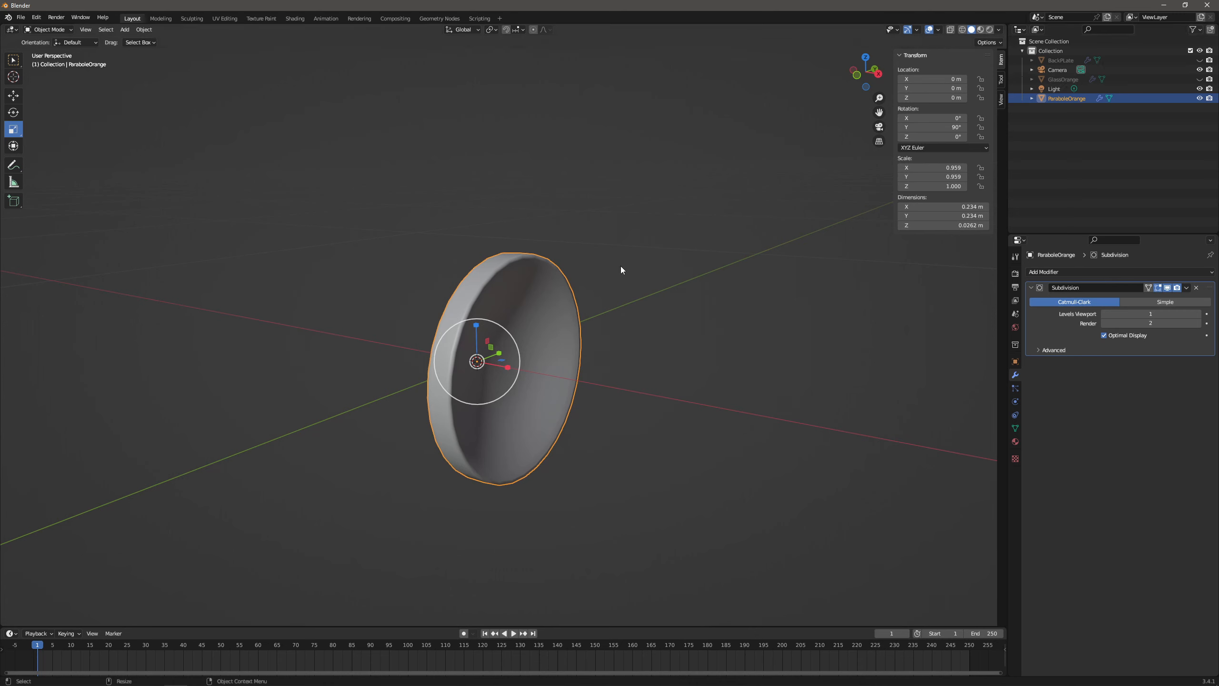
Show the glass, turn on X-ray shading and move the concave disc about 0.003 m along X inside it.
click(1199, 79)
mouse_move(556, 301)
middle_down()
mouse_move(617, 295)
mouse_move(479, 306)
mouse_move(504, 262)
middle_up()
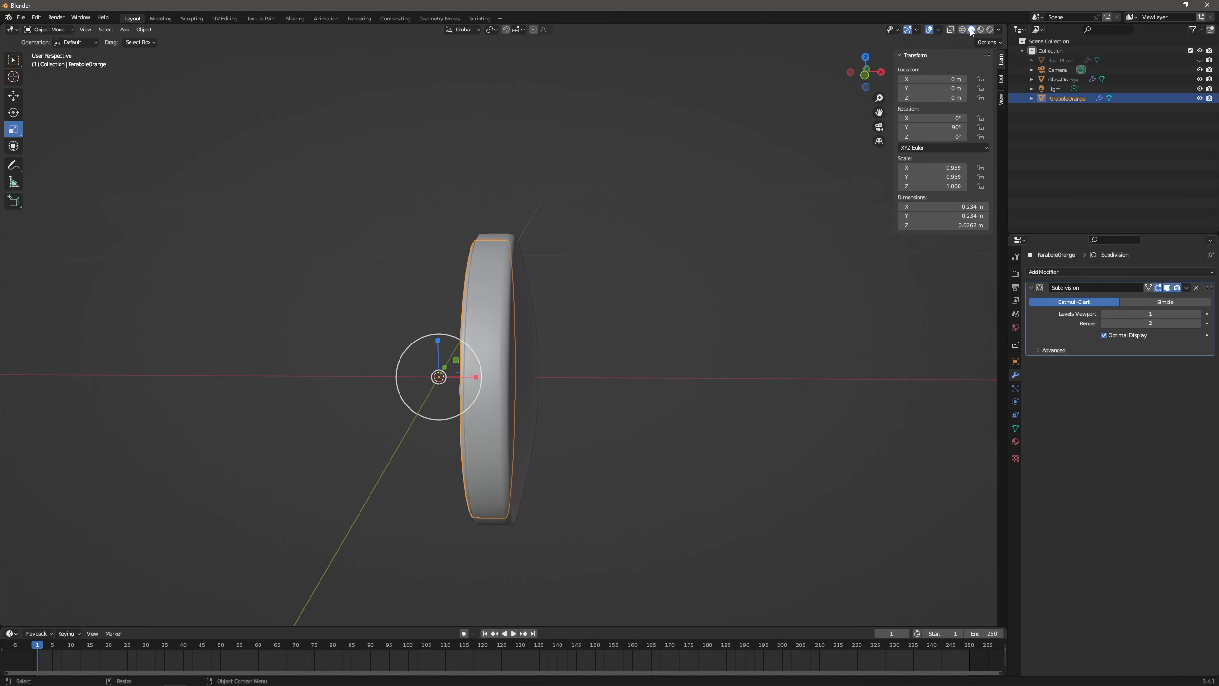
click(948, 29)
middle_drag(593, 258, 600, 266)
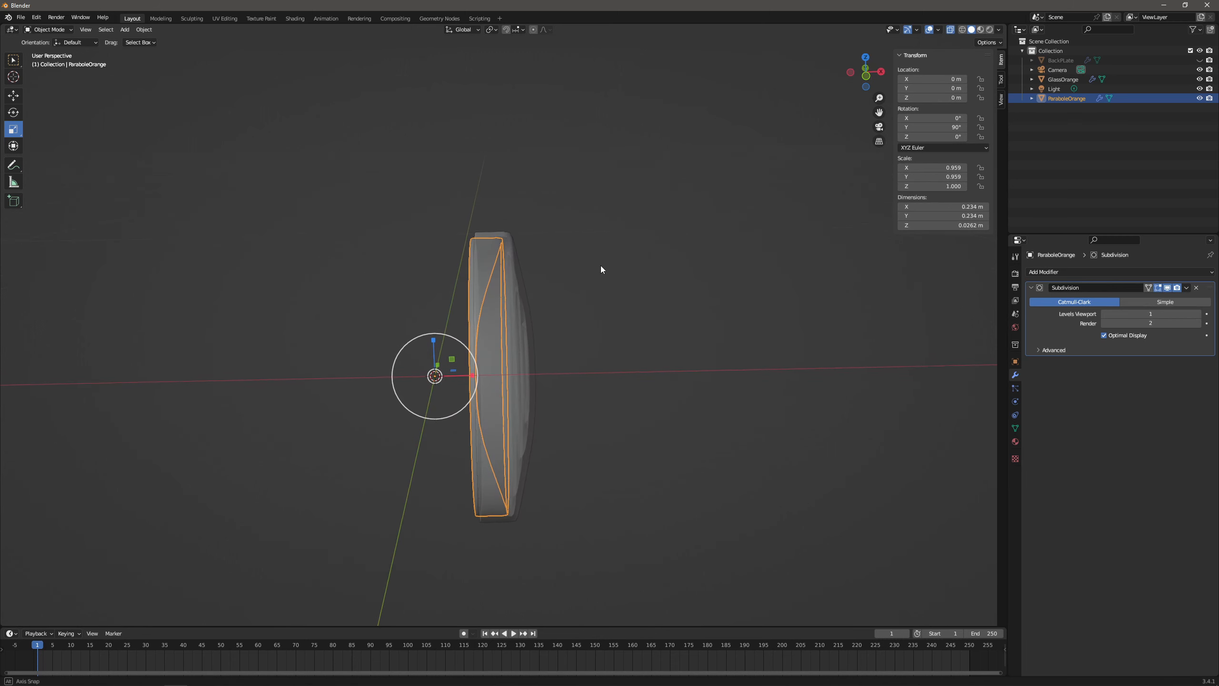
scroll(494, 303, up, 2)
scroll(494, 303, up, 1)
key(shift+space)
key(g)
drag(421, 402, 426, 401)
middle_drag(566, 321, 594, 326)
Set the origin to geometry for the concave disc and for the glass.
click(144, 30)
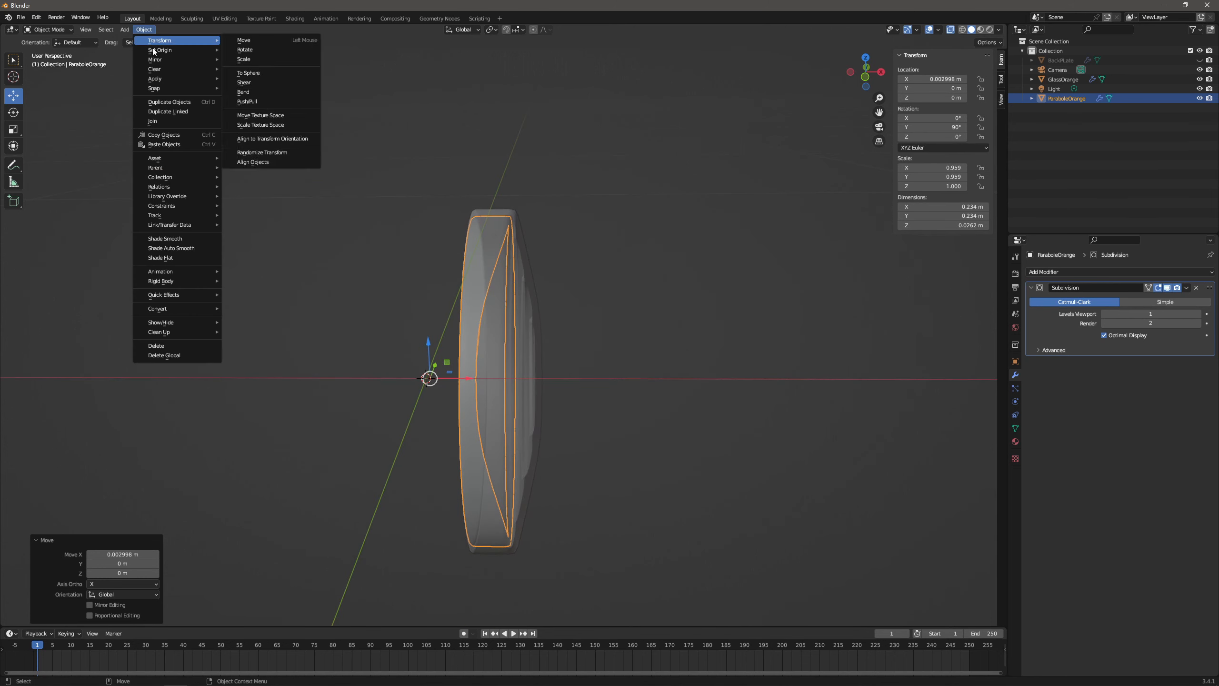
mouse_move(192, 50)
click(282, 64)
click(493, 259)
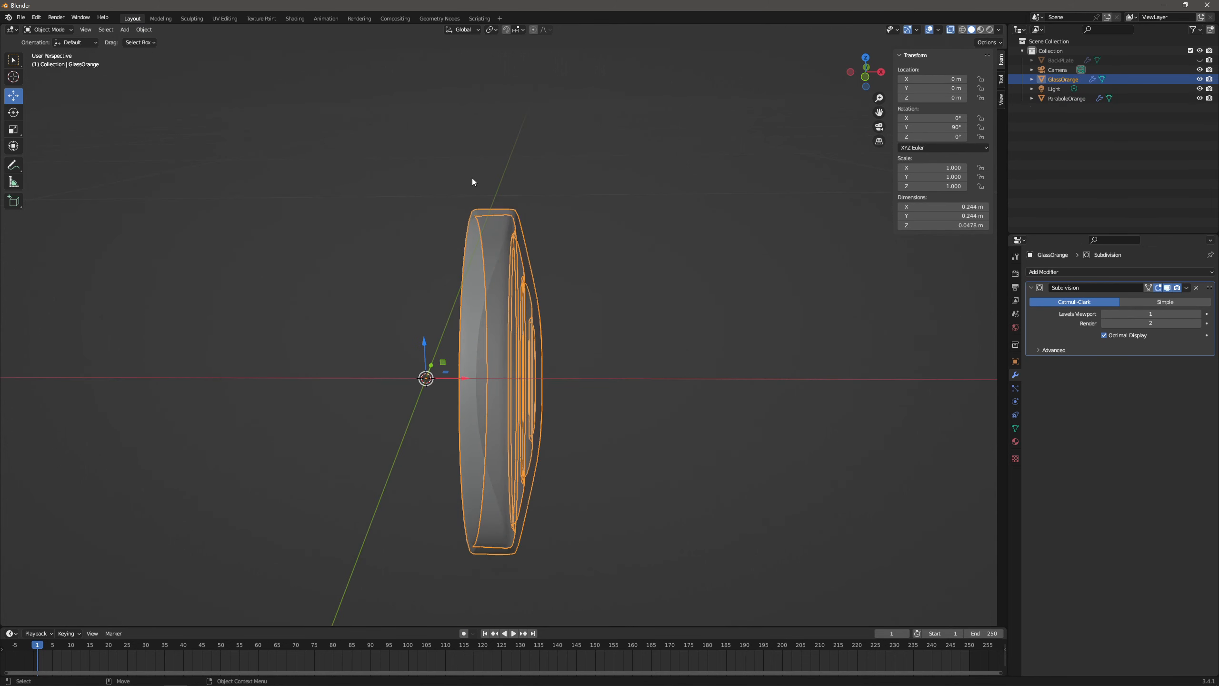
click(144, 30)
mouse_move(192, 48)
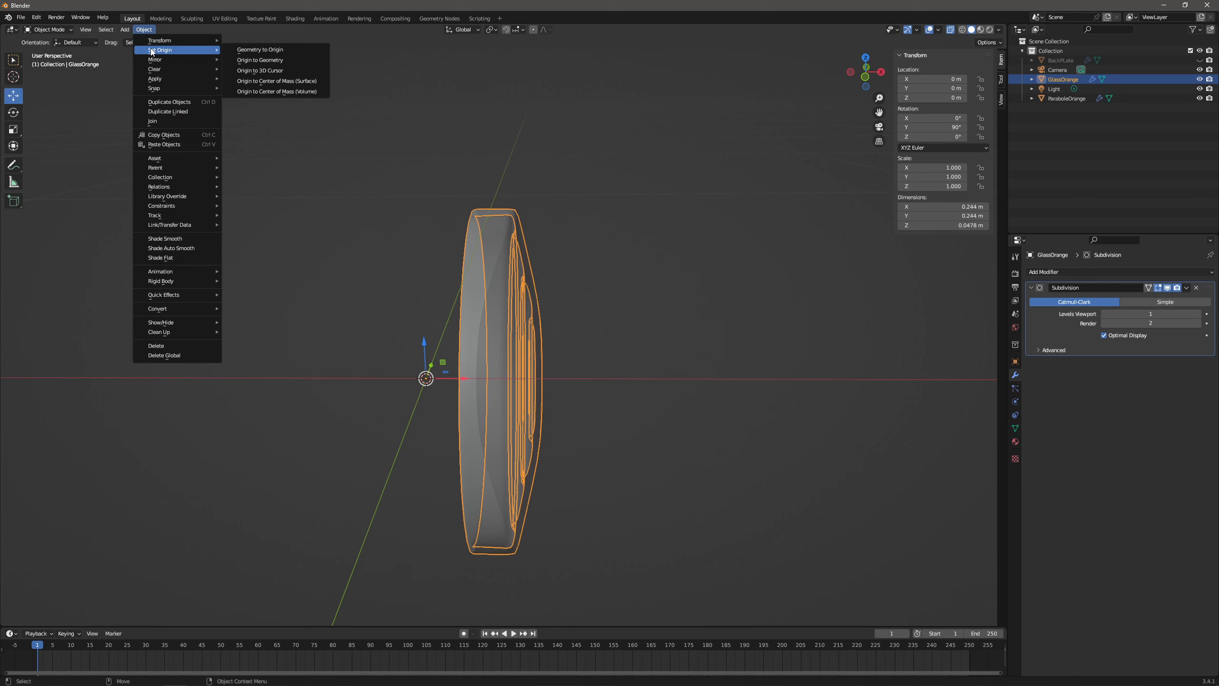
click(277, 57)
Show the back plate, select the glass and reflector together, and move them about 0.012 m along negative X against the plate.
click(1199, 60)
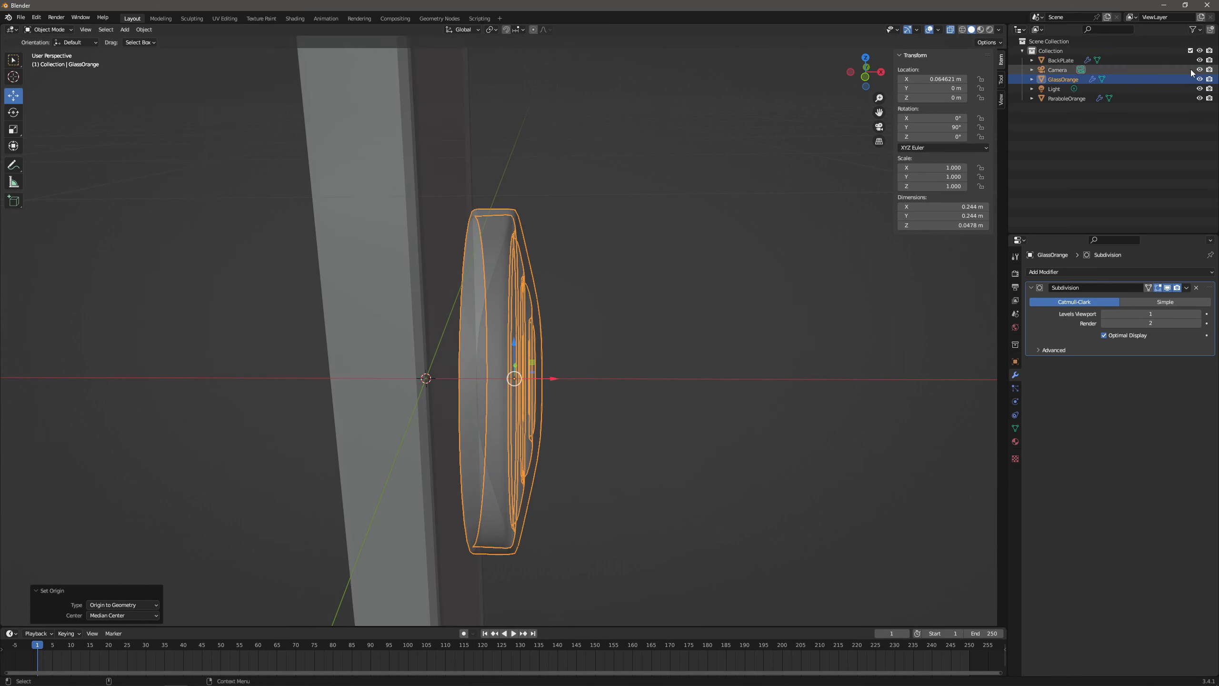
scroll(716, 236, down, 2)
drag(698, 225, 498, 405)
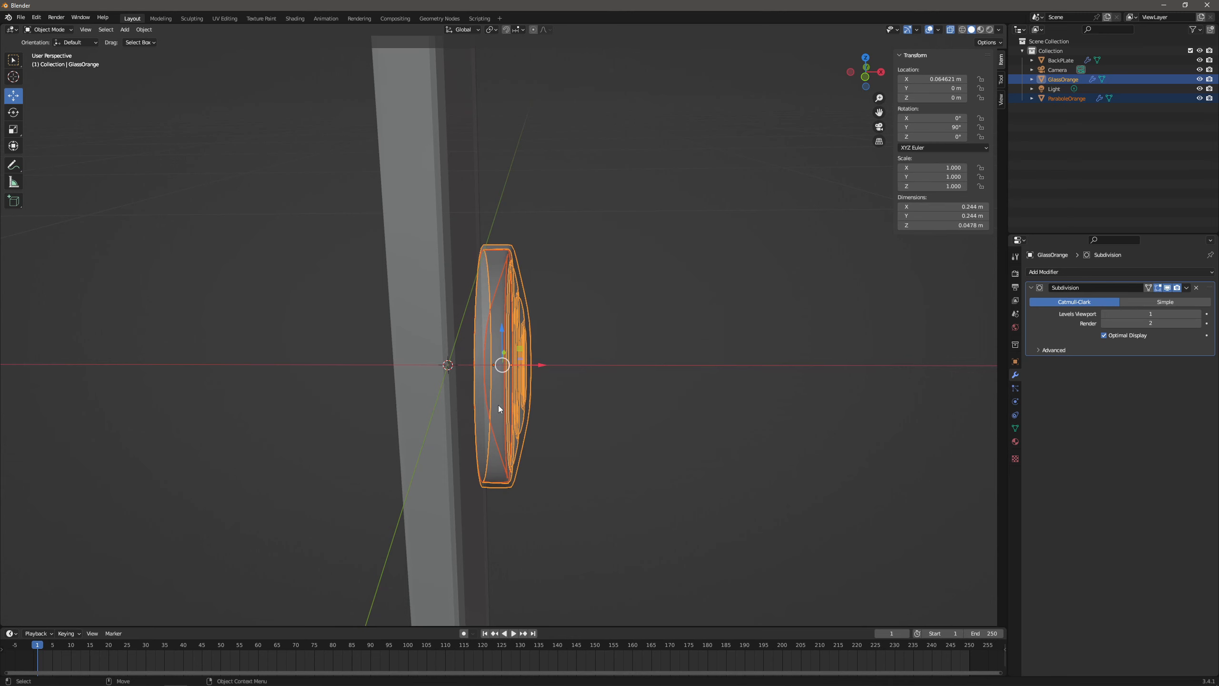
middle_drag(498, 405, 551, 352)
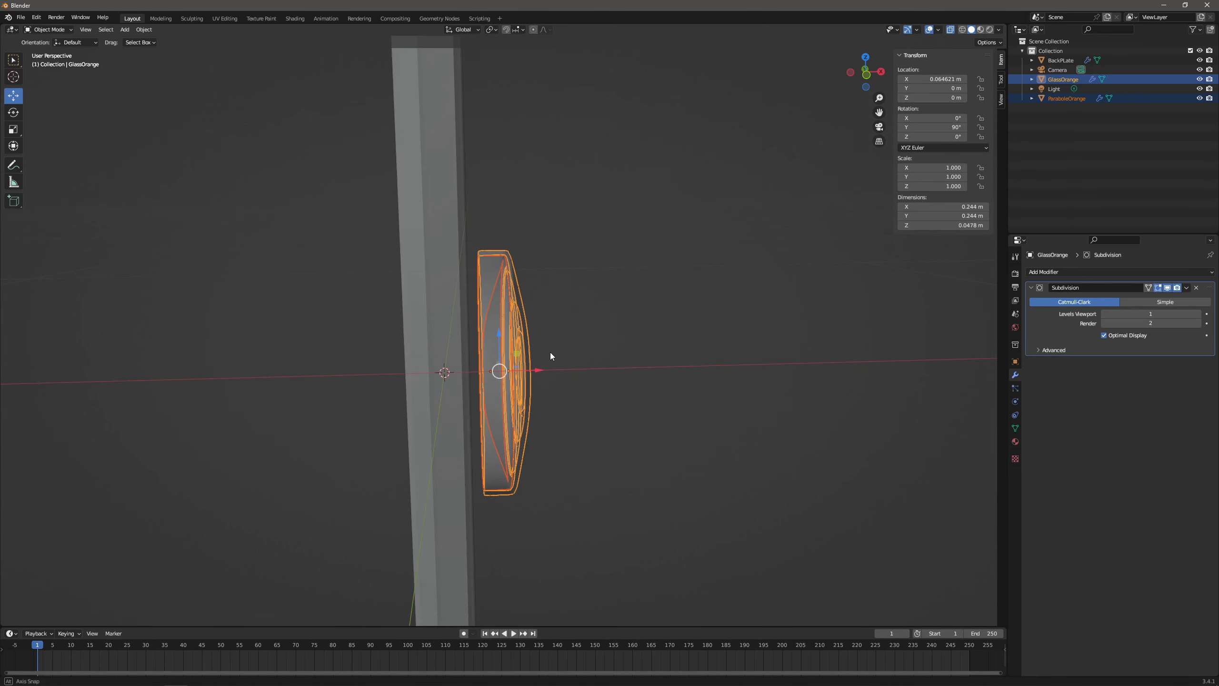
click(867, 75)
drag(530, 404, 509, 405)
Examine from the front how the glass rim sits against the back plate.
click(659, 327)
scroll(680, 308, down, 3)
mouse_move(680, 308)
middle_down()
mouse_move(694, 304)
mouse_move(669, 315)
middle_up()
click(866, 72)
scroll(476, 275, up, 4)
scroll(477, 271, up, 4)
shift+middle_drag(489, 275, 500, 297)
scroll(472, 201, down, 1)
scroll(480, 198, up, 1)
Select the glass and switch to Edit Mode in the front orthographic view.
click(480, 196)
scroll(511, 122, up, 2)
scroll(516, 130, down, 5)
scroll(496, 174, down, 3)
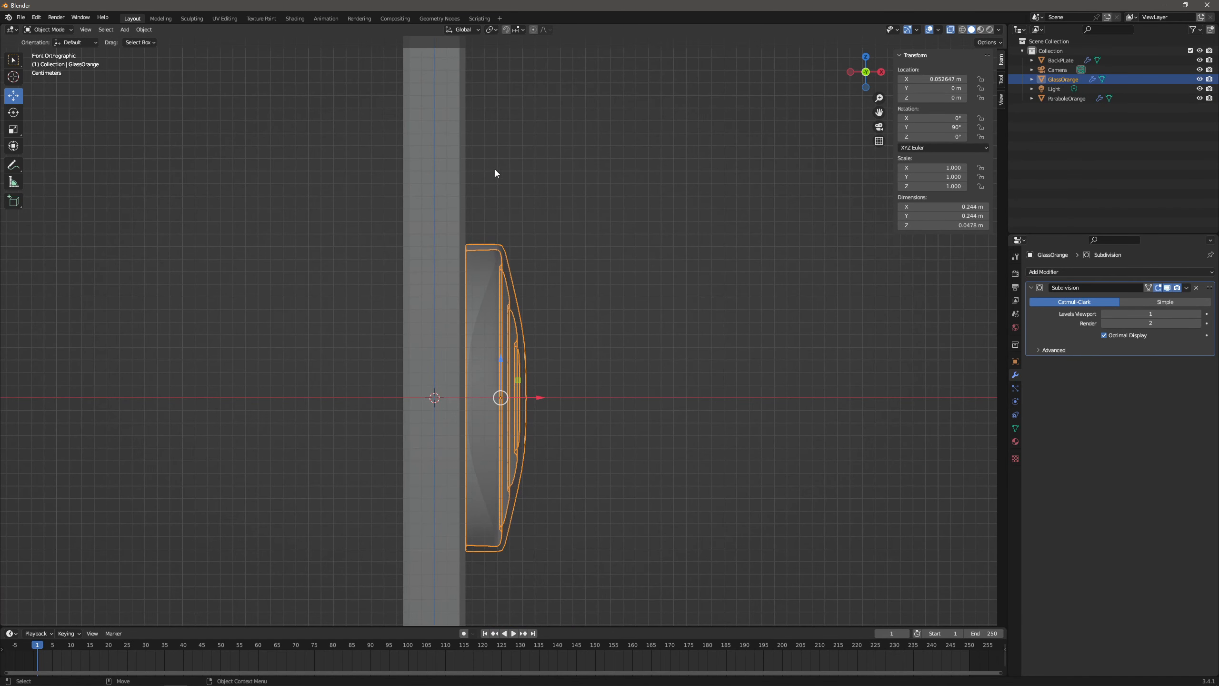
click(51, 31)
click(48, 42)
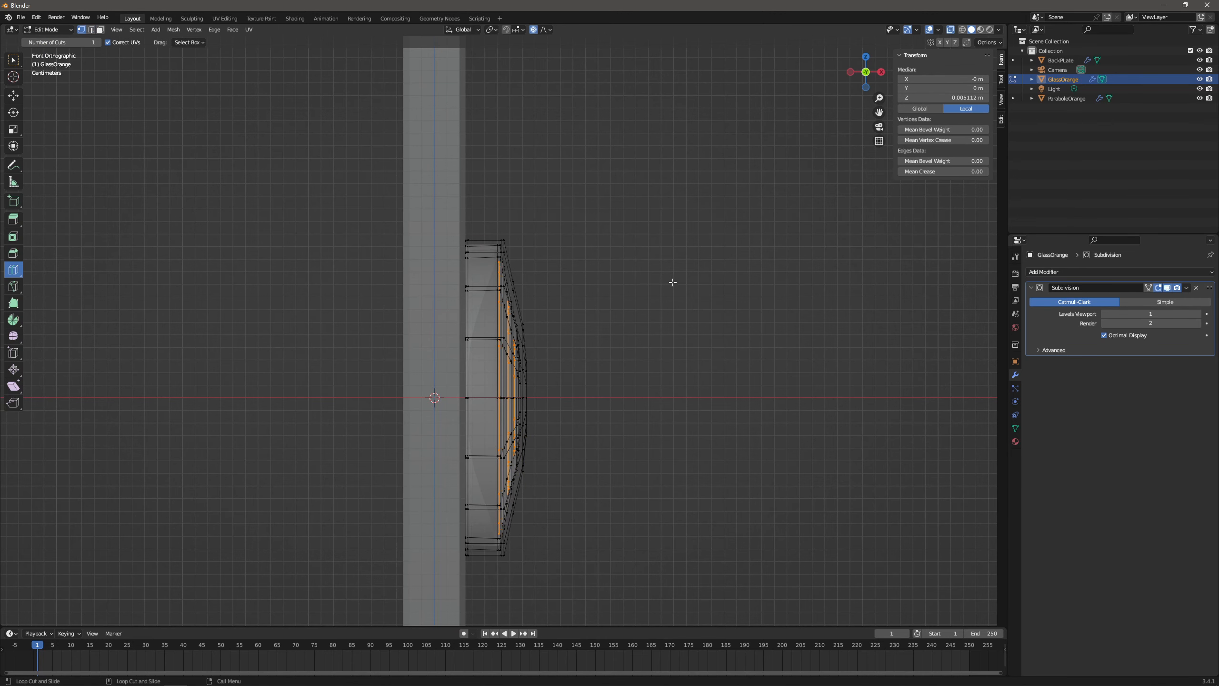
mouse_move(557, 122)
middle_down()
mouse_move(525, 153)
mouse_move(492, 128)
mouse_move(488, 144)
mouse_move(593, 158)
mouse_move(548, 127)
middle_up()
click(866, 76)
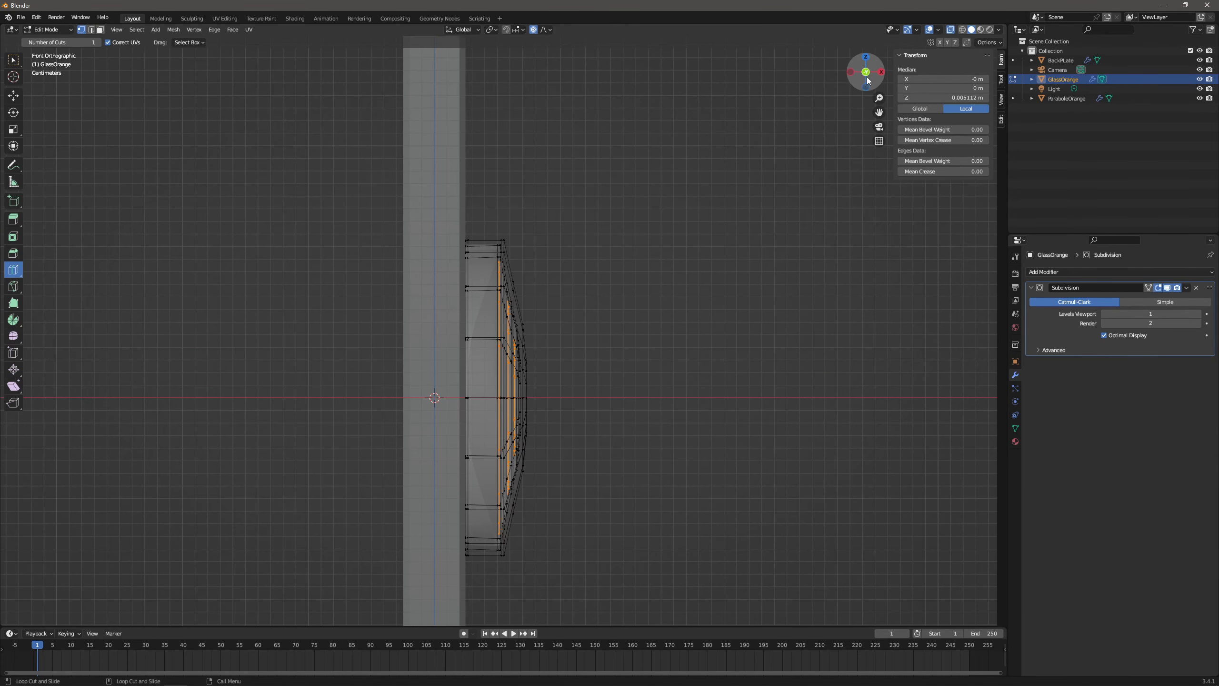
With proportional editing off, move the glass's plate-side rim vertices about 0.0045 m along negative X, then return to Object Mode.
click(13, 60)
drag(267, 128, 495, 596)
key(shift+space)
key(g)
drag(484, 398, 481, 400)
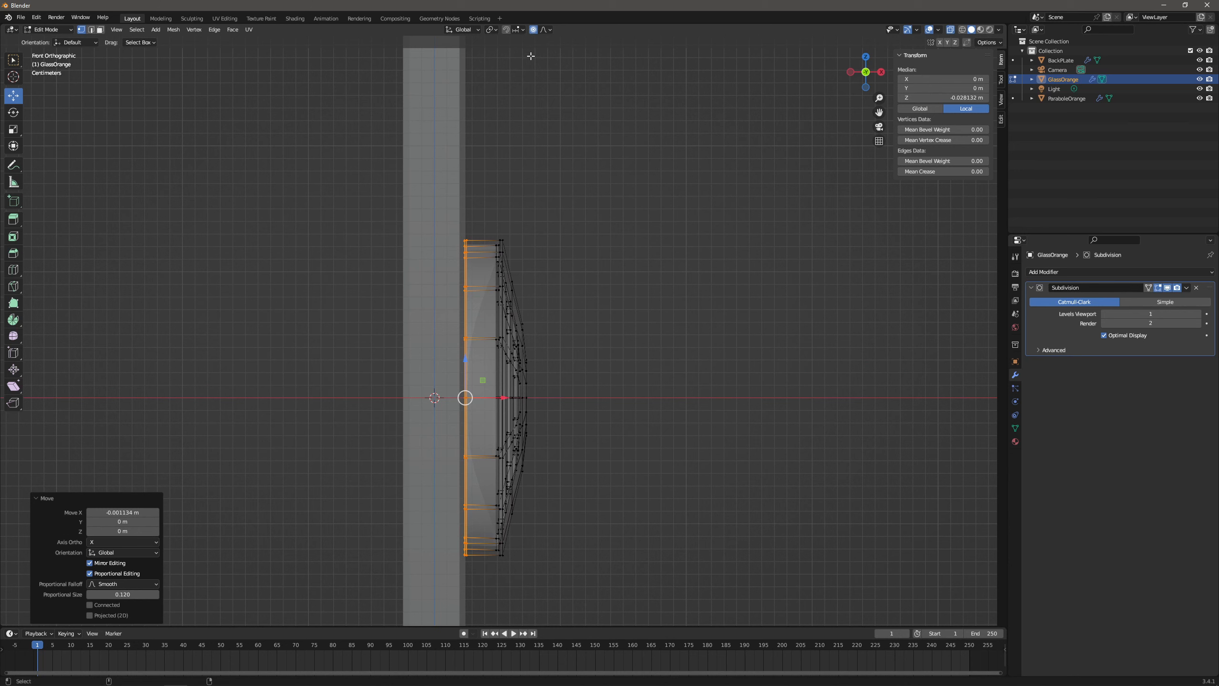
key(ctrl+z)
drag(505, 396, 498, 397)
click(47, 29)
click(48, 36)
Turn off X-ray shading and deselect the glass, viewing the whole plate in perspective.
middle_drag(566, 288, 600, 312)
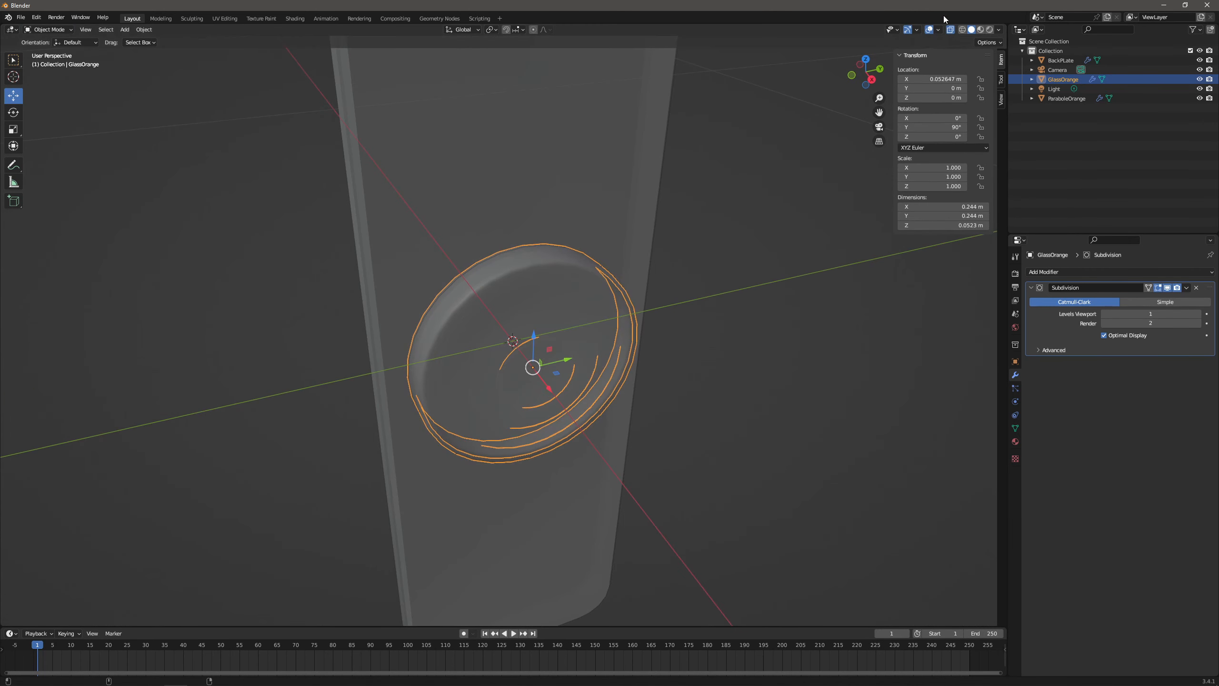
click(950, 30)
alt+drag(624, 288, 655, 251)
click(663, 304)
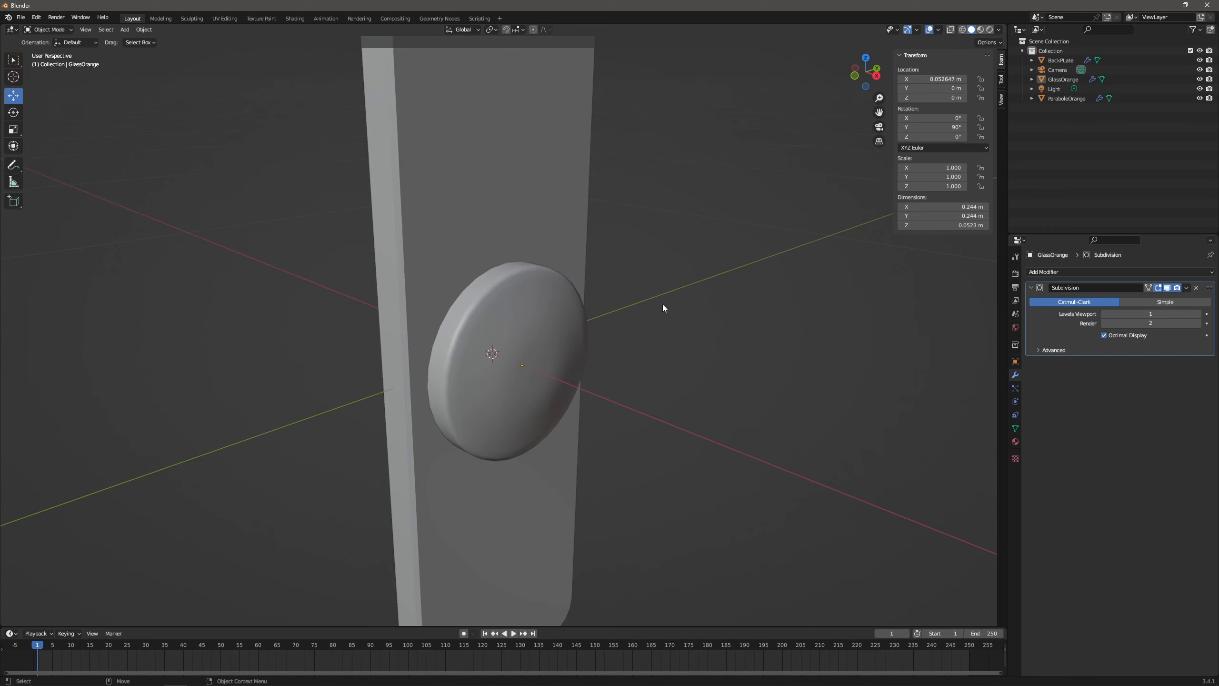
alt+drag(663, 303, 653, 302)
scroll(652, 304, down, 3)
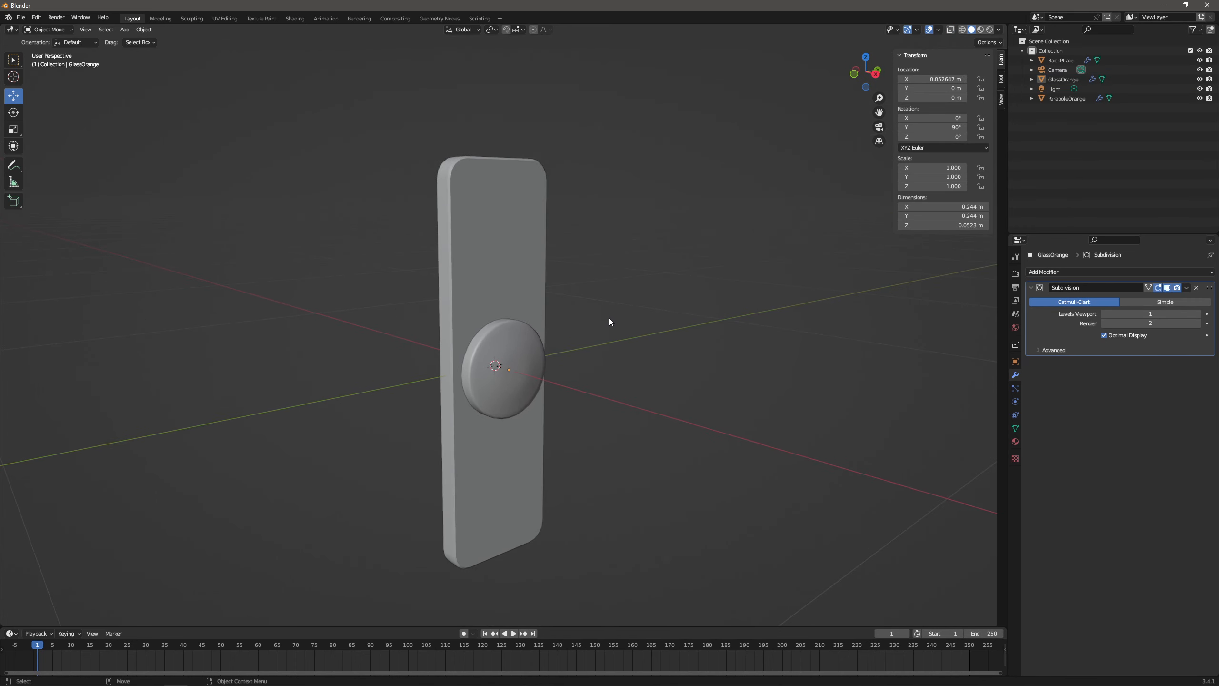
Add a cylinder mesh with 16 vertices, 0.125 m radius and 0.13 m depth at the world origin.
click(144, 30)
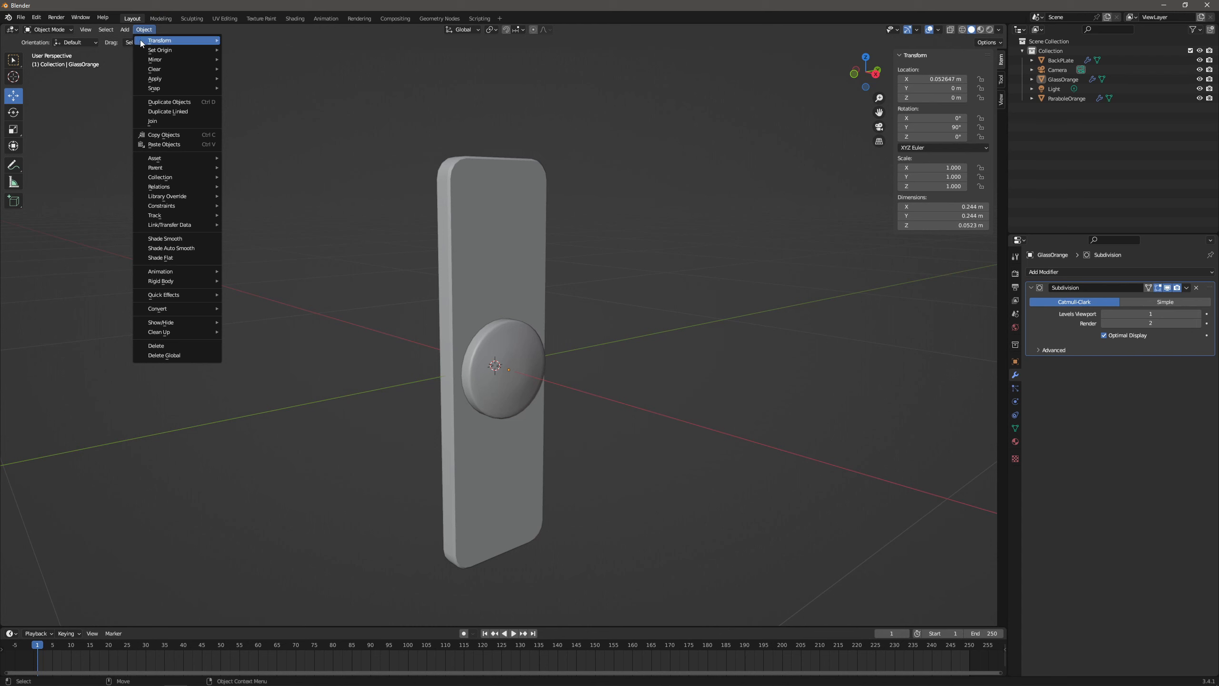
mouse_move(121, 30)
mouse_move(159, 40)
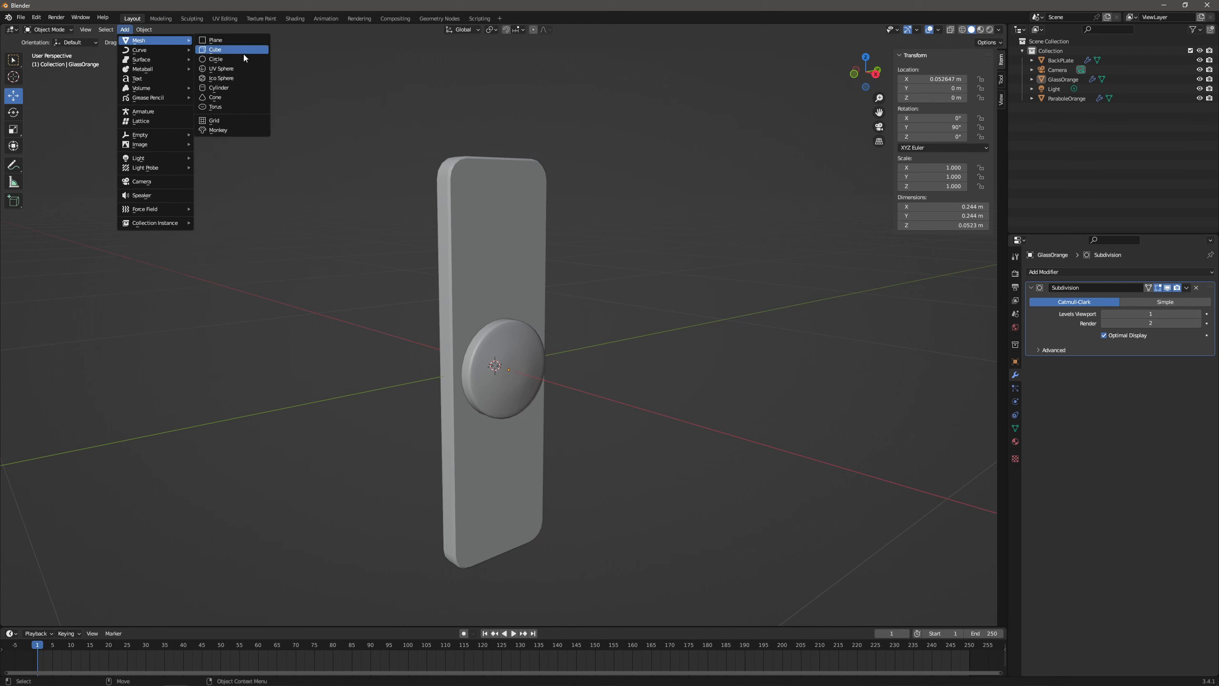
click(233, 86)
middle_drag(565, 240, 609, 320)
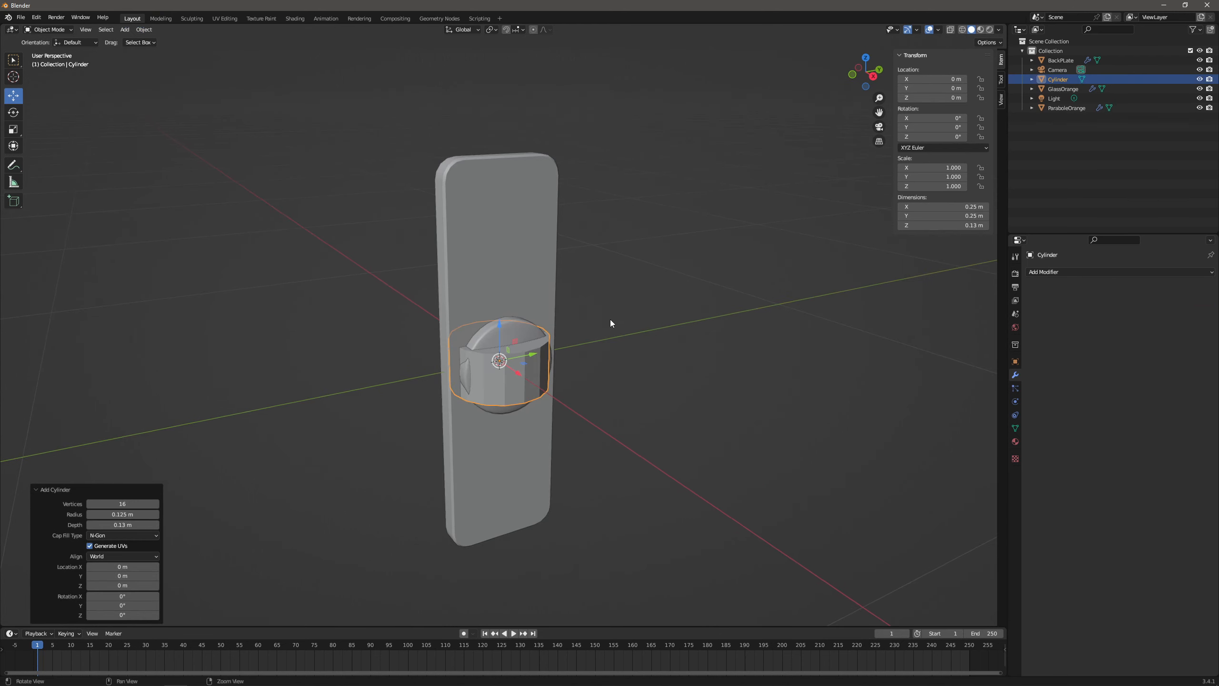
Rotate the cylinder 90° about the Y axis.
key(shift+space)
key(r)
drag(533, 363, 518, 399)
click(122, 572)
text(9)
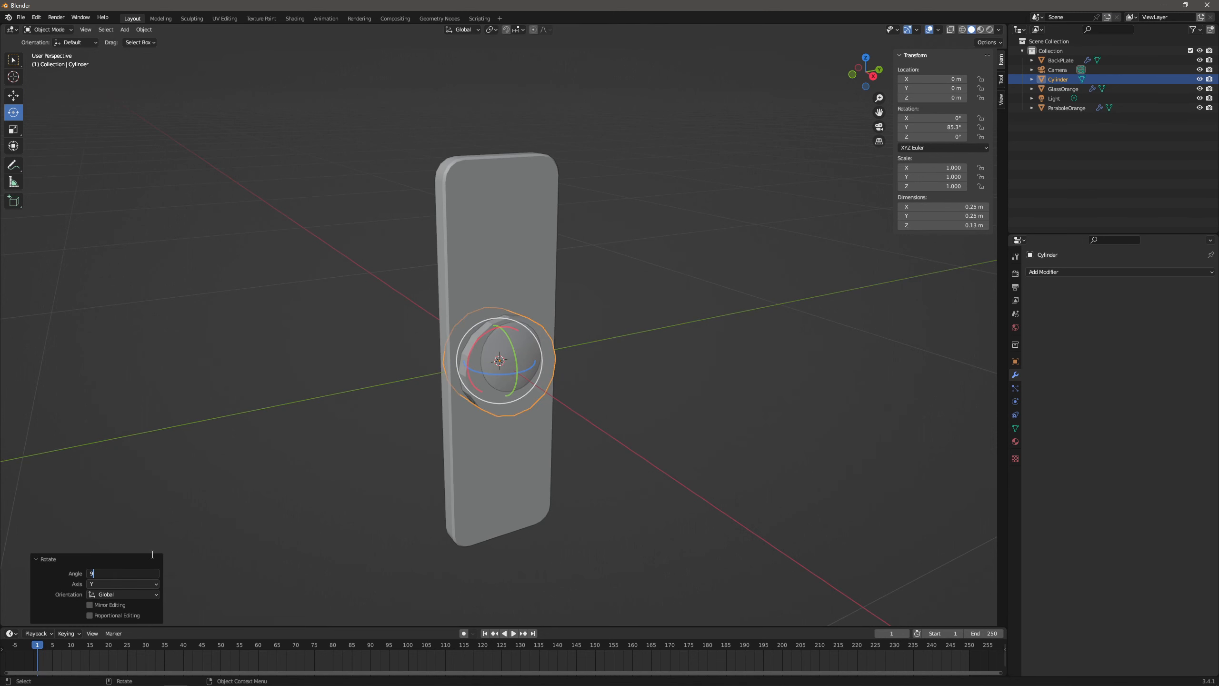
text(0)
key(Return)
Move the cylinder about 0.086 m along X so it projects from the front of the plate.
middle_drag(572, 401, 619, 389)
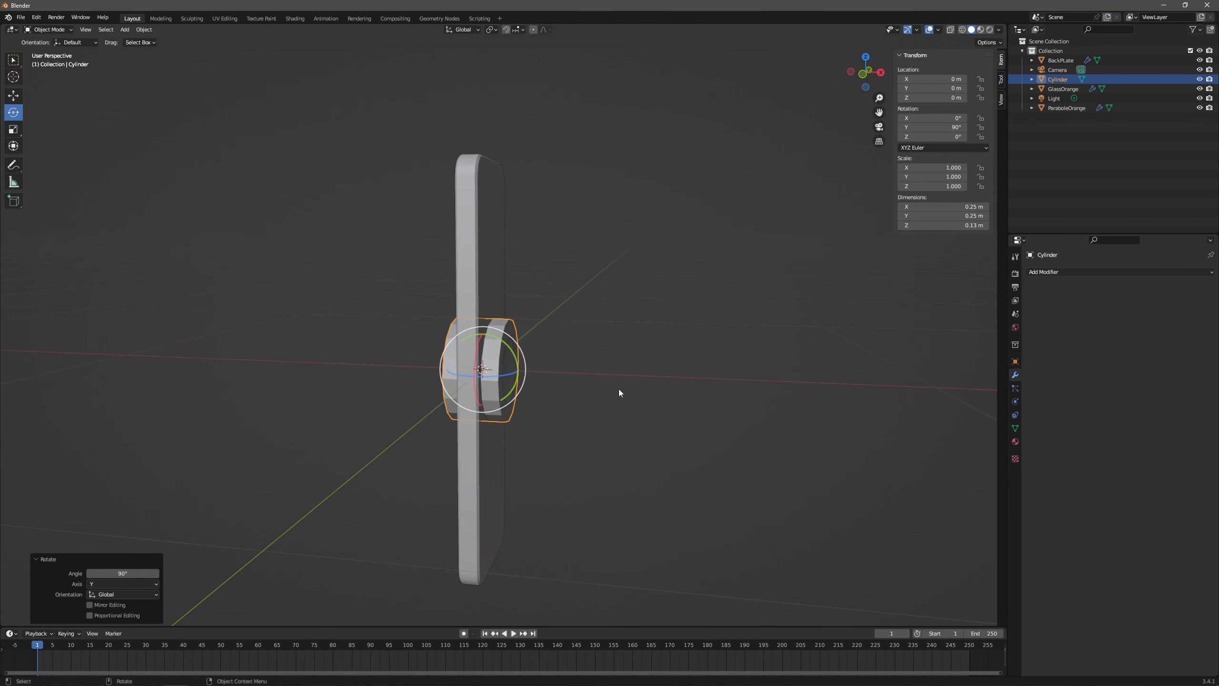
key(shift+space)
key(g)
drag(509, 369, 546, 368)
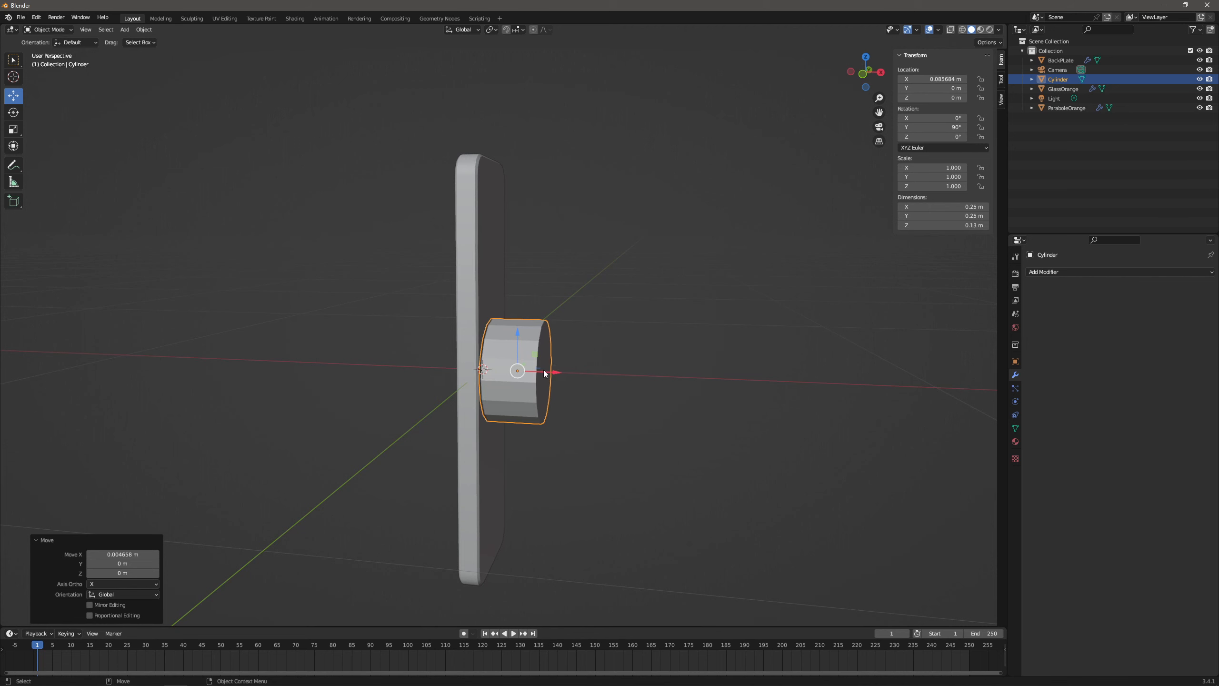
In Edit Mode, move the cylinder's front cap about 0.029 m along negative X to shorten it.
key(Tab)
click(544, 373)
drag(569, 378, 557, 378)
mouse_move(556, 378)
middle_down()
mouse_move(587, 360)
mouse_move(638, 355)
middle_up()
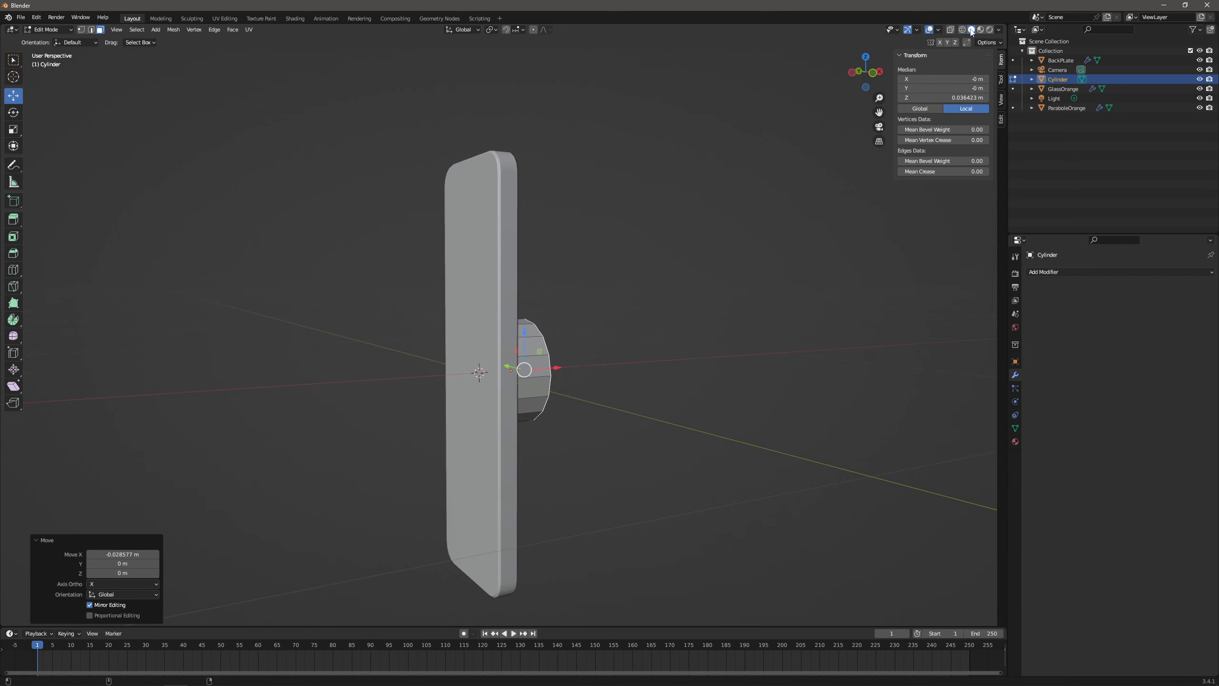
Turn on X-ray shading and delete both cap faces and the lower side faces, leaving the cylinder's upper half as a hood.
click(950, 30)
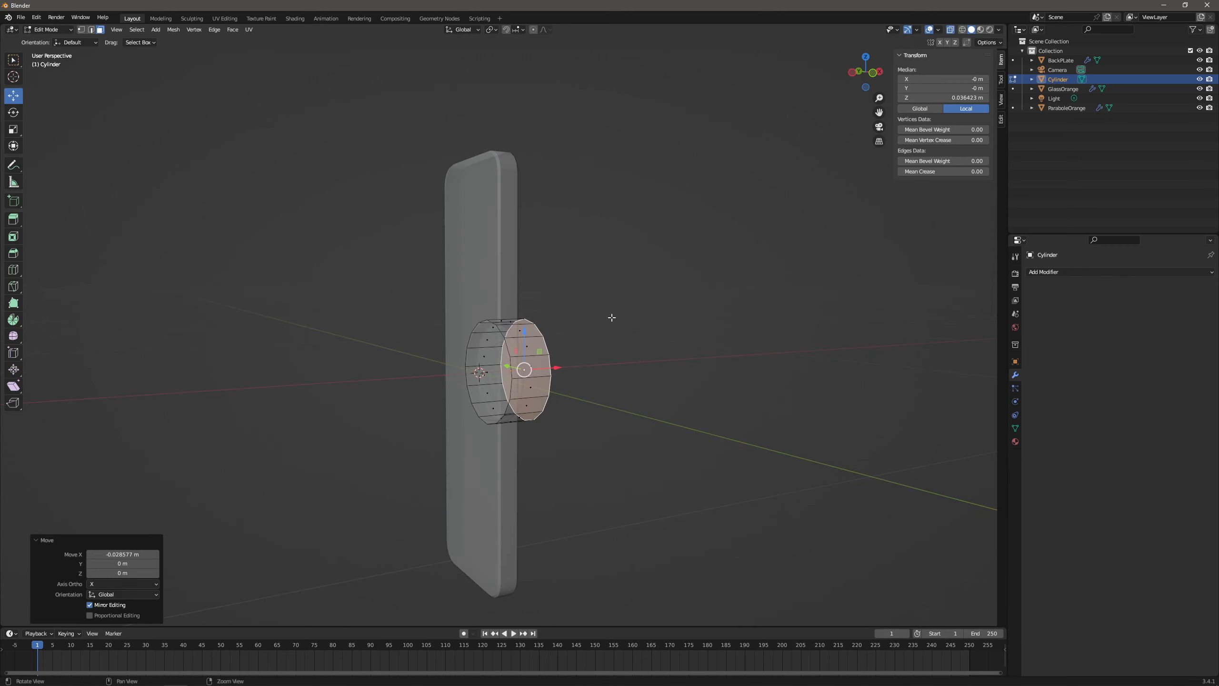
shift+click(486, 375)
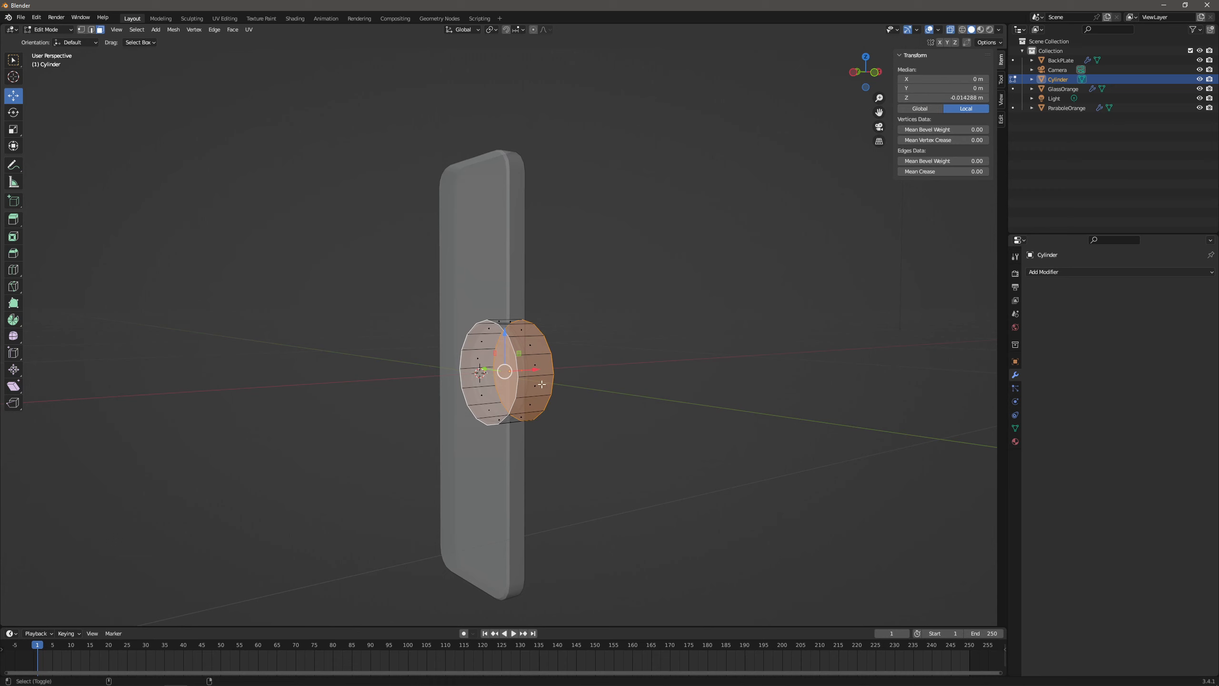
shift+click(539, 392)
shift+click(535, 402)
key(ctrl+shift+KP_Add)
key(ctrl+shift+KP_Add)
key(ctrl+shift+KP_Add)
key(ctrl+shift+KP_Add)
key(ctrl+shift+KP_Add)
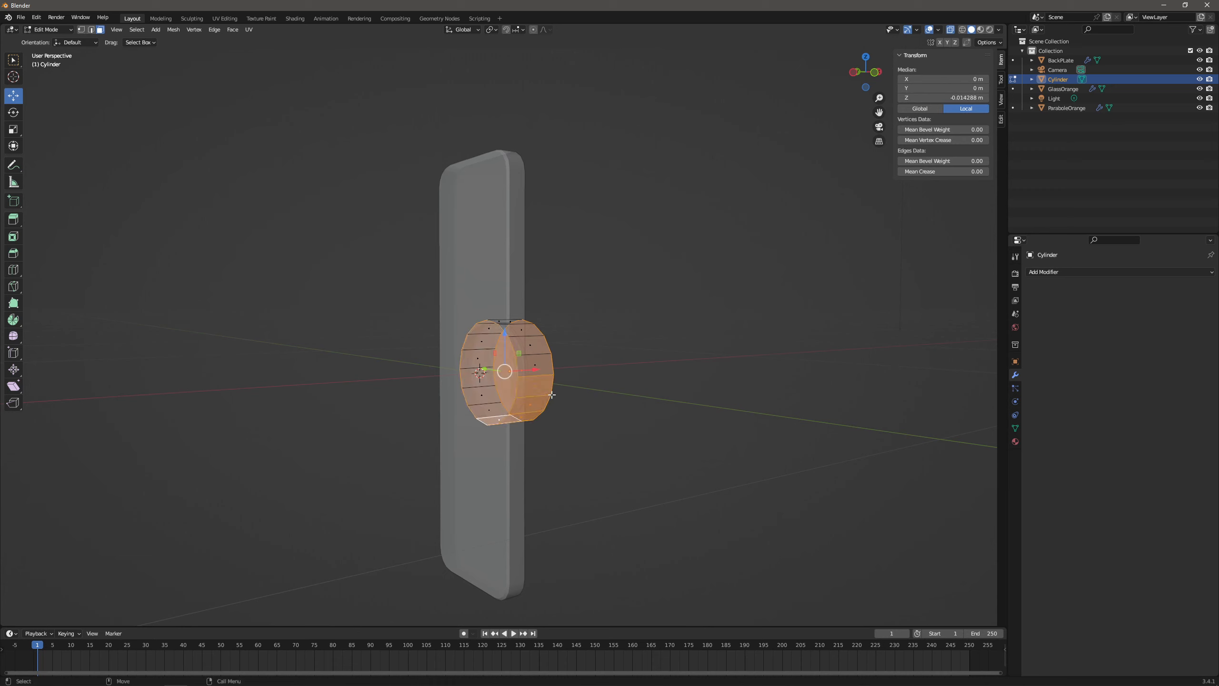
key(ctrl+shift+KP_Add)
key(x)
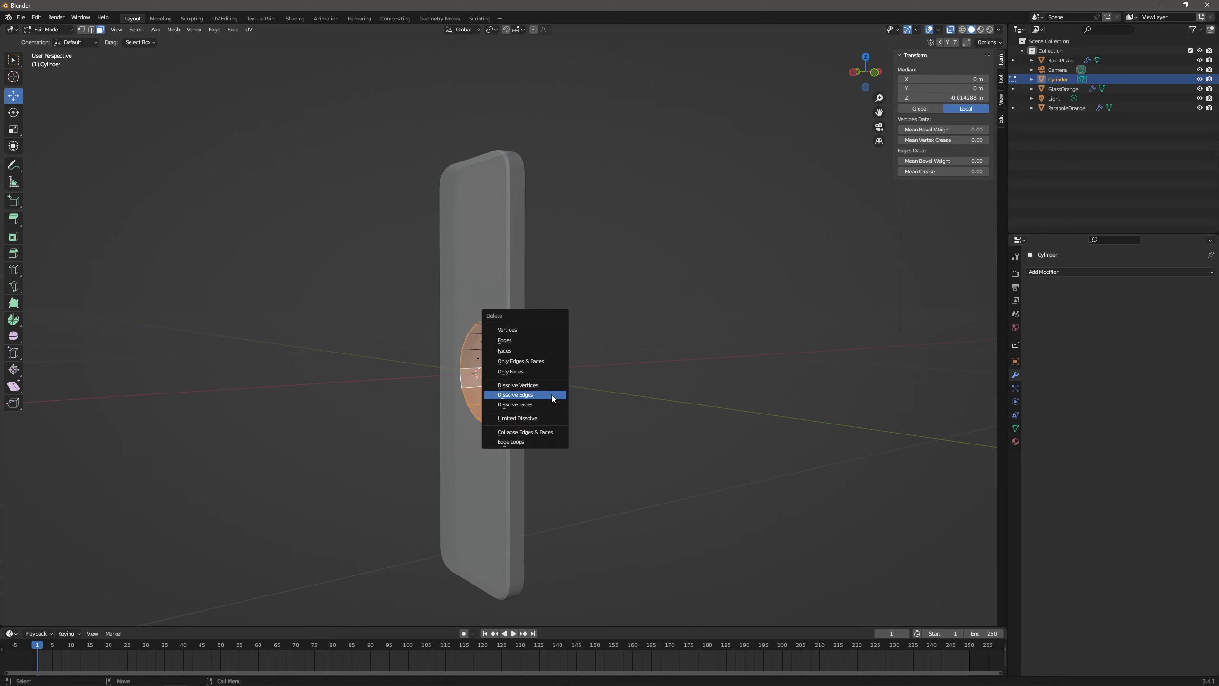
click(547, 350)
Return to Object Mode and scale the hood to 1.026 on the Y and Z axes, leaving out X.
middle_drag(548, 350, 552, 301)
scroll(549, 339, up, 3)
click(63, 30)
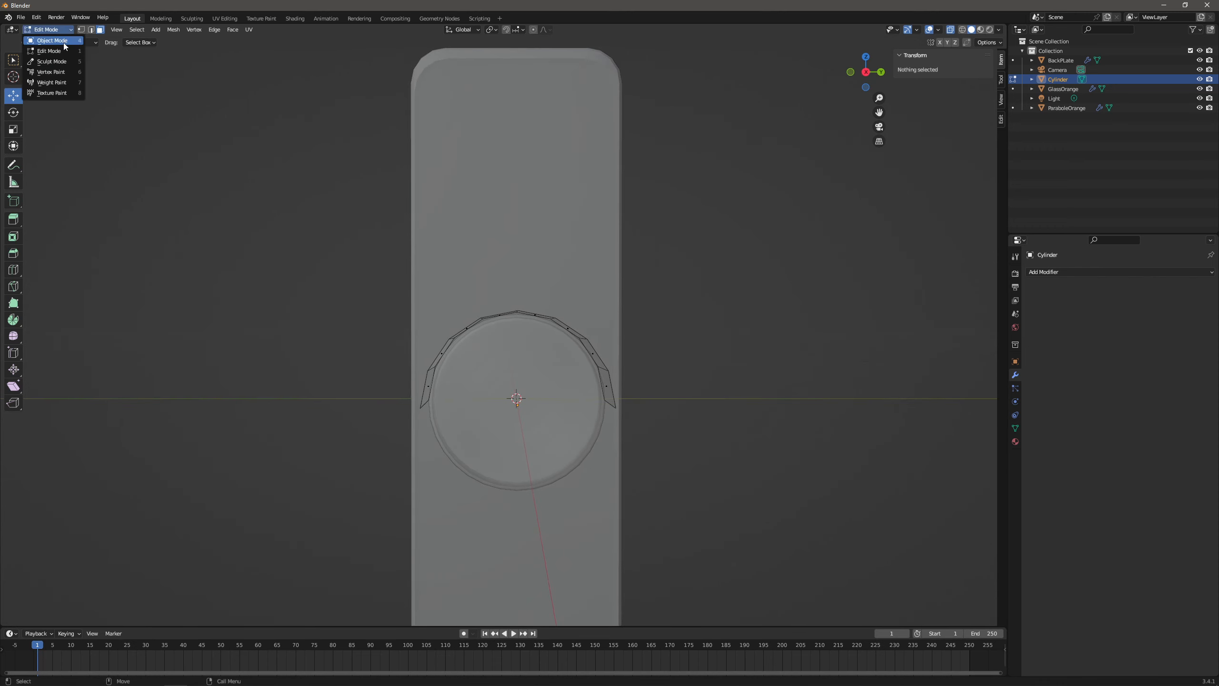
click(52, 41)
click(13, 128)
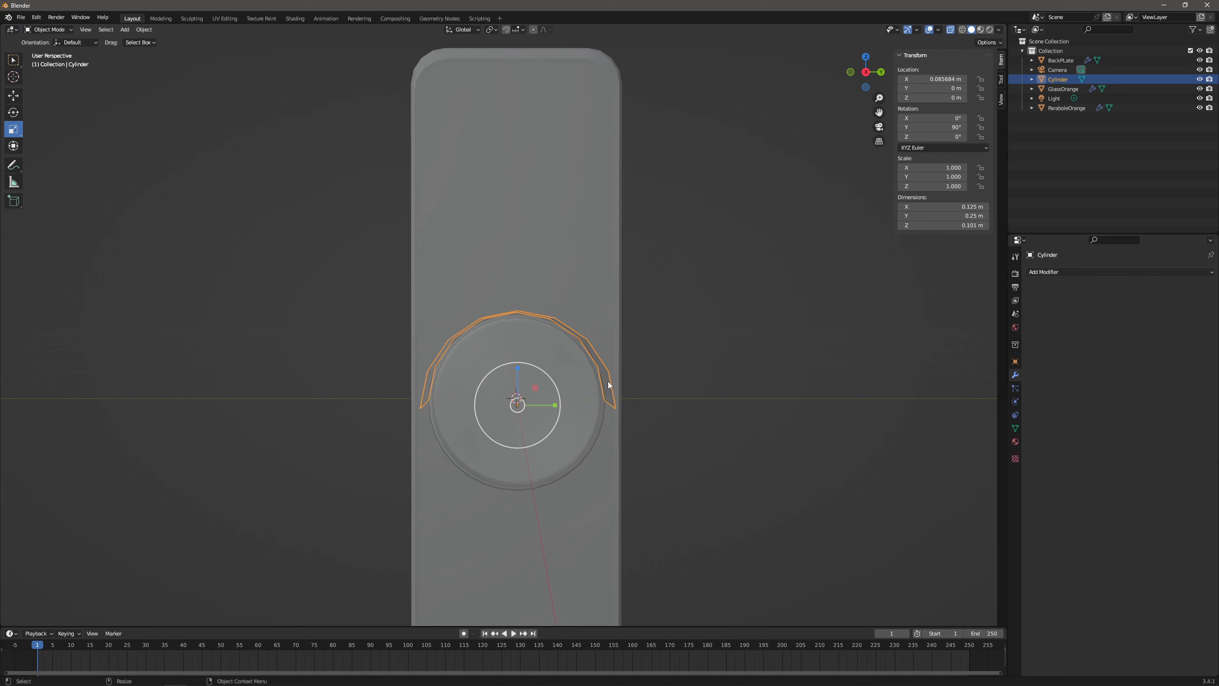
drag(541, 385, 561, 359)
click(50, 30)
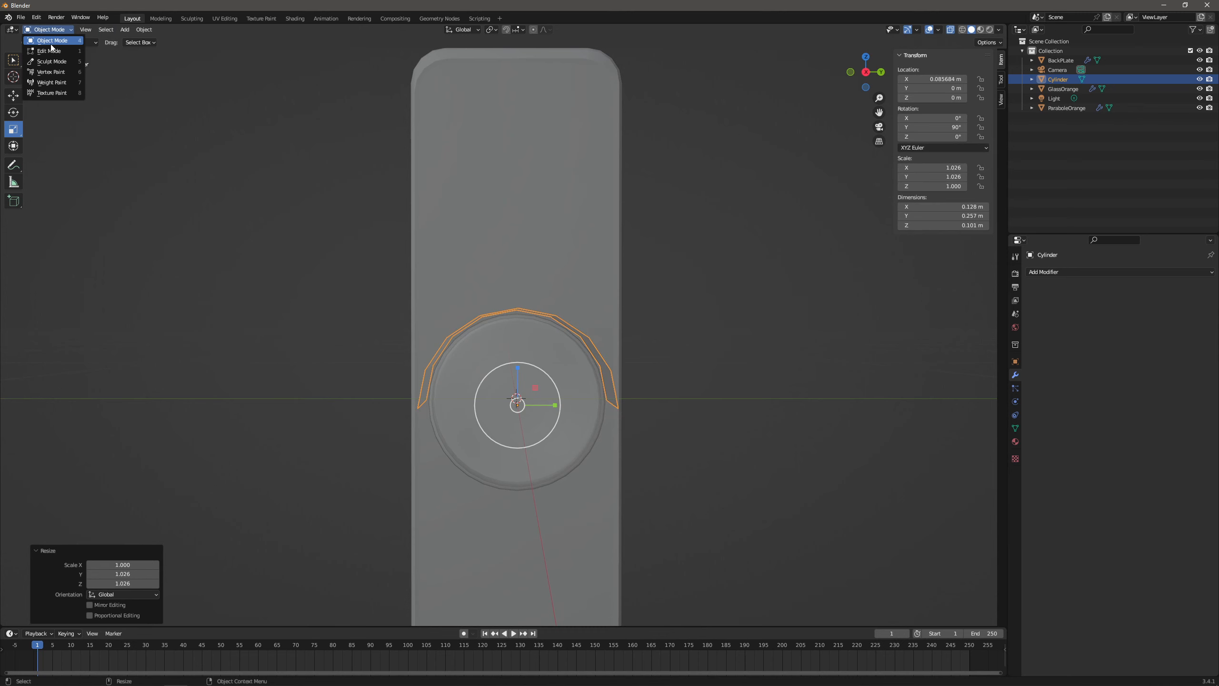
click(51, 50)
middle_drag(511, 348, 514, 351)
click(48, 29)
click(49, 40)
Add a Subdivision Surface modifier to the hood.
middle_drag(489, 278, 688, 320)
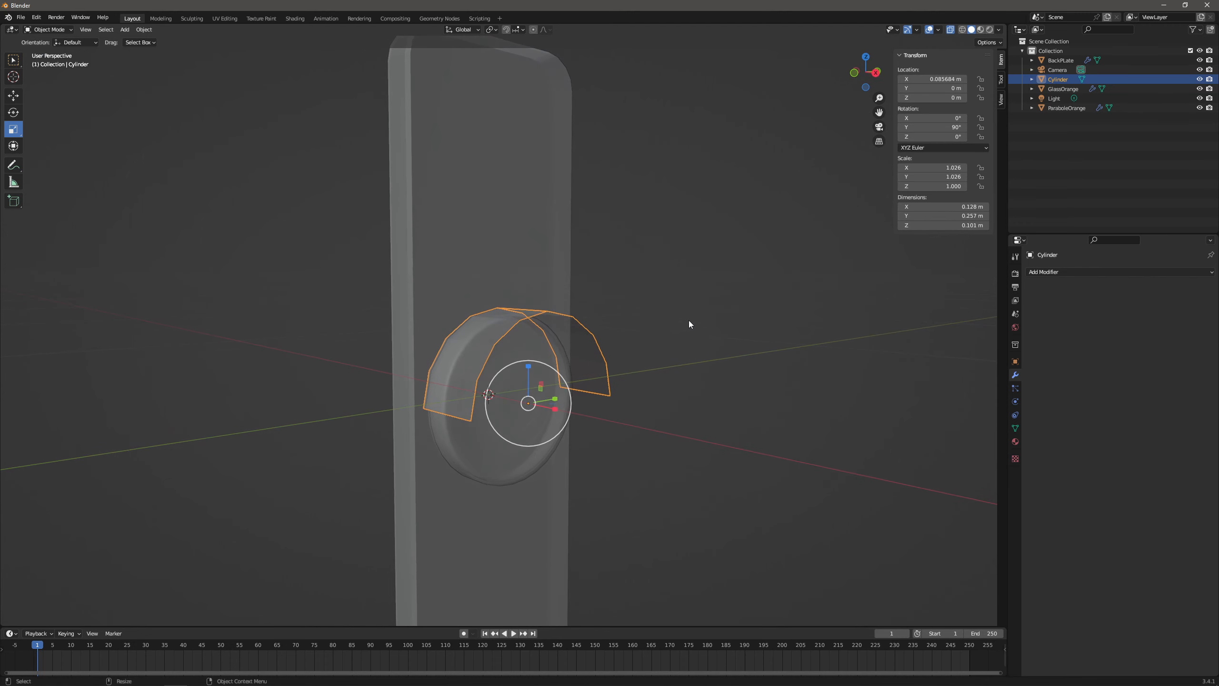
click(1058, 271)
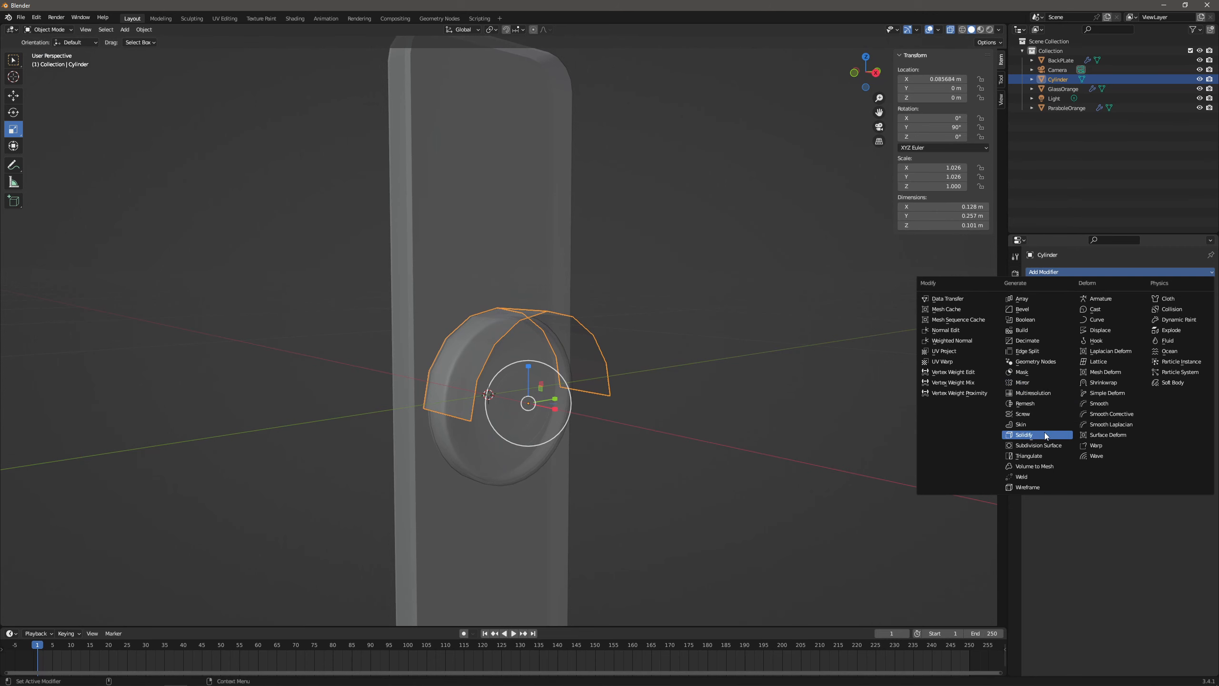
click(1045, 444)
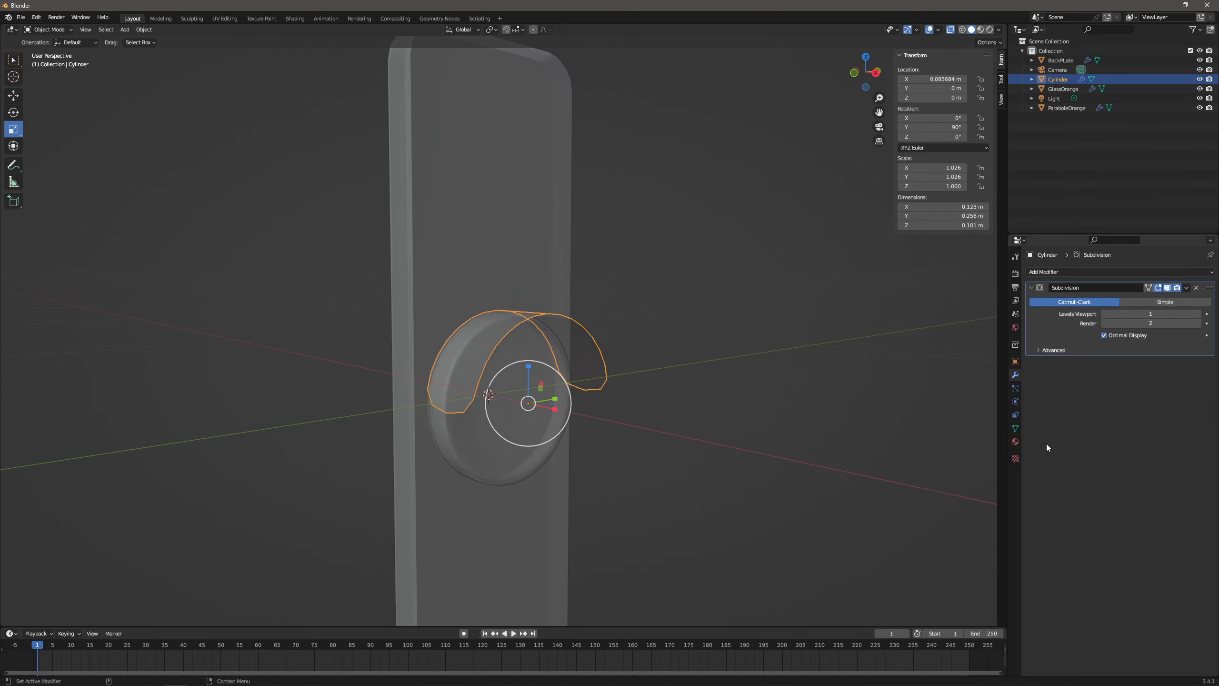
Shade the hood smooth and turn off X-ray shading.
middle_drag(509, 310, 542, 328)
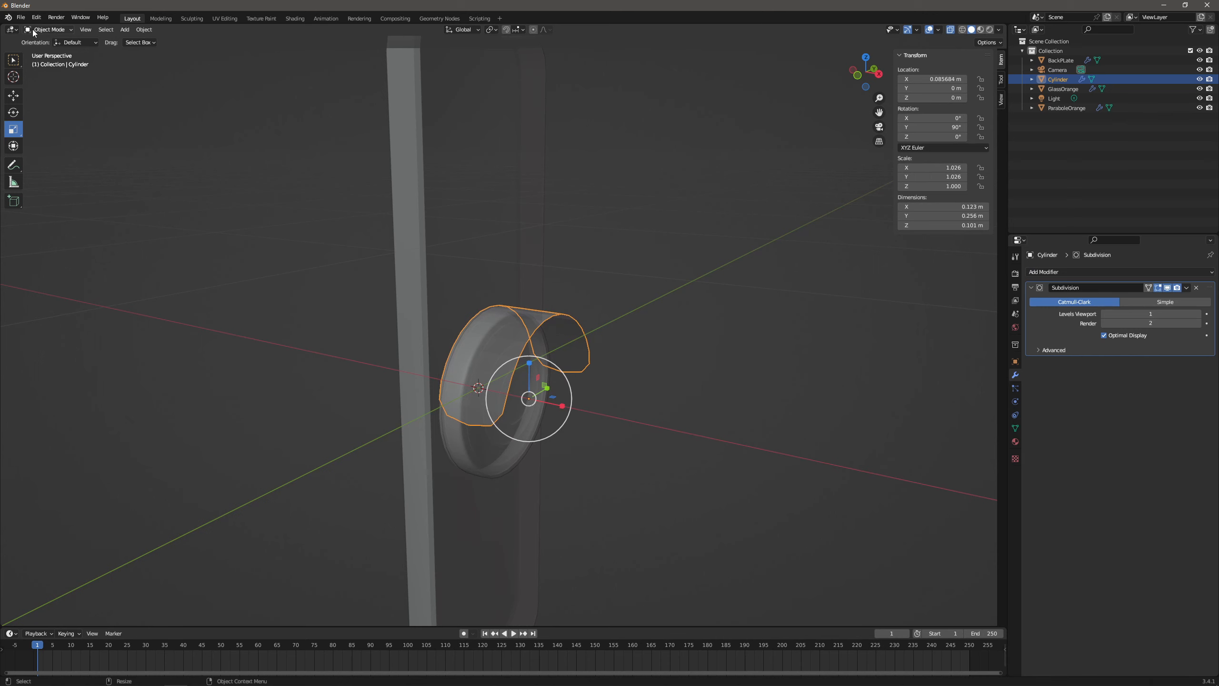
right_click(486, 331)
click(512, 349)
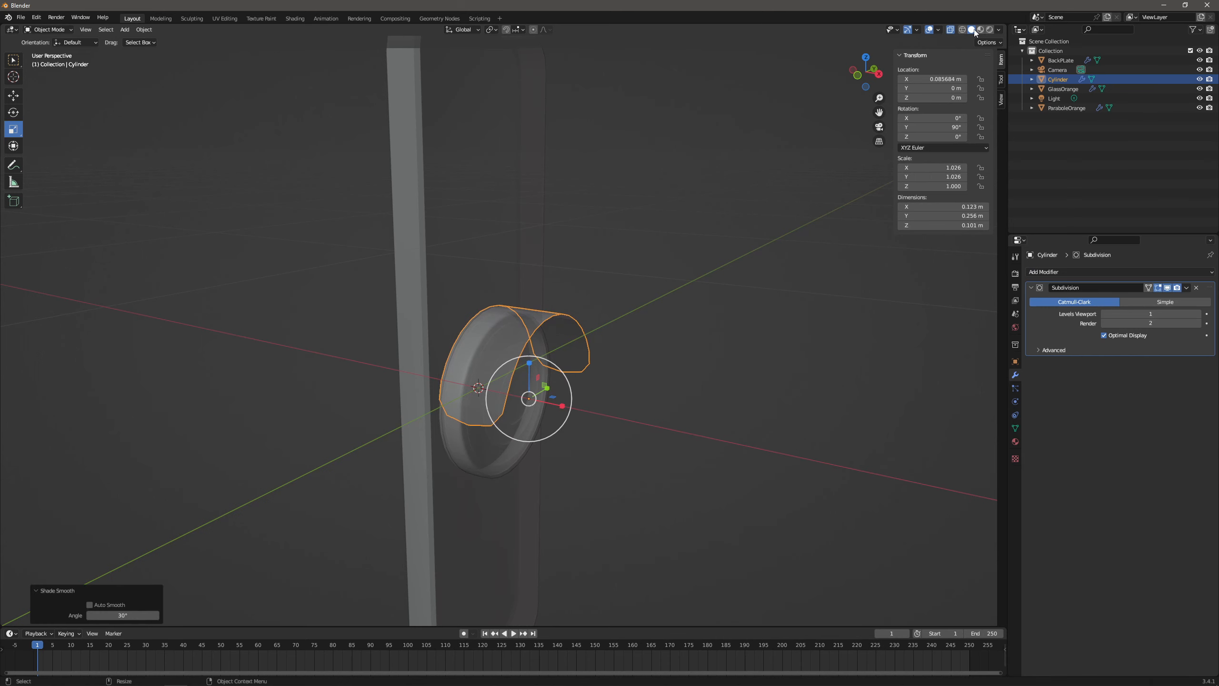
click(950, 32)
middle_drag(653, 254, 630, 291)
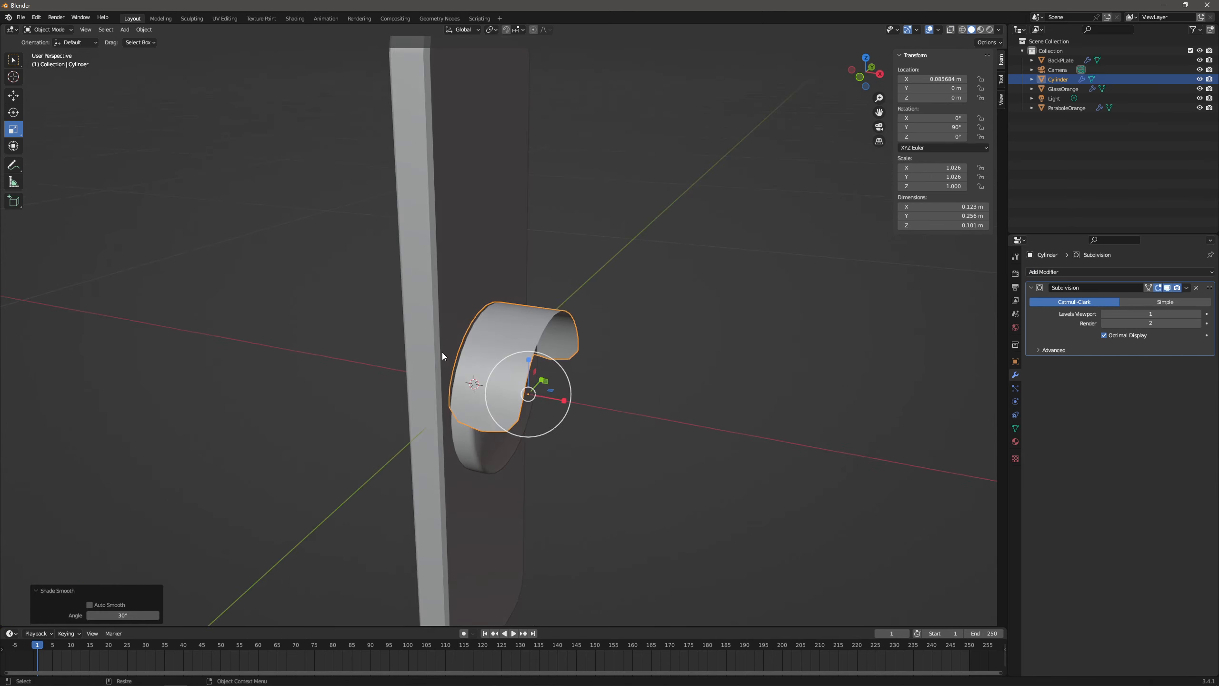
scroll(442, 352, up, 1)
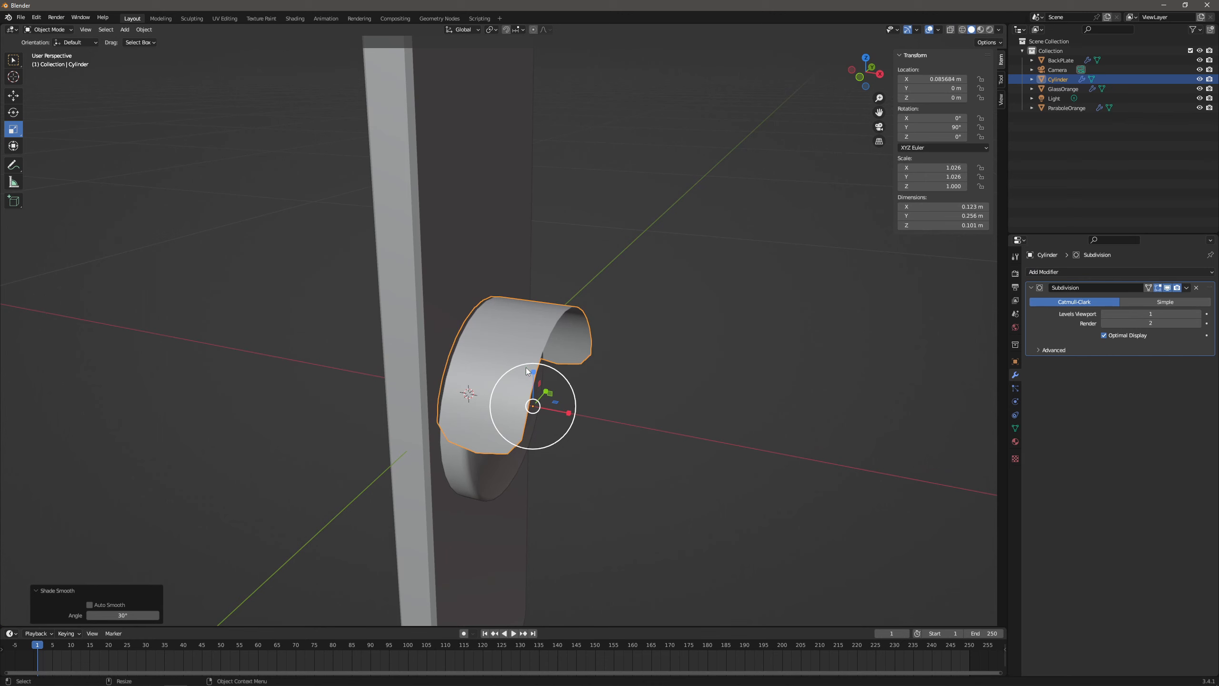
In Edit Mode, select the hood's two lower plate-side corner vertices and move them about 0.019 m down along Z.
click(73, 30)
click(48, 54)
middle_drag(393, 331, 417, 345)
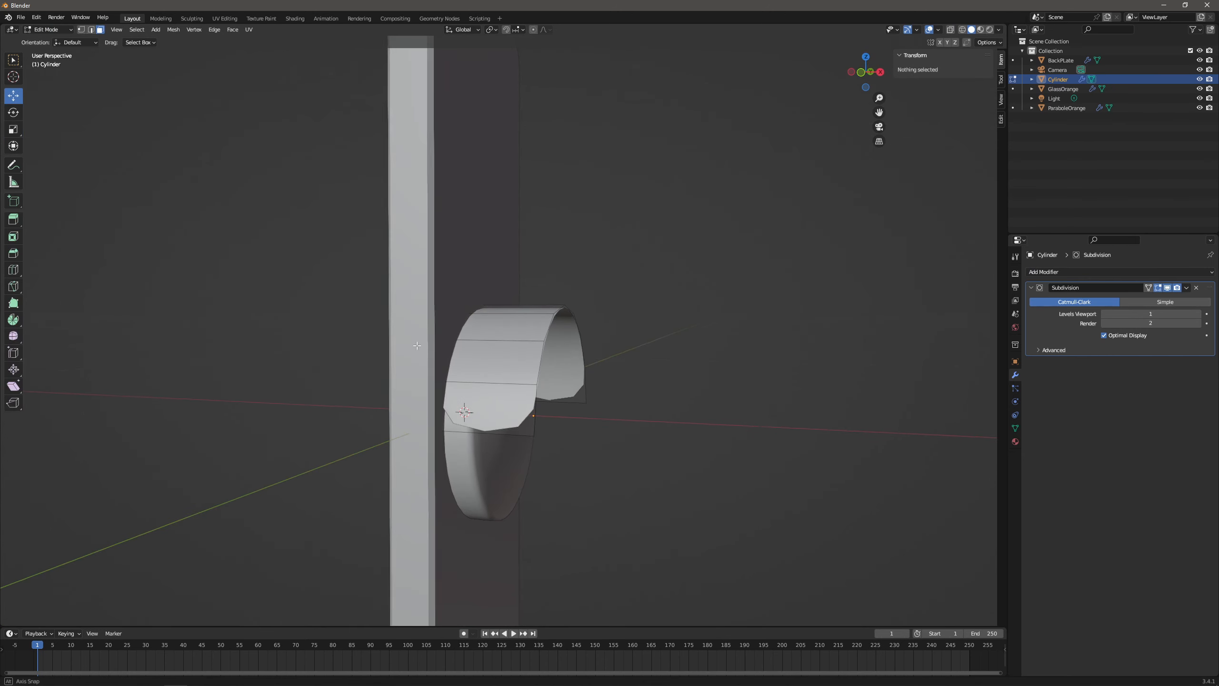
key(1)
click(437, 418)
middle_drag(536, 422, 505, 419)
shift+drag(527, 471, 589, 398)
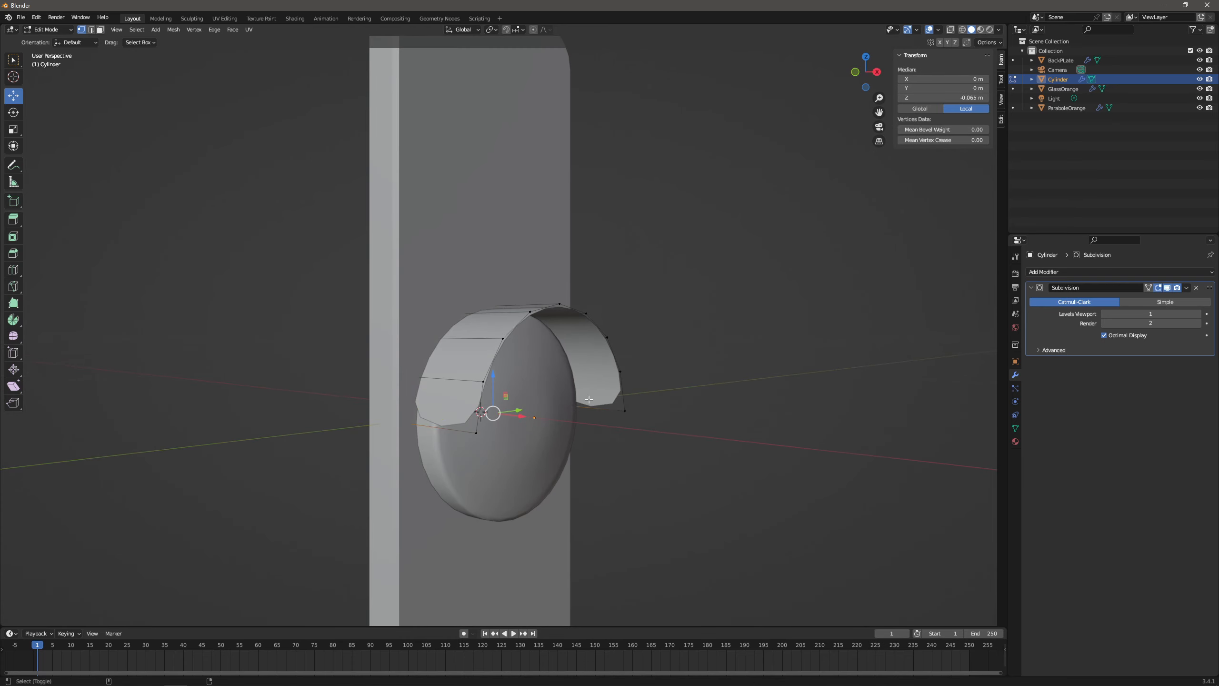
drag(493, 384, 494, 402)
Add one loop cut close to each lower end of the hood, with slide factors of about 0.937 and -0.936.
middle_drag(494, 402, 579, 422)
key(ctrl+r)
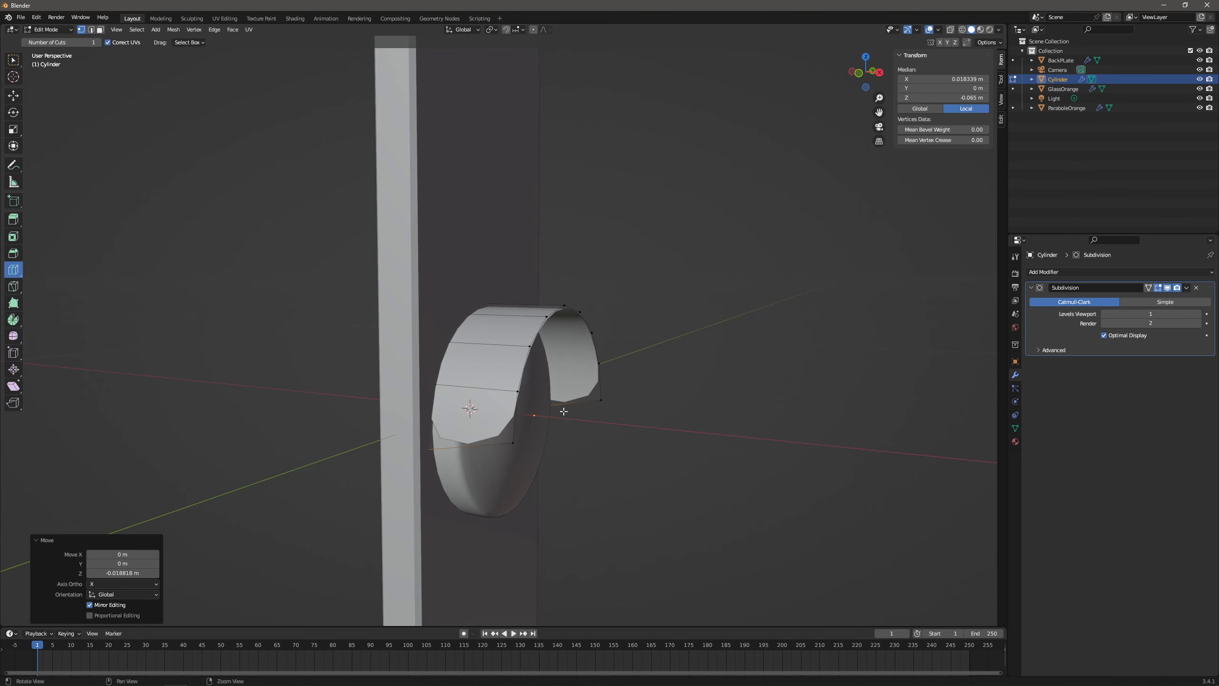
drag(480, 401, 516, 437)
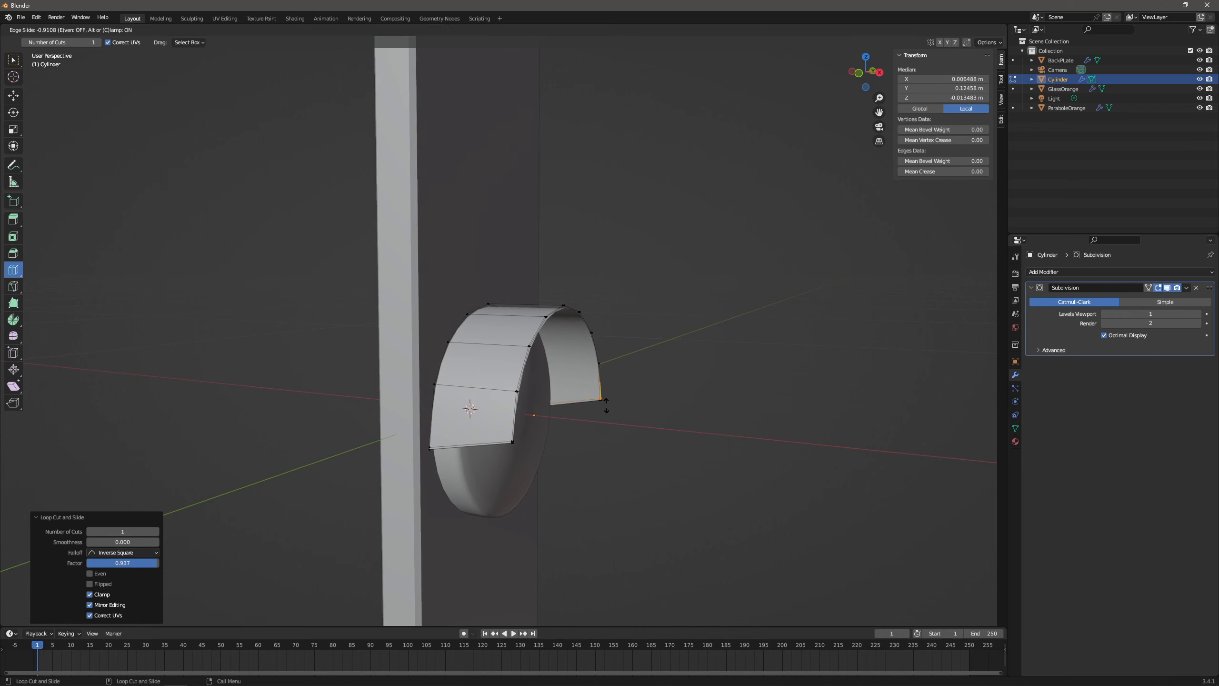
click(606, 405)
Add a Solidify modifier to the hood and set its offset to 1.
middle_drag(606, 405, 557, 277)
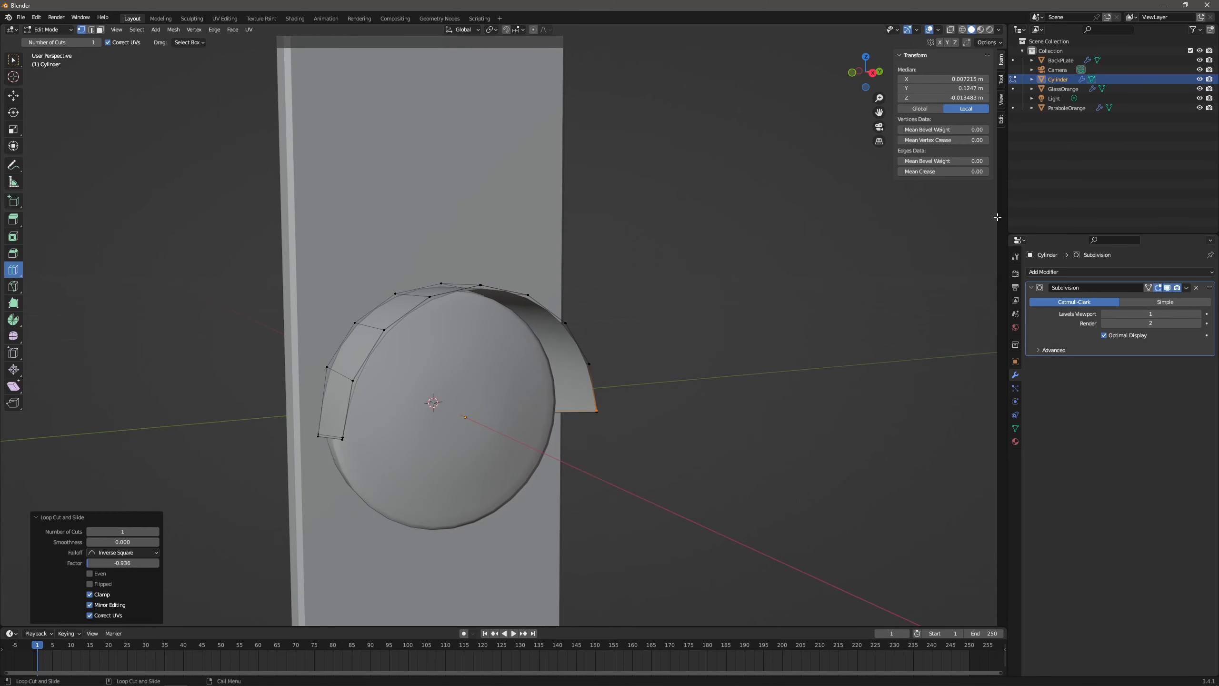
click(1075, 271)
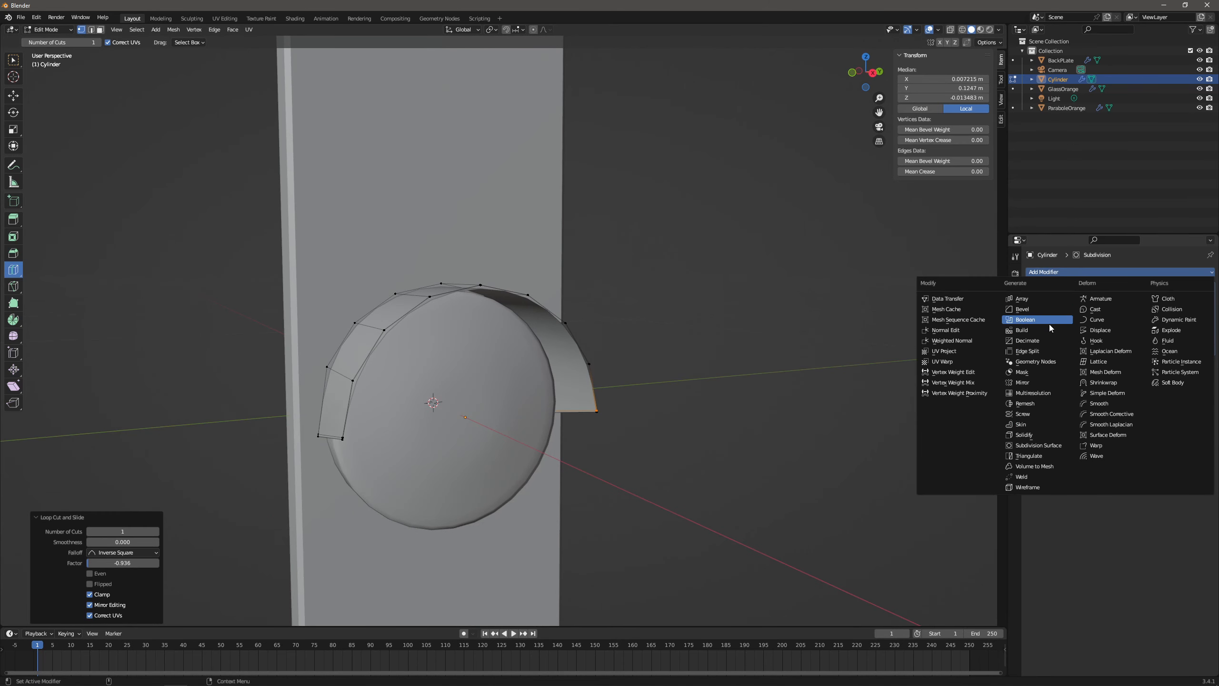
click(1034, 435)
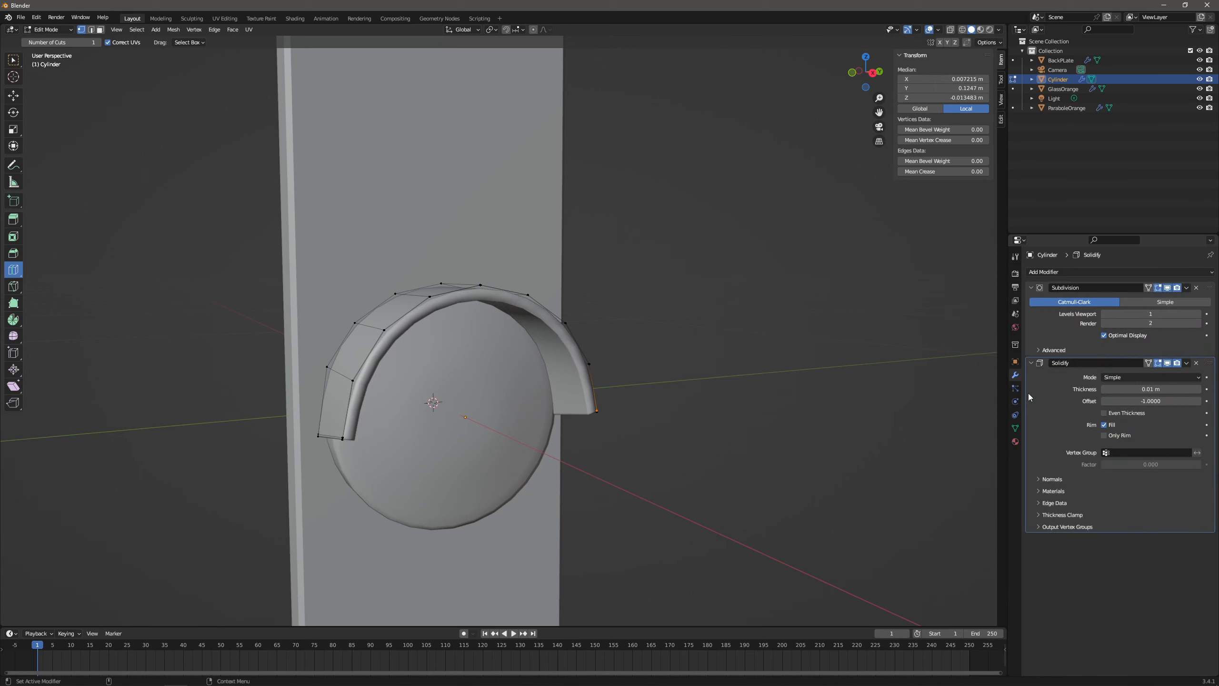
click(1151, 402)
text(1)
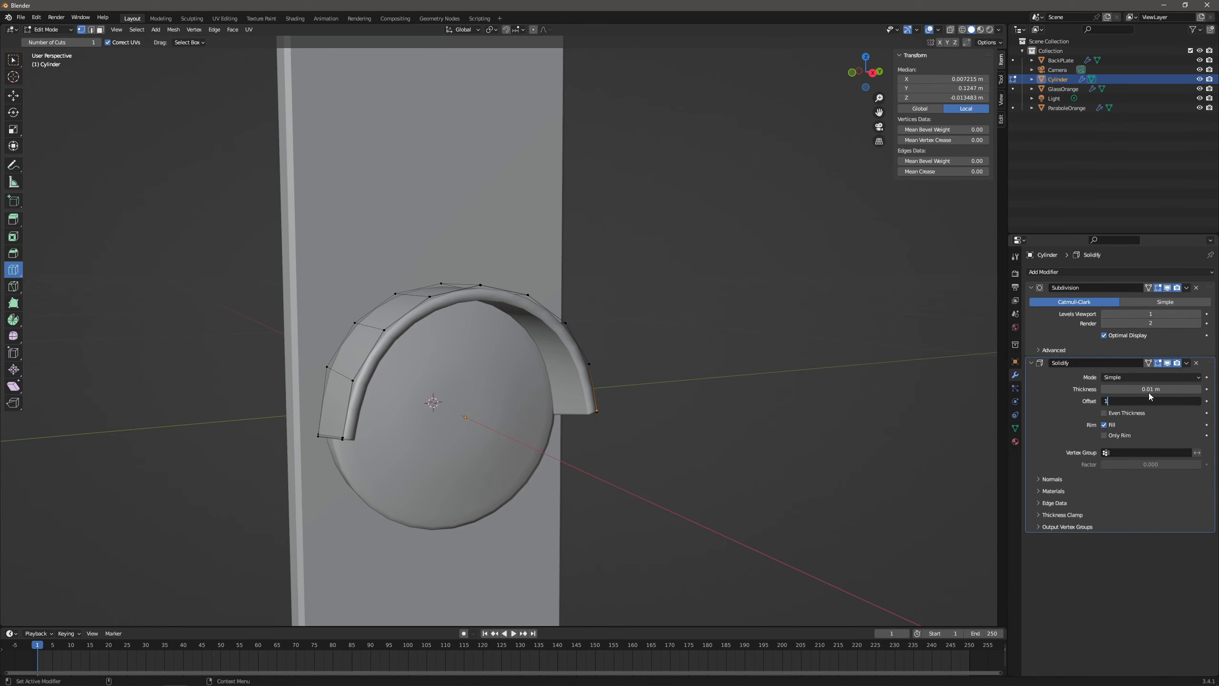
key(Return)
middle_drag(691, 387, 552, 365)
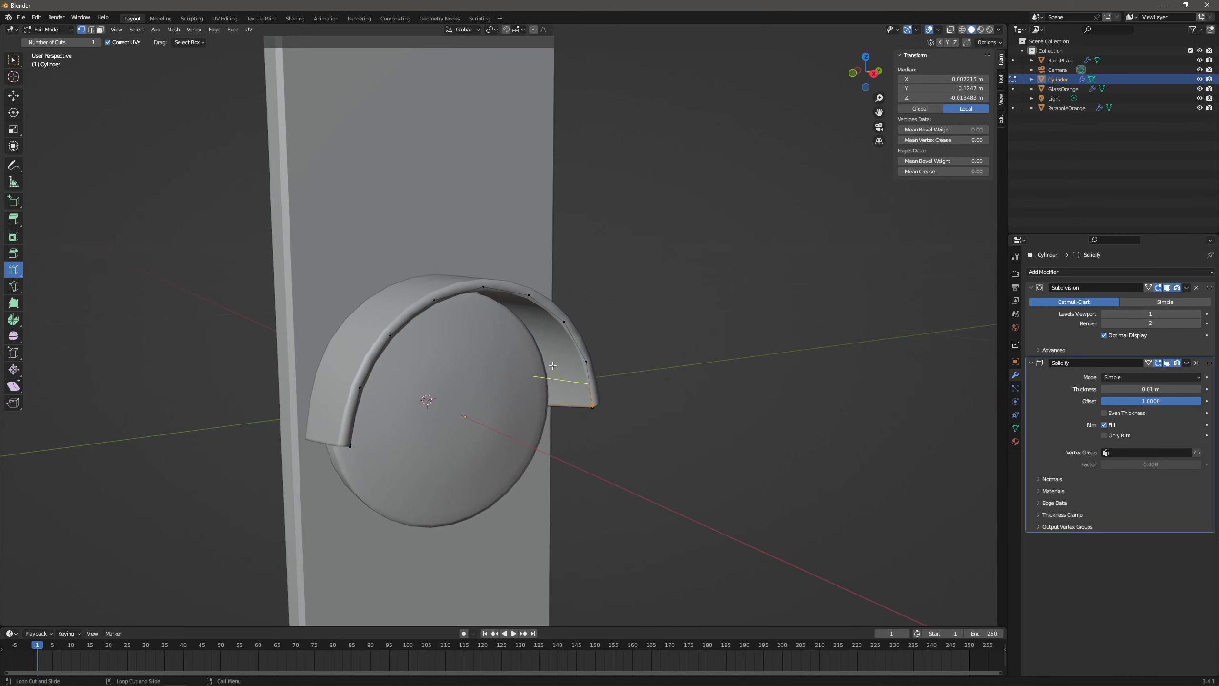
Return to Object Mode and shade the hood auto smooth at 30°.
click(48, 30)
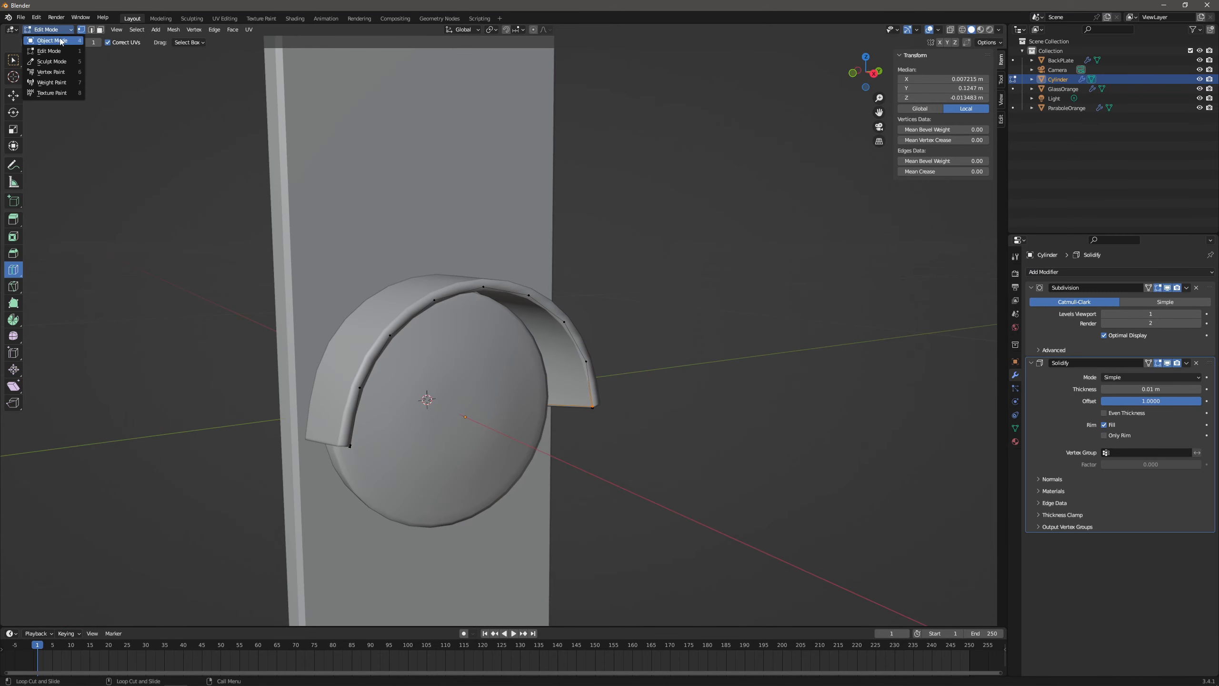
click(48, 41)
right_click(425, 290)
click(401, 299)
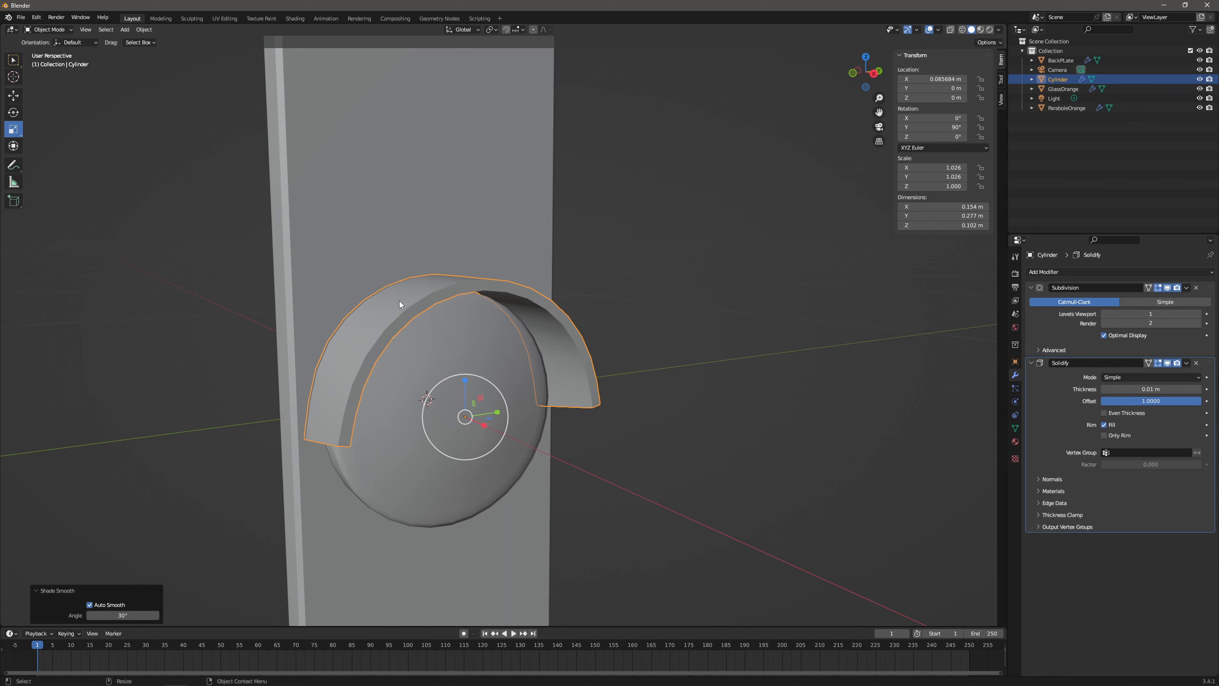
Set the thickness of the hood's Solidify modifier to 0.005 m.
mouse_move(422, 346)
middle_down()
mouse_move(397, 337)
mouse_move(410, 330)
middle_up()
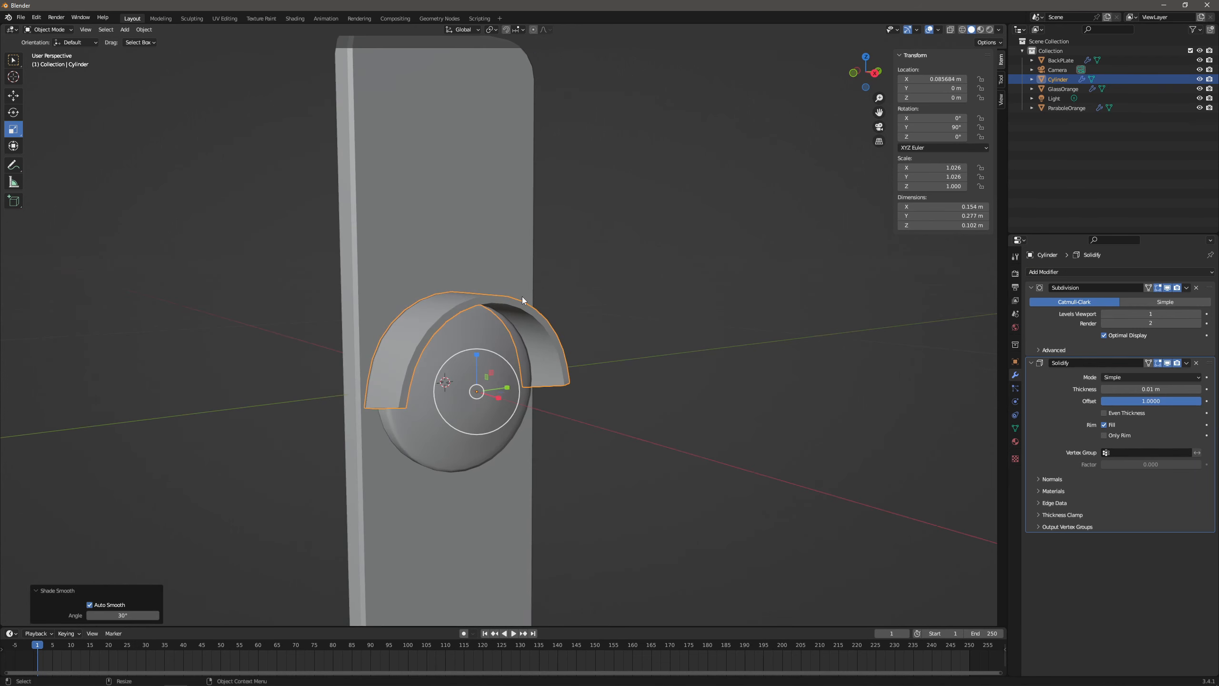
click(1143, 390)
click(1111, 389)
text(05)
key(Return)
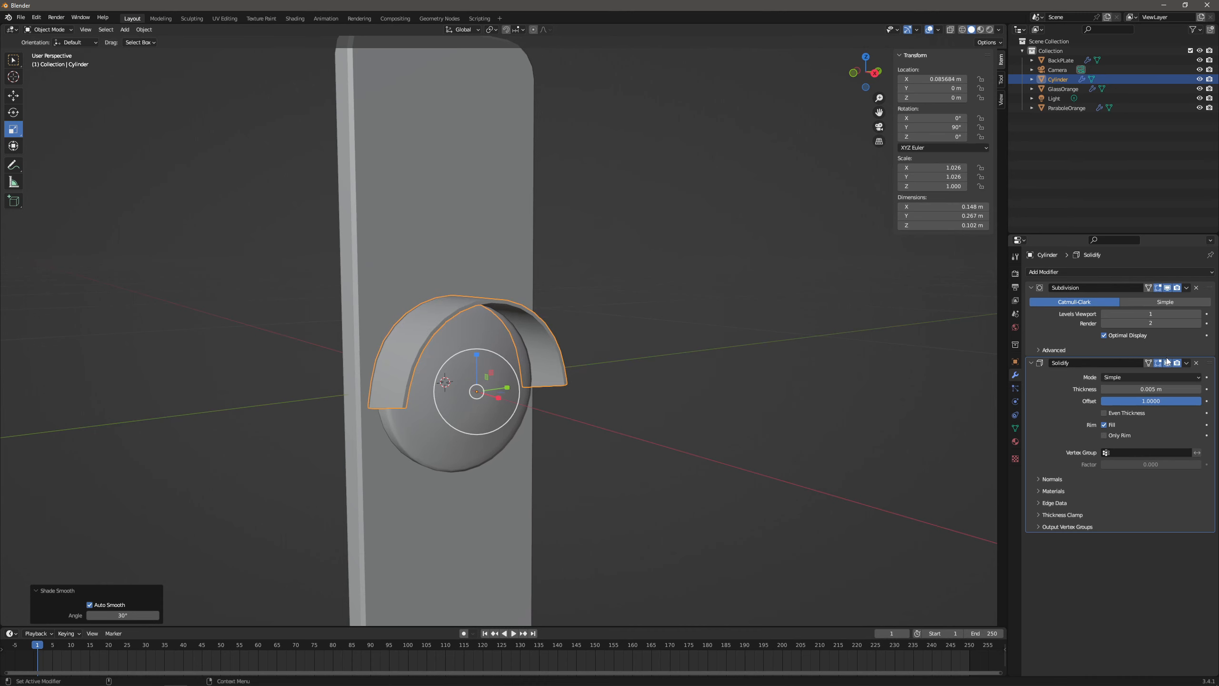
Add a Bevel modifier to the hood with an amount of 0.001 m.
middle_drag(571, 336, 471, 246)
click(1106, 273)
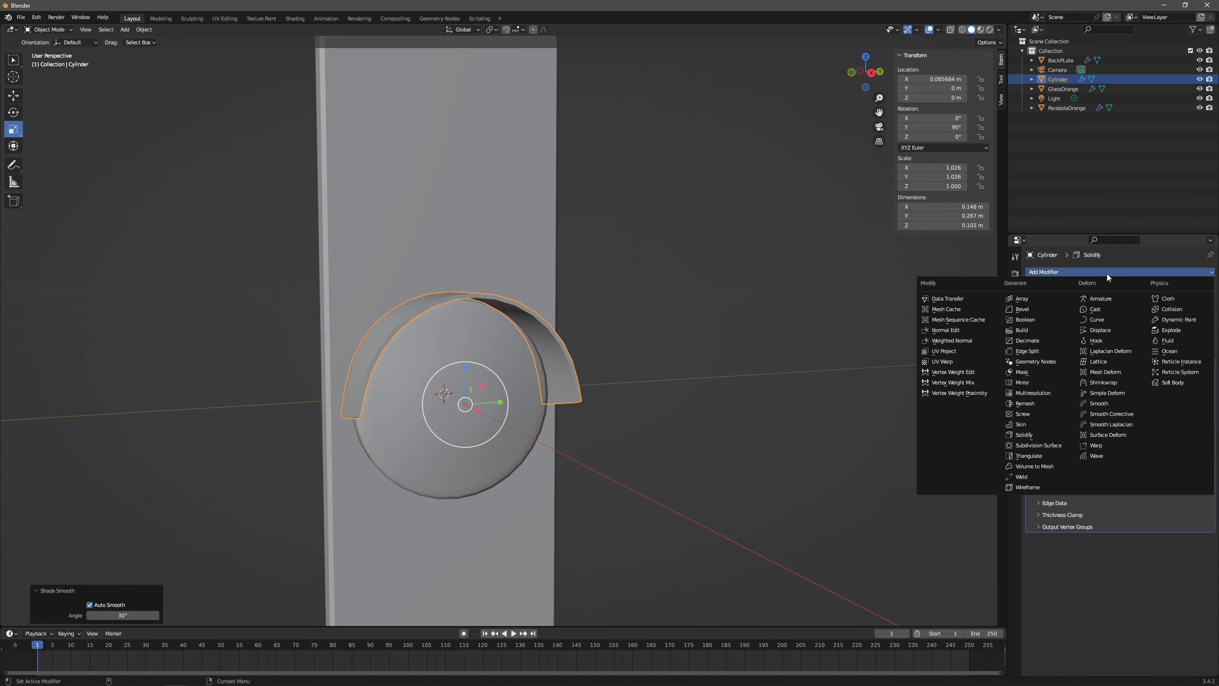
click(1046, 309)
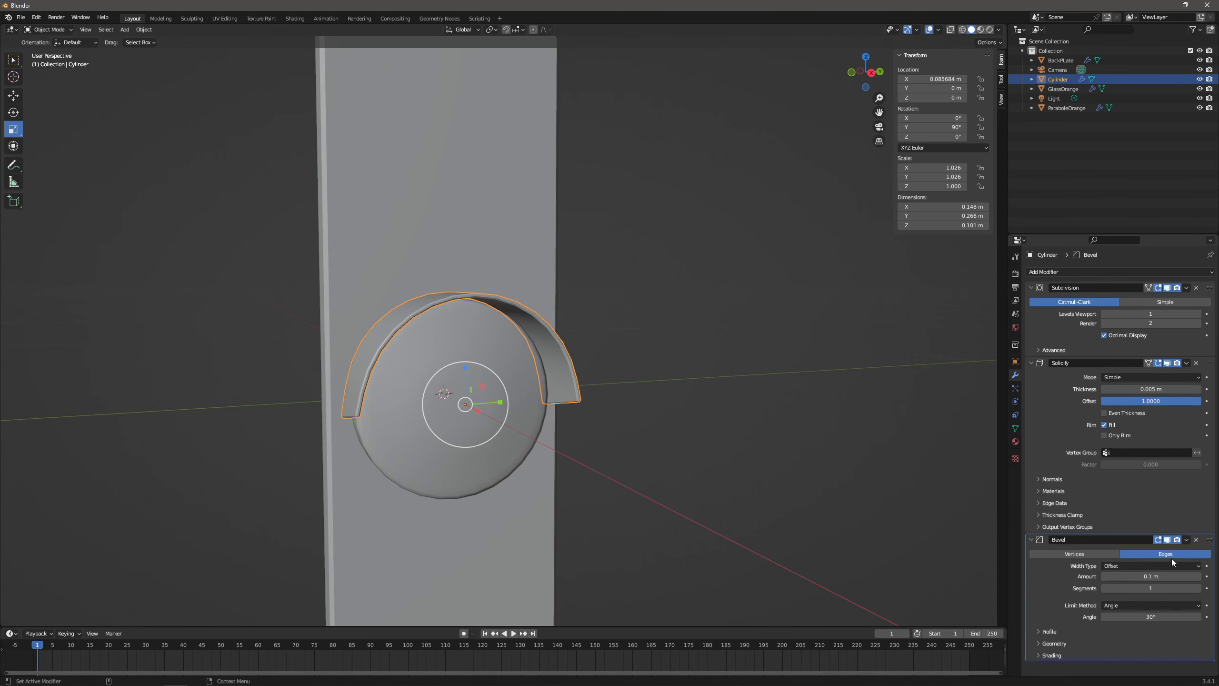
click(1169, 577)
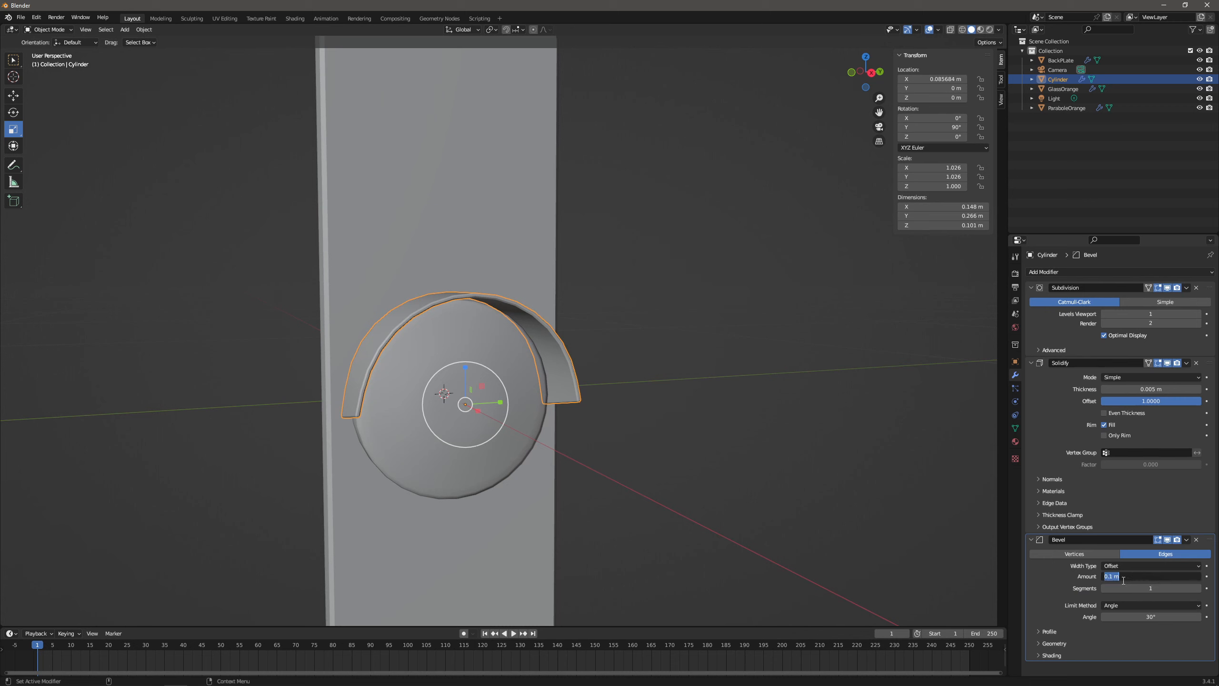
click(1110, 577)
text(00)
key(Return)
Examine the beveled hood and the whole back plate from several angles with nothing selected.
middle_drag(523, 415, 464, 337)
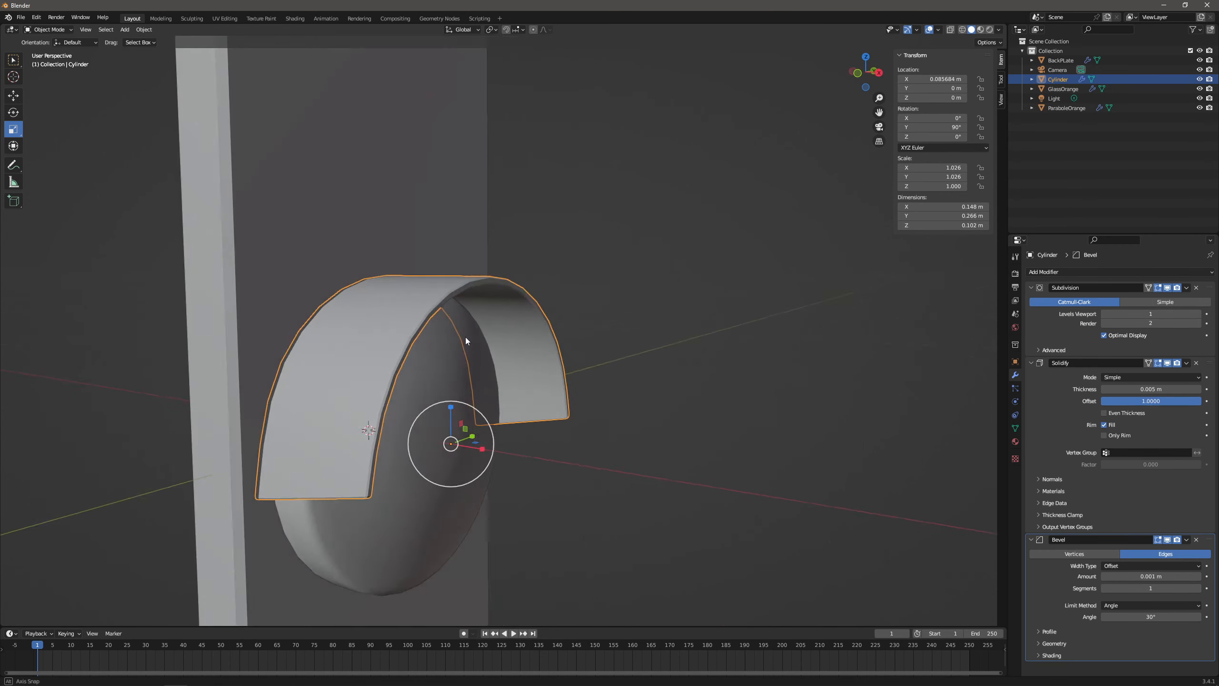
scroll(438, 242, down, 2)
alt+drag(438, 241, 427, 253)
scroll(475, 295, down, 3)
alt+drag(475, 295, 461, 305)
alt+middle_drag(461, 306, 611, 288)
click(611, 287)
right_click(615, 283)
click(616, 275)
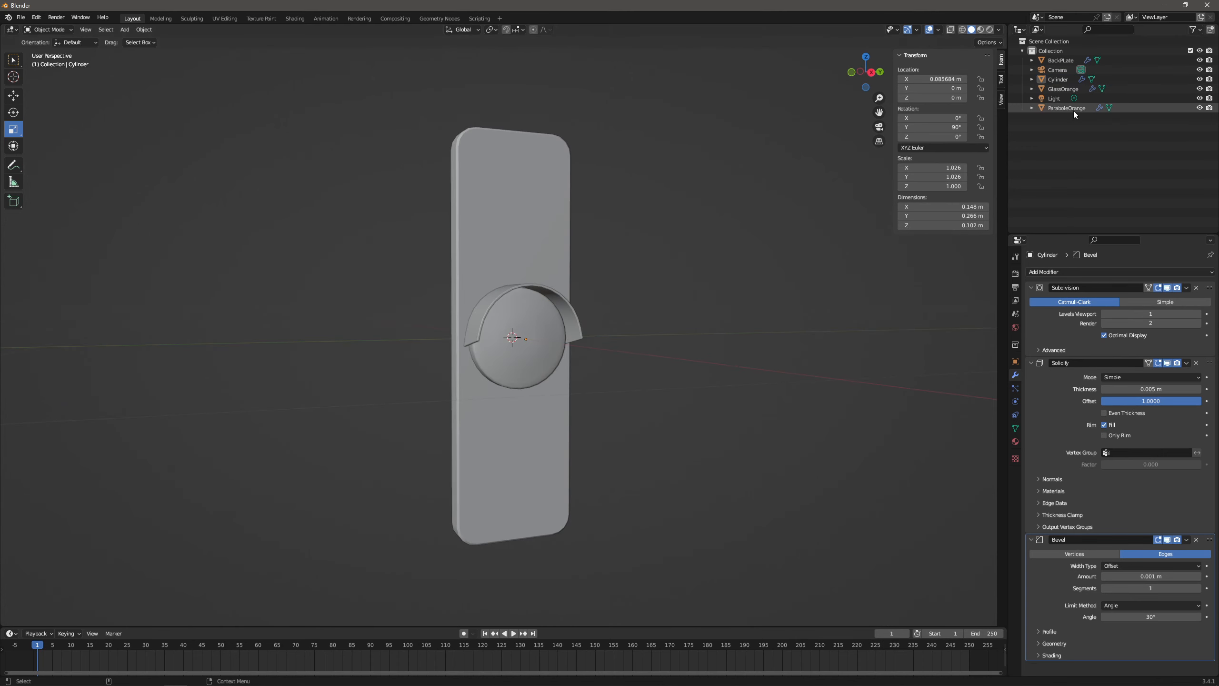
Rename the hood object from Cylinder to ShadeOrange.
click(1065, 83)
double_click(1065, 83)
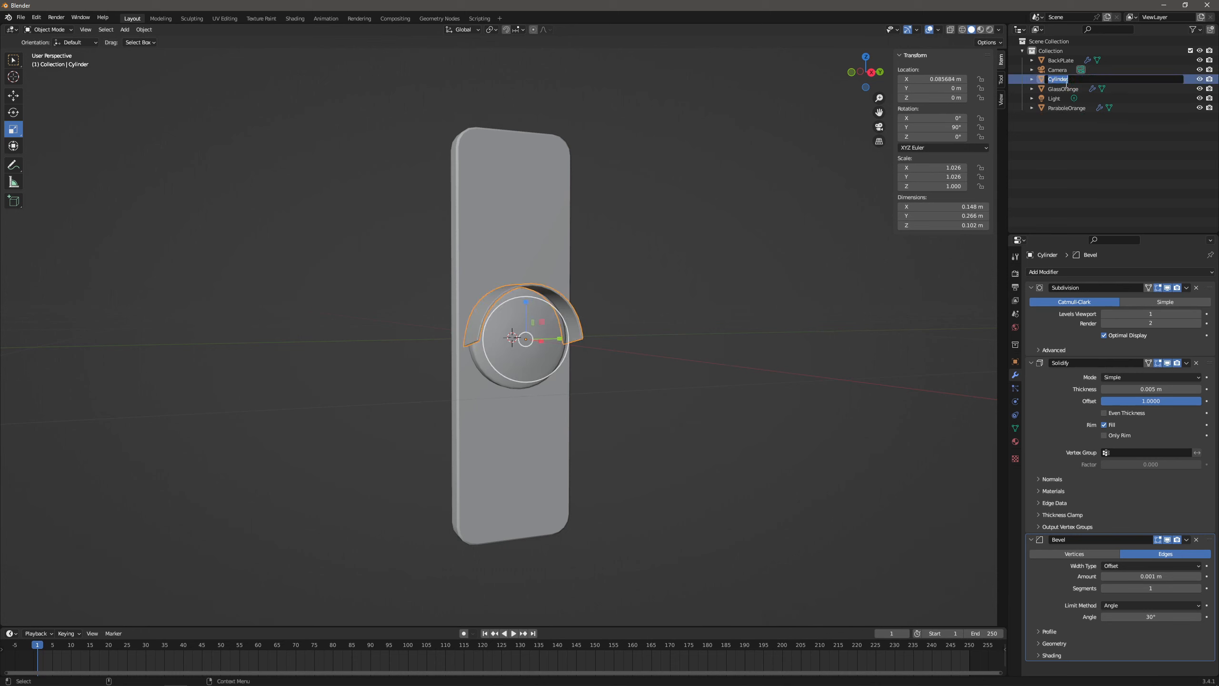
text(ShadeOrange)
key(Return)
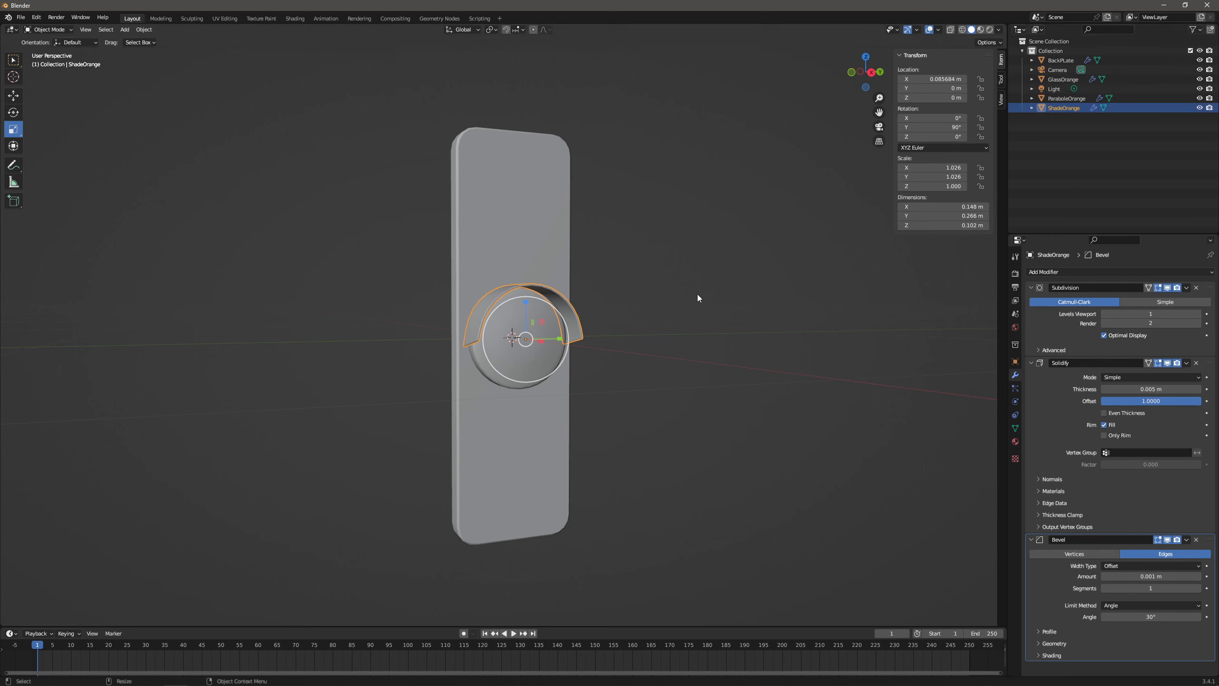
Duplicate the orange light's hood and set the copy's Z location to 0.325 m.
key(shift+d)
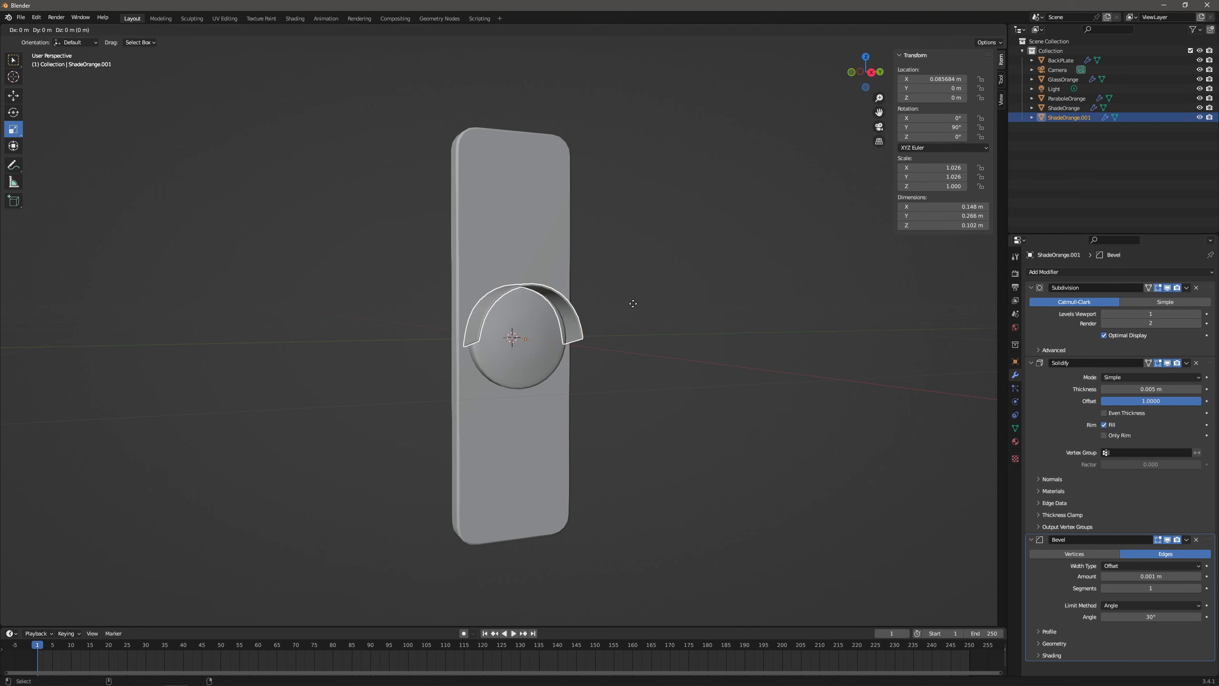
right_click(665, 249)
click(924, 98)
text(.325)
key(Return)
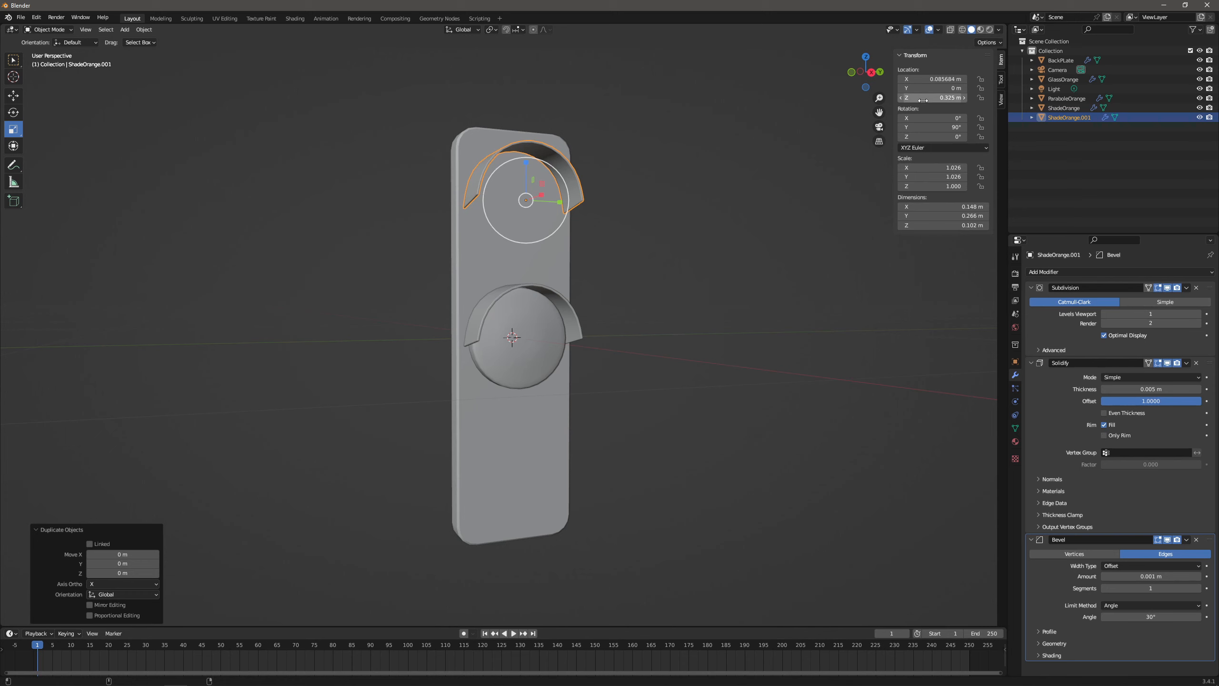
Rename the upper hood copy as ShadeRed.
double_click(1061, 118)
drag(1061, 118, 1158, 118)
text(Red)
key(Return)
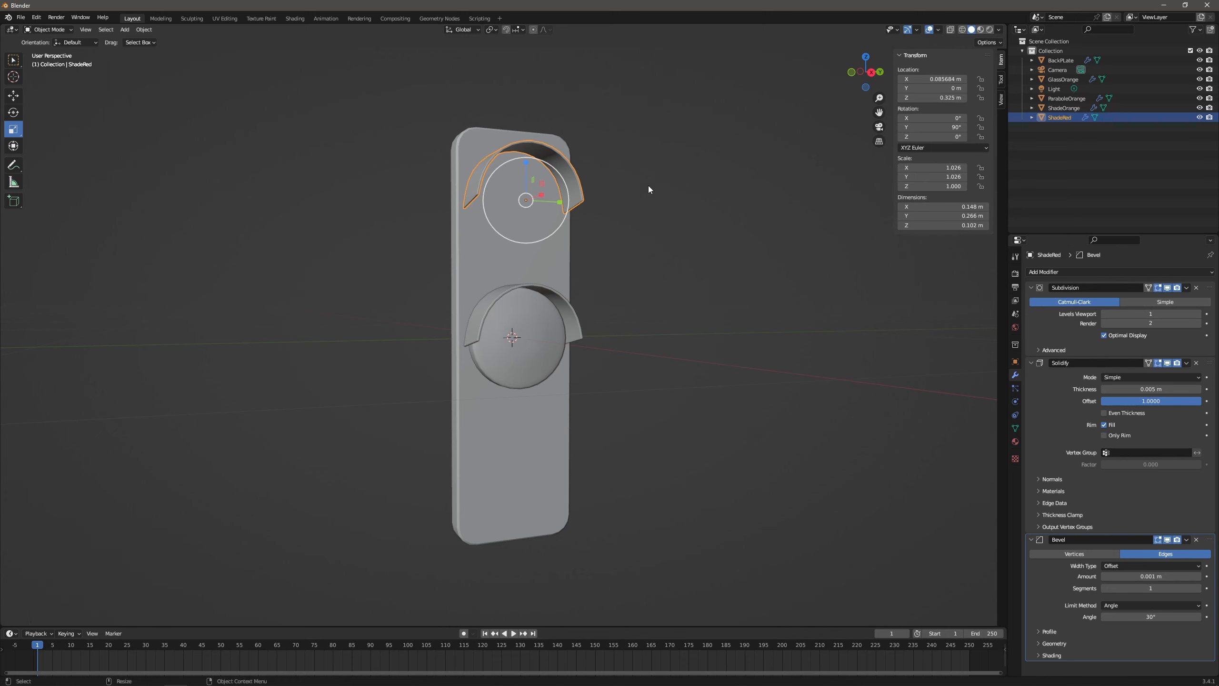
Duplicate ShadeRed in place and rename the copy as ShadeGreen.
key(shift+d)
key(Escape)
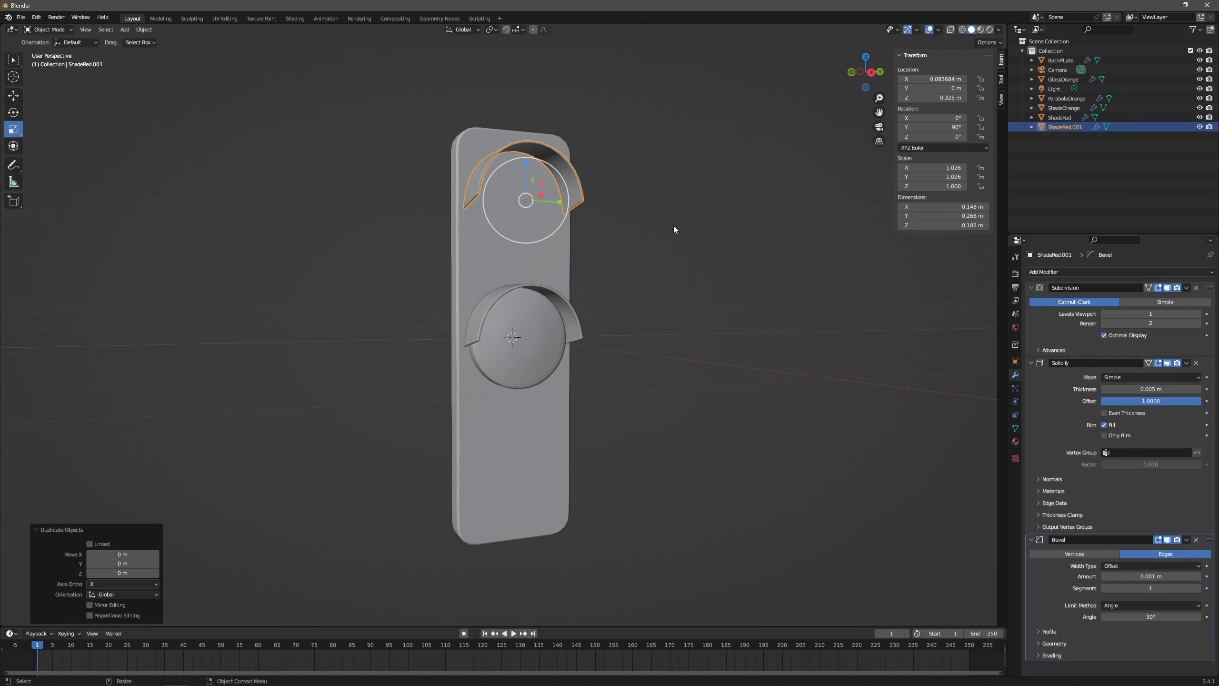
double_click(1064, 126)
drag(1062, 126, 1174, 135)
text(G)
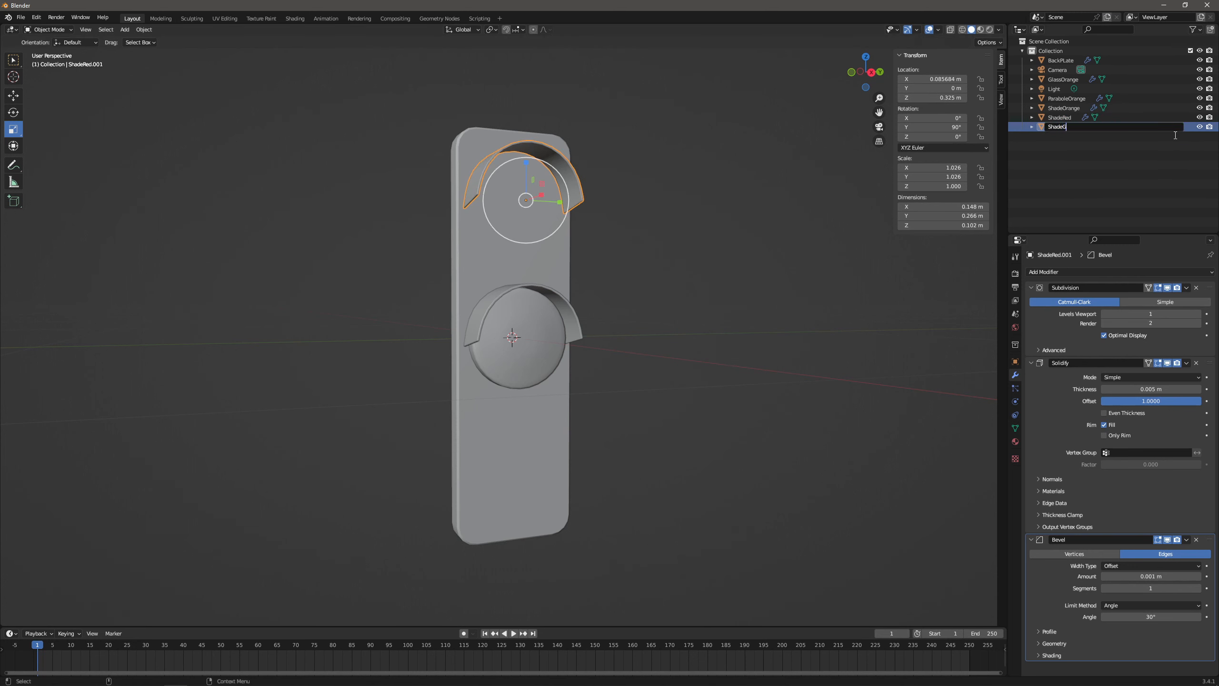
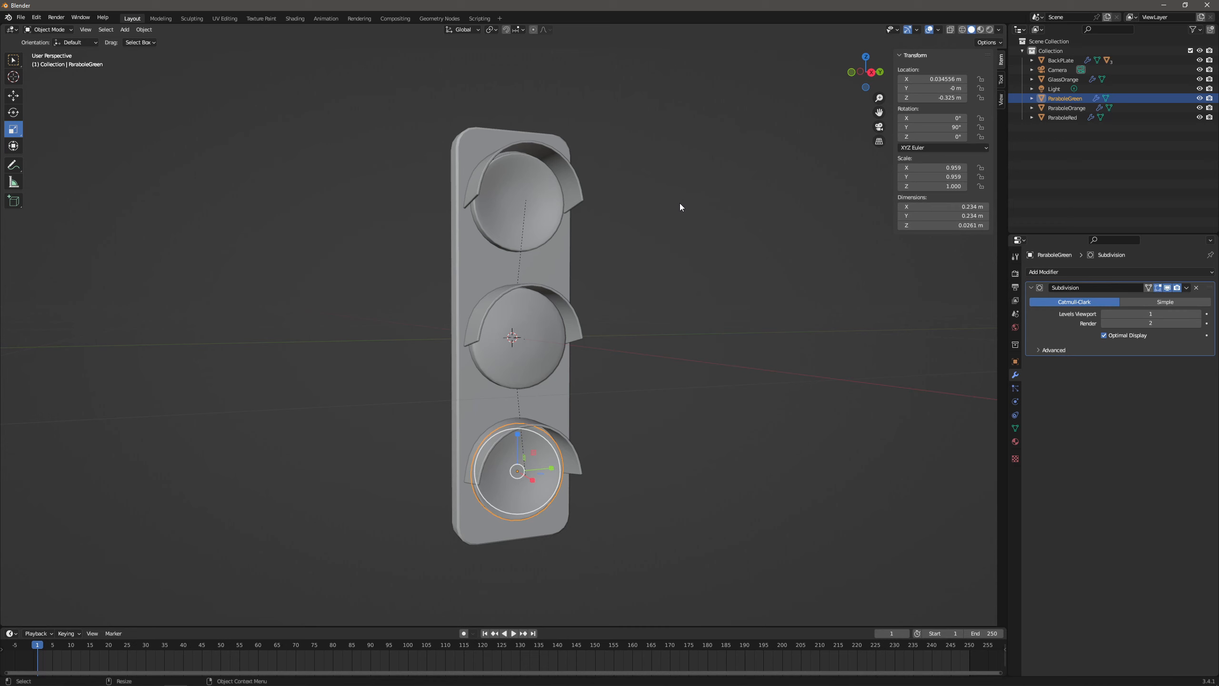
Parent the green, orange and red parabolic reflectors to the back plate with the Object option, and expand the plate's hierarchy.
ctrl+click(1073, 109)
ctrl+click(1066, 118)
shift+click(568, 262)
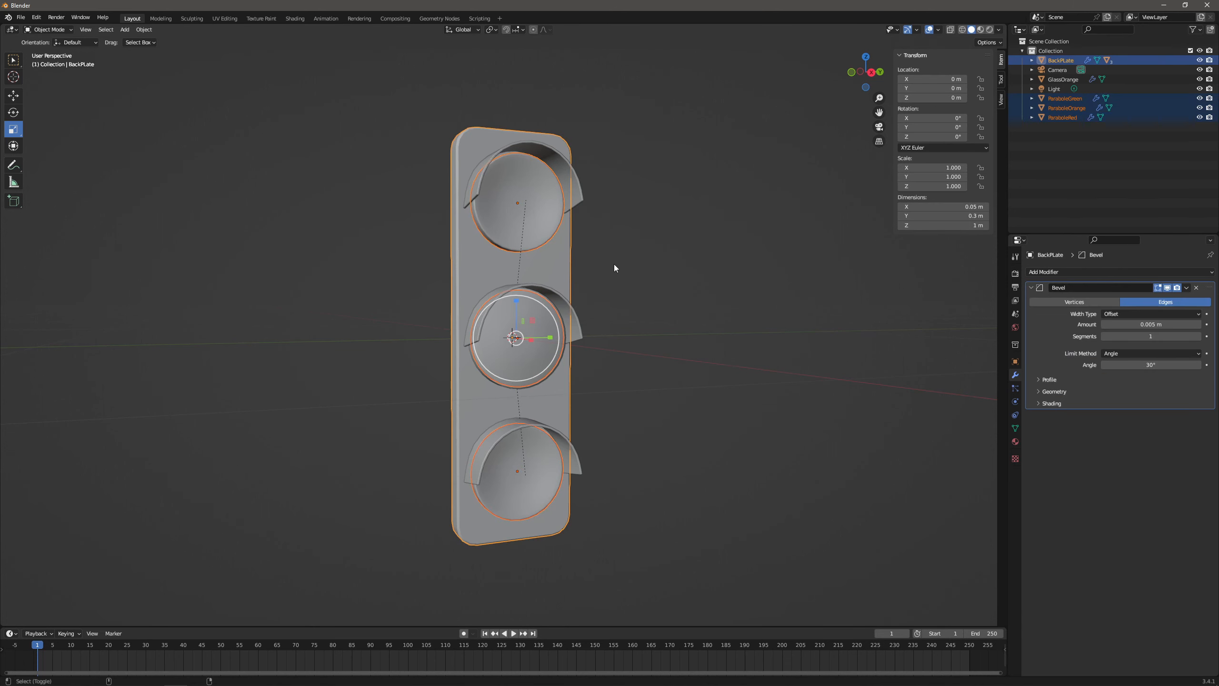
key(ctrl+p)
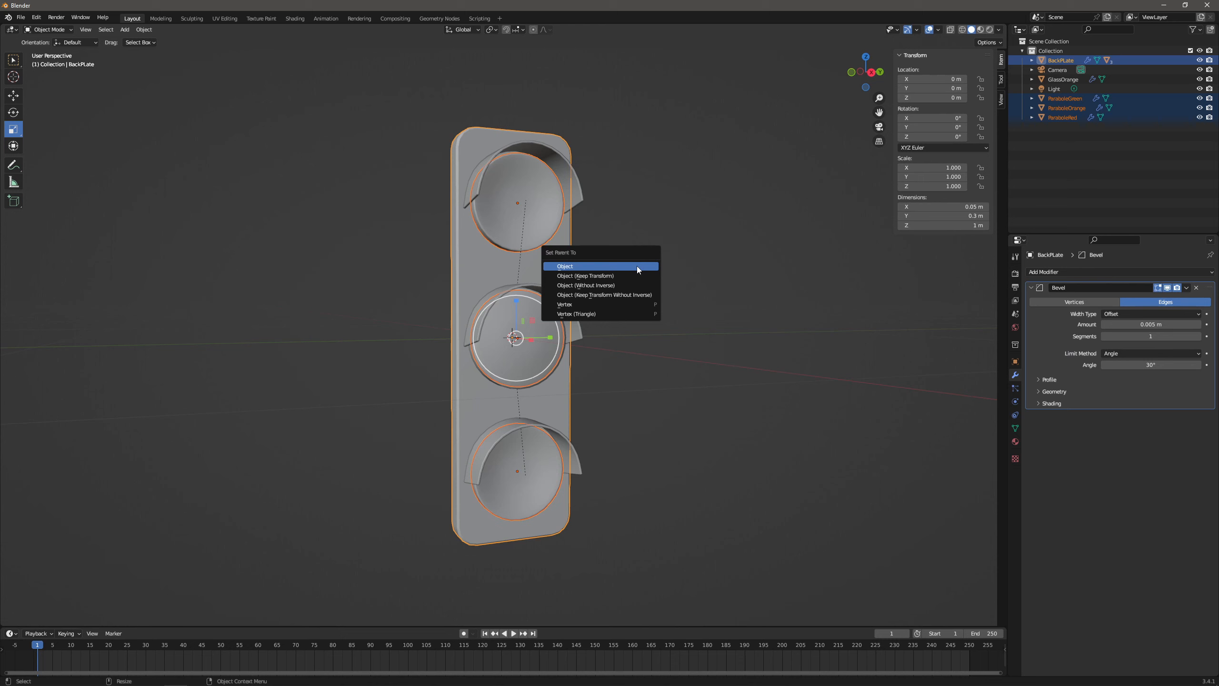
click(638, 270)
click(1031, 60)
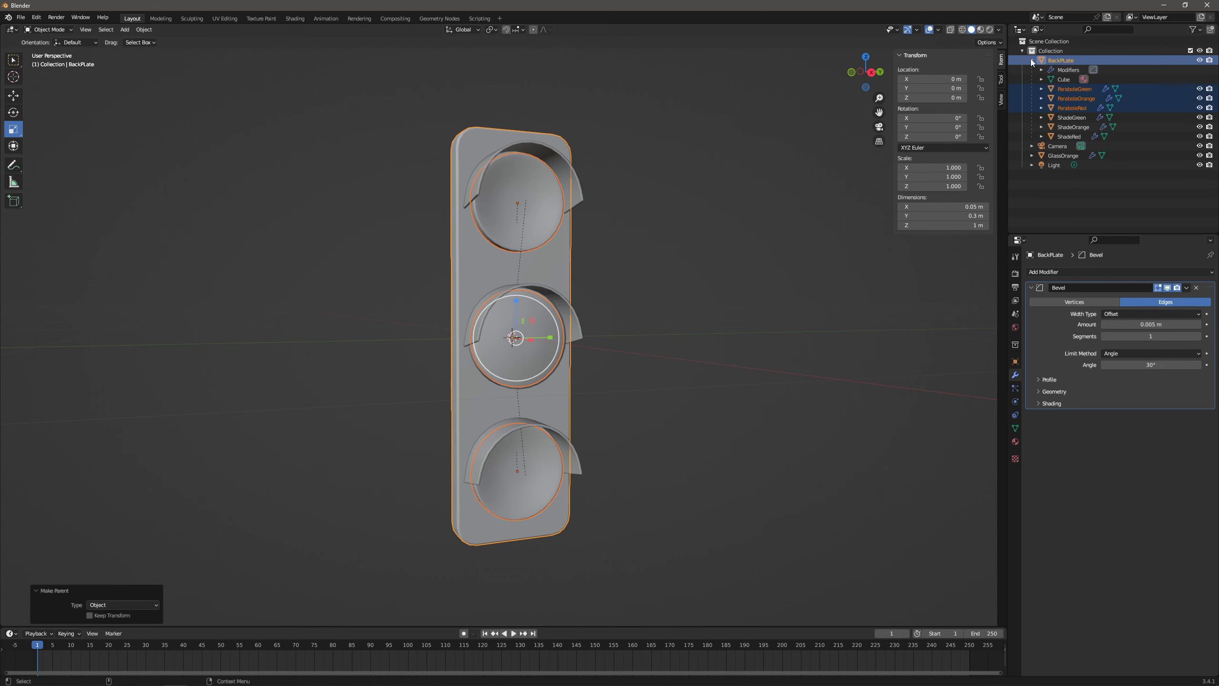
click(1074, 90)
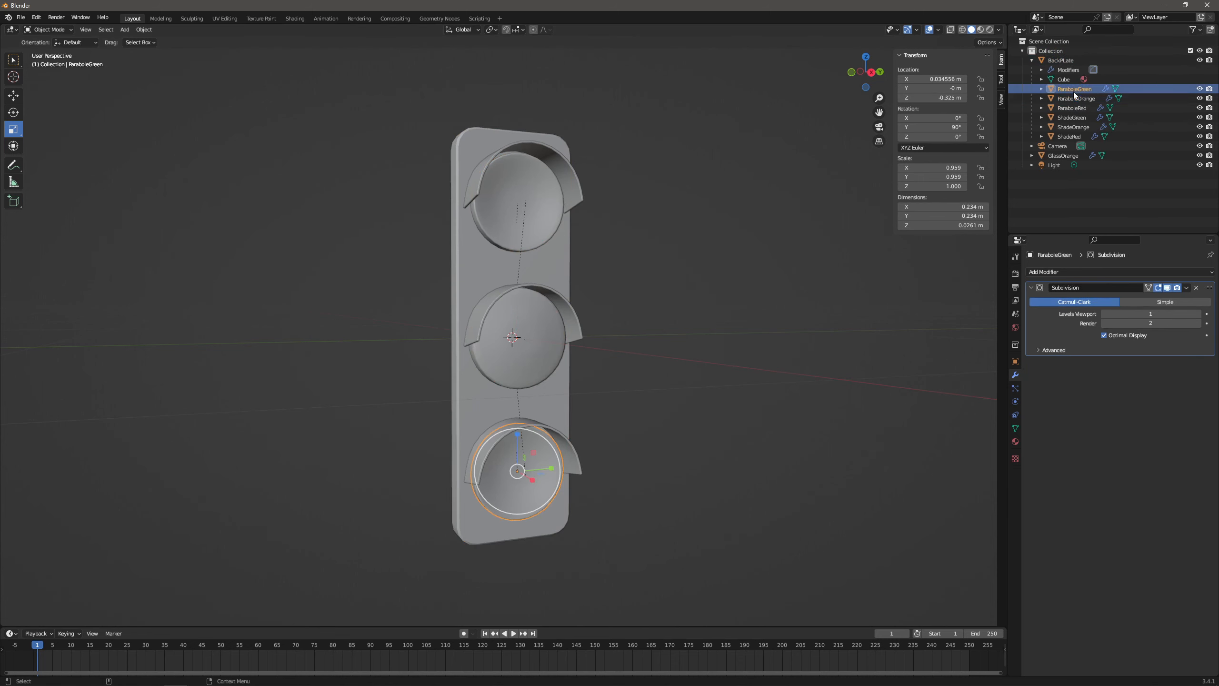
Duplicate GlassOrange in place and rename the copy as GlassRed.
click(1062, 158)
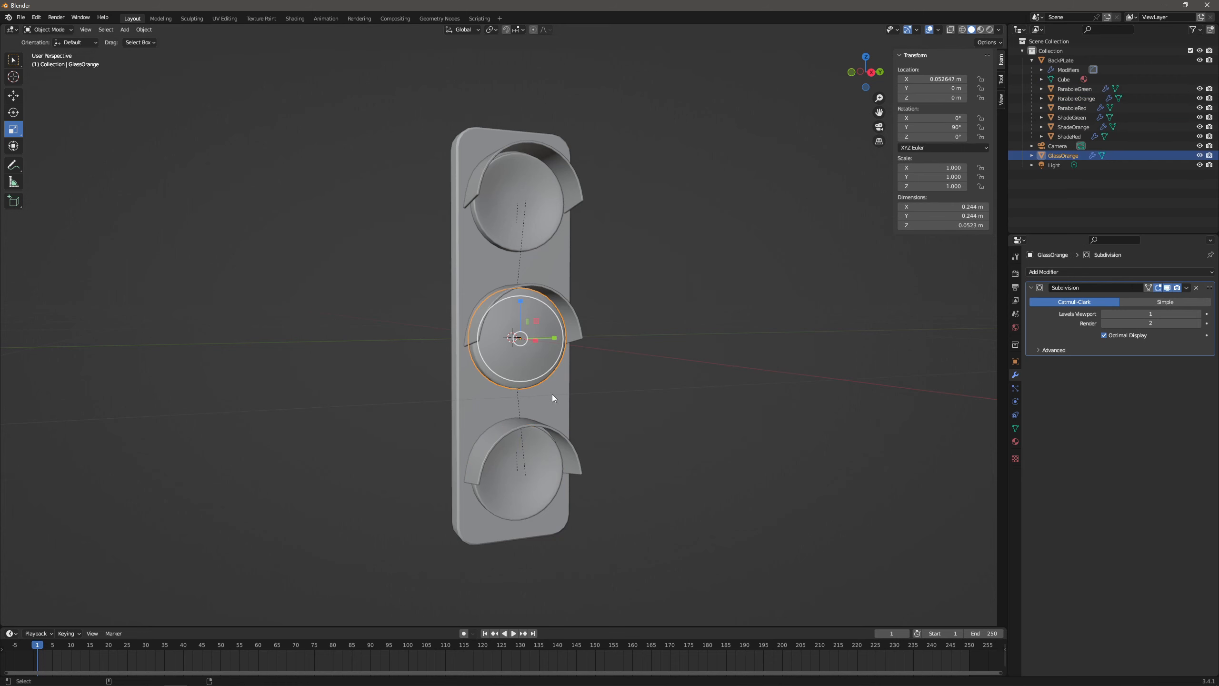
key(shift+d)
right_click(611, 341)
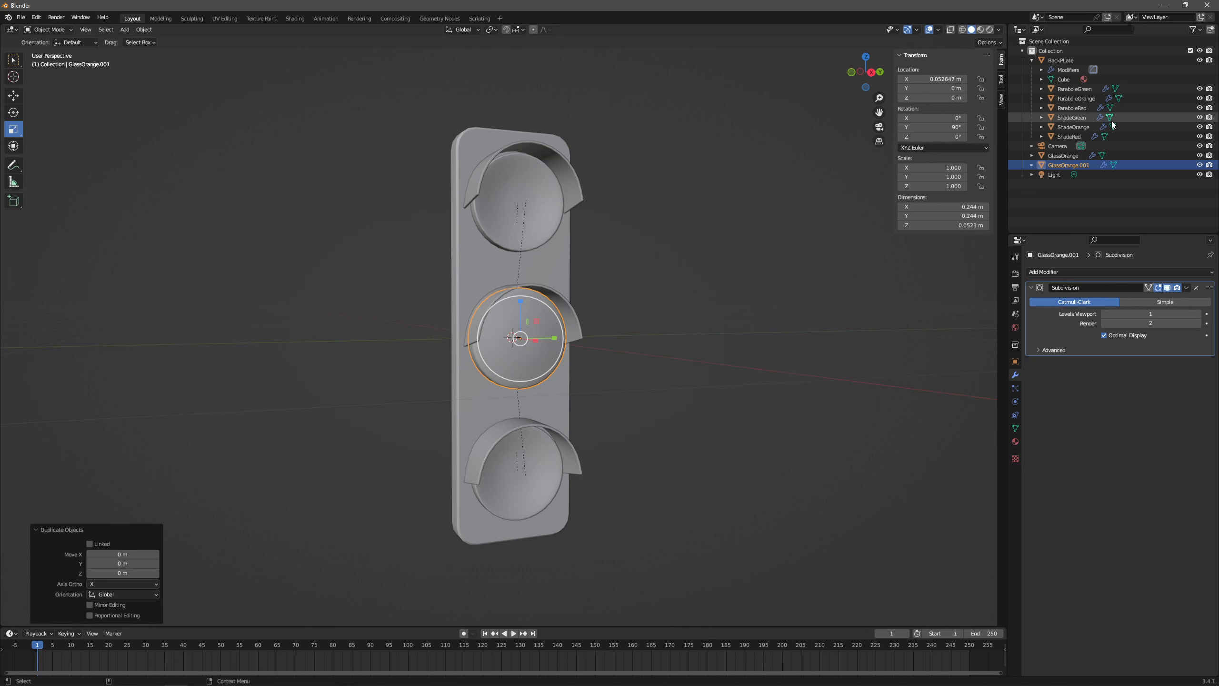
double_click(1071, 165)
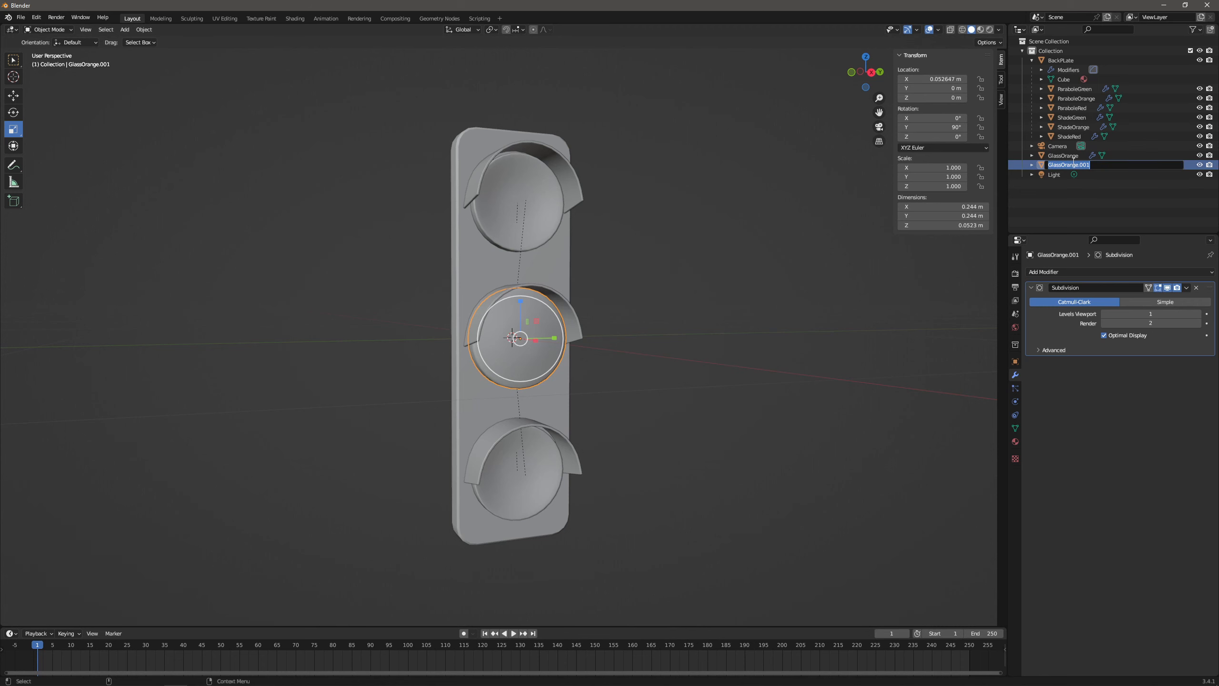
text(GlassR)
key(Return)
Set the Z location of GlassRed to 0.325 m.
click(924, 98)
text(0.32)
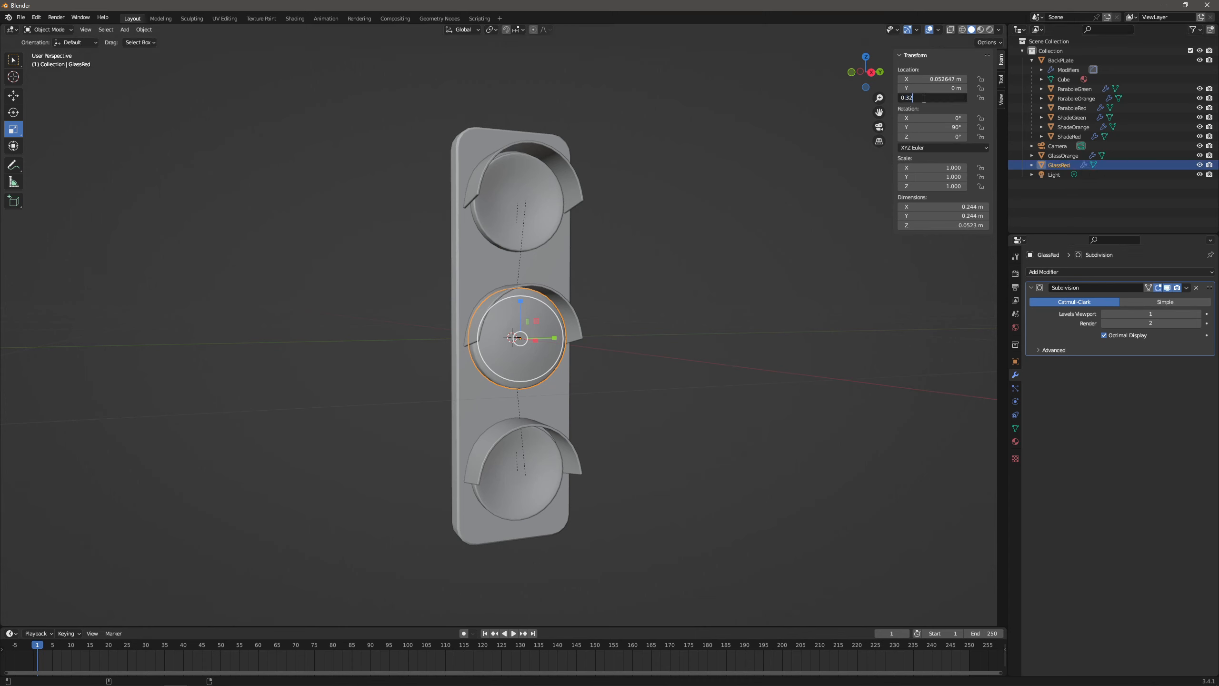
text(5)
key(Return)
Duplicate GlassRed in place and rename the copy as GlassGreen.
key(shift+d)
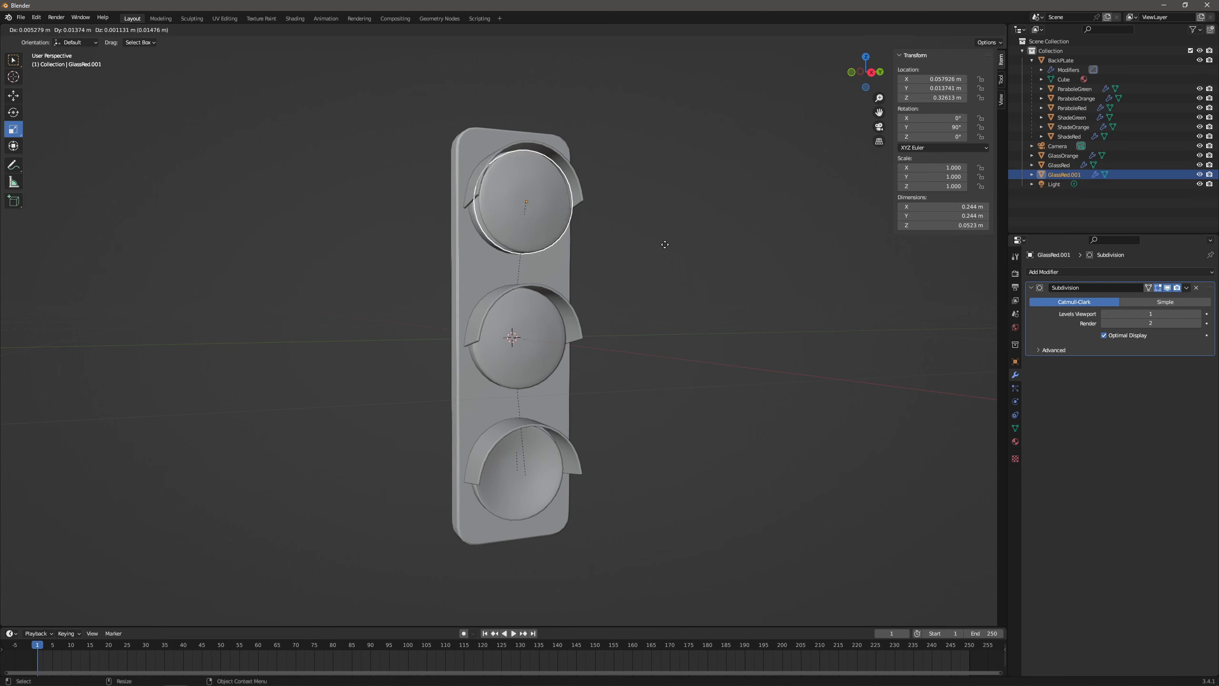
key(Escape)
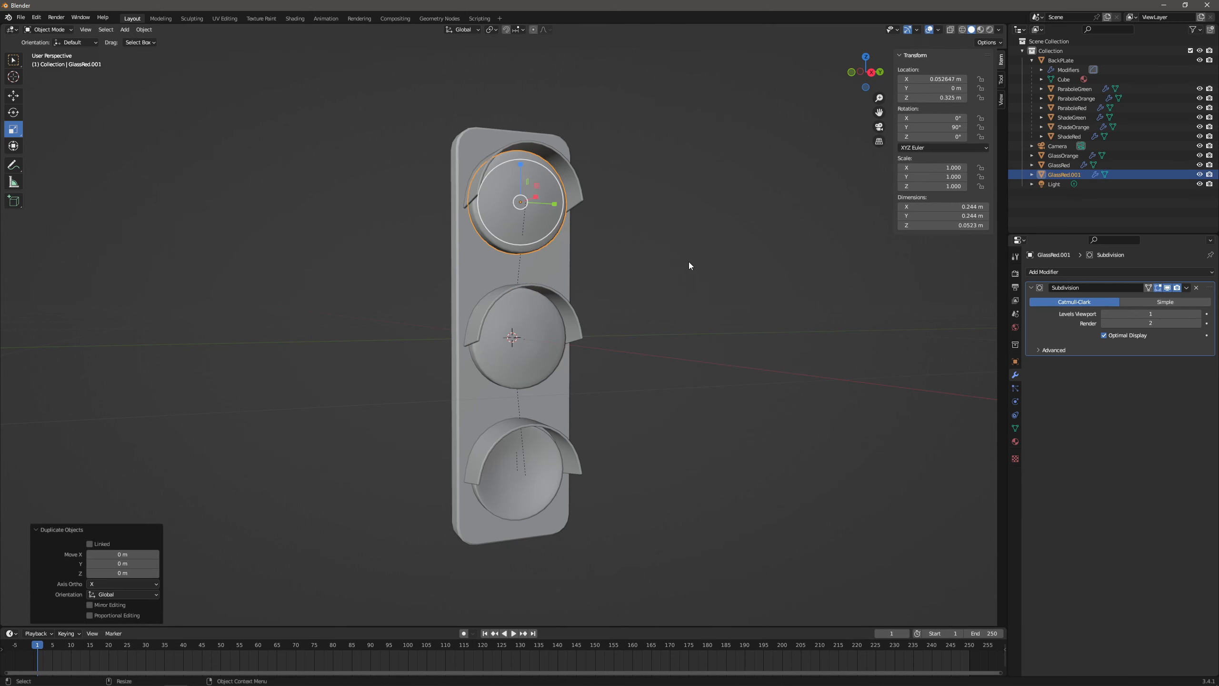
double_click(1063, 174)
text(Green)
key(Return)
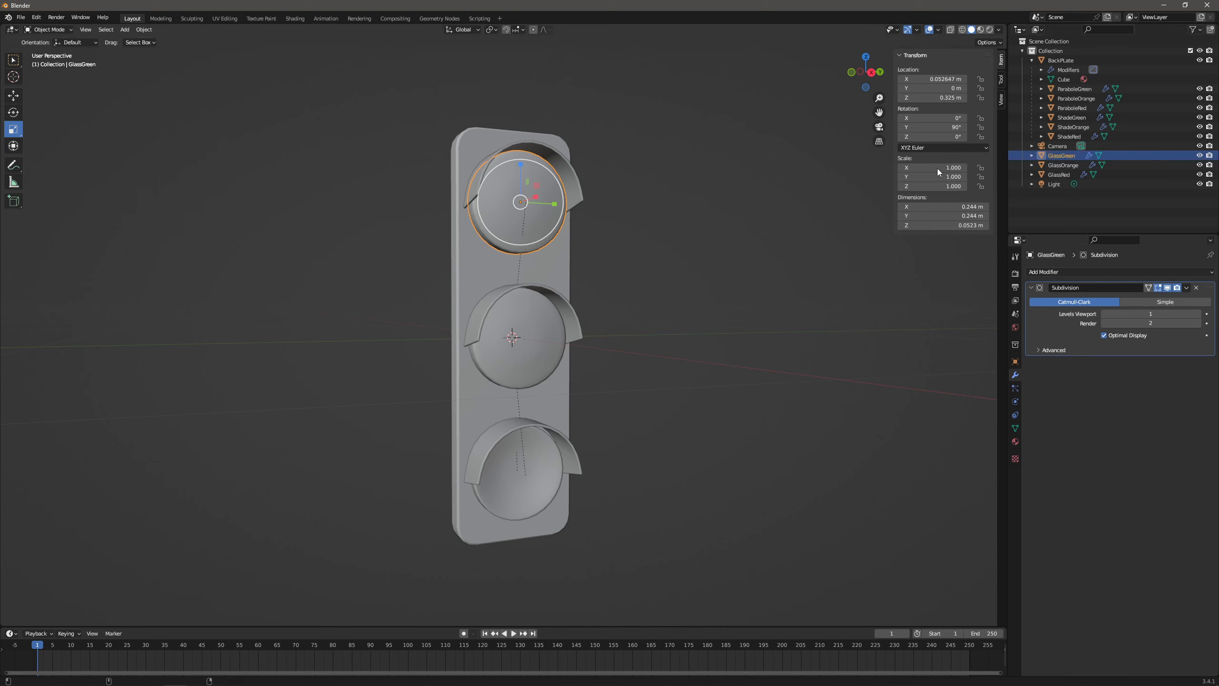
Set the Z location of GlassGreen to -0.325 m and deselect it.
click(936, 98)
text(-)
key(Return)
click(679, 153)
mouse_move(609, 250)
middle_down()
mouse_move(680, 253)
mouse_move(599, 264)
mouse_move(619, 265)
middle_up()
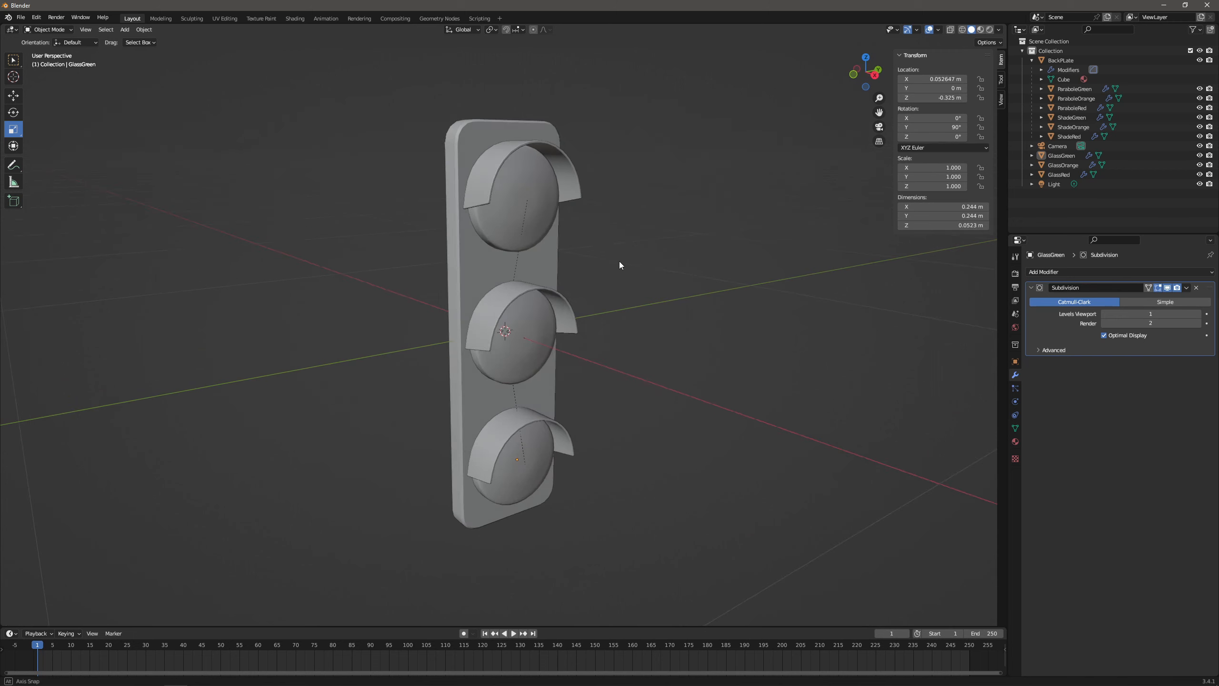
Select the red lamp's hood, ShadeRed, and switch it to Edit Mode with the selection tool active.
click(568, 174)
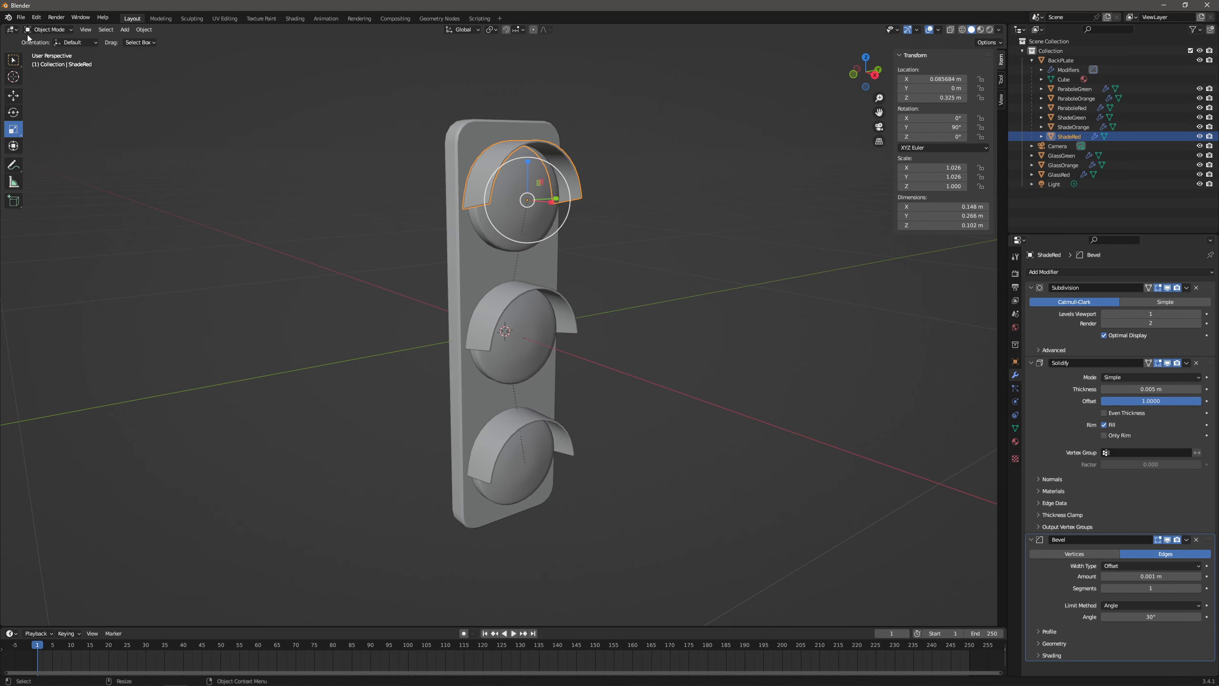
click(47, 29)
click(46, 62)
middle_drag(543, 173, 596, 151)
click(13, 60)
Try to lengthen ShadeRed by moving the visible vertices of its front edge about 0.112 m outward along X.
drag(580, 90, 519, 236)
key(shift+space)
key(g)
drag(575, 179, 596, 240)
middle_drag(597, 241, 564, 231)
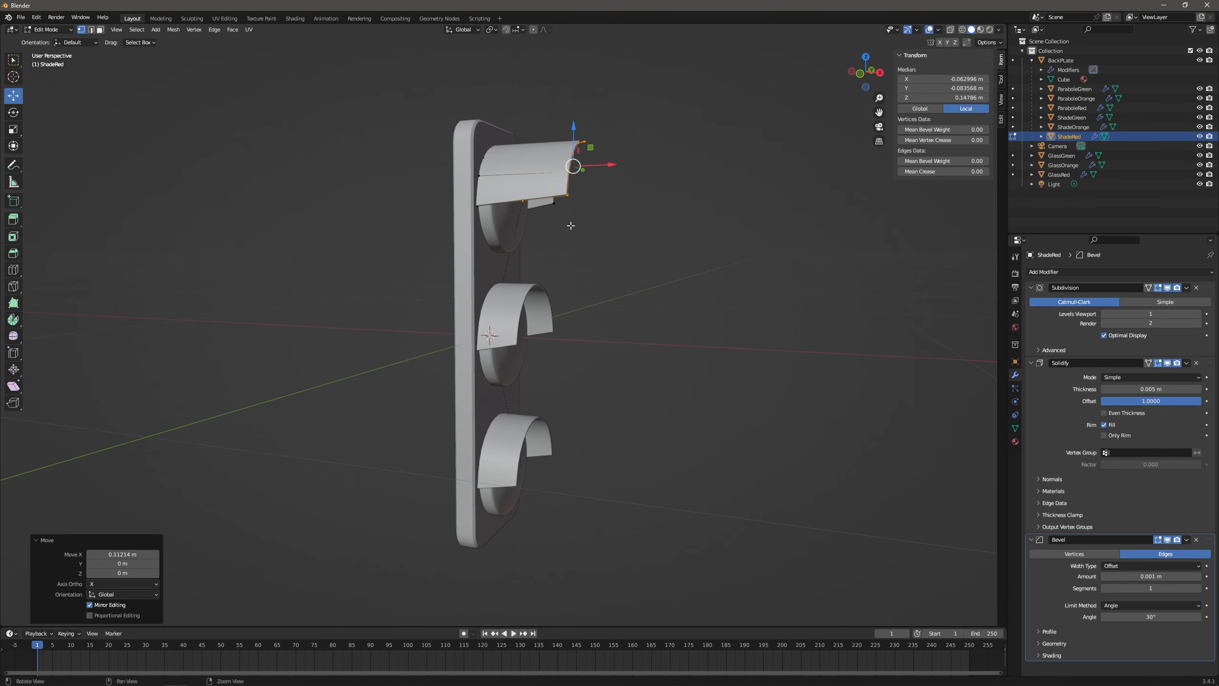
click(1073, 127)
middle_drag(643, 280, 544, 302)
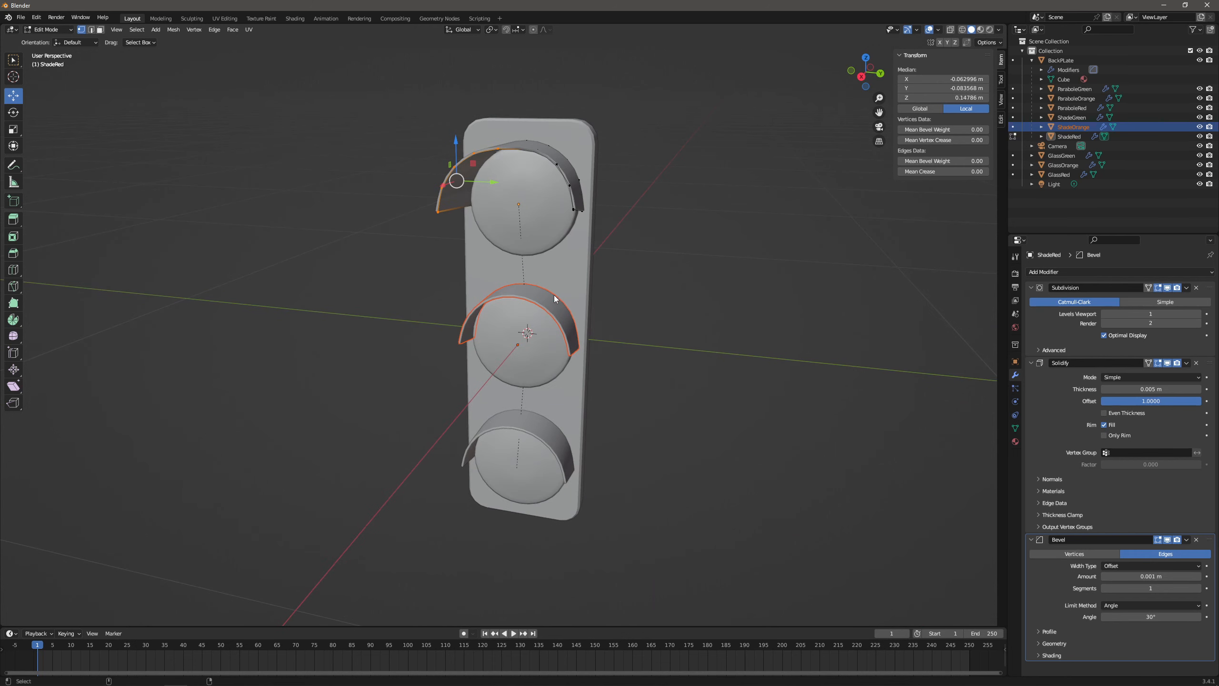
key(ctrl+z)
key(ctrl+z)
With X-ray on, move all front-edge vertices of ShadeRed about 0.084 m outward along X and return to Object Mode.
middle_drag(610, 199, 678, 118)
drag(601, 90, 511, 233)
middle_drag(653, 193, 618, 188)
key(g)
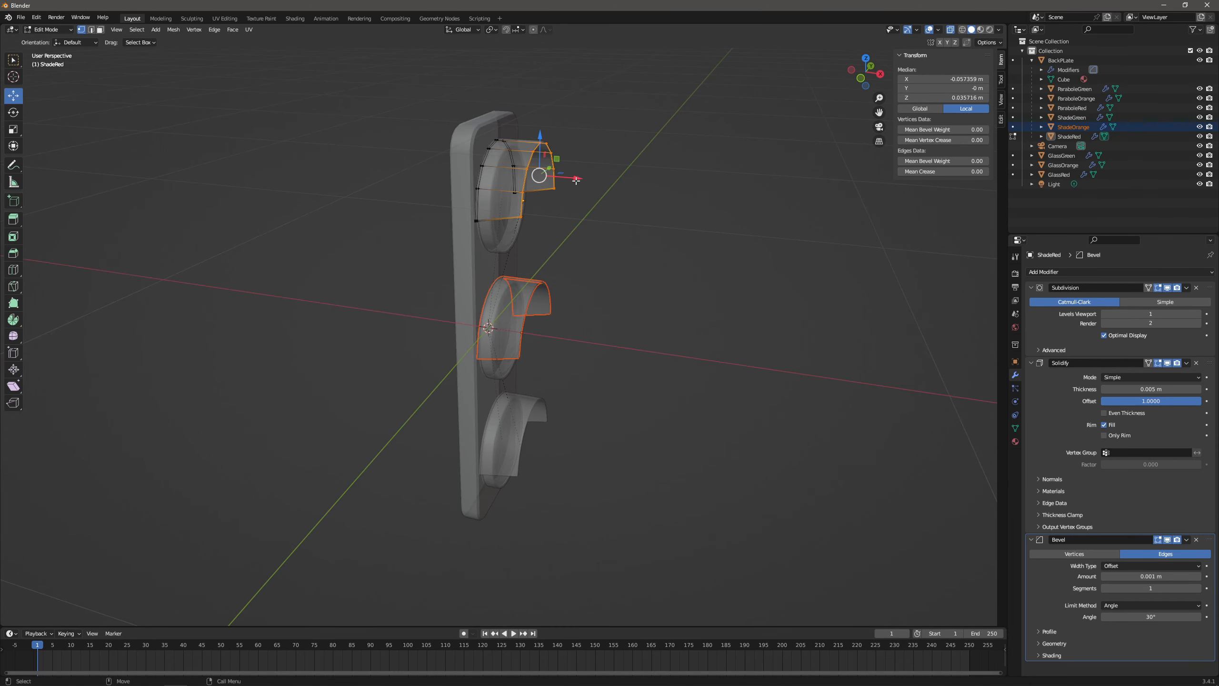
key(x)
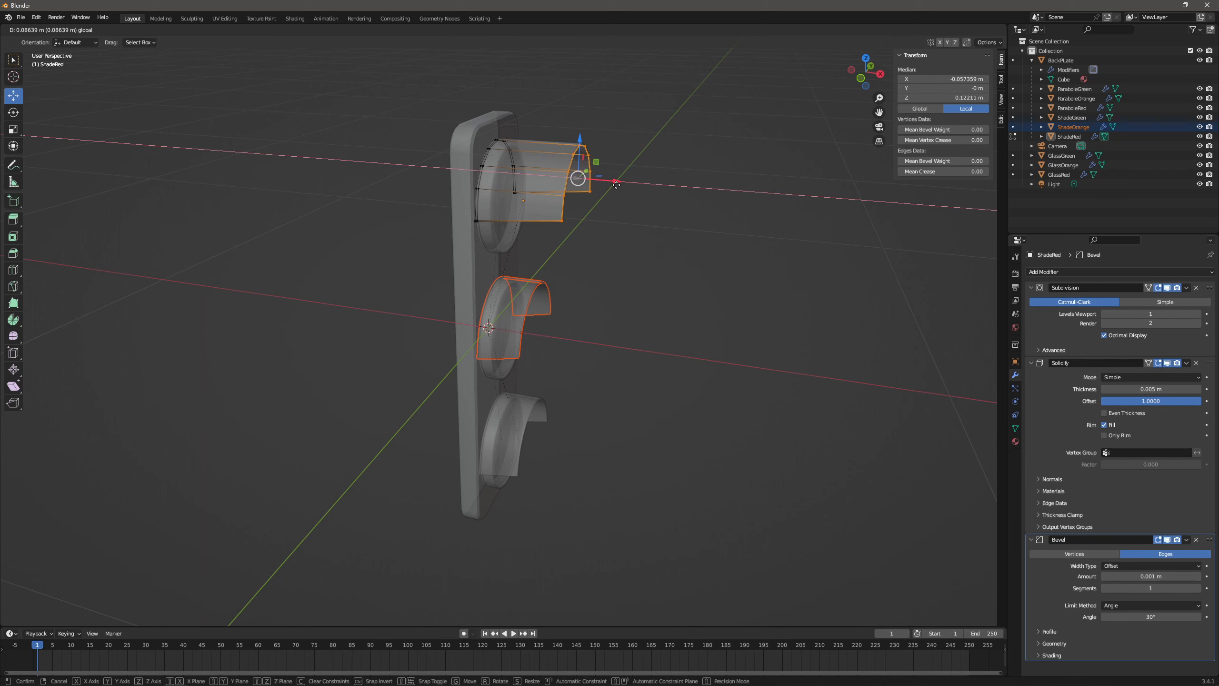
click(616, 184)
click(1078, 116)
middle_drag(643, 342, 652, 325)
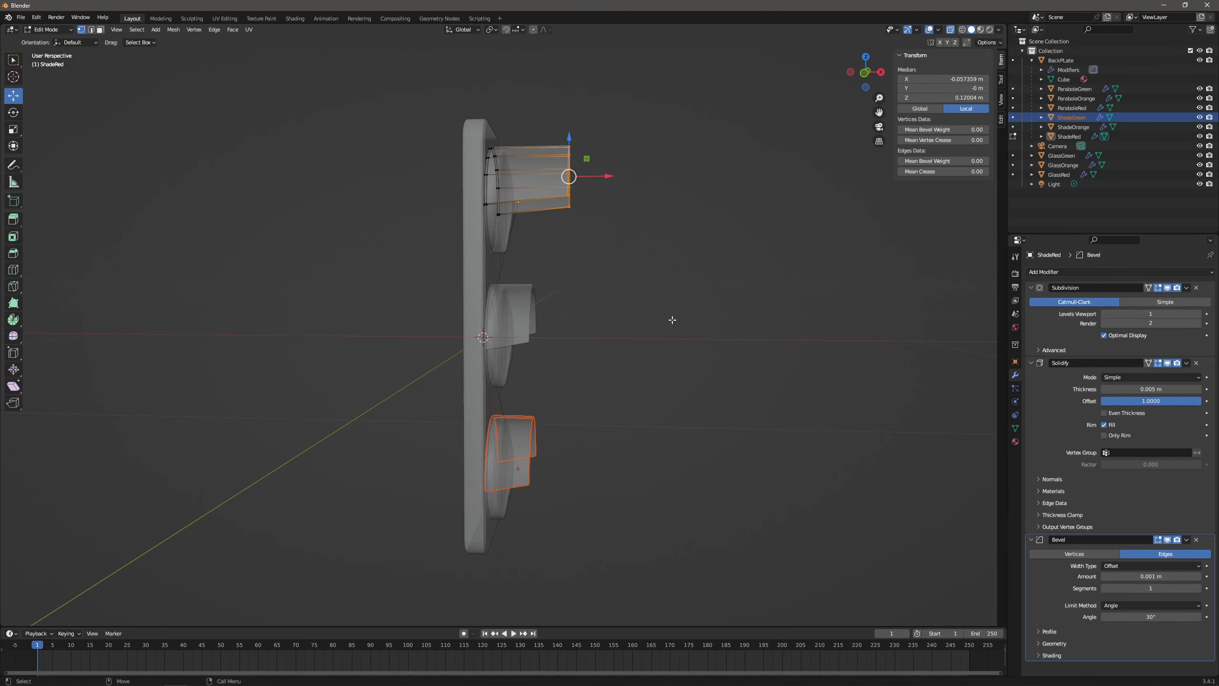
middle_drag(712, 277, 577, 279)
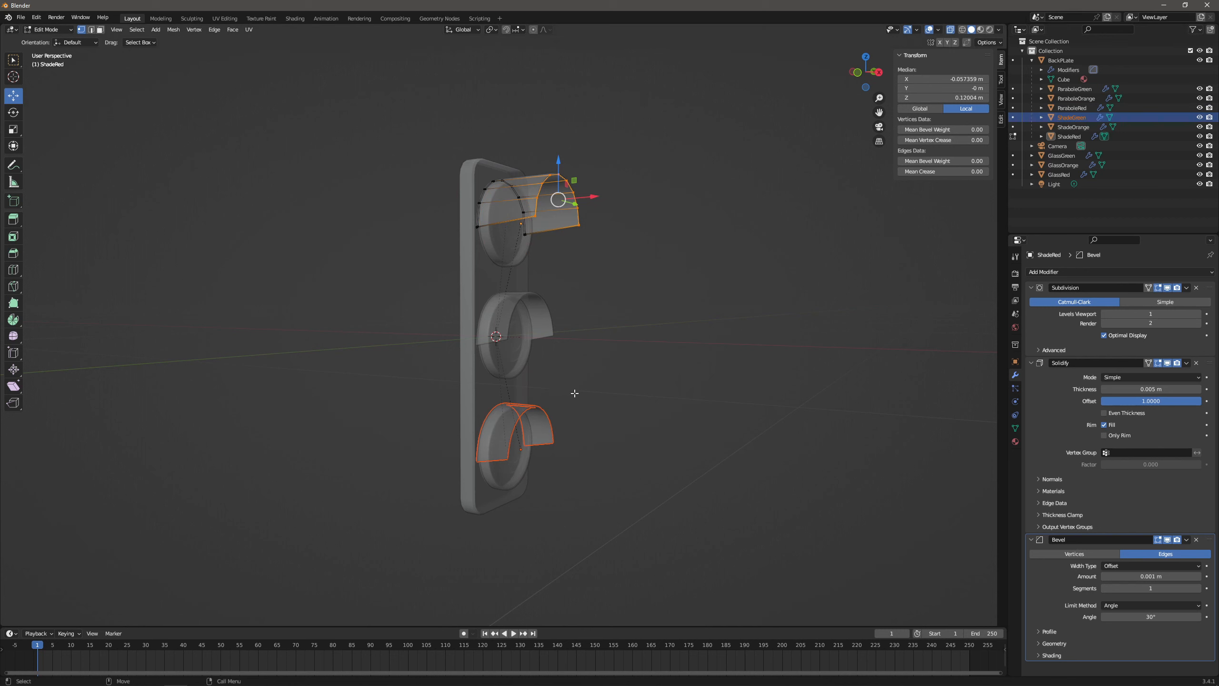
middle_drag(578, 392, 580, 400)
click(52, 30)
click(52, 41)
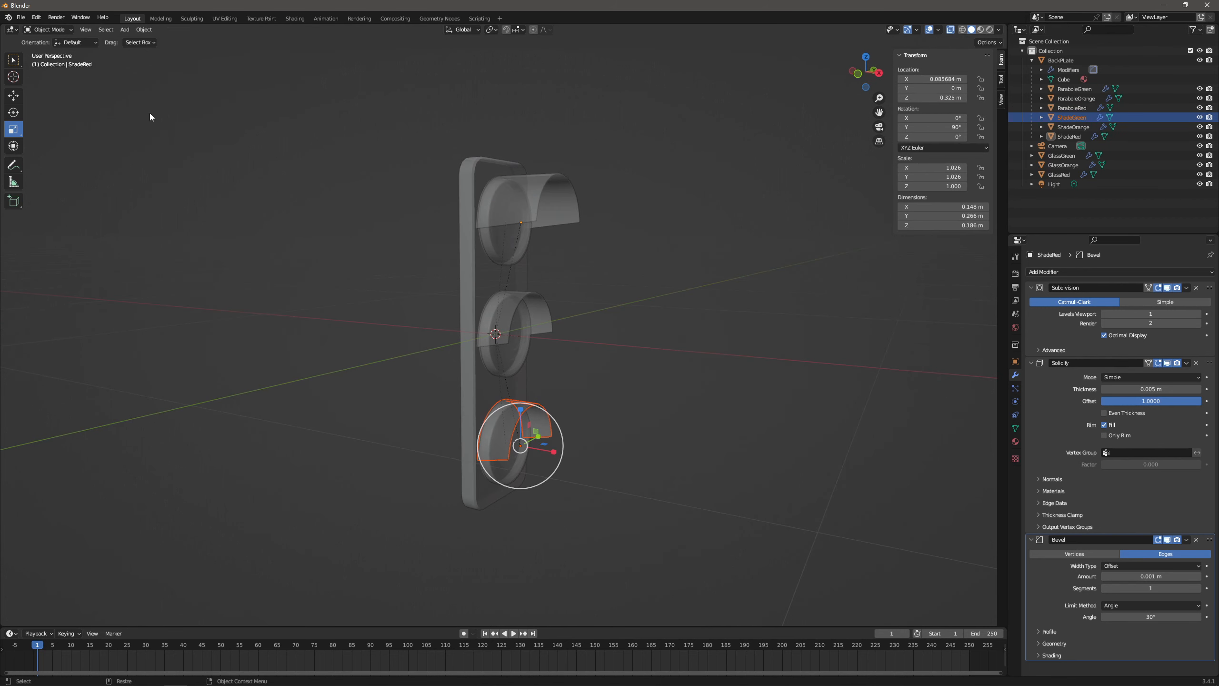
Delete the green lamp's hood, ShadeGreen.
click(504, 307)
click(505, 308)
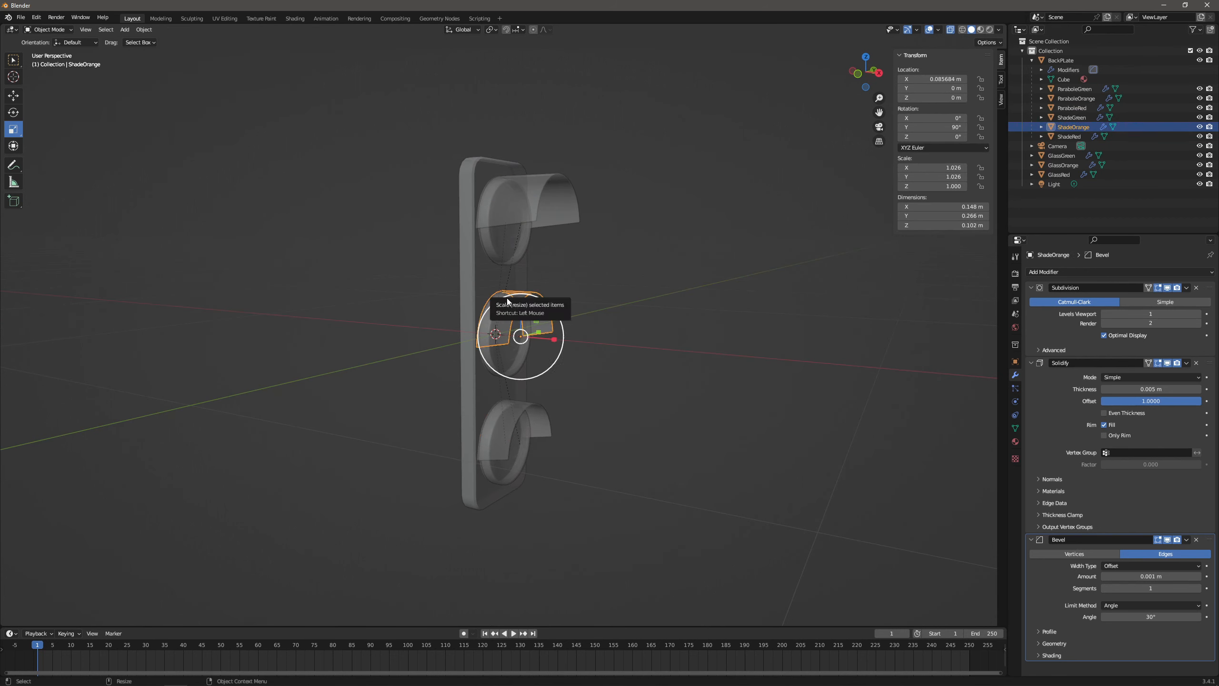
key(Delete)
Lengthen ShadeOrange by moving its front-edge vertices about 0.0275 m outward along X in Edit Mode, and return to Object Mode.
click(509, 301)
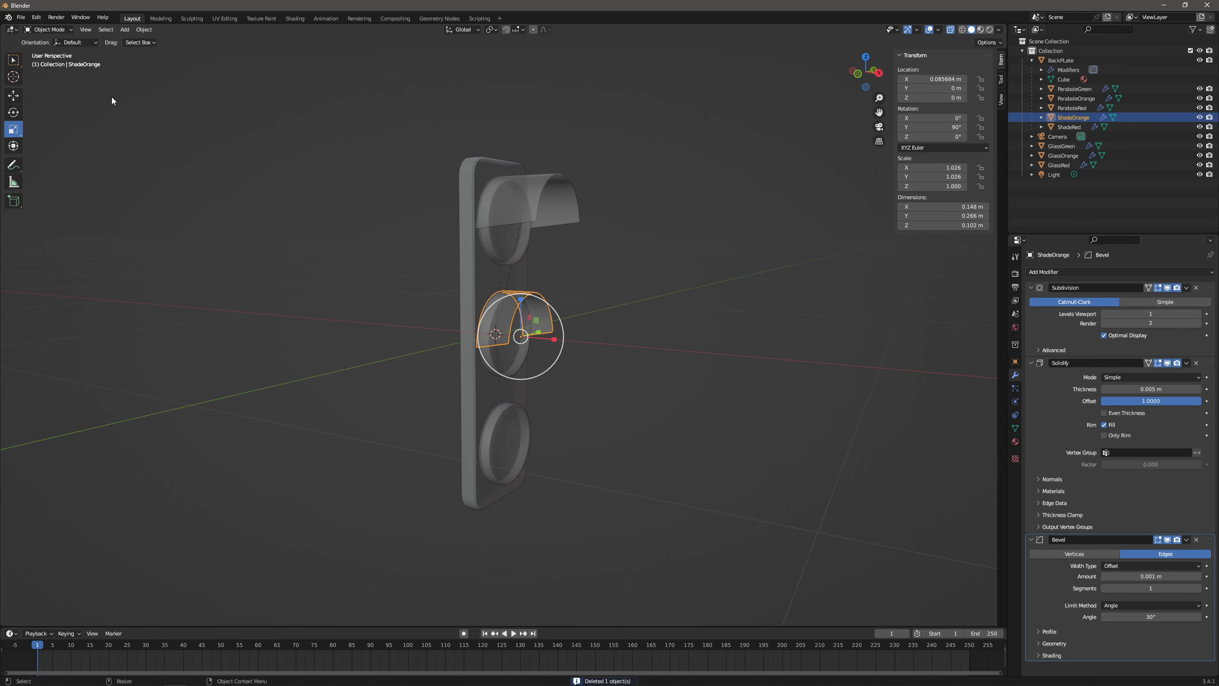
click(48, 29)
click(49, 52)
middle_drag(475, 244, 576, 299)
drag(573, 269, 517, 390)
drag(567, 313, 573, 314)
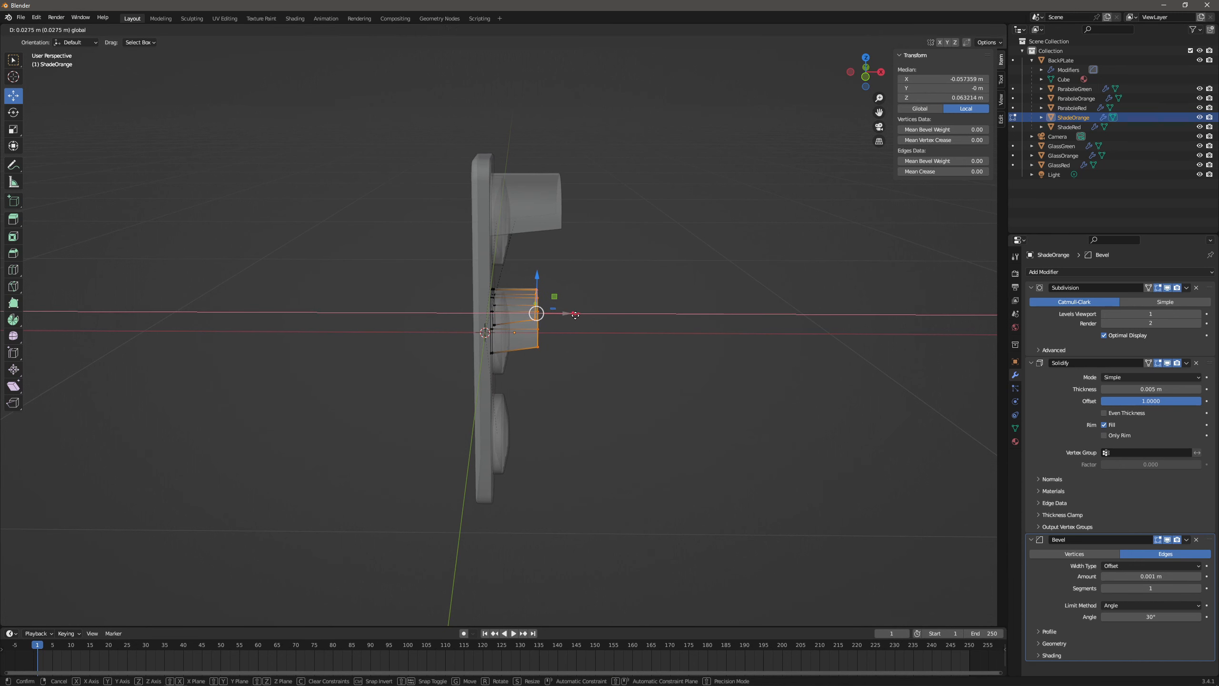
click(48, 29)
click(46, 39)
Duplicate ShadeOrange in place and set the copy's Z location to -0.325 m.
middle_drag(631, 321, 576, 302)
key(shift+d)
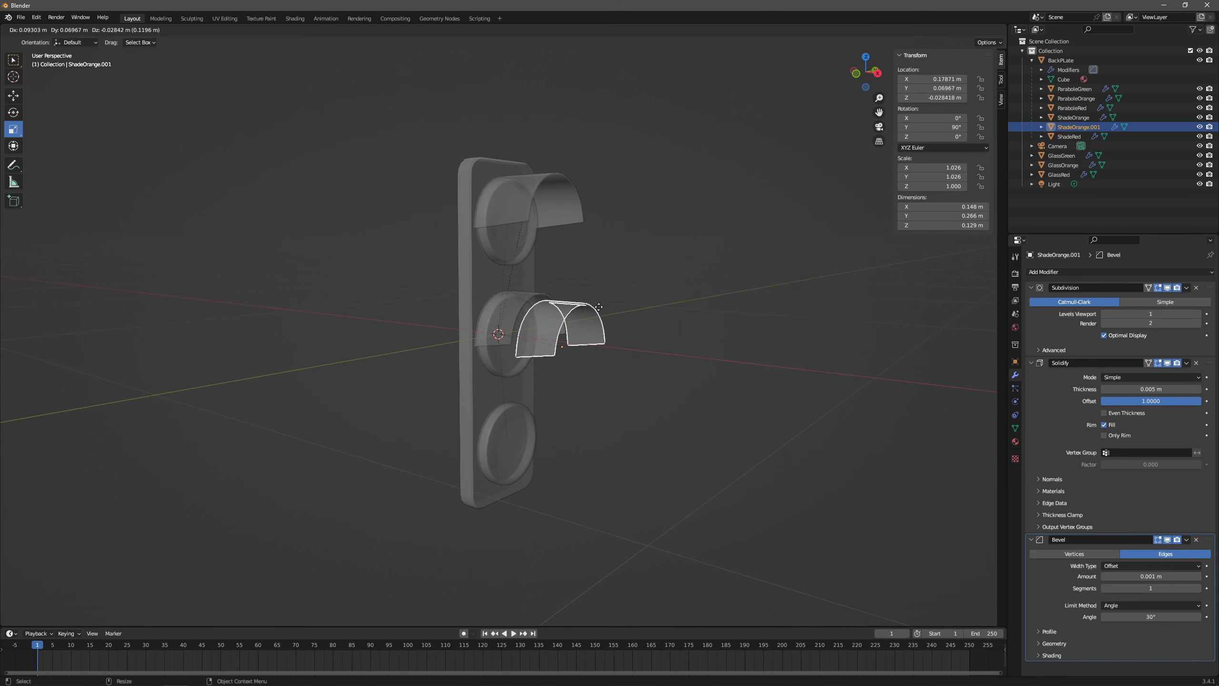
key(Escape)
click(937, 95)
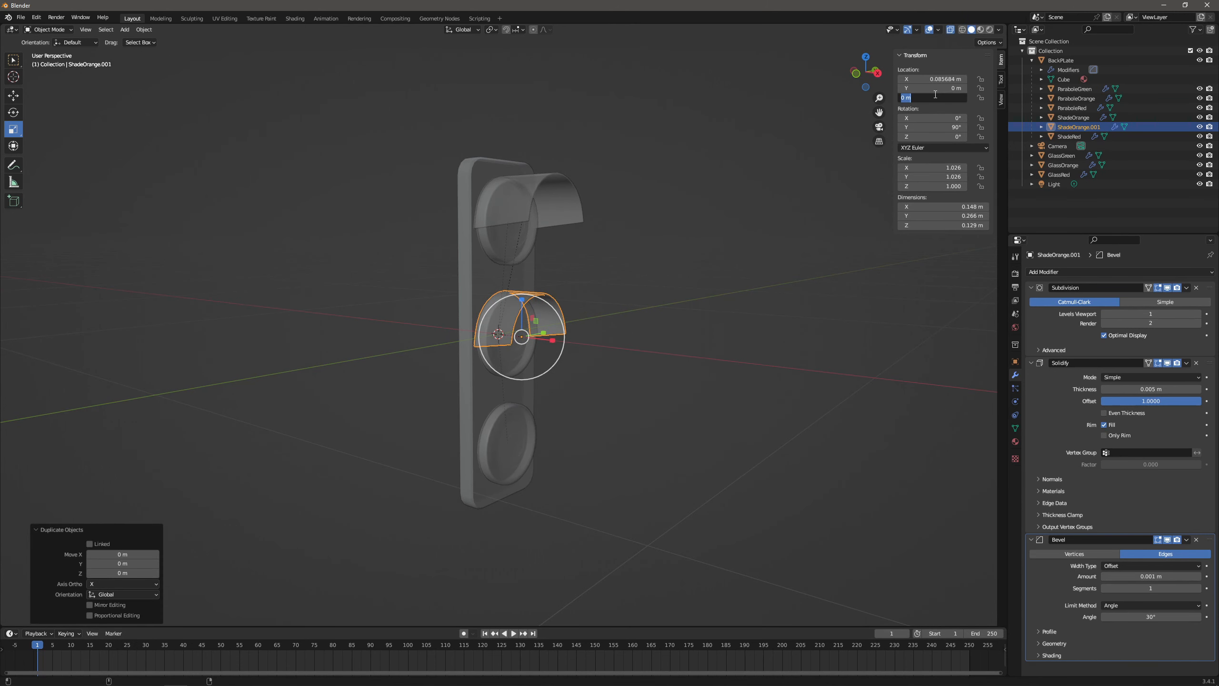
key(Return)
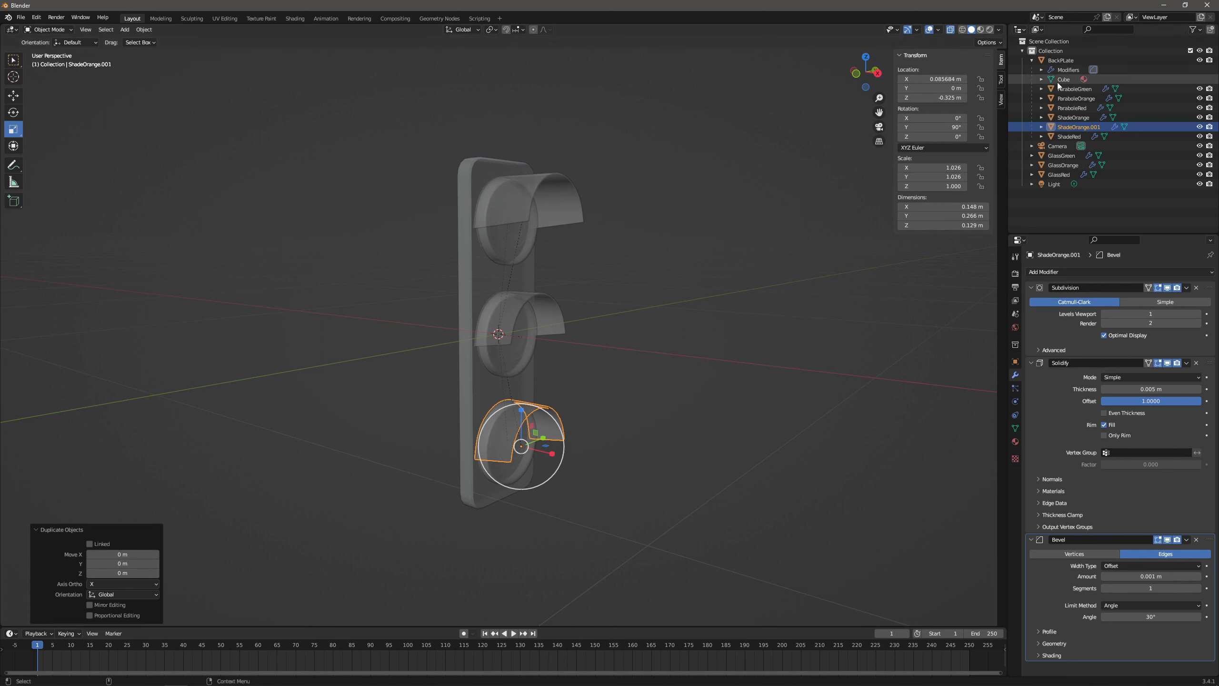
Rename the duplicated hood as ShadeGreen.
double_click(1078, 127)
drag(1075, 127, 1143, 126)
key(BackSpace)
text(Gree)
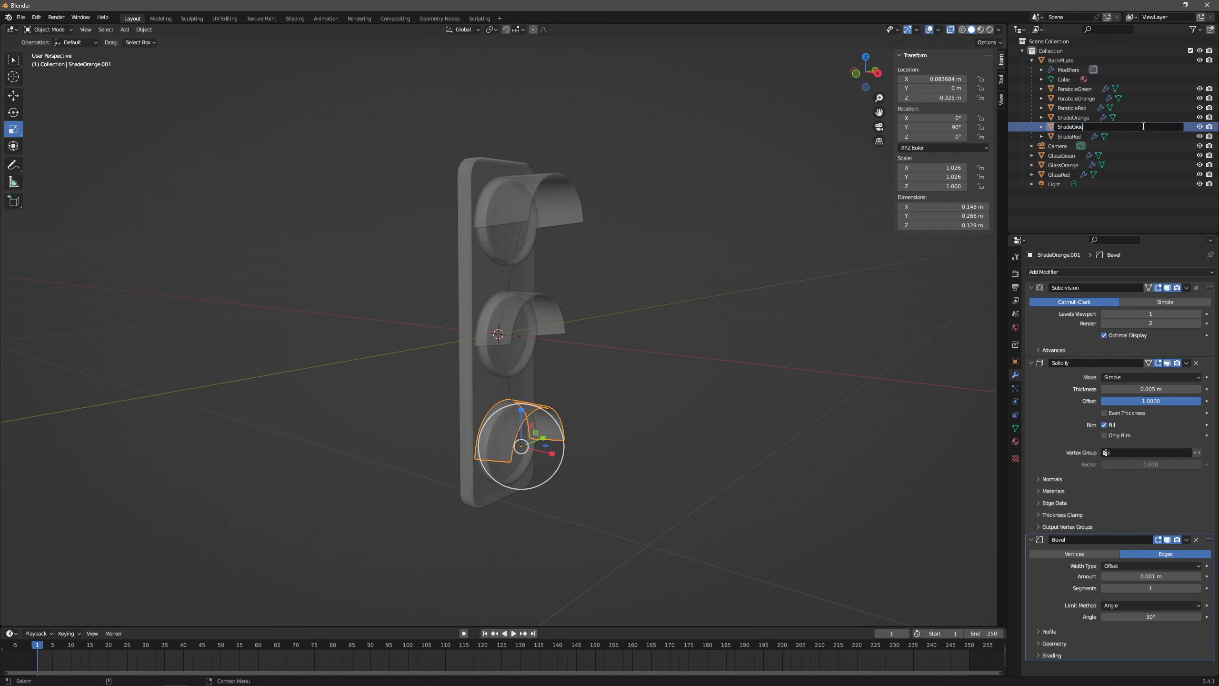
text(n)
key(Return)
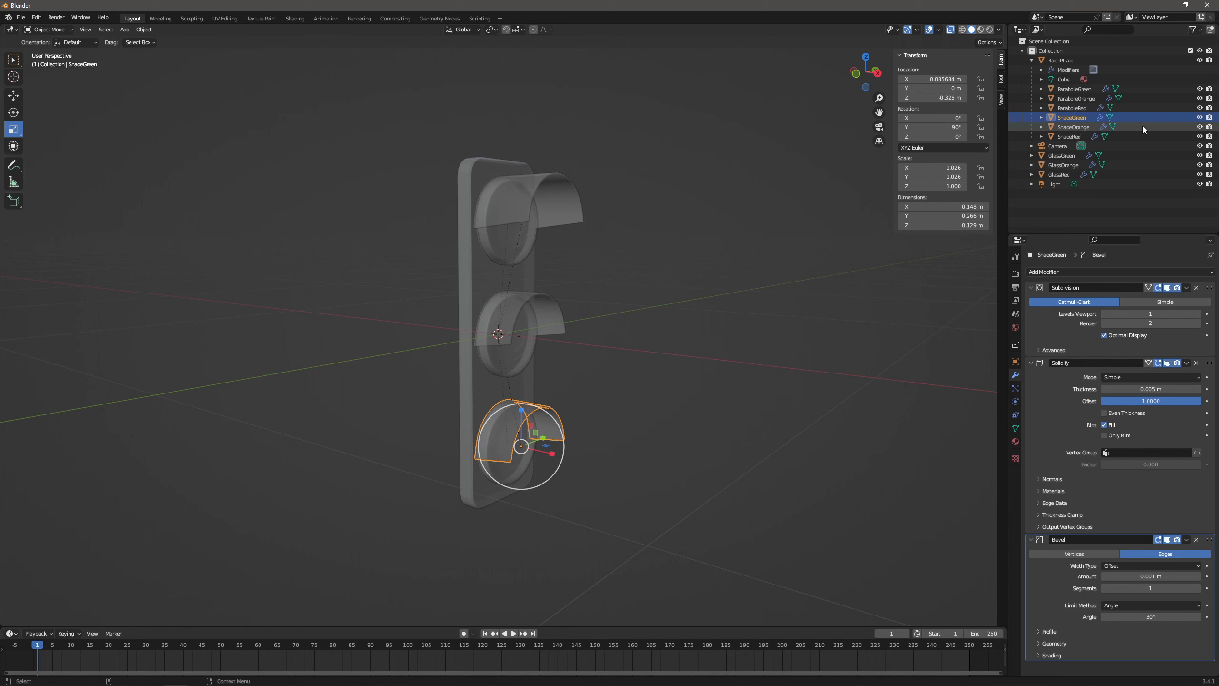
Check the orange and red hoods, the orange and red reflectors, and GlassGreen by selecting them in turn.
click(1084, 127)
click(1075, 137)
click(1081, 98)
click(1080, 108)
click(1062, 157)
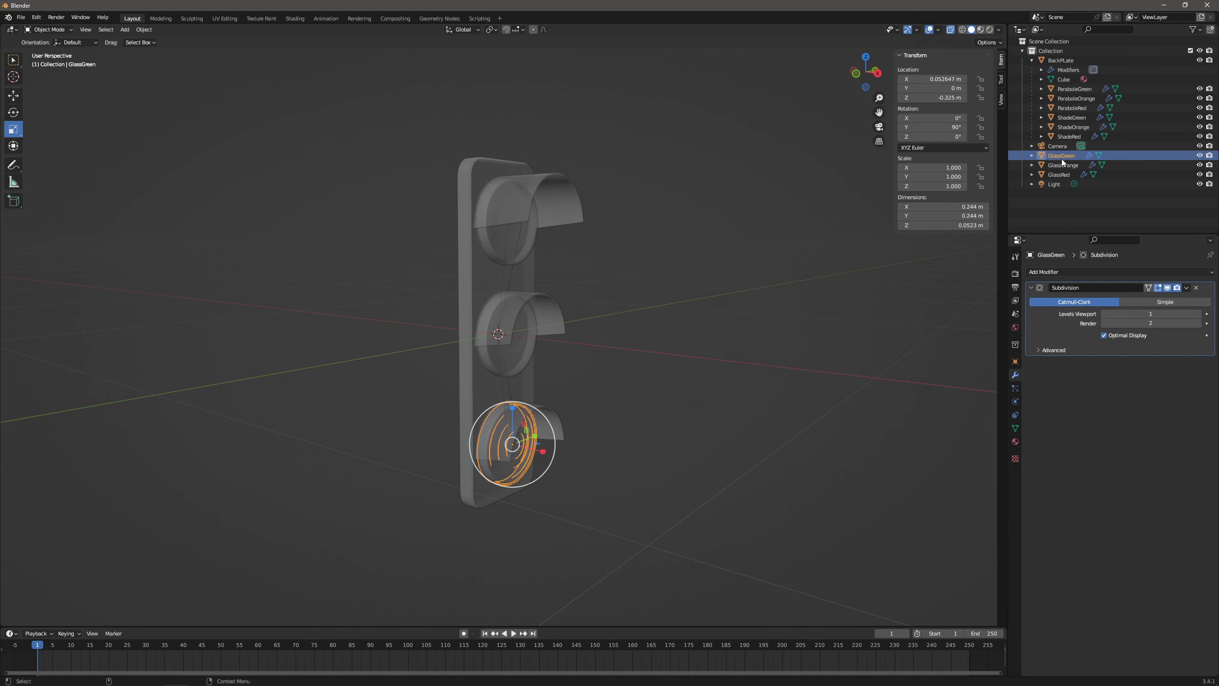
middle_drag(804, 253, 708, 258)
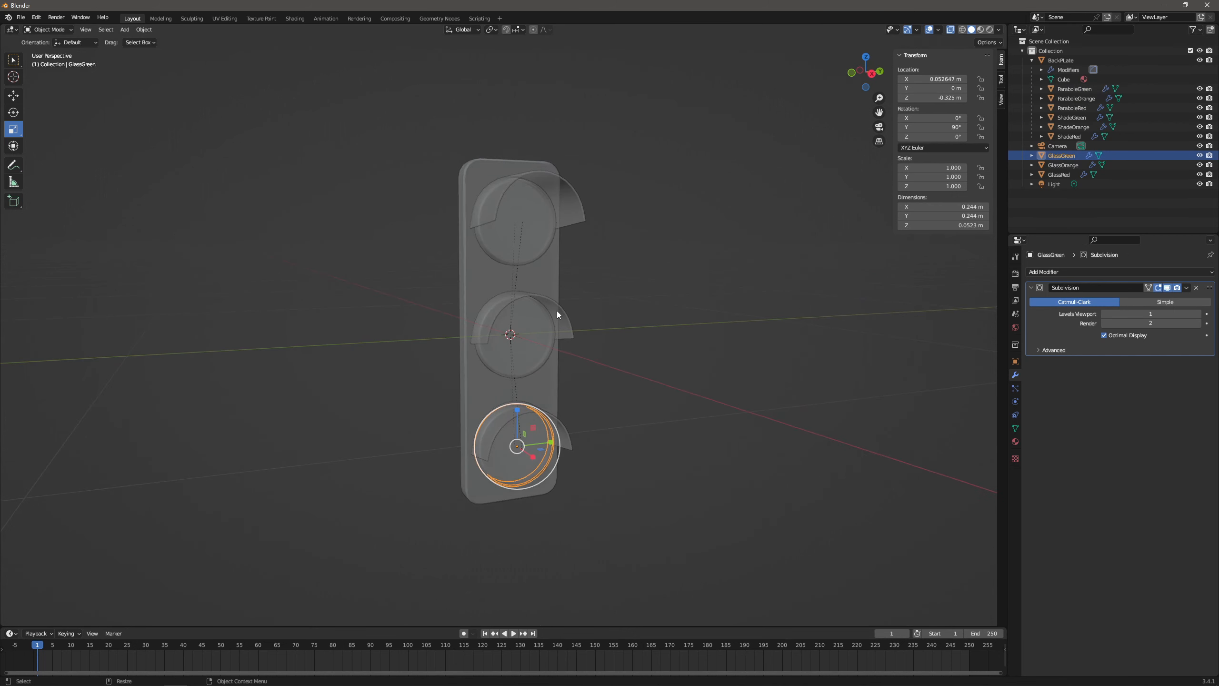
Turn off X-ray, hide GlassGreen, GlassOrange and GlassRed in the viewport, and clear the selection.
click(950, 31)
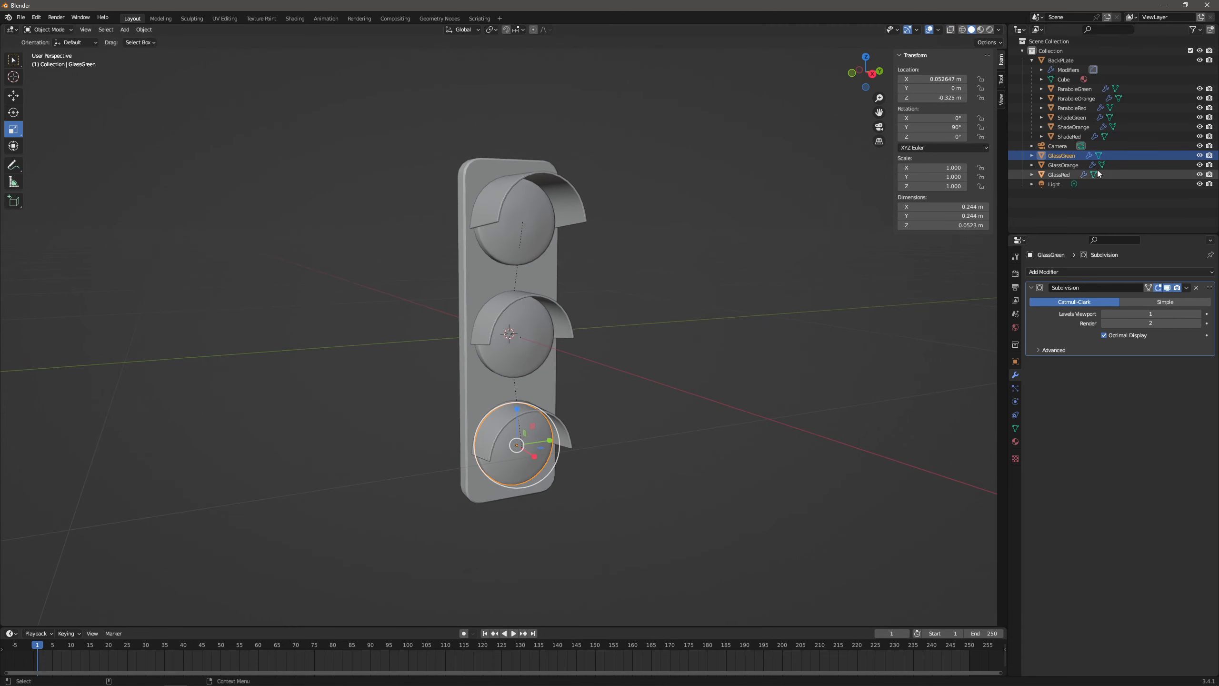
click(1199, 156)
click(1199, 165)
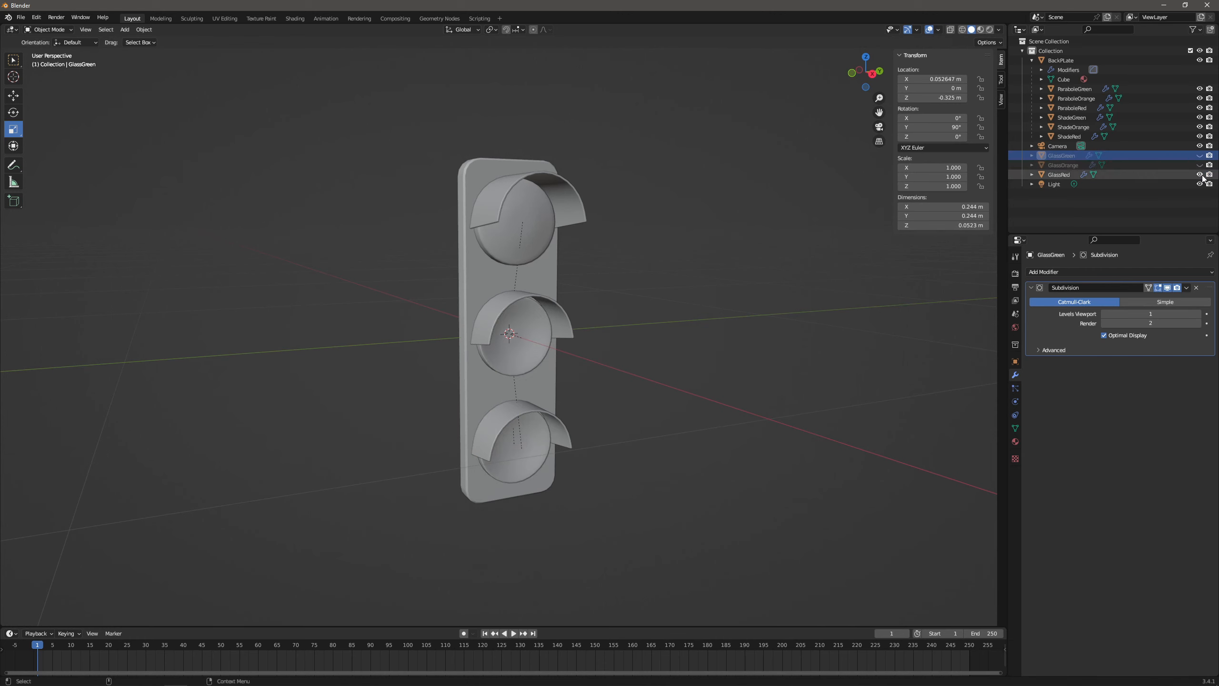
click(1199, 175)
click(132, 40)
Add a cylinder at the origin with 8 vertices, a radius of 0.125 m and a depth of 0.13 m.
click(124, 30)
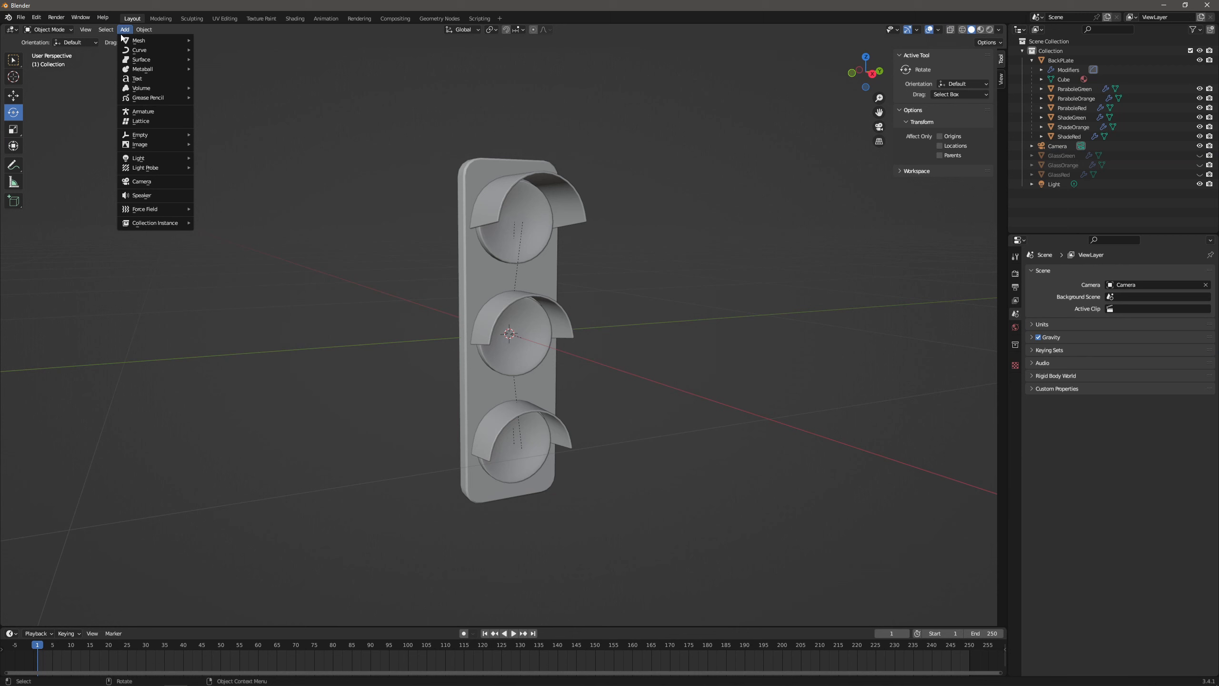
mouse_move(136, 43)
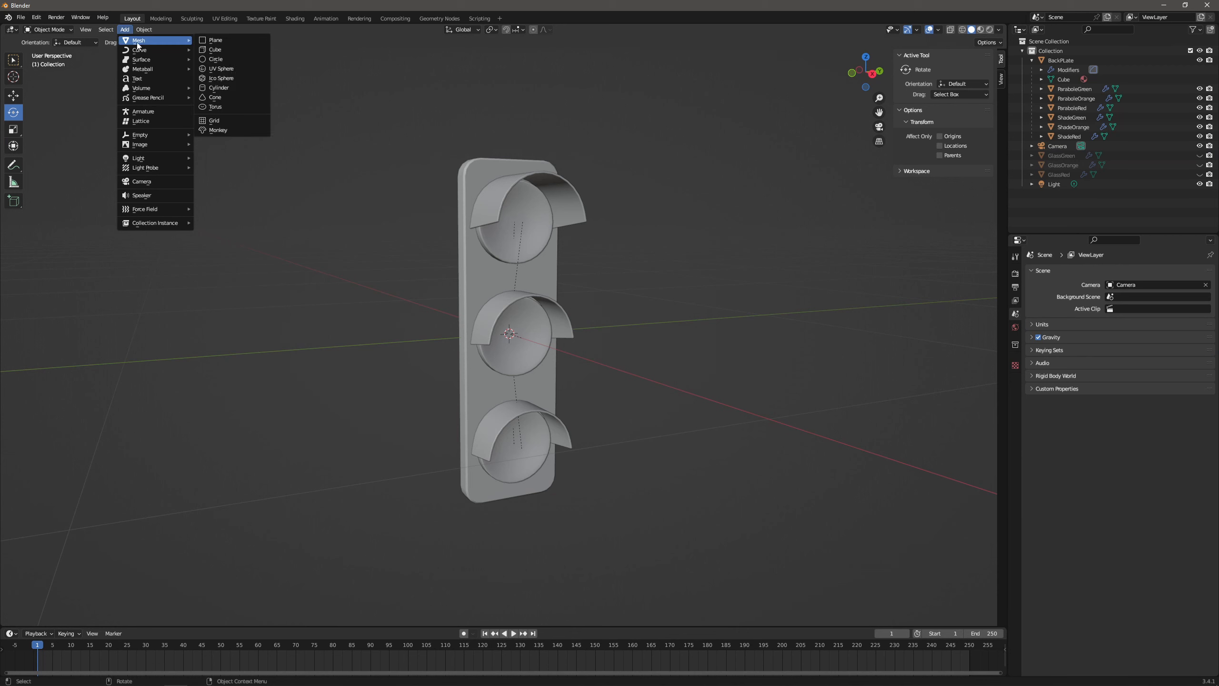
click(228, 87)
click(131, 503)
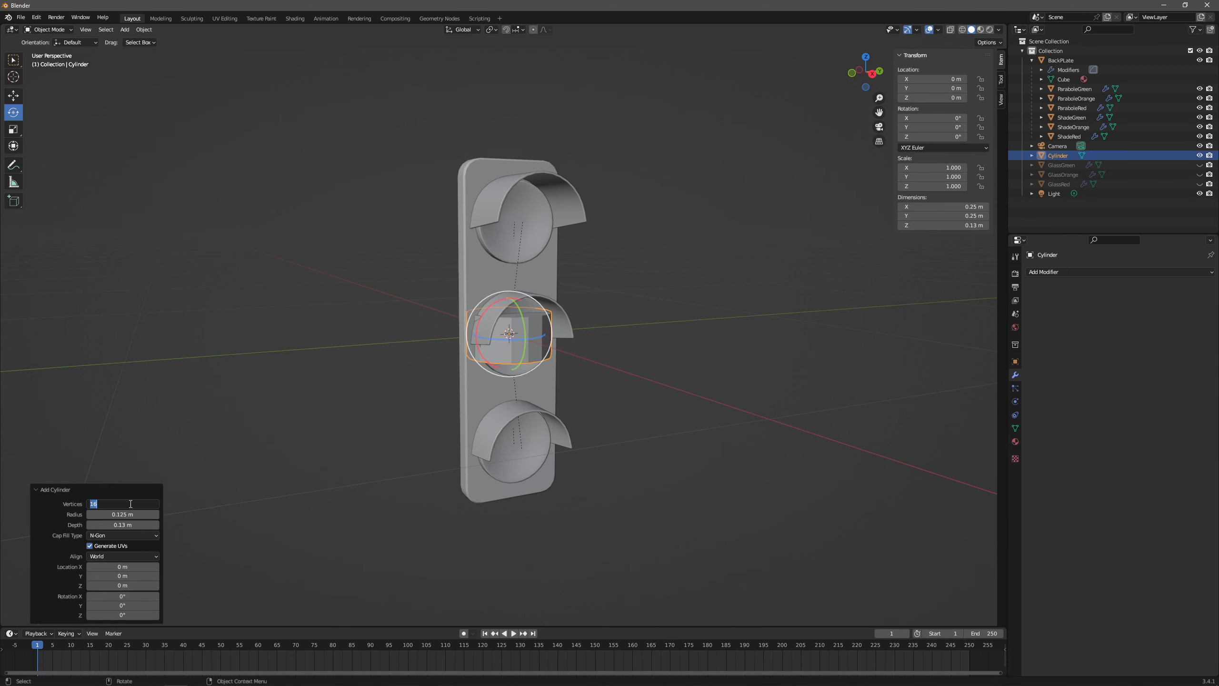
text(8)
key(Return)
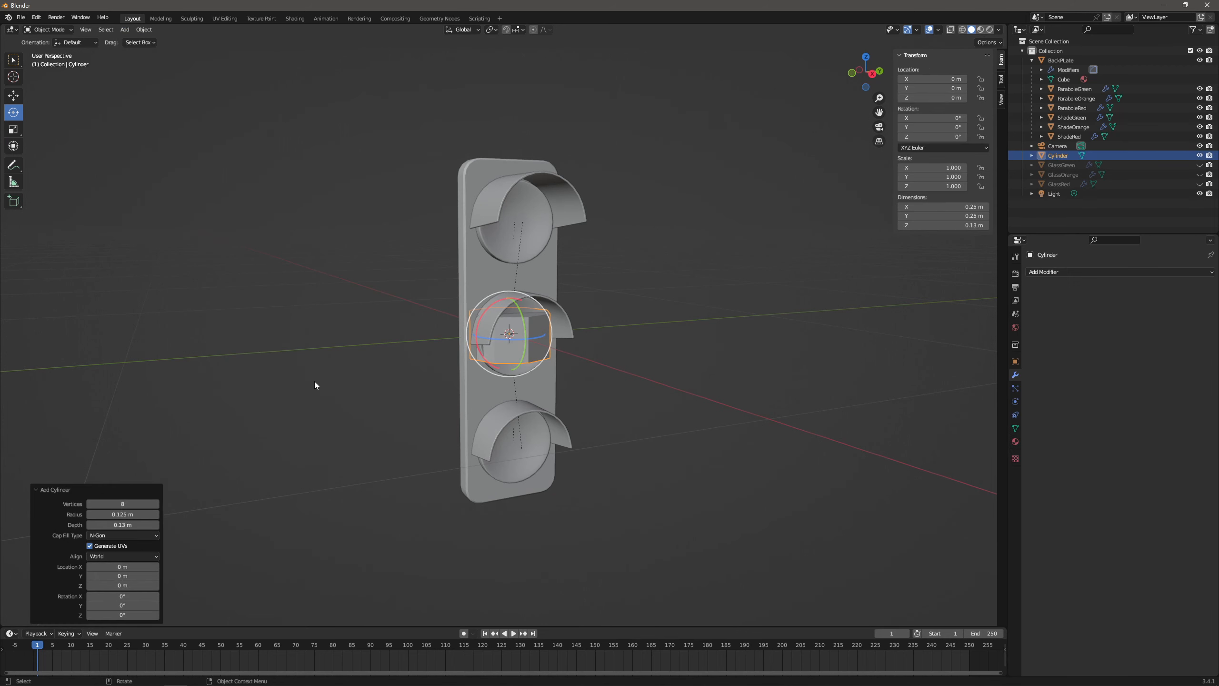
Rotate the new cylinder 90° about the Y axis so it faces along X.
drag(523, 312, 543, 351)
click(122, 573)
text(90)
key(Return)
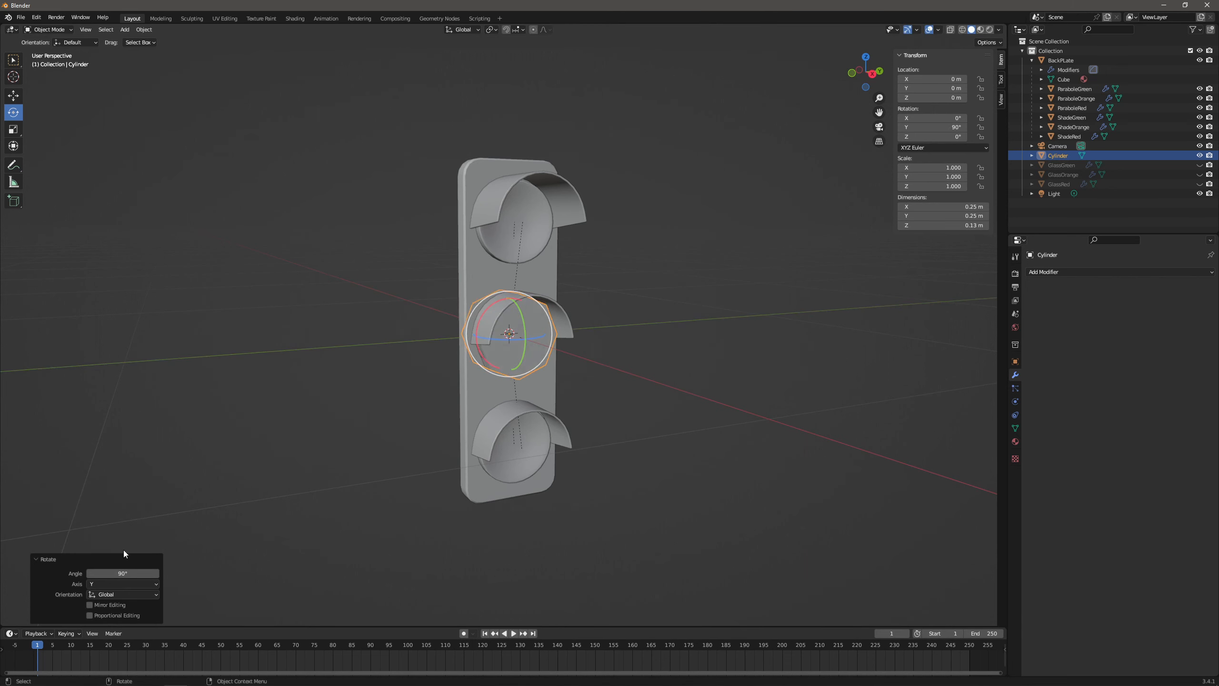
Scale the cylinder to about 0.675 along global Y and Z, and flatten its thickness along X to about 0.117.
key(shift+space)
key(s)
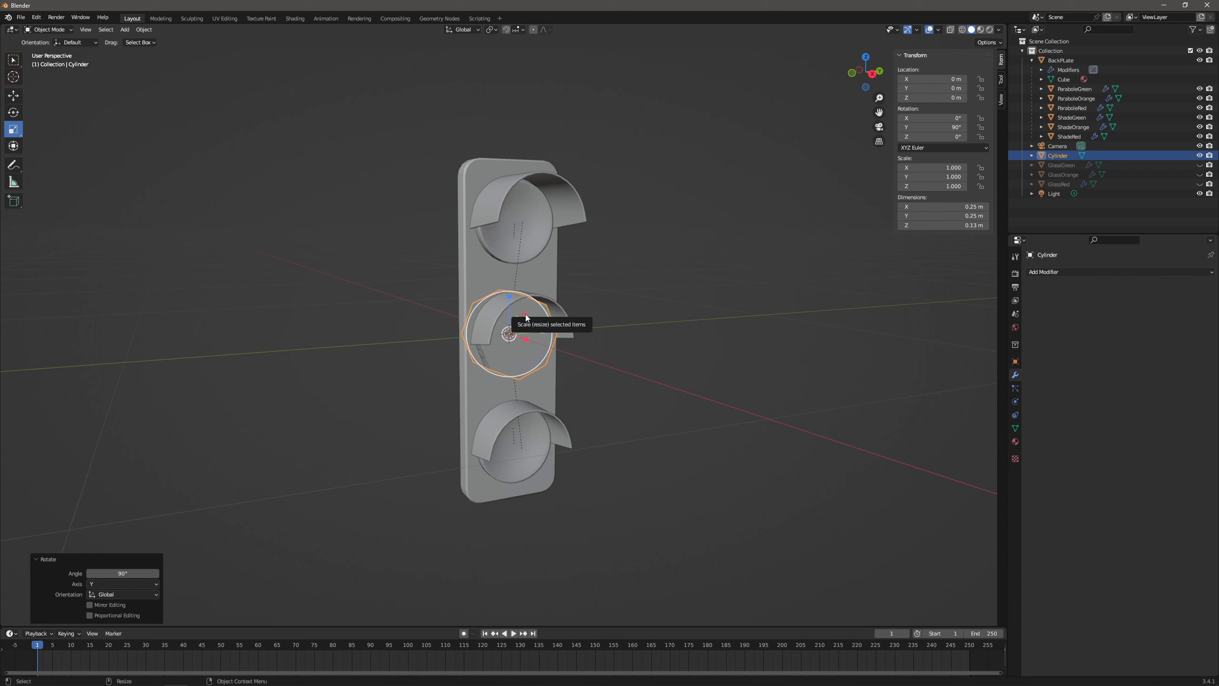
drag(527, 318, 517, 319)
middle_drag(559, 350, 620, 342)
scroll(576, 342, up, 3)
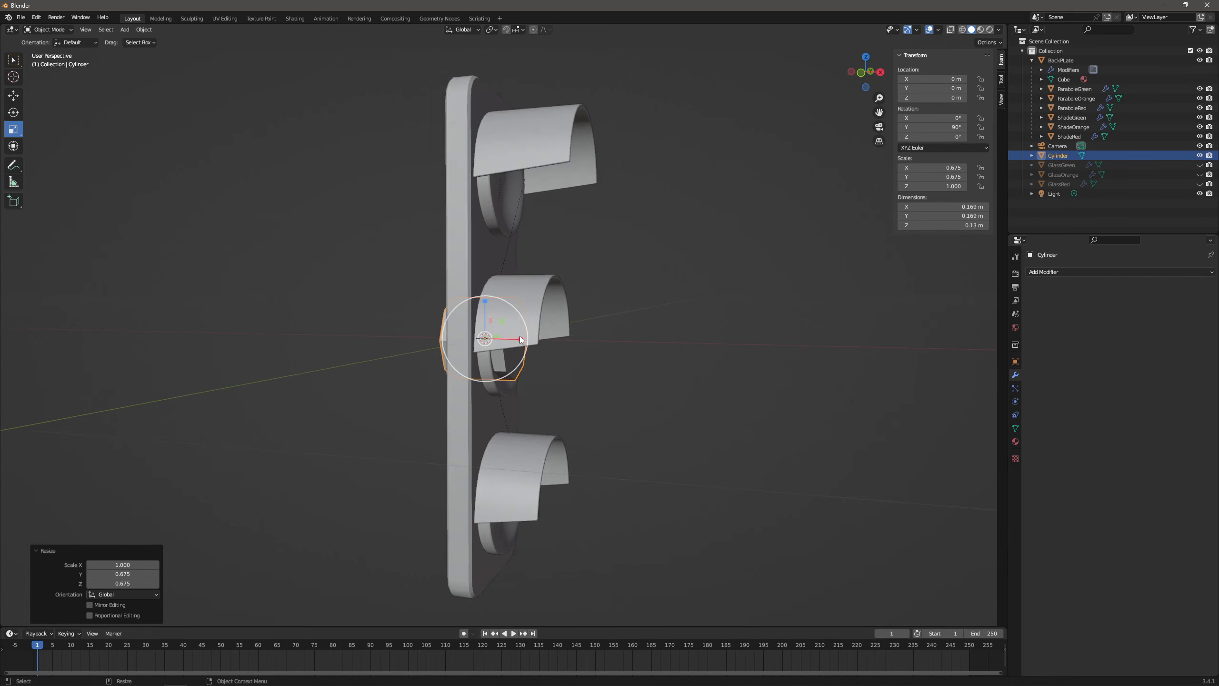
mouse_move(525, 343)
mouse_down()
mouse_move(486, 340)
mouse_move(548, 338)
mouse_up()
Move the flattened cylinder about 0.052 m forward along X, in front of the orange reflector.
key(shift+space)
key(g)
middle_drag(548, 338, 475, 318)
scroll(523, 326, up, 2)
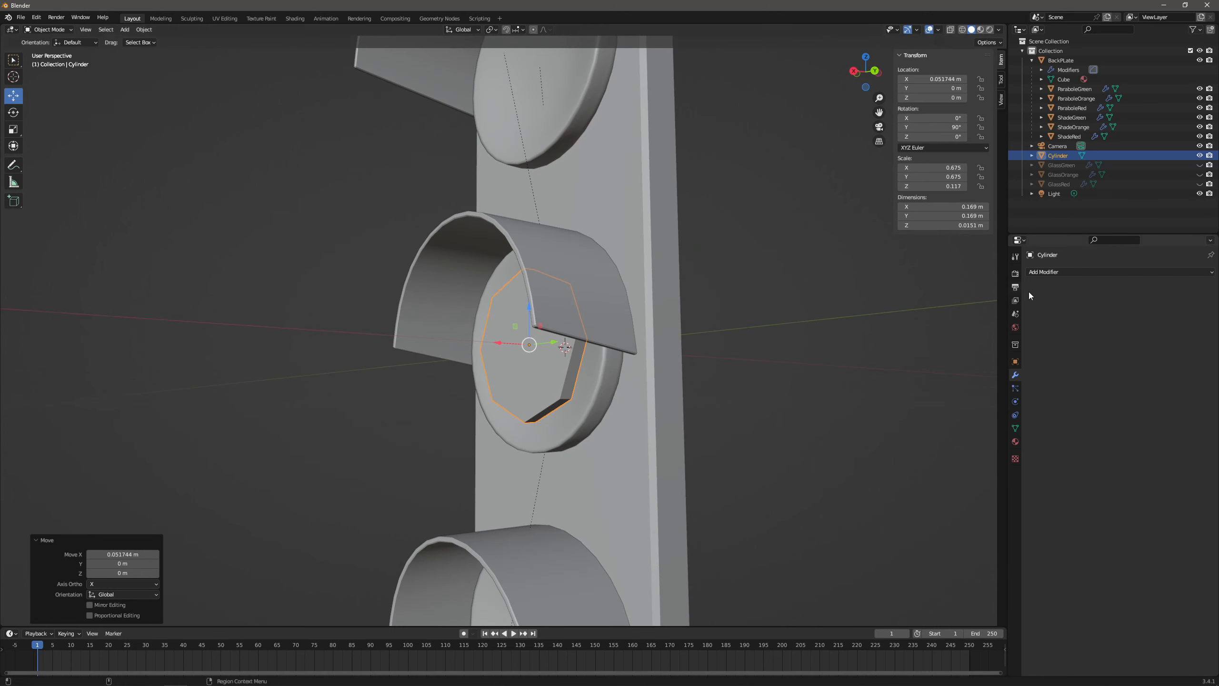
Add a Subdivision Surface modifier to the cylinder and shade it smooth.
click(1058, 271)
click(1044, 446)
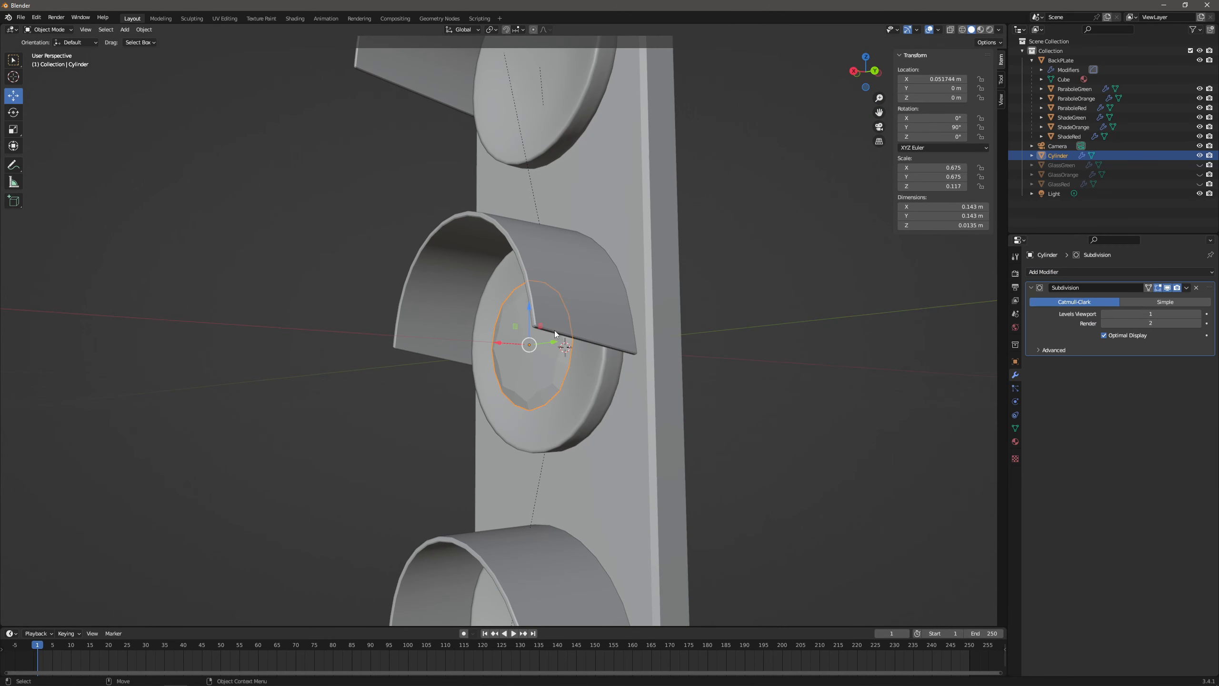
right_click(525, 333)
click(501, 323)
middle_drag(501, 324, 544, 359)
Adjust the cylinder's position inside the orange reflector along X to about 0.0475 m.
key(g)
key(x)
click(527, 358)
key(g)
key(x)
click(480, 346)
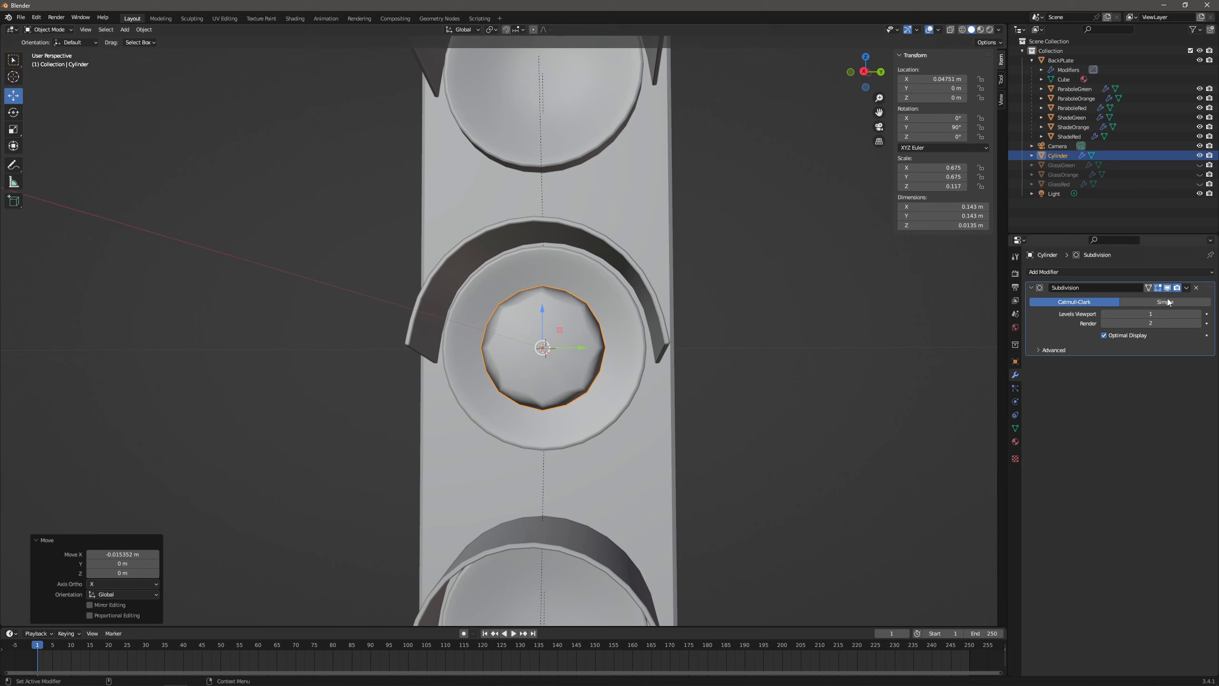
Try a viewport subdivision level of 2 on the cylinder and set it back to 1.
click(1199, 313)
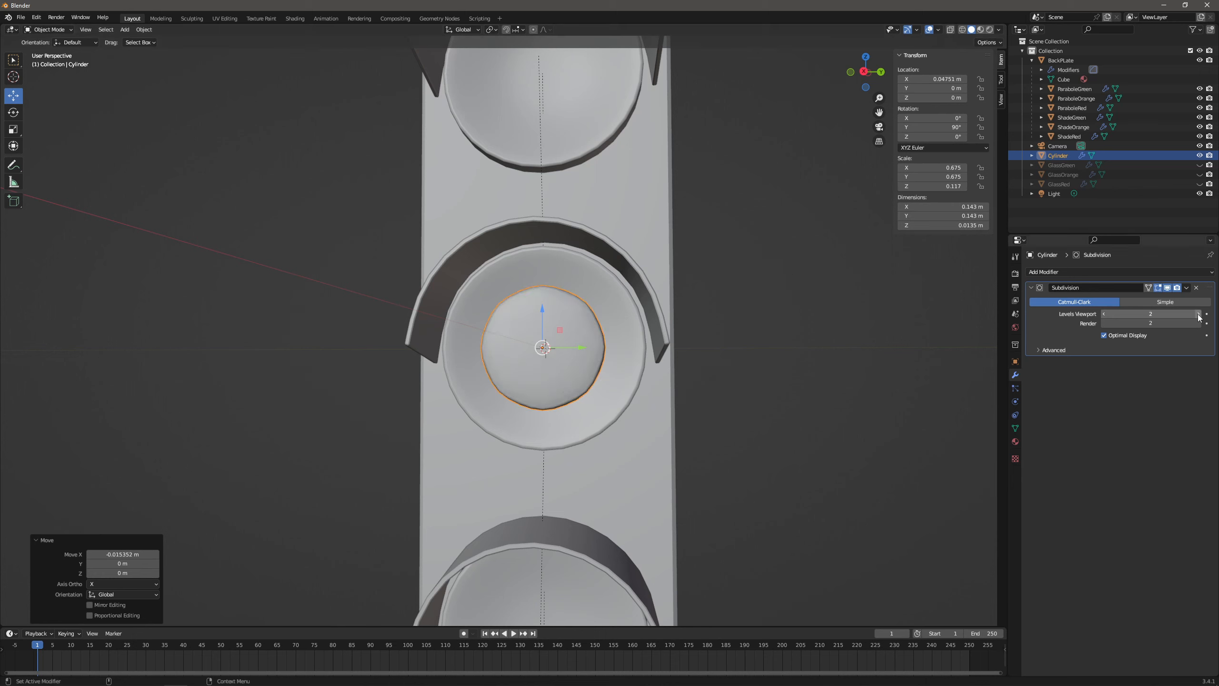
click(1103, 313)
middle_drag(867, 316, 764, 330)
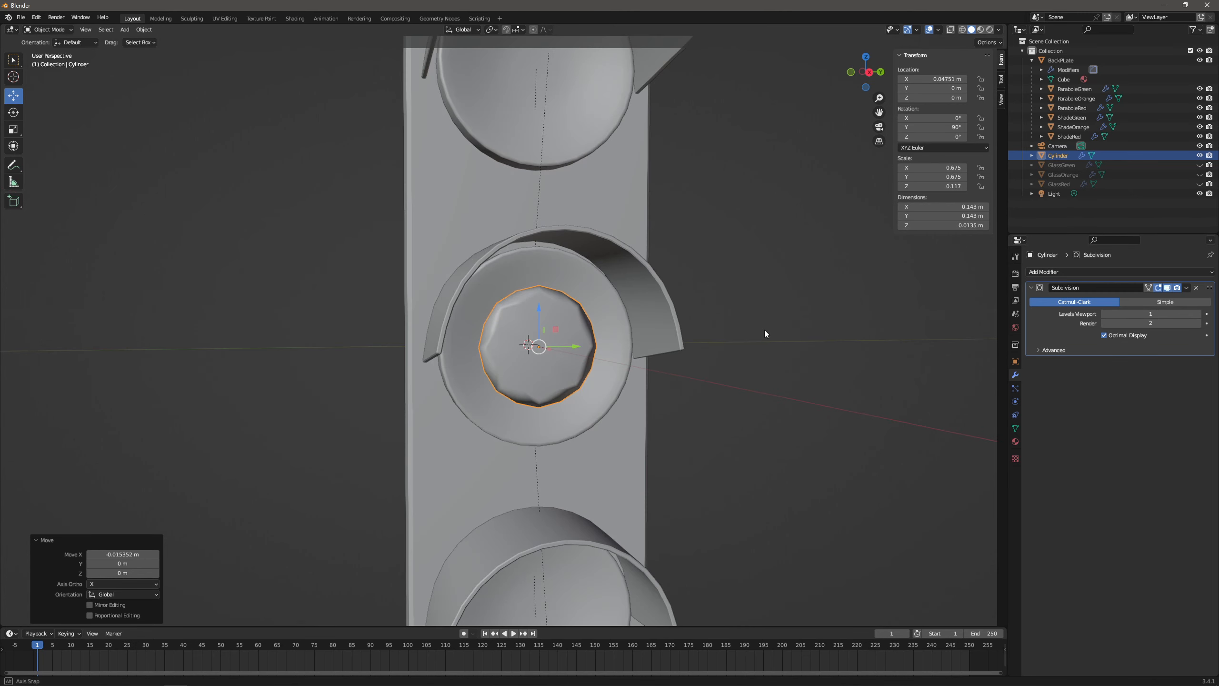
Rename the cylinder as LightOrange.
double_click(1058, 156)
text(Light)
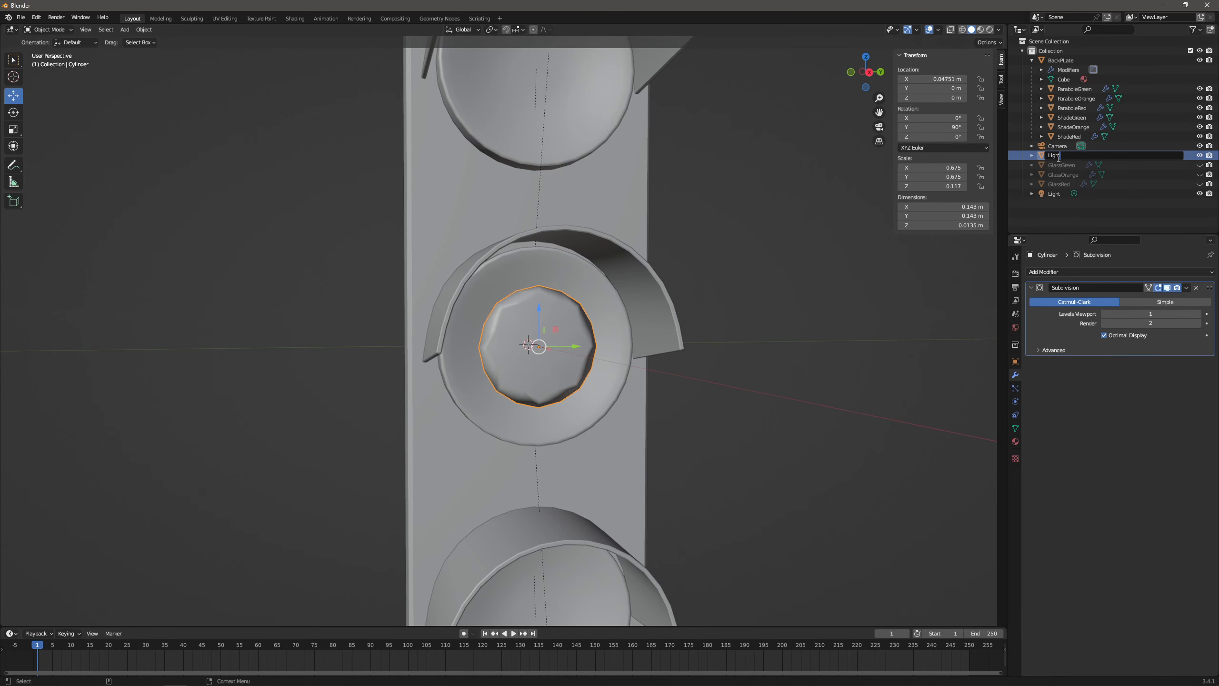
text(Orange)
key(Return)
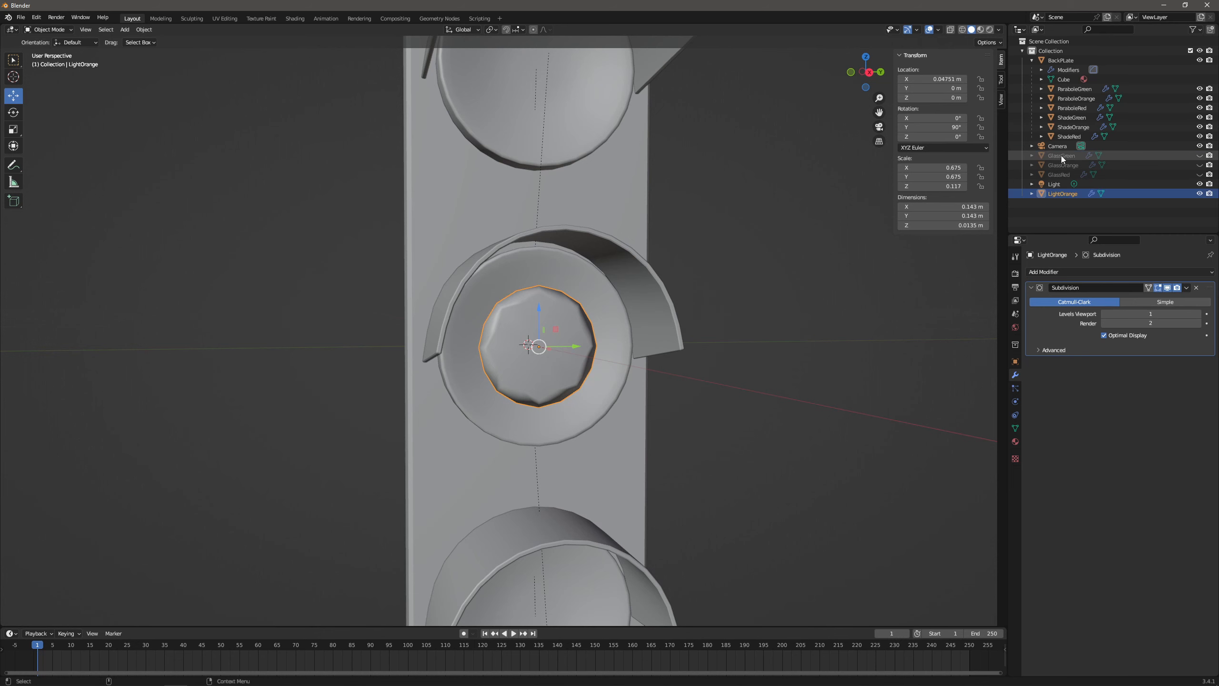
Duplicate the LightOrange disc in place, rename the copy LightRed and set its Z location to 0.325 m.
middle_drag(760, 259, 696, 284)
key(shift+d)
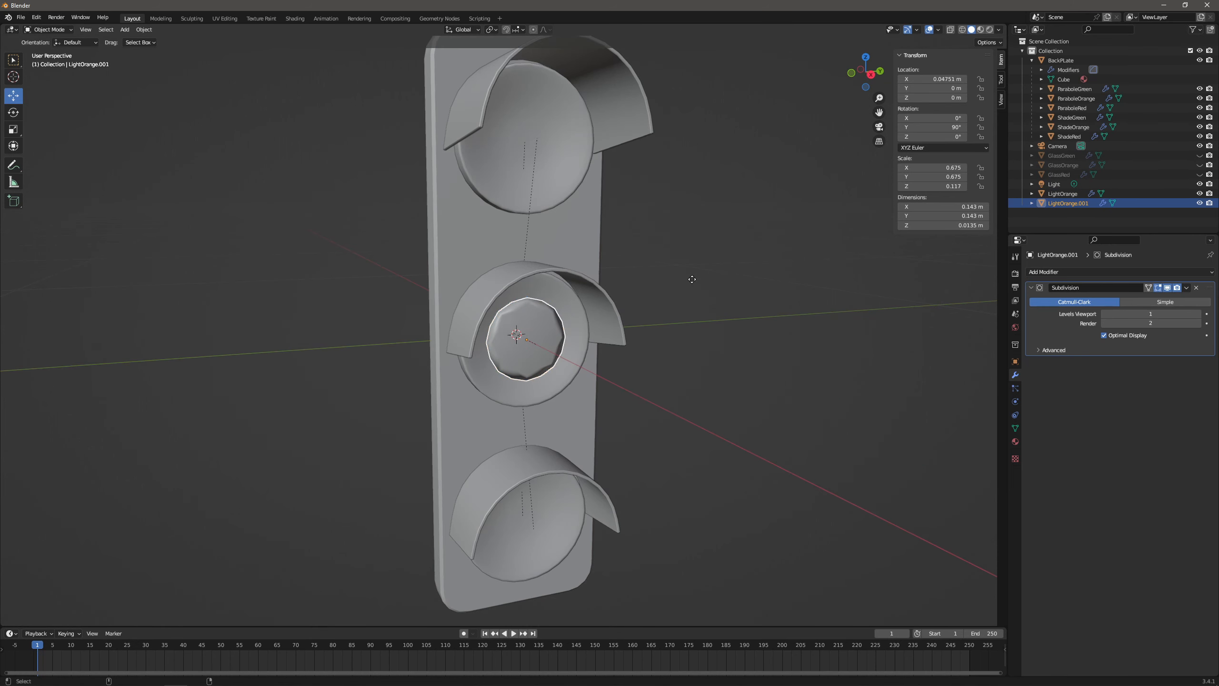
key(Escape)
double_click(1062, 201)
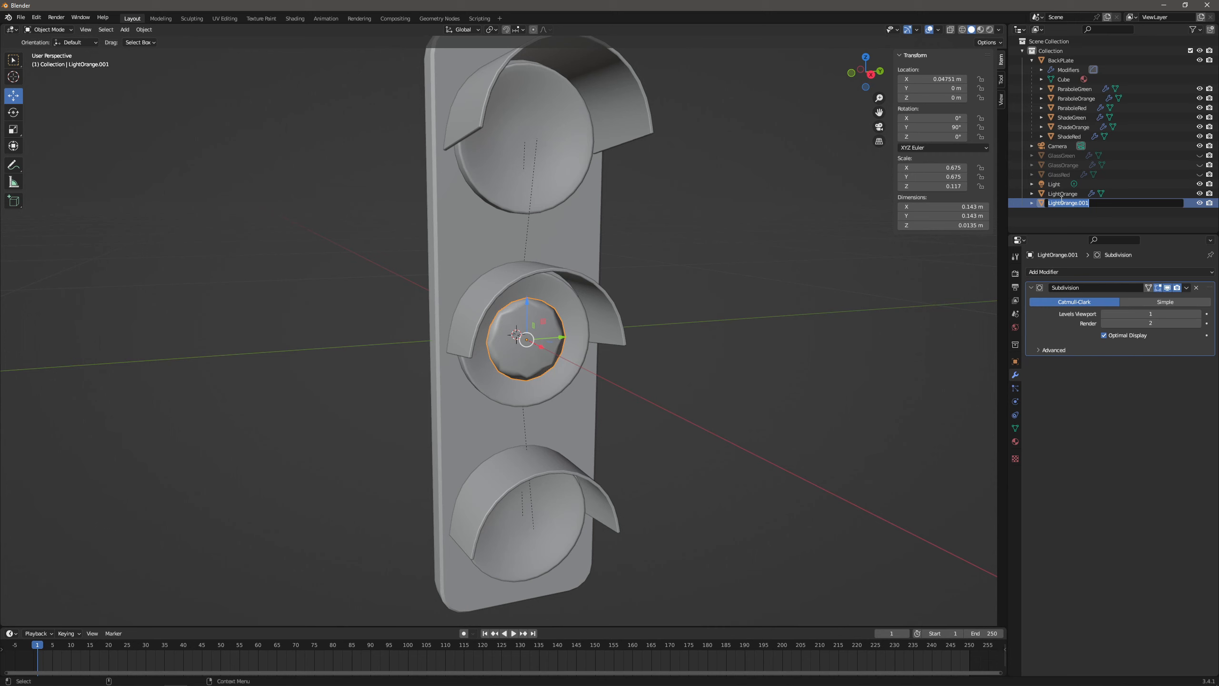
text(LightRed)
key(Return)
click(948, 97)
text(0.325)
key(Return)
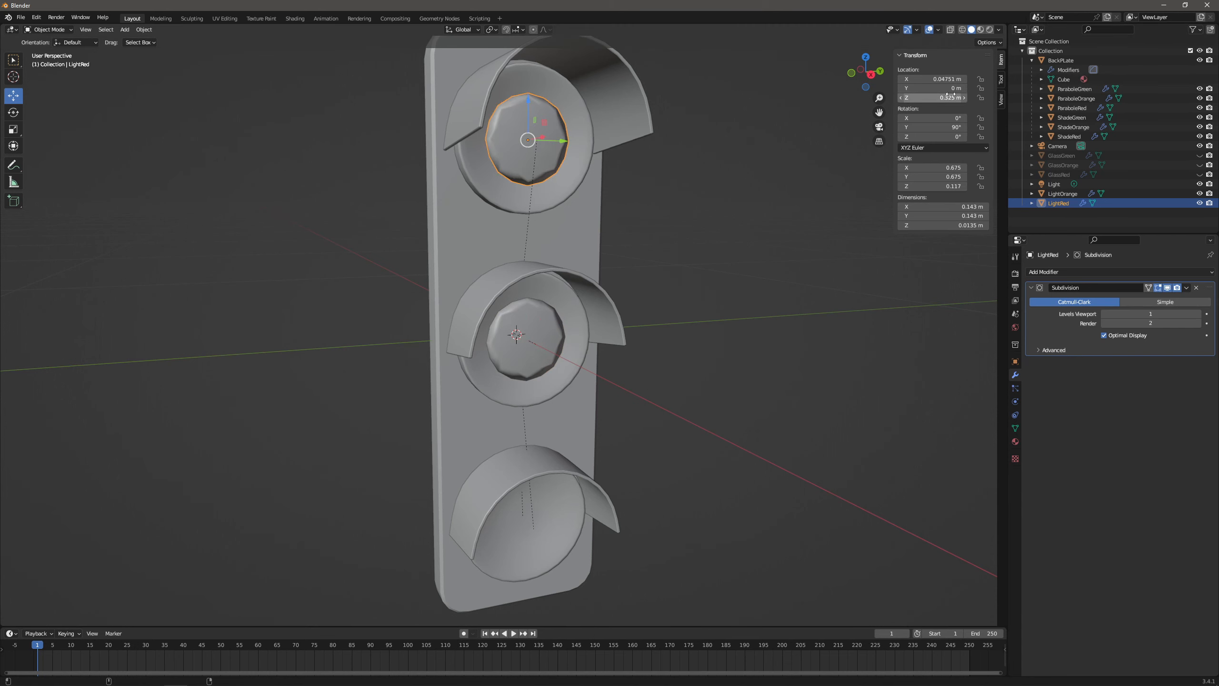
Duplicate the LightRed disc in place, rename the copy LightGreen and set its Z location to -0.325 m.
key(shift+d)
key(Escape)
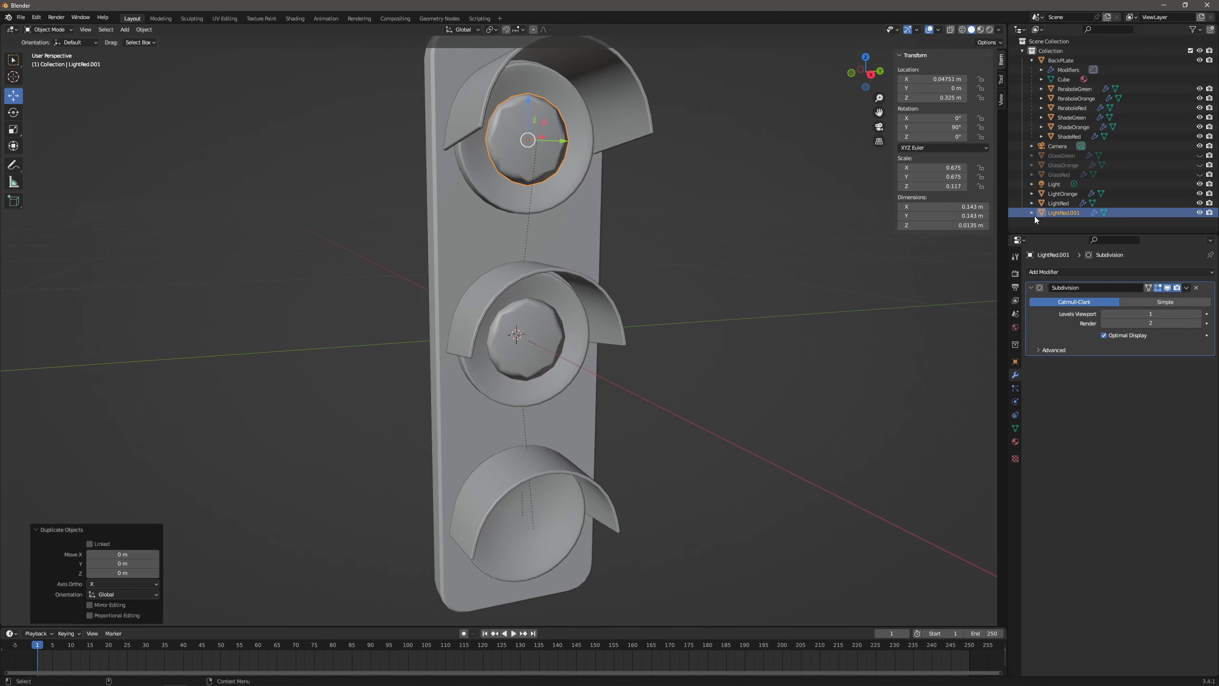
double_click(1064, 217)
text(Ligh)
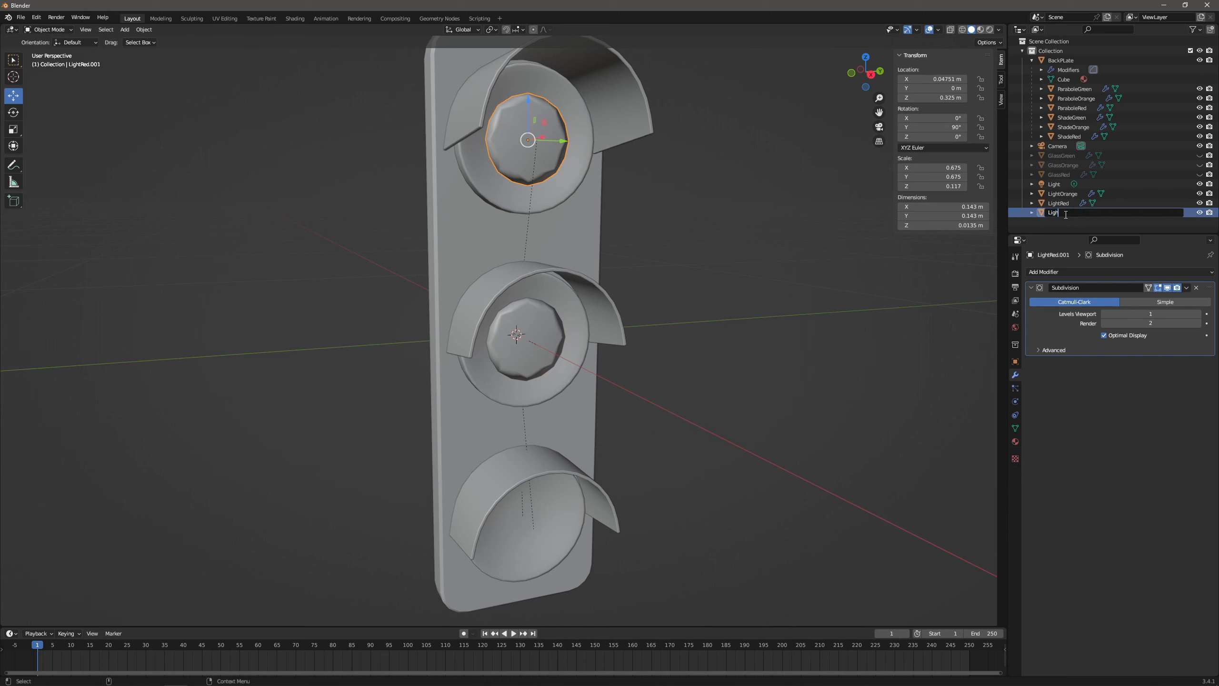
key(BackSpace)
text(Green)
key(Return)
click(946, 98)
text(-0.325)
key(Return)
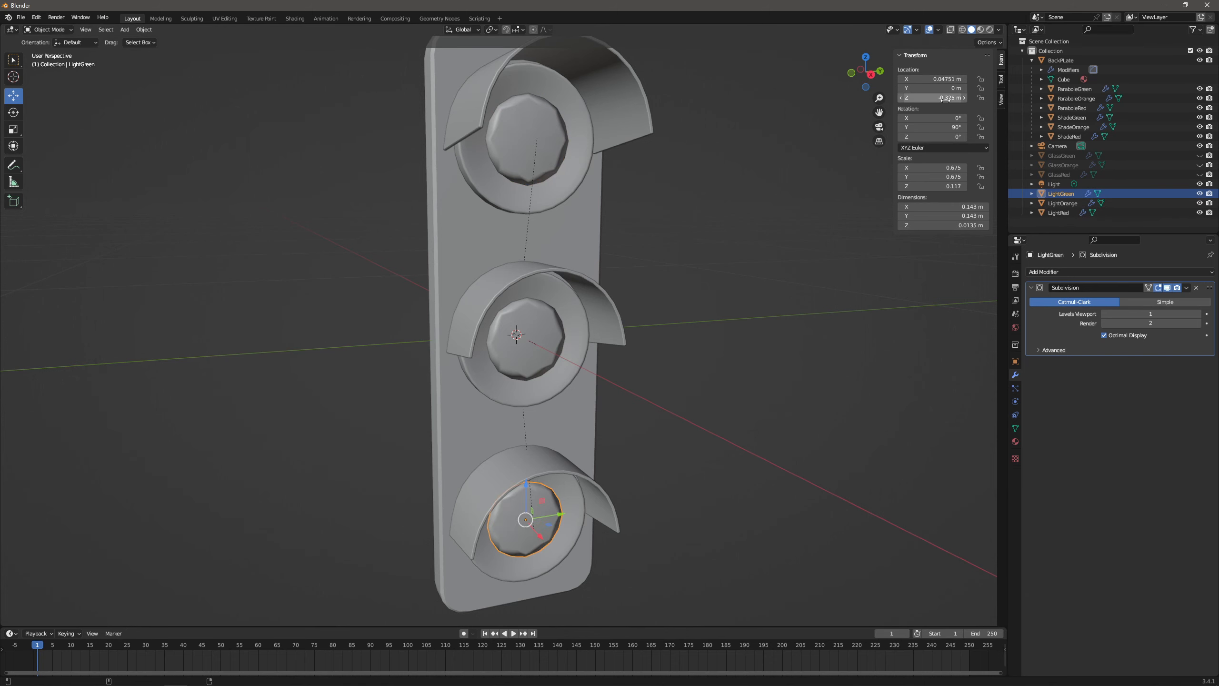
Parent the LightGreen disc to the ParaboleGreen reflector using the Object option.
middle_drag(714, 417, 578, 539)
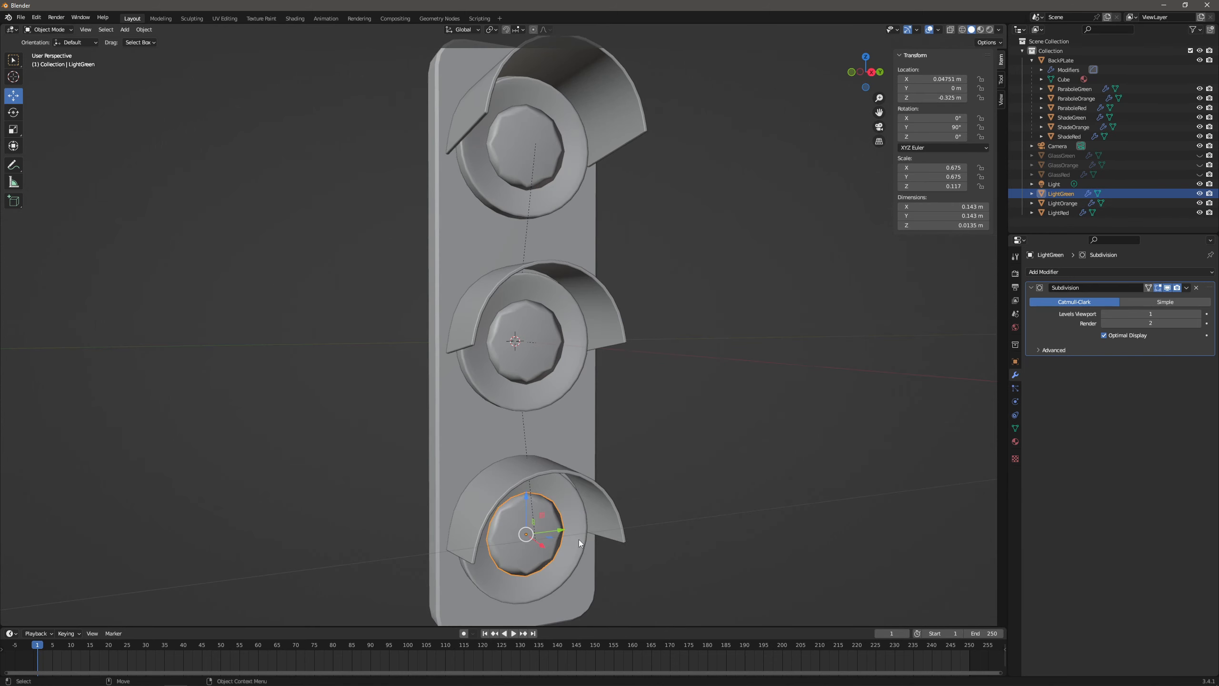
shift+click(573, 494)
key(ctrl+p)
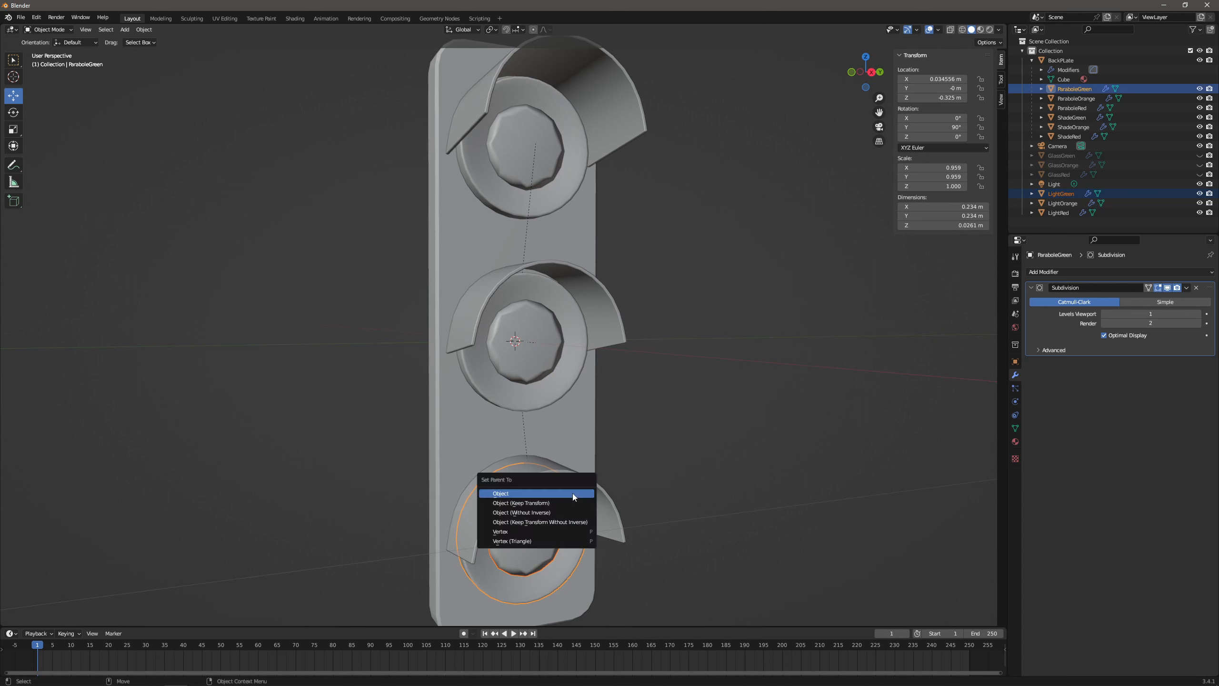
click(572, 494)
Parent the LightOrange disc to the ParaboleOrange reflector using the Object option.
click(578, 325)
shift+click(575, 323)
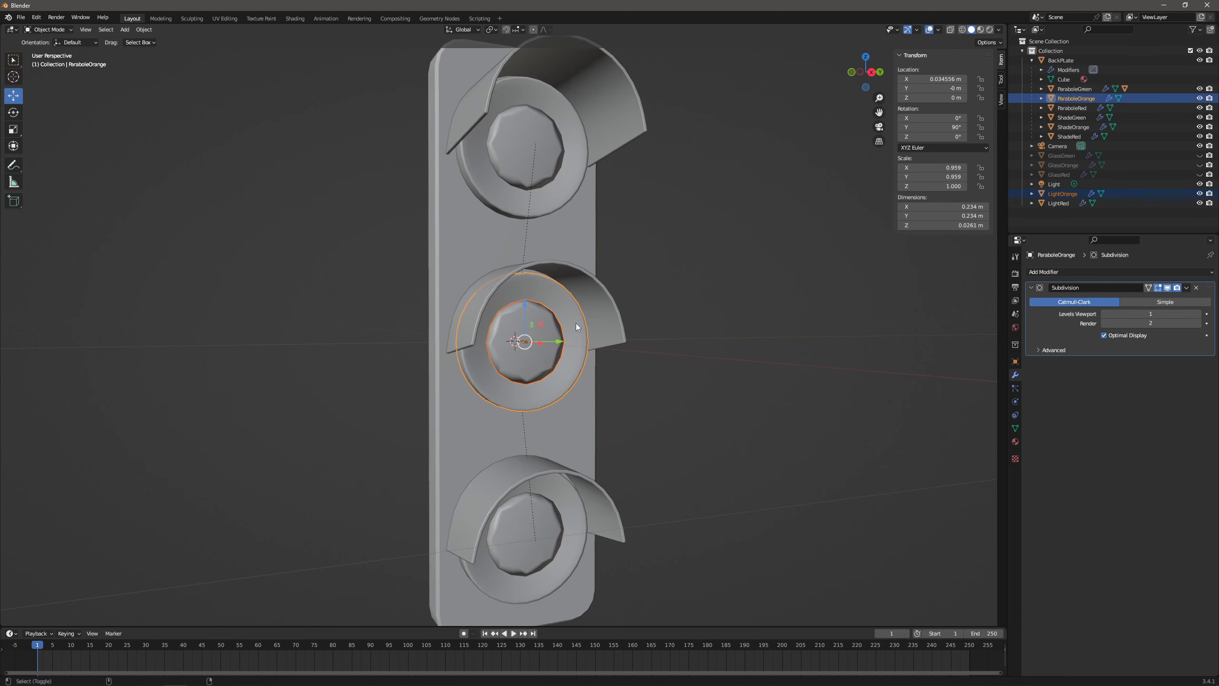
key(ctrl+p)
click(575, 323)
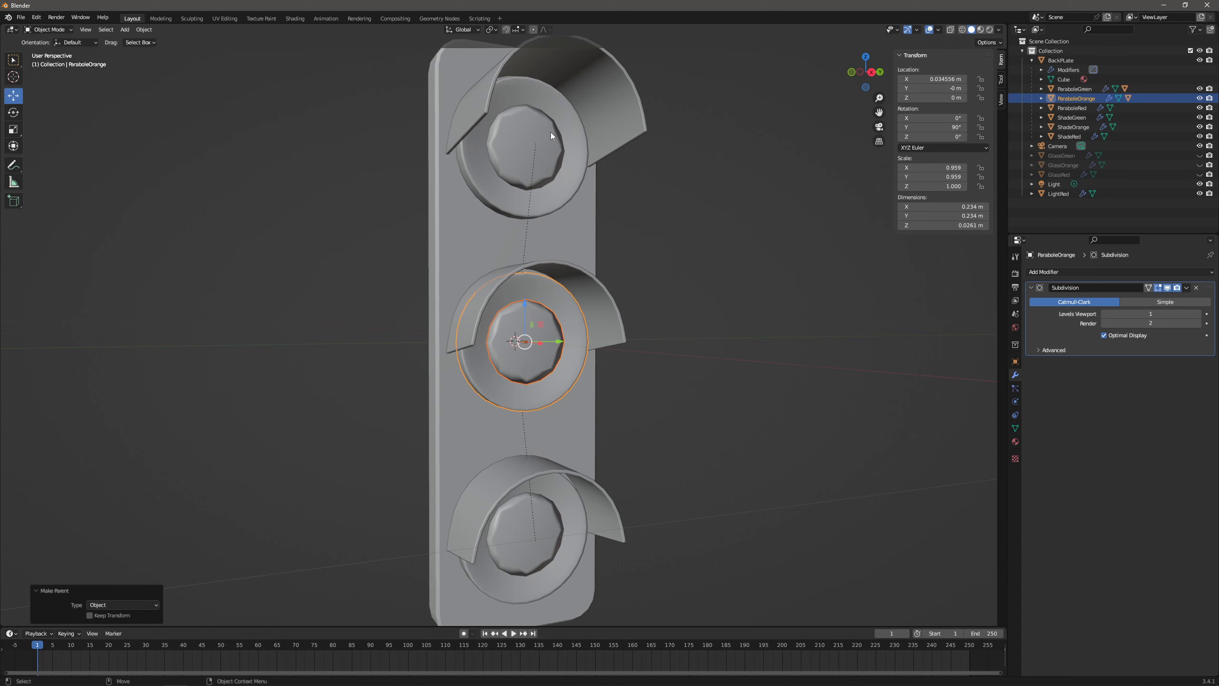
Parent the LightRed disc to the ParaboleRed reflector using the Object option.
click(573, 126)
shift+click(575, 126)
key(ctrl+p)
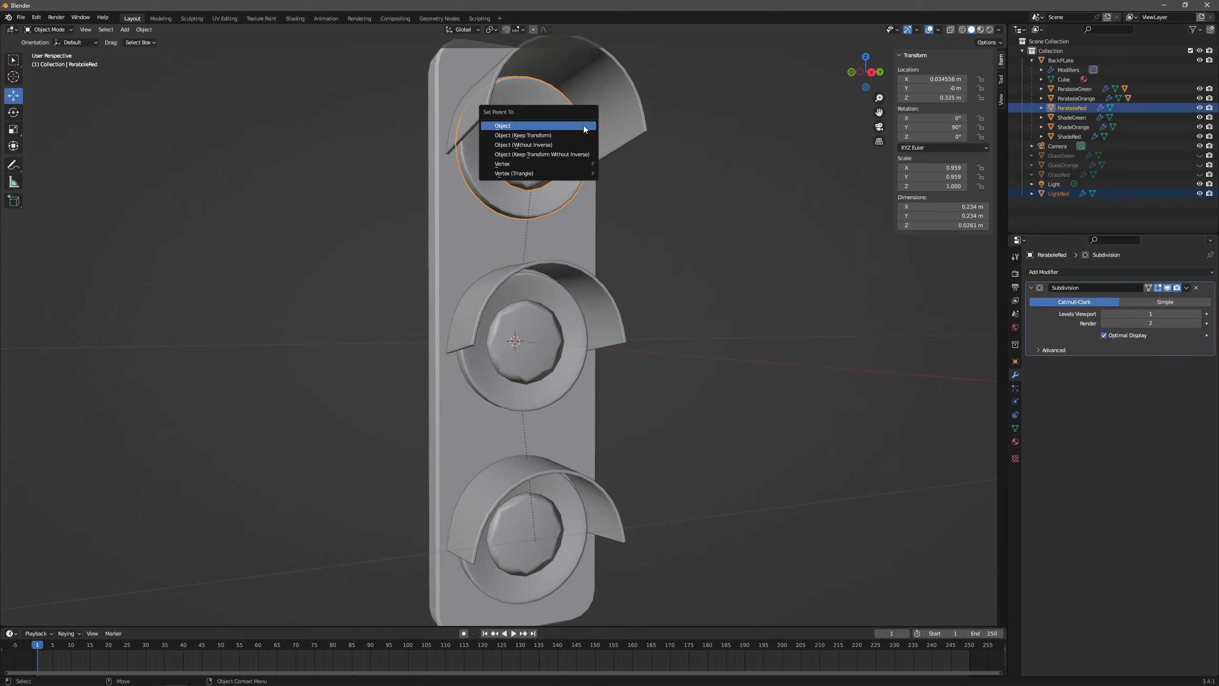
click(584, 126)
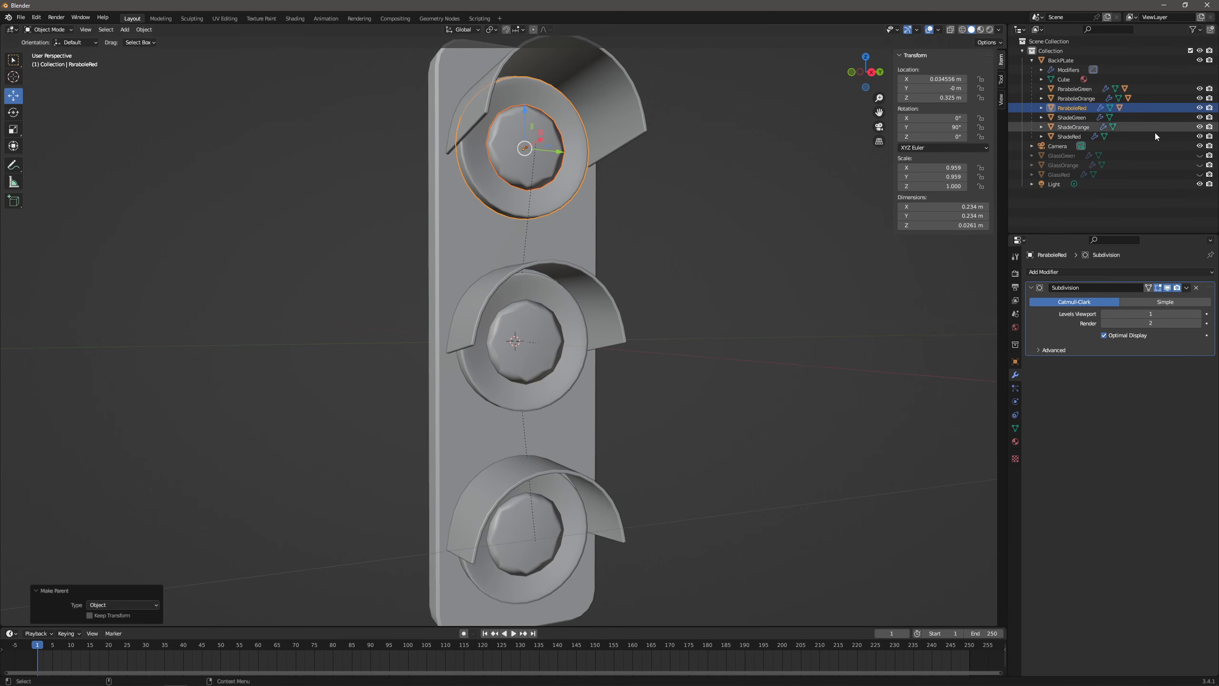
Unhide GlassGreen, GlassOrange and GlassRed in the viewport and clear the selection.
click(1199, 156)
click(1199, 165)
click(1200, 175)
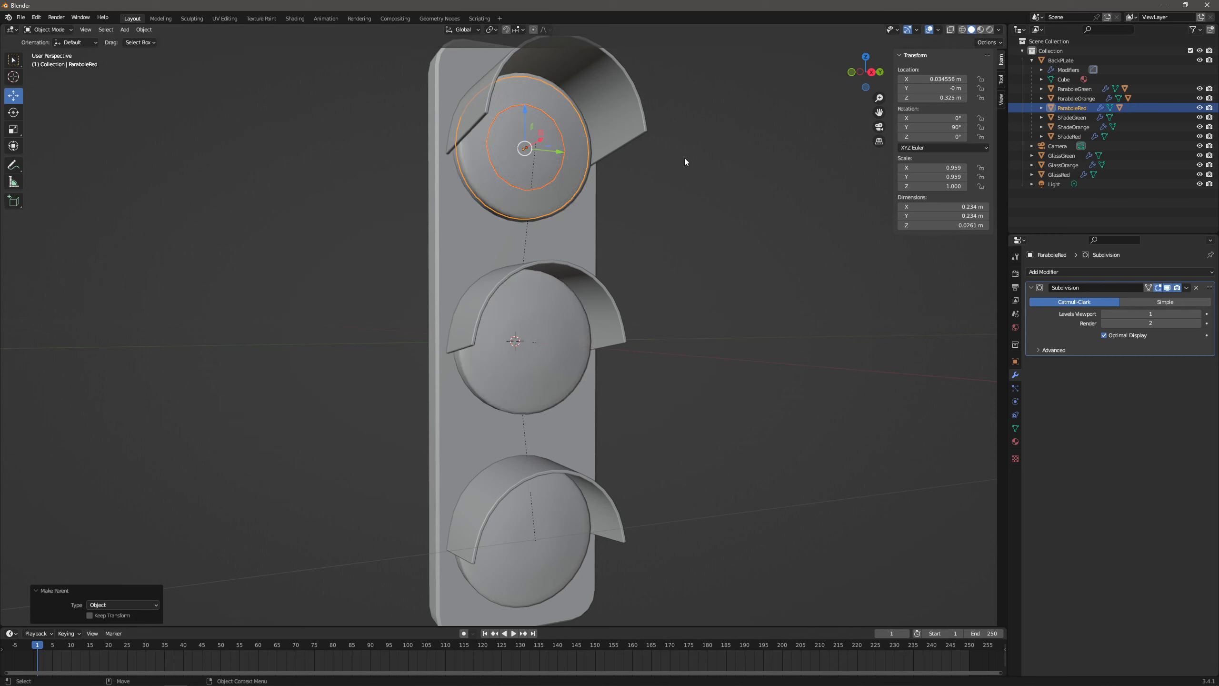
click(710, 200)
Parent GlassRed to the ParaboleRed reflector using the Object option and check the reflector's child objects.
click(551, 175)
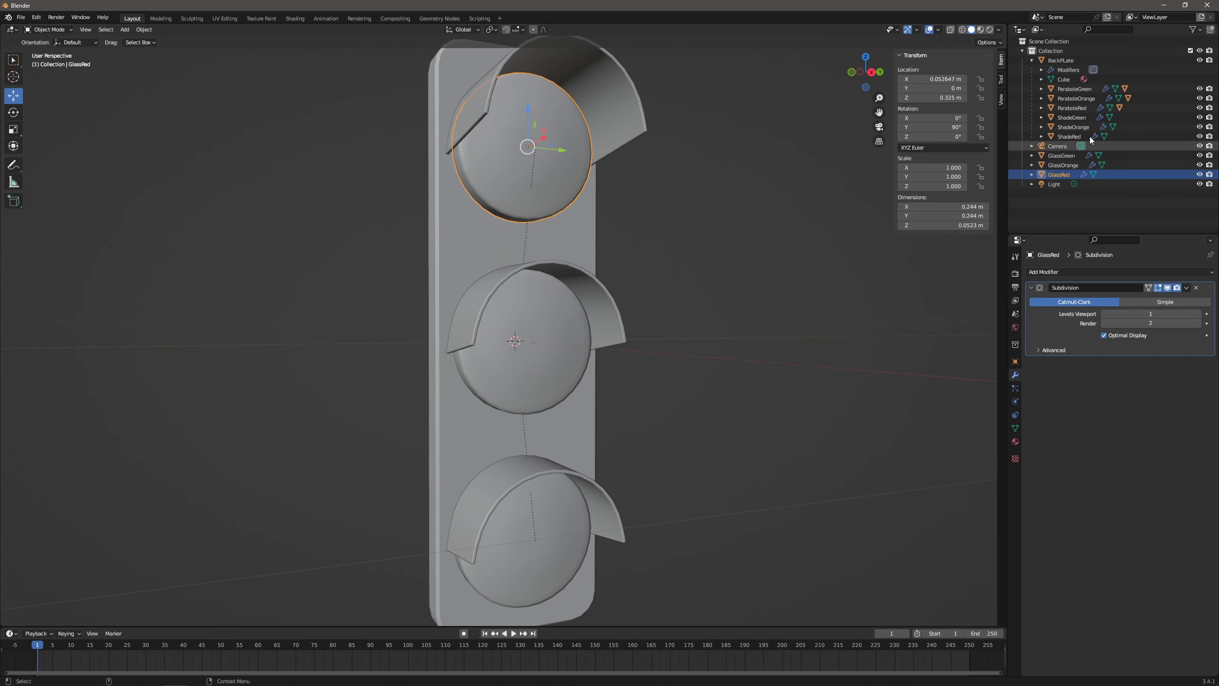
ctrl+click(1075, 109)
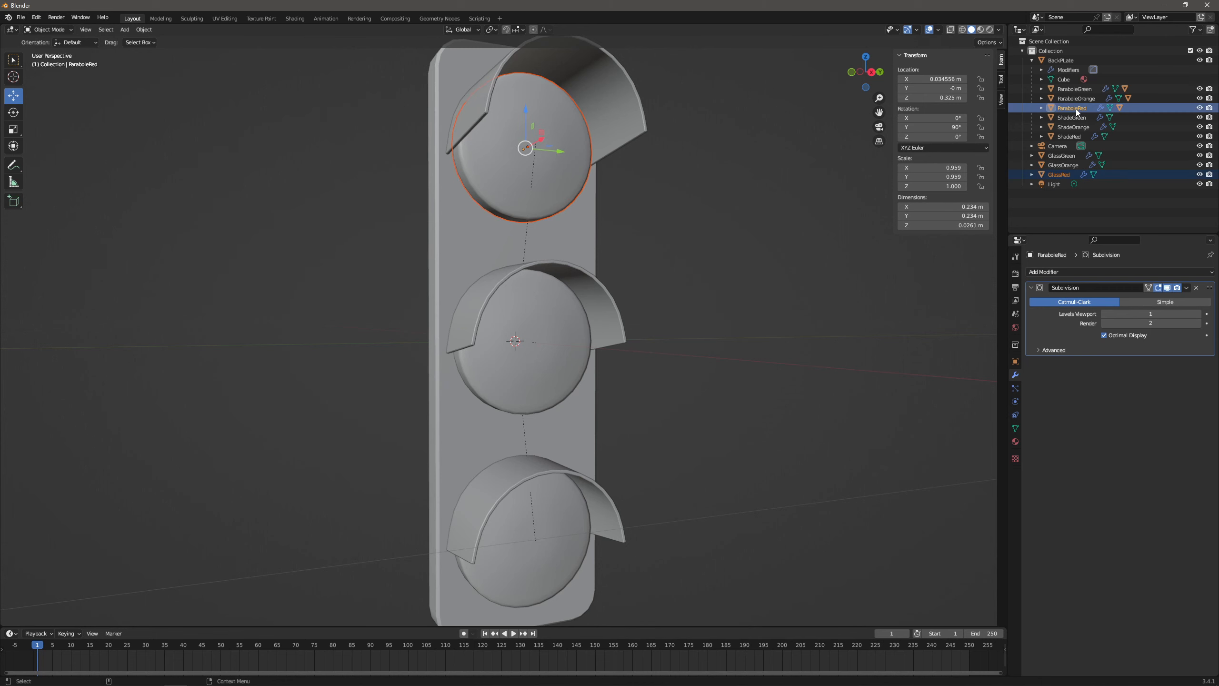
key(ctrl+p)
click(668, 178)
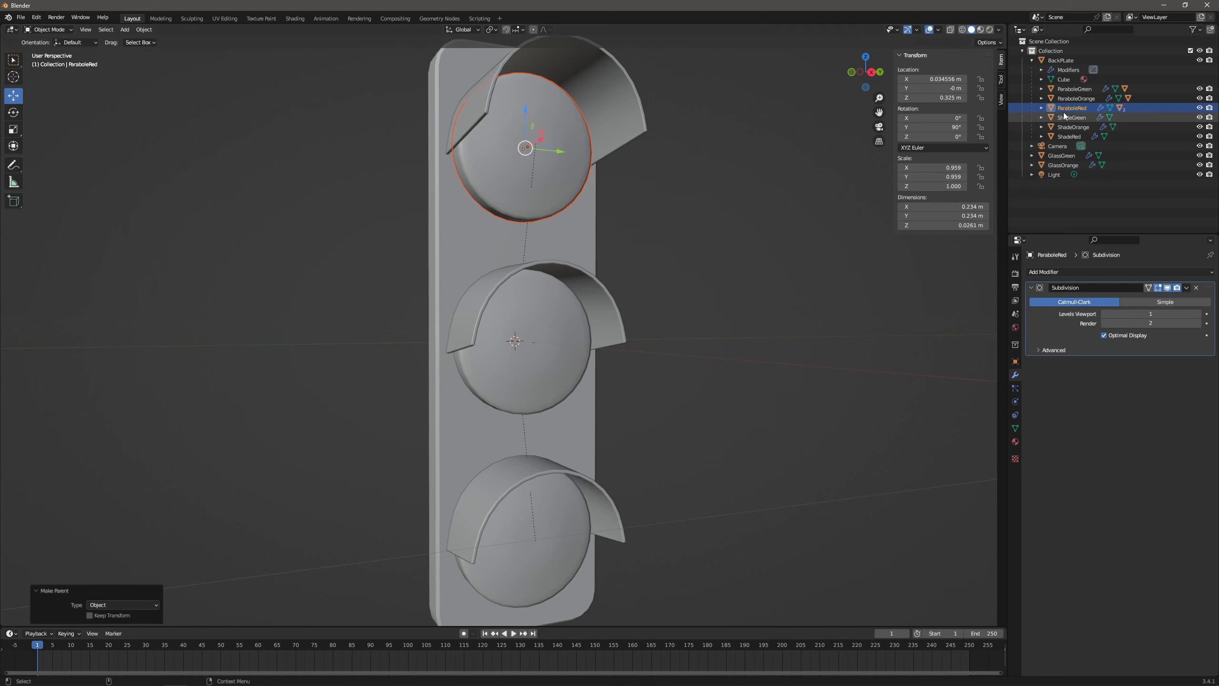
click(1041, 108)
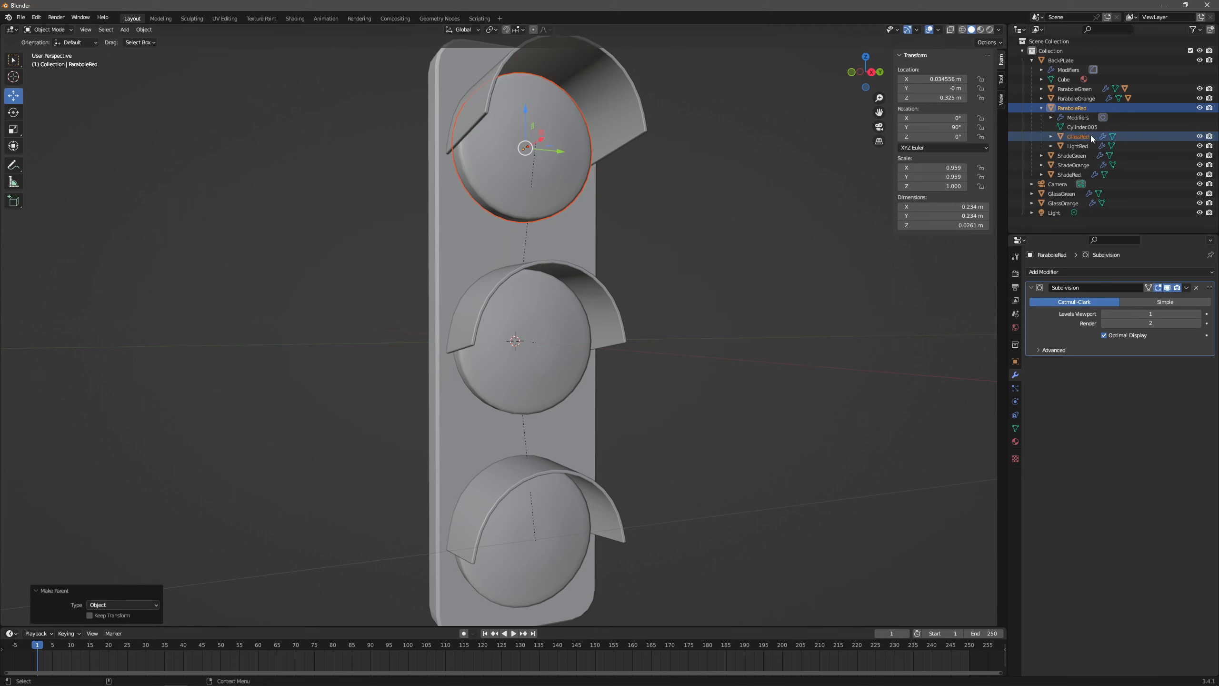
click(1041, 108)
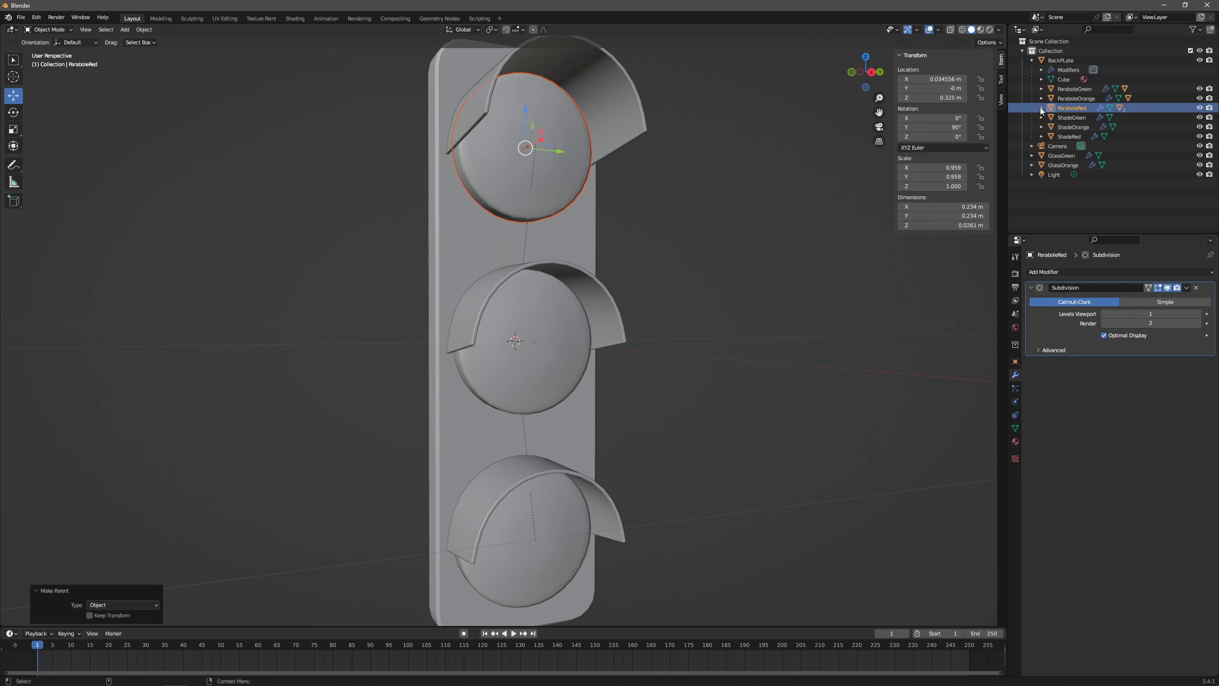
Parent GlassGreen to the ParaboleGreen reflector using the Object option.
click(1062, 156)
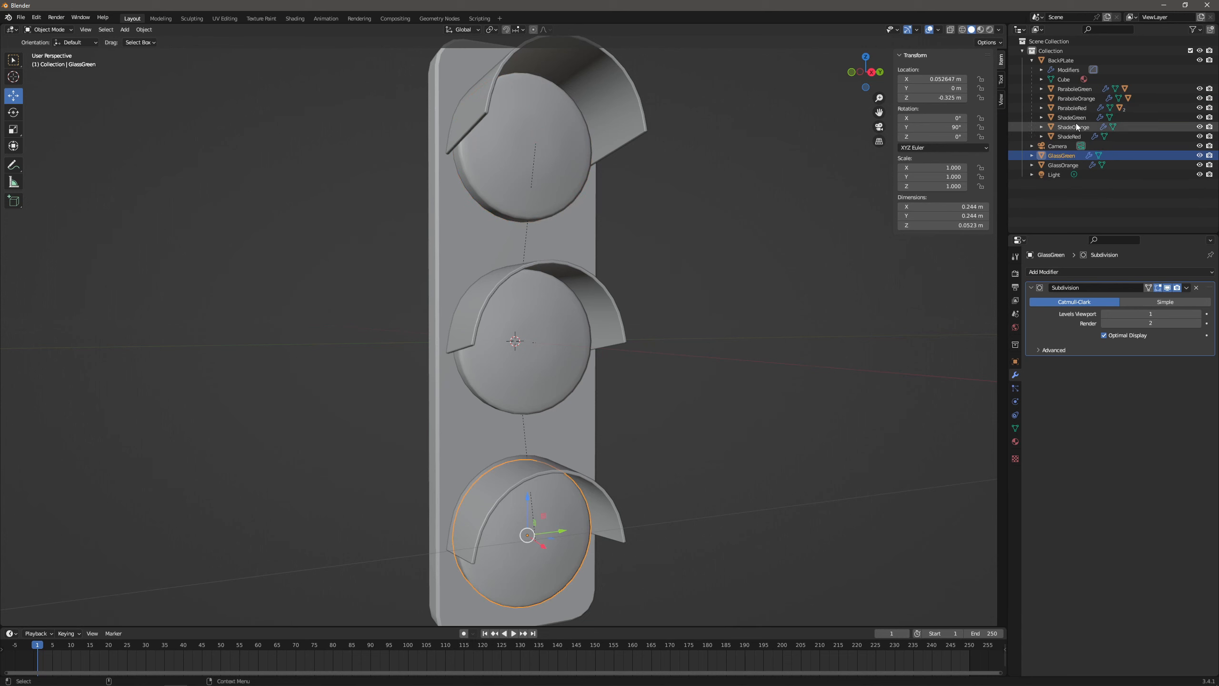
ctrl+click(1073, 90)
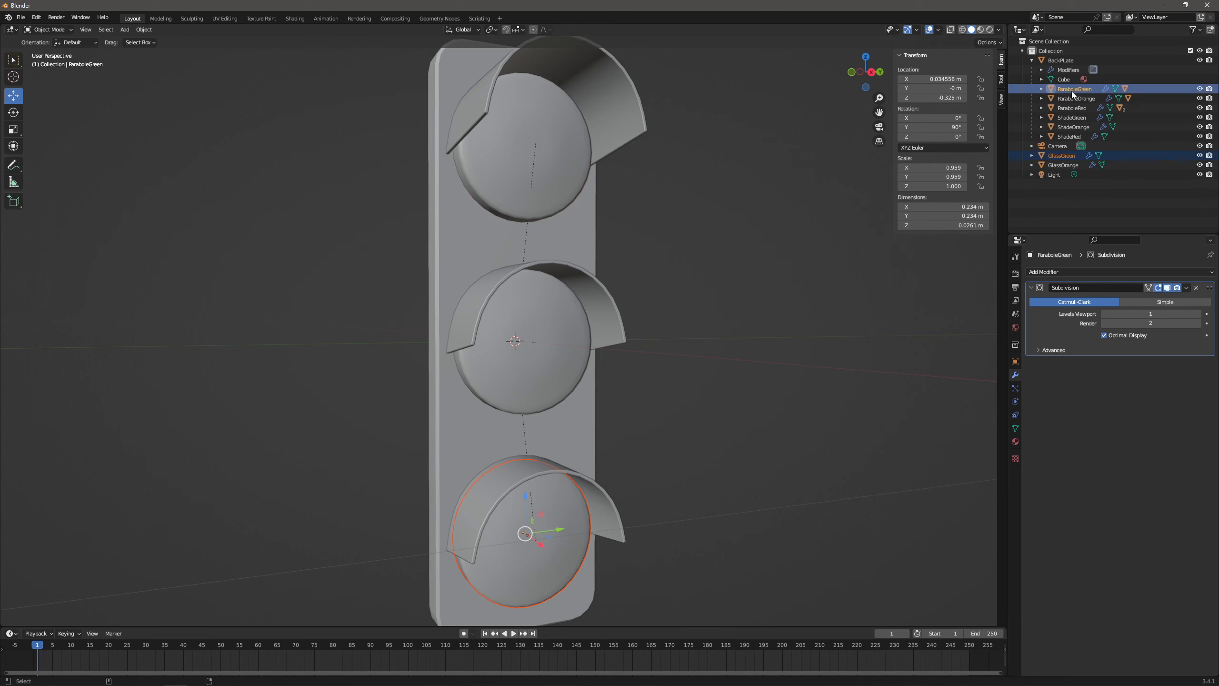
key(ctrl+p)
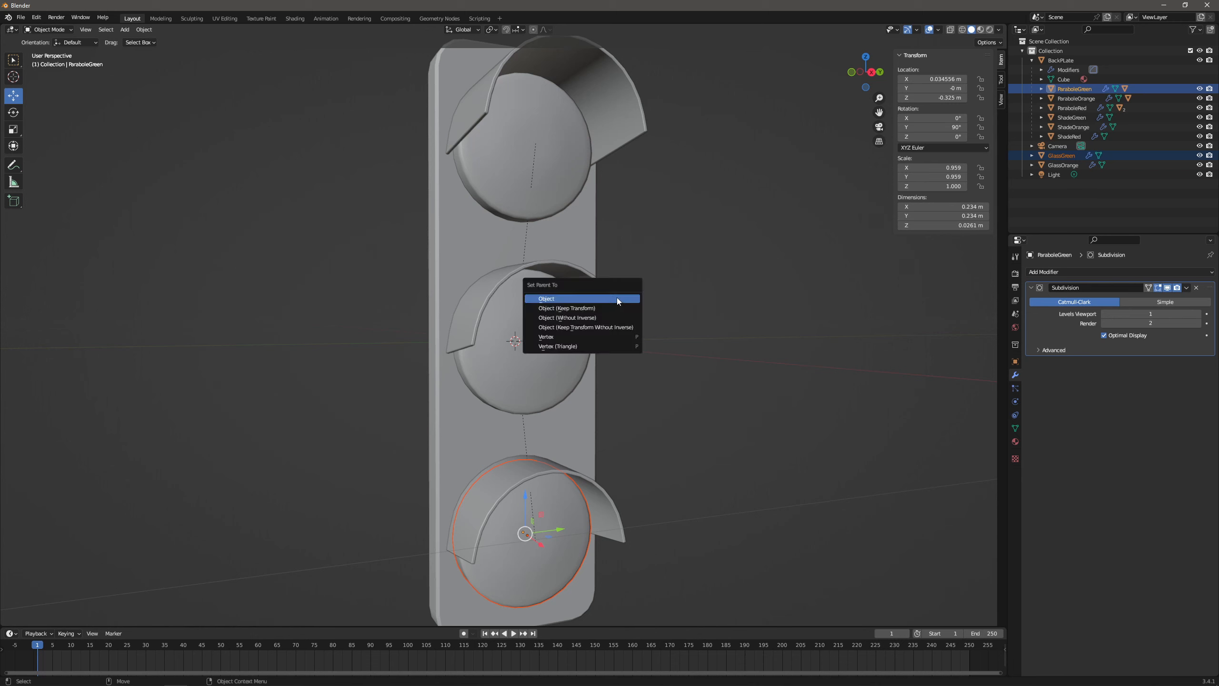
click(617, 297)
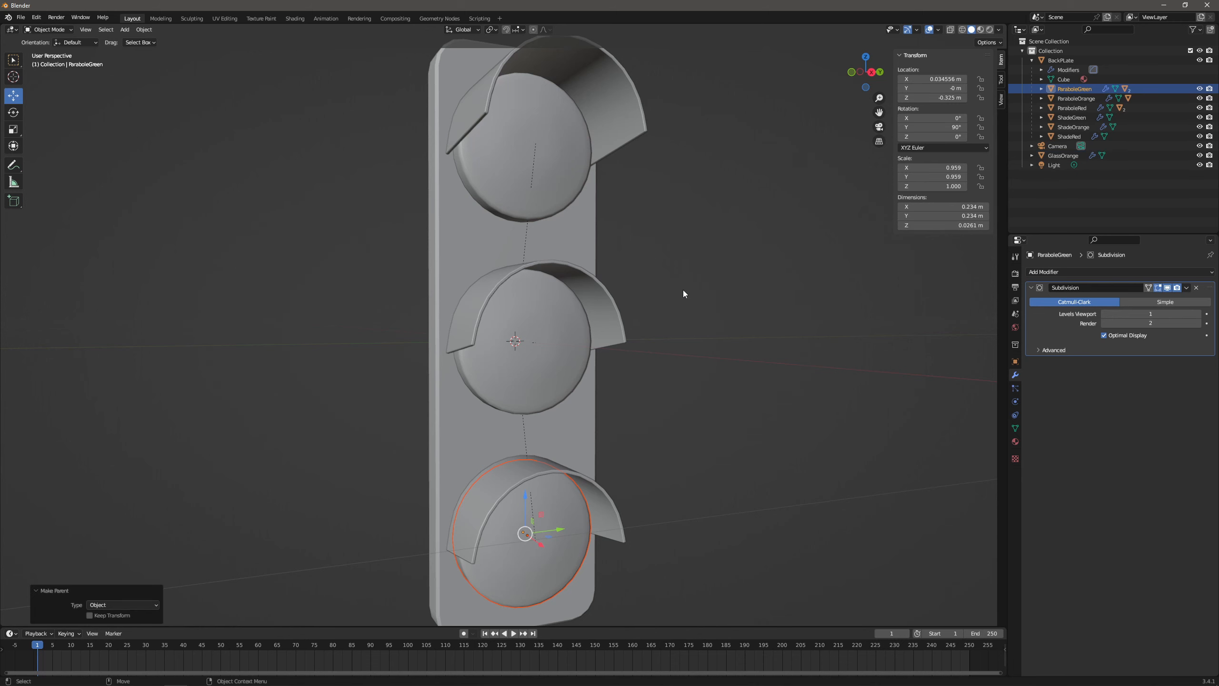
Parent GlassOrange to the ParaboleOrange reflector using the Object option.
click(1069, 157)
ctrl+click(1066, 99)
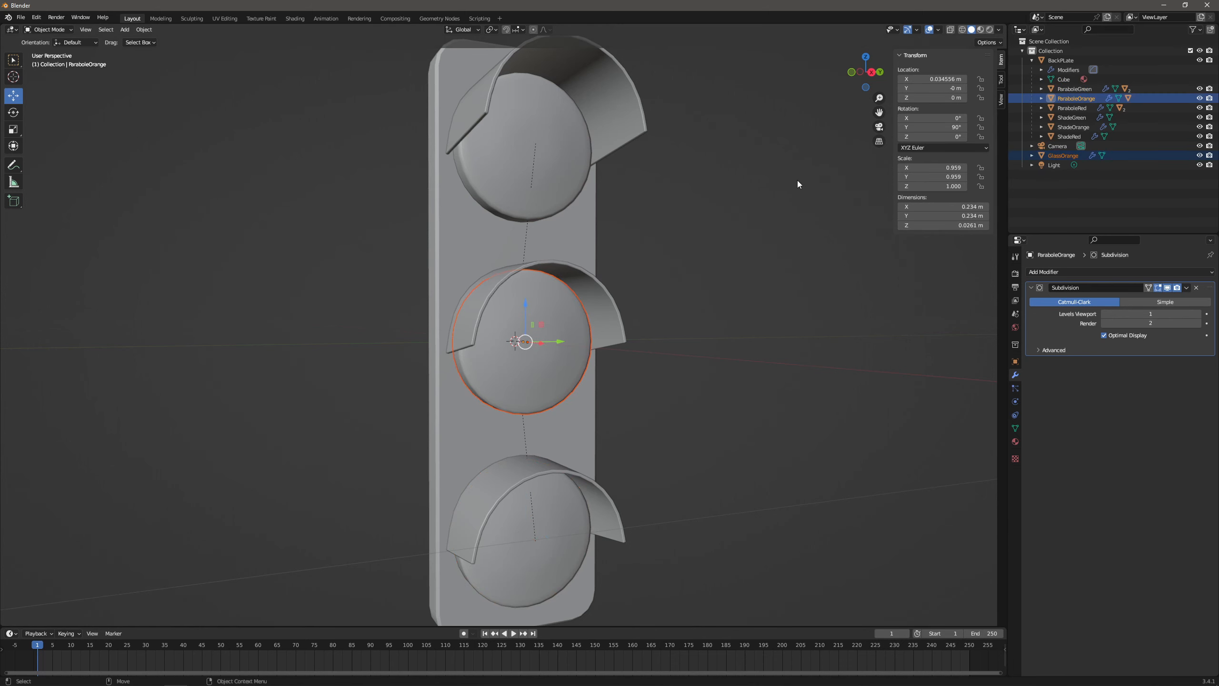
key(ctrl+p)
click(780, 177)
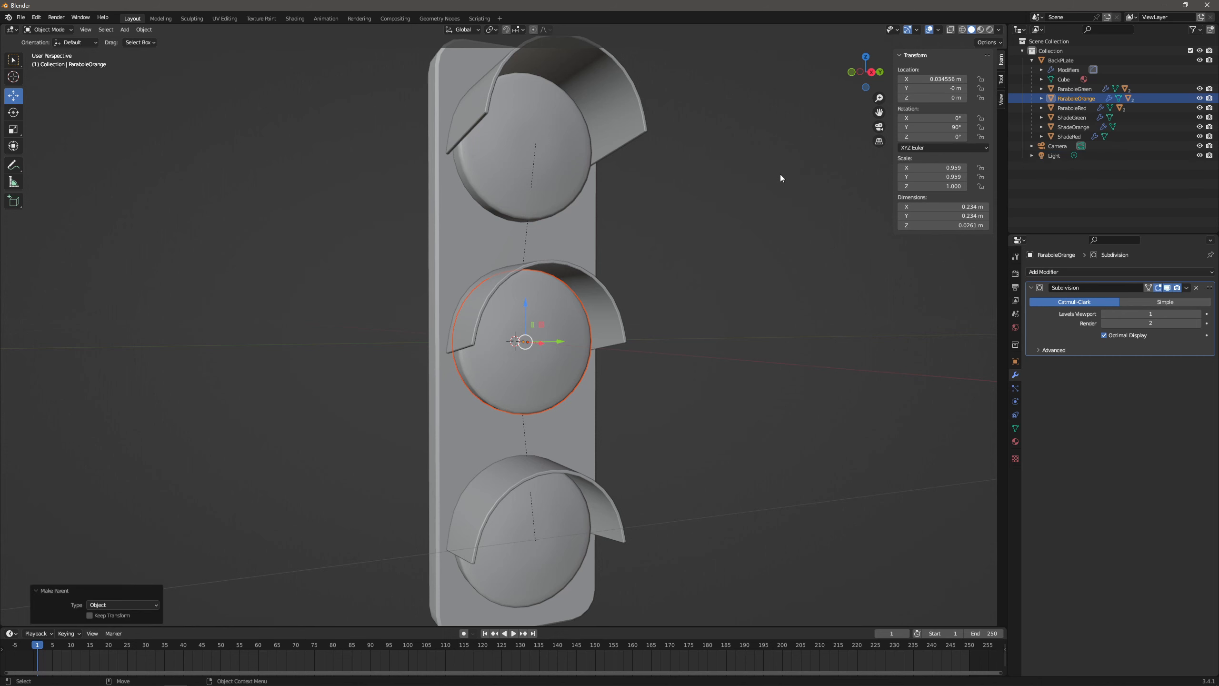
Examine the child objects nested under the orange, green and red reflectors, then deselect everything and review the whole model.
click(1041, 99)
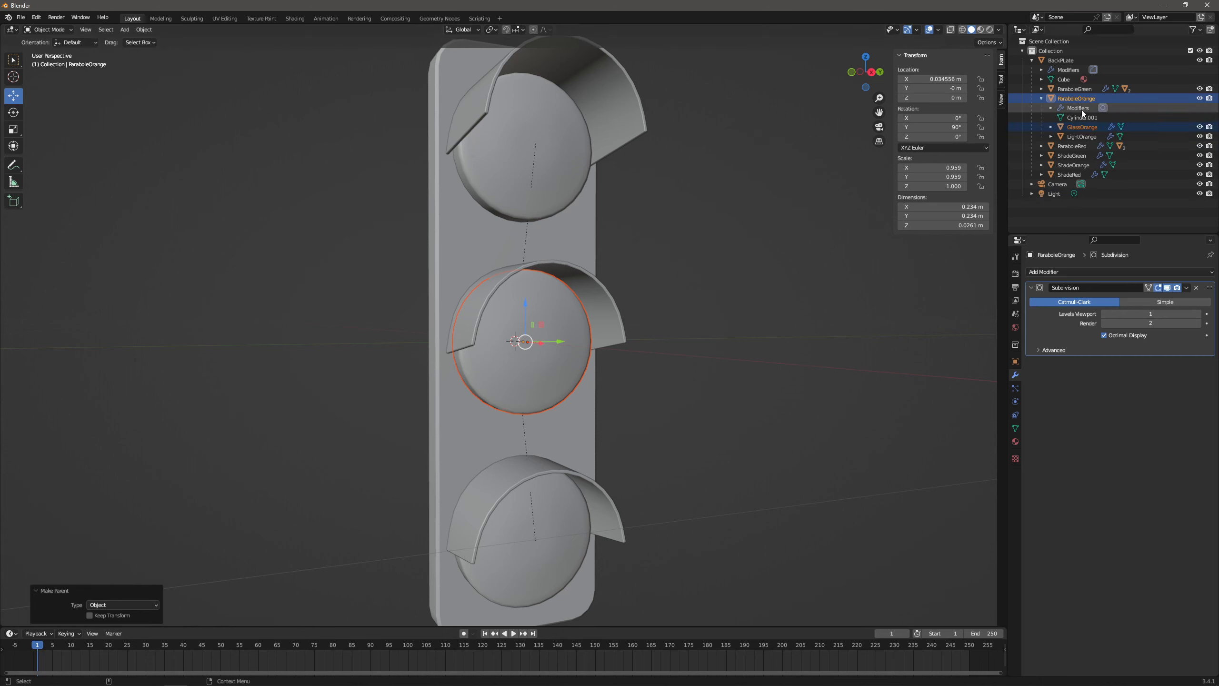
click(1041, 98)
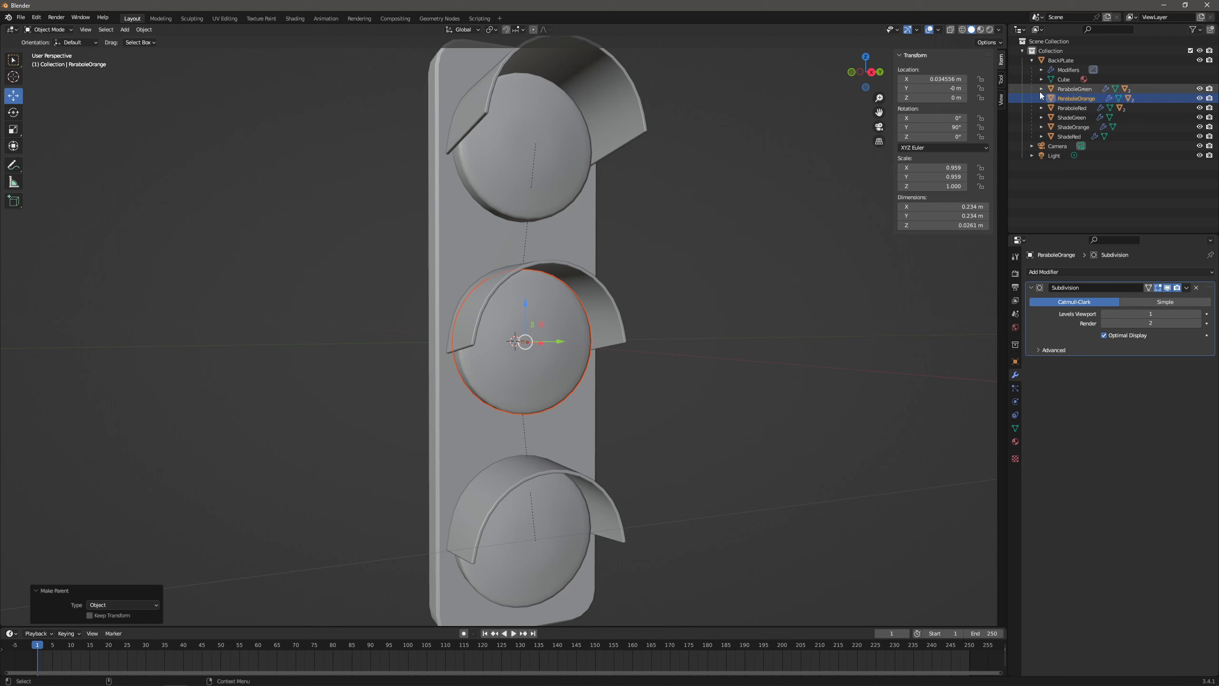
click(1040, 90)
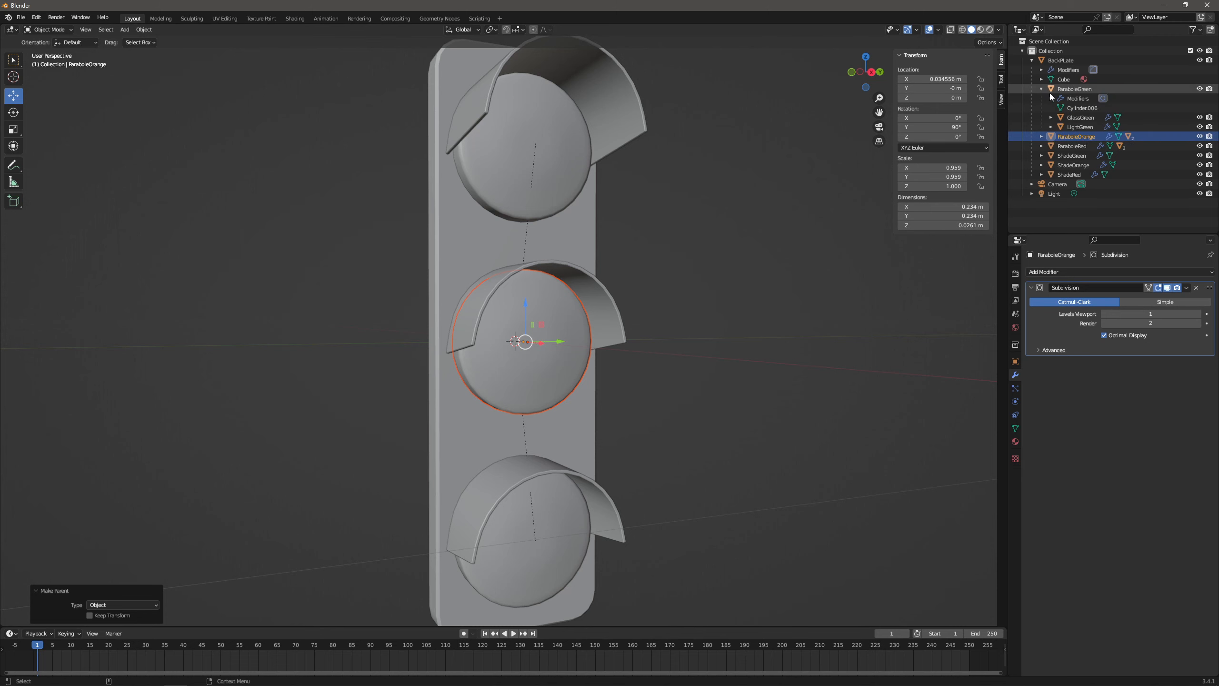
click(1040, 90)
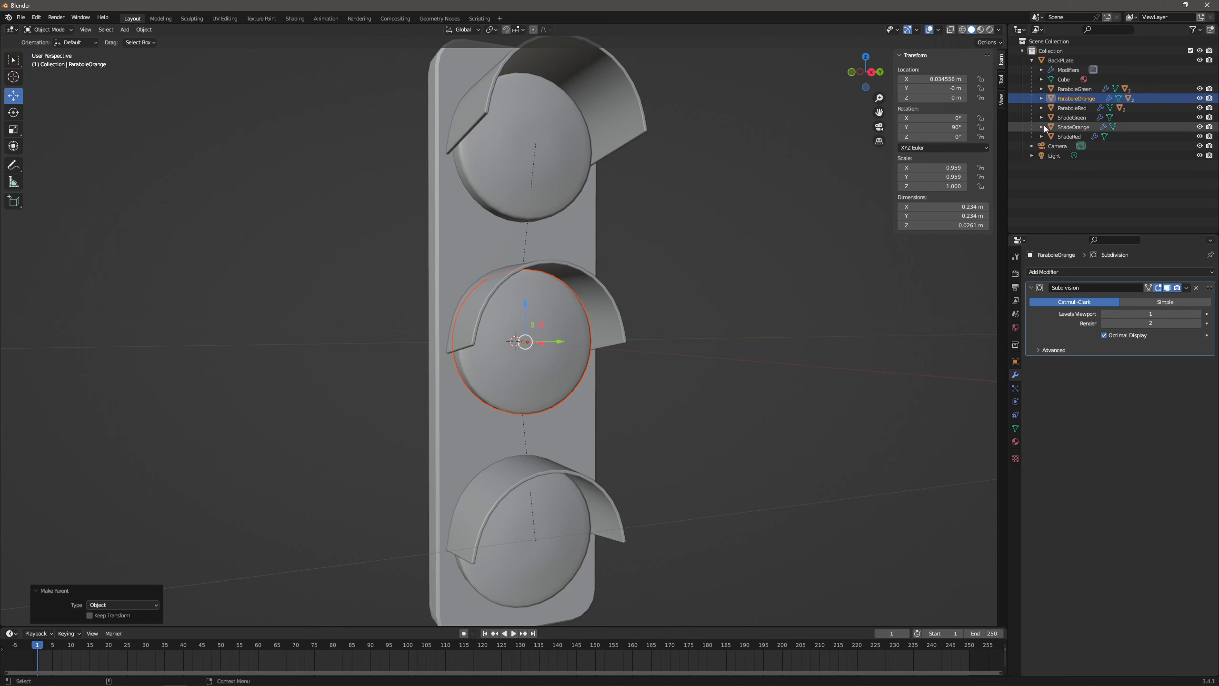
click(1040, 109)
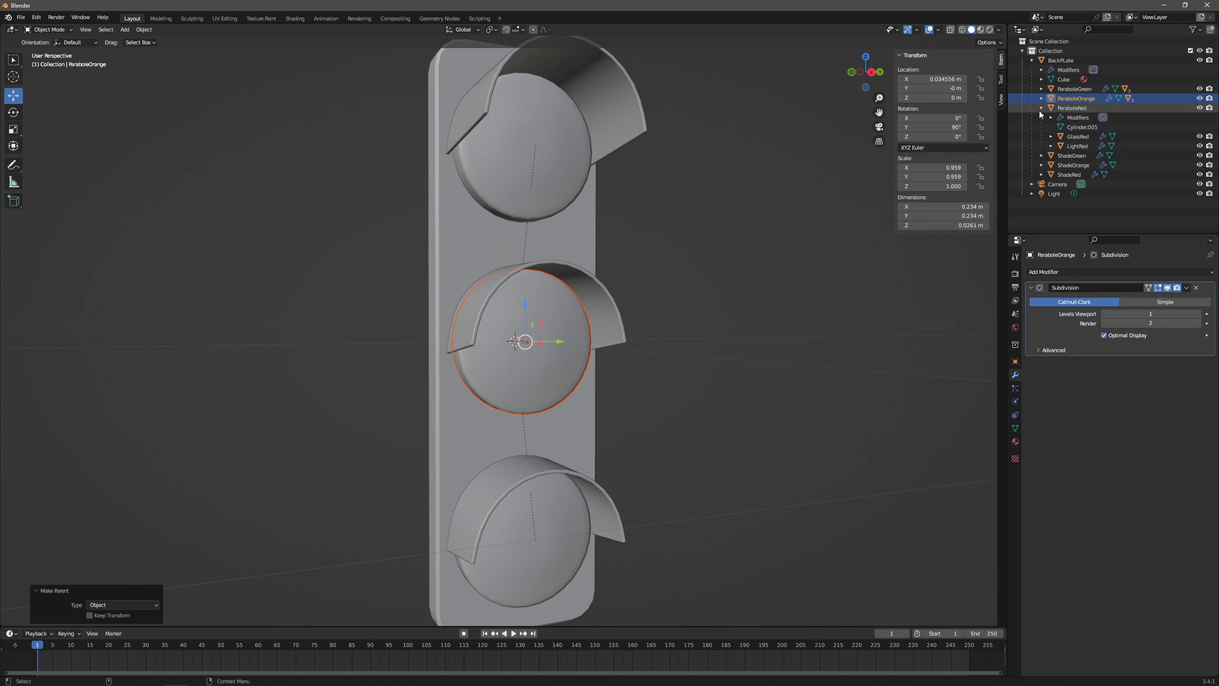
click(1041, 107)
click(704, 211)
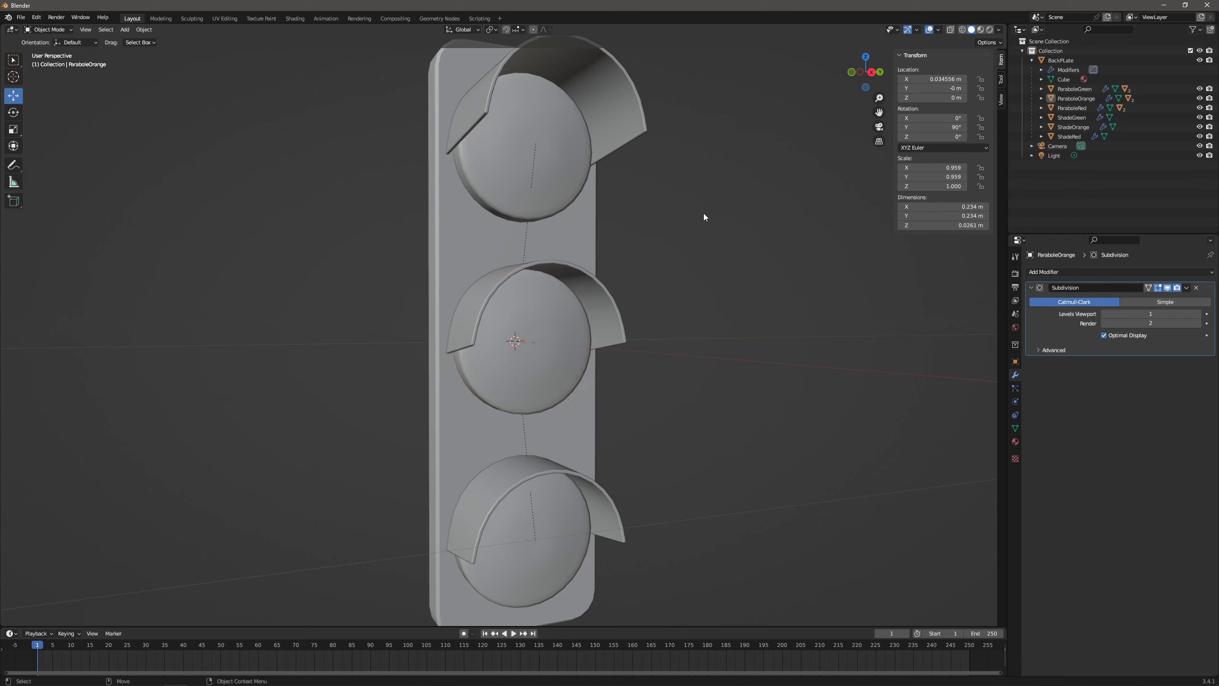
scroll(704, 215, down, 3)
middle_drag(631, 264, 668, 243)
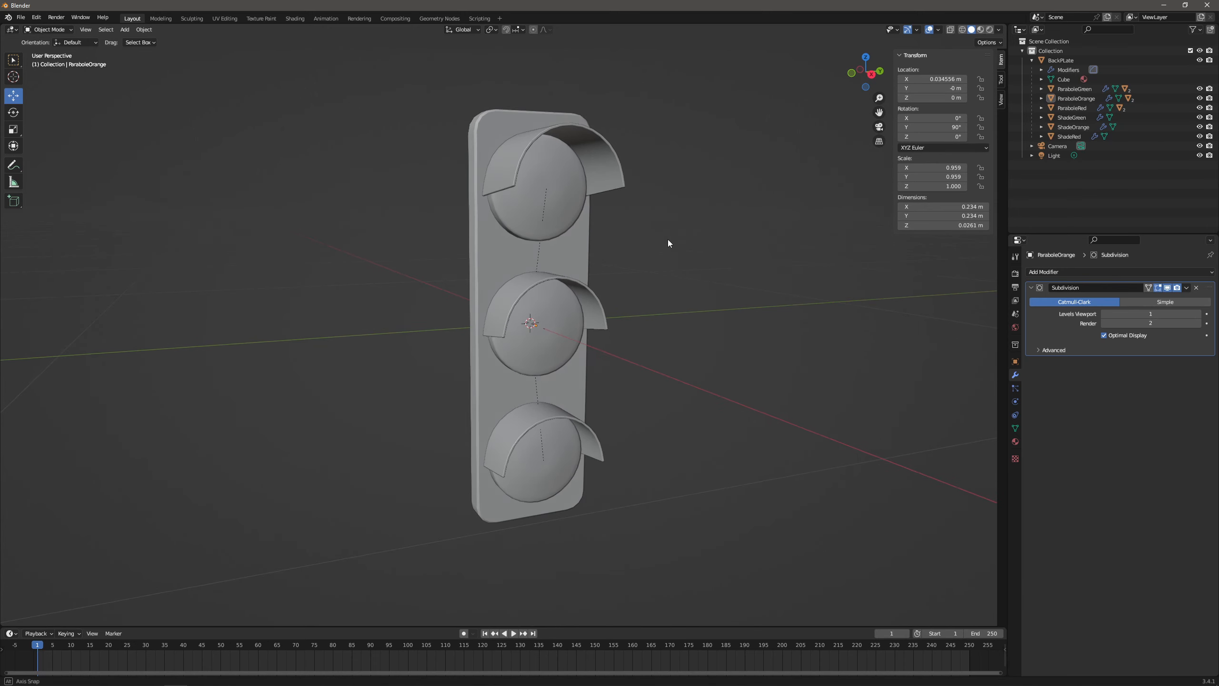
Switch to the Shading workspace and frame the BackPlate in the viewport.
click(295, 18)
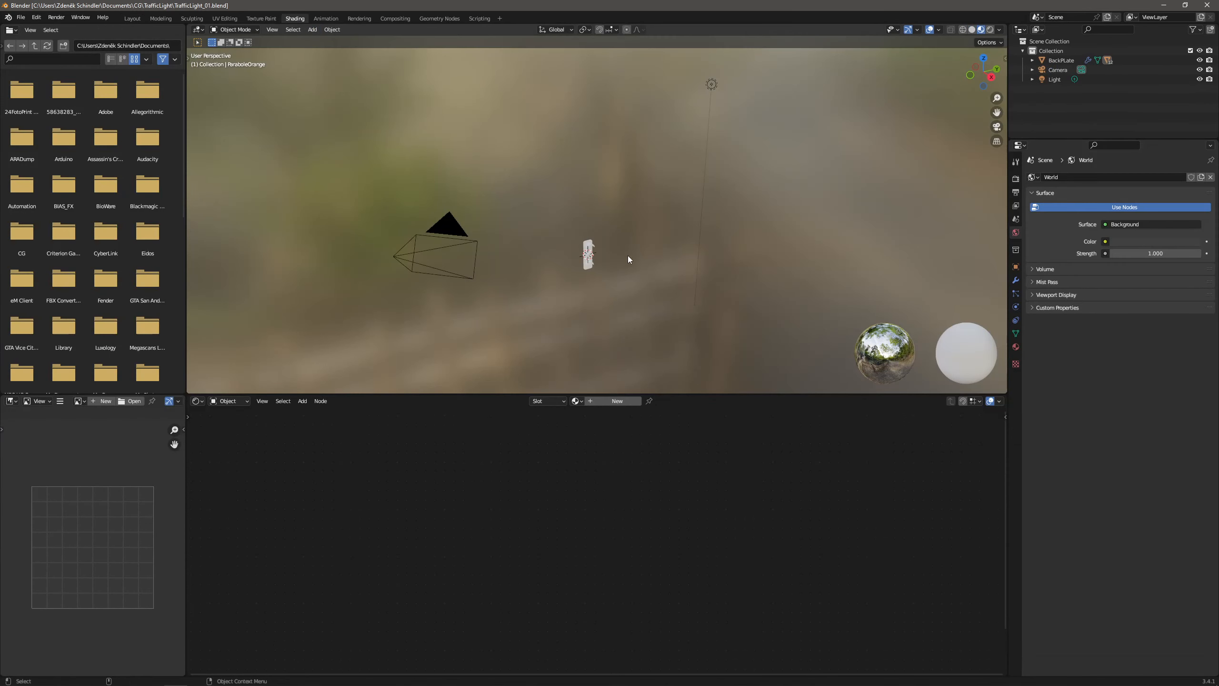
click(590, 245)
key(KP_Decimal)
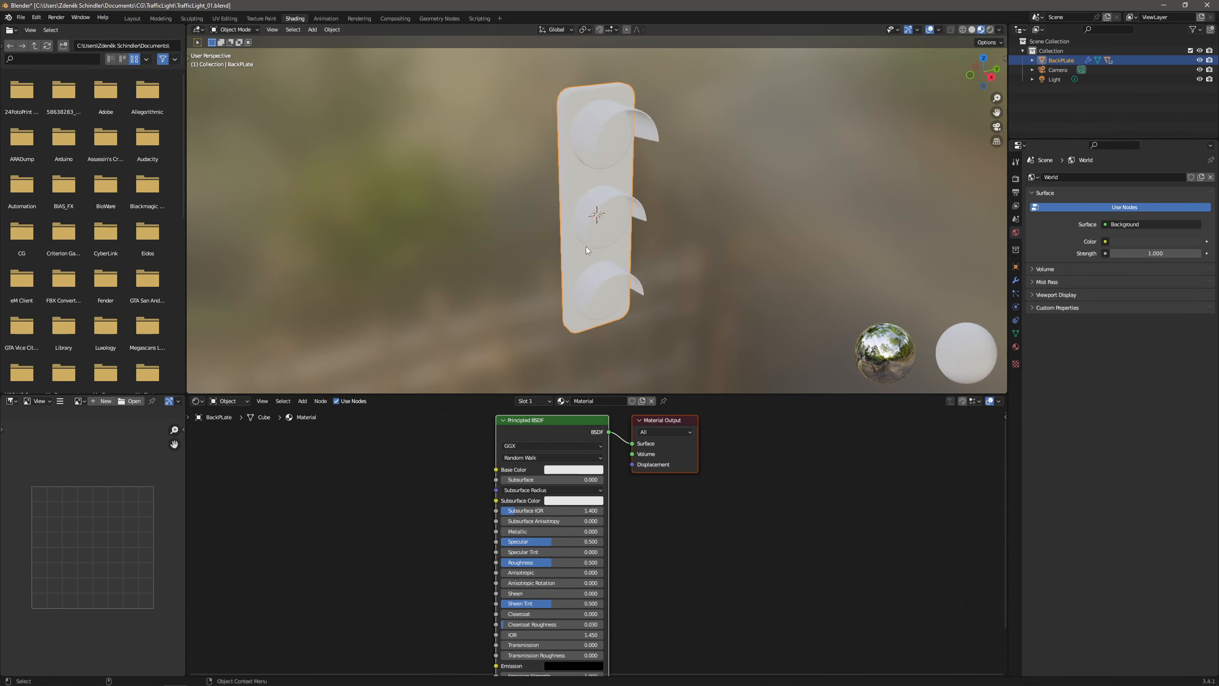
Set the pass index of the GlassRed object to 1 in its relations properties.
middle_drag(583, 225, 601, 154)
click(604, 147)
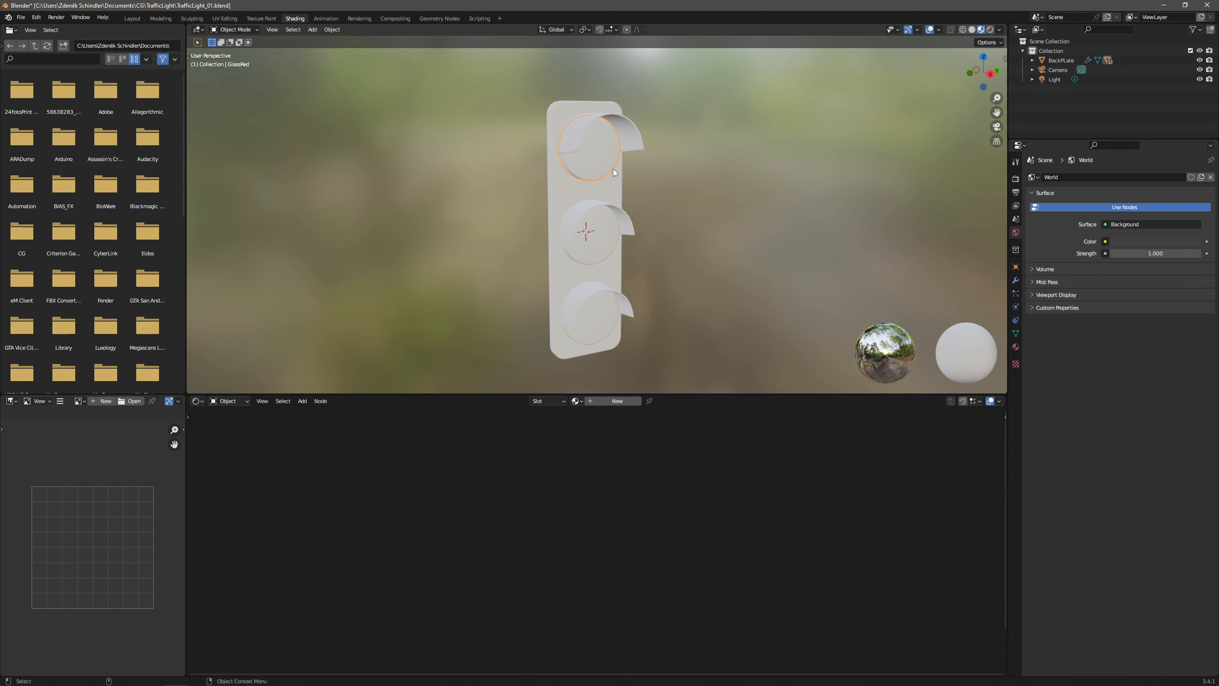
click(1015, 267)
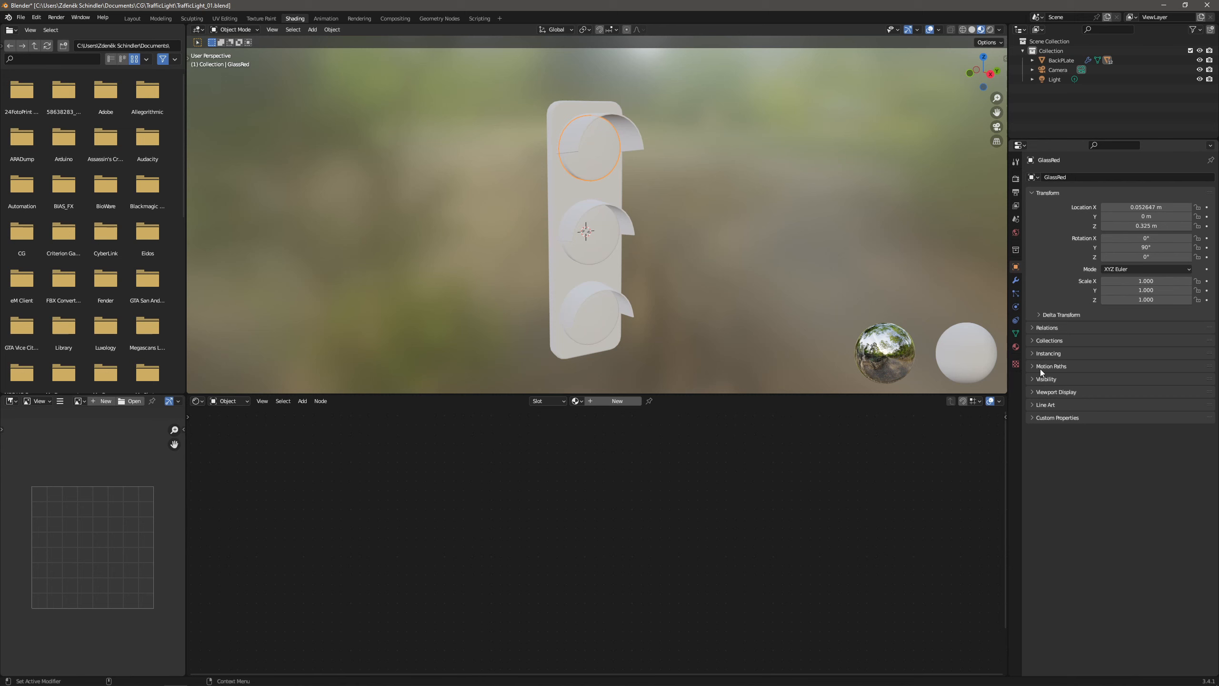
click(1033, 342)
click(1030, 326)
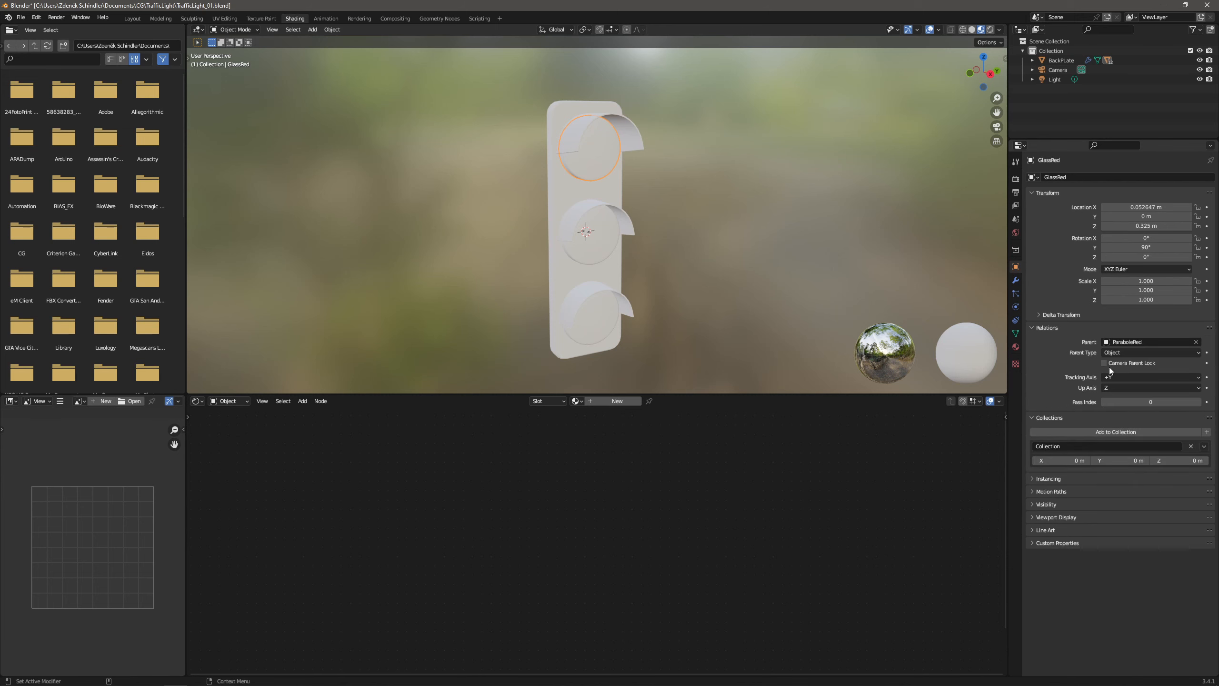
click(1167, 397)
text(1)
key(Return)
Set the pass index of the GlassOrange object to 2.
click(609, 239)
click(1156, 400)
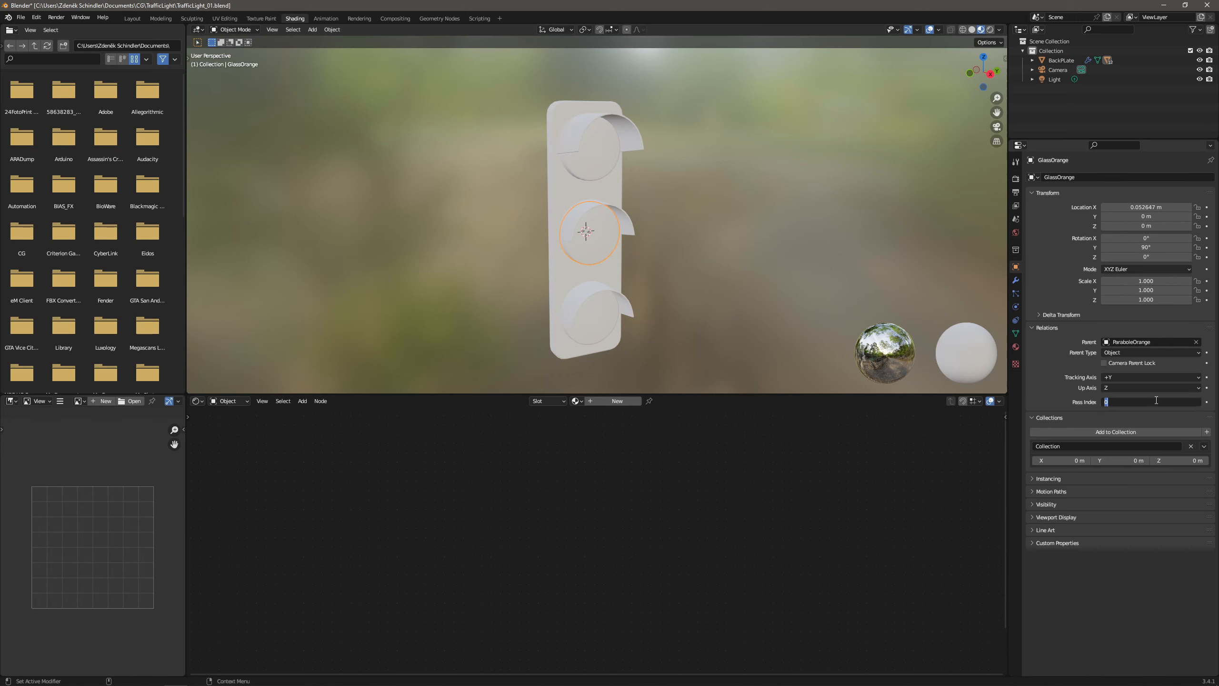
text(2)
key(Return)
Set the pass index of the GlassGreen object to 3.
click(595, 322)
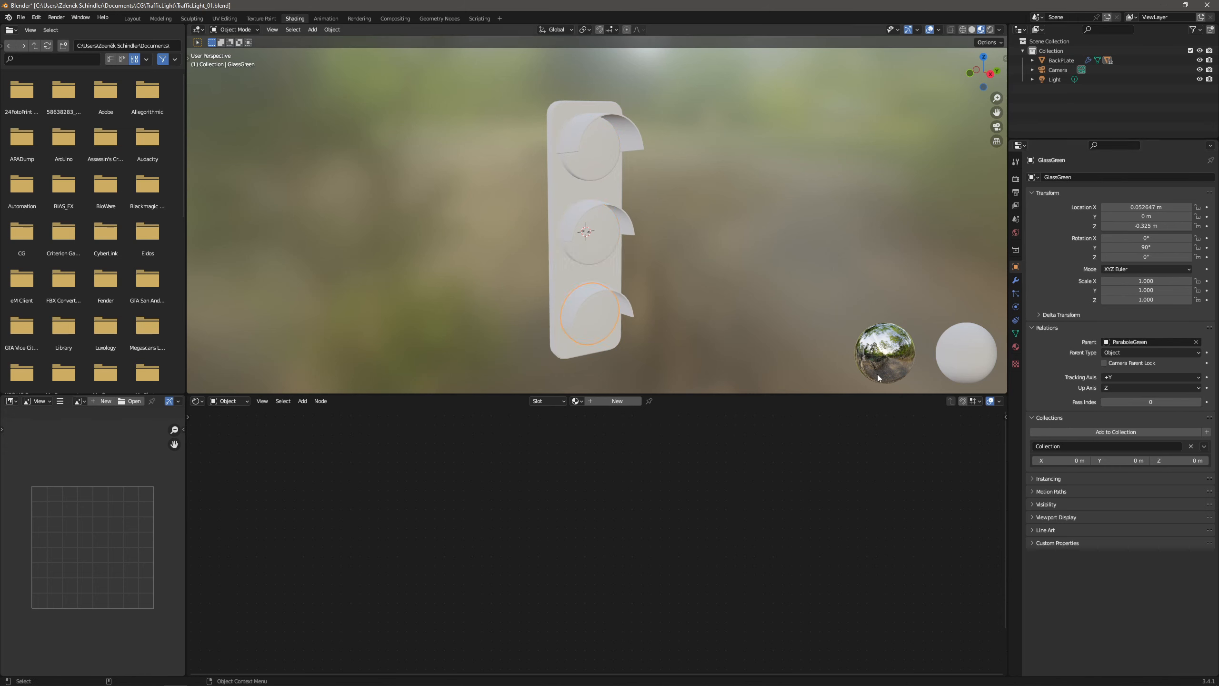
click(1166, 403)
text(3)
key(Return)
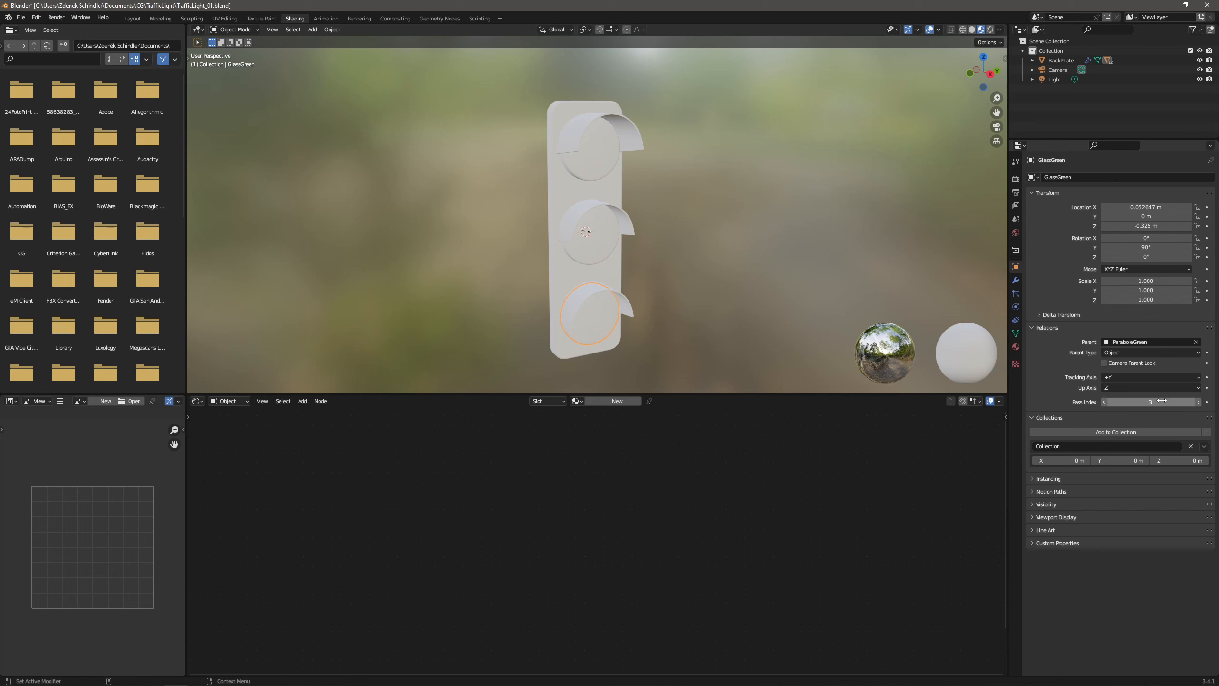
Set the pass index of the LightGreen disc, nested under ParaboleGreen, to 3.
click(1032, 60)
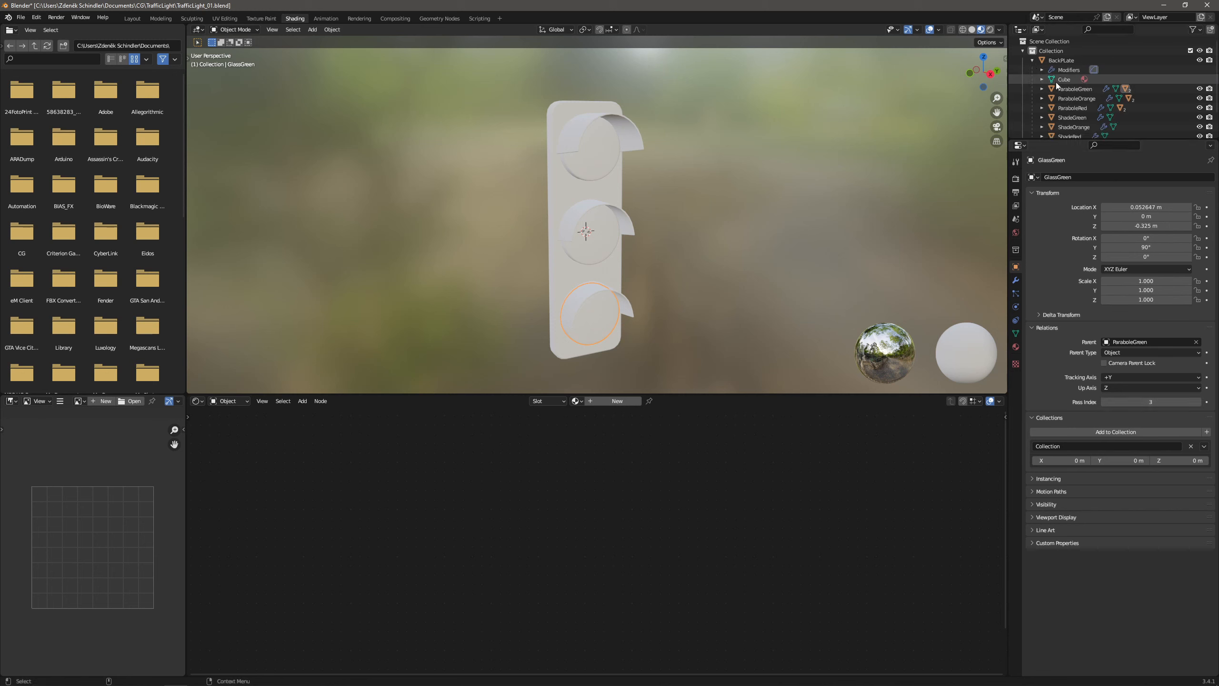
click(1042, 90)
scroll(1051, 94, down, 1)
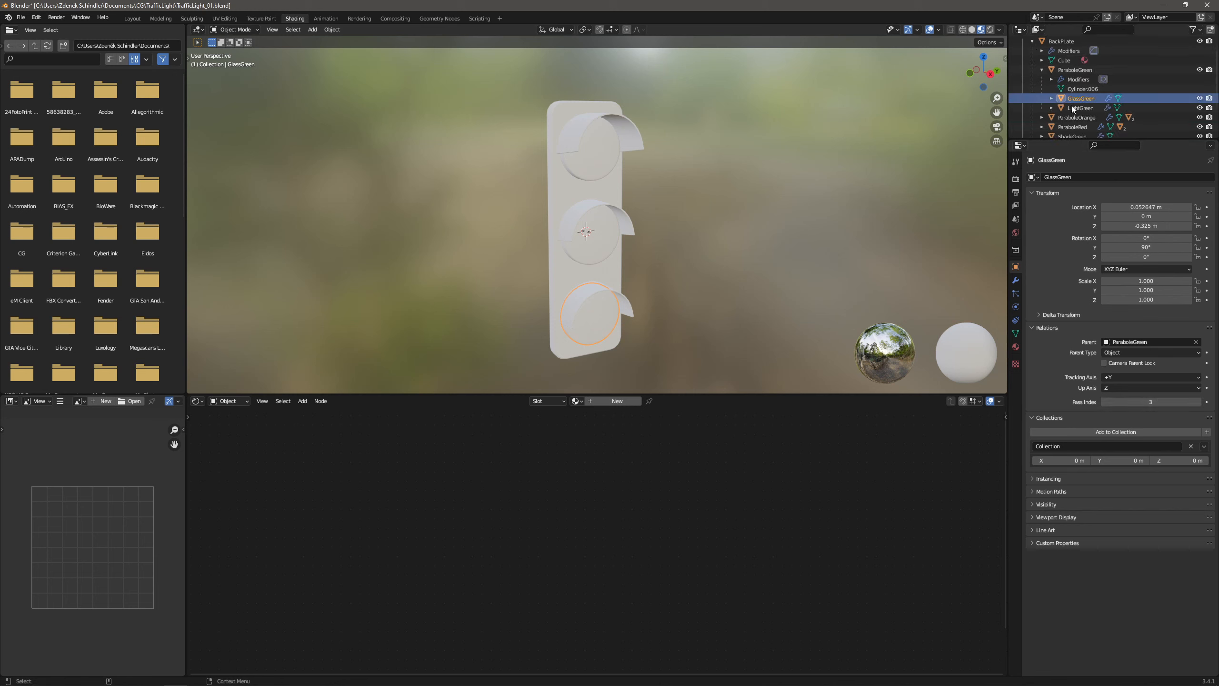
click(1077, 107)
click(1158, 405)
text(3)
key(Return)
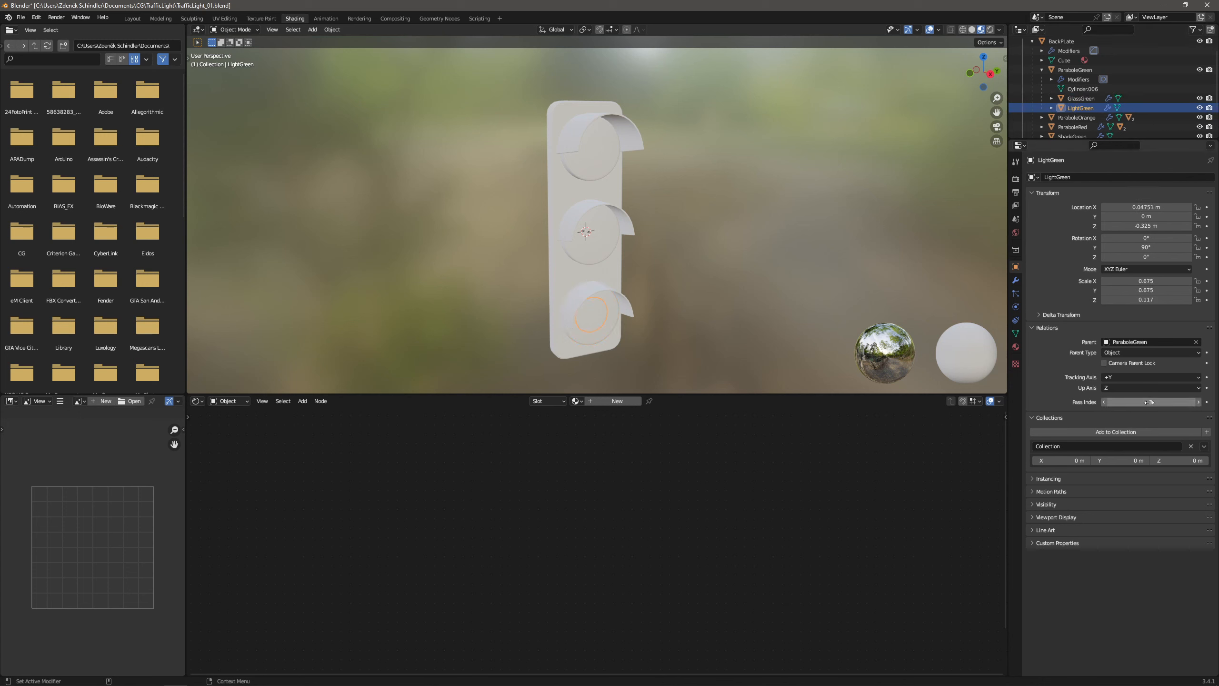
Set the pass index of the LightOrange disc, nested under ParaboleOrange, to 2.
scroll(1082, 107, down, 1)
click(1042, 98)
scroll(1073, 109, down, 1)
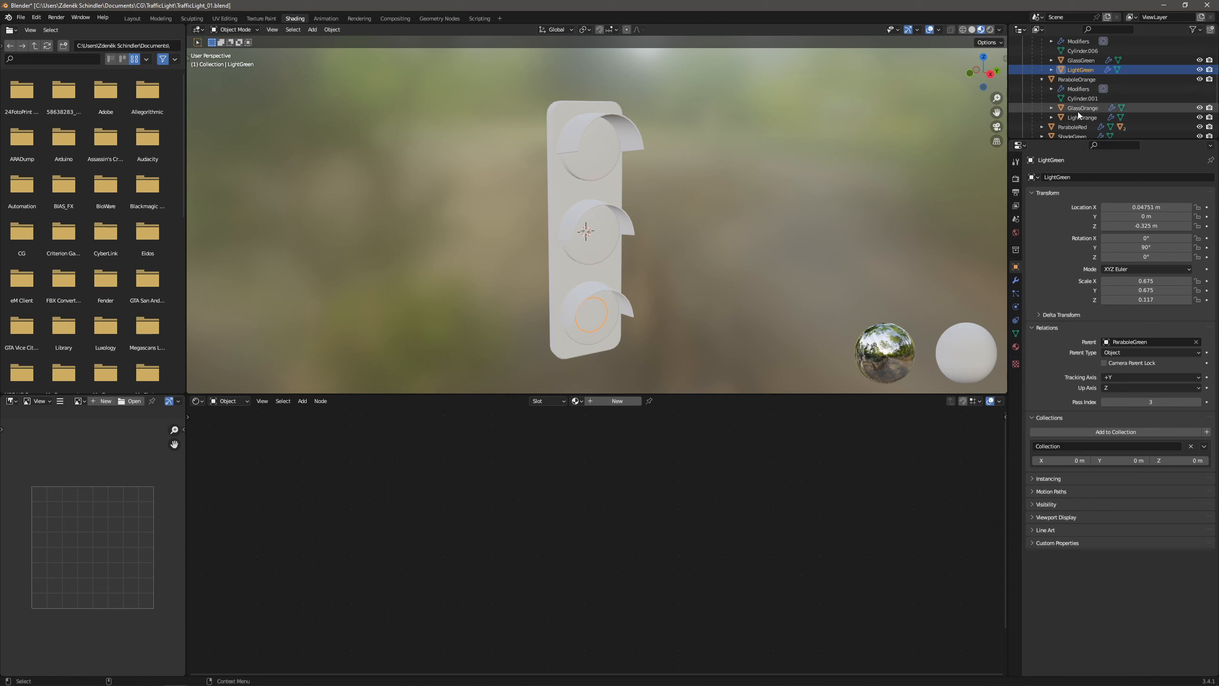
click(1078, 117)
drag(1160, 402, 1166, 401)
click(1040, 78)
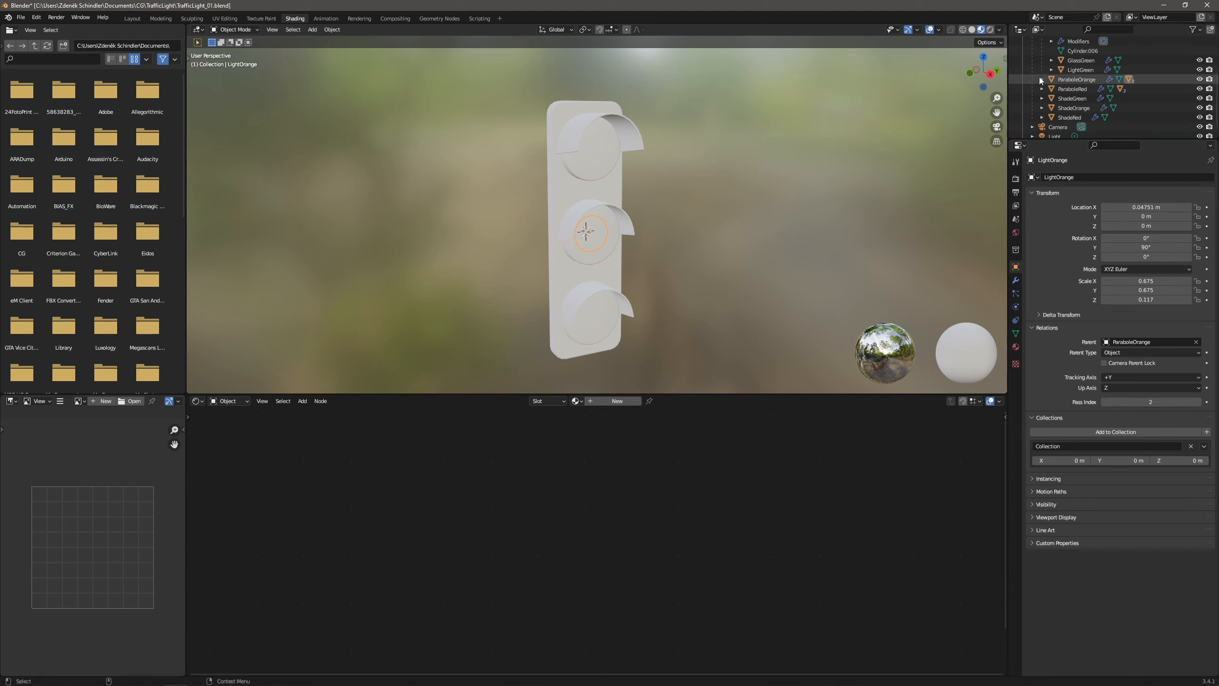
Set the pass index of the LightRed disc, nested under ParaboleRed, to 1.
click(1039, 90)
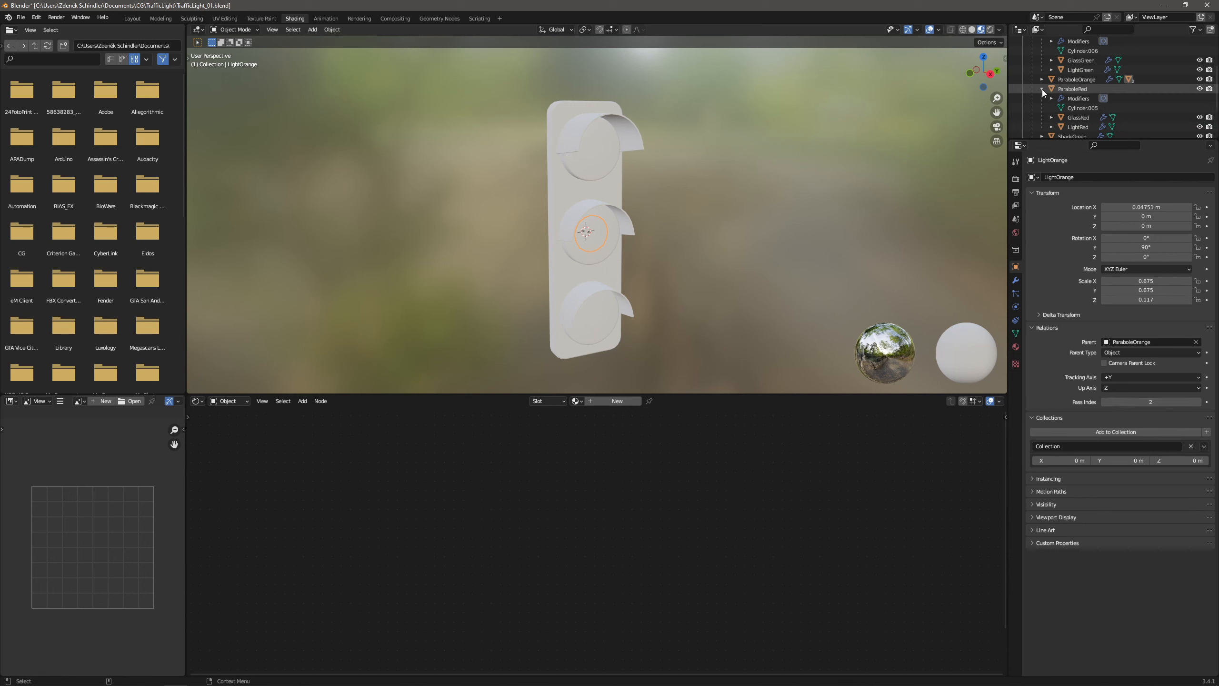
click(1078, 126)
click(1051, 127)
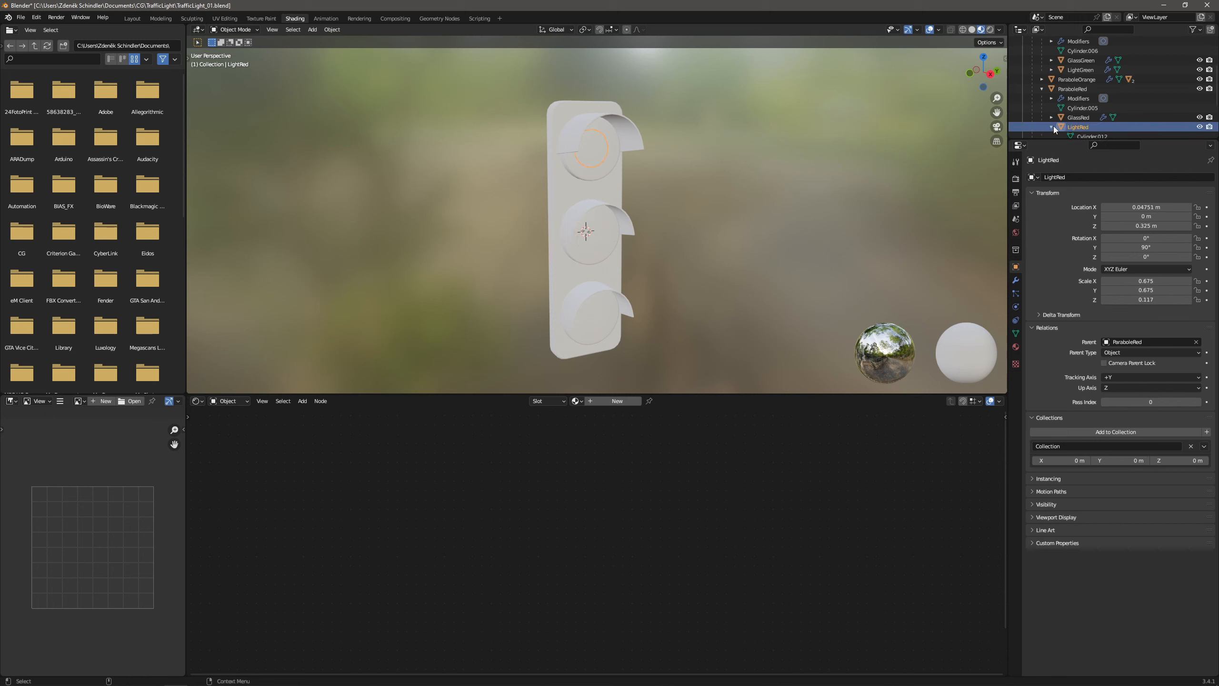
click(1052, 127)
click(1161, 402)
text(1)
key(Return)
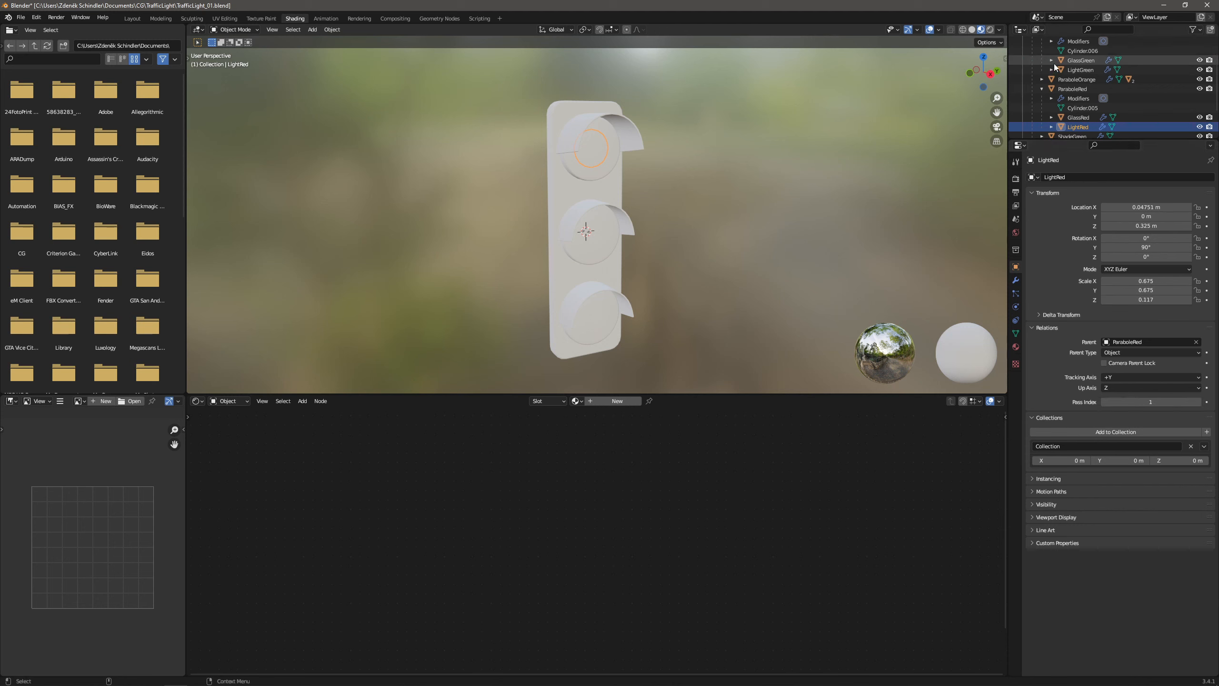
Check the pass indices of LightGreen, LightOrange and LightRed, and collapse the reflector hierarchies in the object tree.
click(1072, 66)
click(1042, 79)
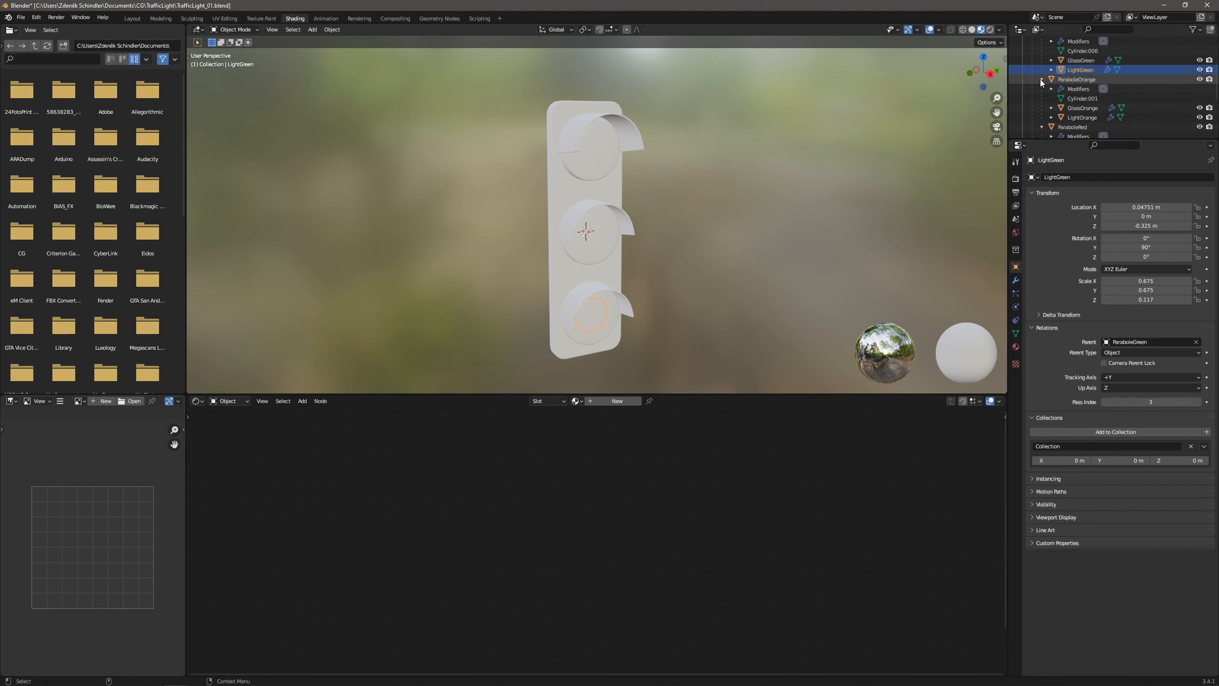
click(1094, 118)
scroll(1094, 118, down, 2)
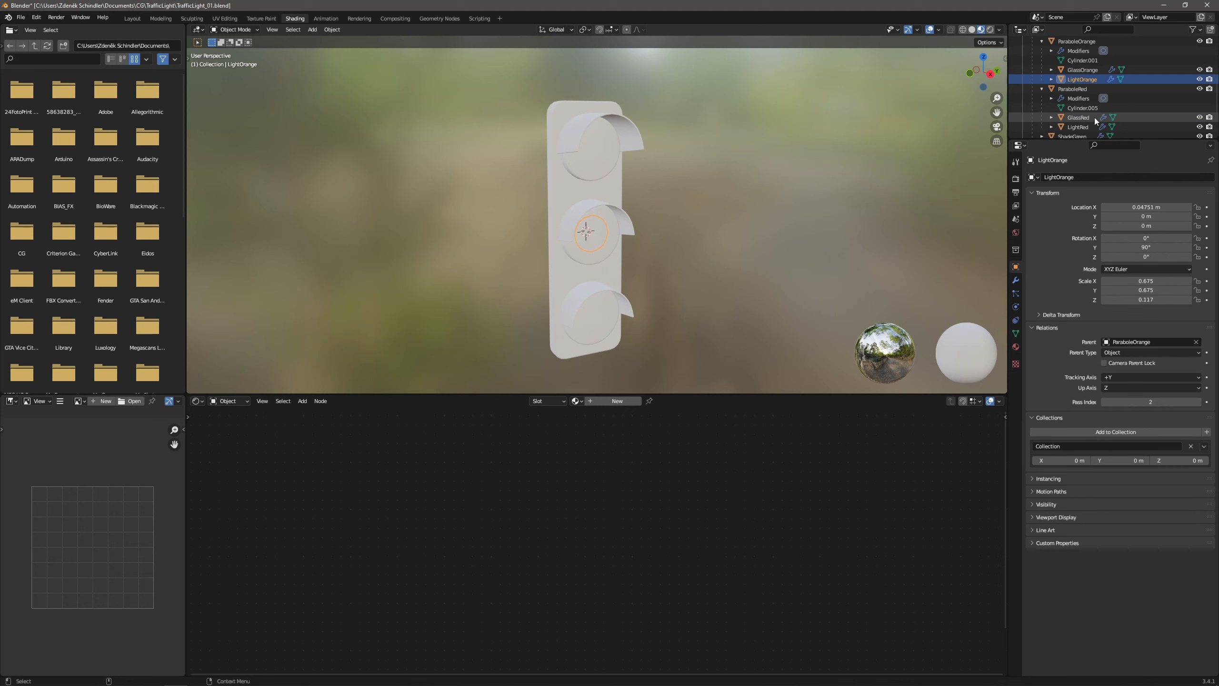
click(1086, 125)
scroll(1060, 112, up, 1)
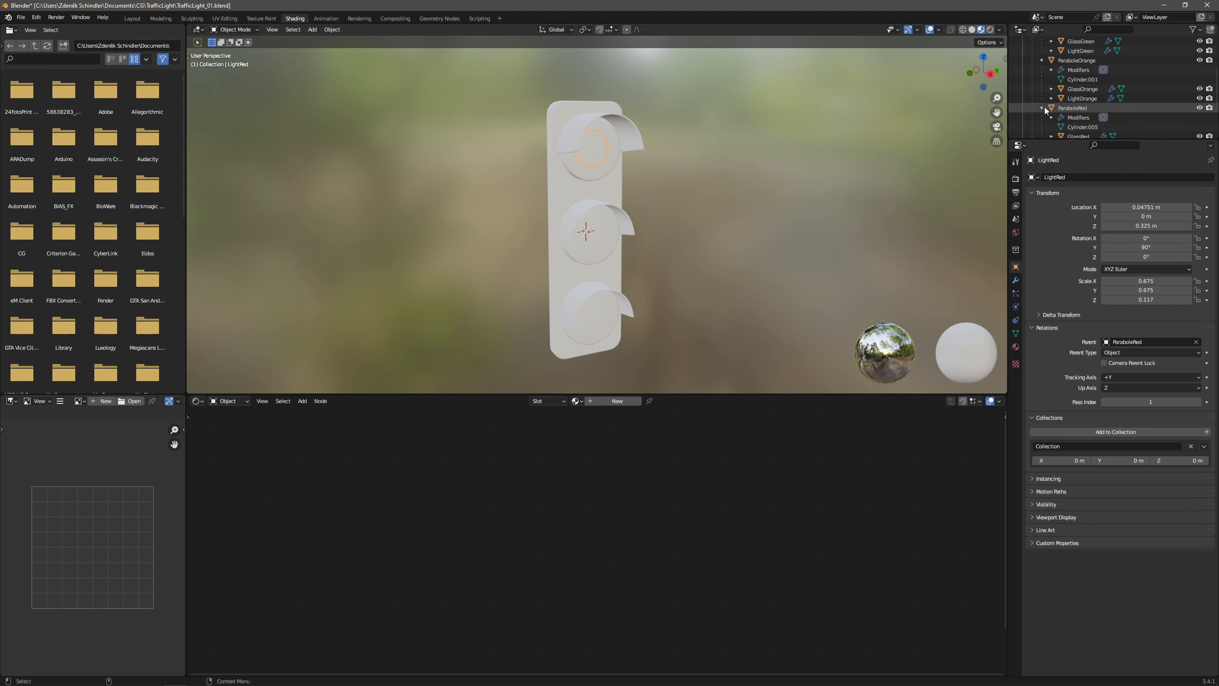
click(1042, 108)
click(1042, 62)
scroll(1042, 63, up, 2)
click(1041, 63)
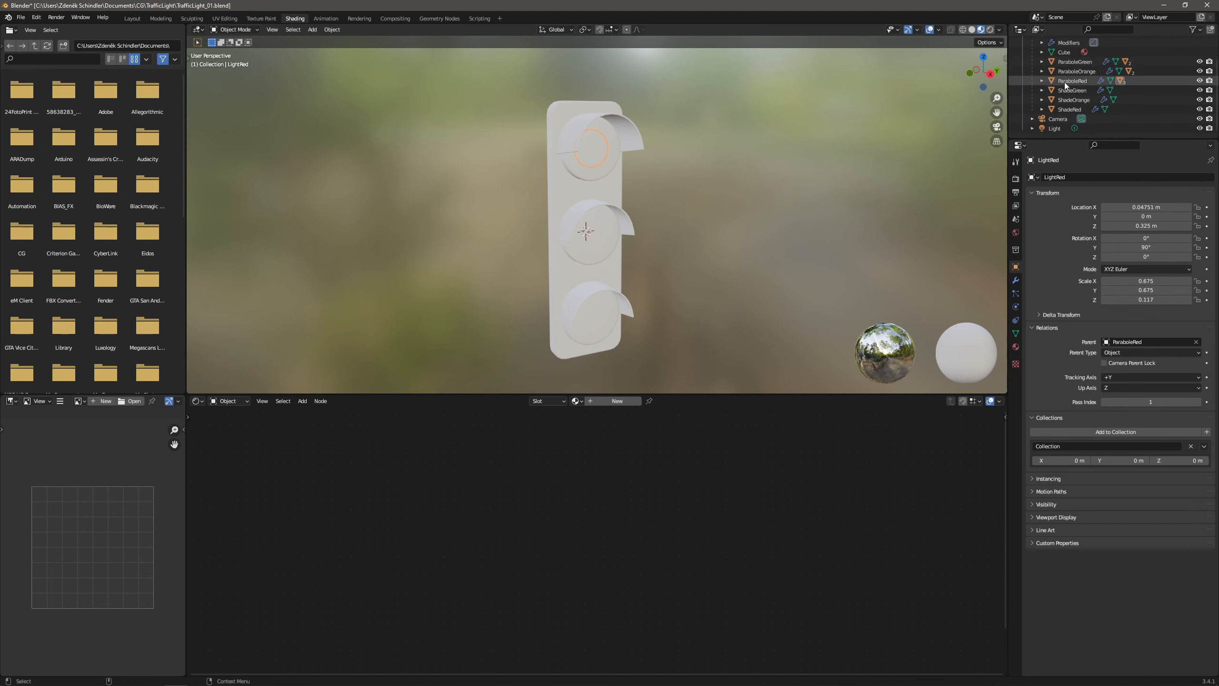
Rename the BackPlate's material to BlackPlastic.
click(605, 187)
click(590, 401)
text(BlackPlastic)
key(Return)
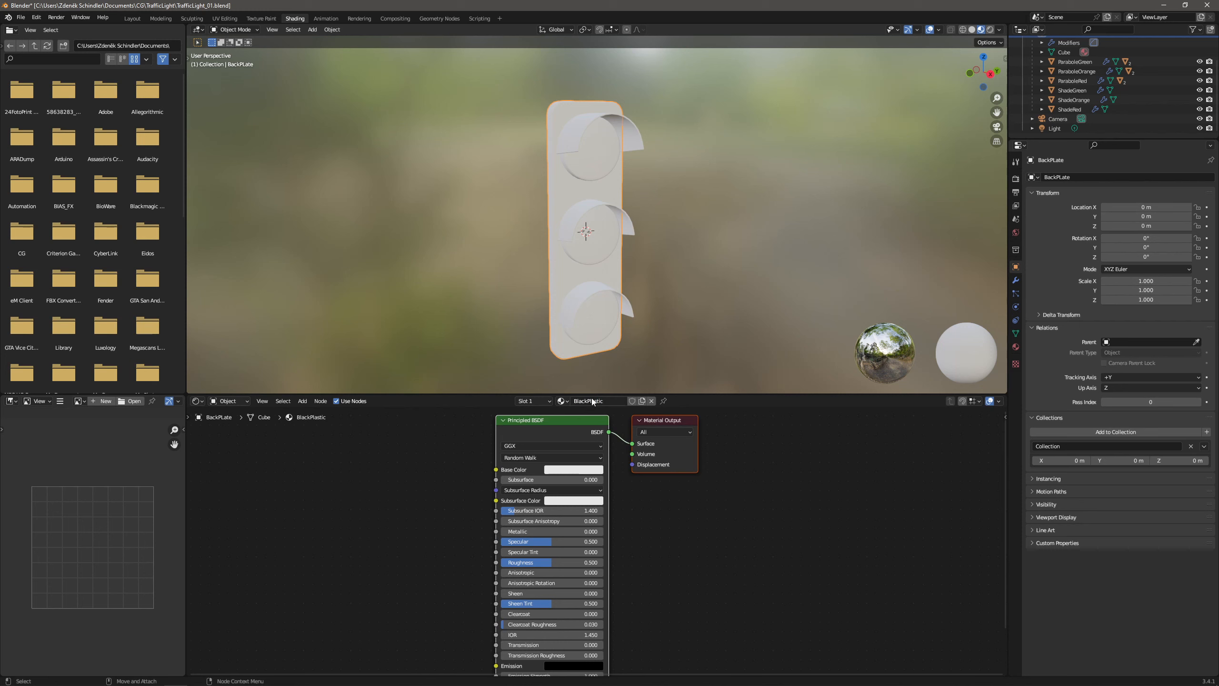
Darken the BlackPlastic base color to near black and lower its roughness to 0.368.
click(555, 470)
drag(625, 347, 625, 395)
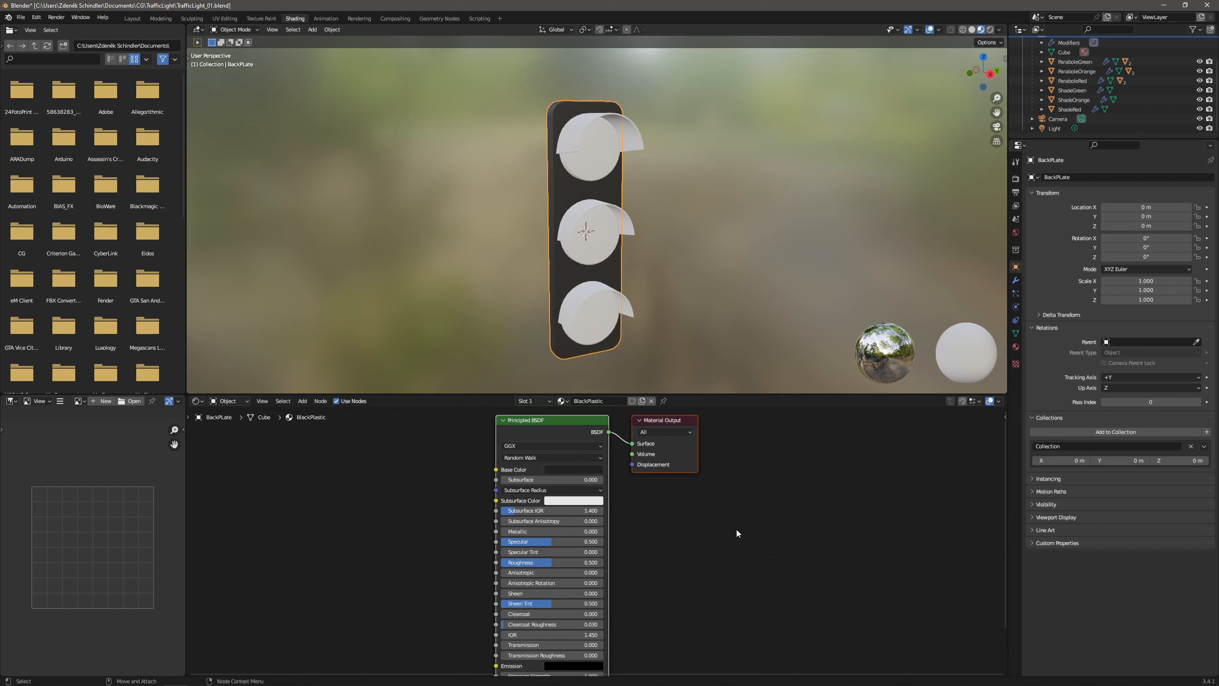
drag(553, 562, 539, 563)
Assign the existing BlackPlastic material to the ShadeRed, ShadeOrange and ShadeGreen hoods.
click(591, 124)
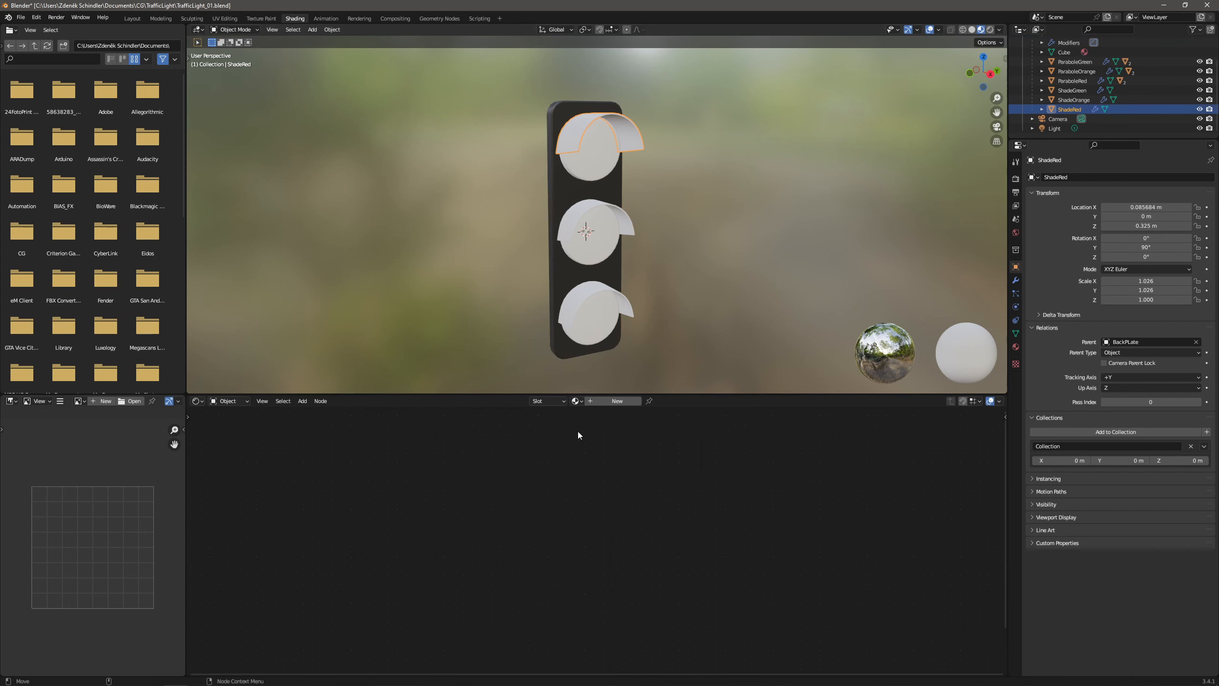
click(580, 402)
click(587, 415)
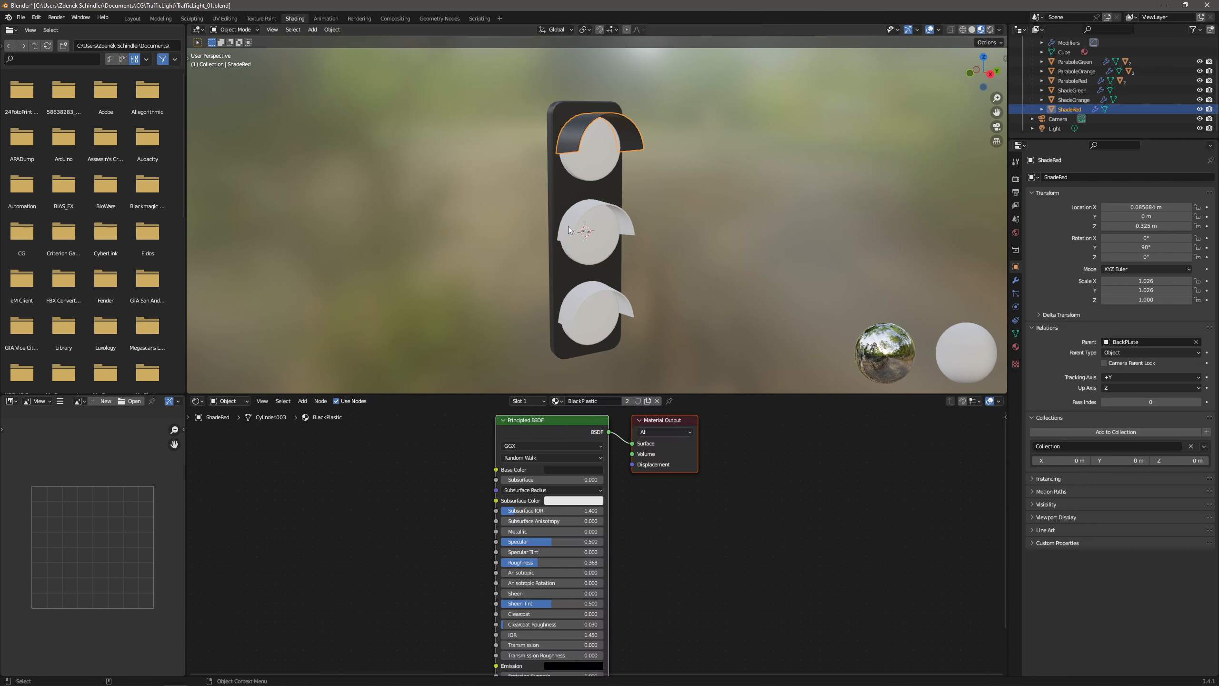
click(569, 226)
click(577, 401)
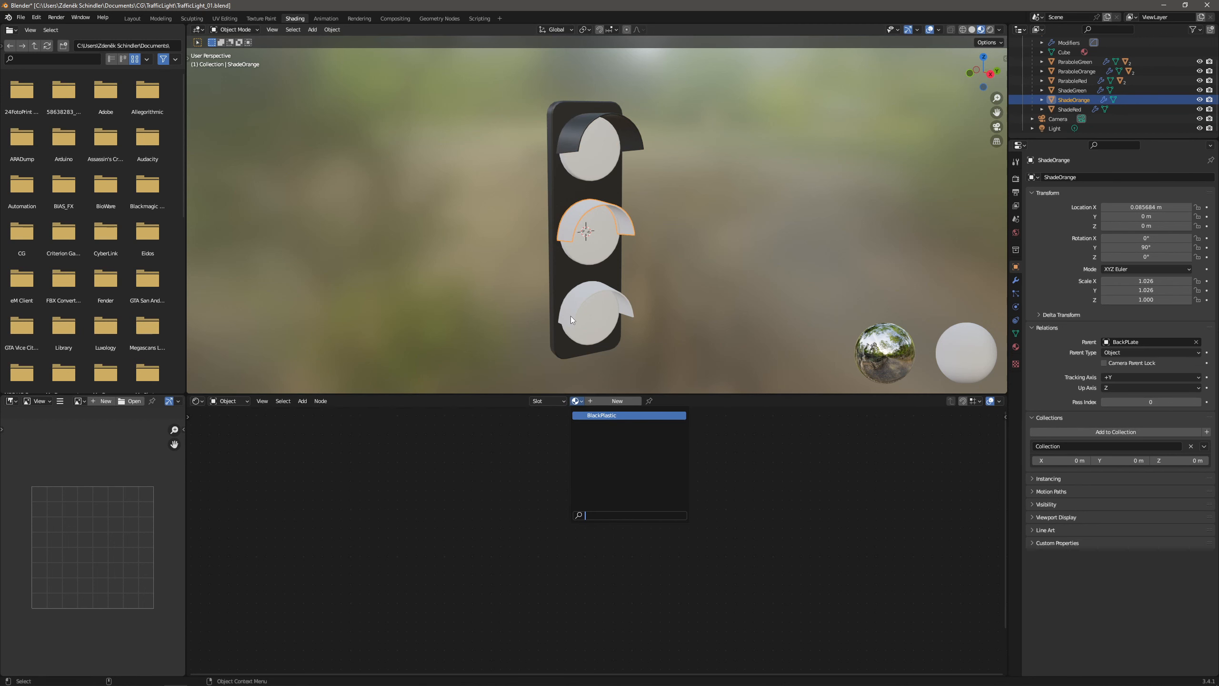
click(586, 415)
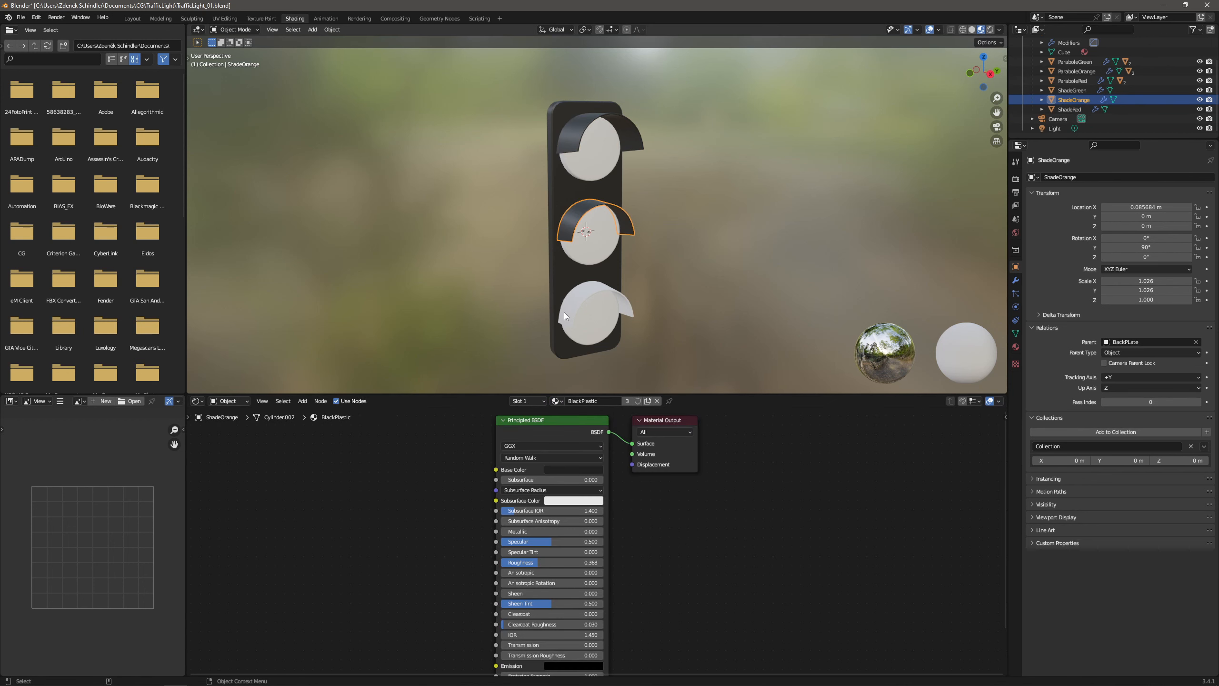
click(595, 310)
click(578, 401)
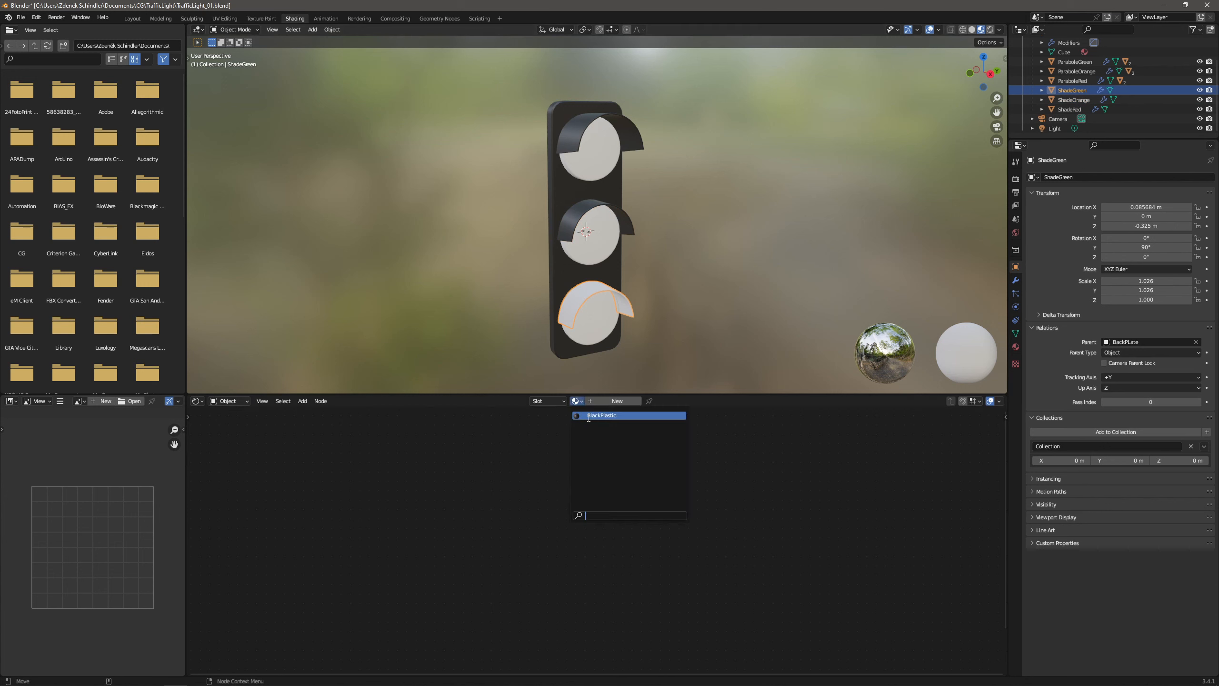
click(588, 416)
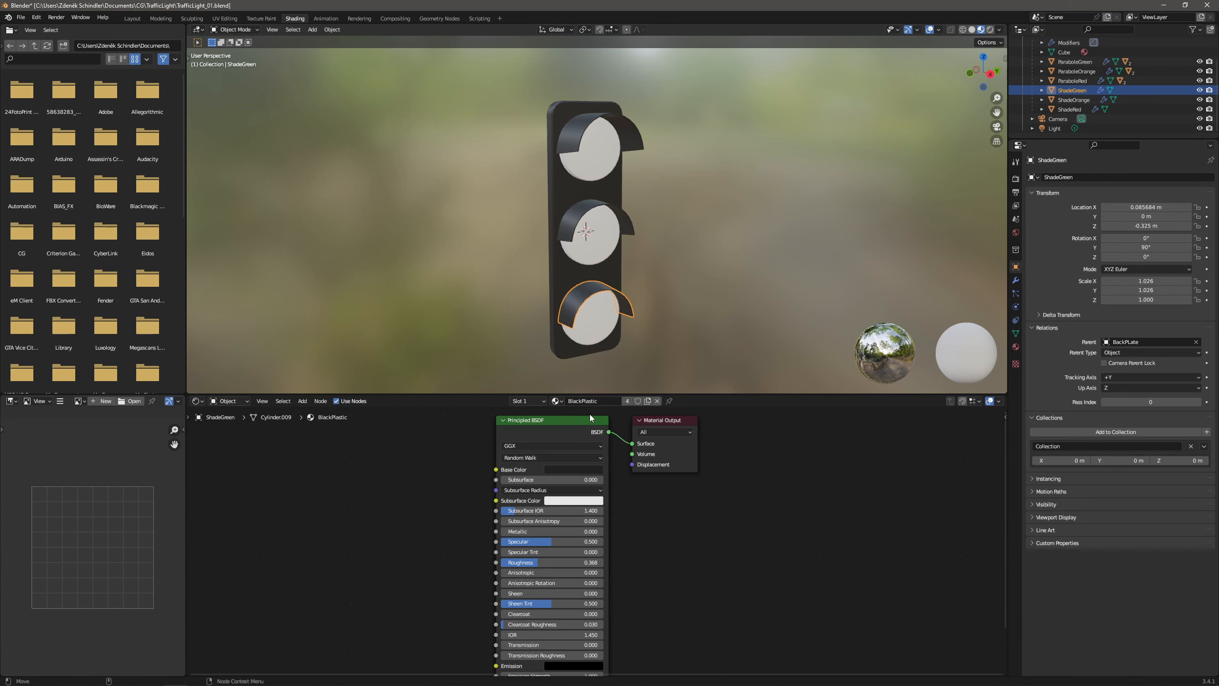
click(673, 270)
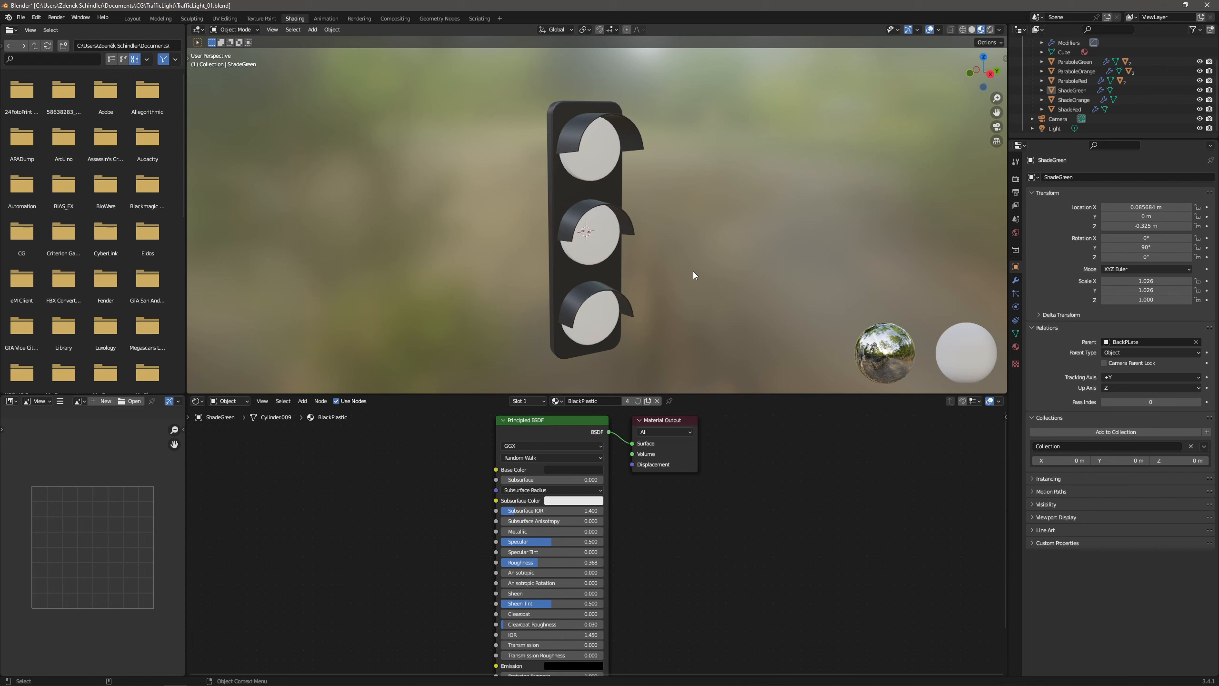
Create a new material named Glass on the GlassRed object.
click(602, 141)
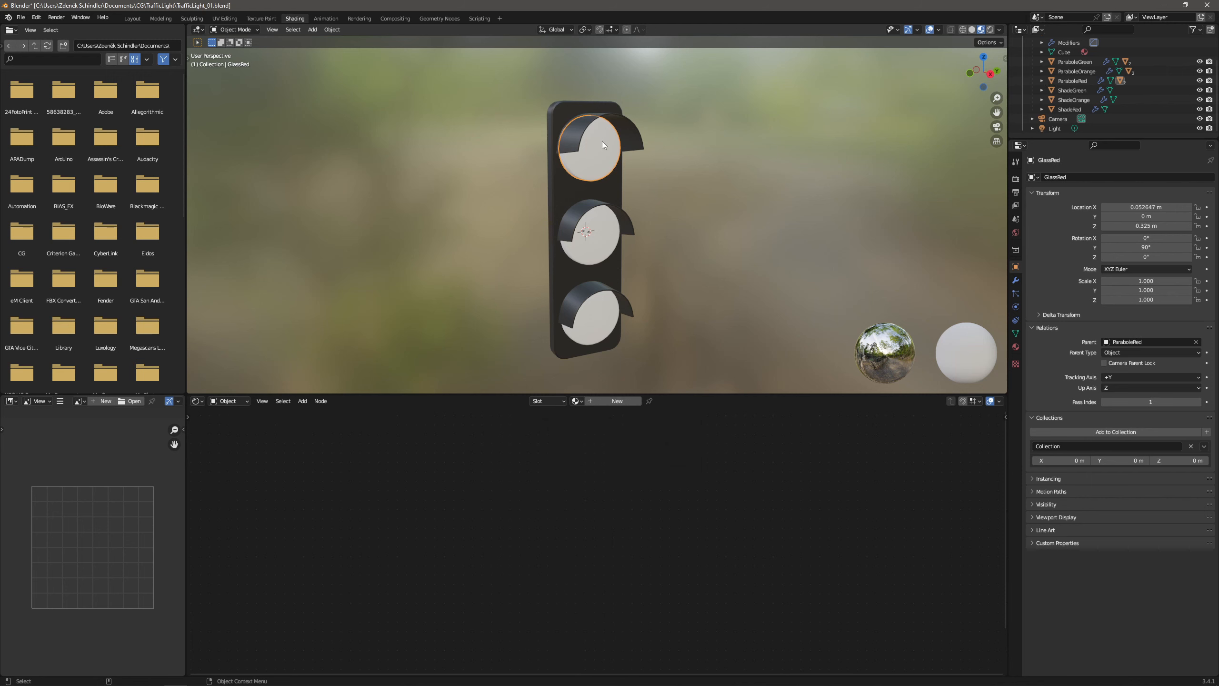
click(609, 401)
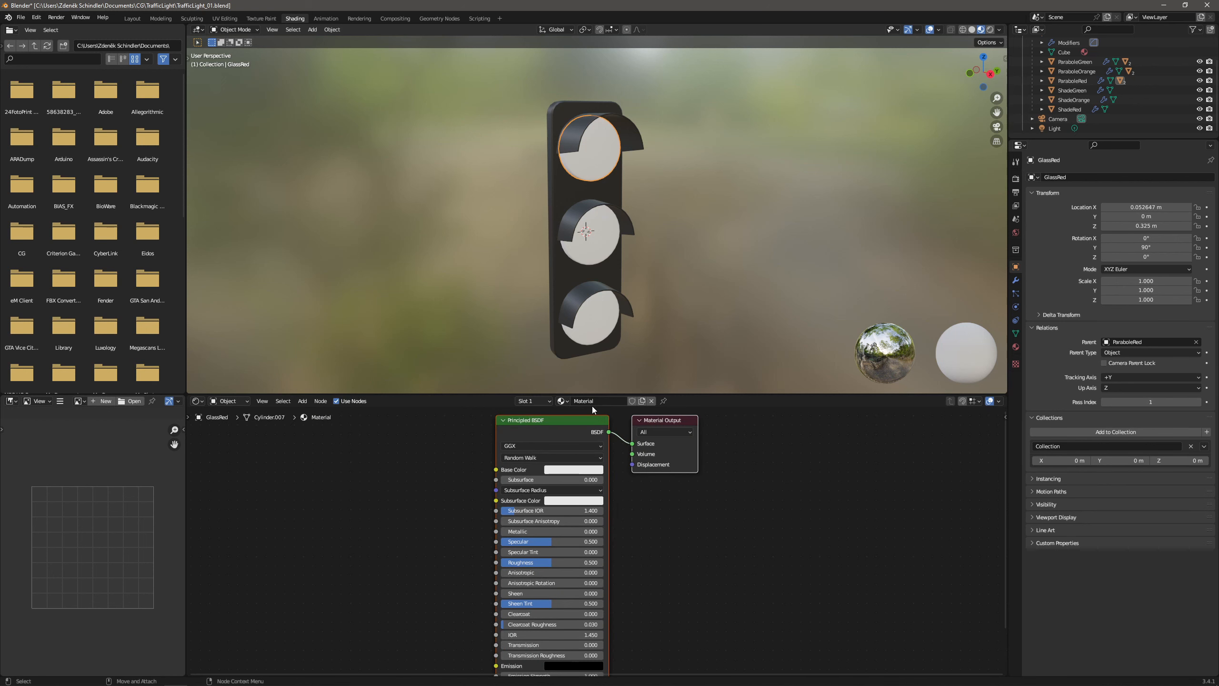
click(598, 401)
text(Glass)
key(Return)
Add an Object Info node to the Glass material, to the left of the Principled BSDF node.
click(302, 401)
click(310, 413)
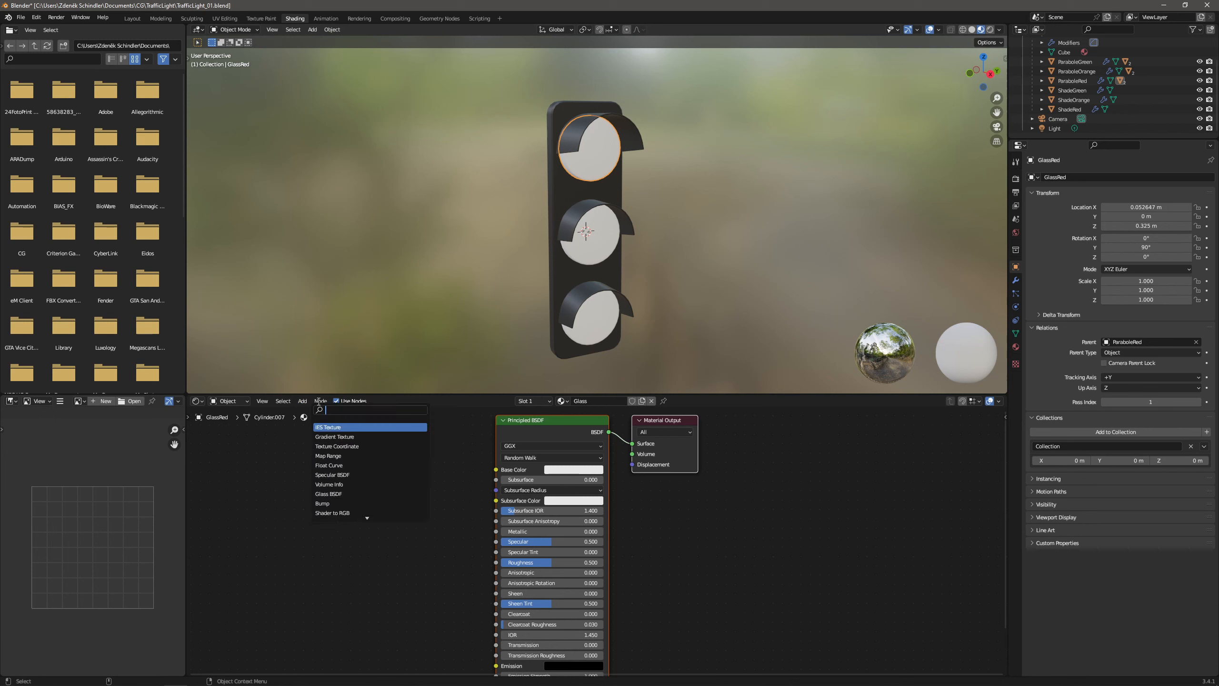
text(obj)
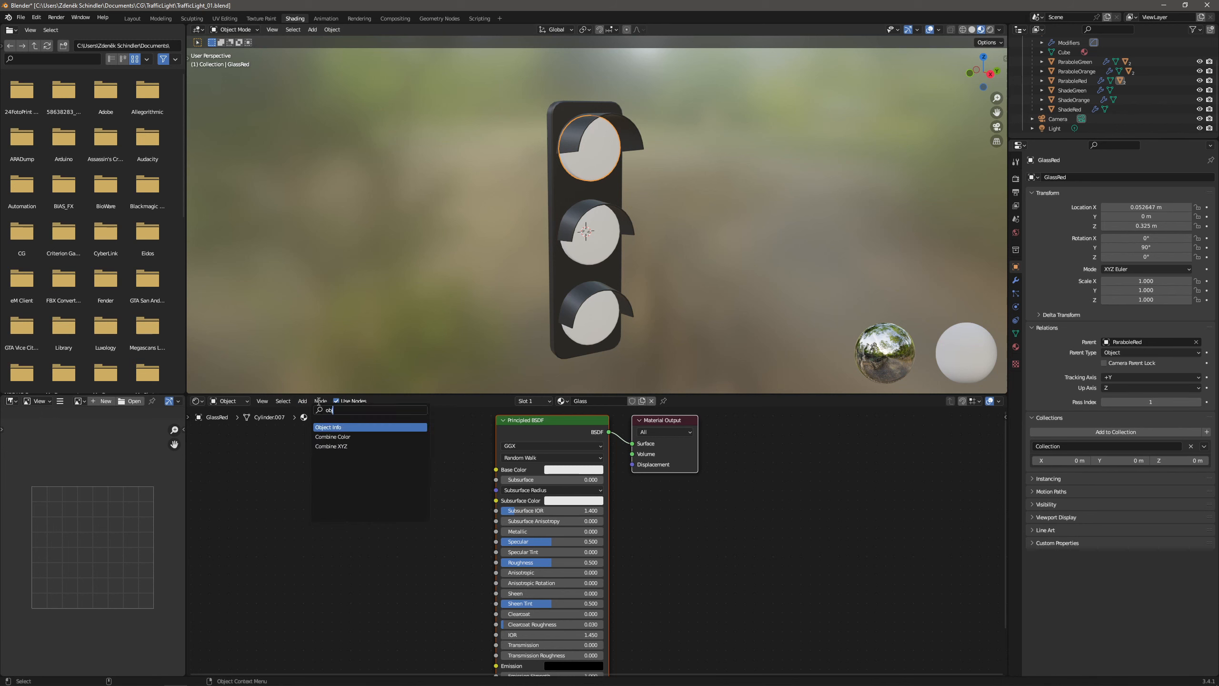
key(Return)
click(224, 454)
middle_drag(384, 468, 533, 492)
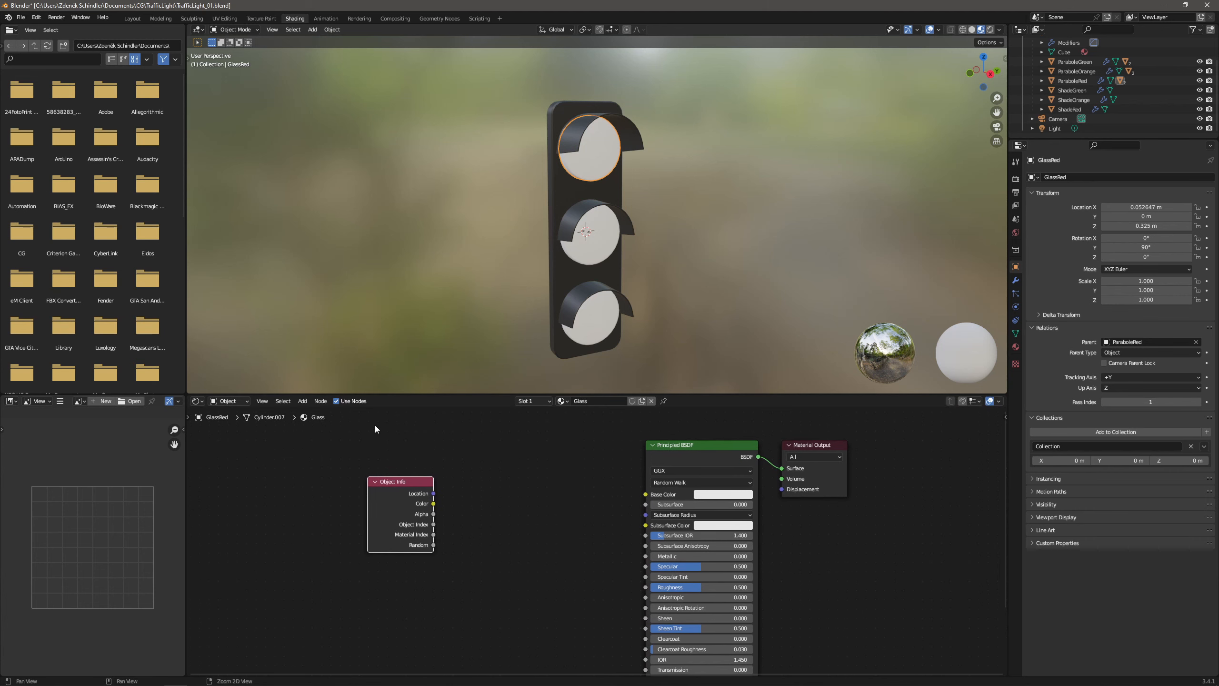
Add a ColorRamp node and arrange it between the Object Info and Principled BSDF nodes.
click(301, 401)
click(310, 414)
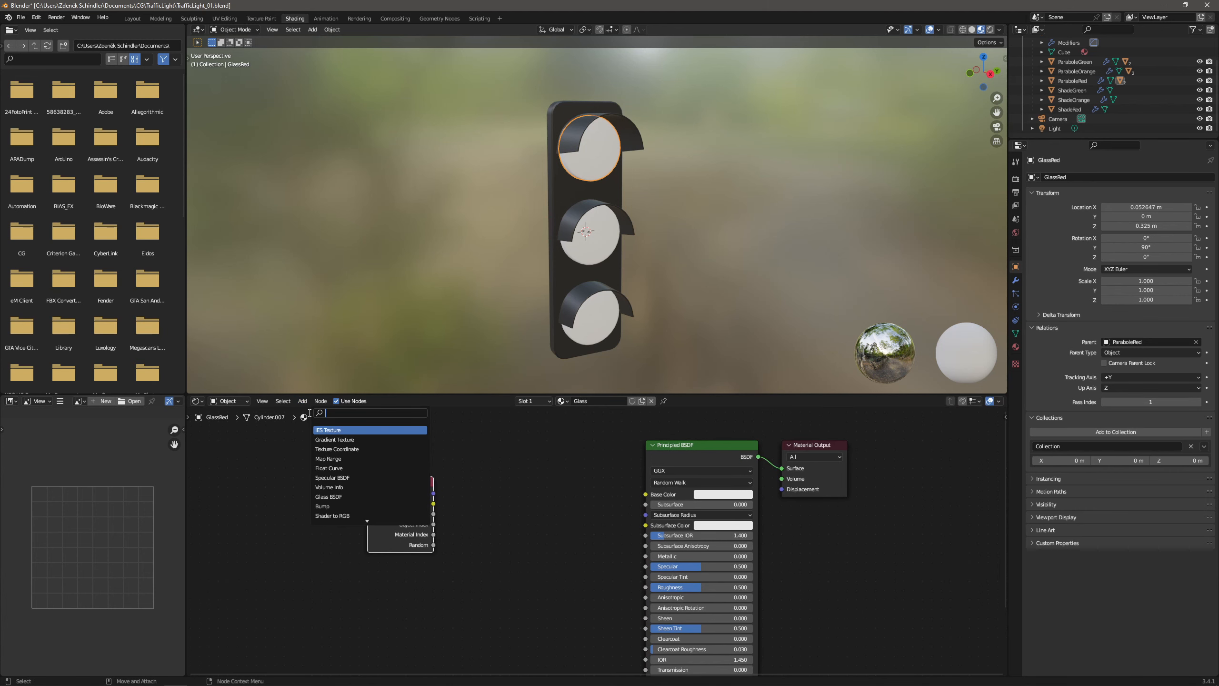
text(colo)
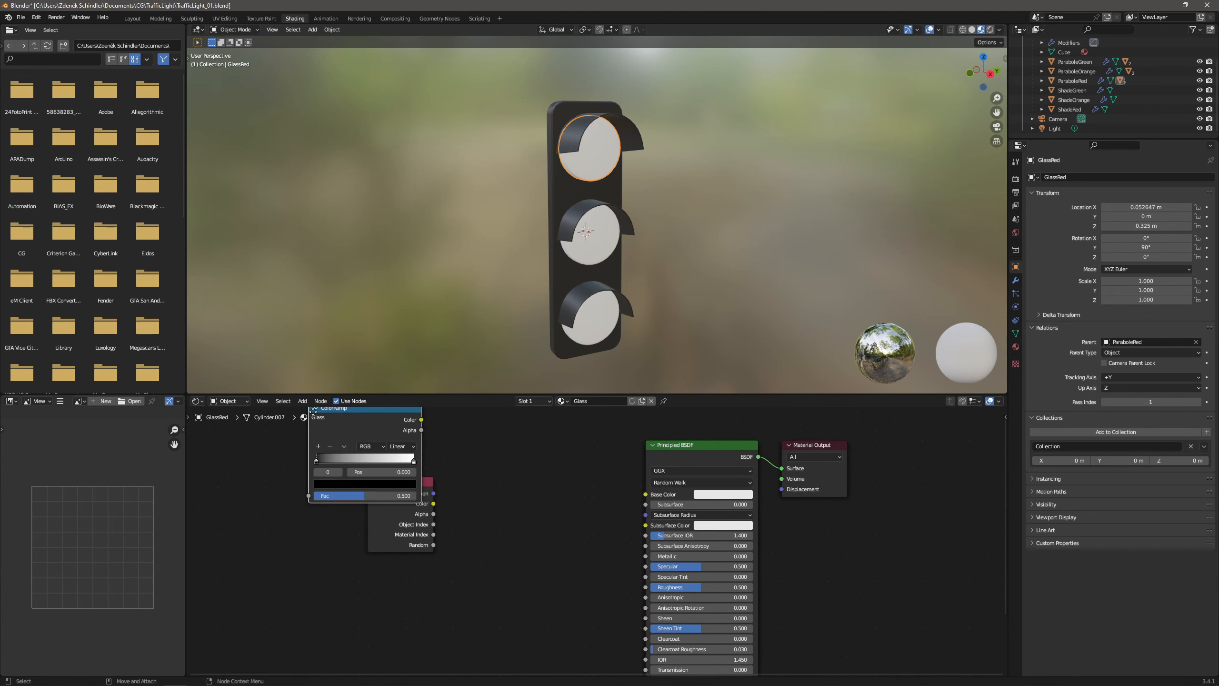
key(Return)
click(403, 485)
drag(402, 487, 261, 475)
drag(489, 438, 414, 463)
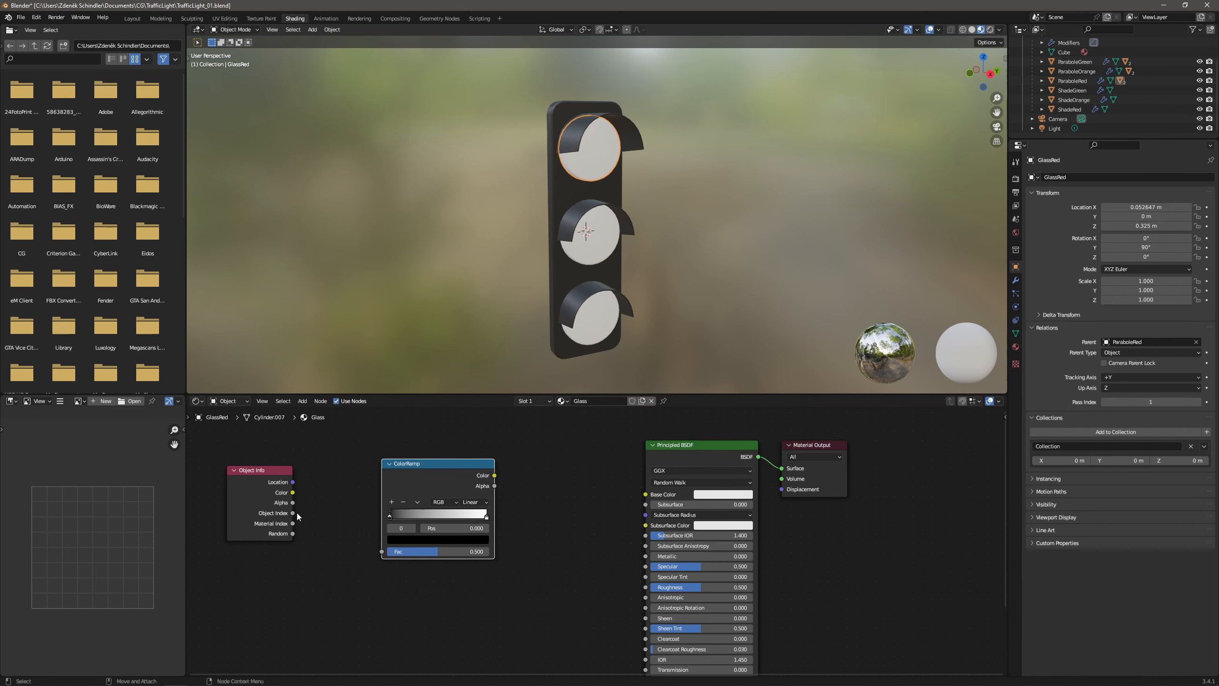
Add a Map Range node between the Object Info and ColorRamp nodes, shifting the ColorRamp to make room.
click(302, 401)
click(309, 413)
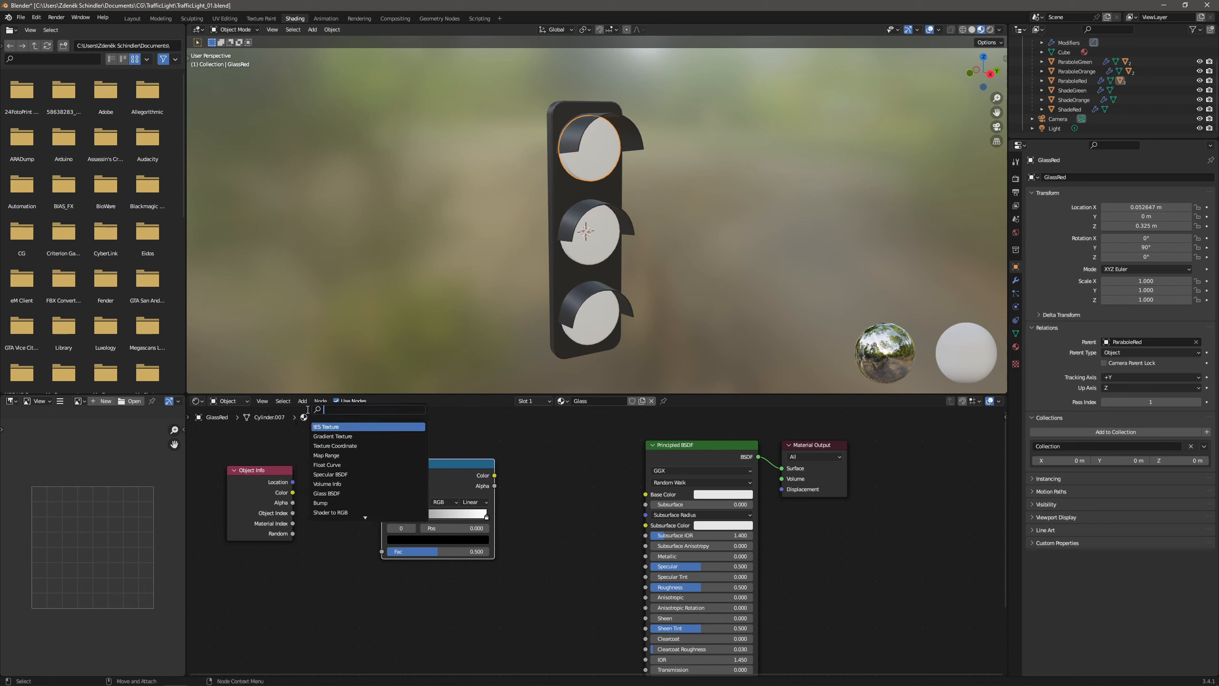
text(map)
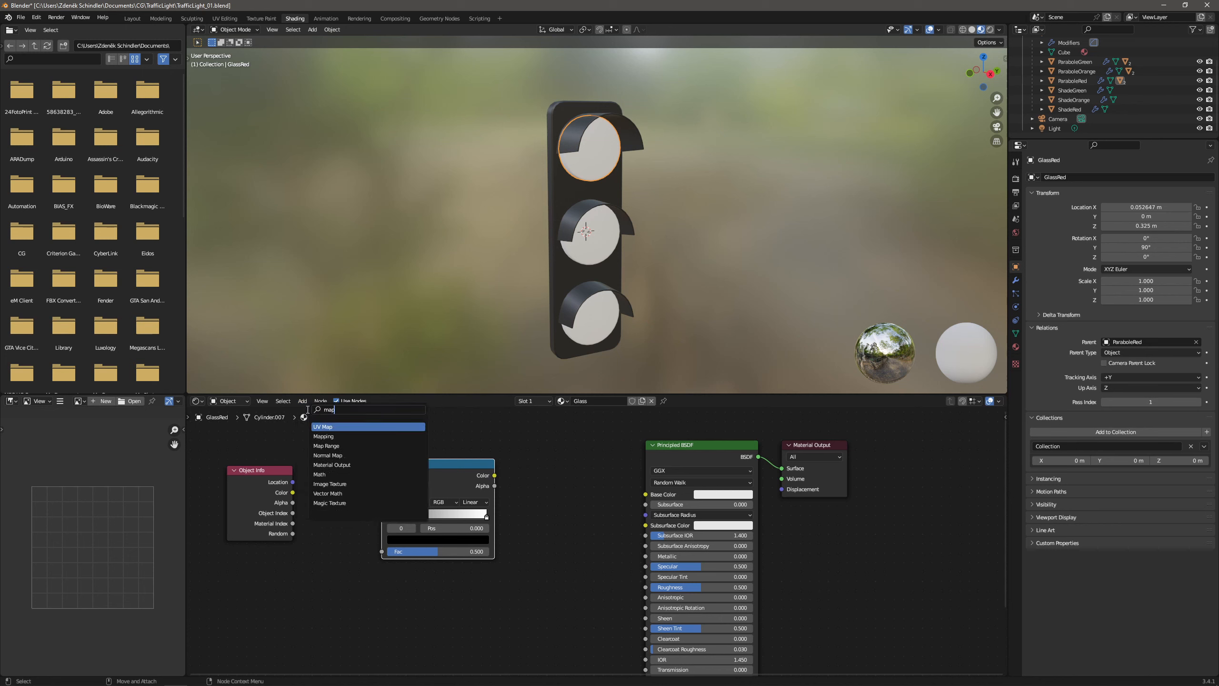
key(Down)
key(Down)
key(Return)
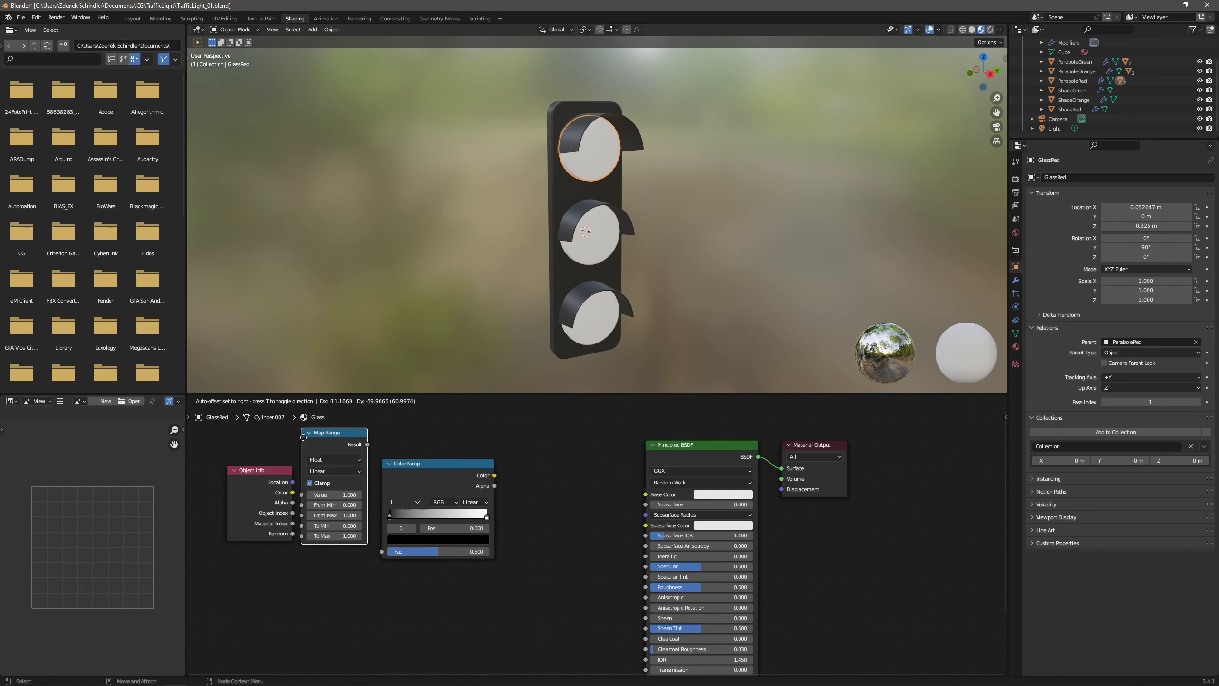
click(312, 456)
drag(418, 466, 475, 466)
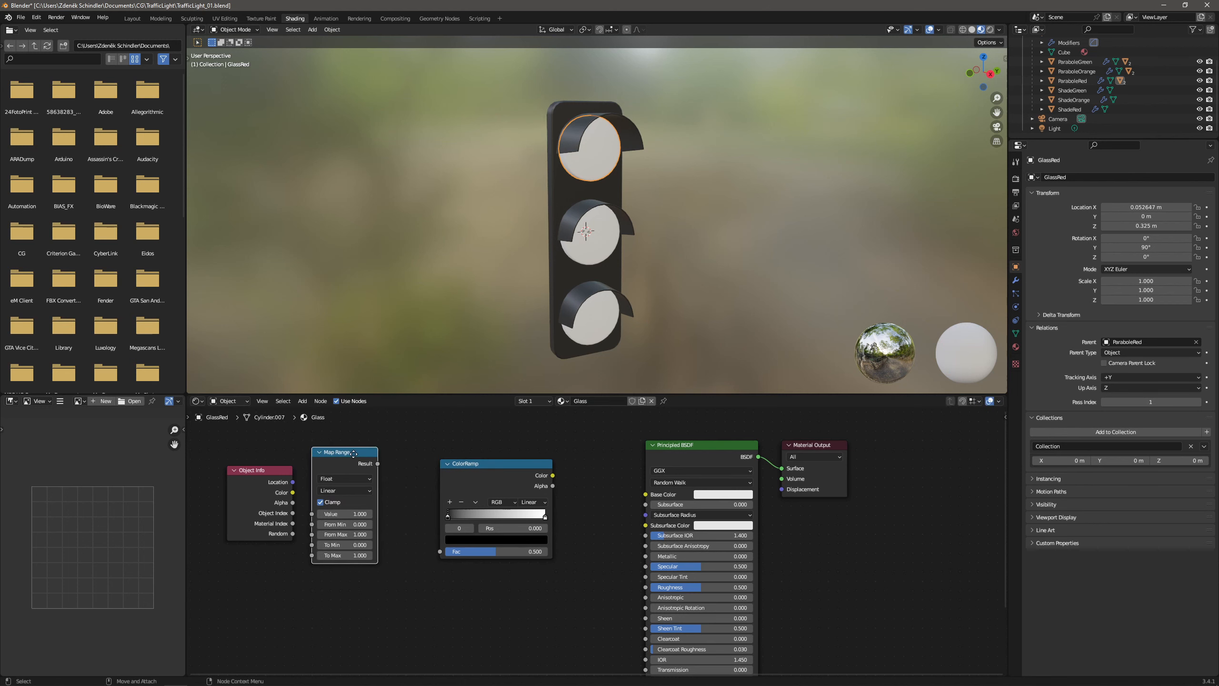
drag(379, 462, 393, 462)
Wire Object Index through the Map Range, with From Min 1 and From Max 3, and the ColorRamp into the Principled BSDF's Base Color.
drag(292, 513, 326, 515)
click(377, 525)
text(1)
key(Return)
click(360, 535)
text(3)
key(Return)
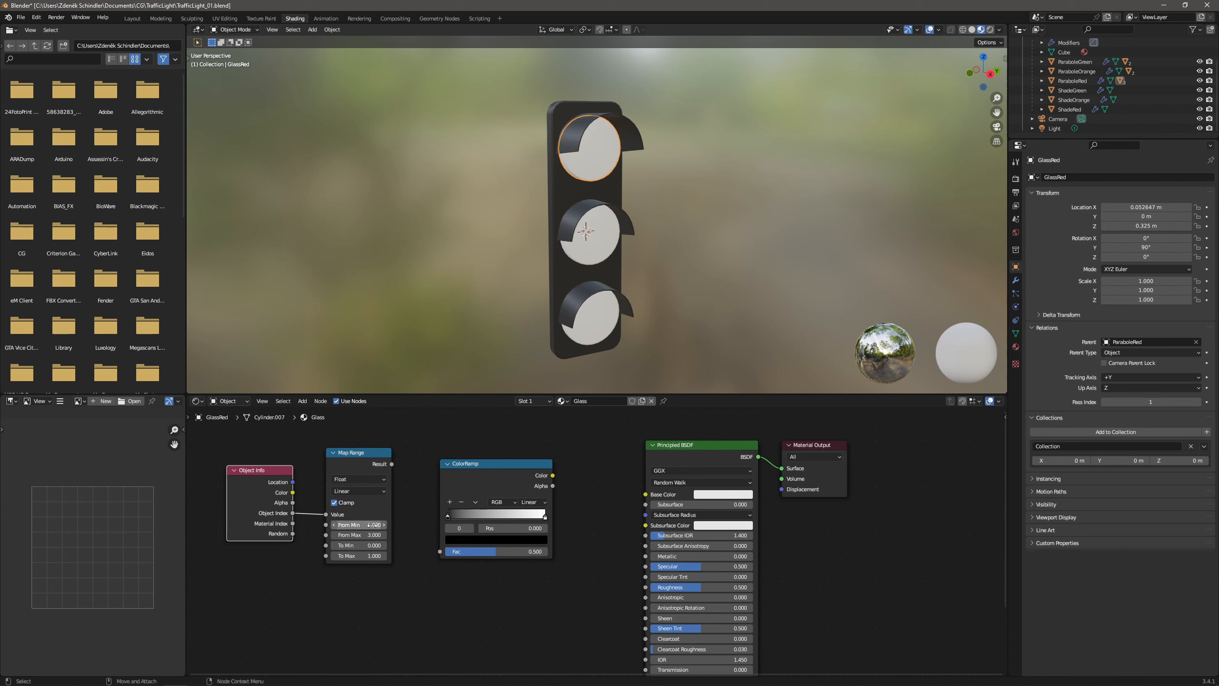
drag(392, 464, 438, 555)
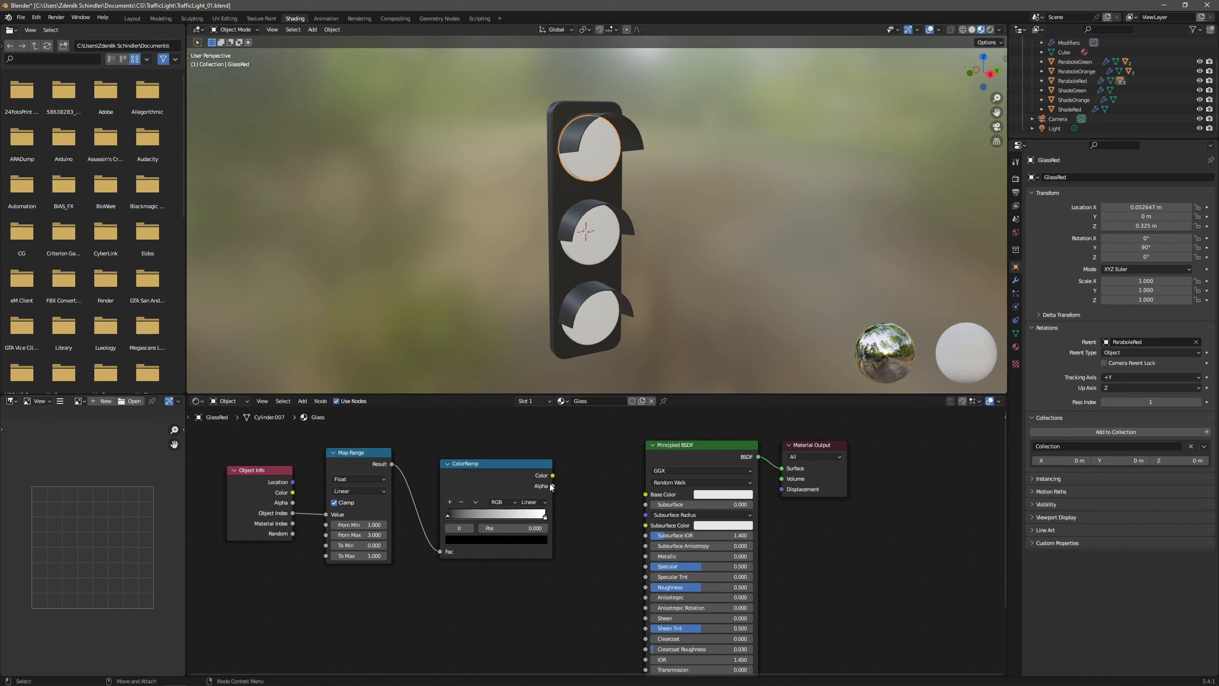
drag(553, 475, 646, 494)
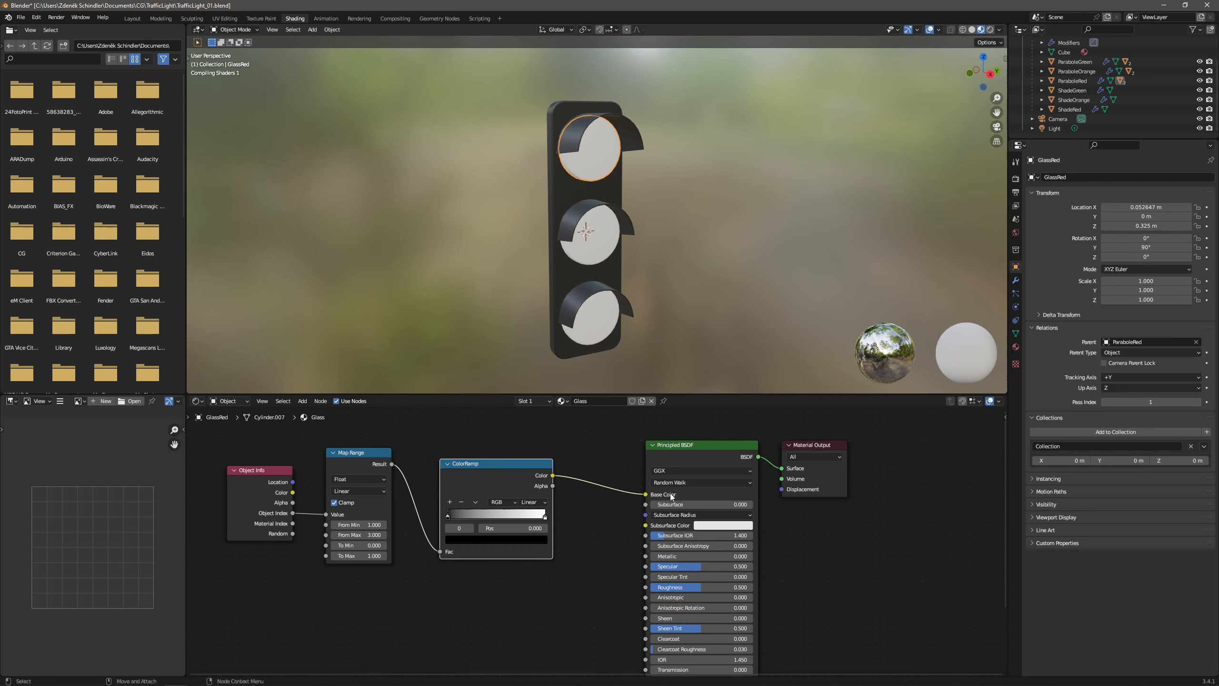
Assign the existing Glass material to the GlassOrange and GlassGreen objects.
click(598, 229)
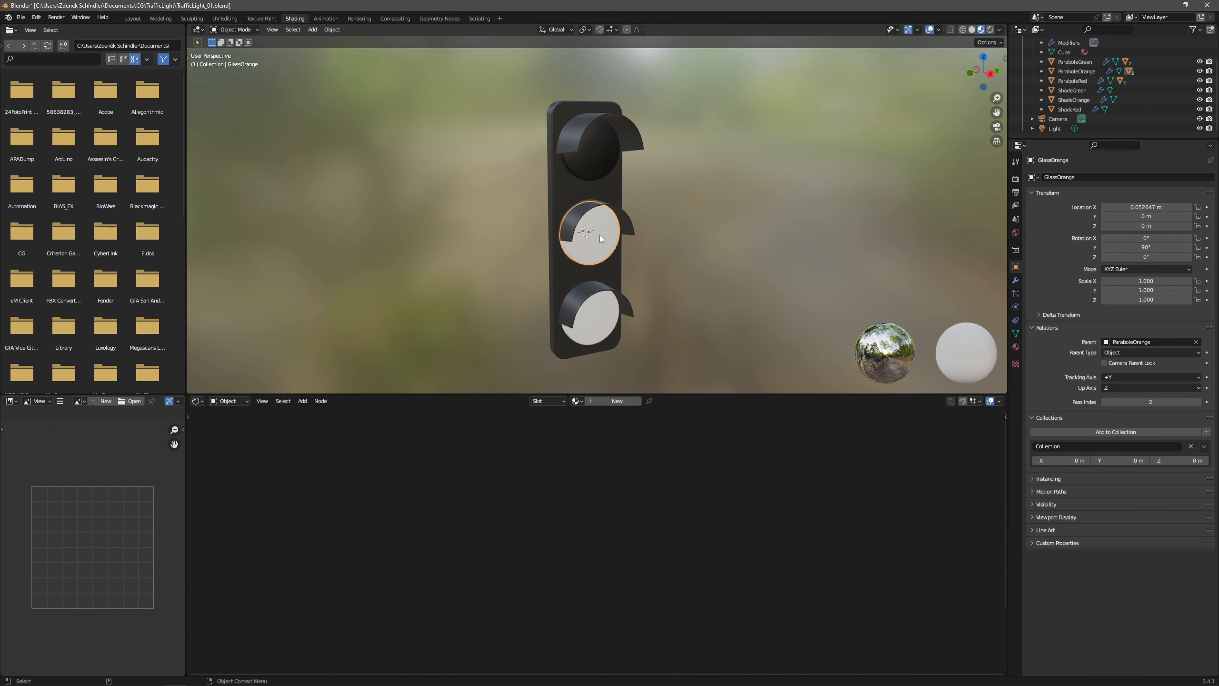
click(579, 400)
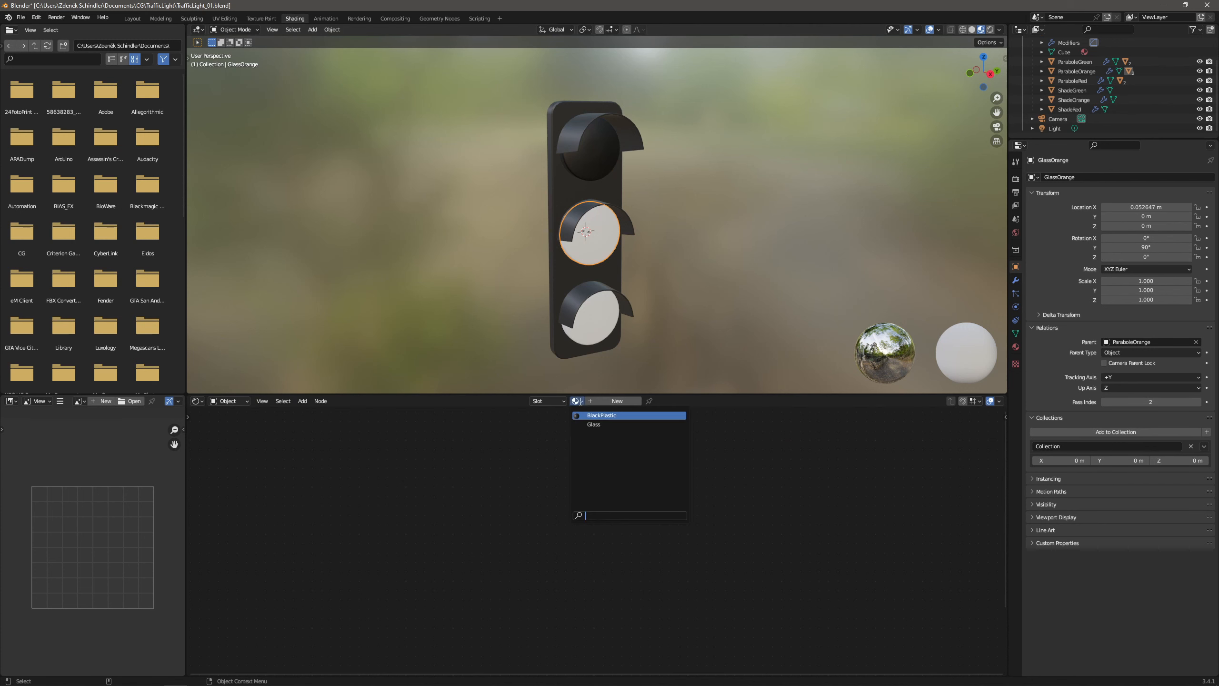
click(589, 425)
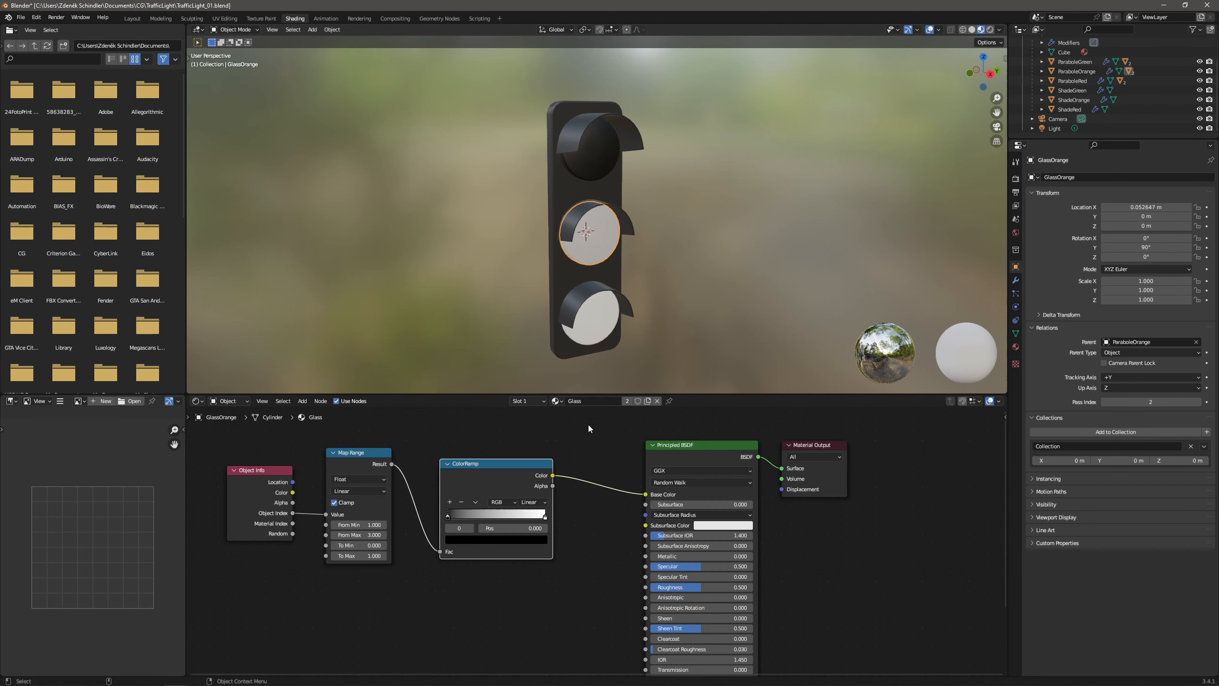
click(594, 325)
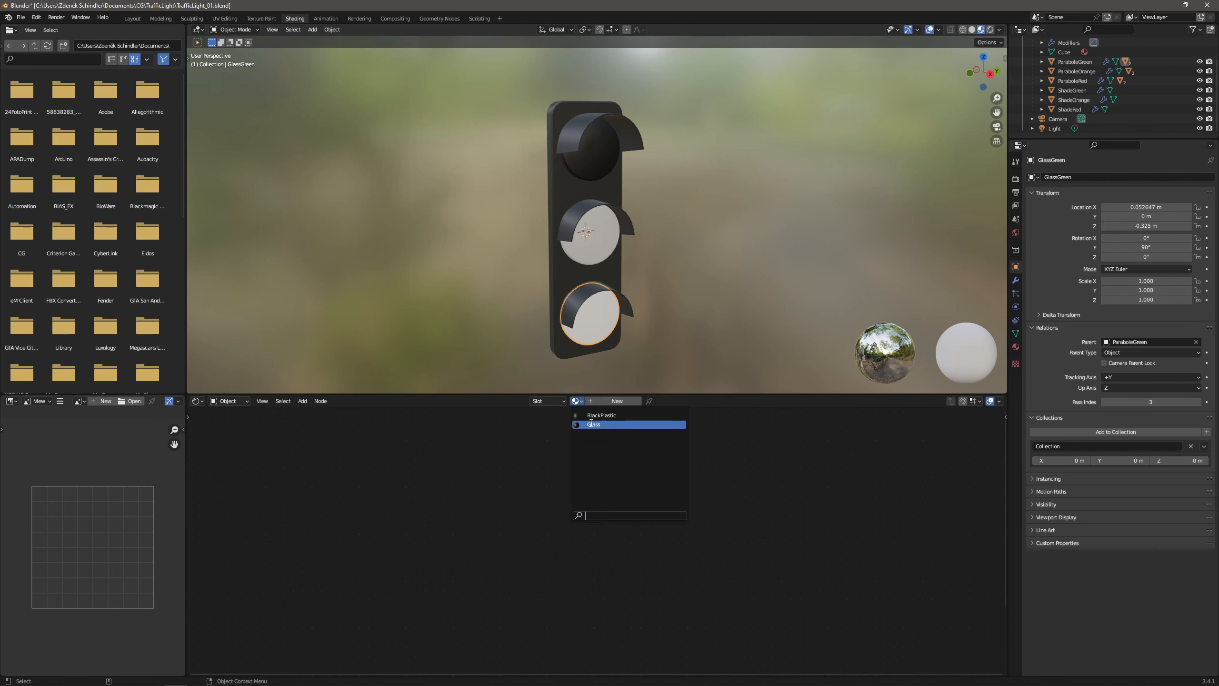
click(593, 425)
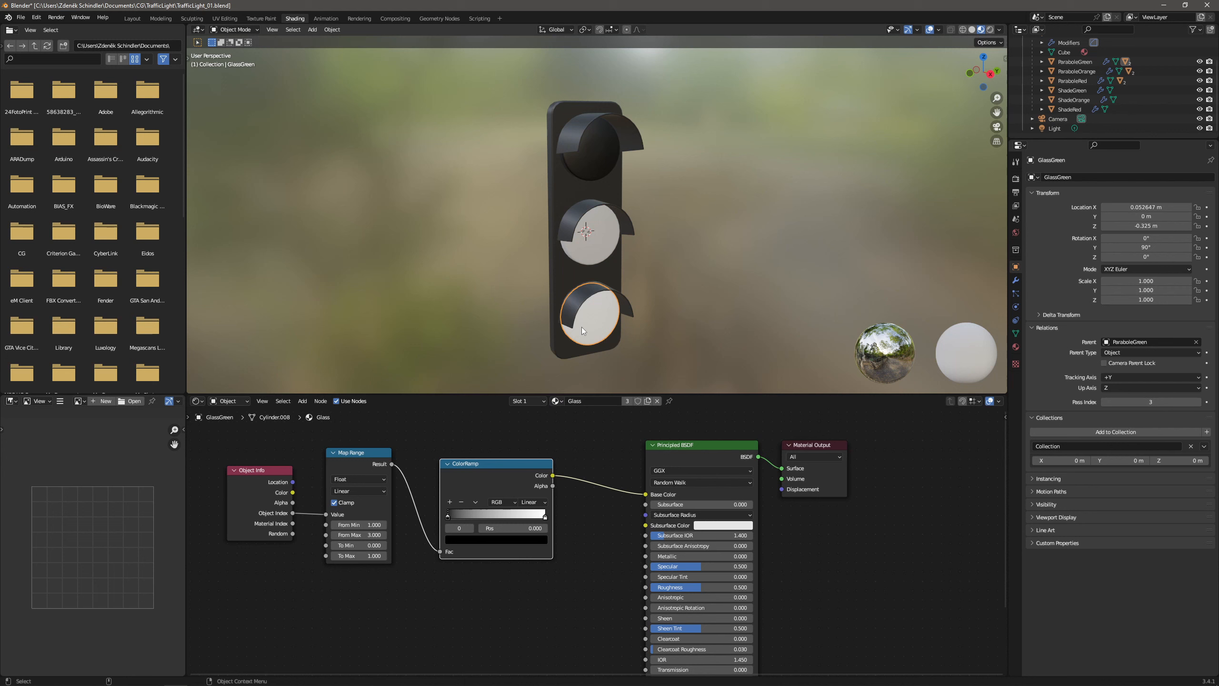
Set the ColorRamp's first color stop to pure red, with Red 1 and Green 0.
click(461, 541)
drag(526, 473, 526, 404)
drag(484, 439, 484, 474)
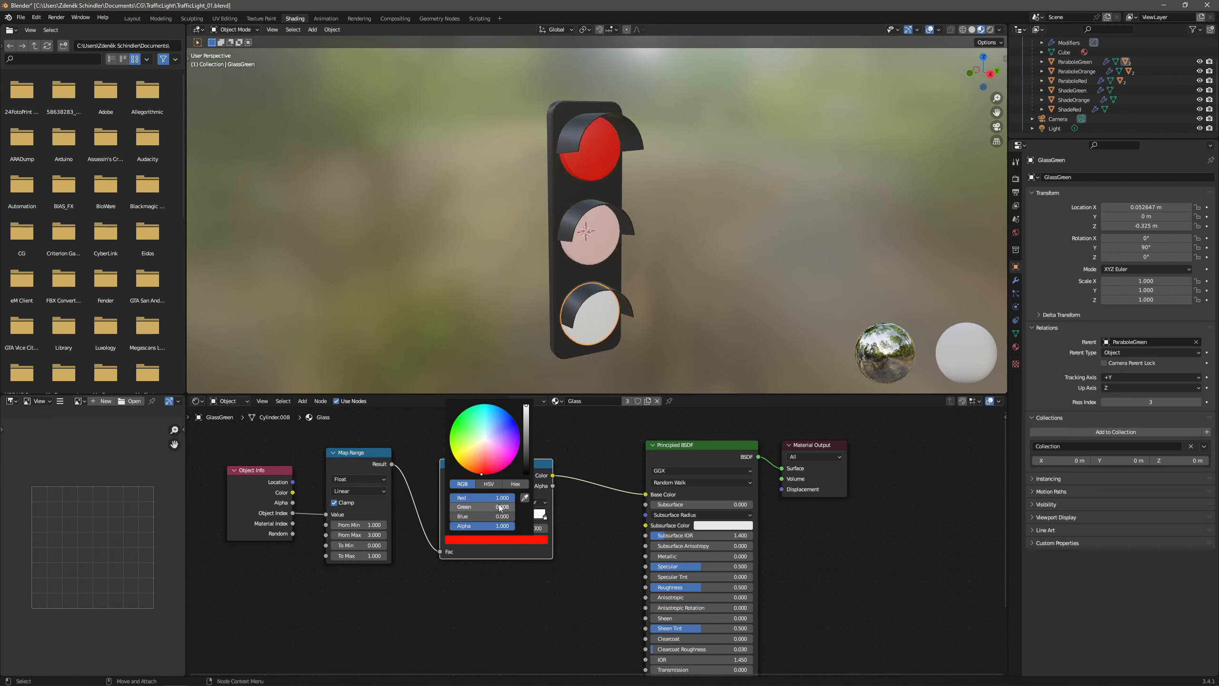
click(482, 506)
text(0)
key(Return)
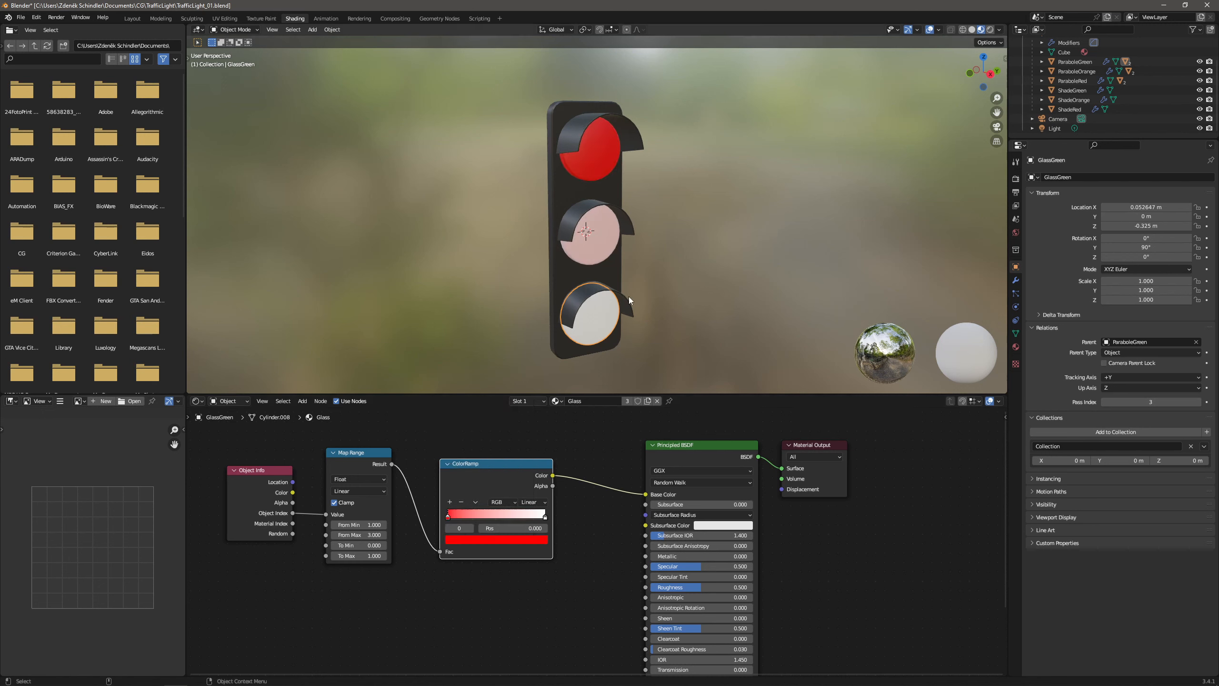
Add a ColorRamp stop at position 1/3 and color it orange.
click(606, 229)
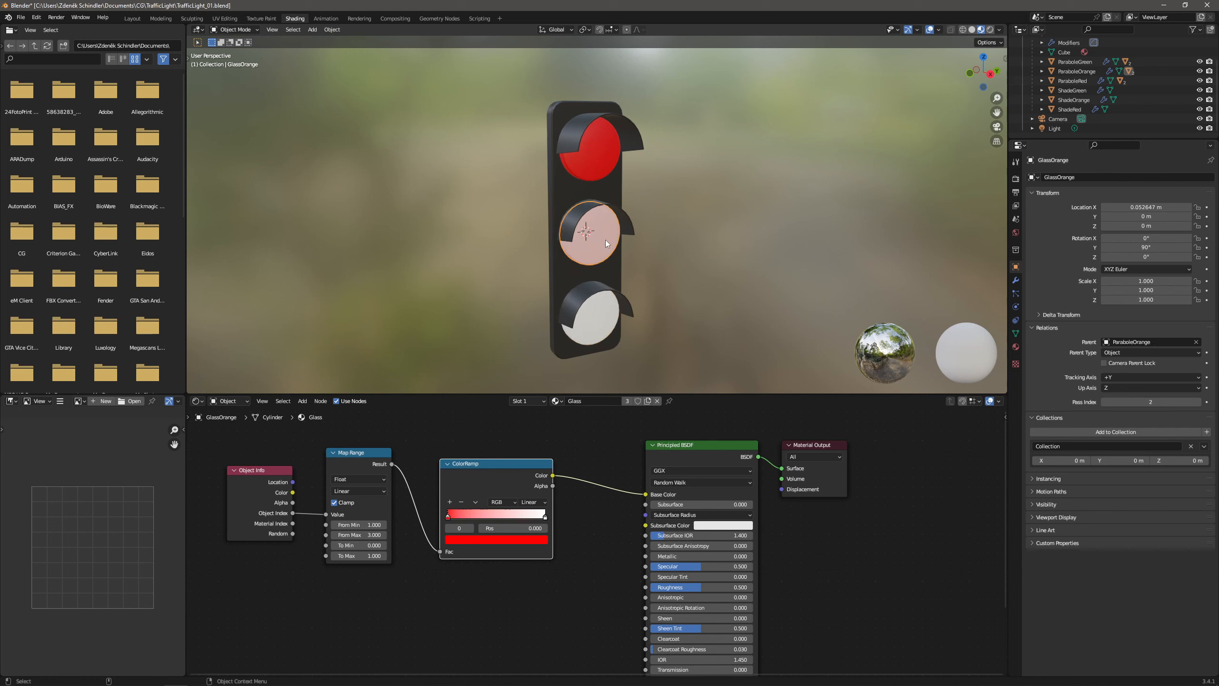
click(450, 504)
drag(513, 528, 516, 528)
click(516, 529)
text(1/3)
key(Return)
click(491, 539)
drag(472, 443, 461, 465)
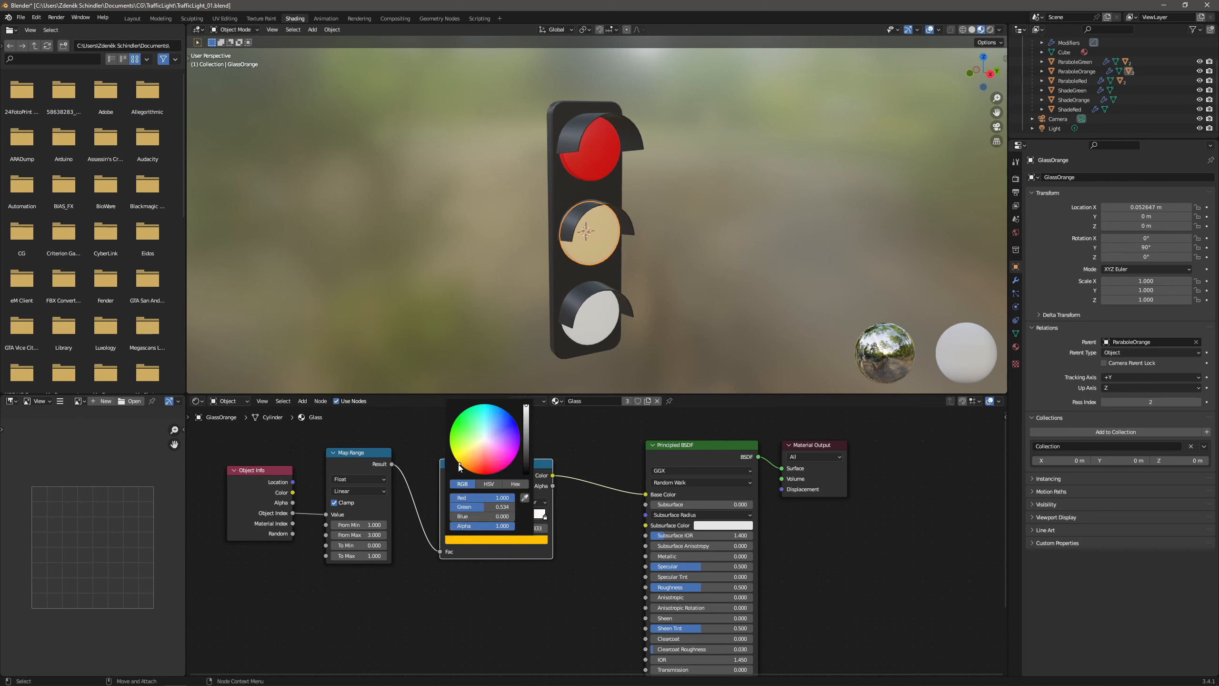
Add another ColorRamp stop at position 2/3 and color it bright green.
click(450, 502)
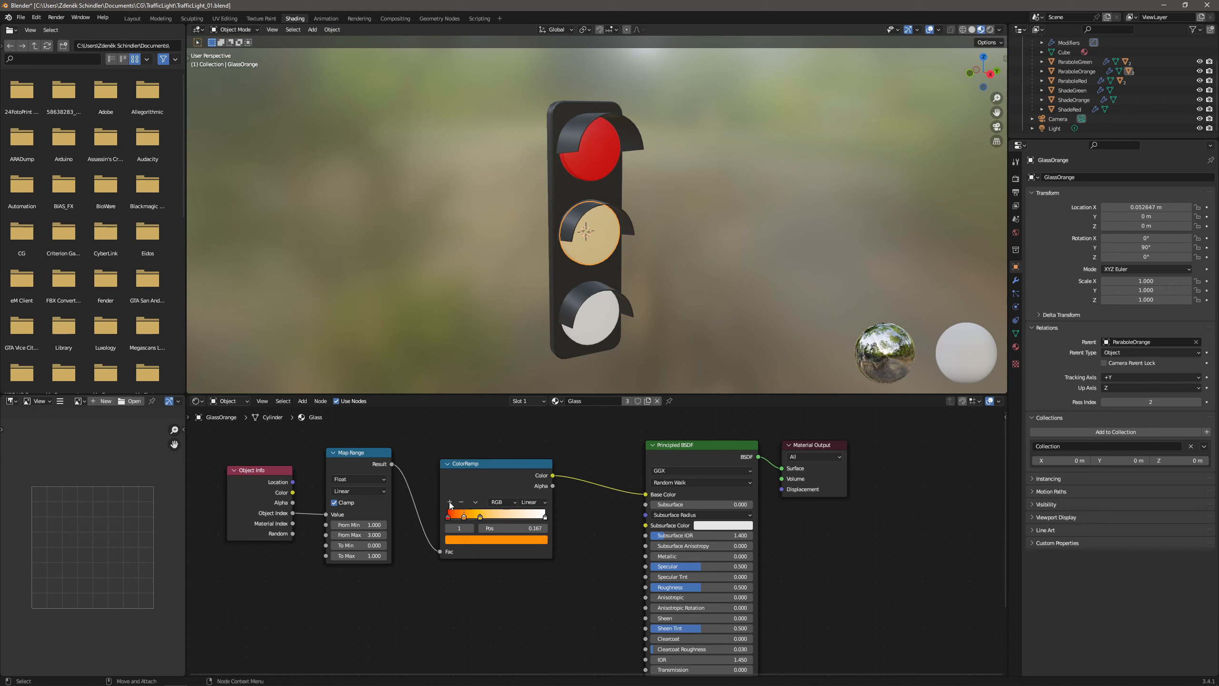
drag(463, 516, 507, 517)
click(534, 525)
text(2/3)
key(Return)
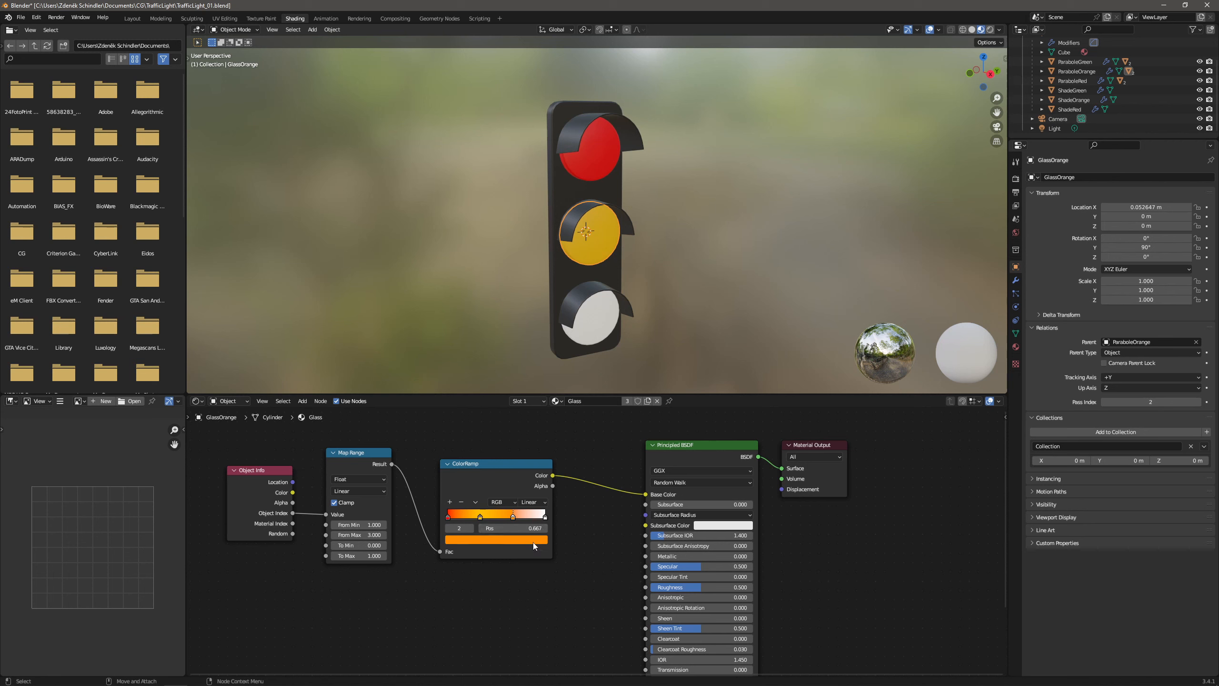
click(533, 539)
click(452, 423)
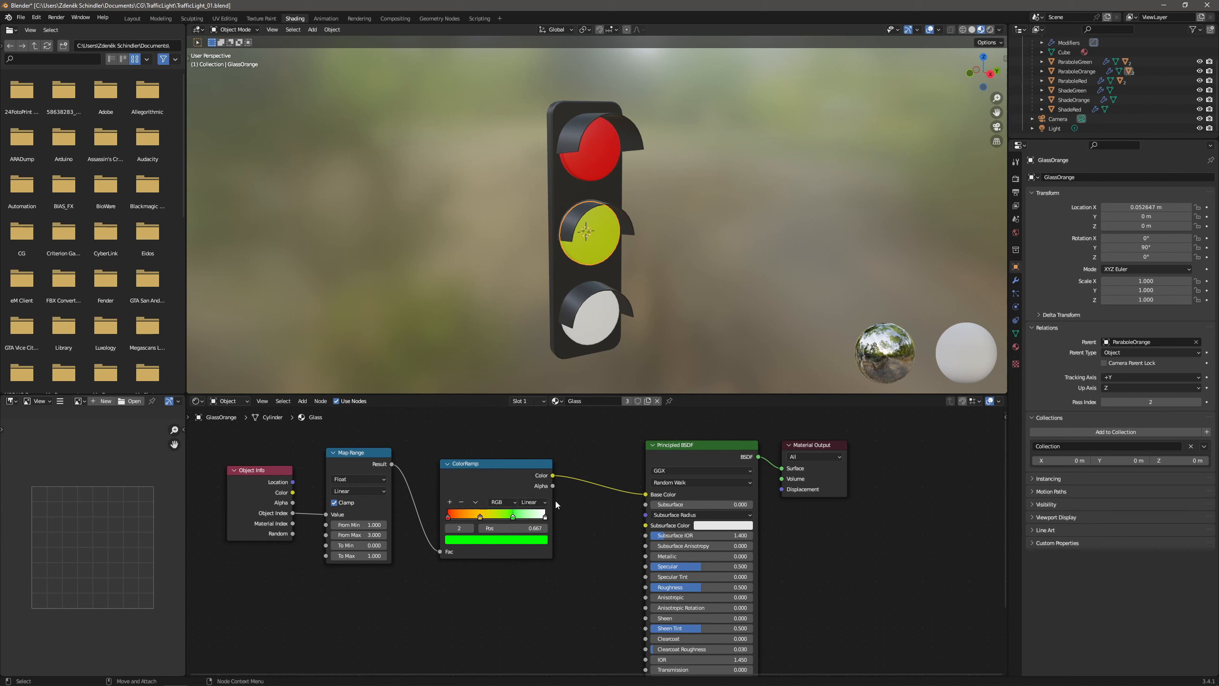
Color the ColorRamp's last stop bright green and set the ramp's interpolation to Constant.
click(545, 516)
click(531, 539)
click(456, 421)
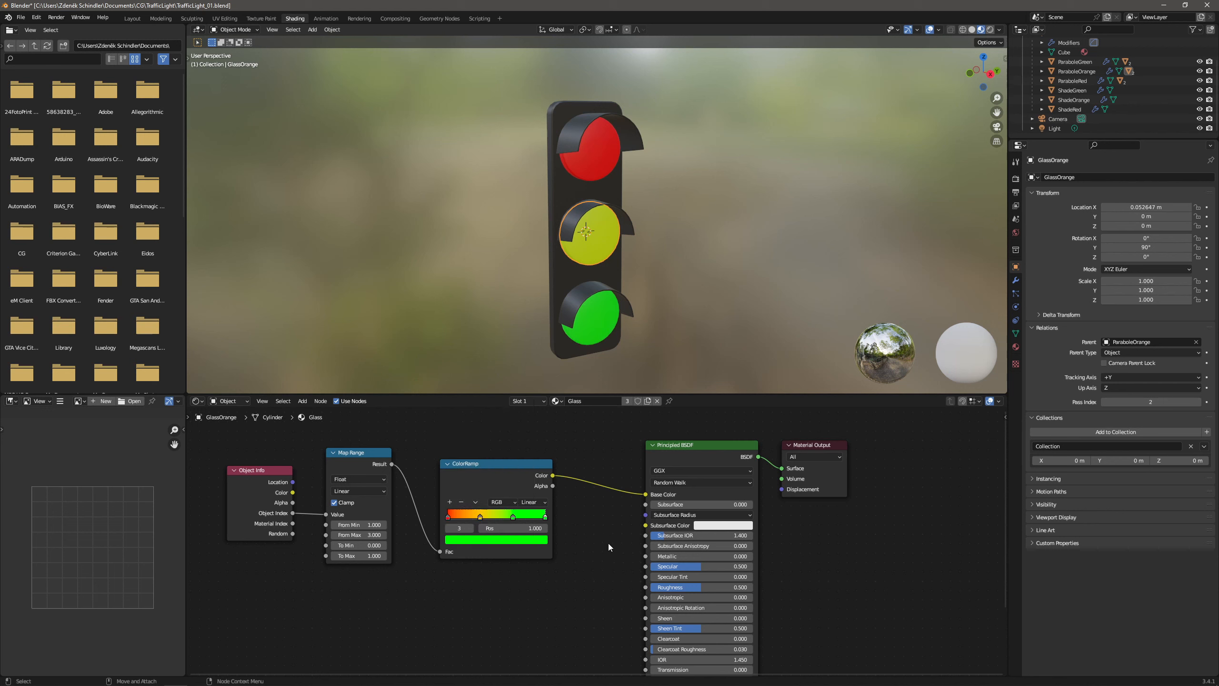
click(533, 501)
click(552, 554)
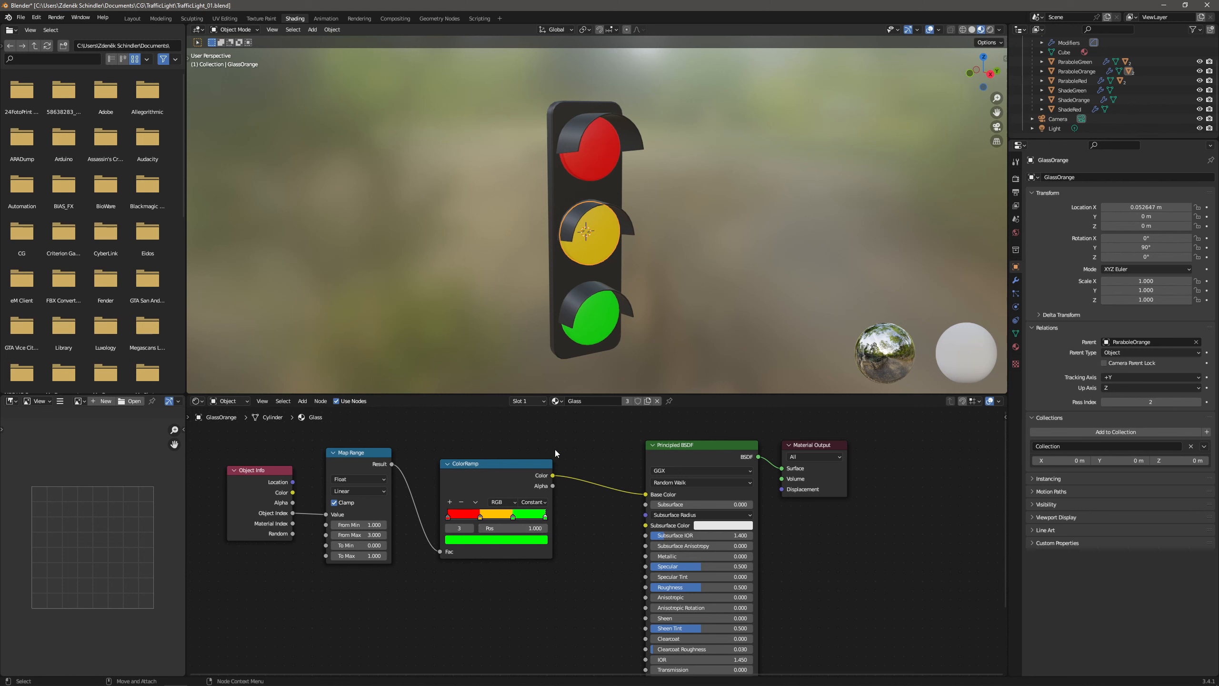
Set the Principled BSDF's Transmission to 1, Roughness to 0 and Transmission Roughness to 0.1.
scroll(582, 484, down, 1)
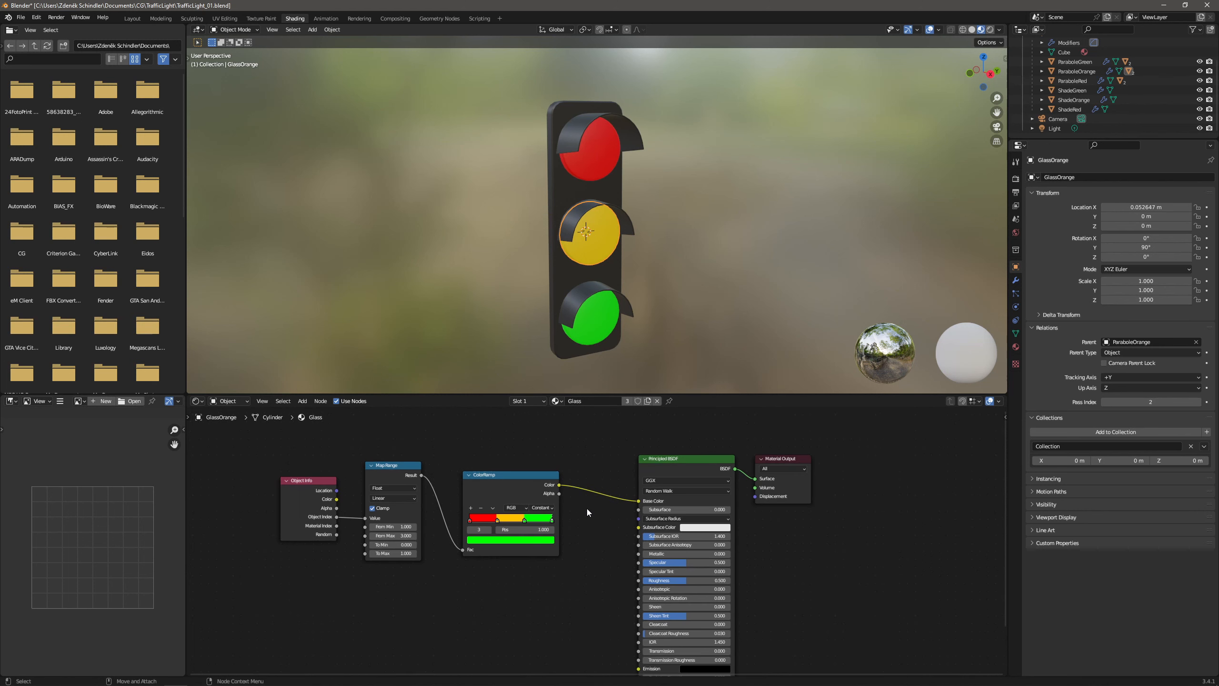
middle_drag(672, 638, 656, 579)
drag(649, 591, 727, 591)
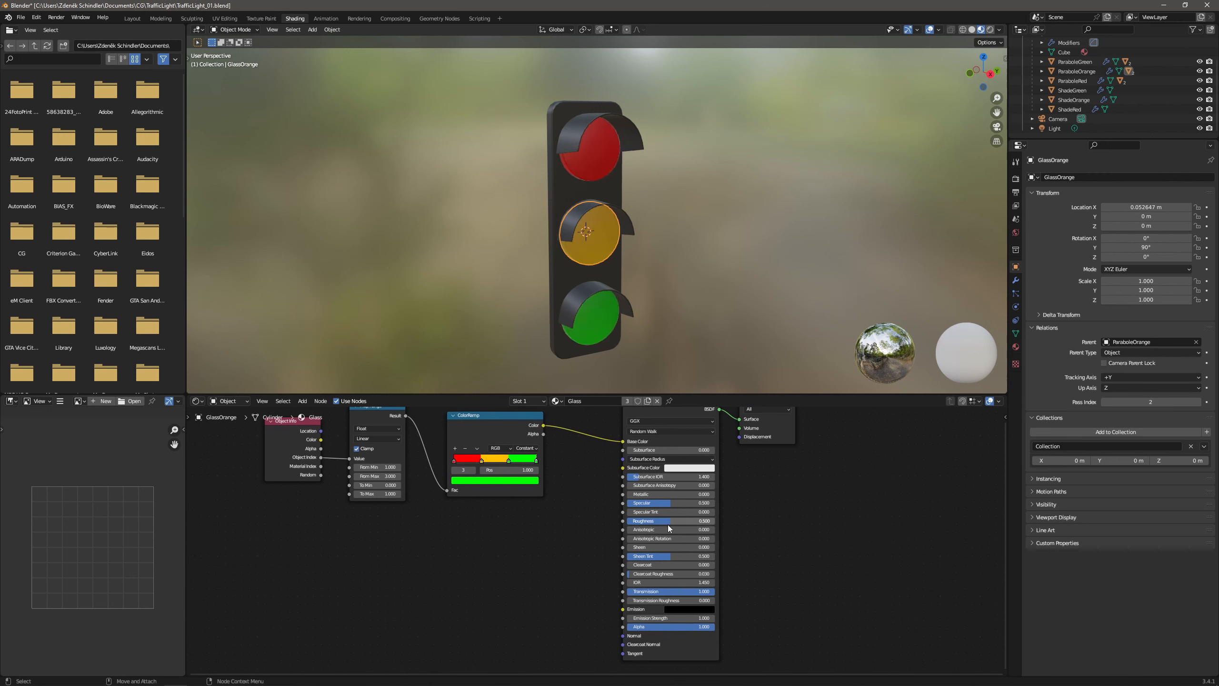
drag(669, 521, 629, 520)
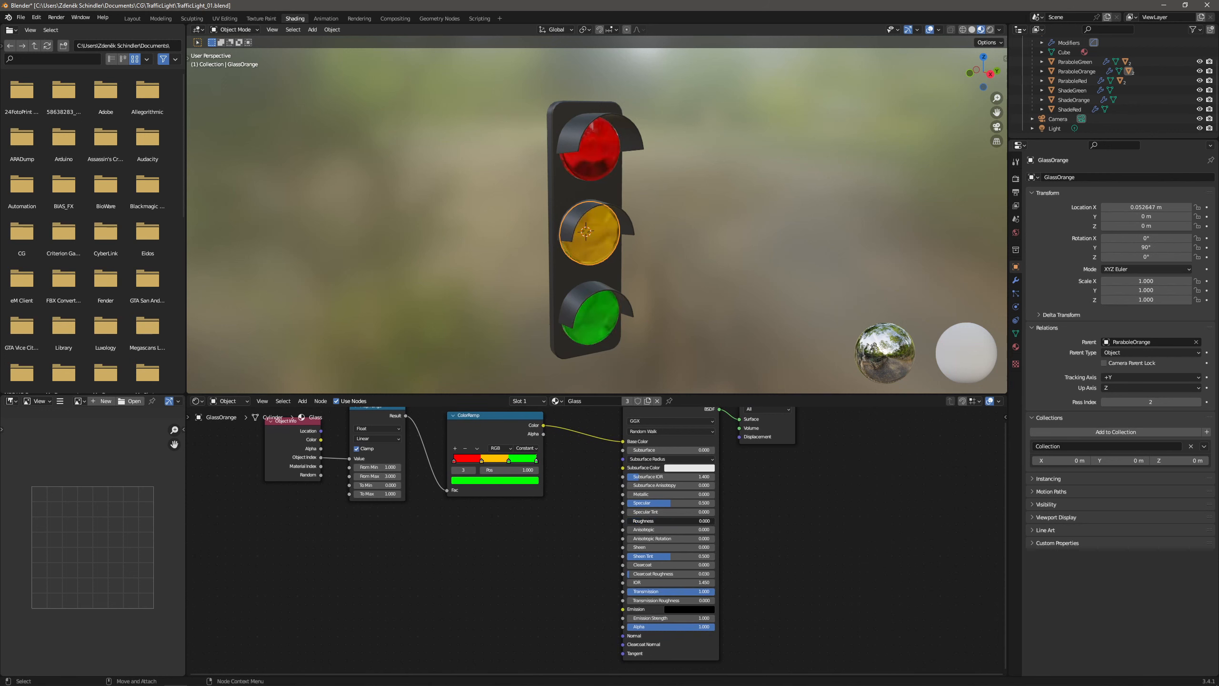
scroll(675, 602, up, 2)
click(688, 610)
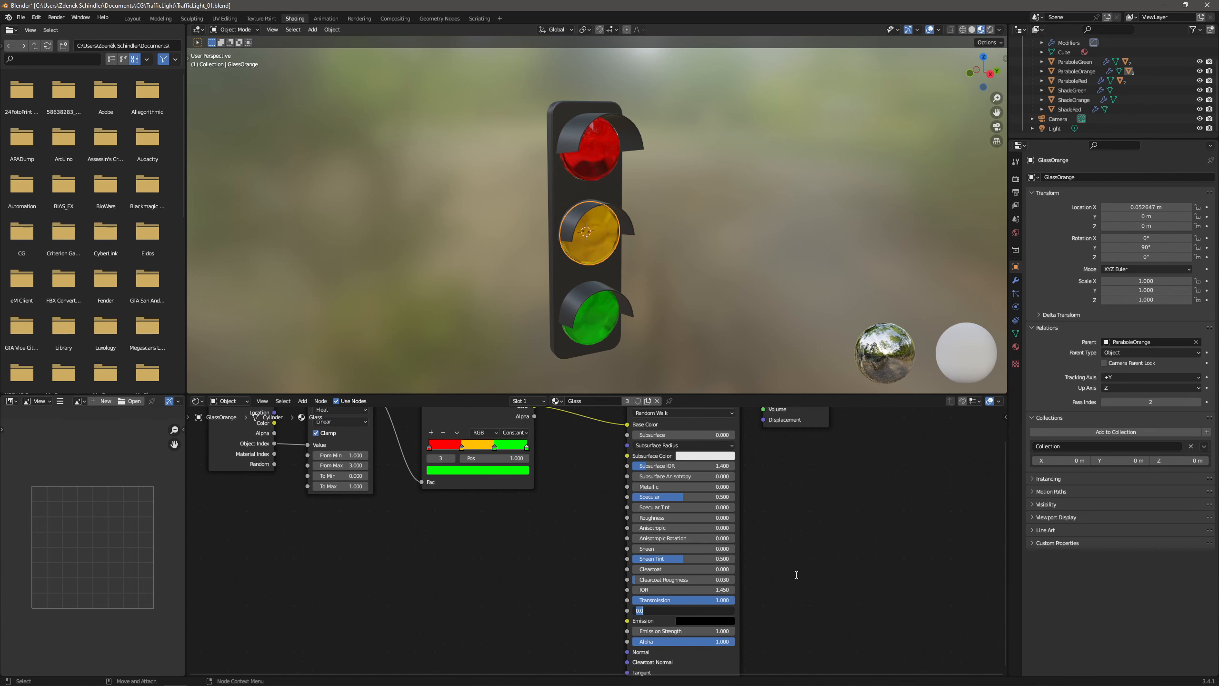
text(0.1)
key(Return)
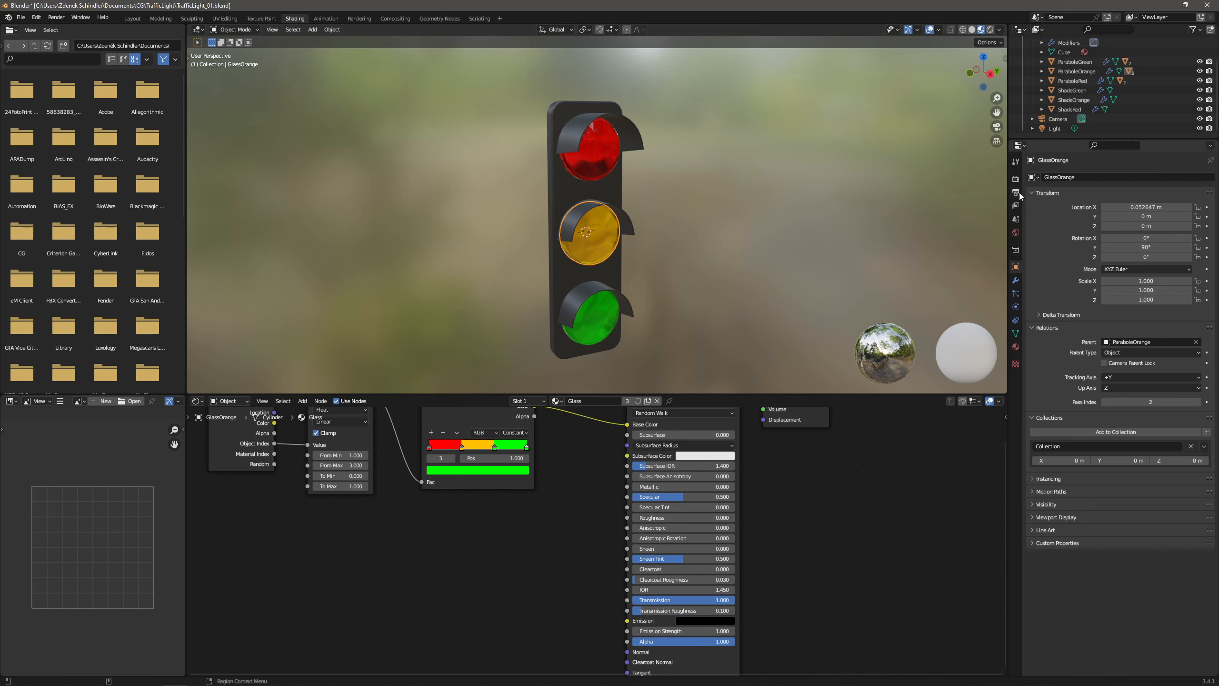
Enable Screen Space Reflections with Refraction in the Eevee render settings.
click(1016, 179)
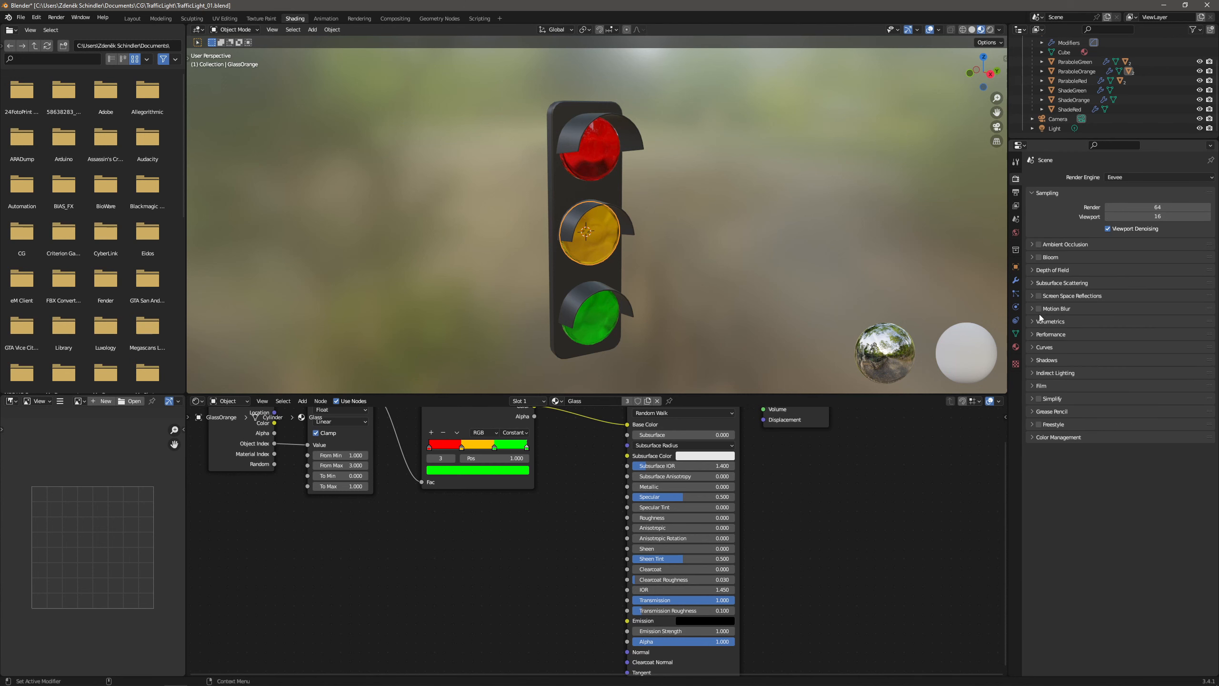
click(1031, 295)
click(1038, 297)
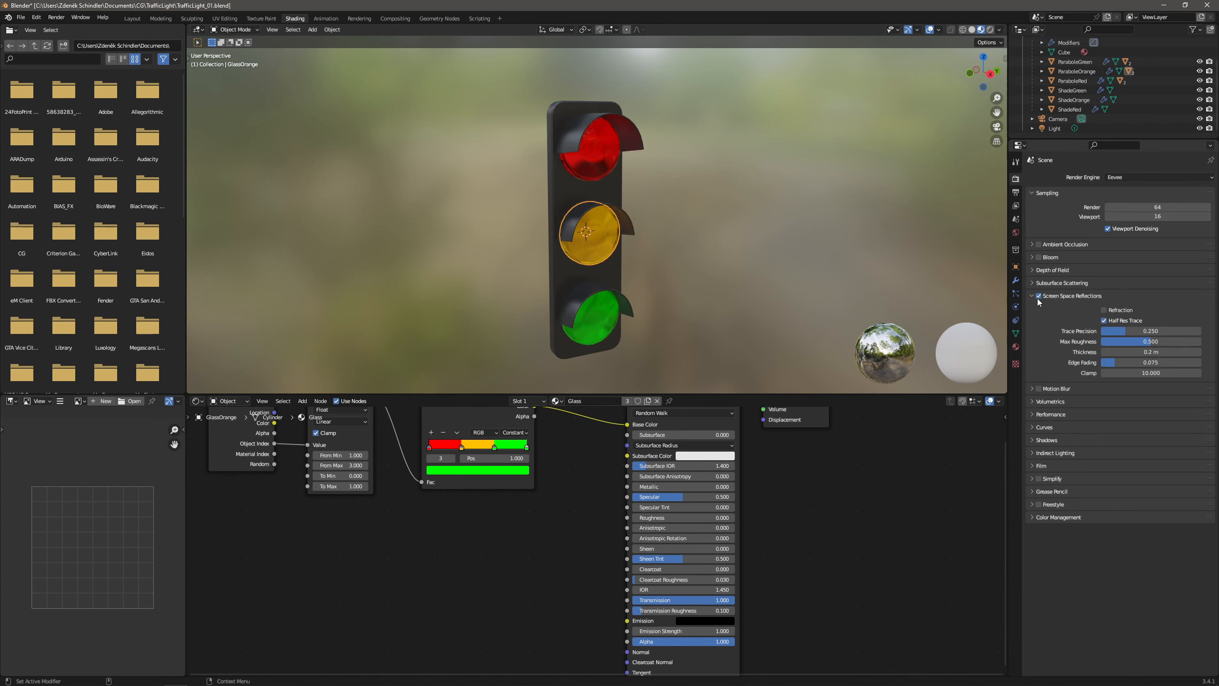
click(1104, 309)
Enable Screen Space Refraction for the Glass material and set its Blend Mode to Alpha Blend.
click(1015, 346)
scroll(1095, 505, down, 6)
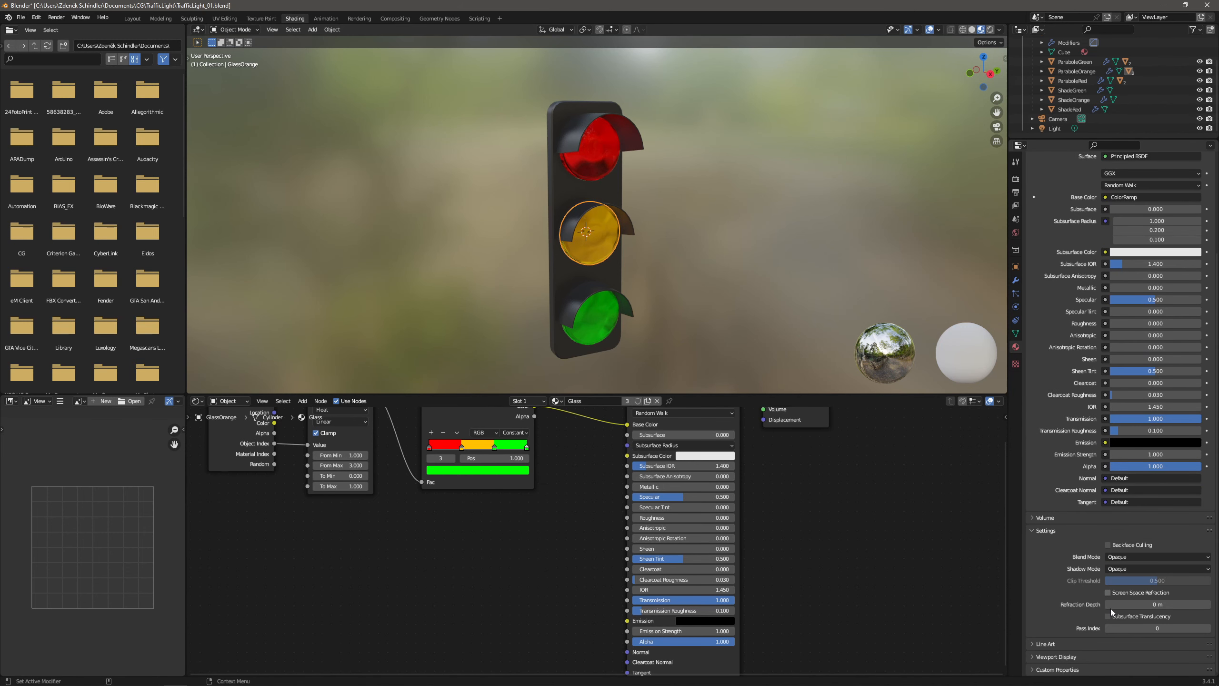
click(1088, 590)
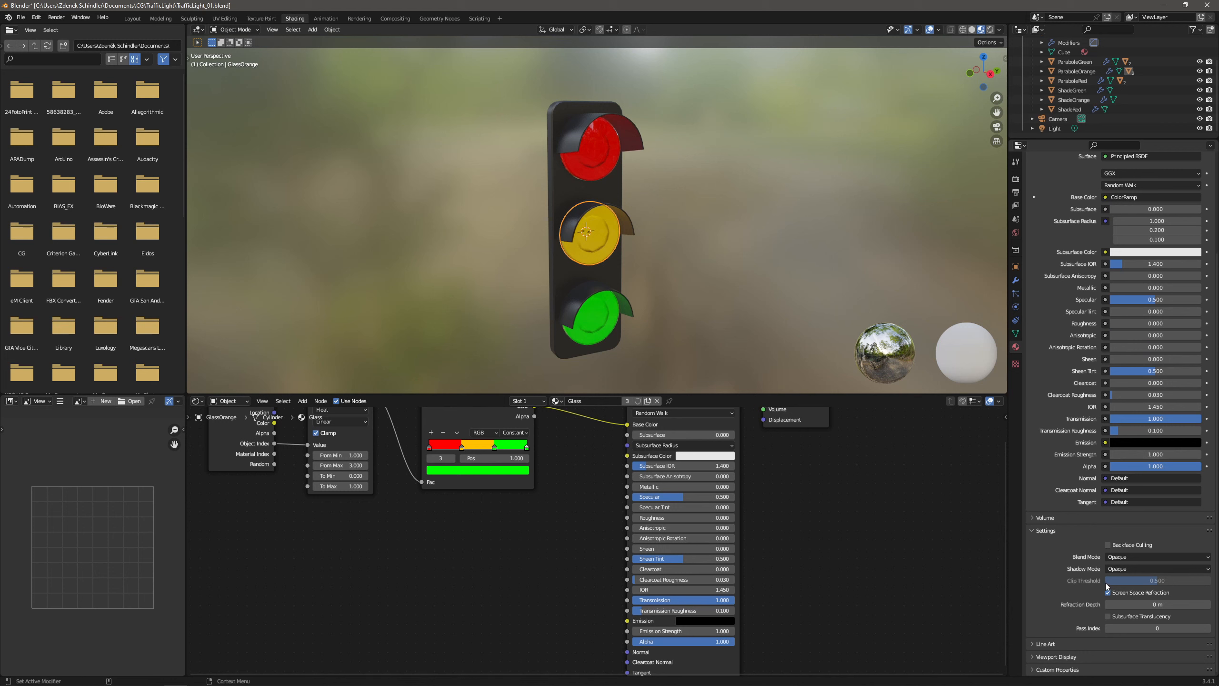
click(1114, 556)
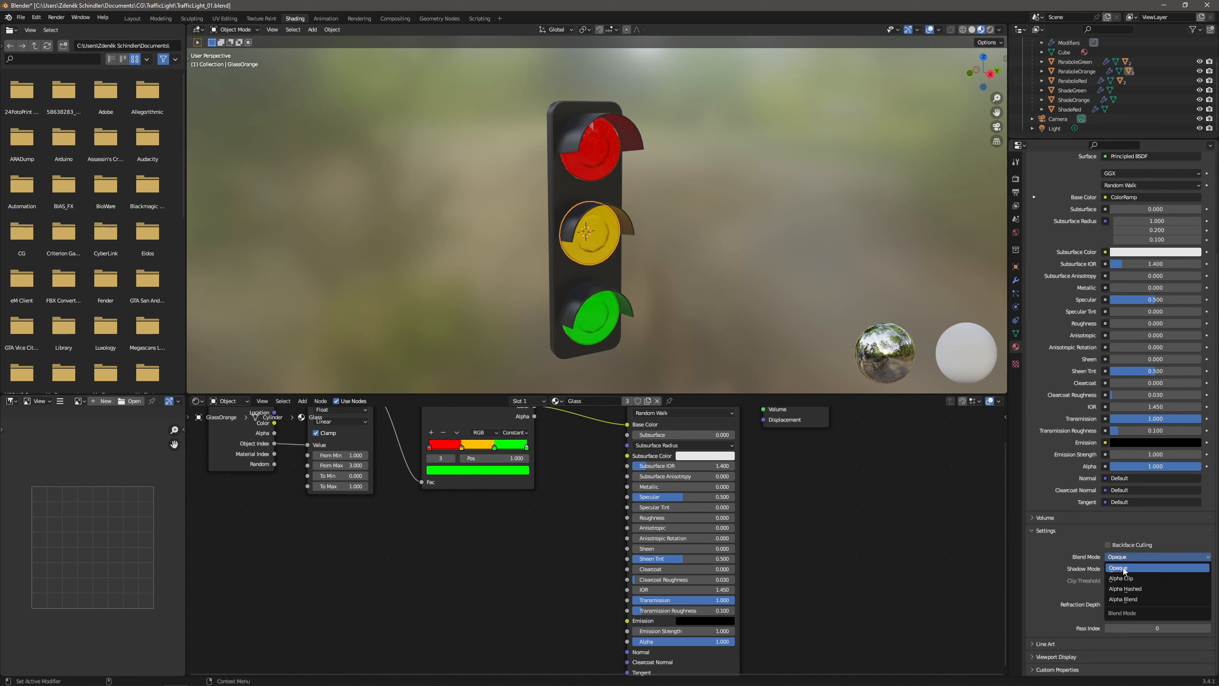
click(1125, 598)
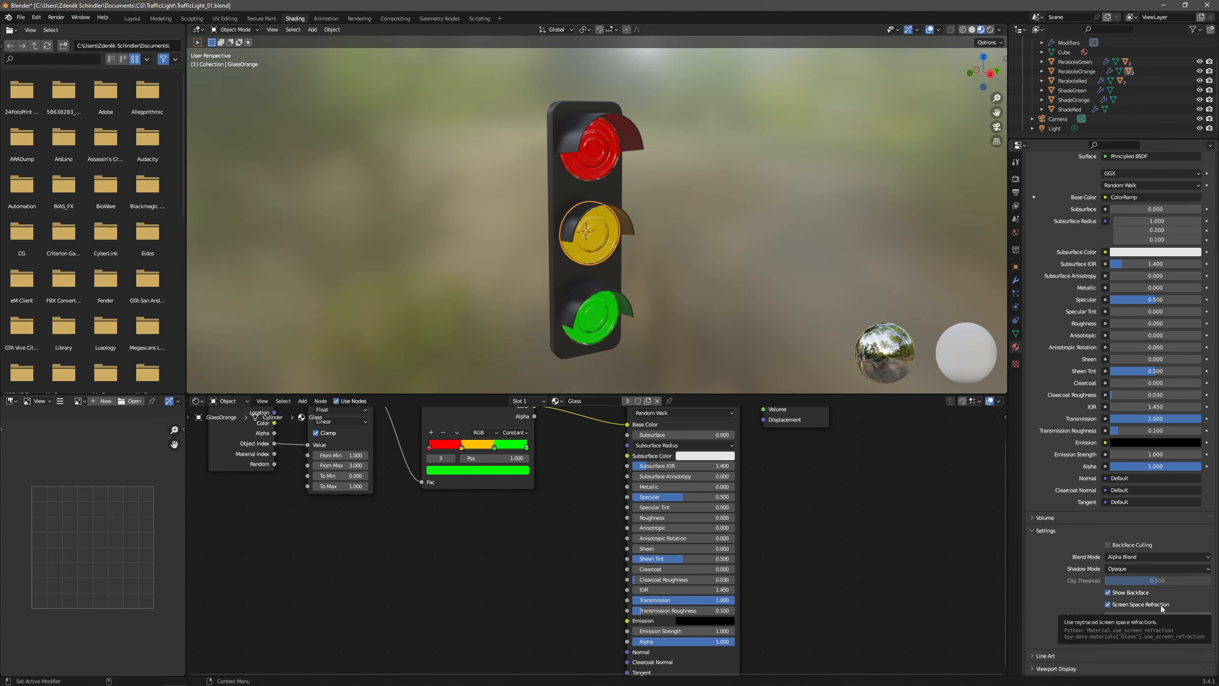
Switch the viewport to Rendered shading and inspect the traffic light's glass lenses from the front.
middle_drag(722, 282, 887, 191)
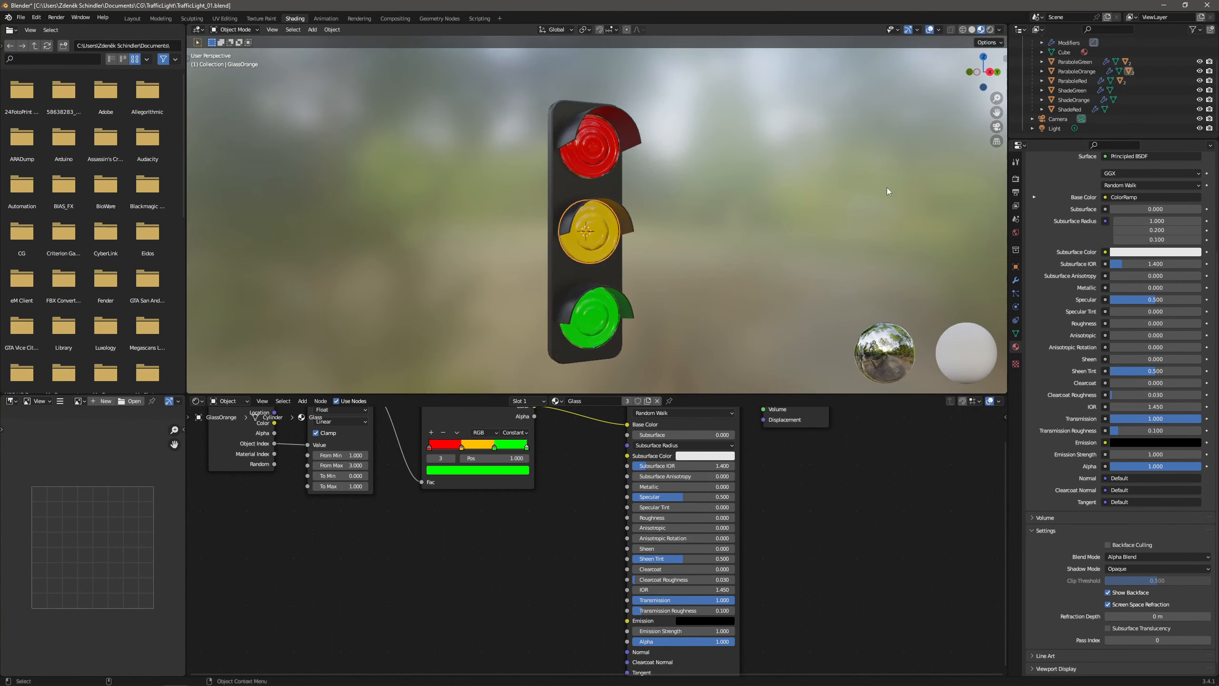
scroll(1118, 202, up, 5)
click(990, 29)
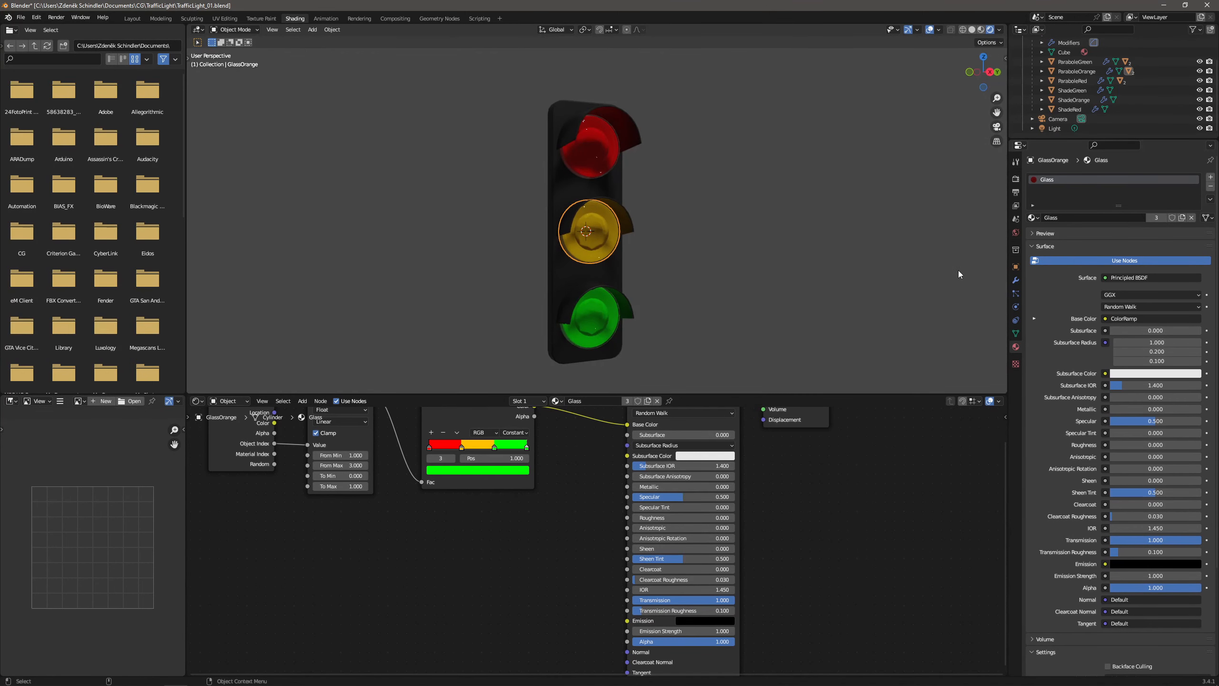
middle_drag(693, 281, 656, 277)
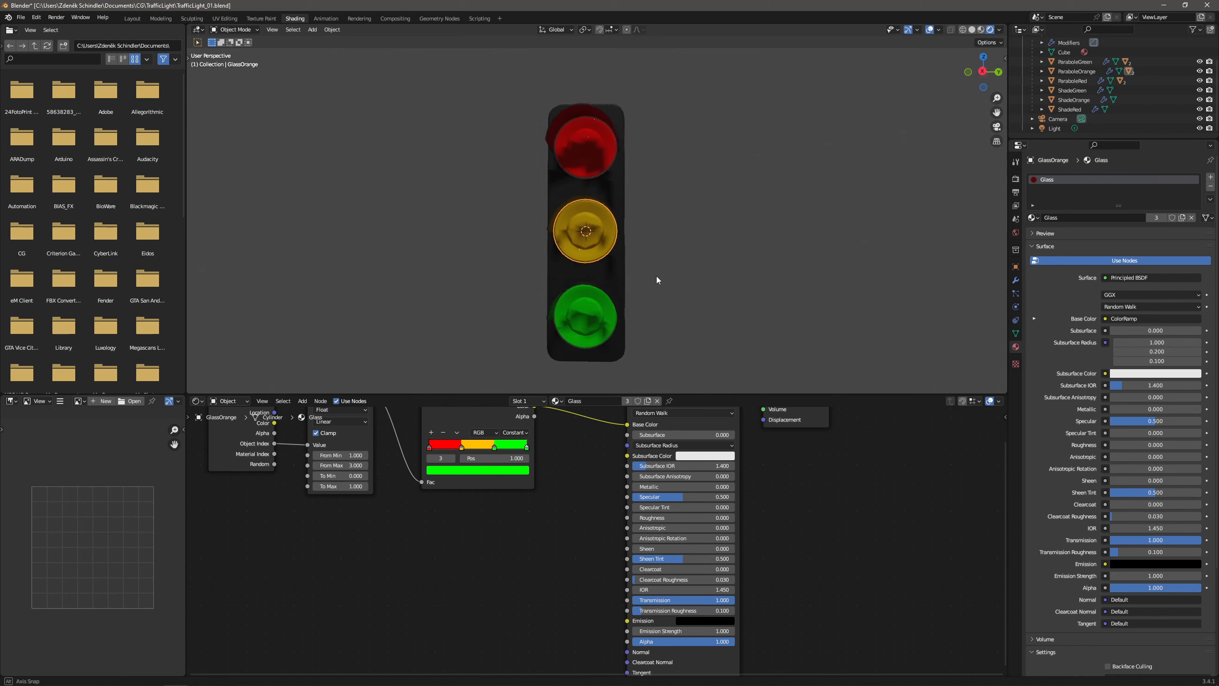
Drive the World background color with an Environment Texture.
click(1015, 233)
click(1126, 242)
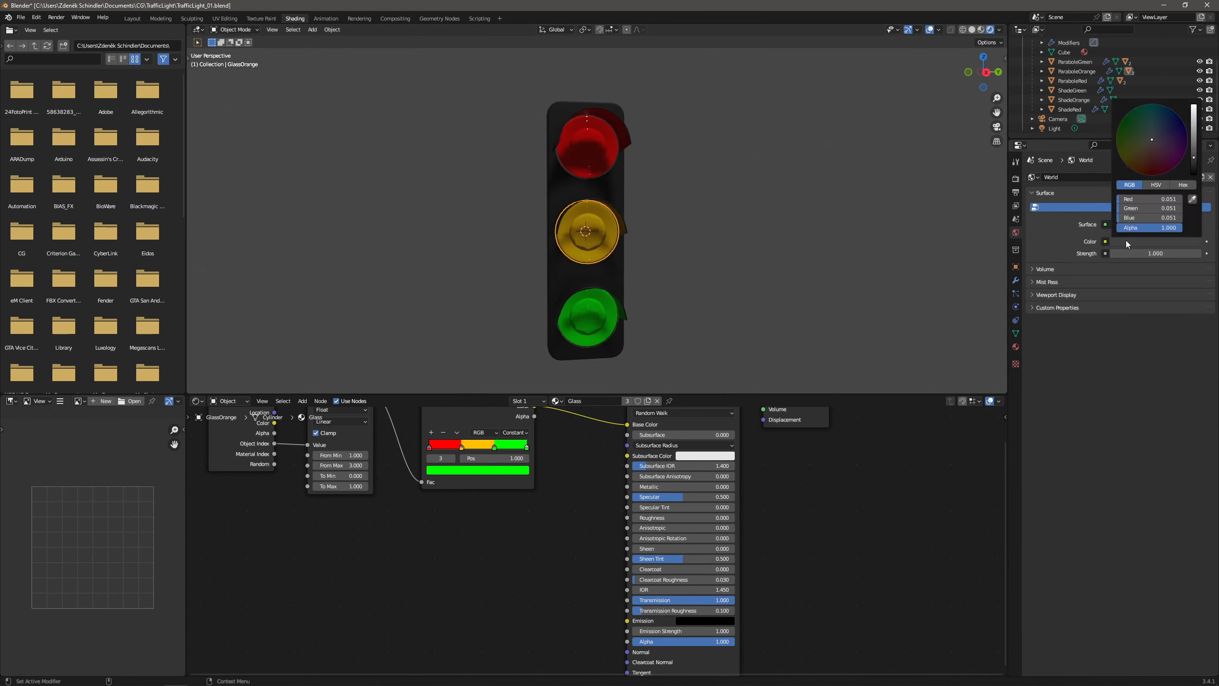
click(1105, 241)
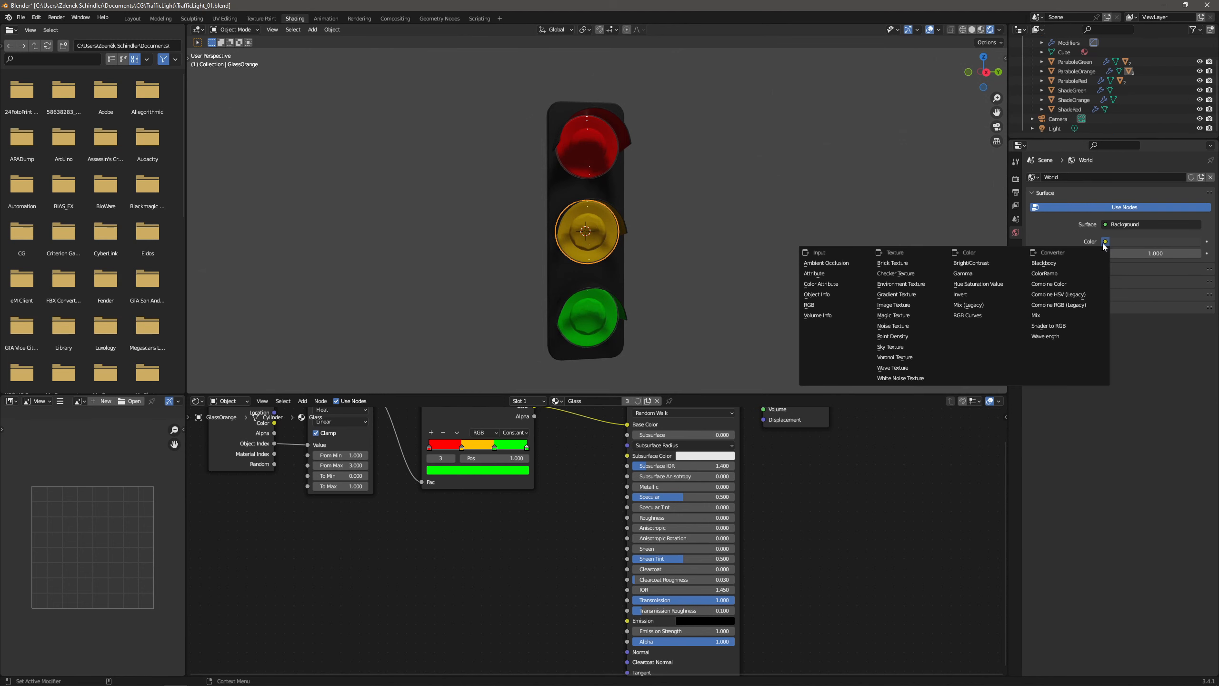
click(894, 284)
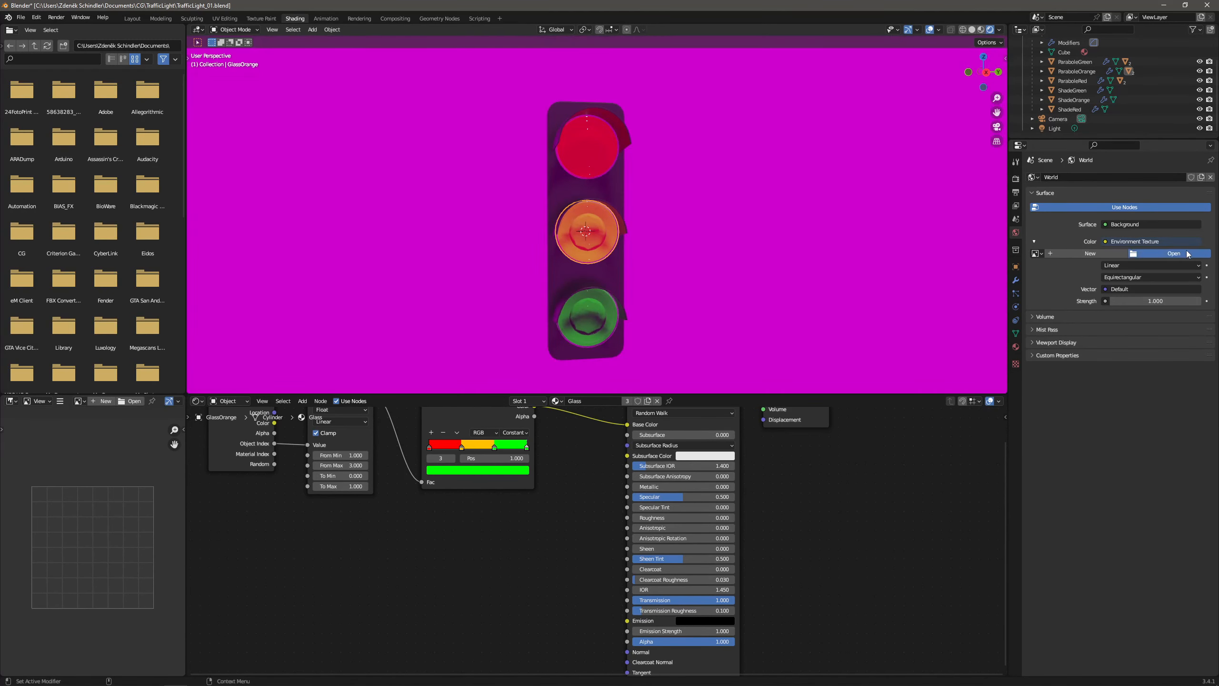
Load city.exr from Blender 3.4's datafiles/studiolights/world folder as the world's environment image.
click(1185, 254)
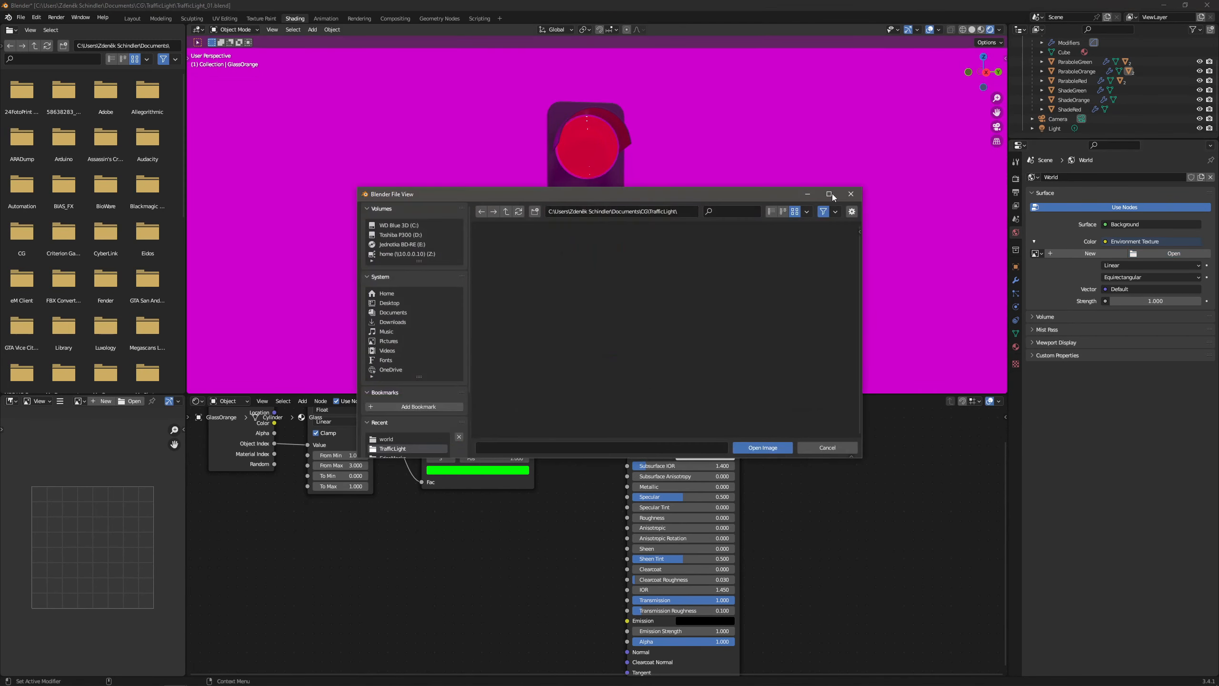
click(405, 226)
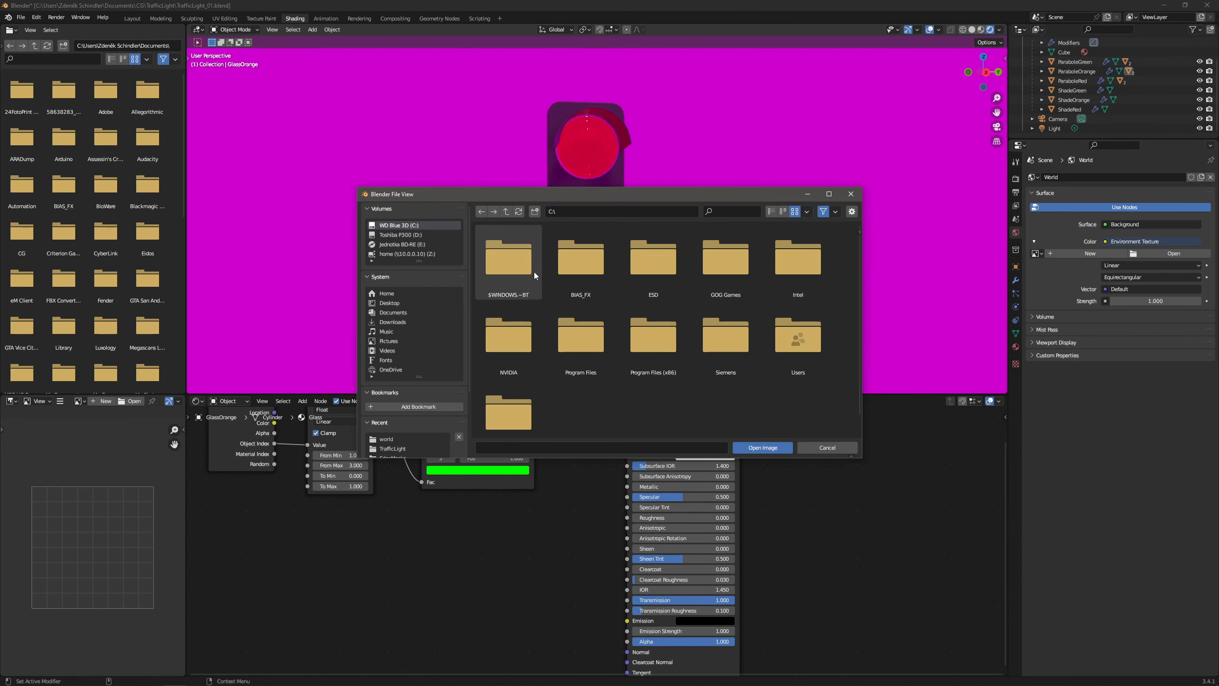
click(583, 342)
click(511, 337)
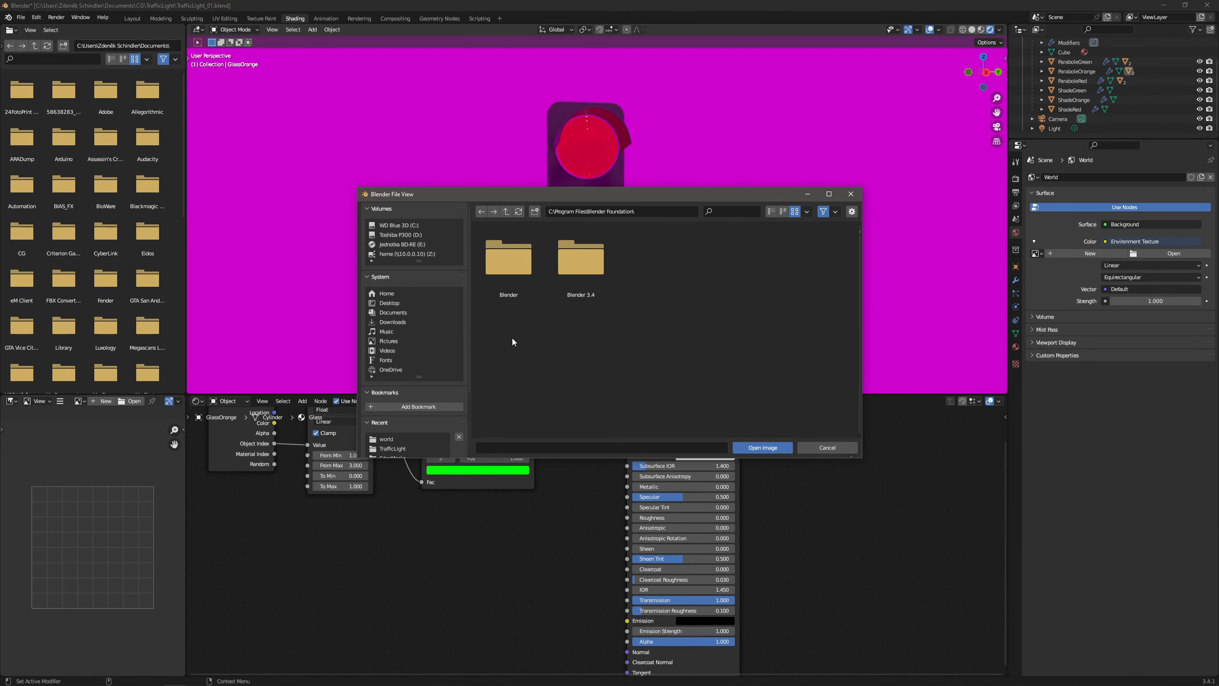
double_click(581, 259)
click(506, 260)
double_click(507, 259)
double_click(505, 260)
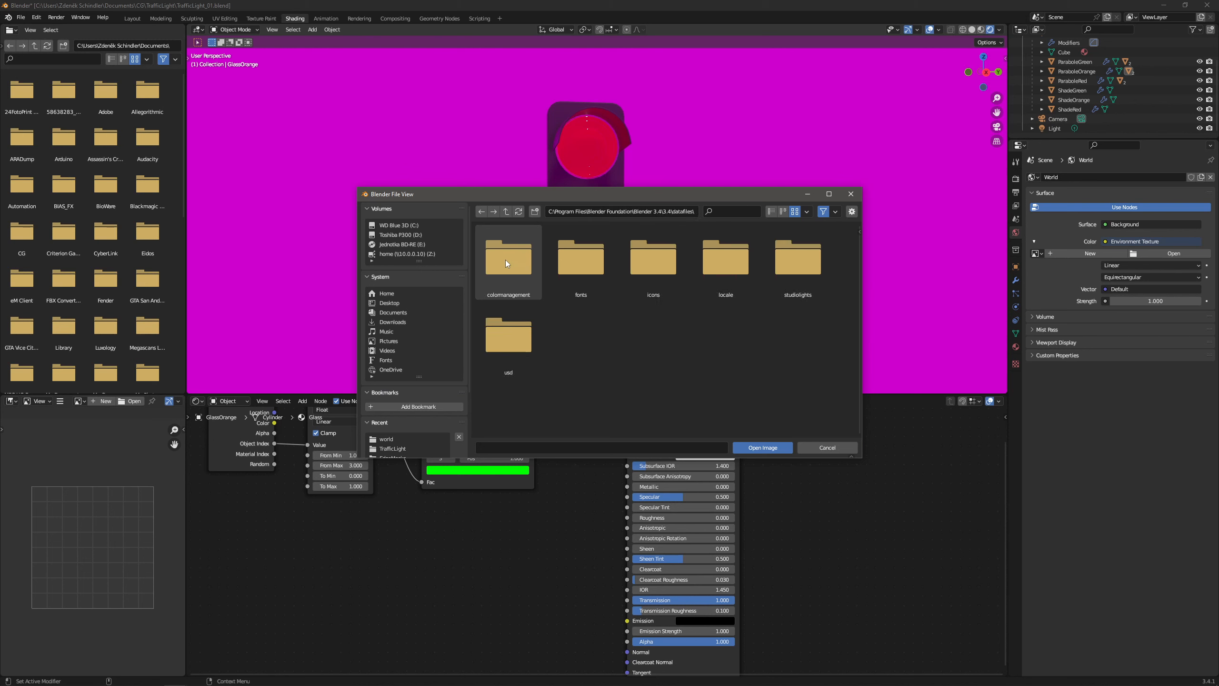
double_click(780, 262)
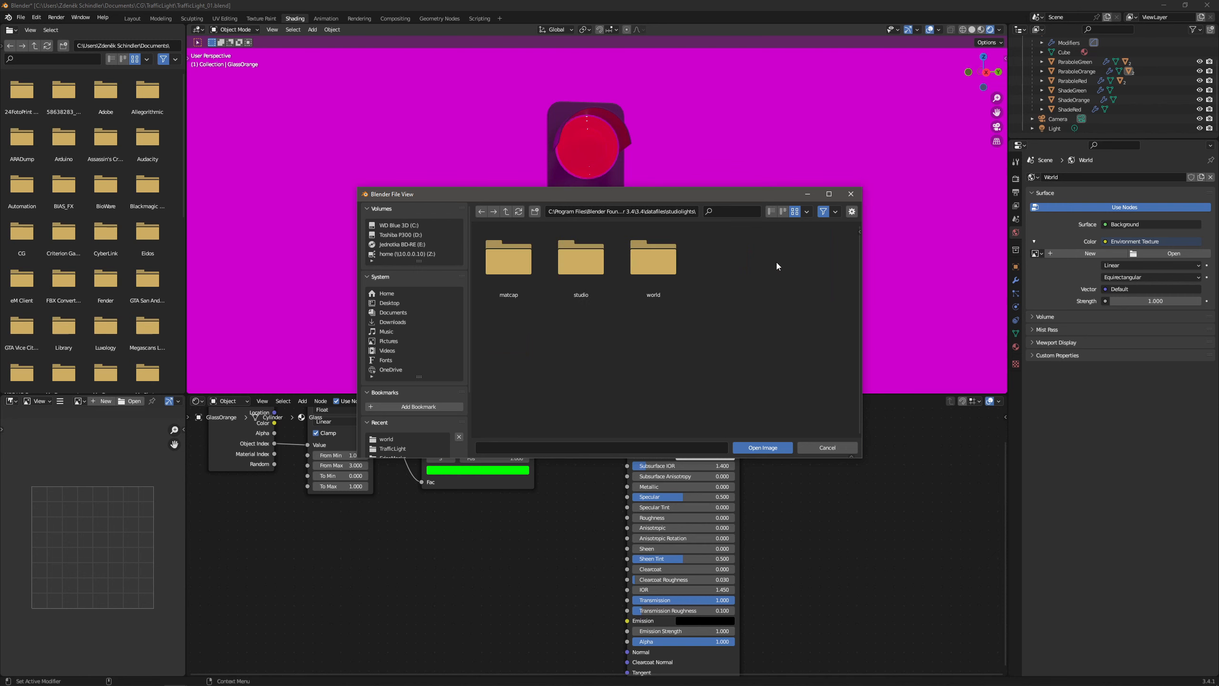
double_click(642, 263)
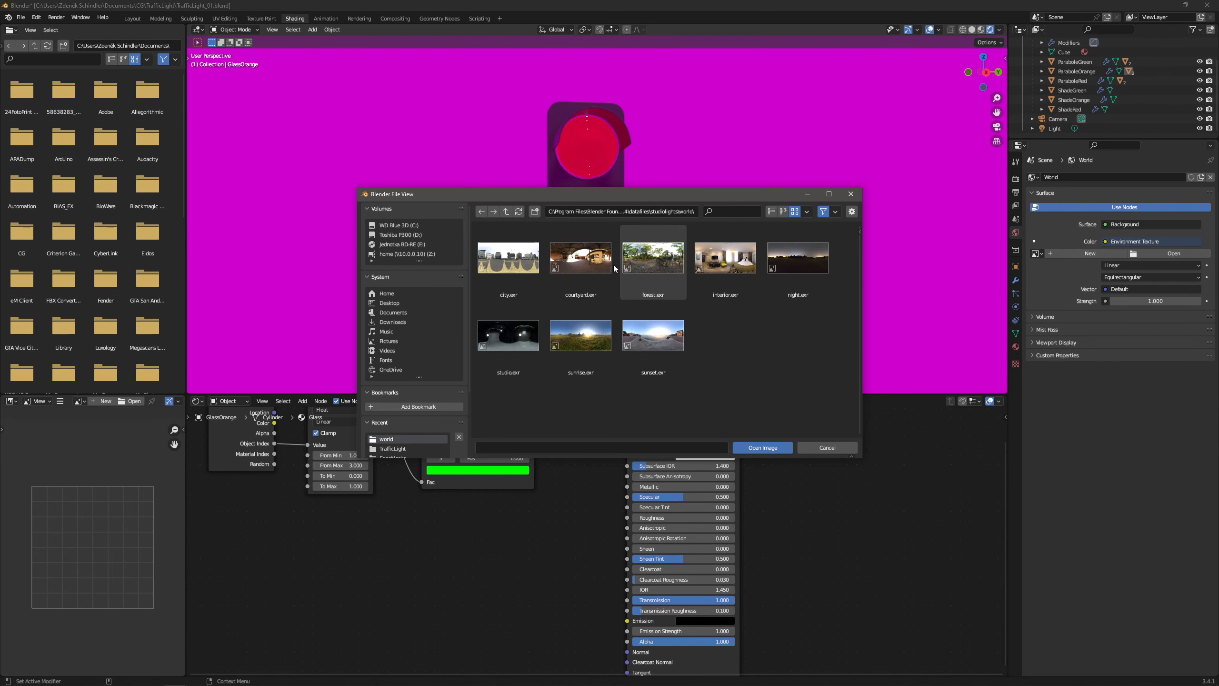
double_click(498, 269)
mouse_move(663, 196)
middle_down()
mouse_move(722, 192)
mouse_move(666, 202)
middle_up()
Change the render engine to Cycles with GPU Compute as the device and view the traffic light's lenses.
click(1016, 179)
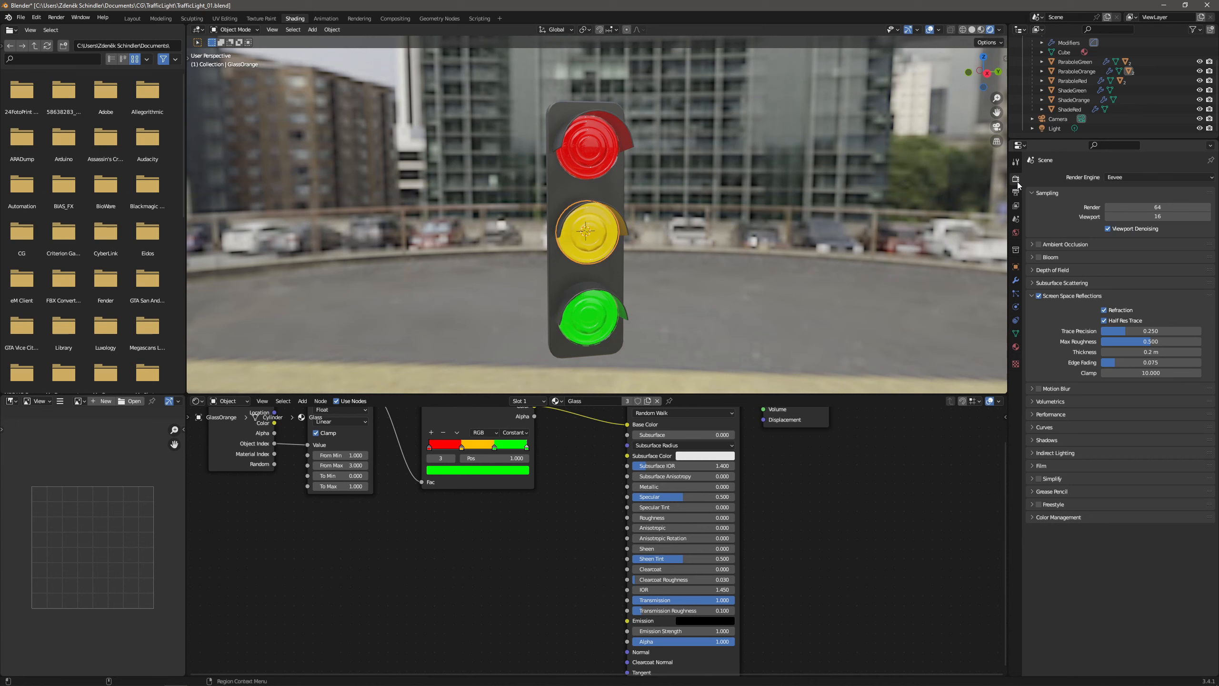
click(1141, 179)
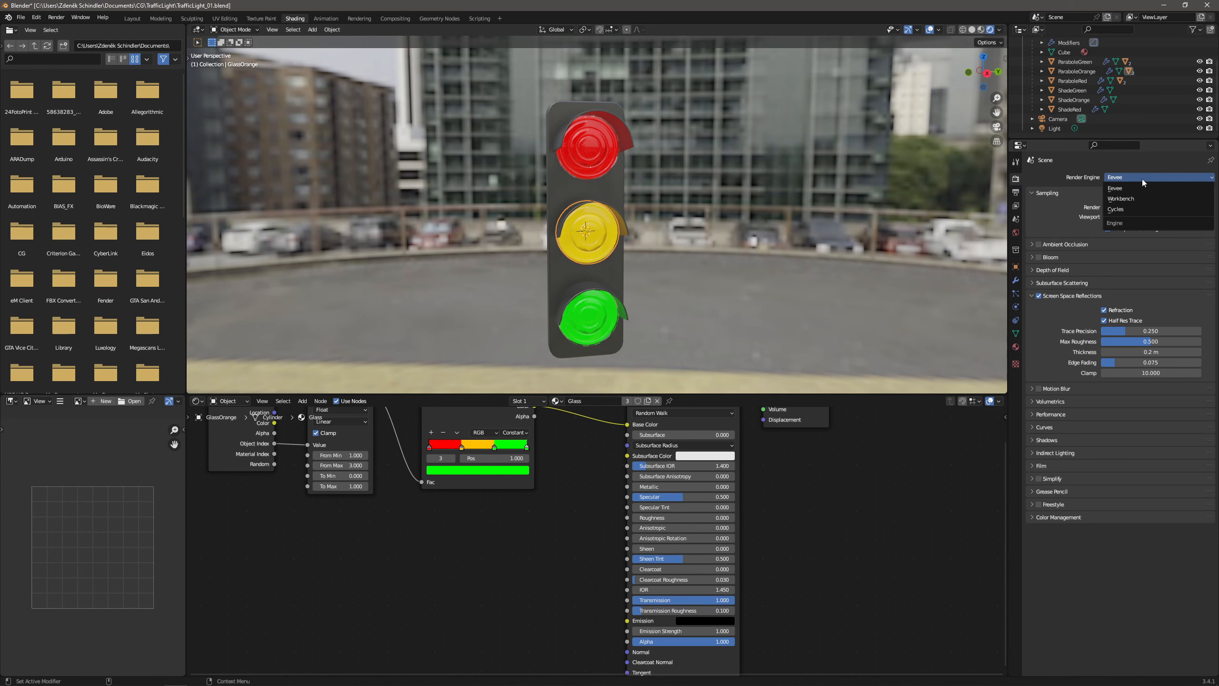
click(1136, 209)
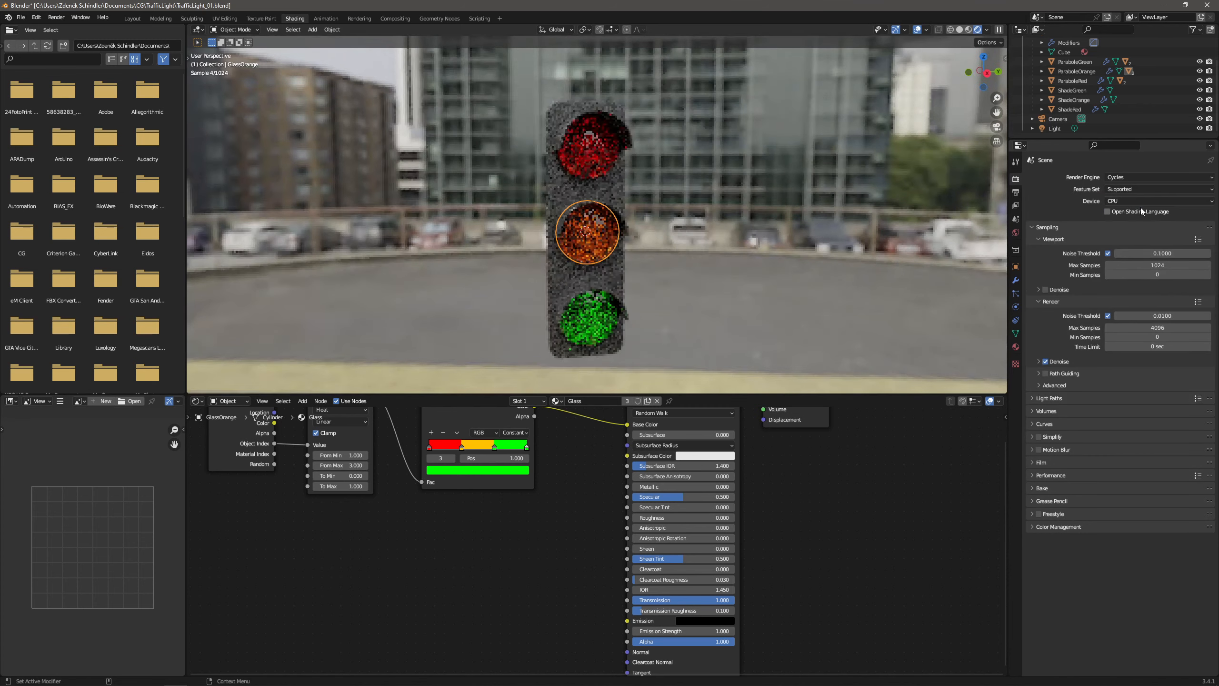
click(1129, 202)
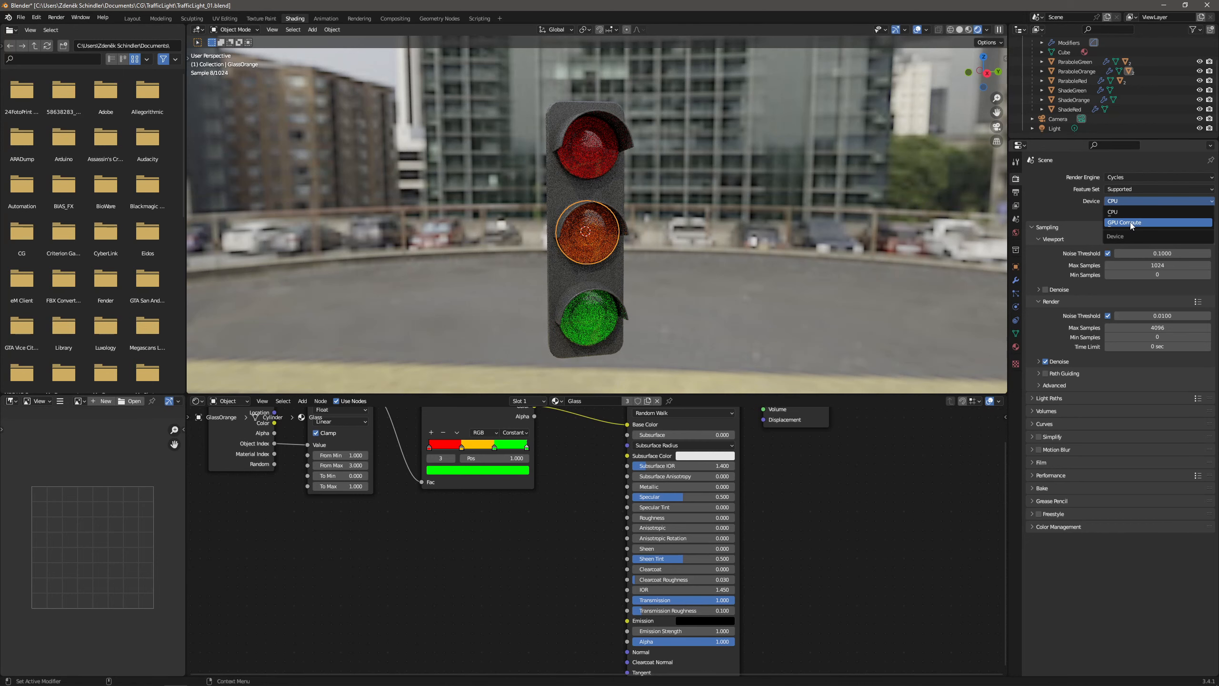
click(1128, 223)
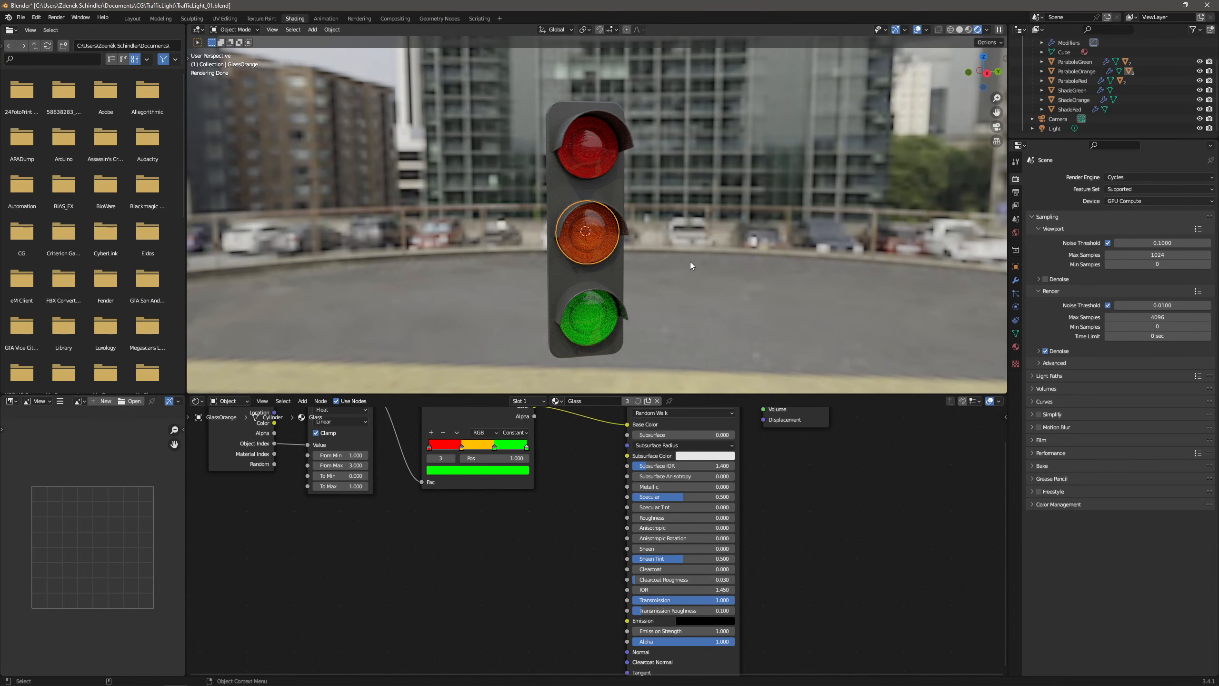
middle_drag(621, 246, 664, 242)
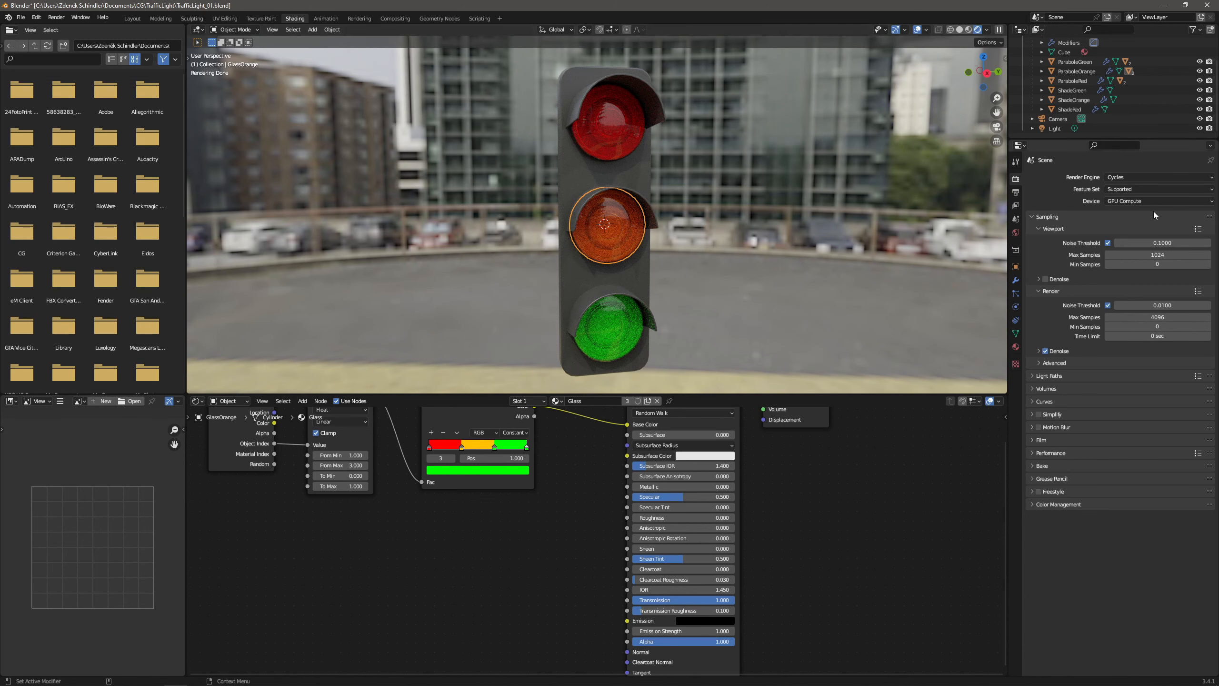
Set the Cycles maximum samples to 32 for the viewport and 64 for the render.
double_click(1157, 255)
text(32)
key(Return)
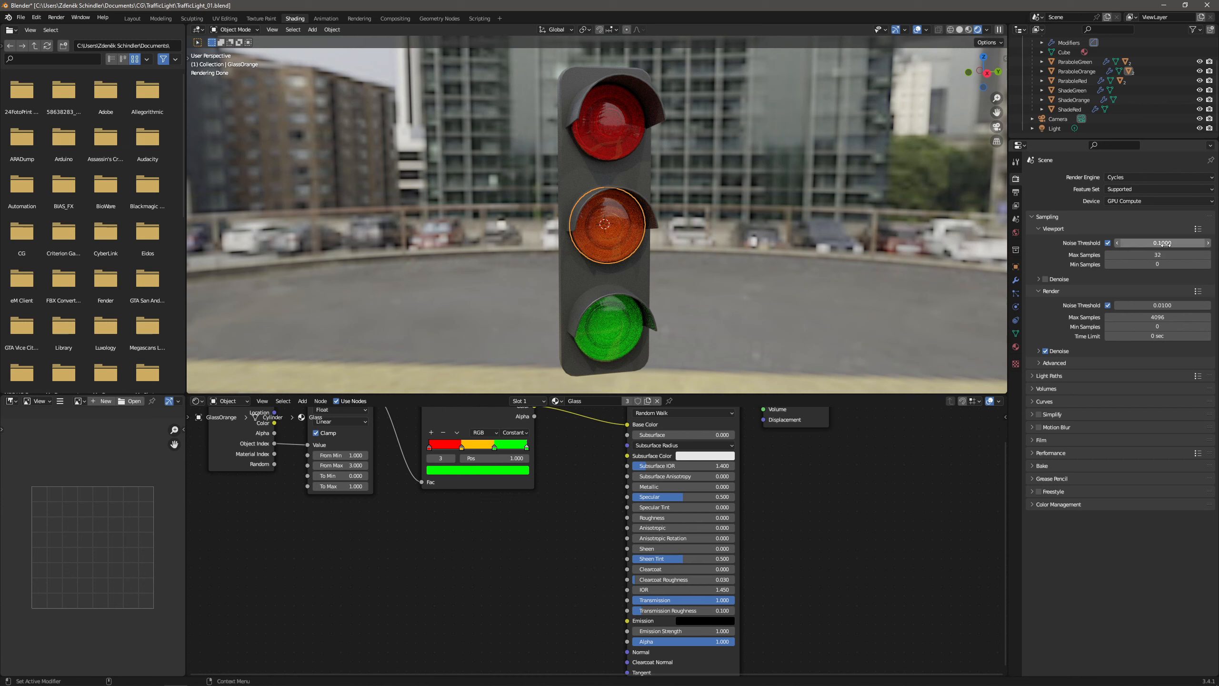
double_click(1176, 318)
text(64)
key(Return)
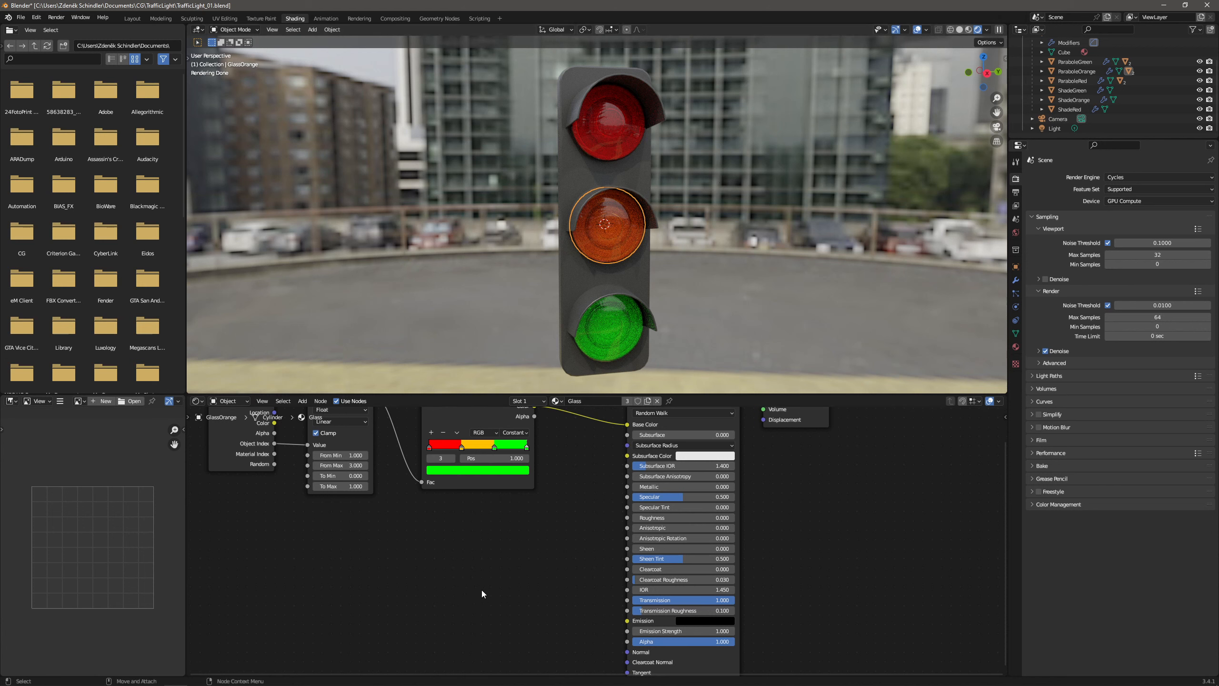
Create a new material named Reflector on the ParaboleGreen object.
alt+right_drag(481, 587, 523, 549)
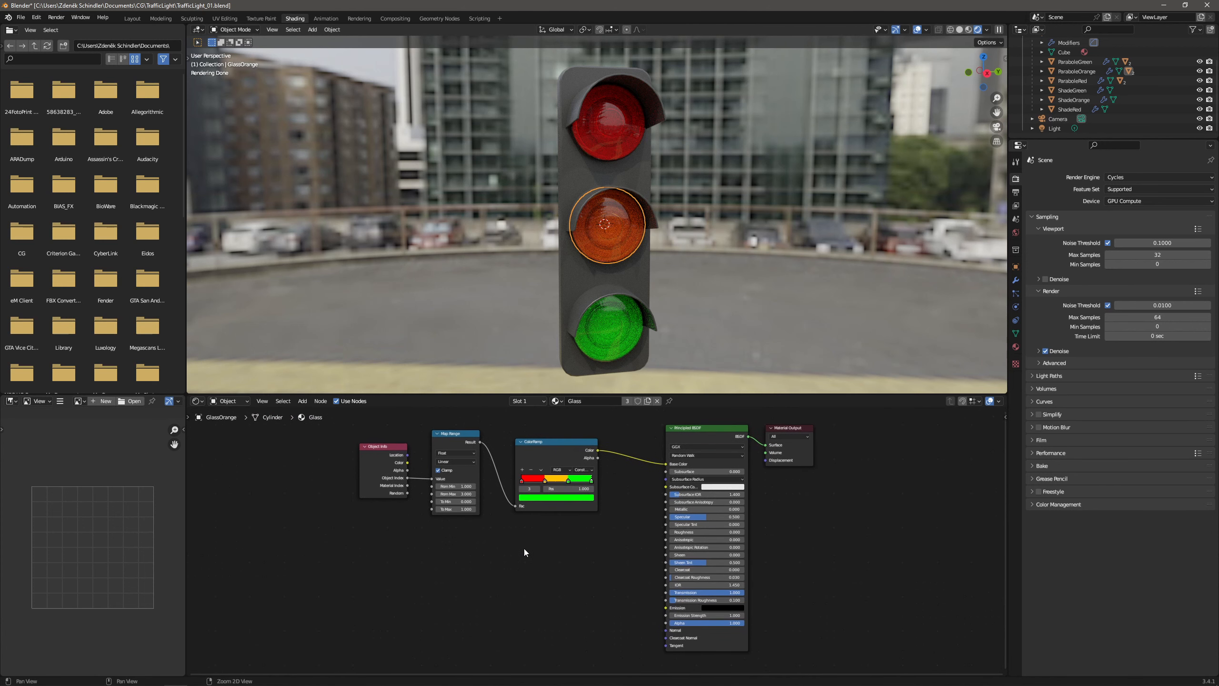
scroll(526, 535, up, 1)
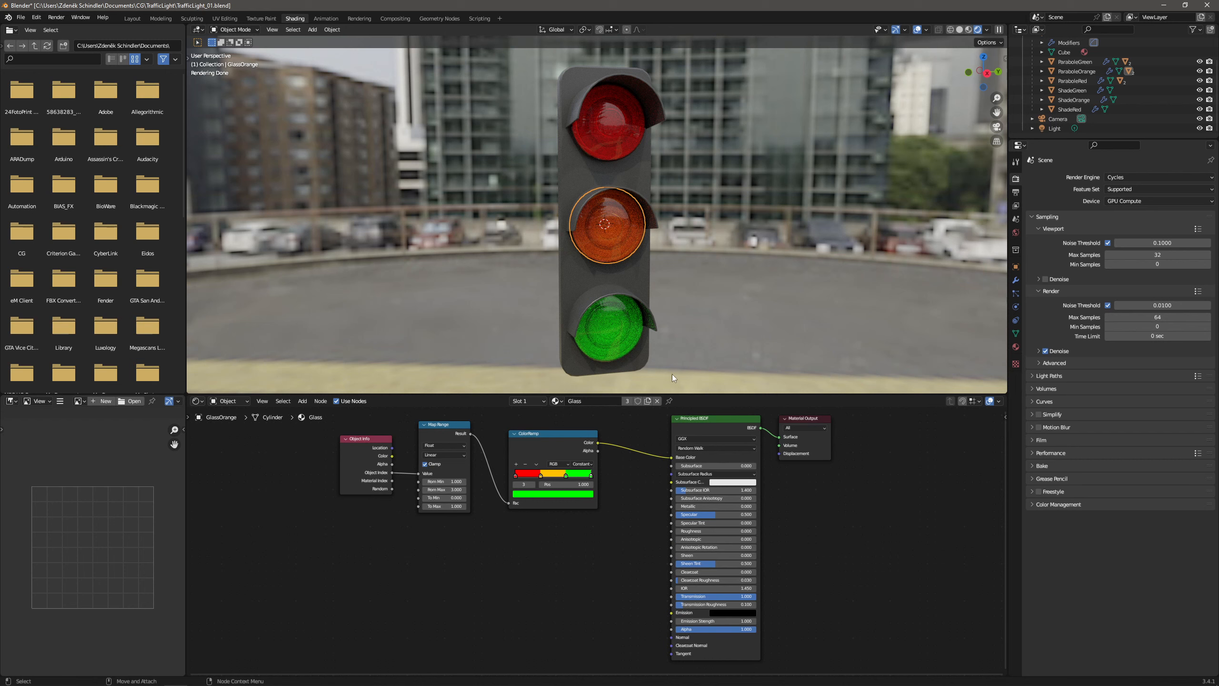
click(1075, 63)
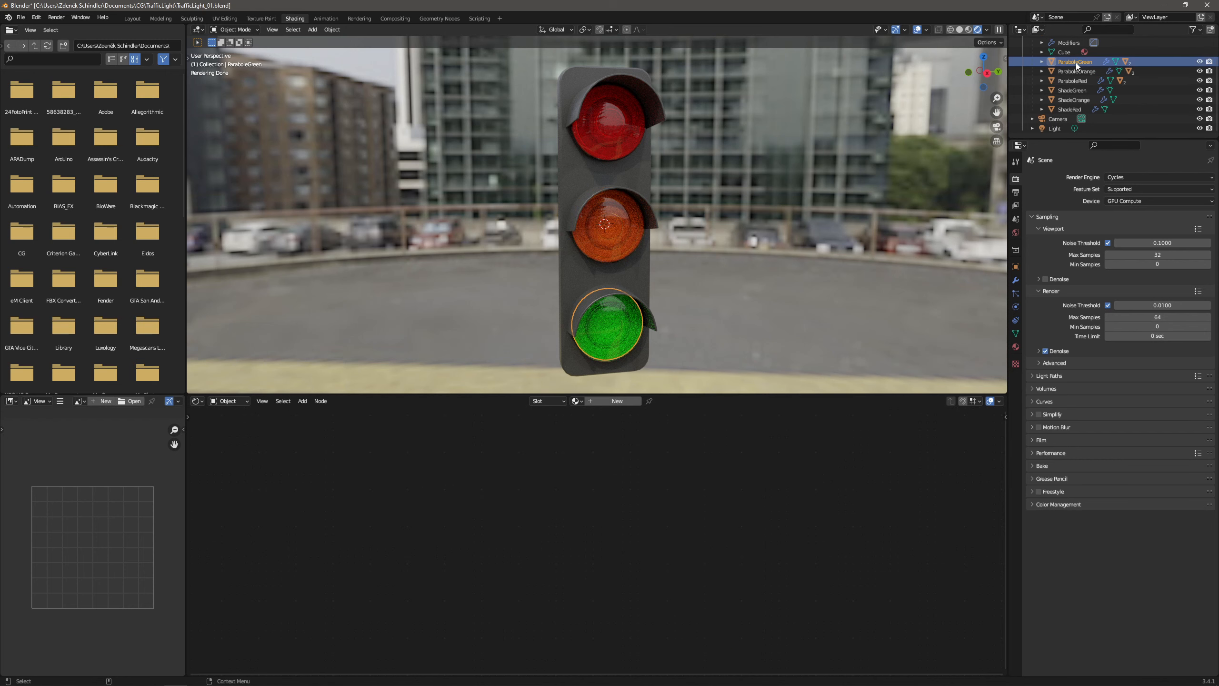
click(605, 402)
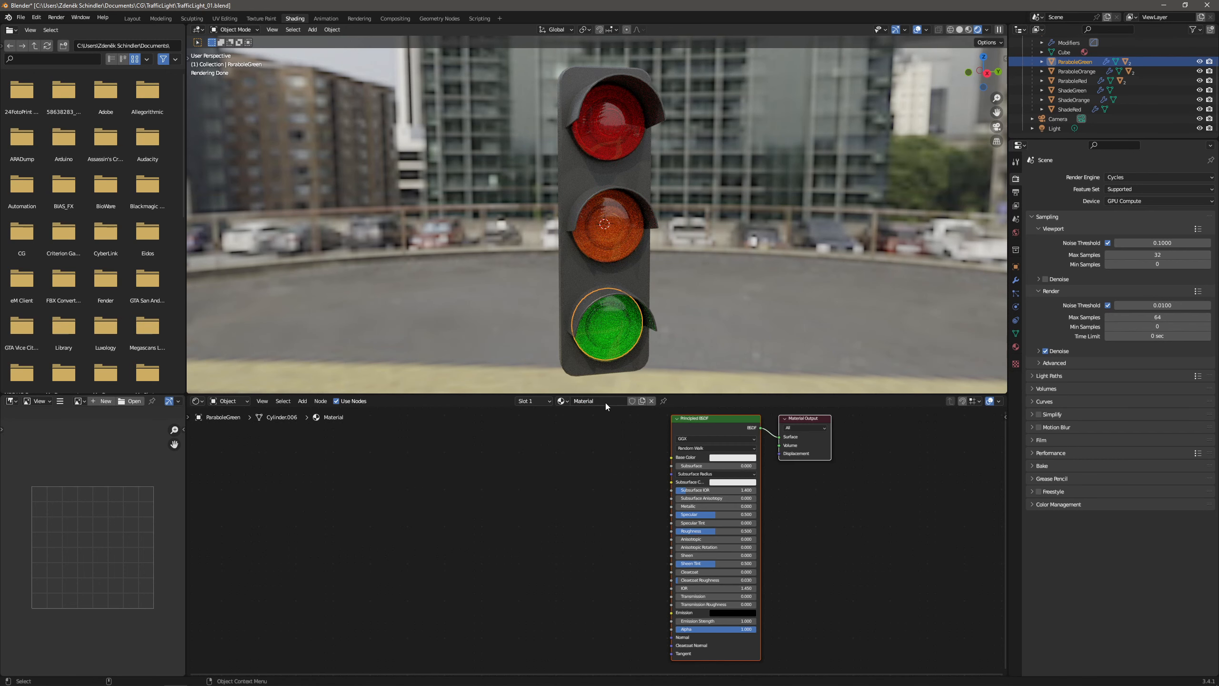
text(Reflector)
key(Return)
Set the Reflector material's Metallic to 1 and Roughness to 0.186.
scroll(699, 503, up, 2)
drag(718, 500, 796, 499)
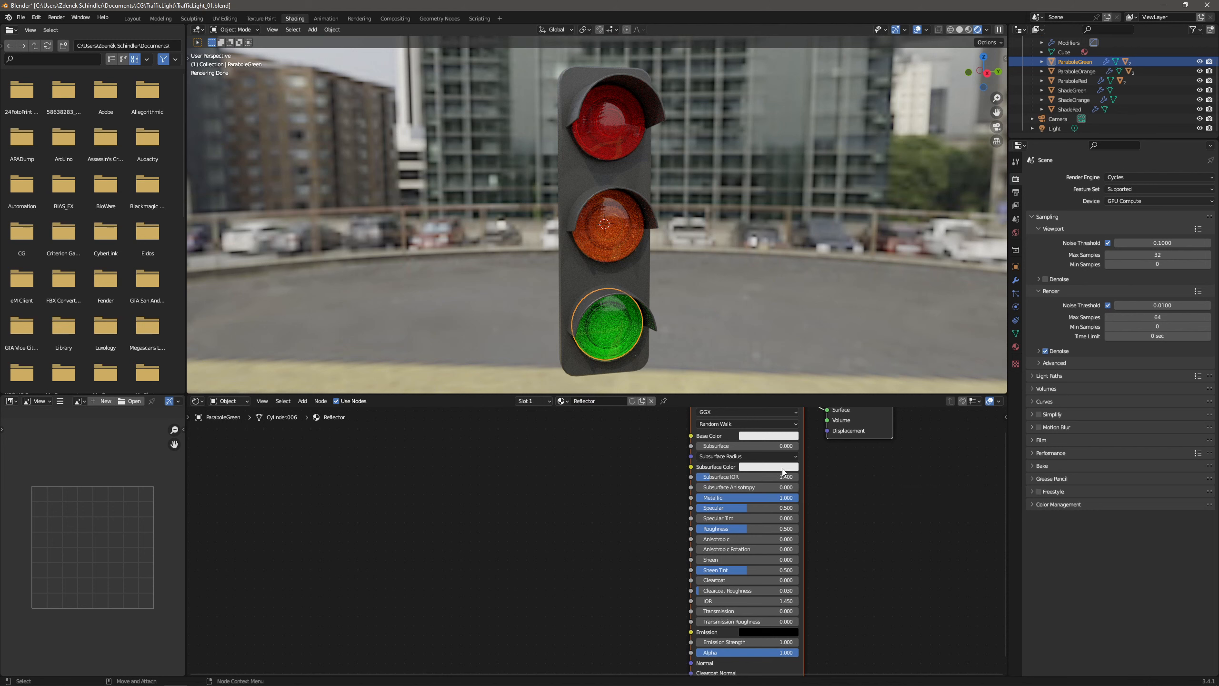
click(763, 437)
drag(757, 528, 724, 528)
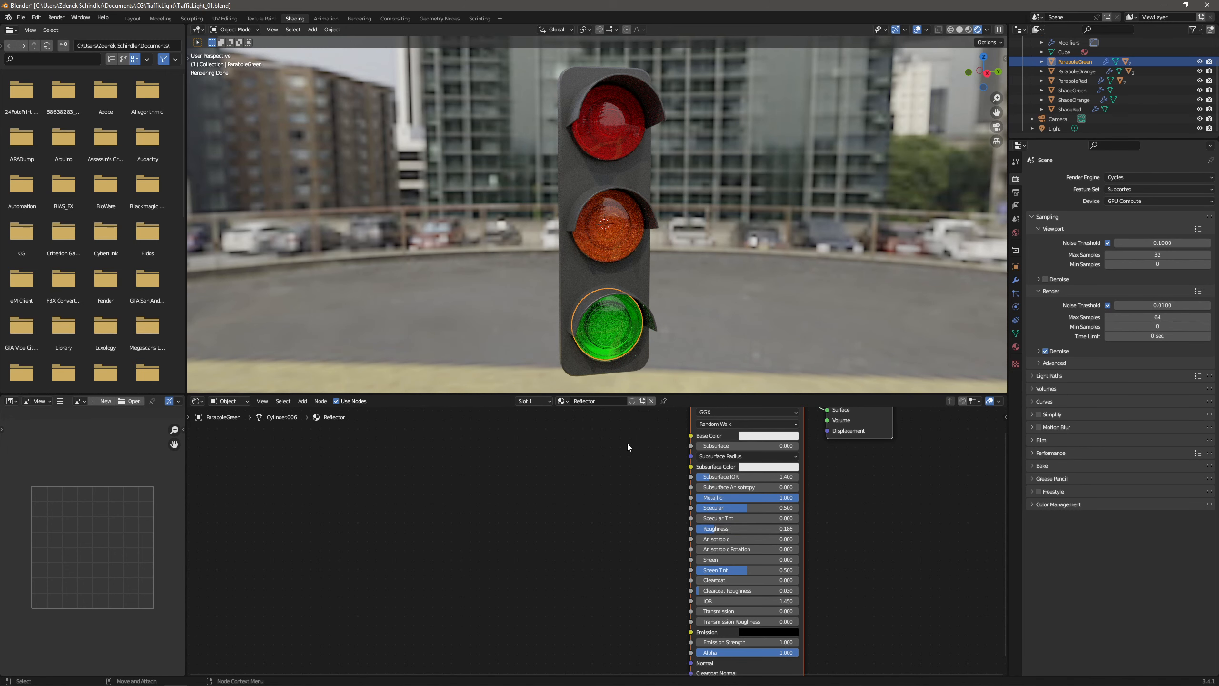
Add a Checker Texture node to the Reflector material and hide the GlassGreen lens in the viewport.
click(302, 402)
click(301, 413)
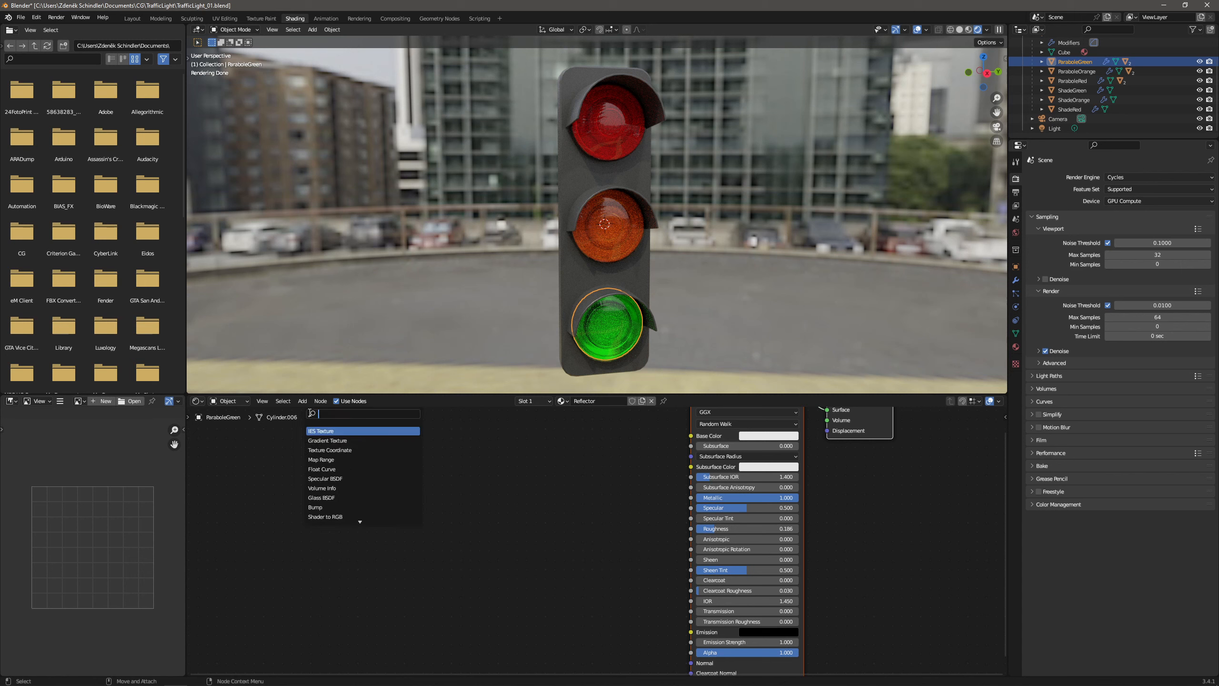
text(checker)
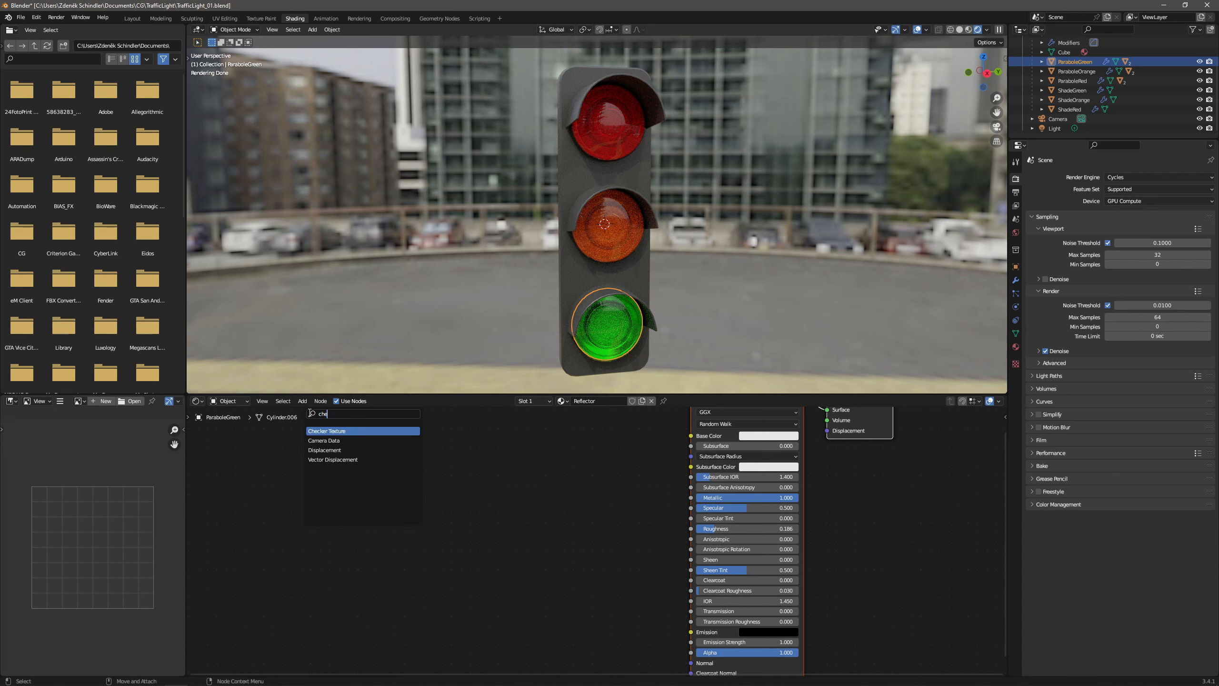
key(Return)
click(301, 487)
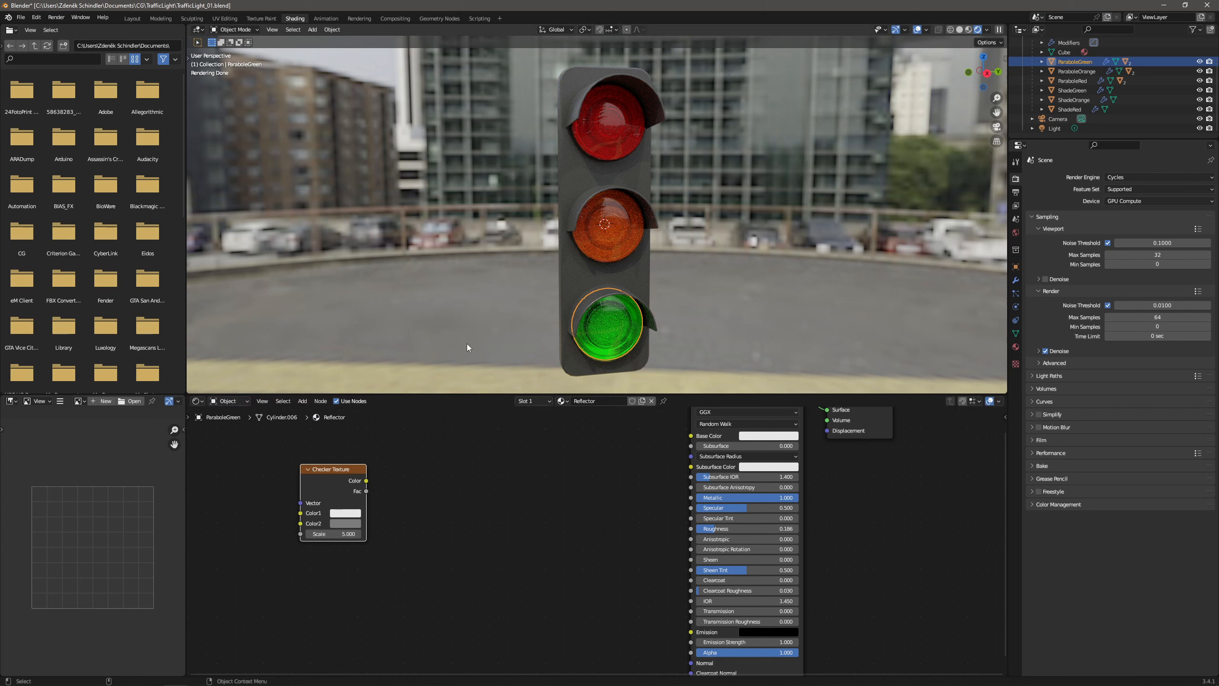
click(1042, 62)
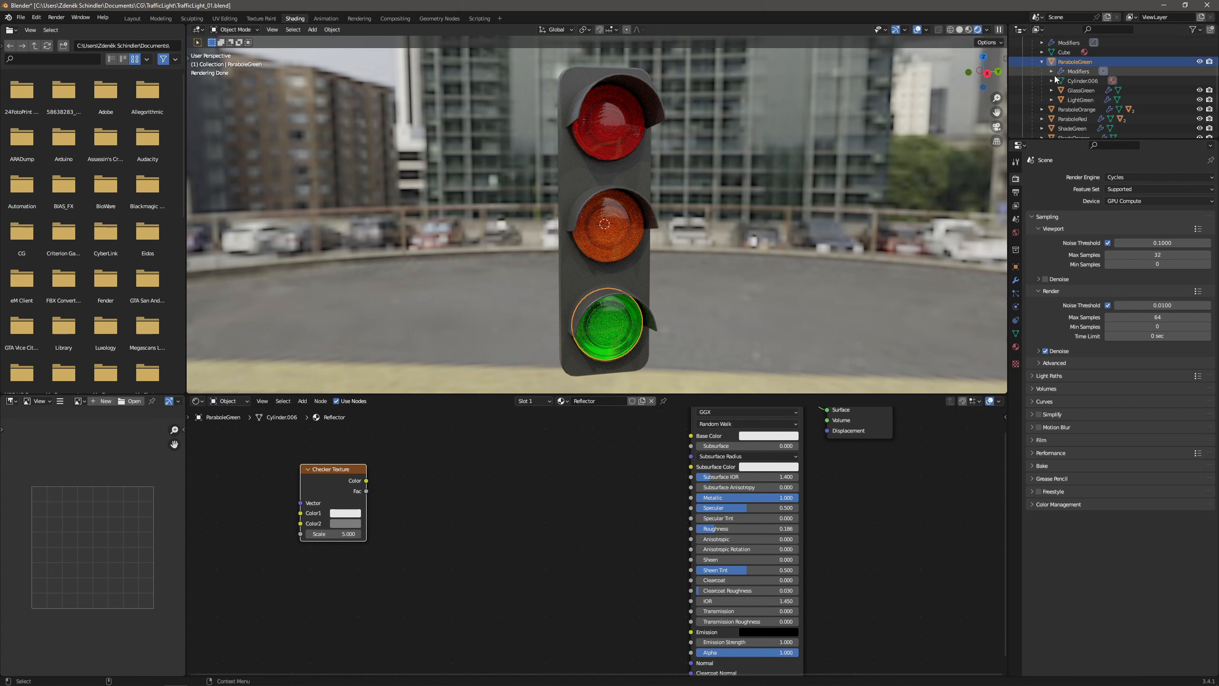
click(1199, 90)
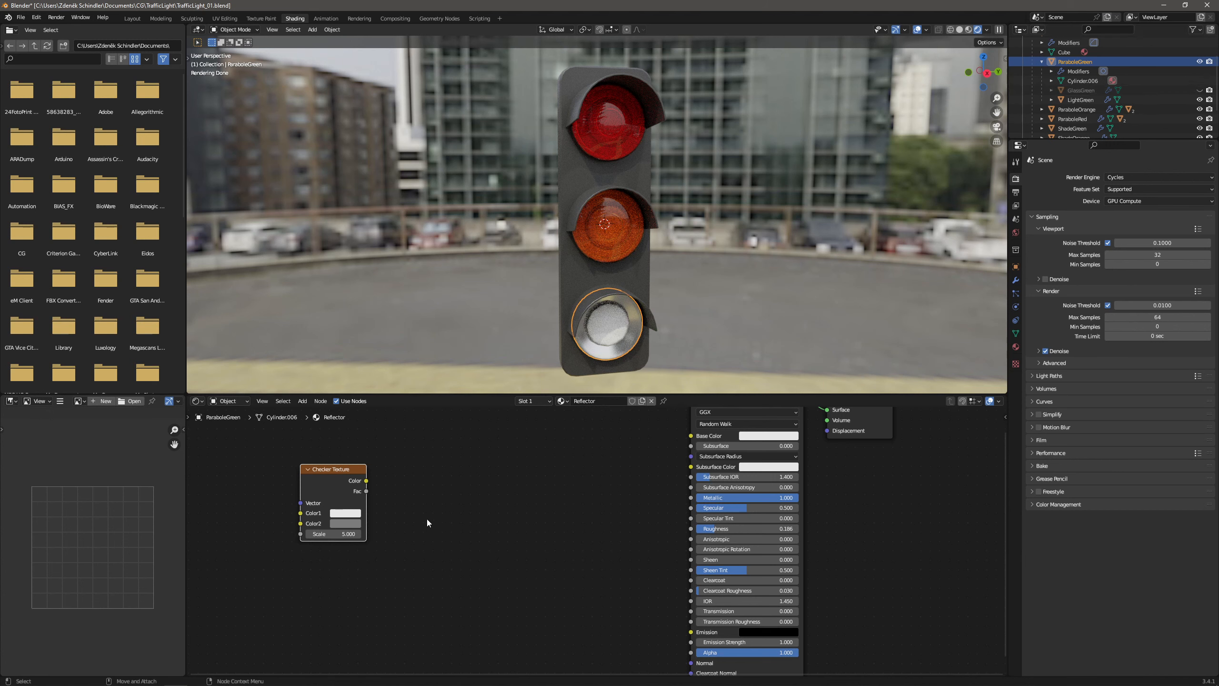
Add a Bump node, feeding the Checker Texture's Fac into its Height and its Normal into the Principled BSDF's Normal.
click(302, 400)
click(308, 412)
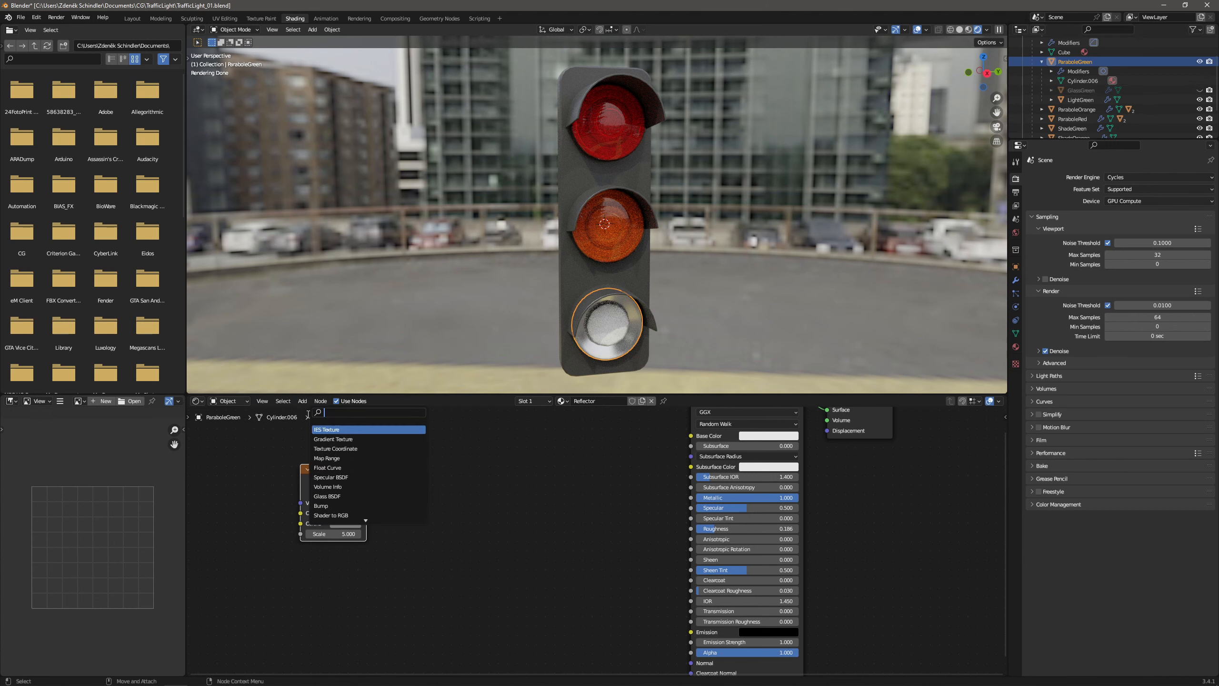
text(bump)
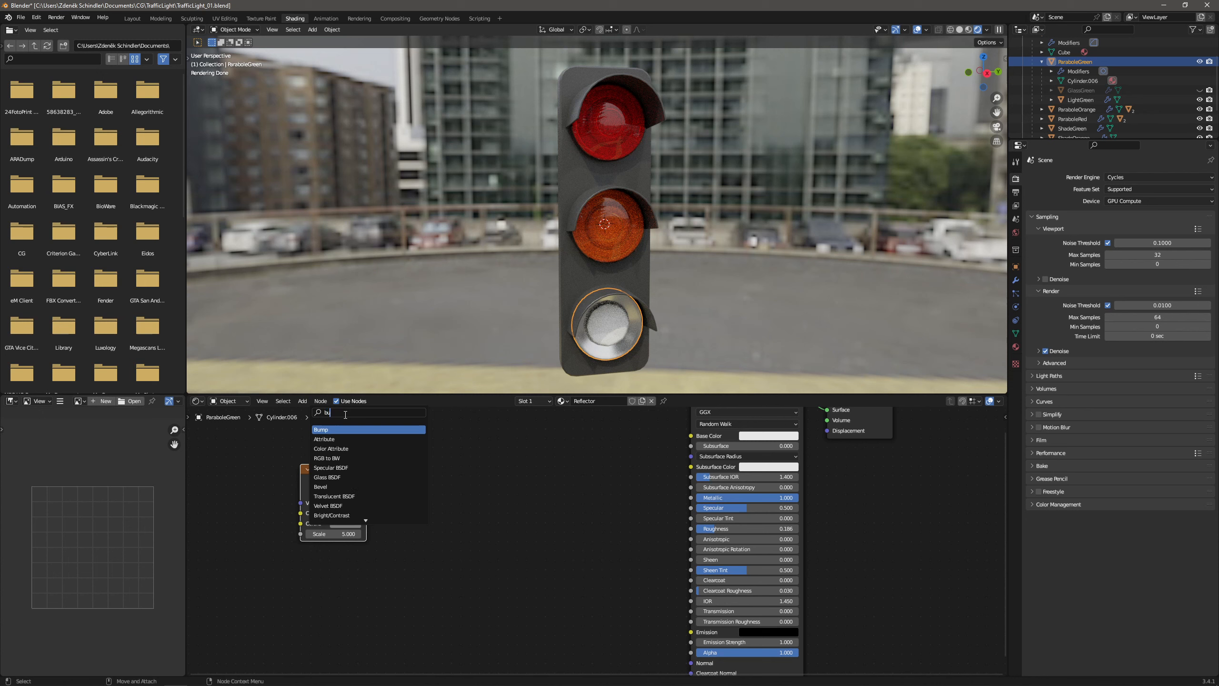
key(Return)
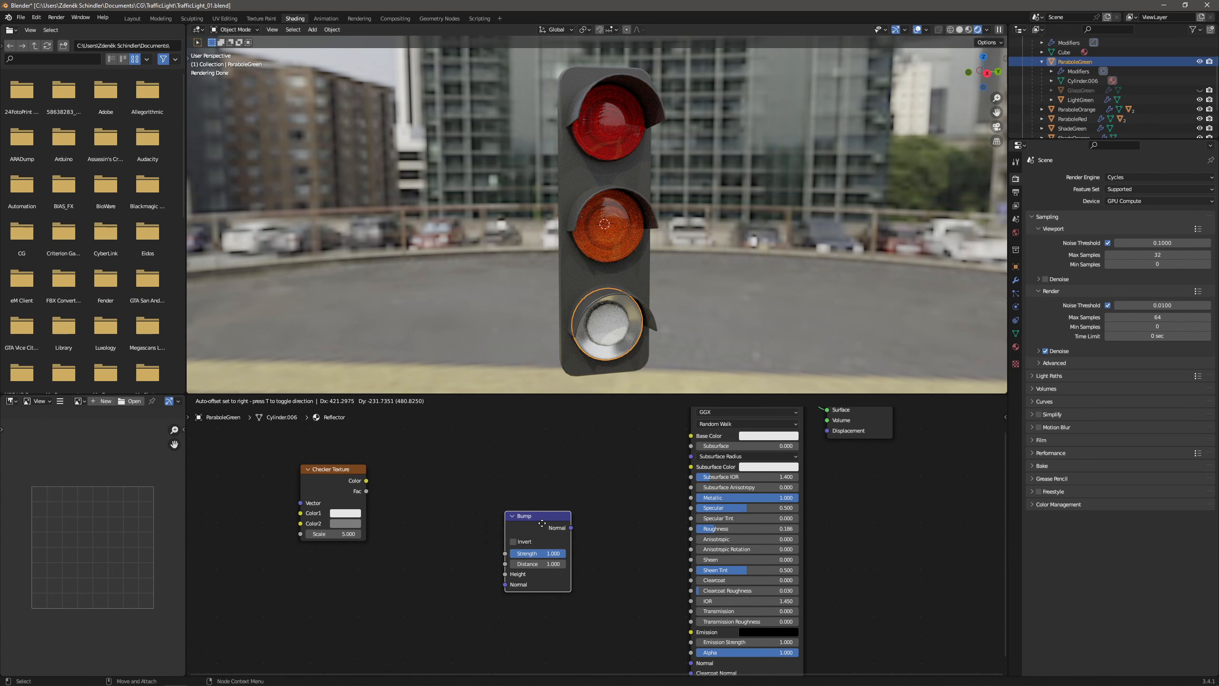
click(546, 526)
drag(367, 491, 501, 575)
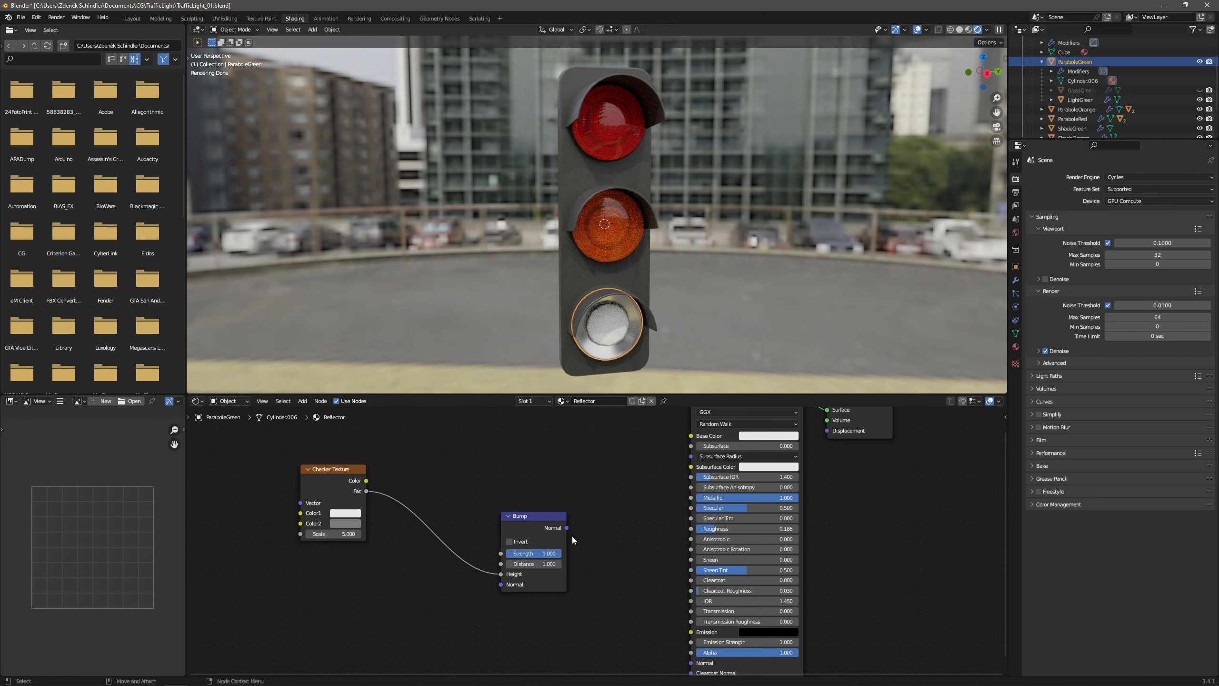
drag(566, 527, 691, 634)
Add a Texture Coordinate node and connect its Object output to the Checker Texture's Vector input.
click(303, 401)
click(311, 411)
text(obj)
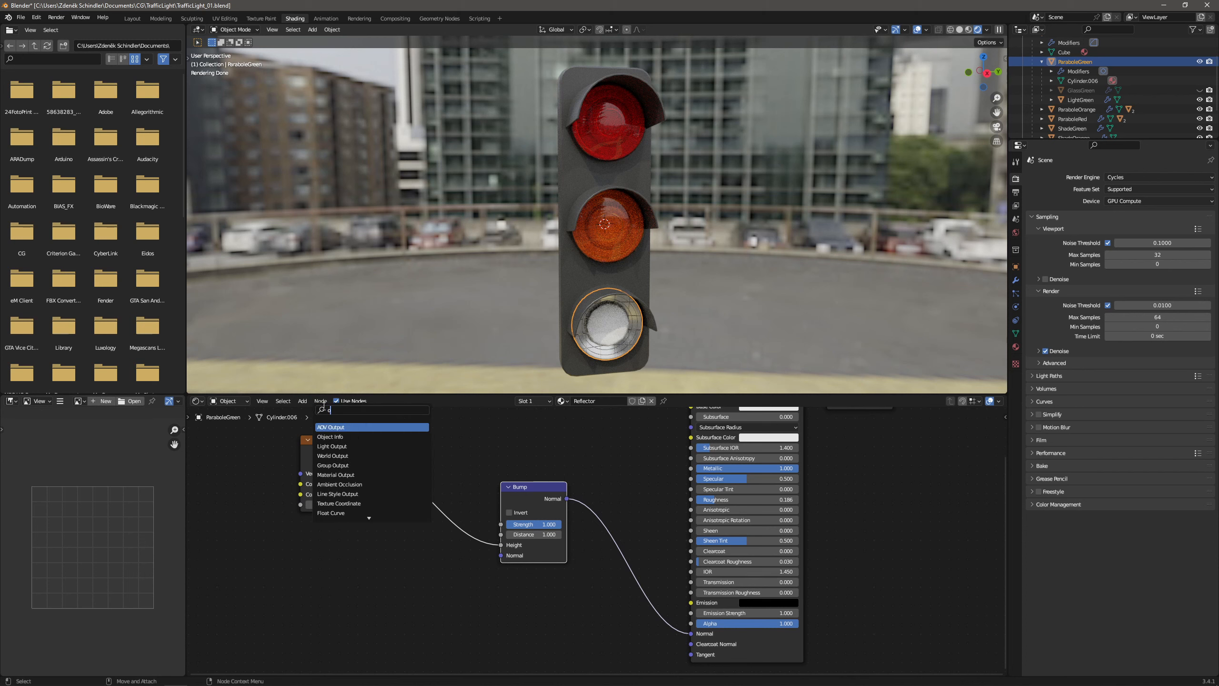
key(BackSpace)
key(BackSpace)
key(BackSpace)
text(texture c)
key(Return)
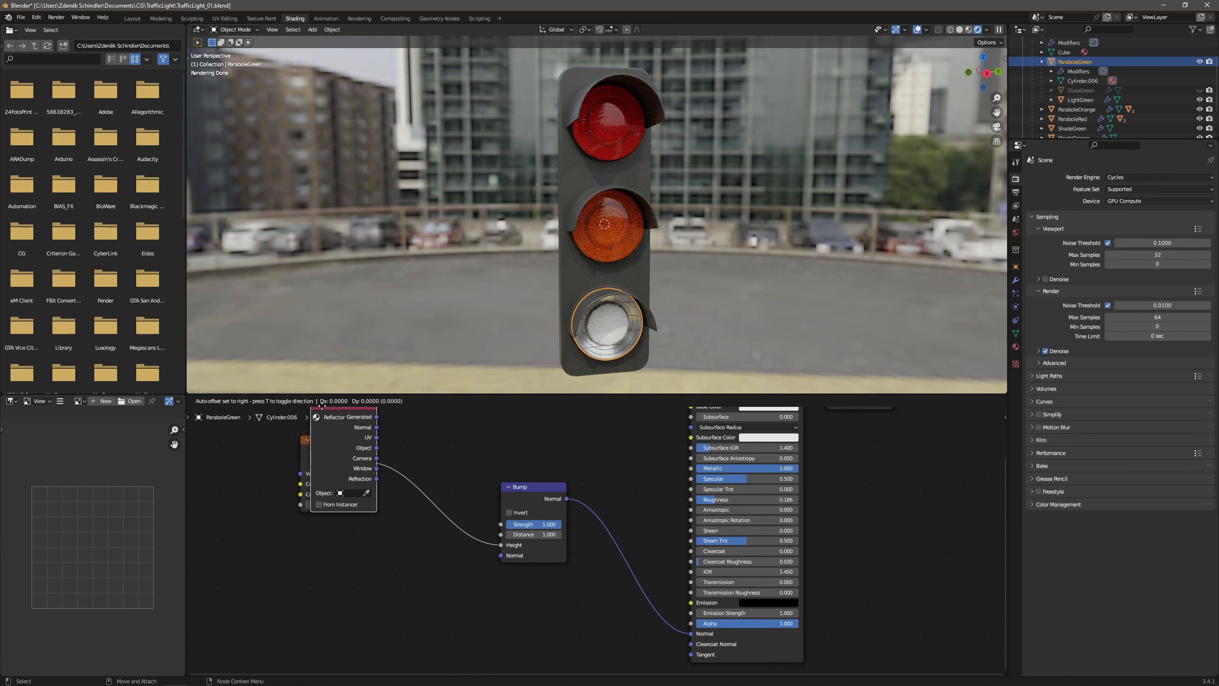
click(221, 453)
drag(267, 489, 300, 473)
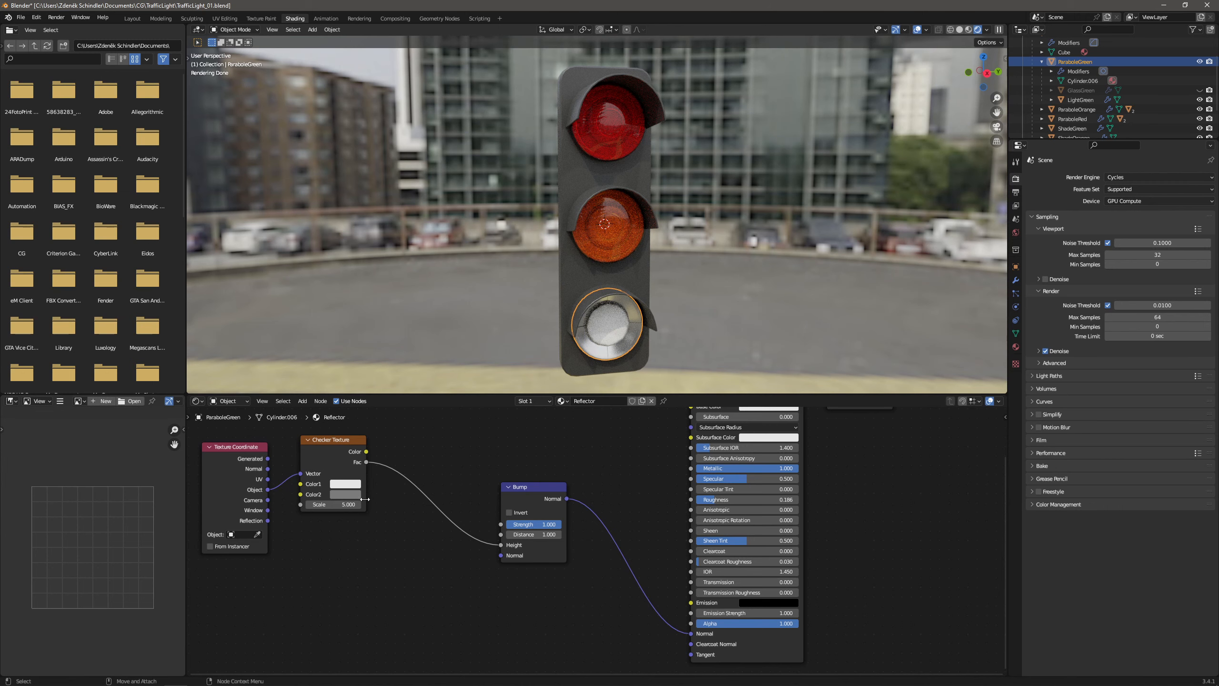
Raise the Checker Texture's Scale to 51.7 in the Reflector material.
middle_drag(365, 499, 480, 523)
drag(458, 529, 516, 528)
scroll(638, 498, up, 1)
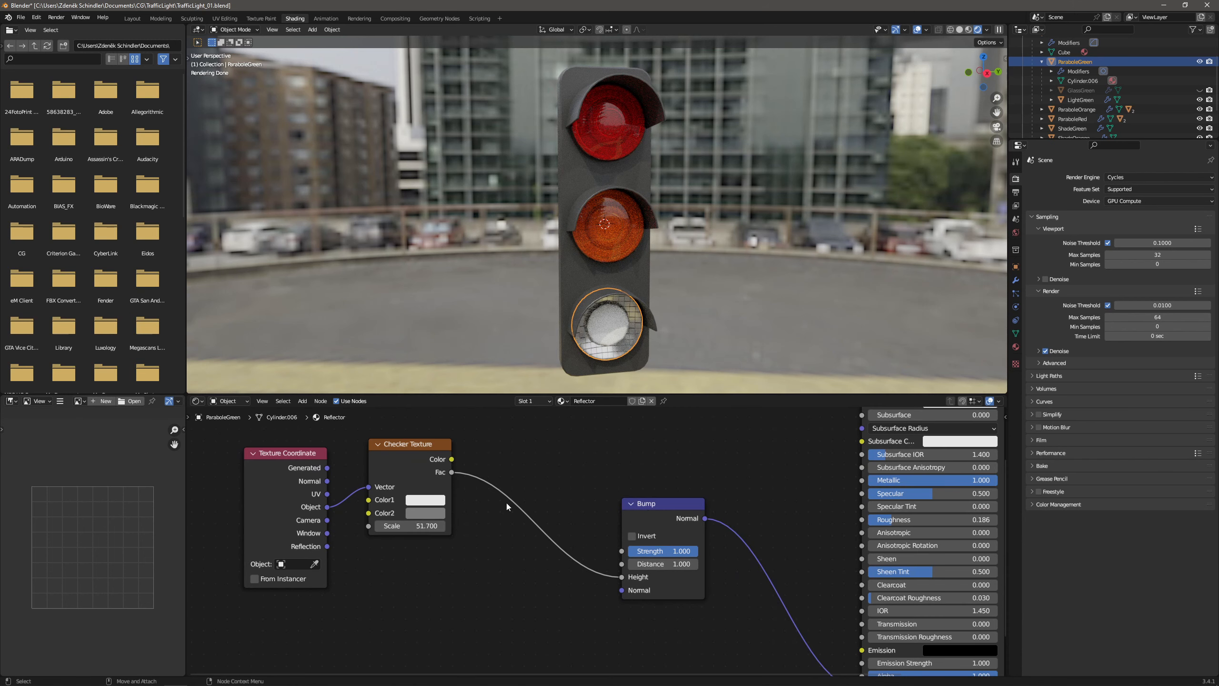
Set the Bump node's Distance to 0.001 and its Strength to 0.2.
scroll(692, 558, up, 1)
click(704, 555)
text(0.)
key(Escape)
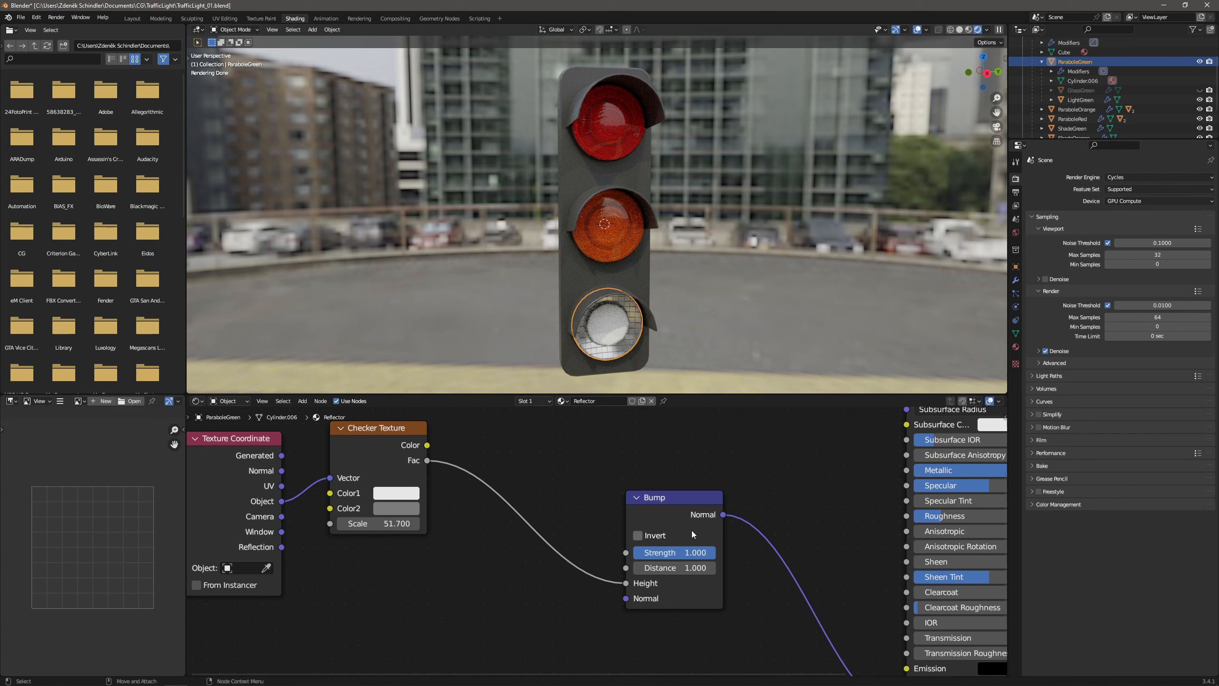
click(678, 567)
text(0.001)
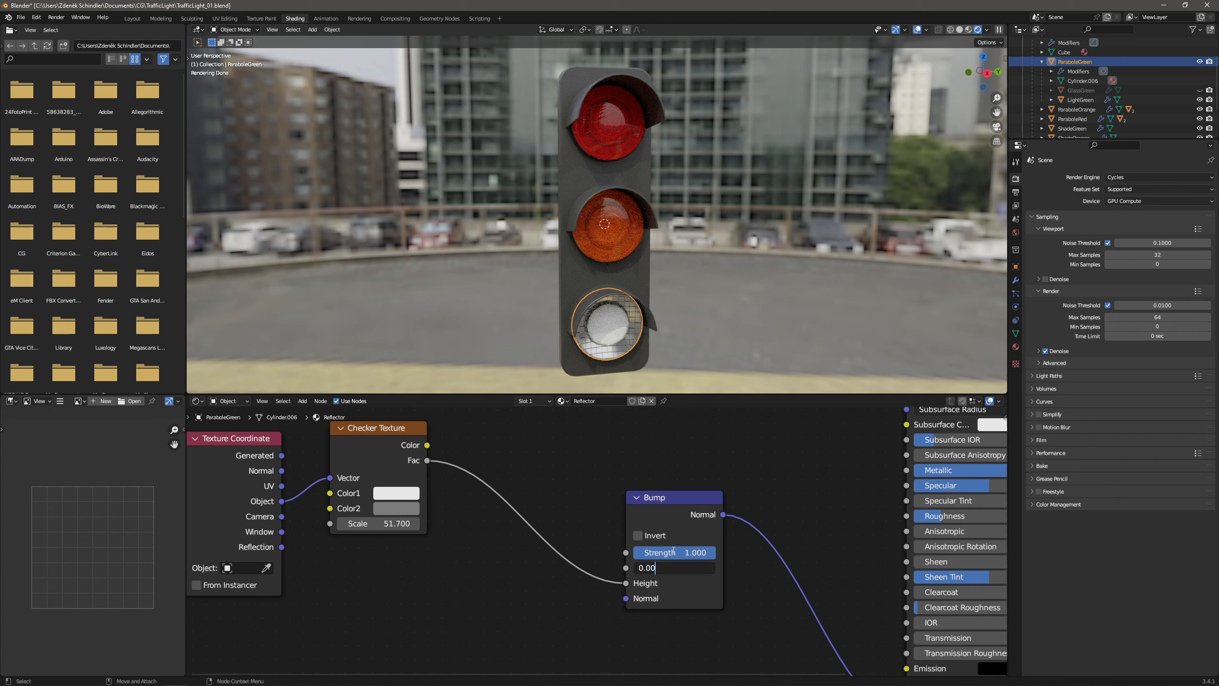
key(Return)
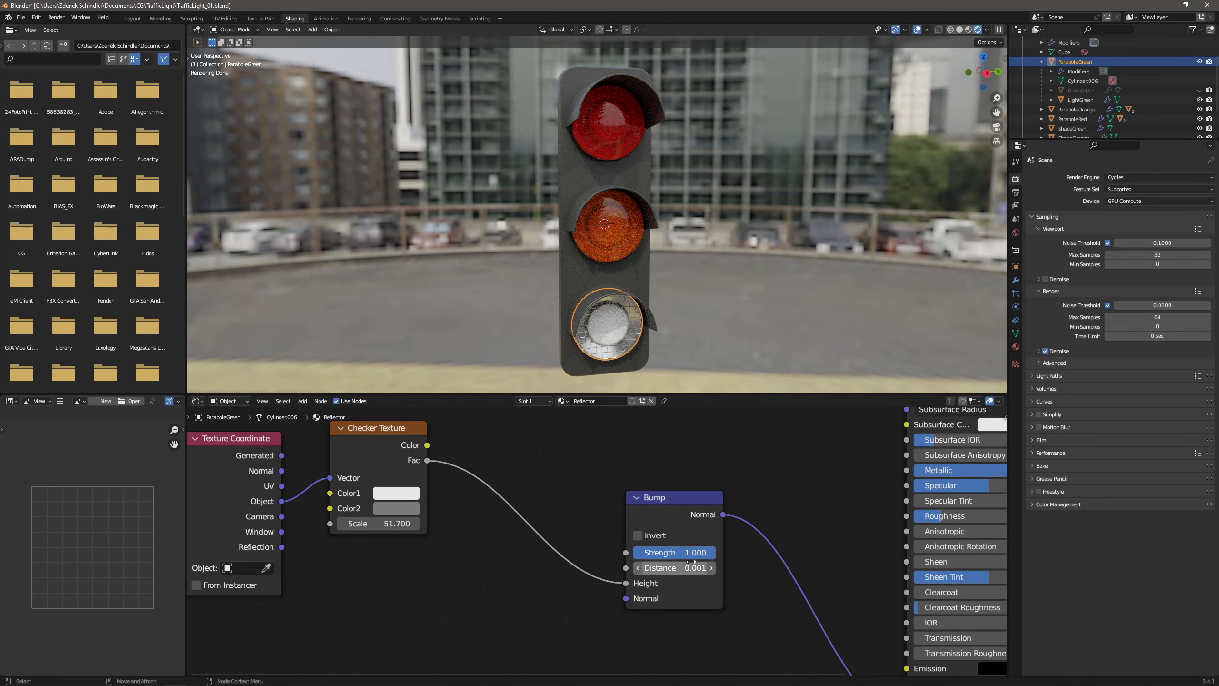
click(674, 553)
text(0.2)
key(Return)
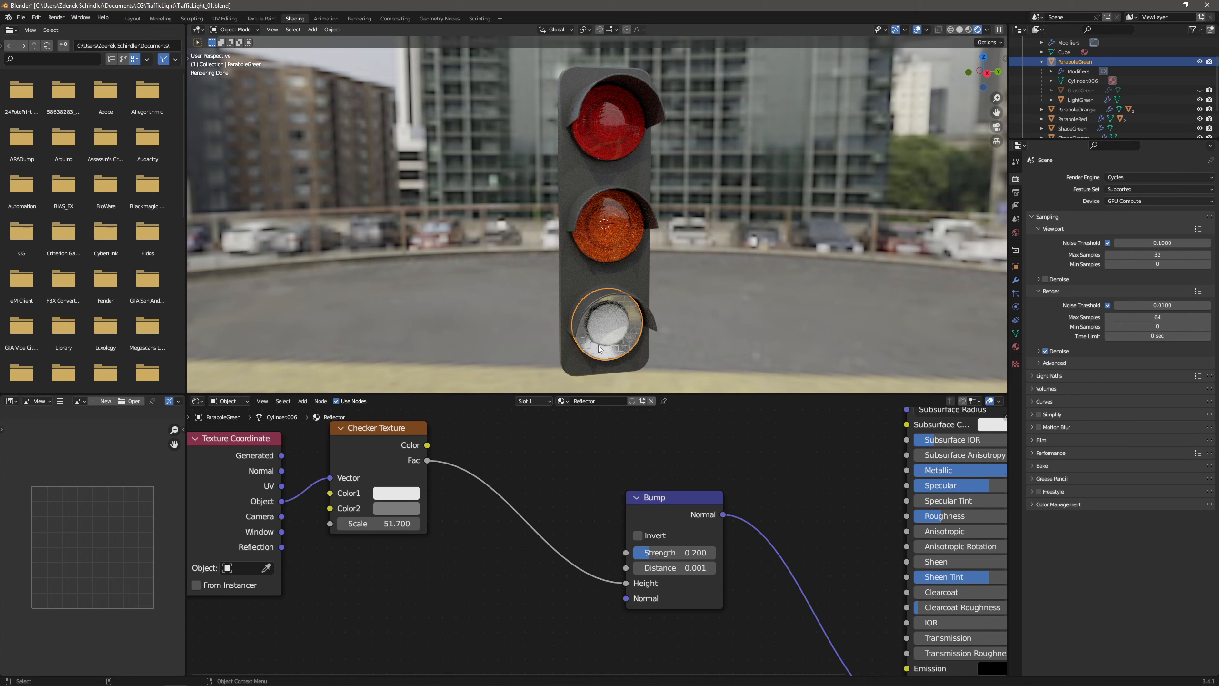
Set the Reflector material's Roughness to 0.1 and make the GlassGreen lens visible in the viewport again.
middle_drag(982, 510, 798, 499)
click(798, 499)
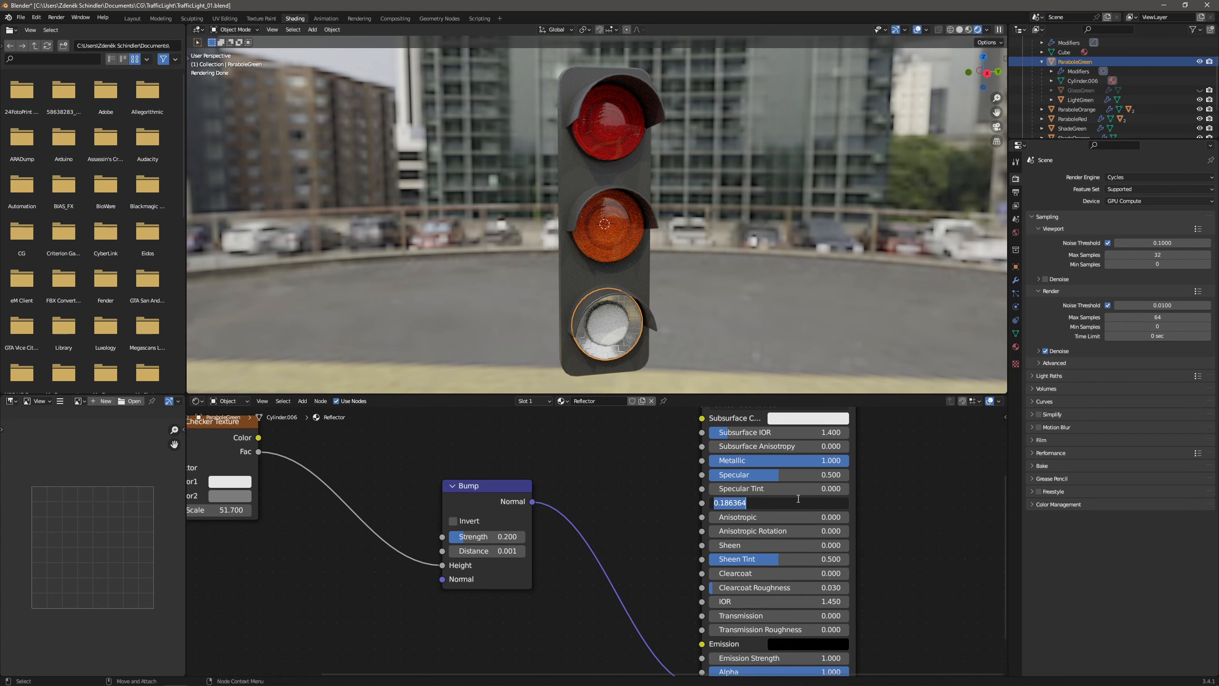
text(0.1)
key(Return)
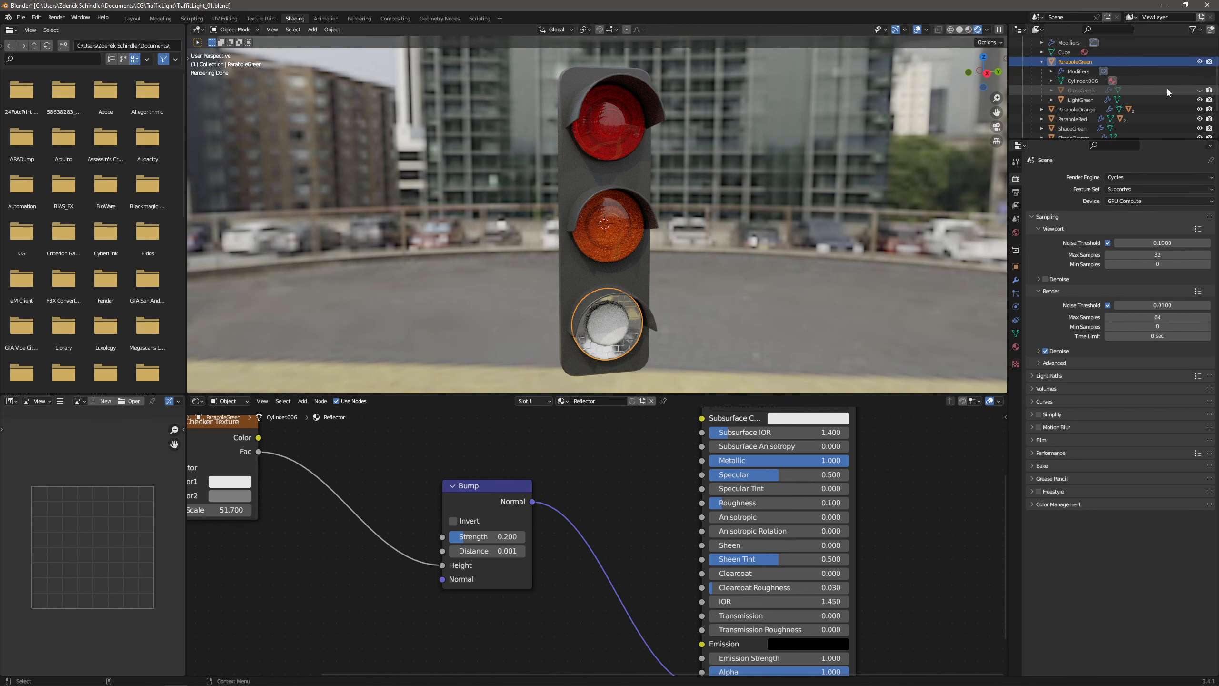
click(1199, 90)
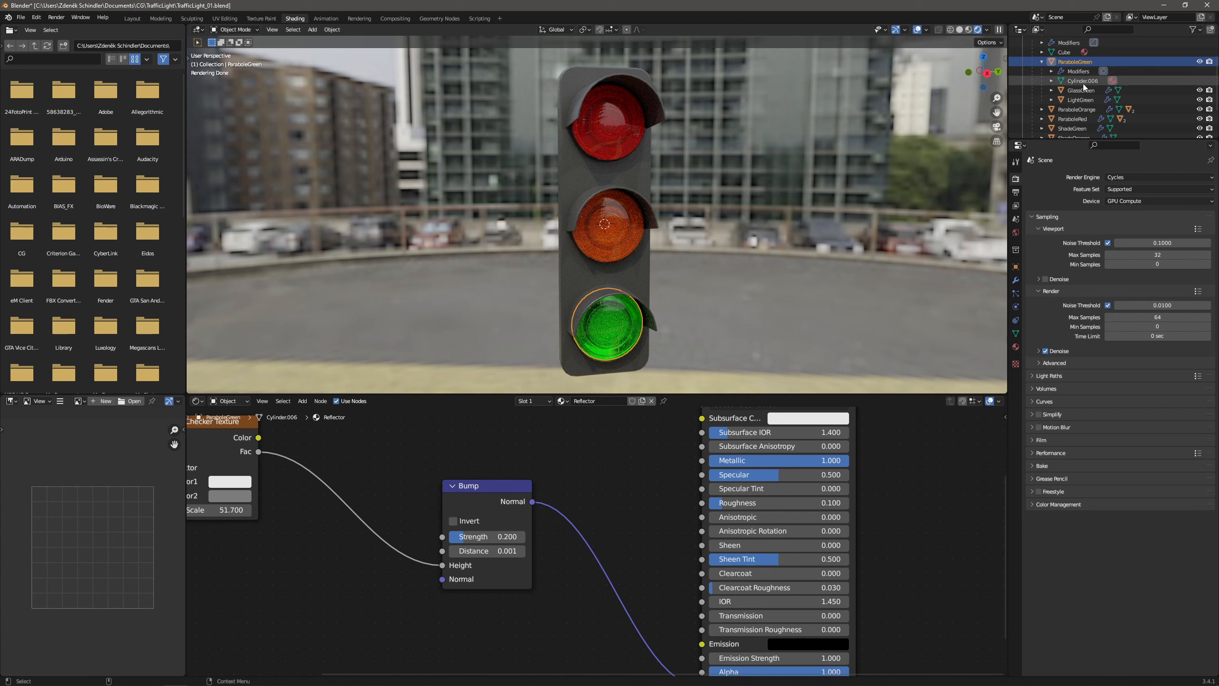
Set the Checker Texture's Scale to 20.
middle_drag(415, 466, 552, 457)
click(371, 499)
text(20)
key(Return)
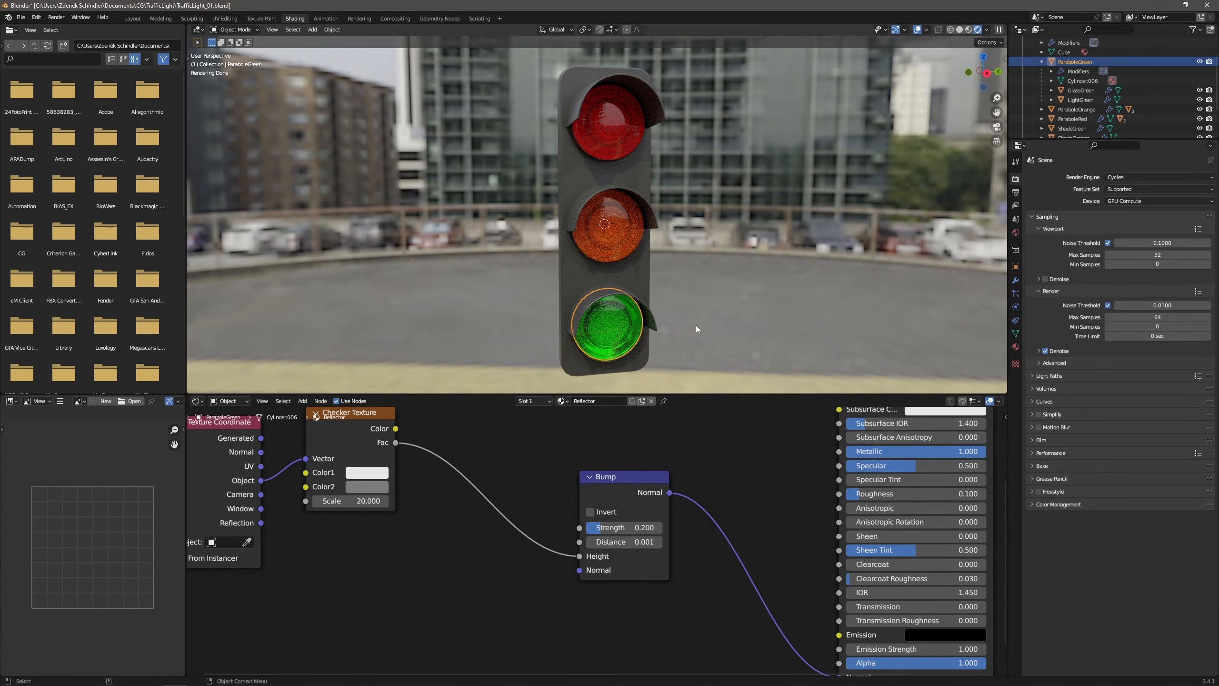
Assign the existing Reflector material to ParaboleOrange and ParaboleRed.
click(1040, 61)
click(1071, 71)
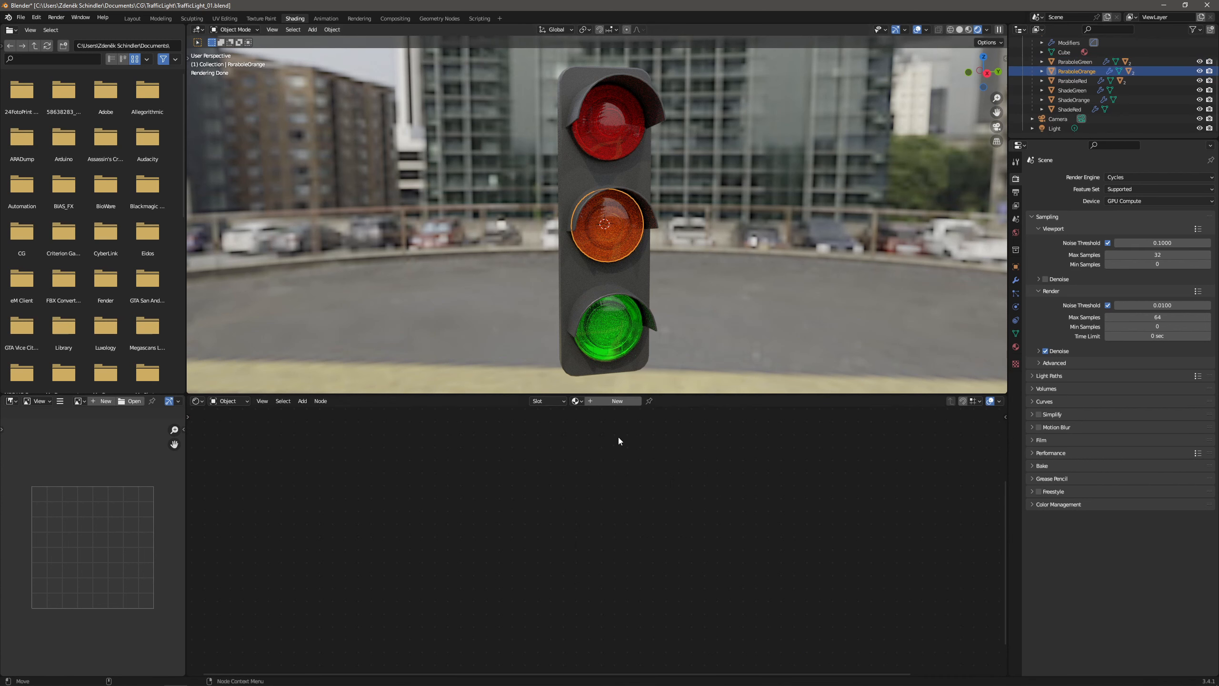
click(576, 403)
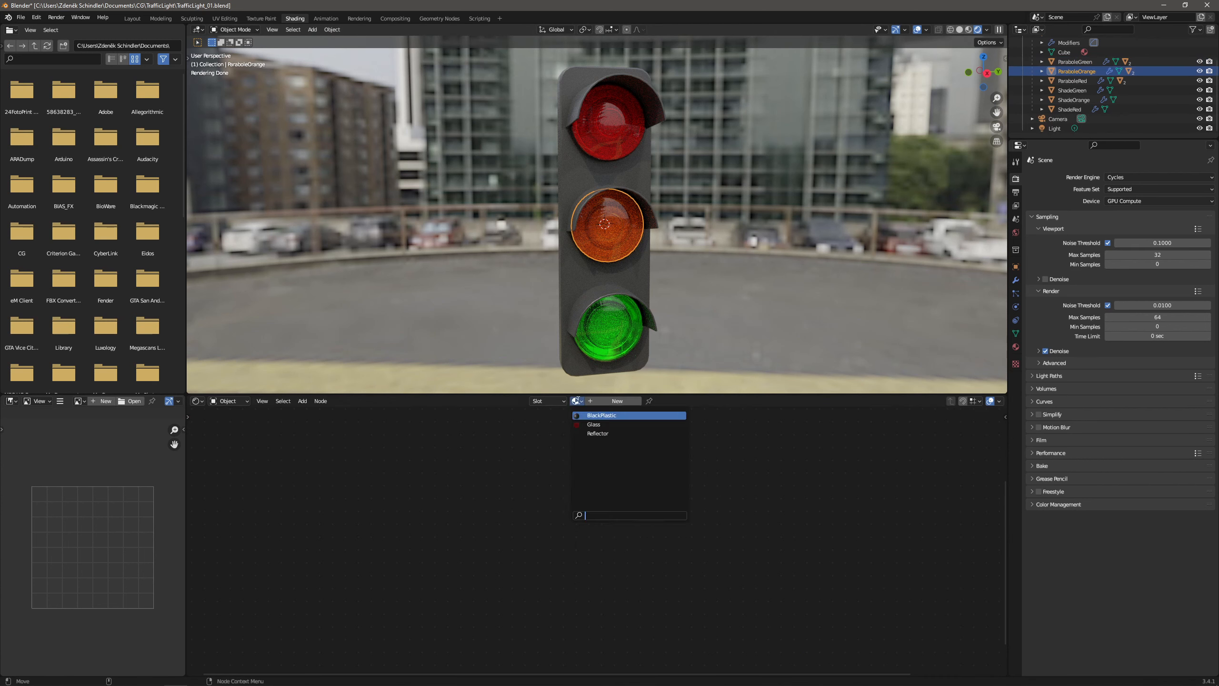
click(595, 430)
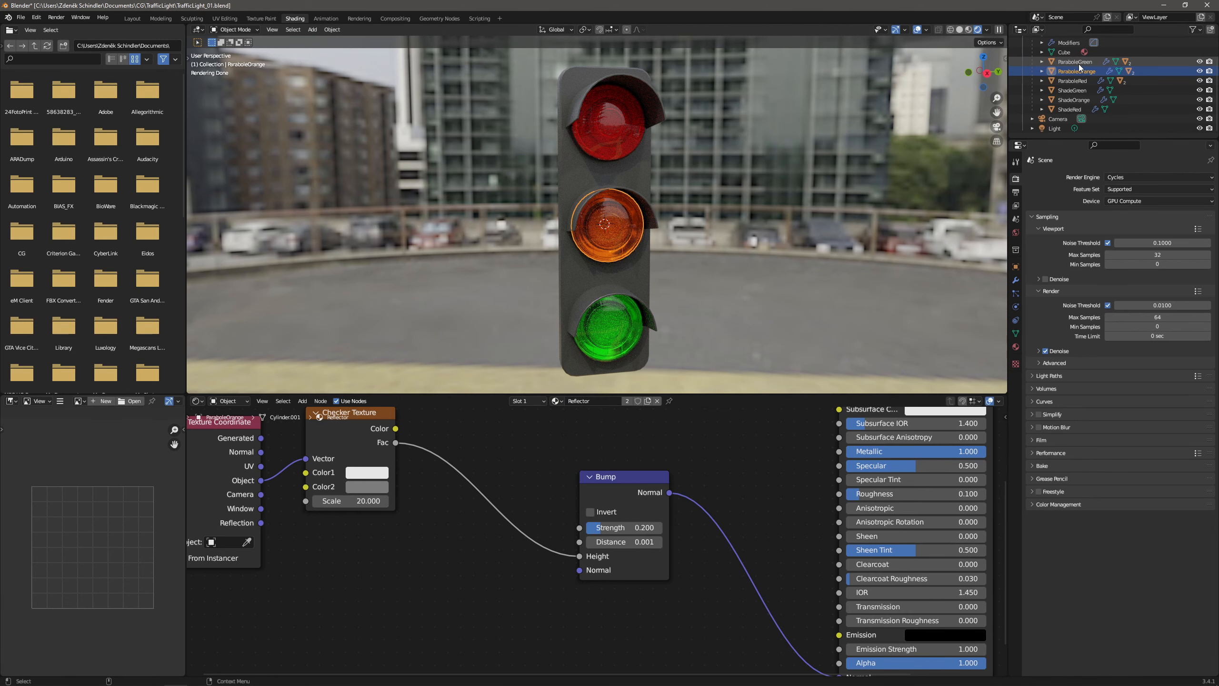
click(1072, 80)
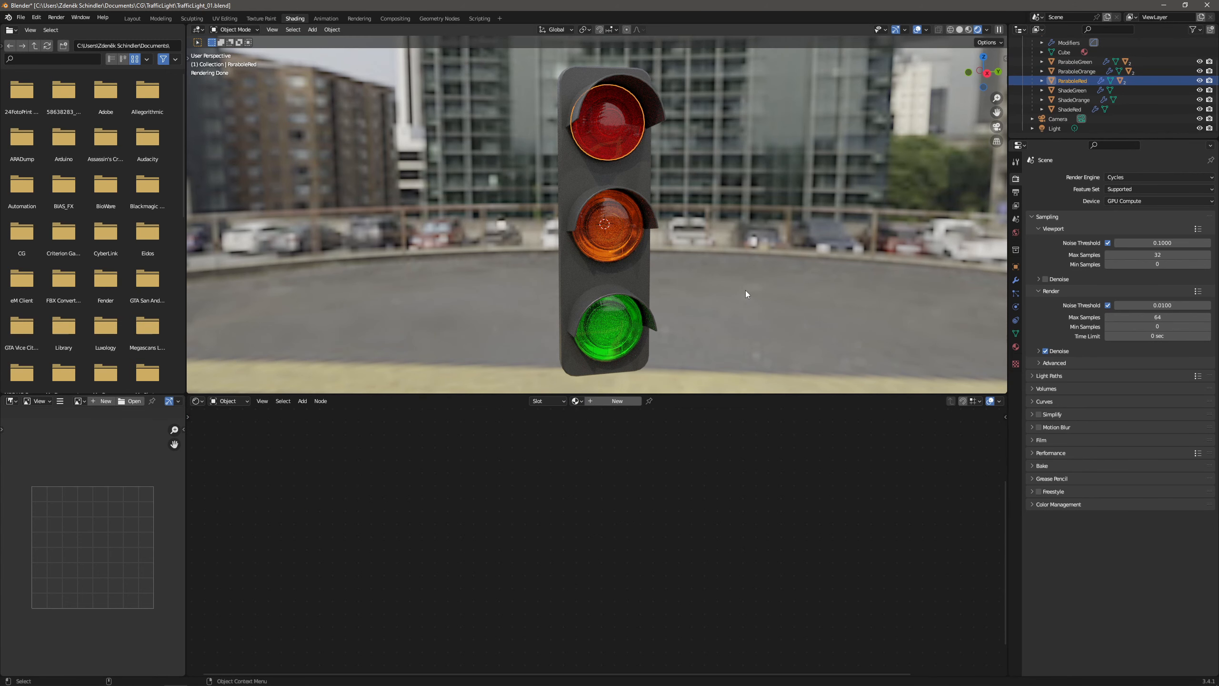
click(577, 400)
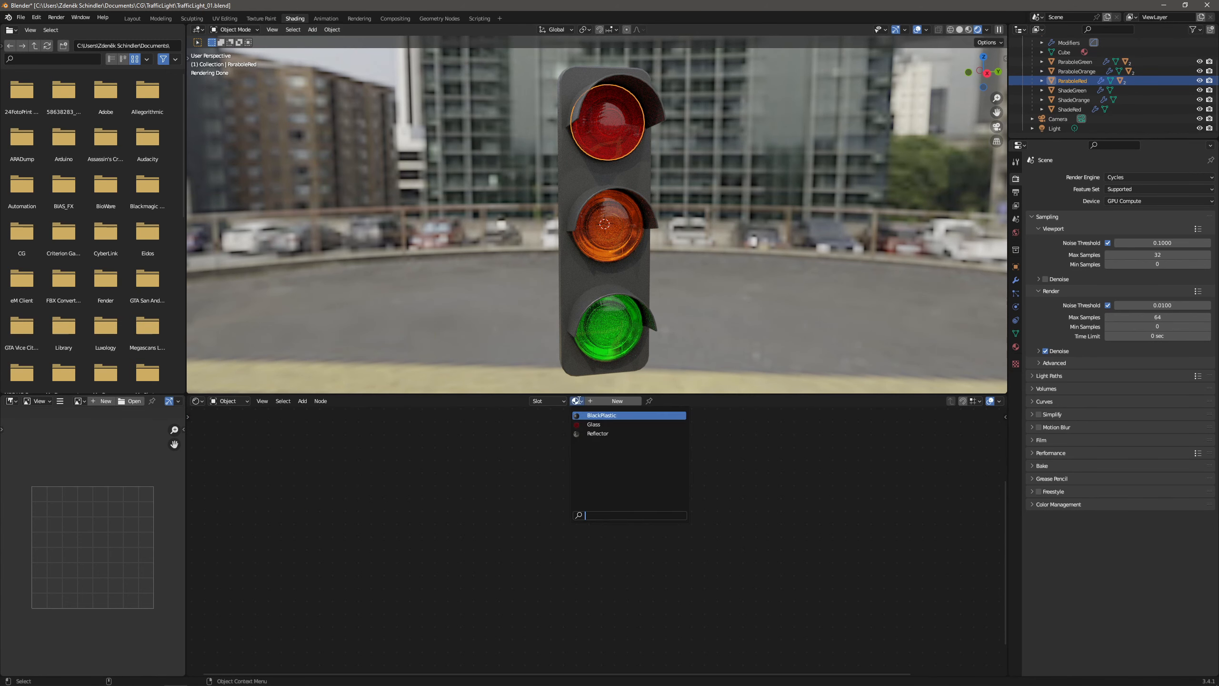
click(595, 430)
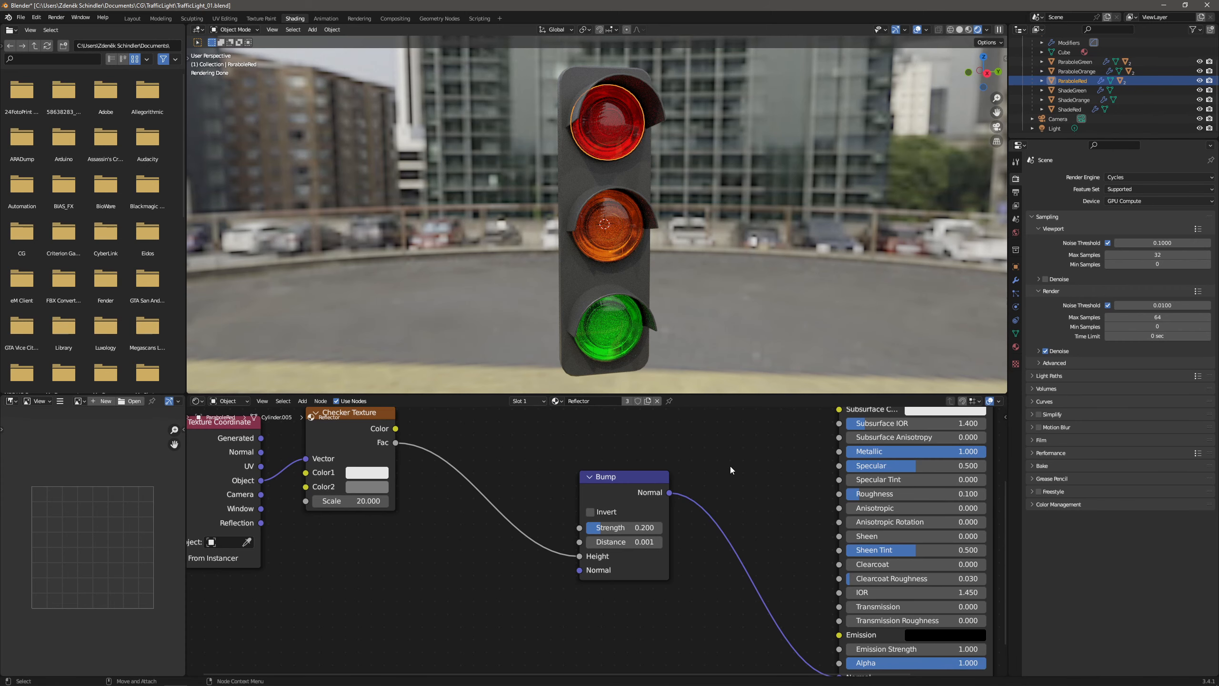
Save the project as an incremental copy named TrafficLight_02.blend.
scroll(734, 455, down, 3)
middle_drag(628, 279, 712, 305)
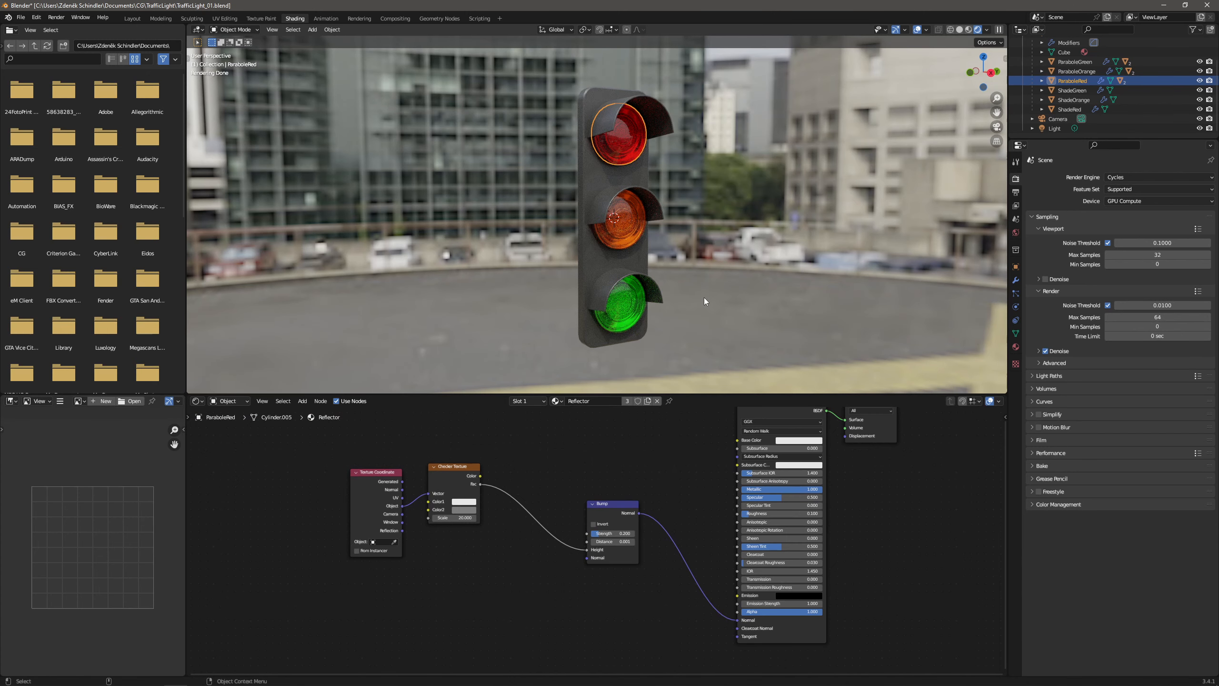
key(ctrl+alt+s)
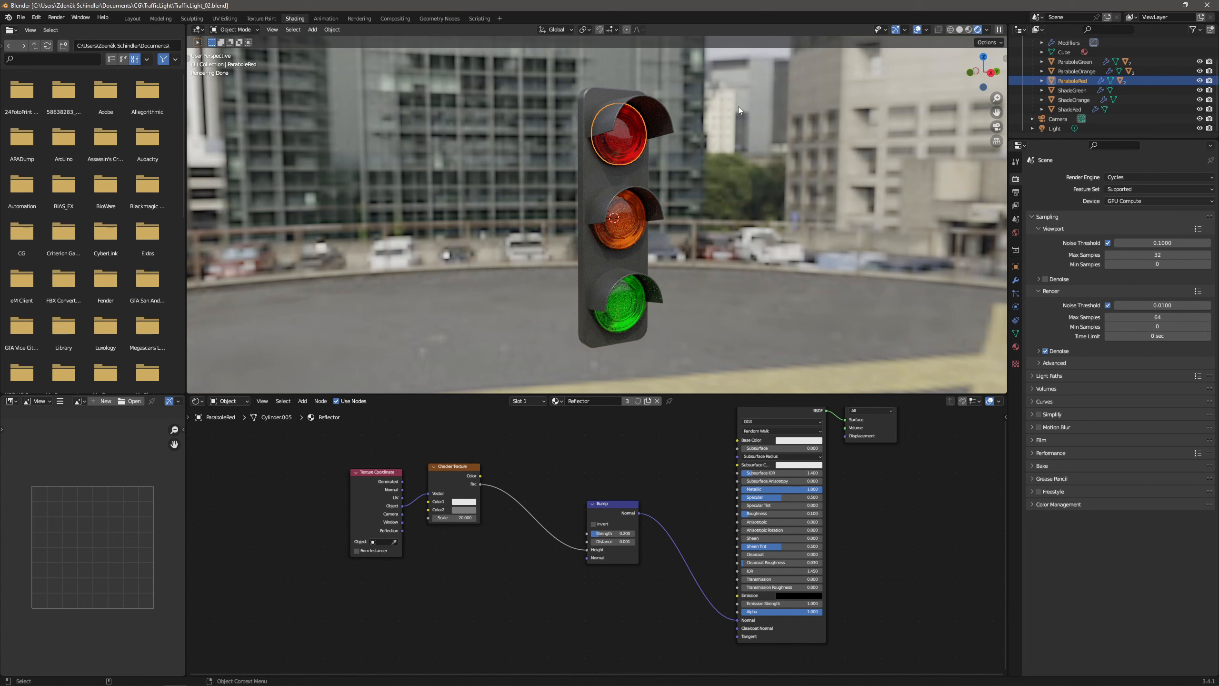
Create a new material on the LightGreen object and name it TrafficLight.
click(1041, 63)
click(1073, 100)
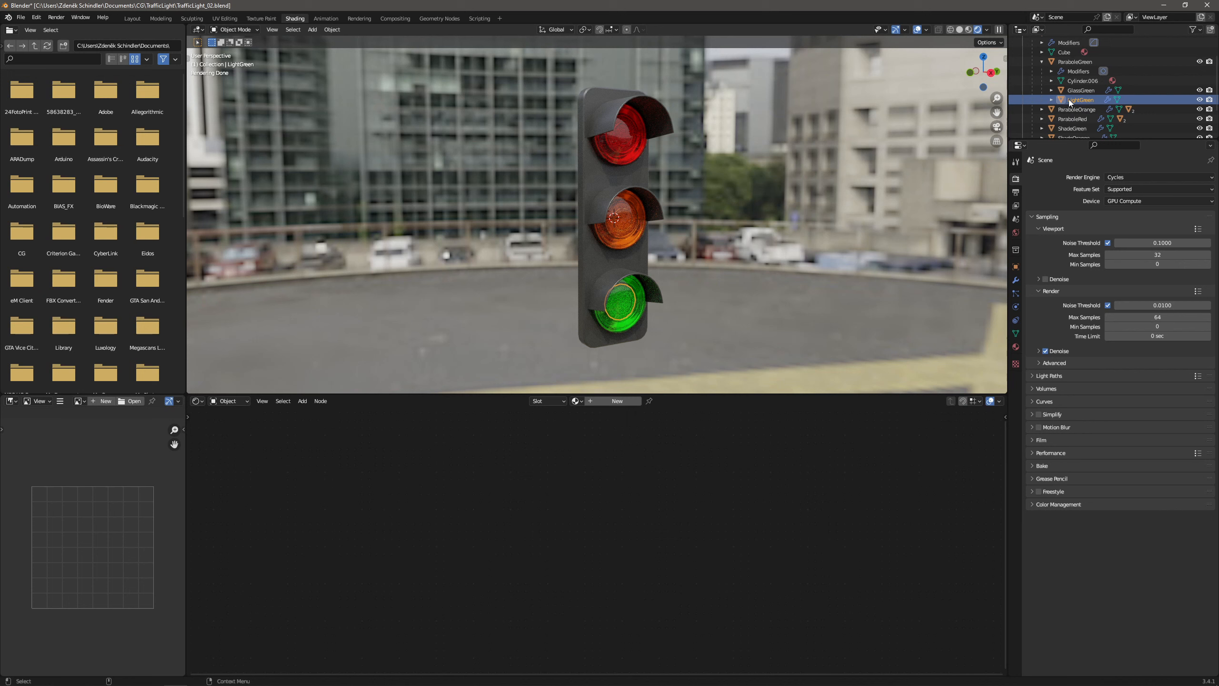
click(598, 400)
double_click(597, 400)
text(Light)
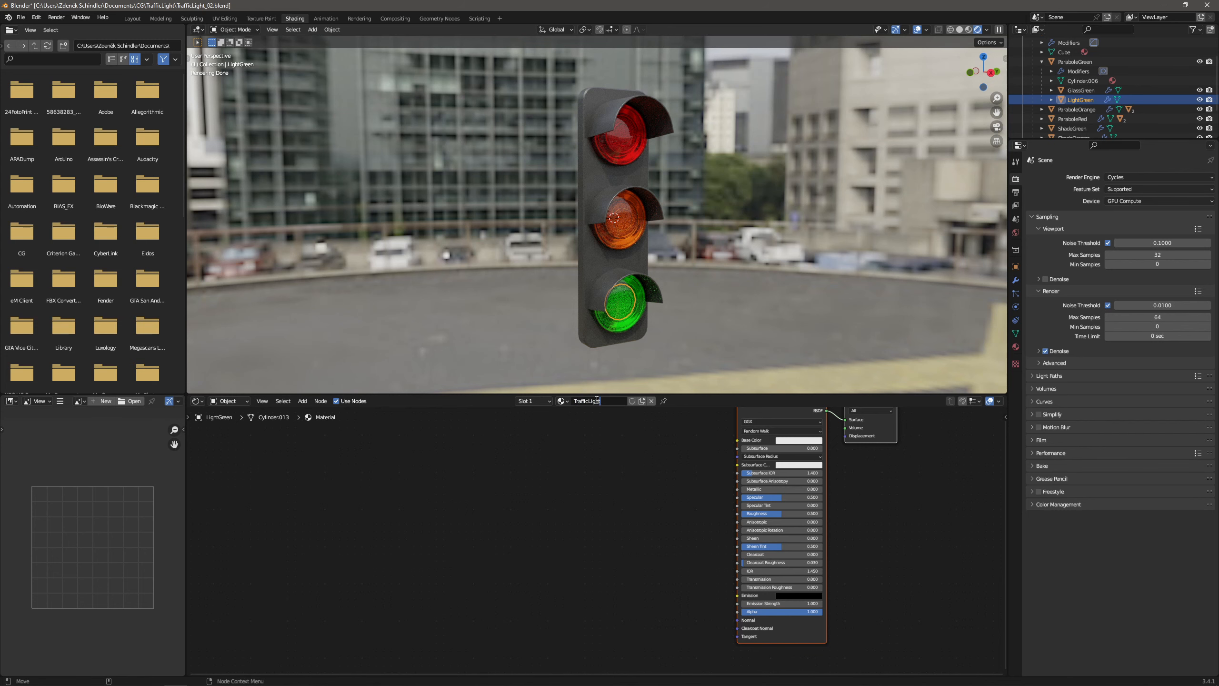
key(Return)
scroll(814, 451, up, 1)
scroll(872, 423, down, 1)
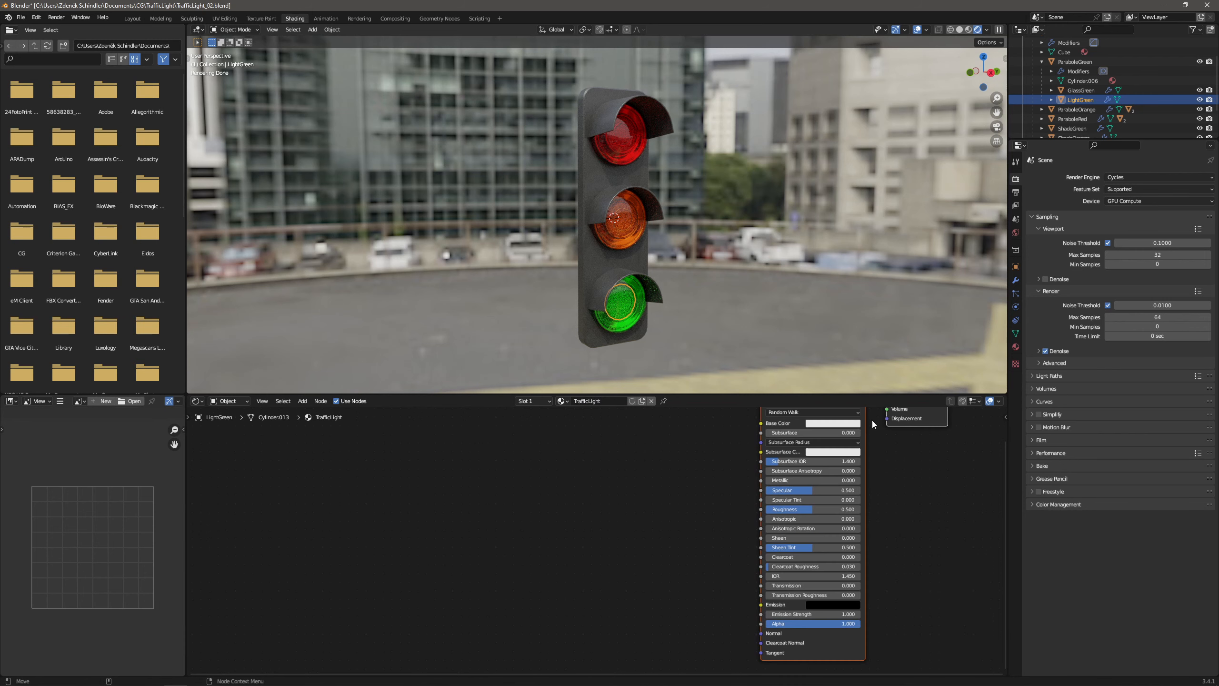
middle_drag(801, 456, 684, 485)
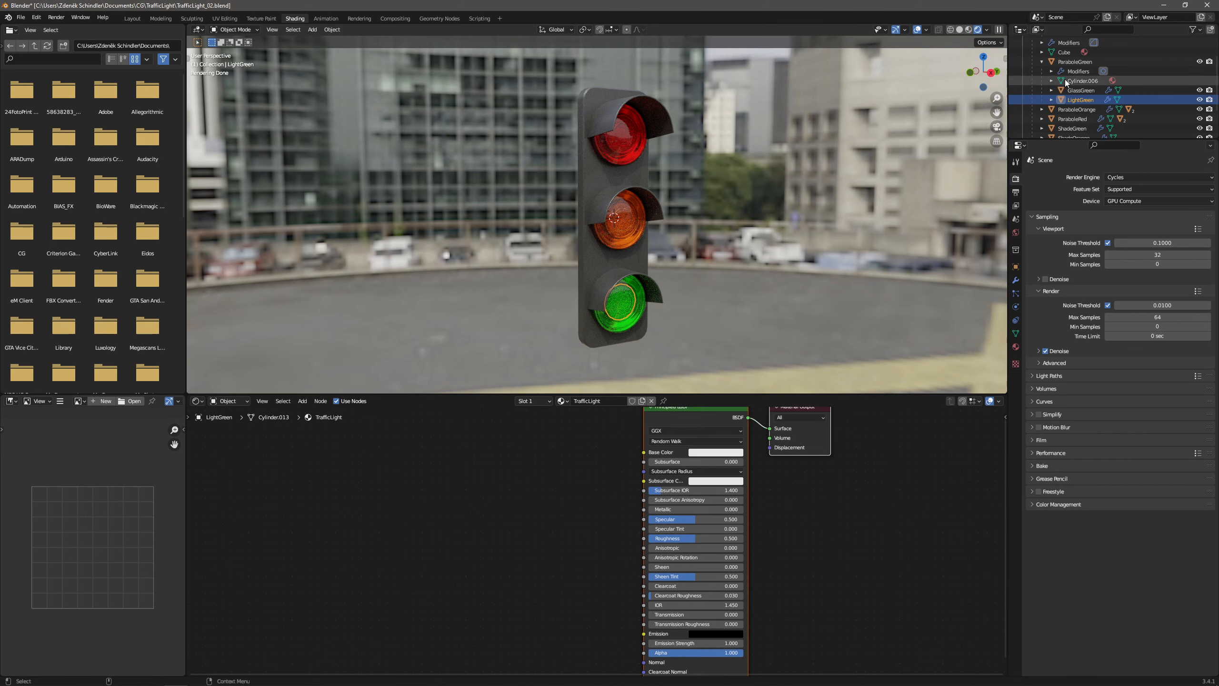
Assign the existing TrafficLight material to LightOrange and LightRed.
click(1043, 62)
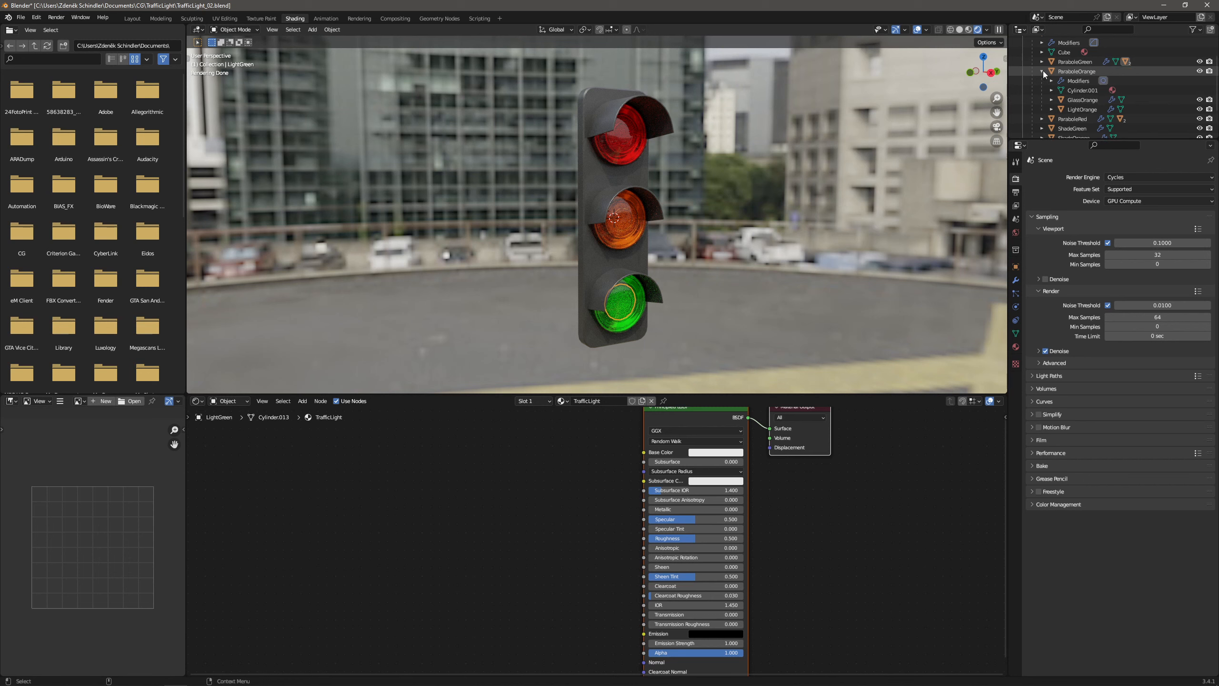
click(1042, 71)
click(1086, 109)
click(576, 401)
click(600, 442)
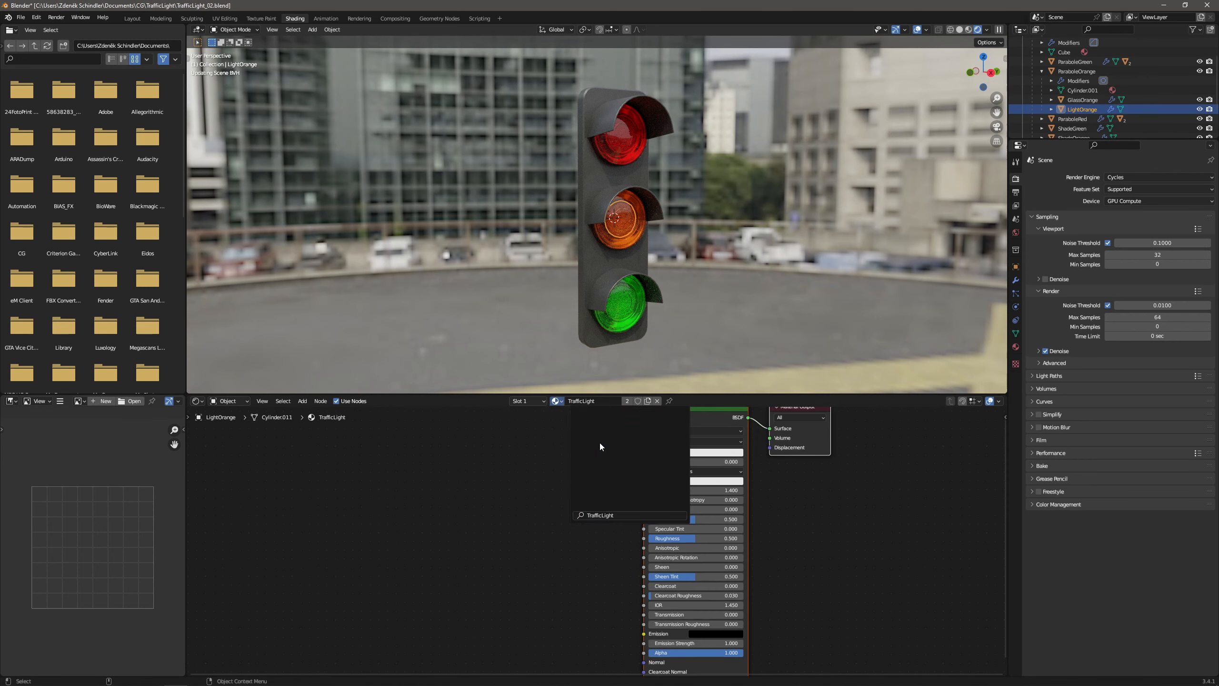
click(1041, 72)
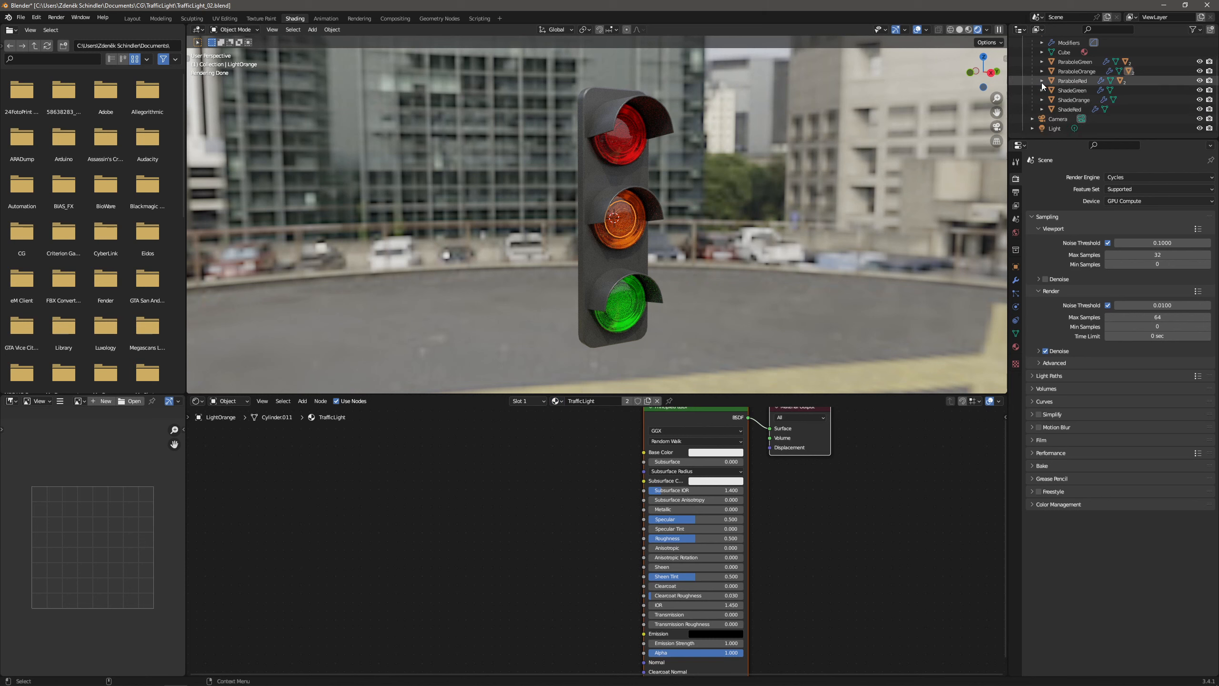
click(1042, 81)
click(1071, 119)
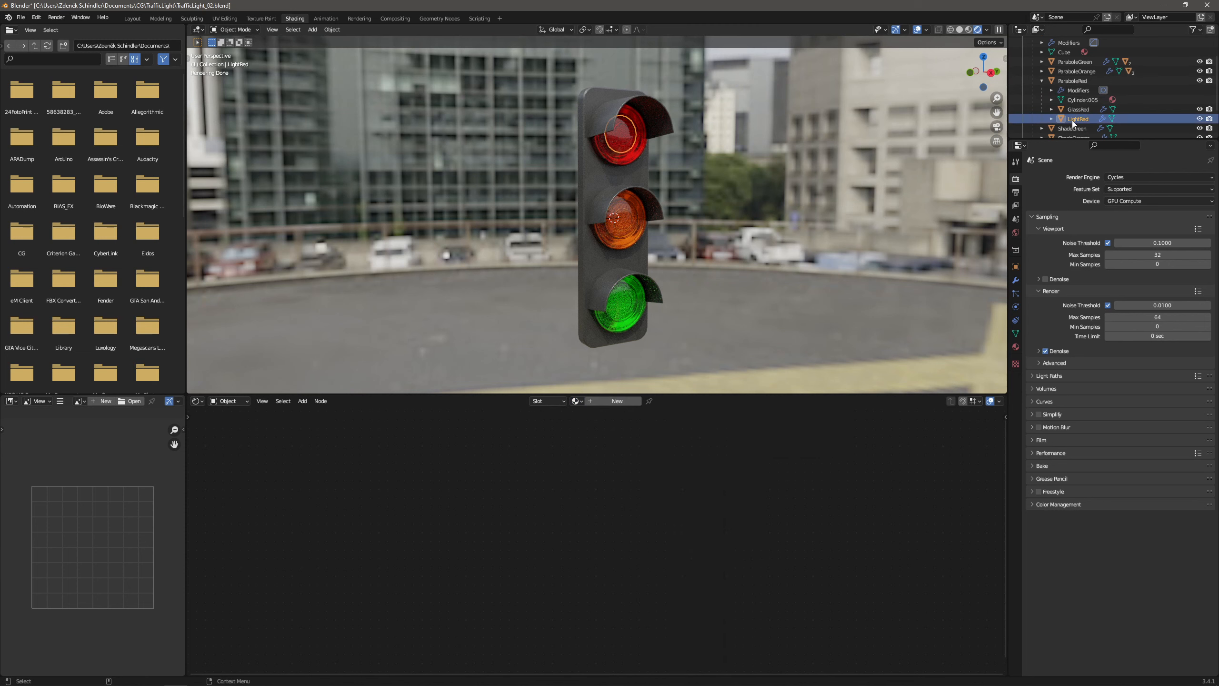
click(577, 401)
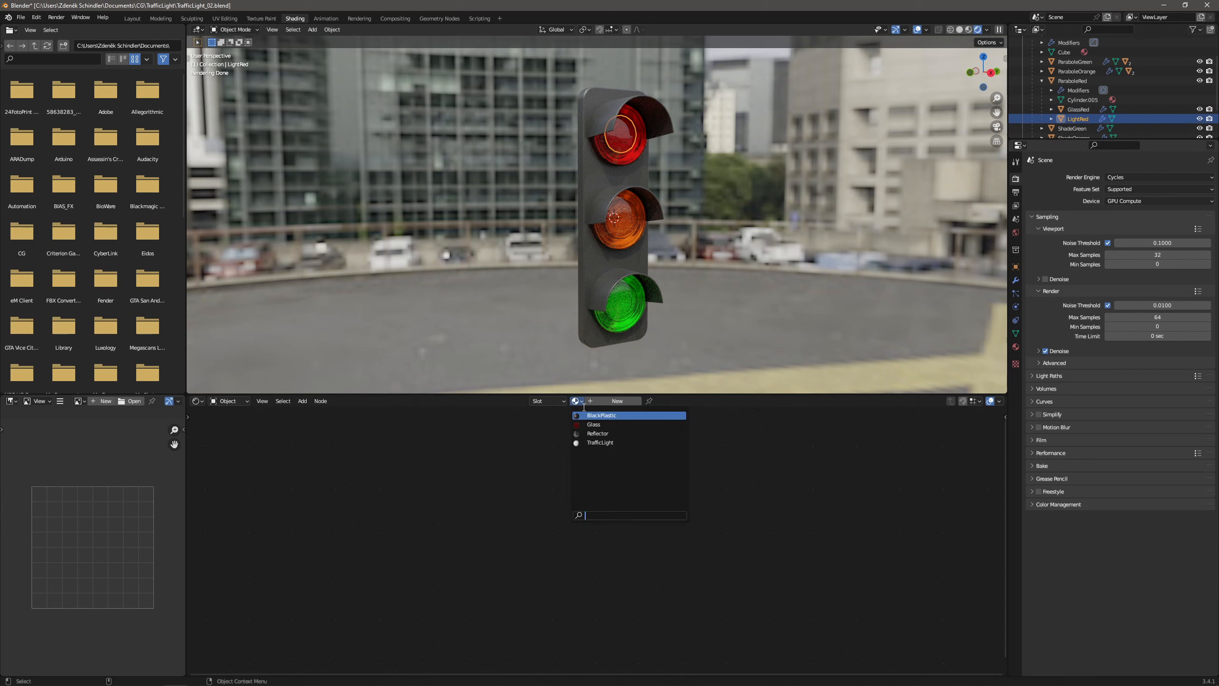
click(595, 442)
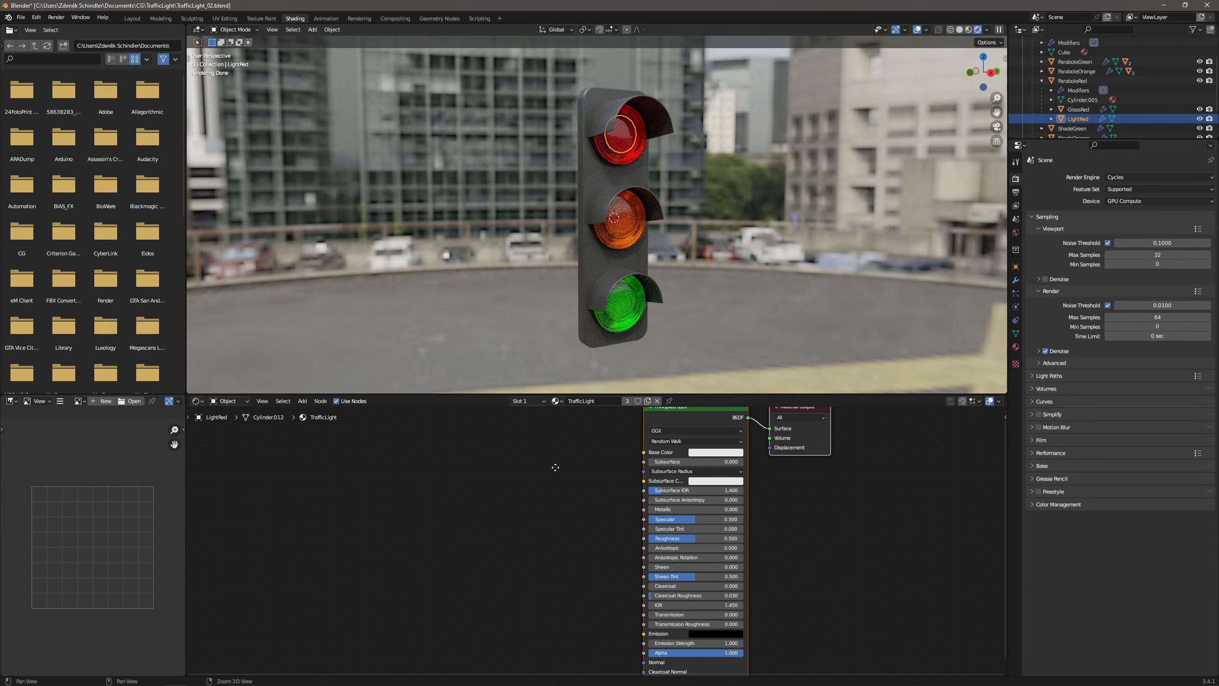
Enlarge the Shader Editor area by shrinking the 3D viewport's height and the width of the file browser and image editor.
scroll(549, 458, up, 2)
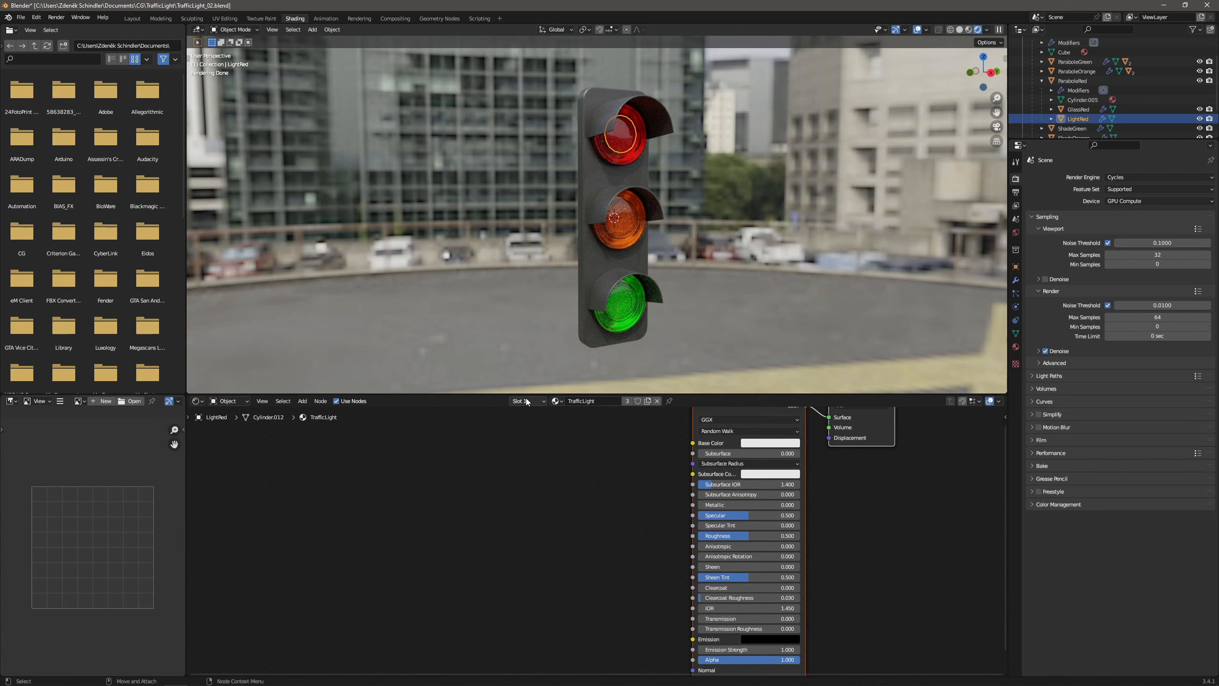
drag(486, 394, 487, 234)
drag(187, 240, 15, 240)
Add a Value node to the TrafficLight material, drive it with #frame, and place it well before the Principled BSDF.
click(129, 240)
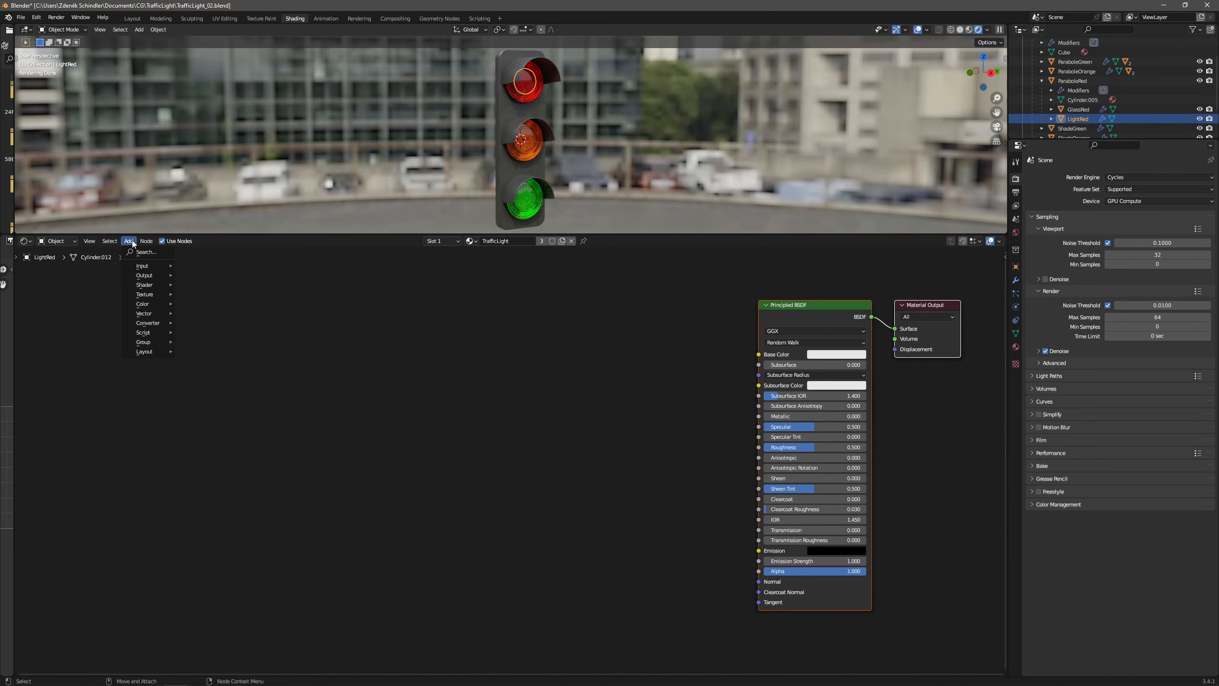
click(140, 254)
text(valu)
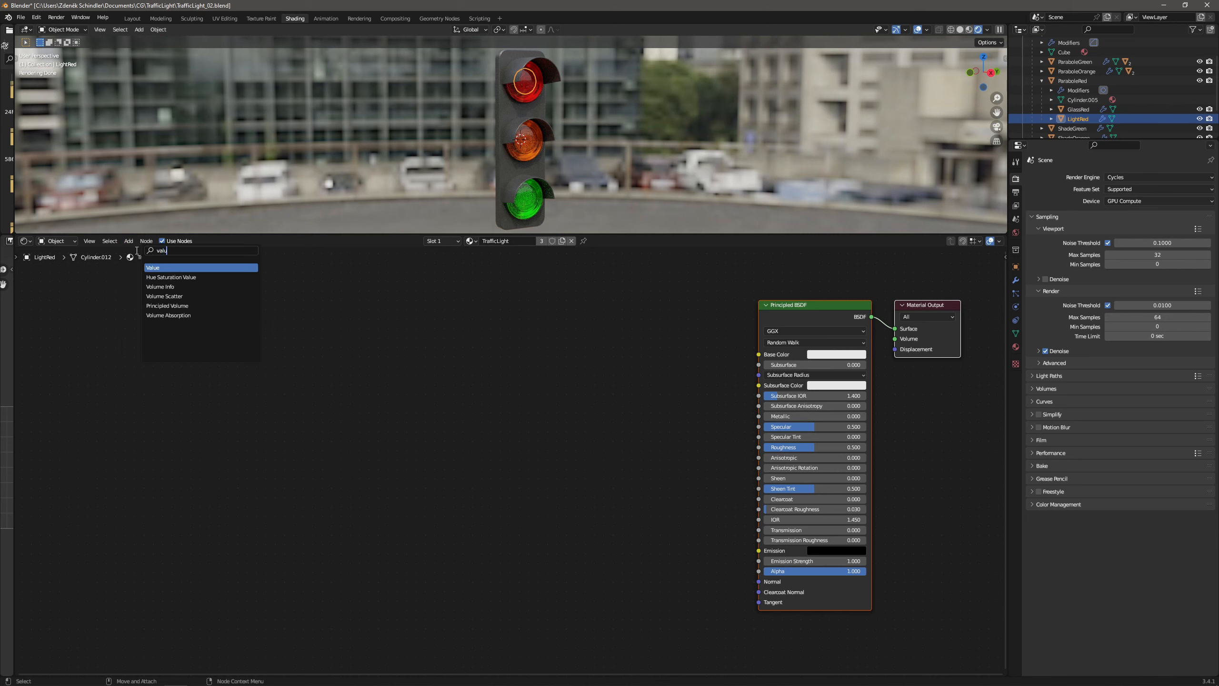
key(Return)
click(120, 328)
click(174, 354)
key(BackSpace)
text(#)
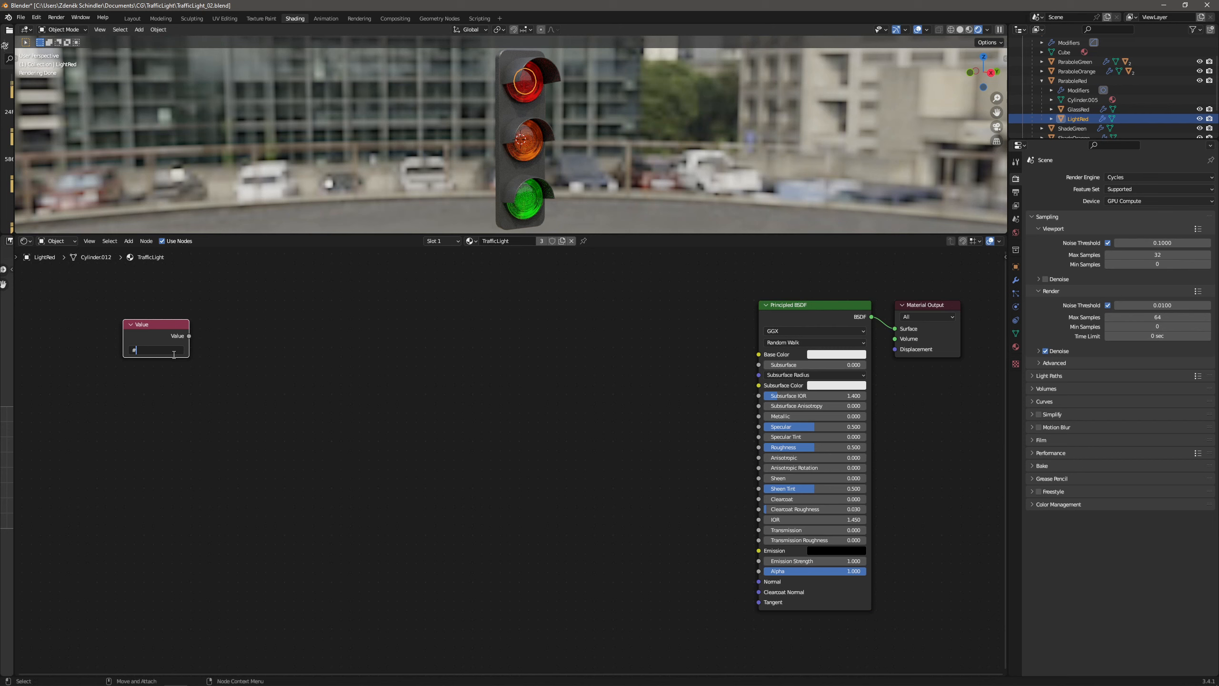
text(frame)
key(Return)
drag(165, 328, 133, 338)
Add a Math node beside the frame-driven Value node and set its operation to Wrap.
click(129, 240)
click(132, 247)
text(add)
key(Return)
click(255, 301)
click(264, 314)
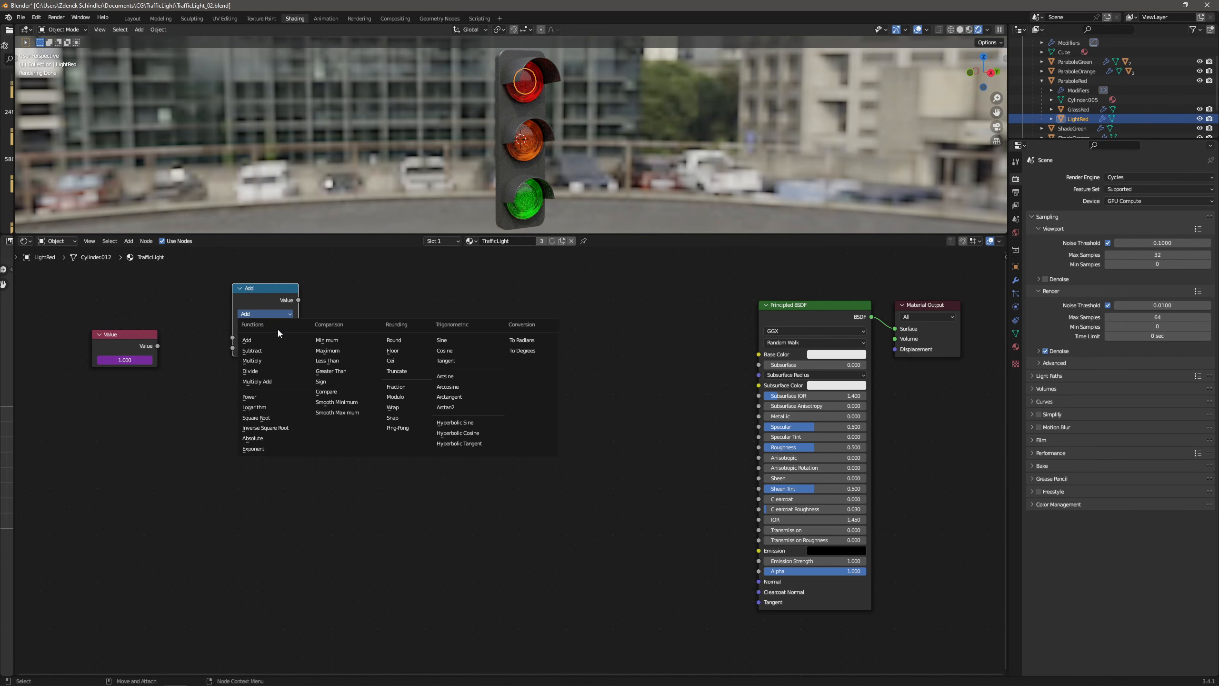
click(393, 407)
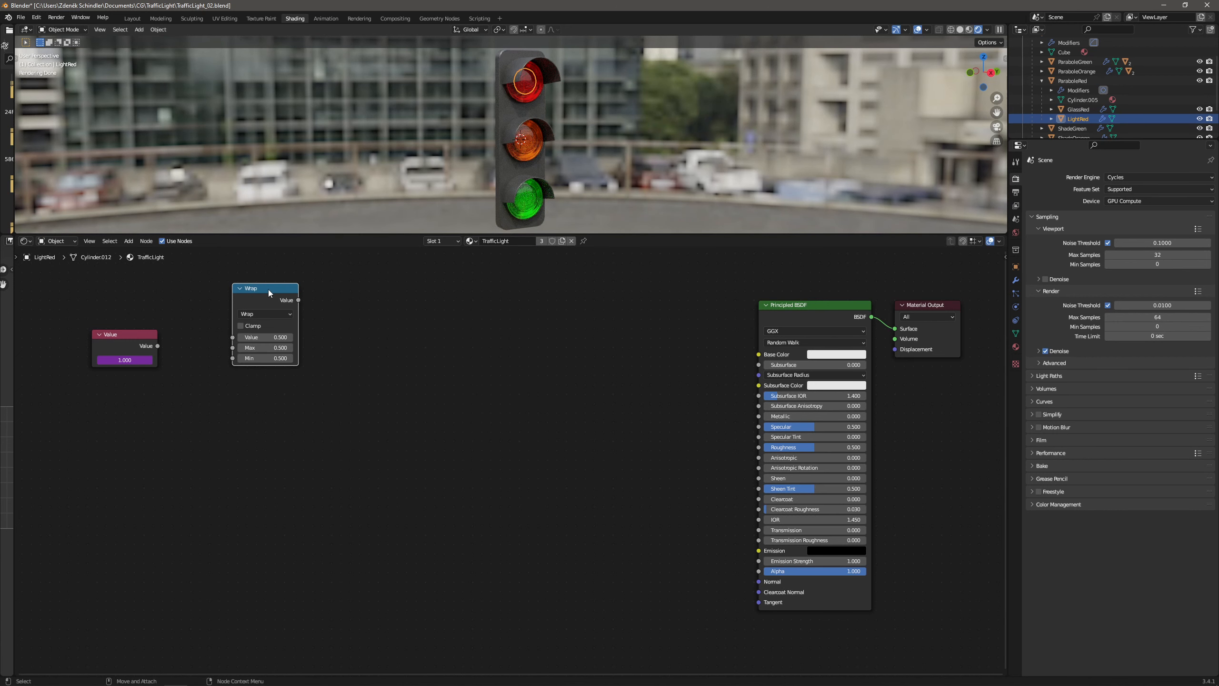
drag(269, 292, 300, 295)
Add a second Value node to the TrafficLight material.
click(128, 240)
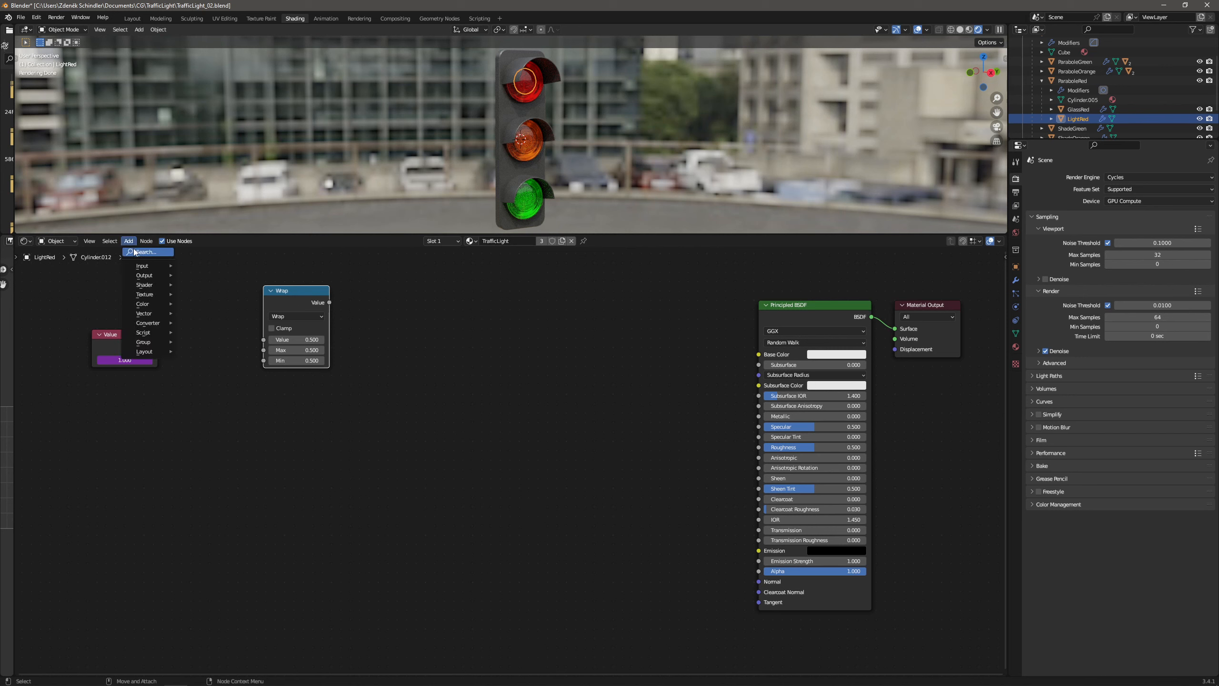
click(135, 252)
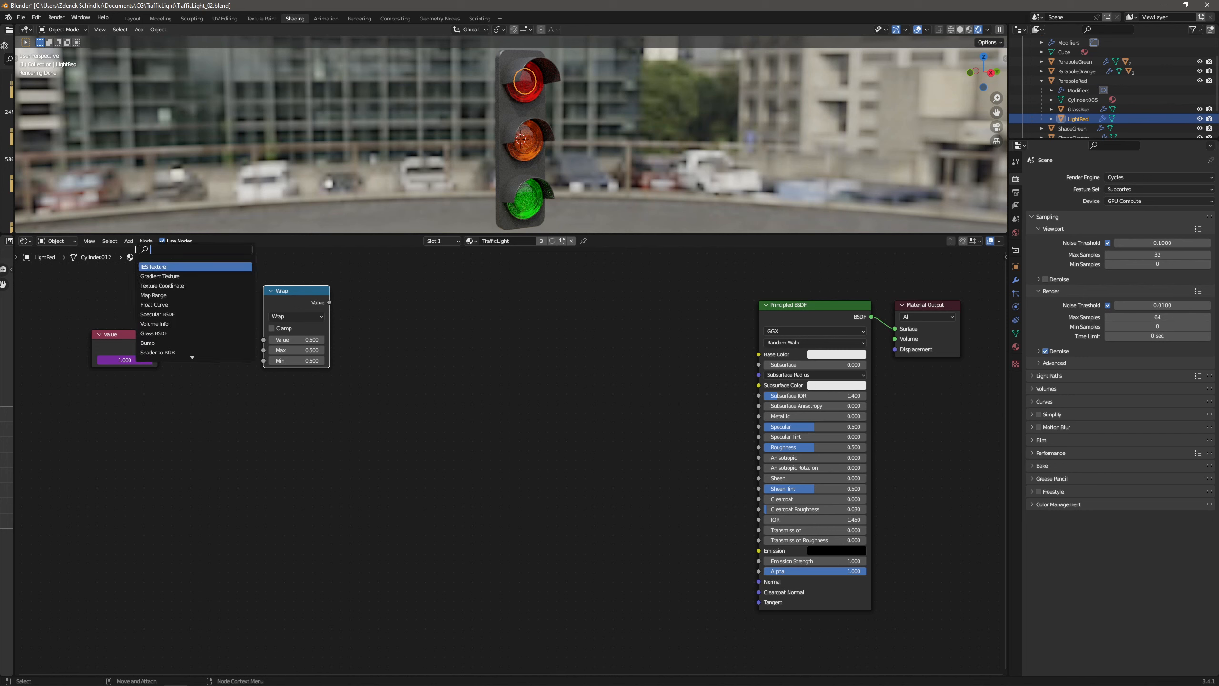
text(value)
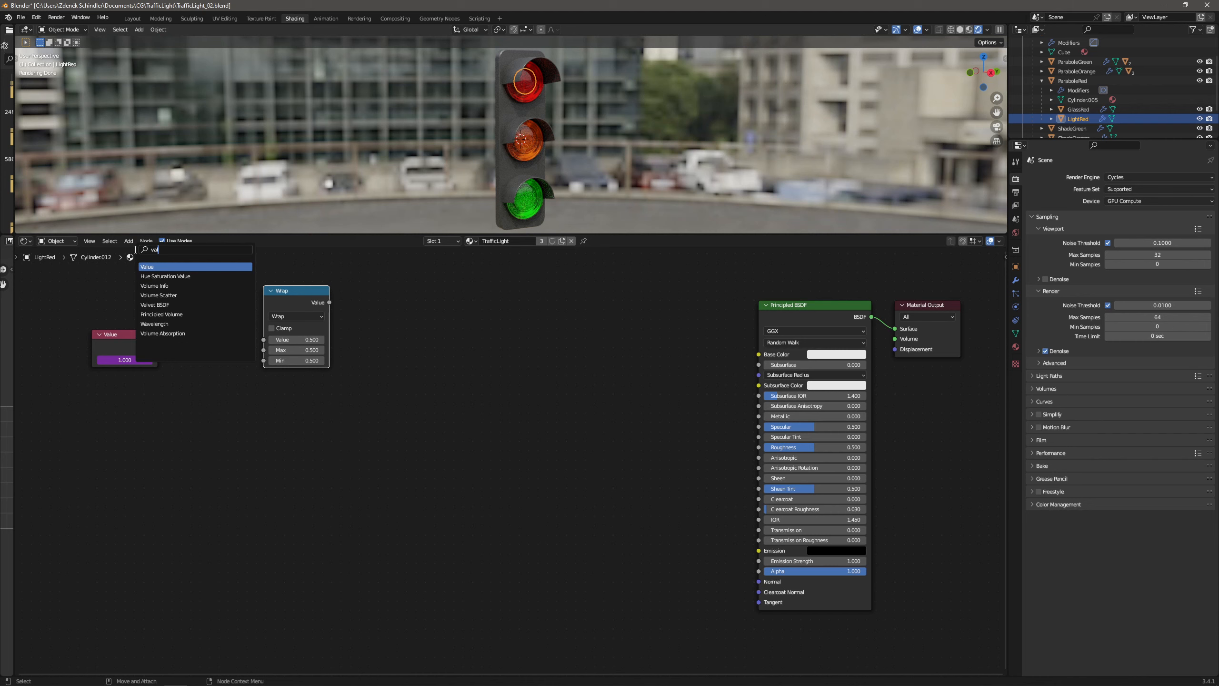
Add a second Value node below the existing Value node and label it Mode.
key(Return)
click(126, 402)
right_click(124, 384)
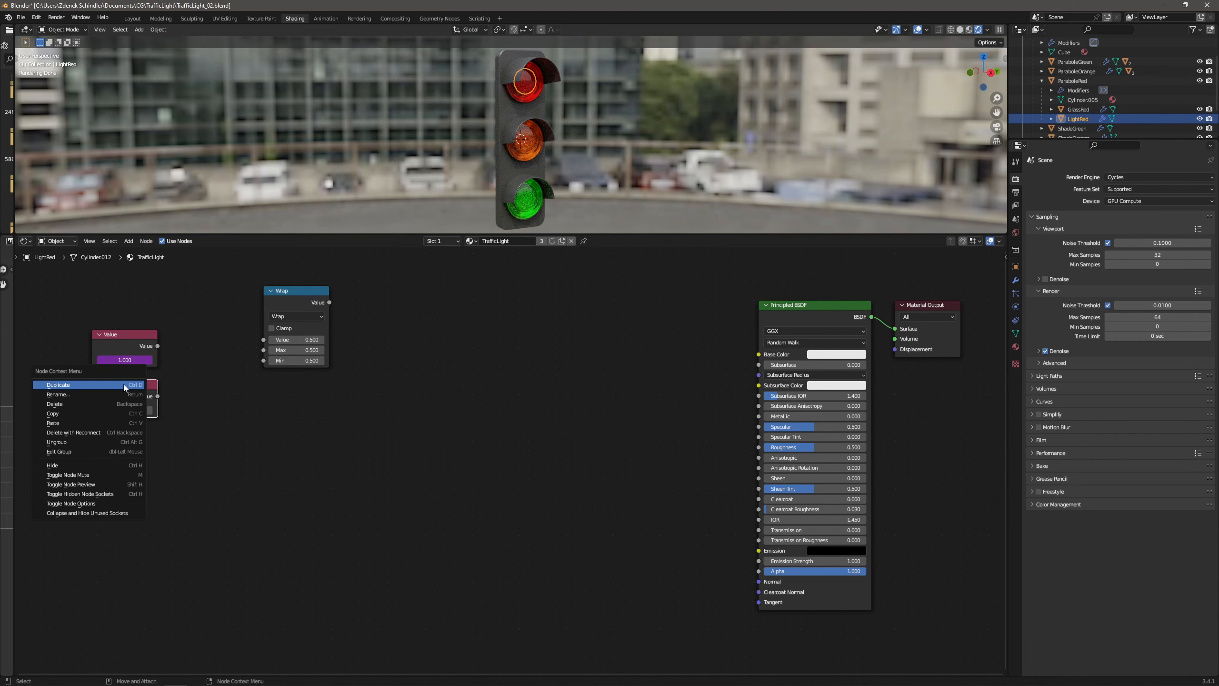
click(112, 395)
text(Mode)
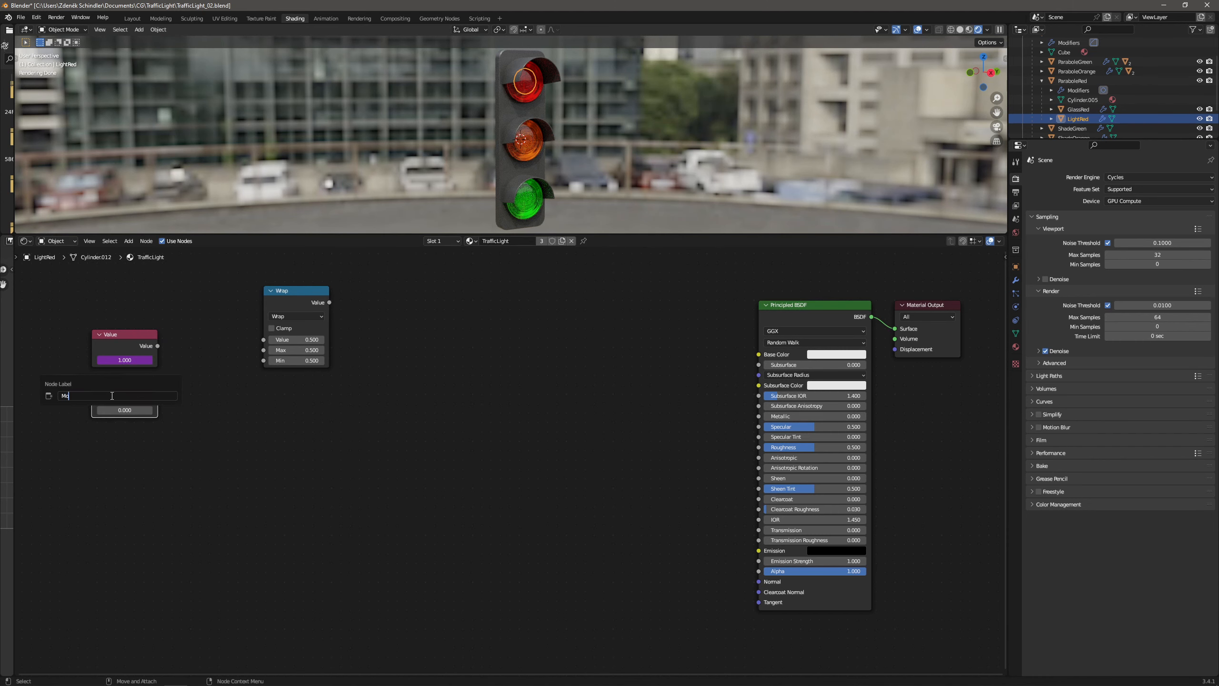
key(Return)
drag(118, 389, 116, 388)
Connect the animated Value node to the Wrap node's Value input and move the Wrap node slightly up, farther from it.
mouse_move(265, 302)
mouse_down()
mouse_move(306, 299)
mouse_move(264, 299)
mouse_up()
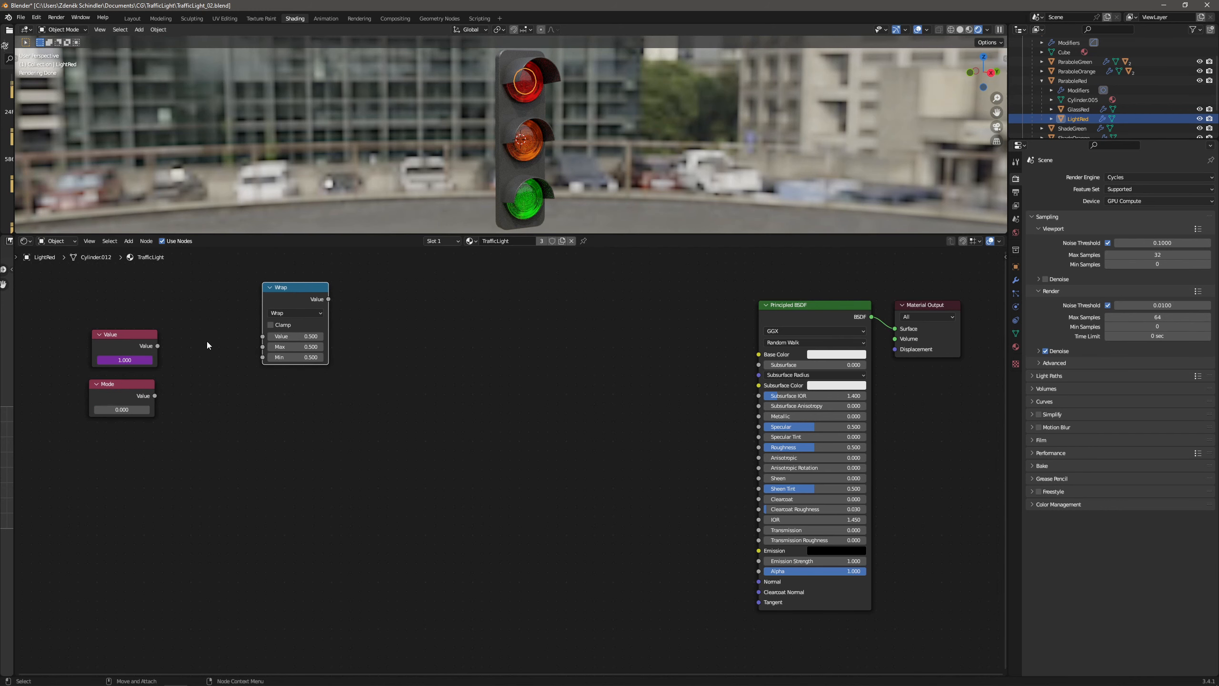
drag(159, 346, 180, 348)
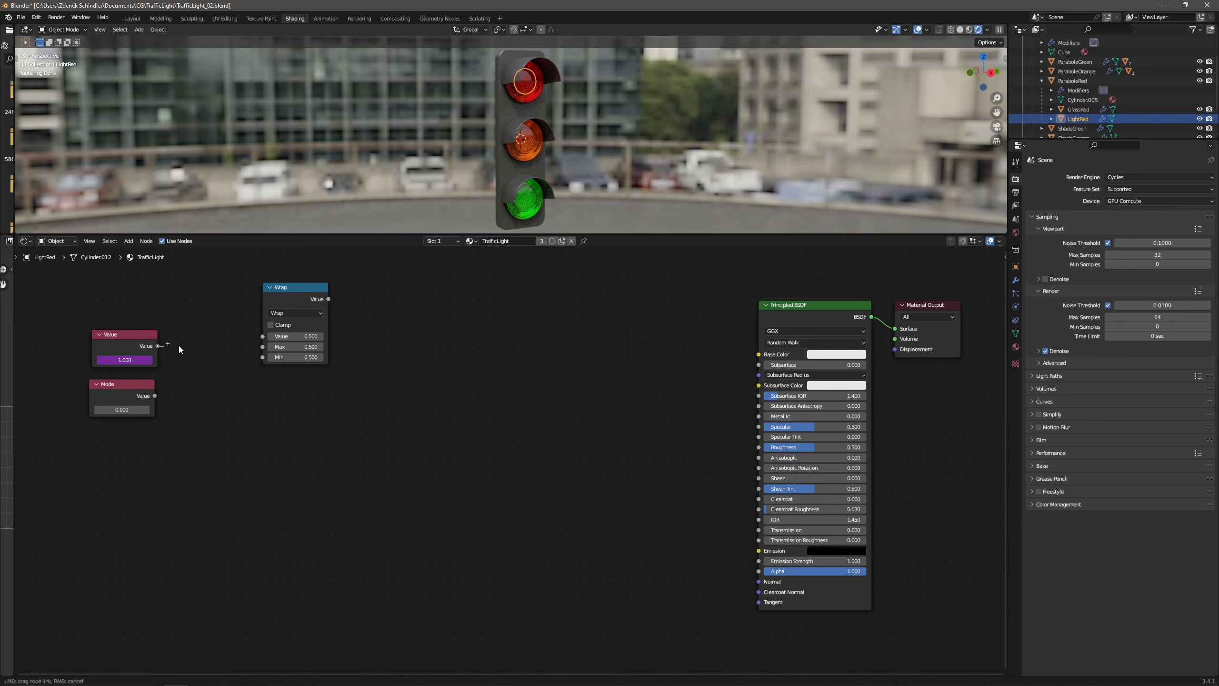
drag(270, 339, 267, 337)
drag(299, 293, 352, 273)
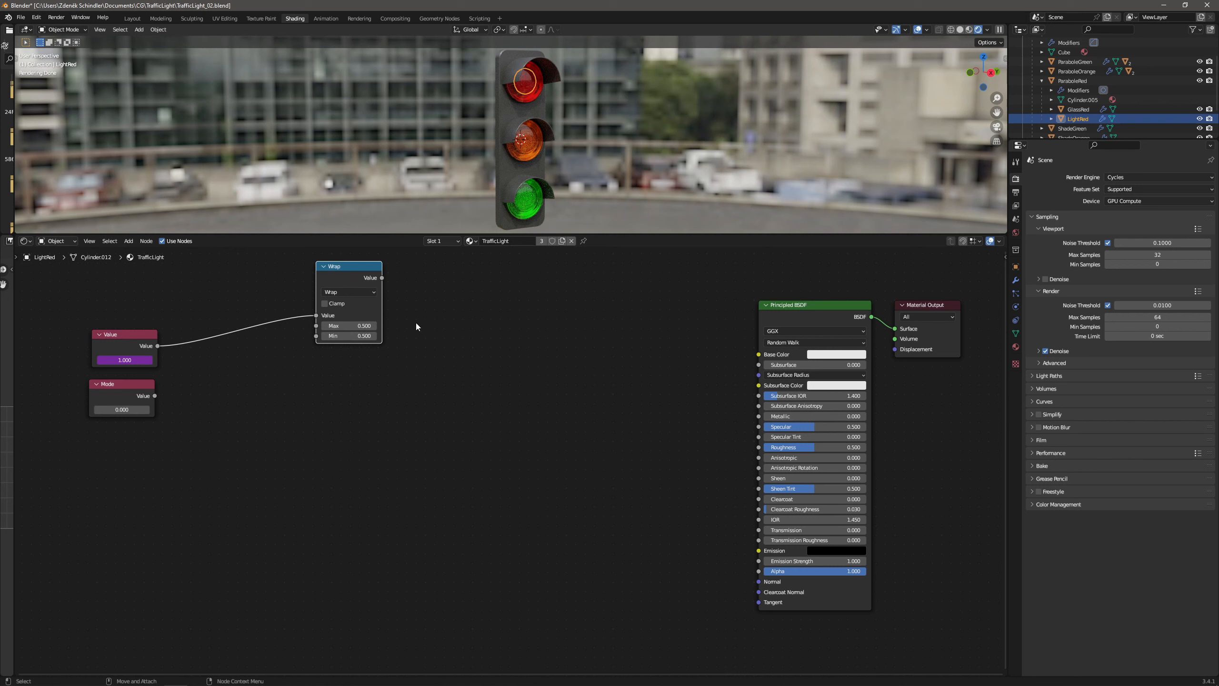
drag(361, 269, 342, 272)
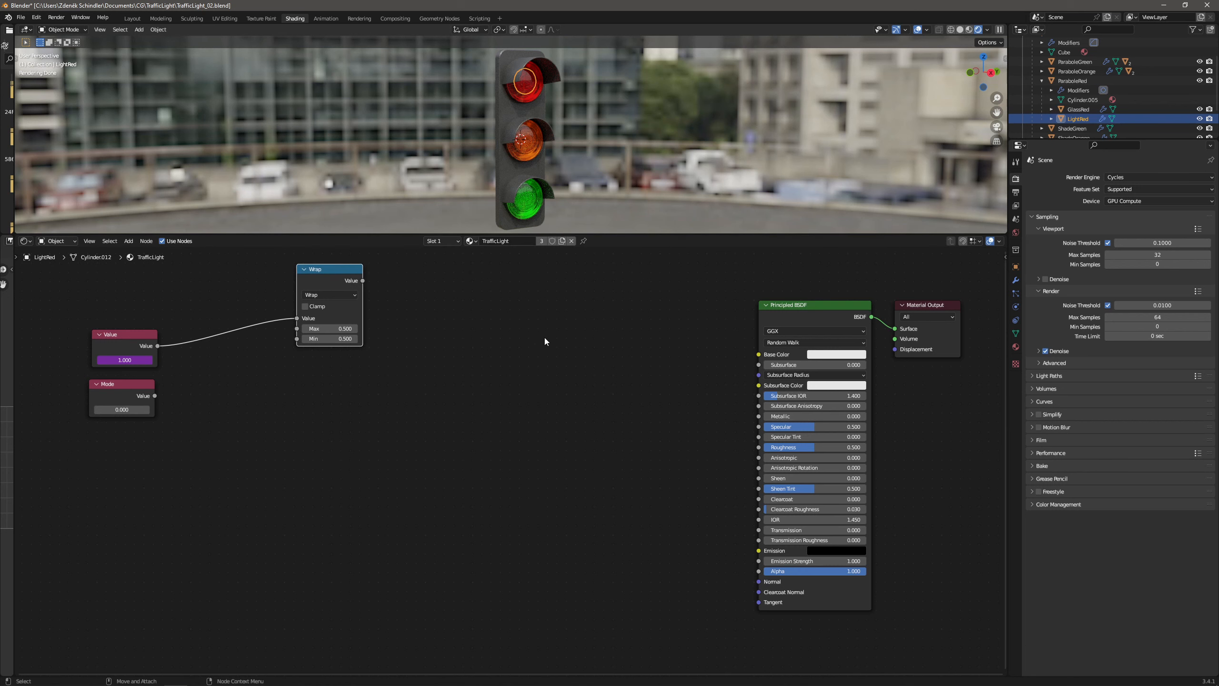
Set the scene's output frame rate to 25 fps.
click(1016, 191)
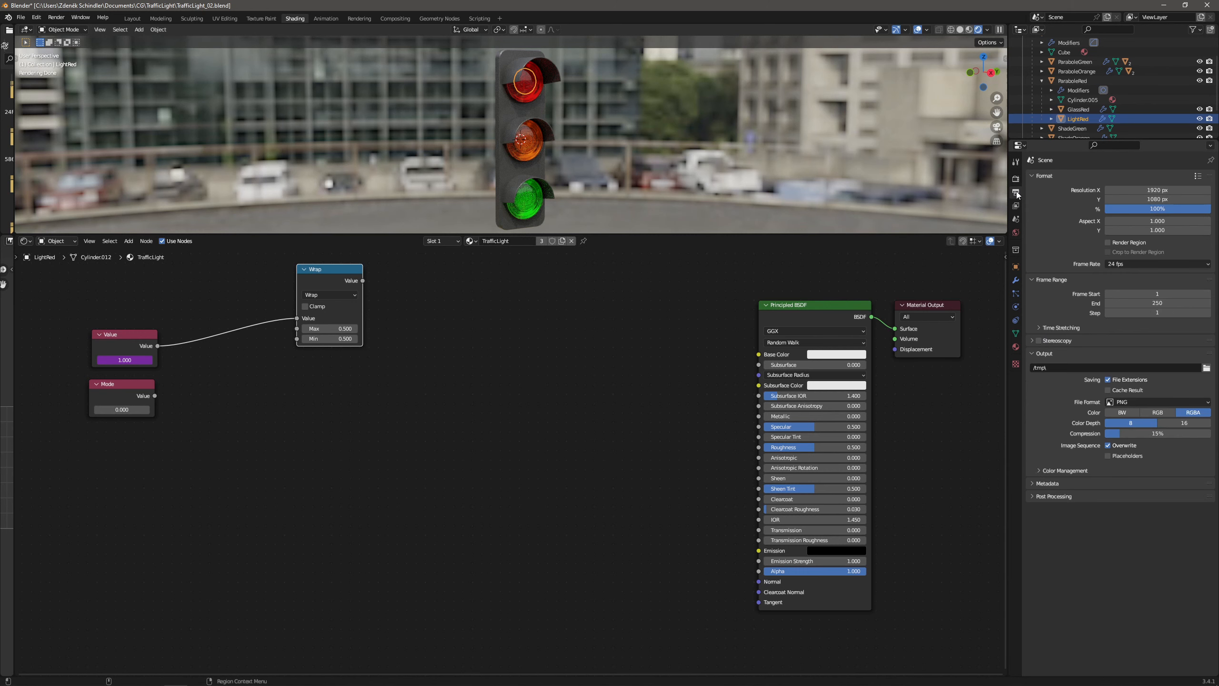
click(1134, 265)
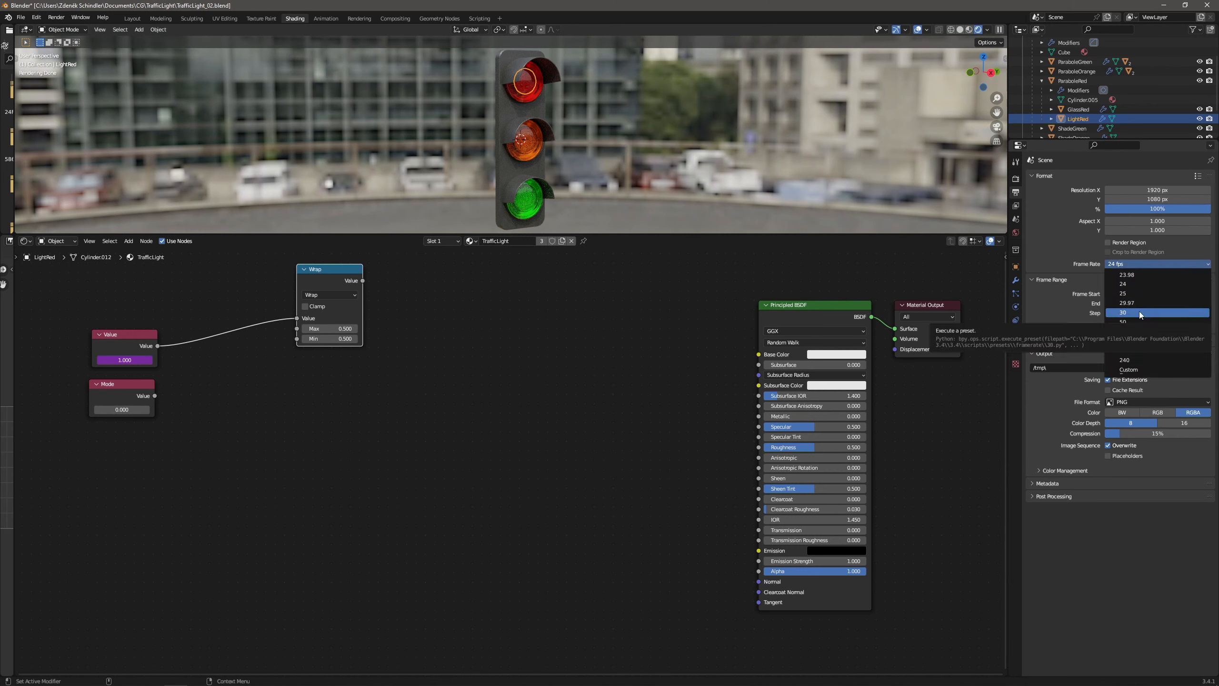
click(1125, 293)
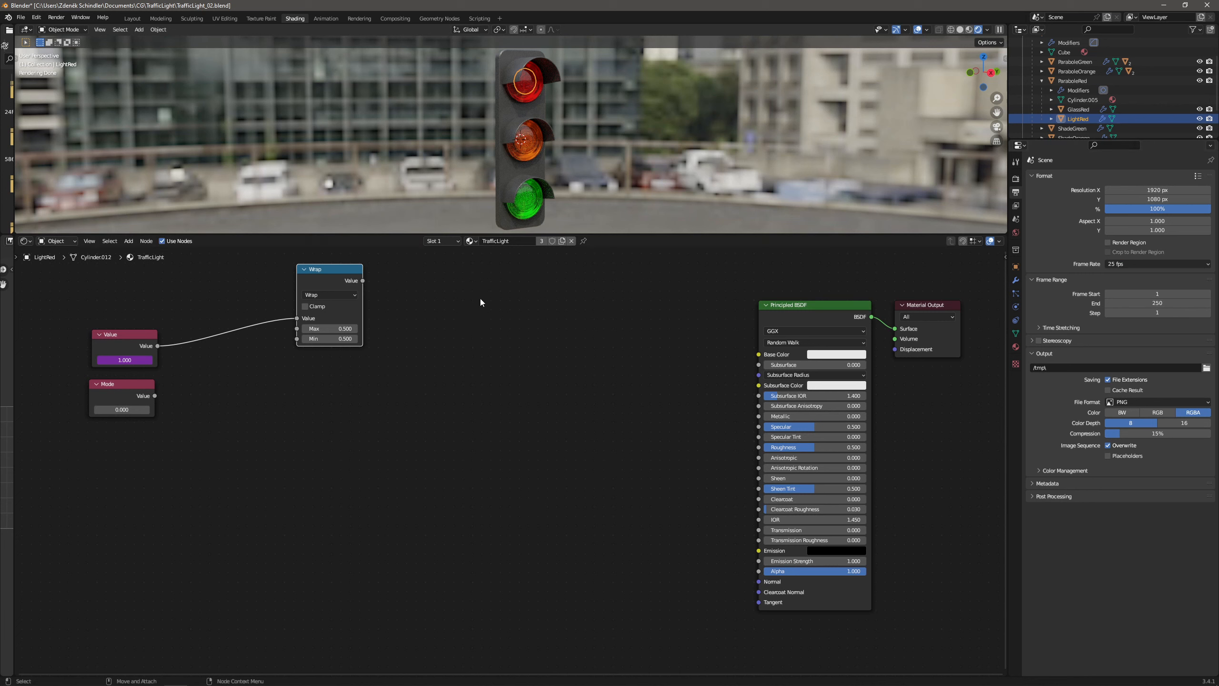
Set the Wrap node's Max to 30 and Min to 0, and shift the node slightly toward the Value node.
click(354, 331)
text(30)
key(Return)
click(326, 338)
text(0)
key(Return)
drag(352, 269, 326, 270)
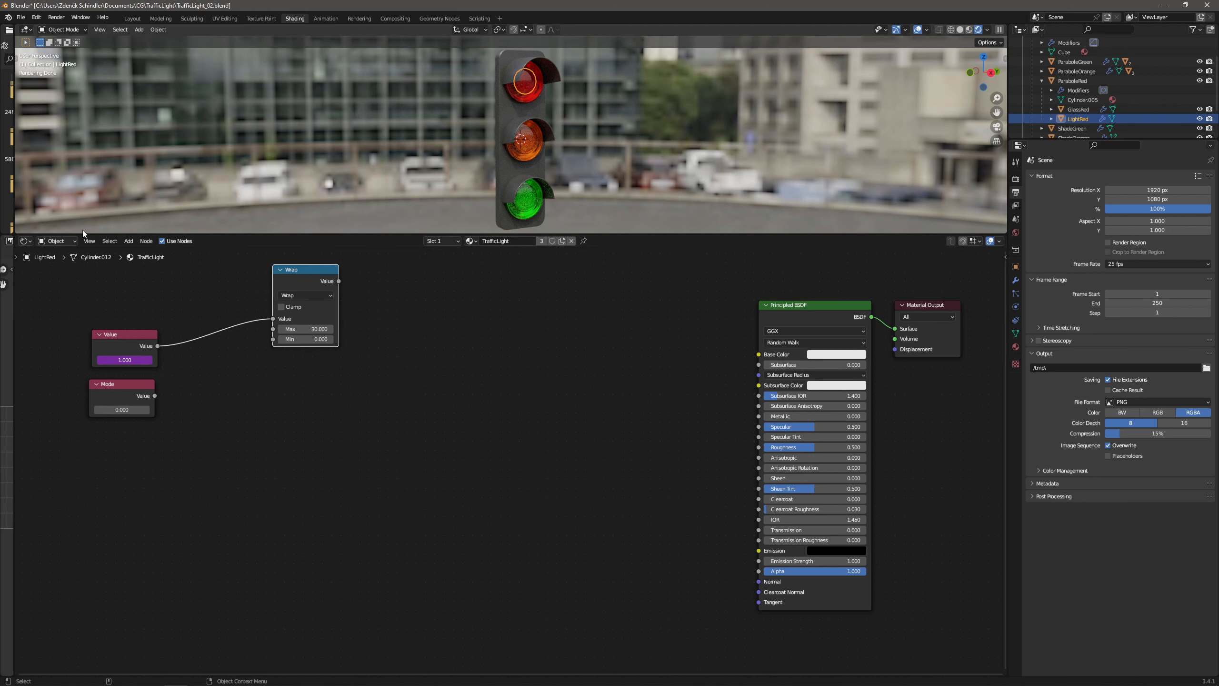
Add a Math node after the Wrap node and feed the Wrap output into its first Value input.
key(shift+a)
click(135, 249)
text(m)
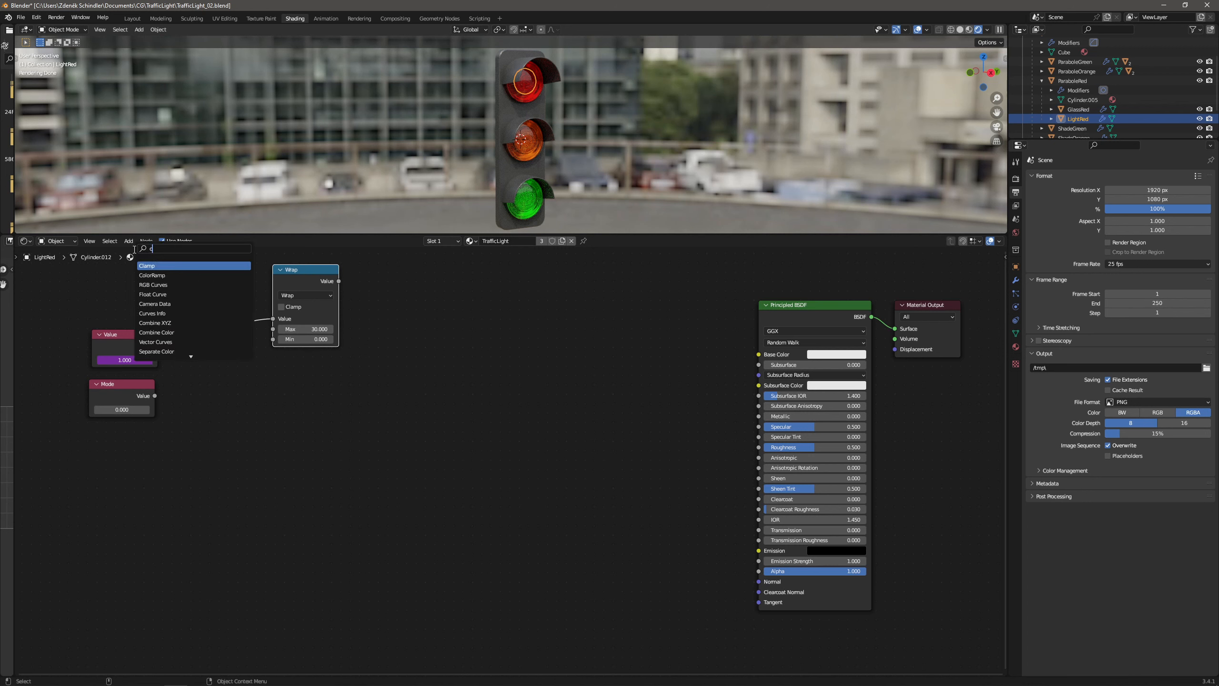
text(ath)
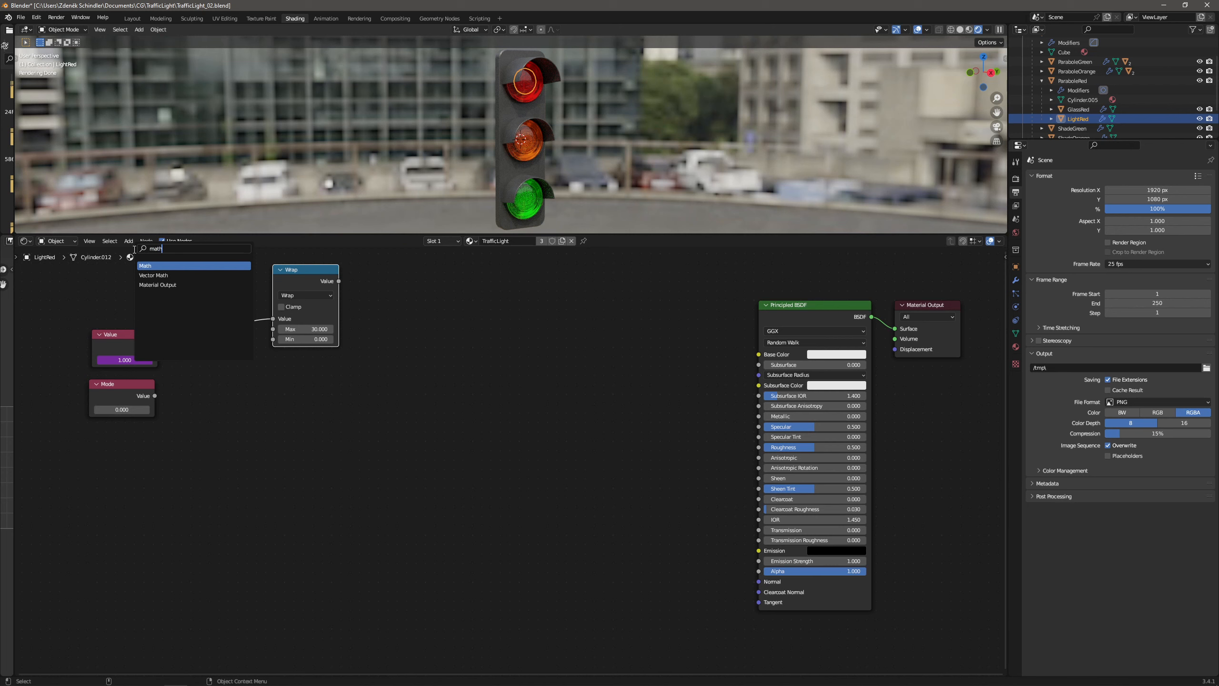
key(Return)
click(401, 287)
drag(339, 281, 401, 332)
Change the new Math node to Less Than with a threshold of 15 and space it away from the Wrap node.
click(433, 308)
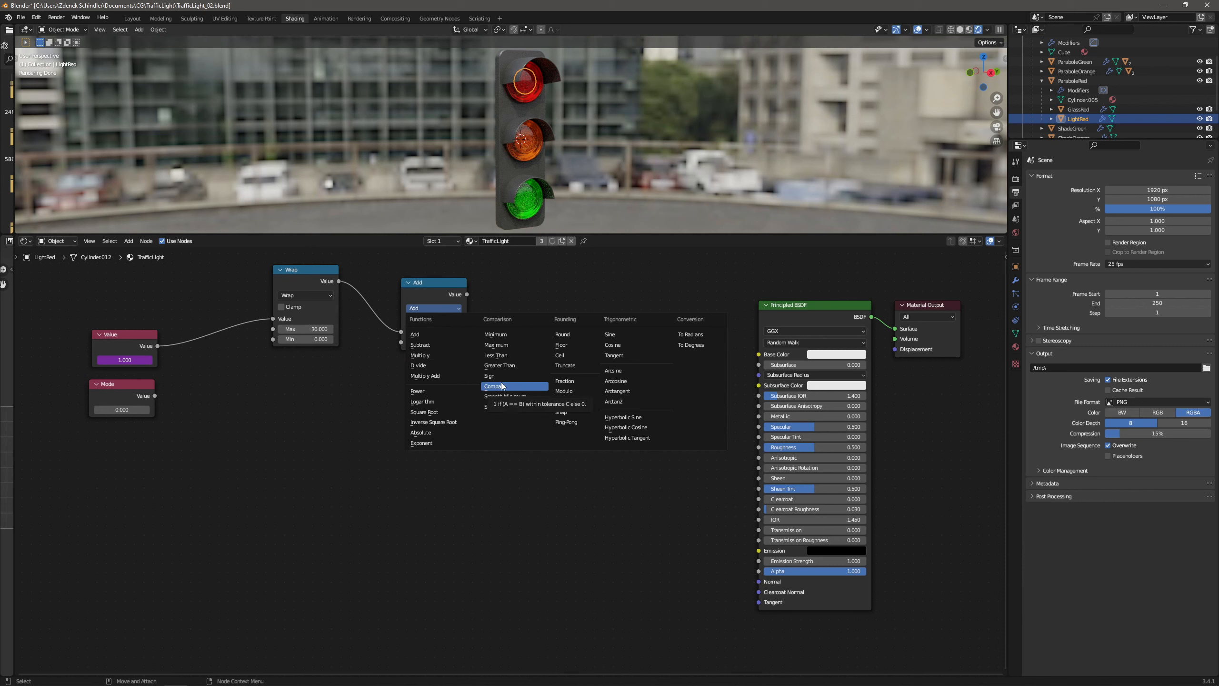
click(496, 355)
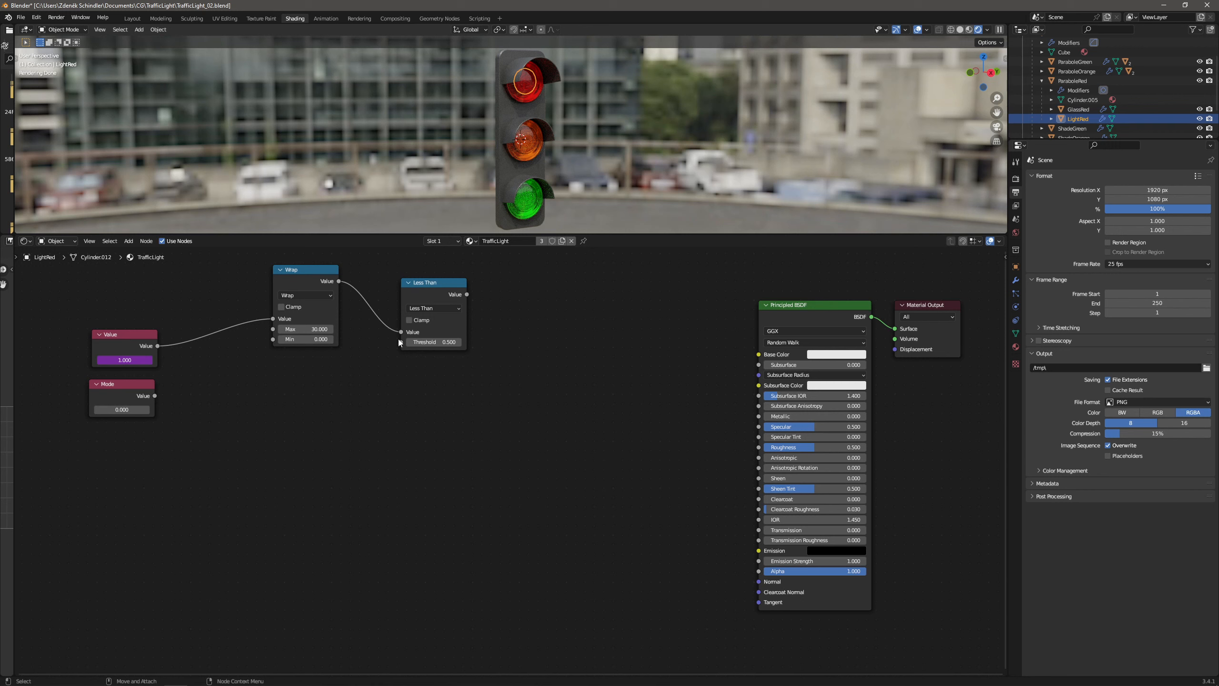
click(438, 342)
text(15)
key(Return)
drag(429, 283, 468, 283)
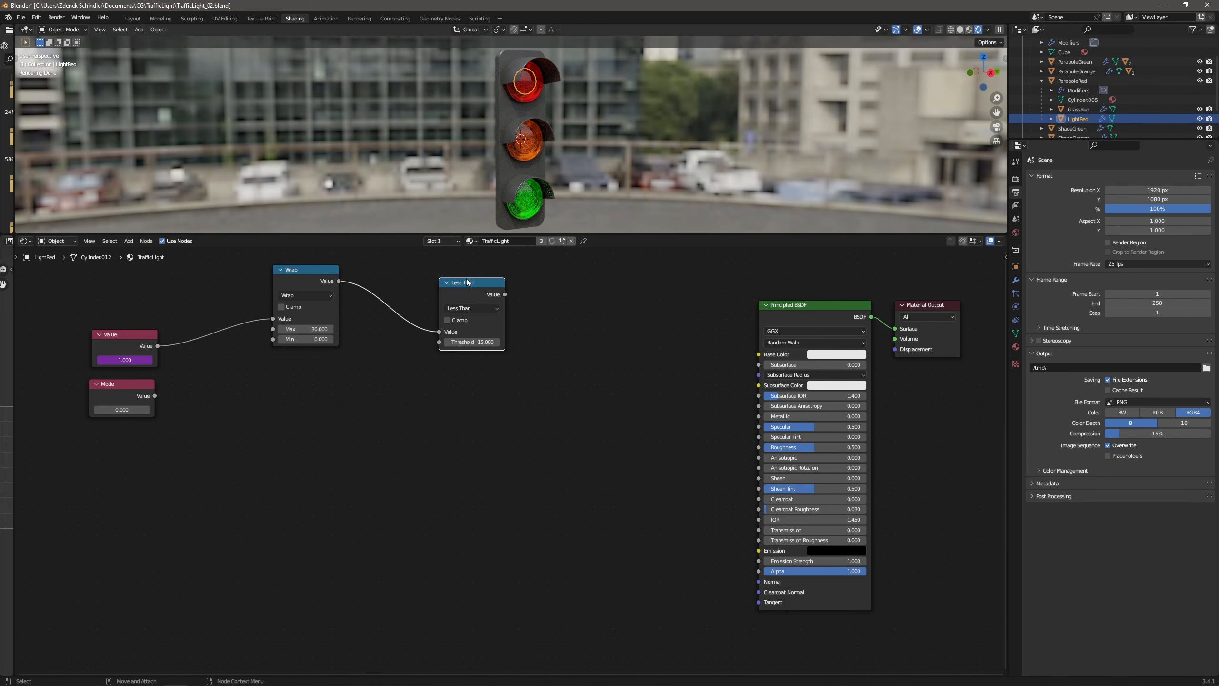
Add an Object Info node and arrange it below the Less Than node, moving Less Than closer to Wrap.
click(127, 241)
click(135, 256)
text(obje)
key(Return)
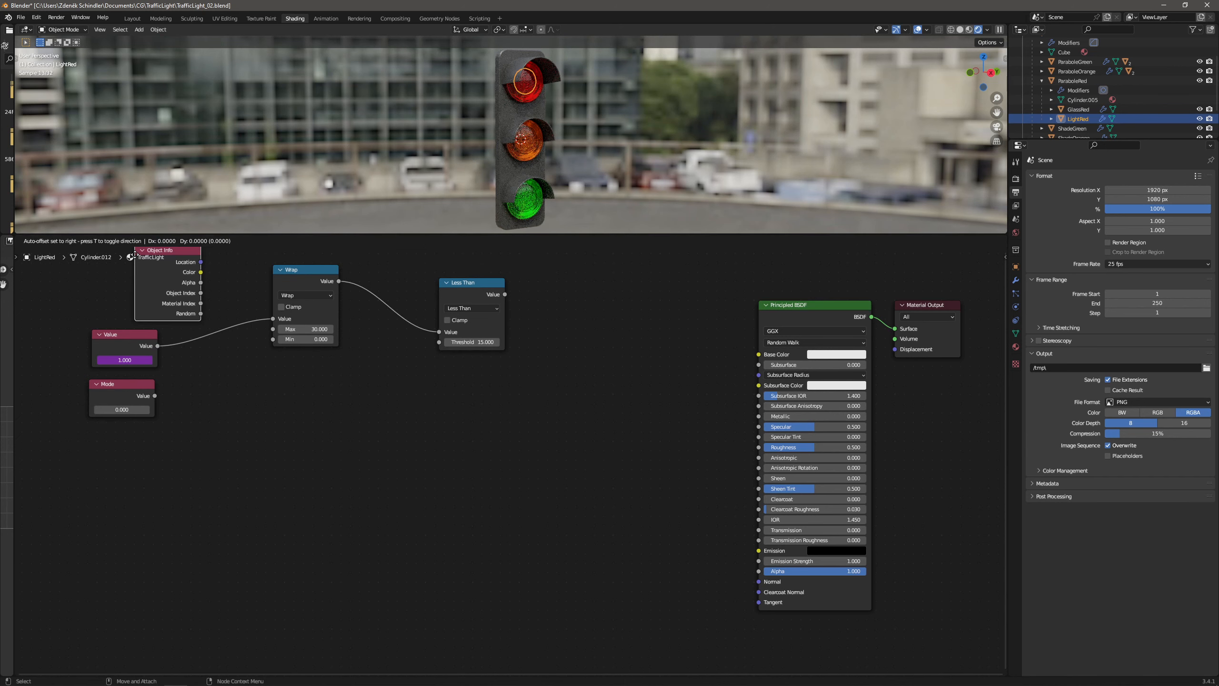
click(570, 401)
drag(464, 285, 415, 281)
drag(543, 394, 475, 377)
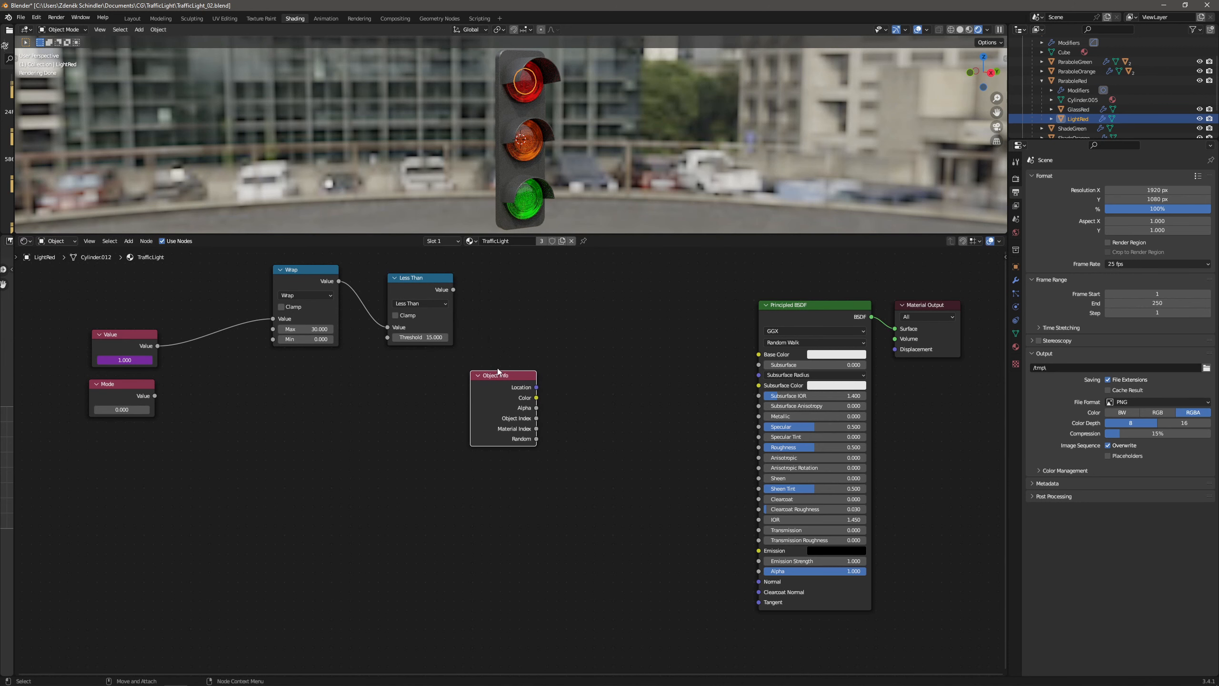
Add another Math node between Less Than and the Principled BSDF and set its operation to Compare.
click(128, 241)
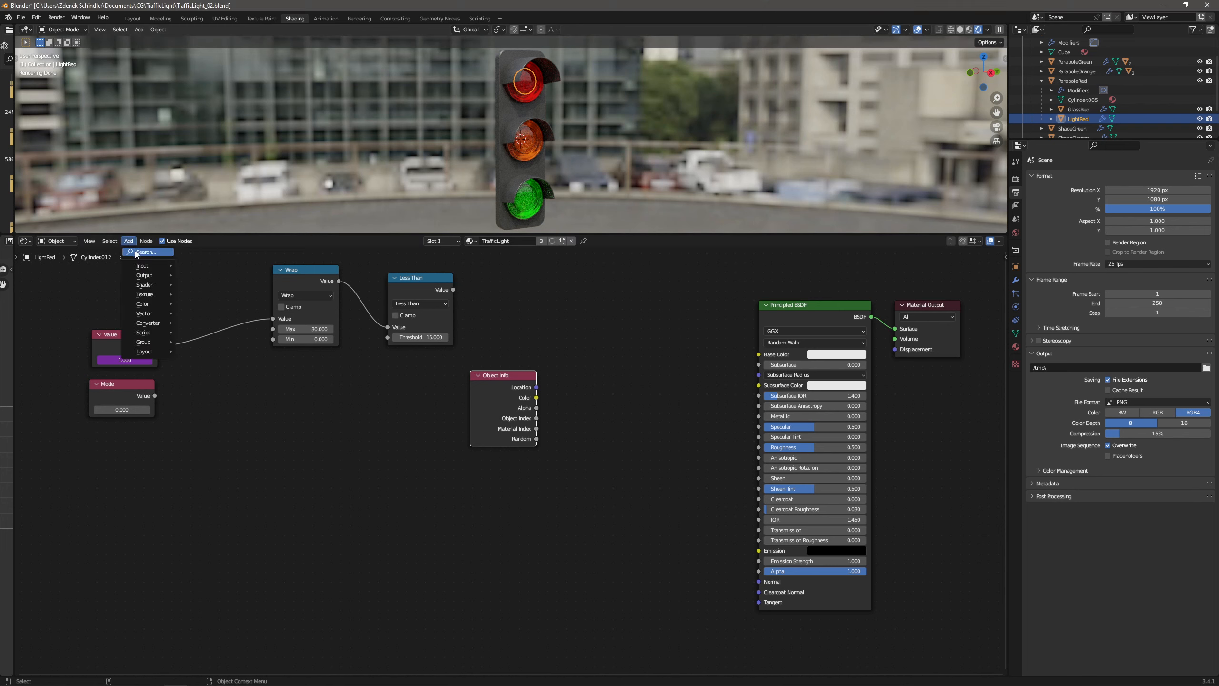
click(135, 252)
text(mat)
key(Return)
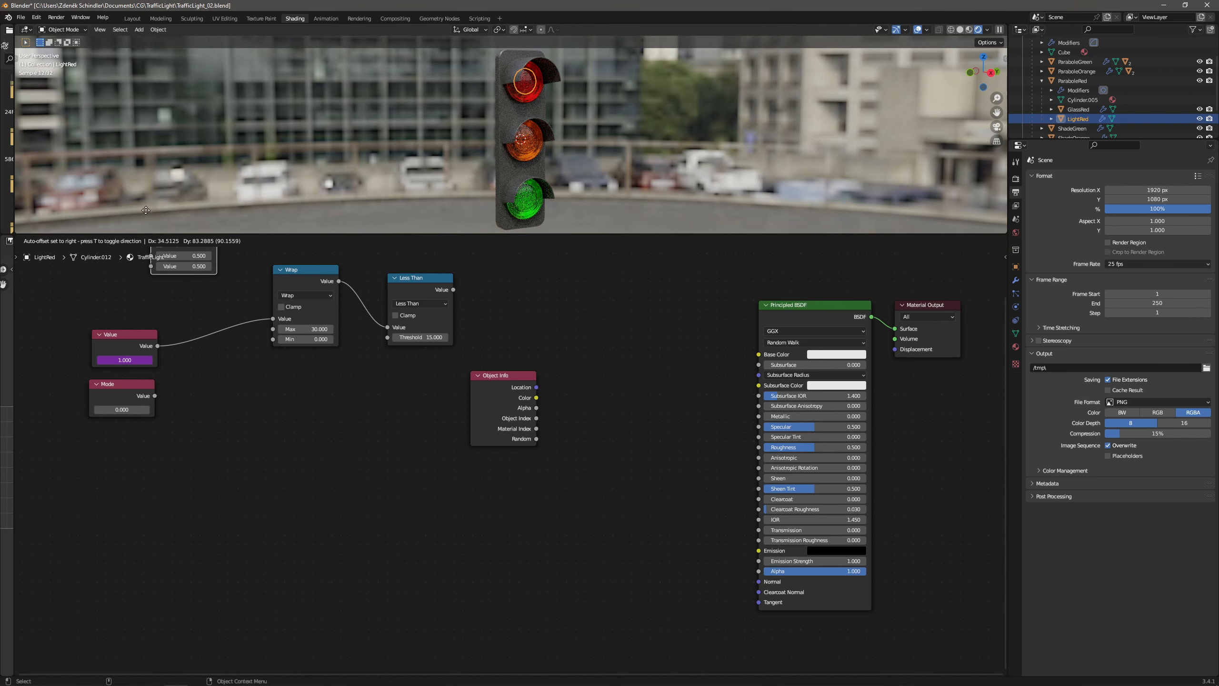
click(571, 298)
click(606, 318)
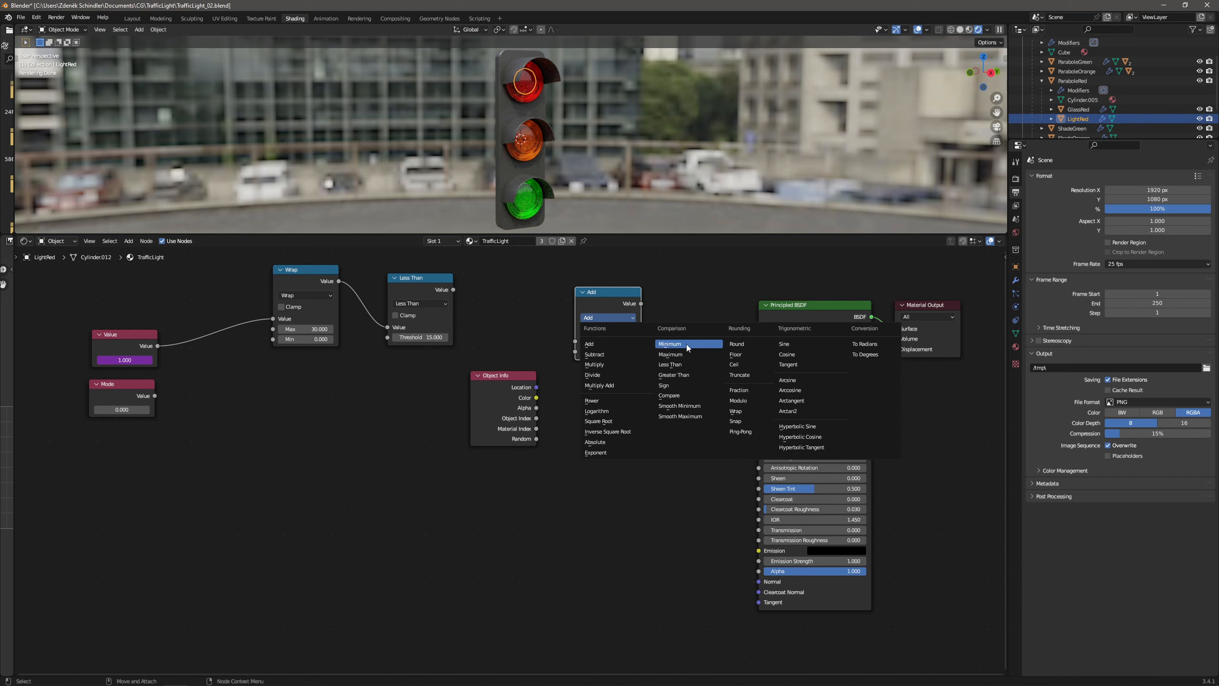
click(690, 395)
Connect the Less Than output to the Compare node's first Value input, repositioning the Compare and Object Info nodes.
drag(606, 295, 574, 278)
drag(453, 290, 463, 290)
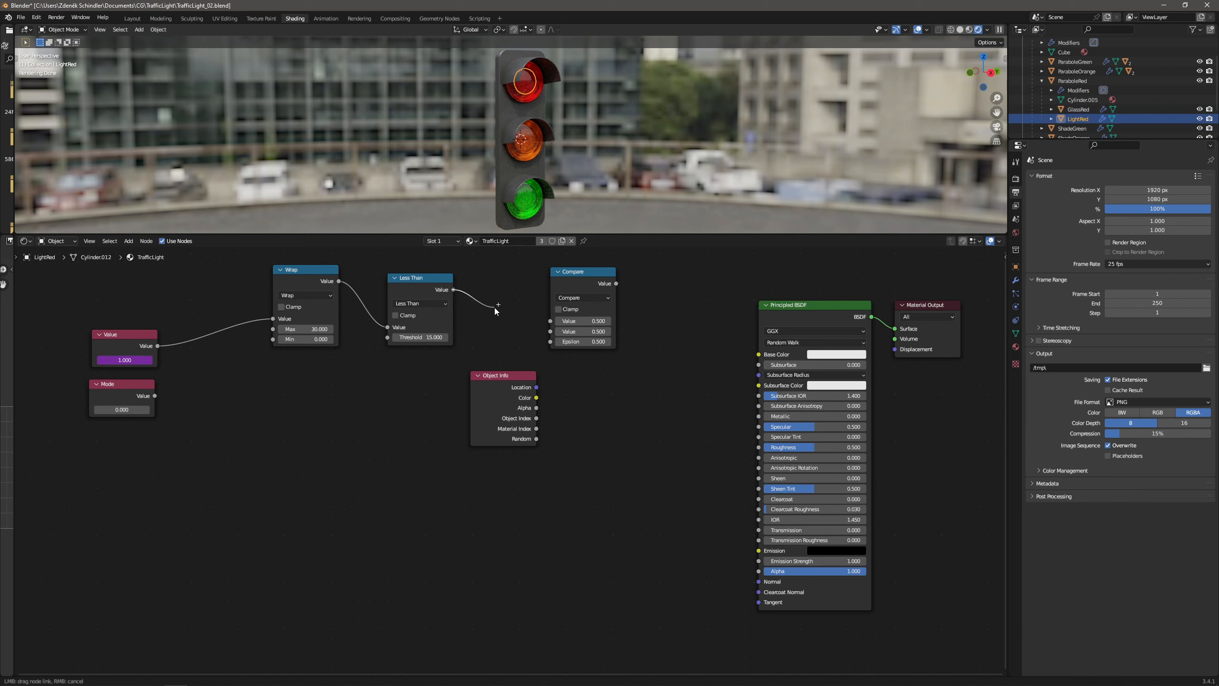
drag(496, 310, 548, 322)
drag(528, 374, 486, 379)
Insert a duplicate of the Compare node between Less Than and Compare, and make it a Multiply by 2.
click(586, 274)
key(shift+d)
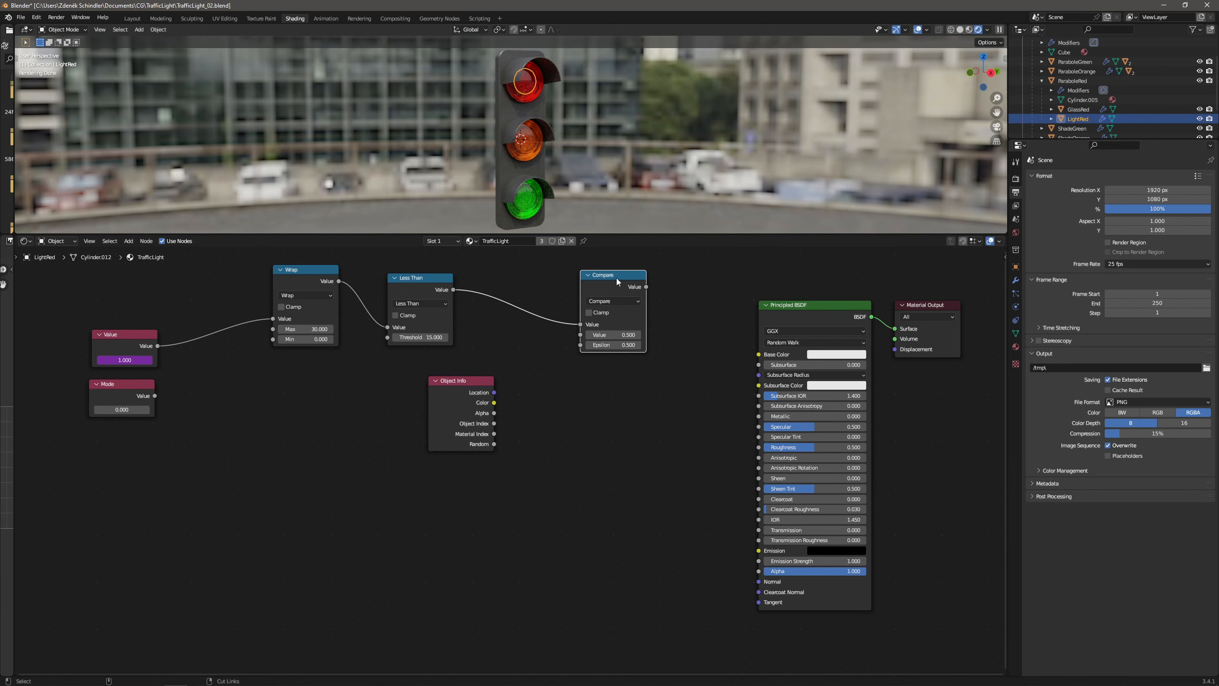
click(536, 276)
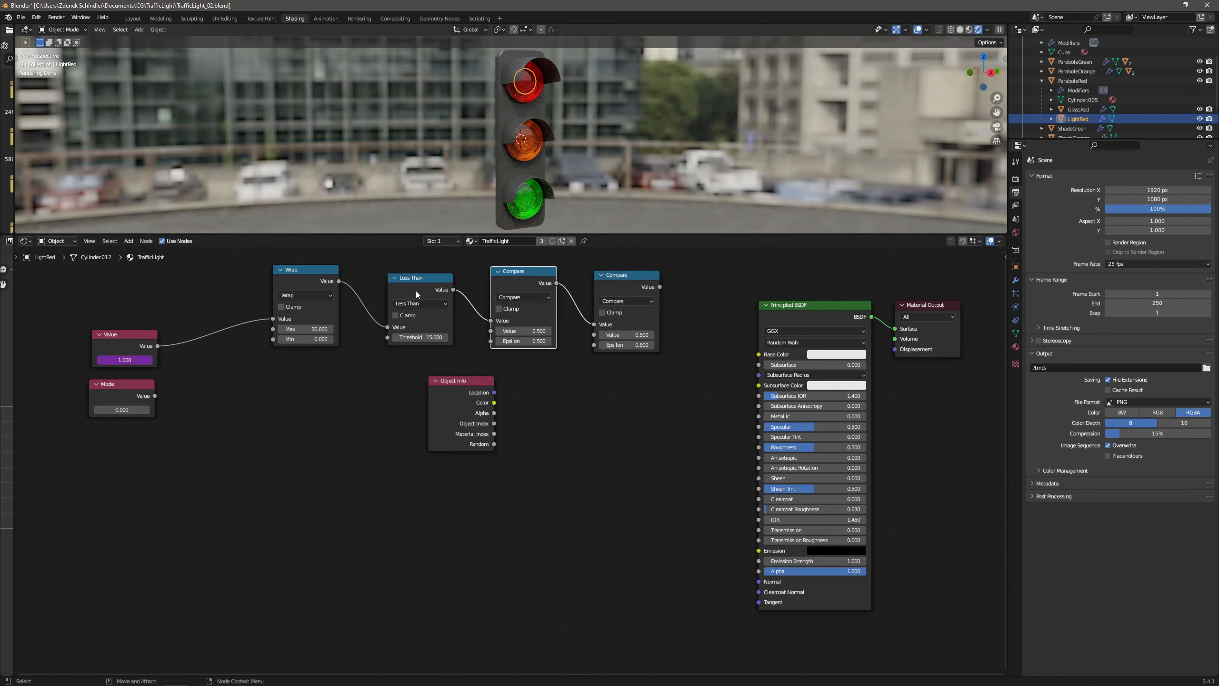
click(516, 298)
click(527, 345)
click(531, 330)
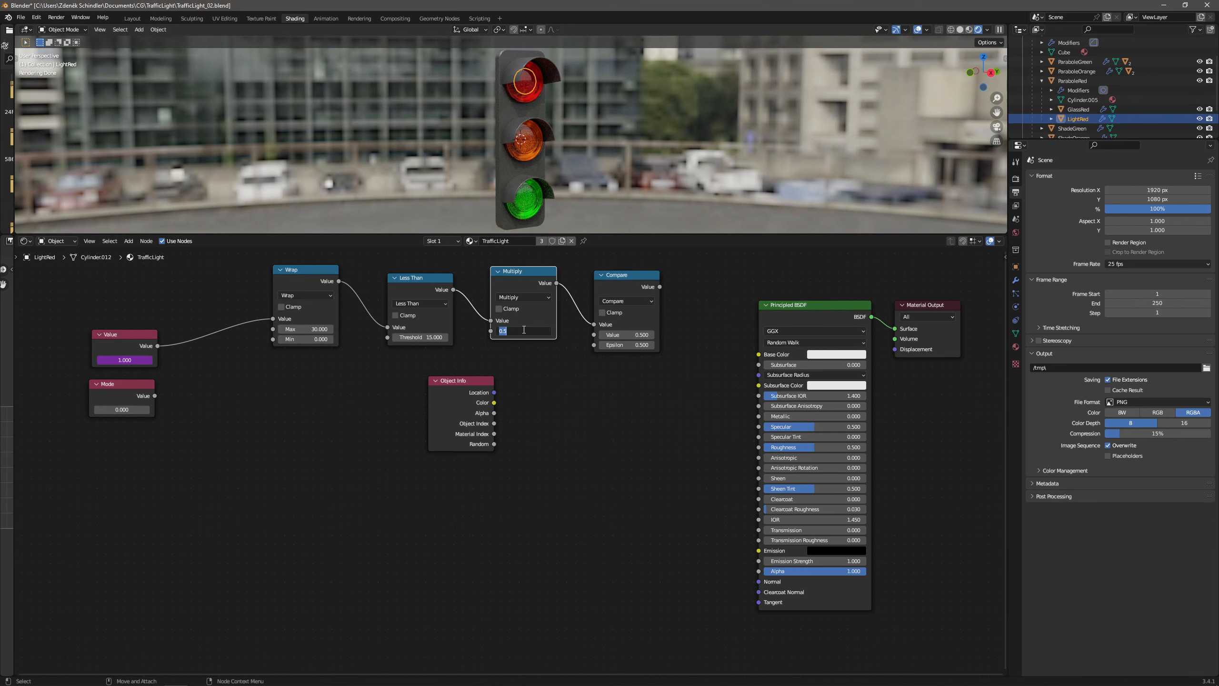
key(Return)
Connect the Object Info node's Object Index to Compare's second Value input and set Epsilon to 0.1.
drag(495, 423, 593, 335)
click(632, 345)
text(0.1)
key(Return)
Move the Principled BSDF and Material Output away, connect Compare to Emission Strength, and make the emission color white.
drag(920, 287, 806, 315)
key(g)
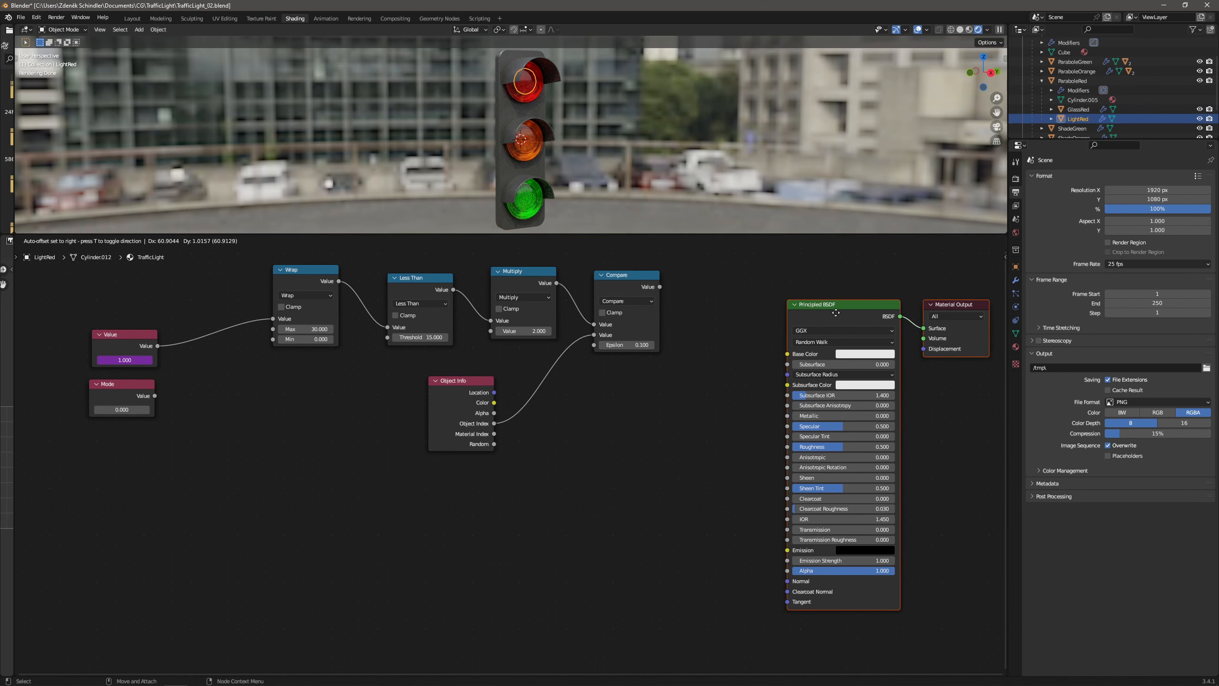
scroll(749, 336, down, 2)
click(749, 346)
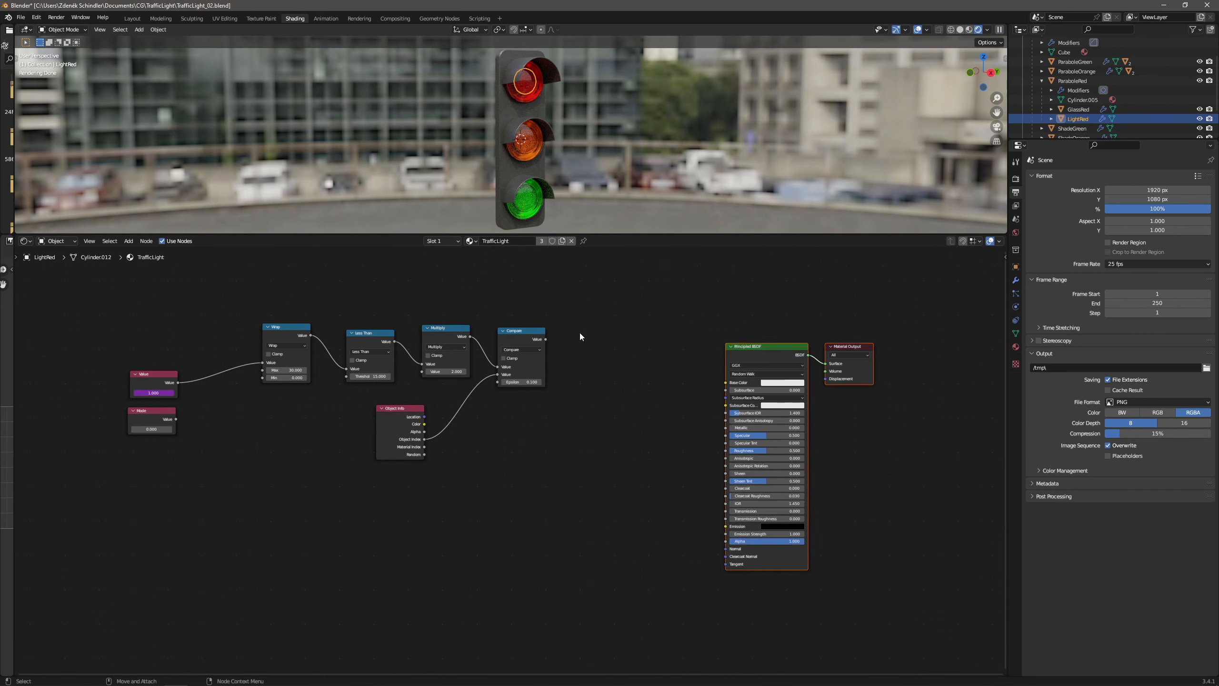
scroll(581, 336, up, 1)
drag(551, 318, 761, 545)
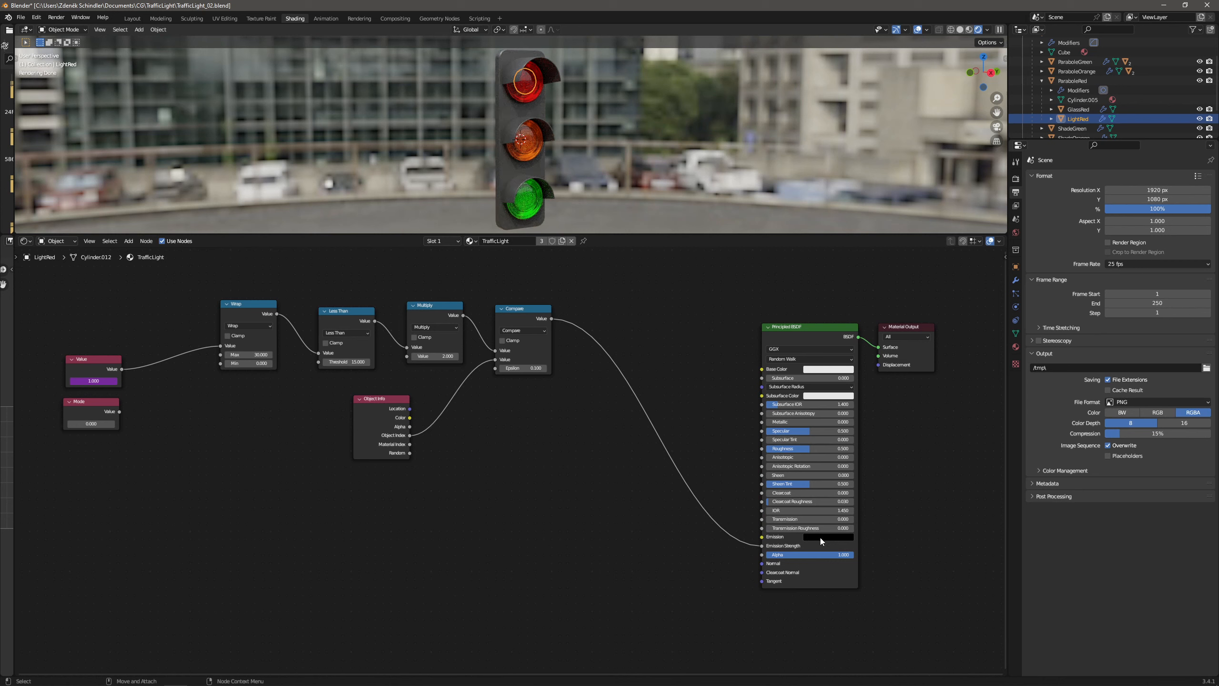
click(820, 537)
drag(872, 459, 872, 419)
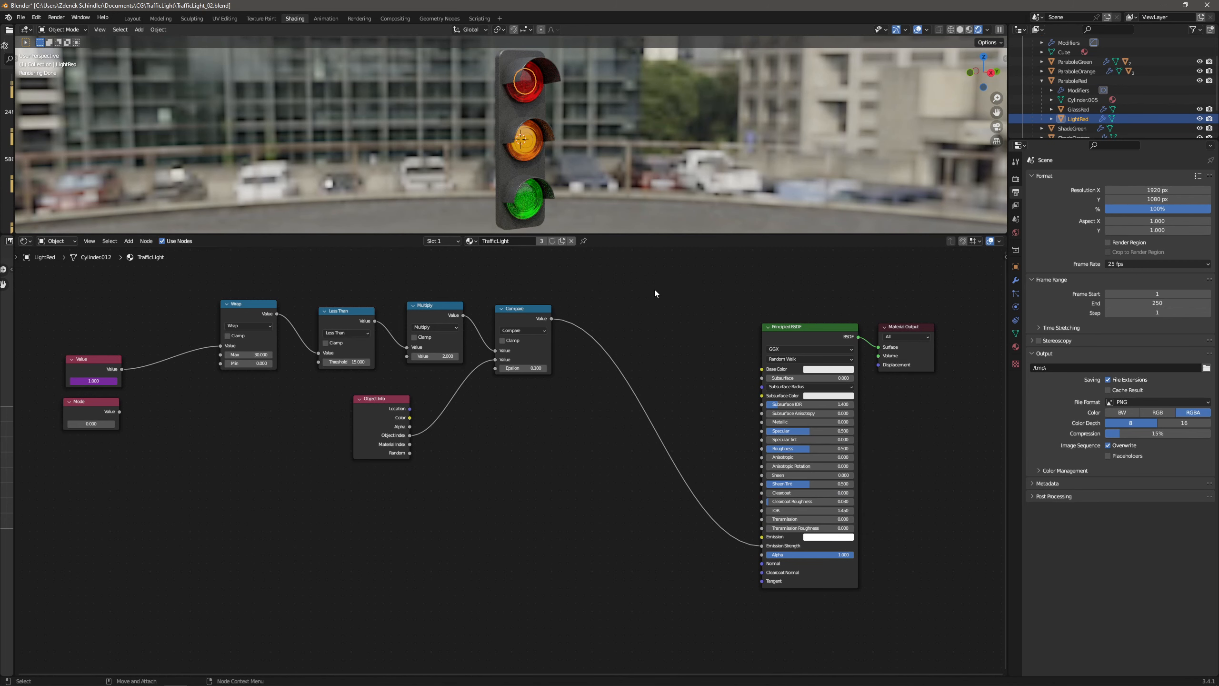
Split a strip off the lower edge of the node editor and turn it into a compact Timeline with its channel list collapsed.
right_click(423, 673)
click(401, 674)
click(364, 627)
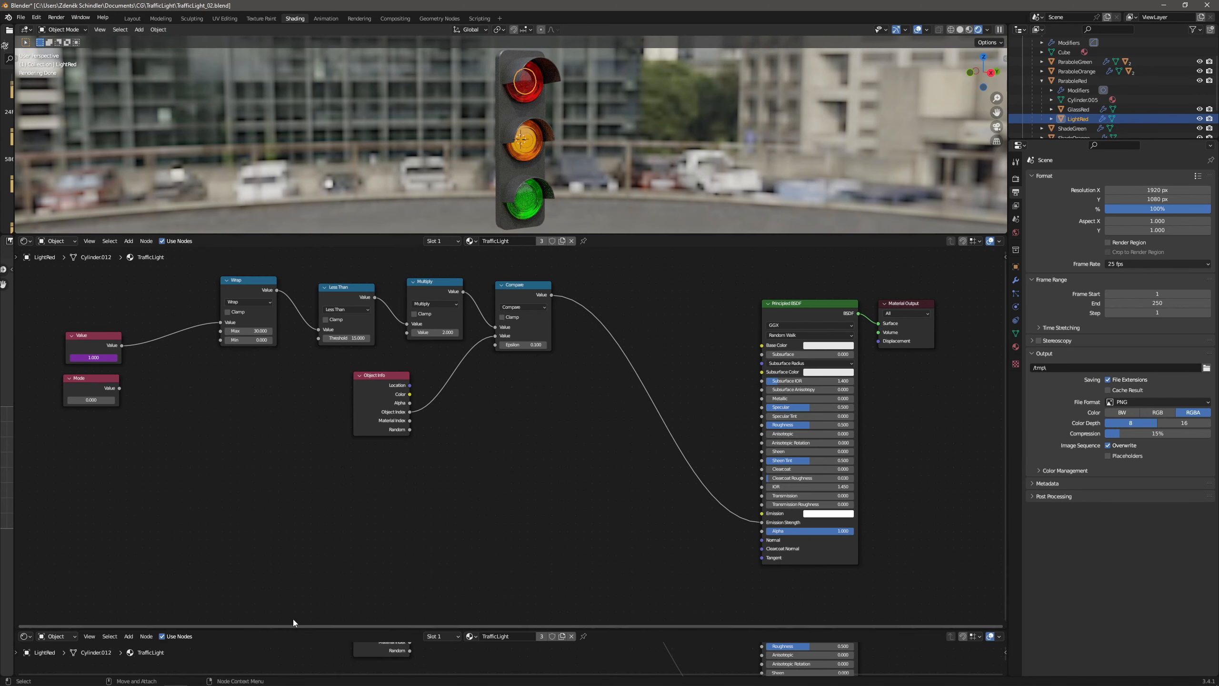
click(33, 637)
click(151, 551)
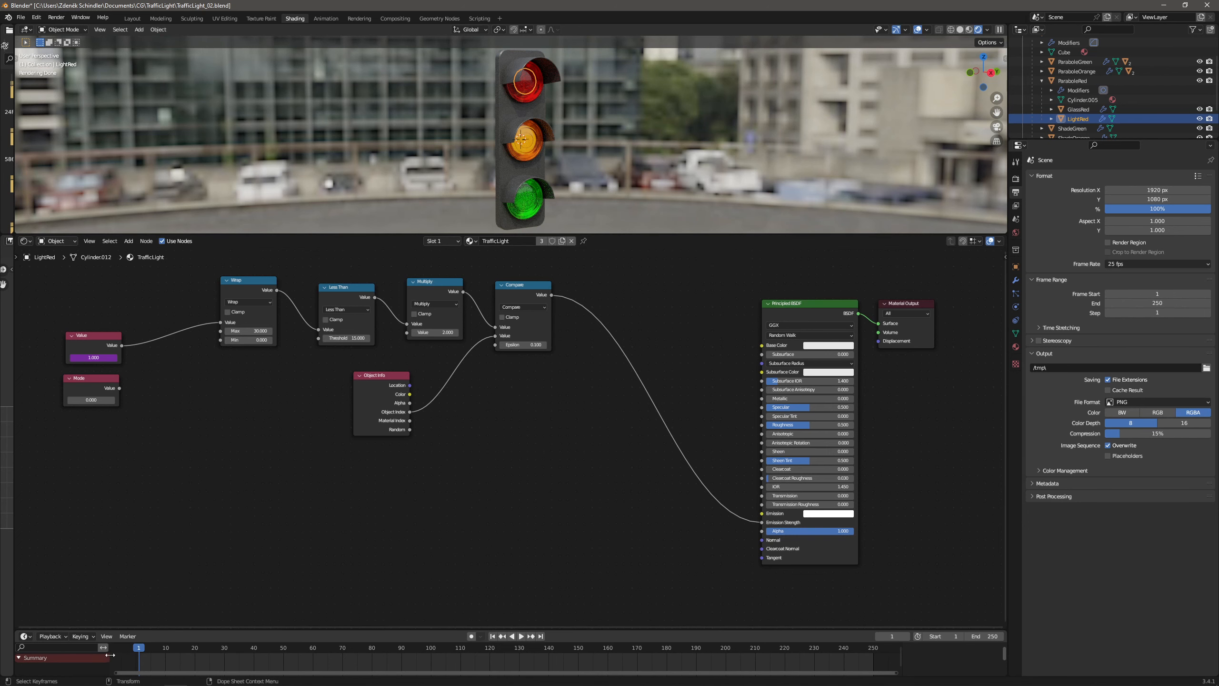
drag(109, 654, 29, 655)
drag(168, 629, 167, 644)
Set the animation's end frame to 350.
click(978, 654)
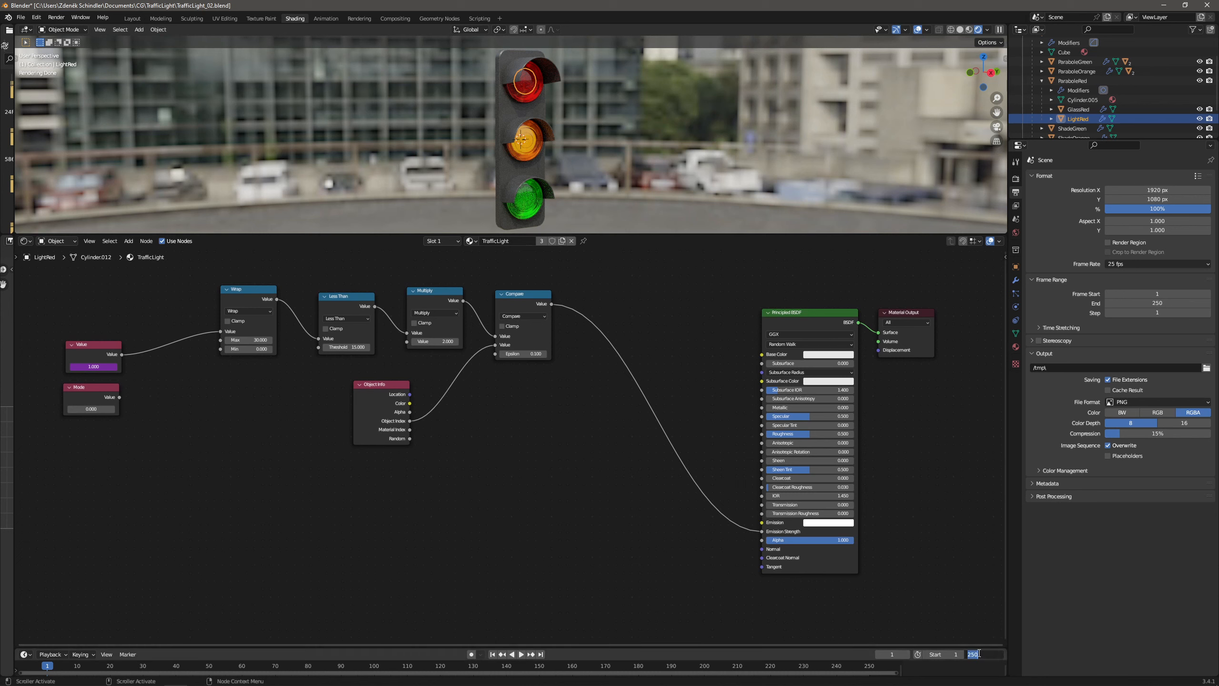
text(350)
key(Return)
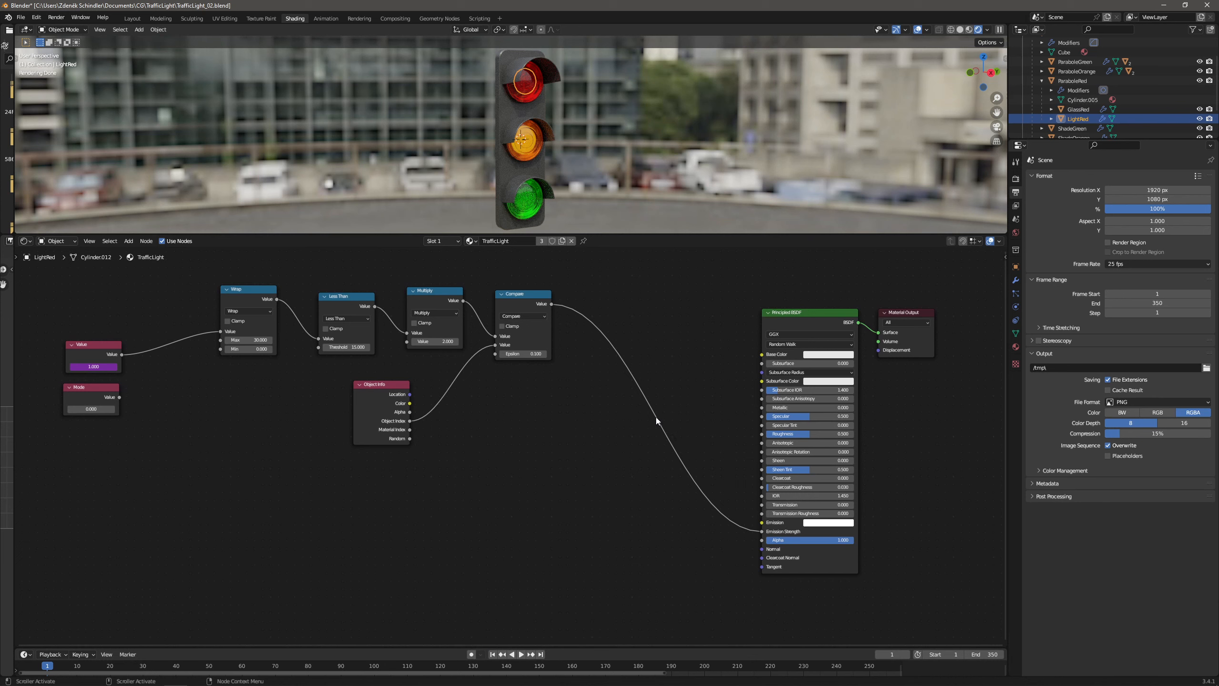
Insert a Math node on the link between Compare and Emission Strength and set its operation to Multiply.
click(133, 241)
click(134, 251)
text(add)
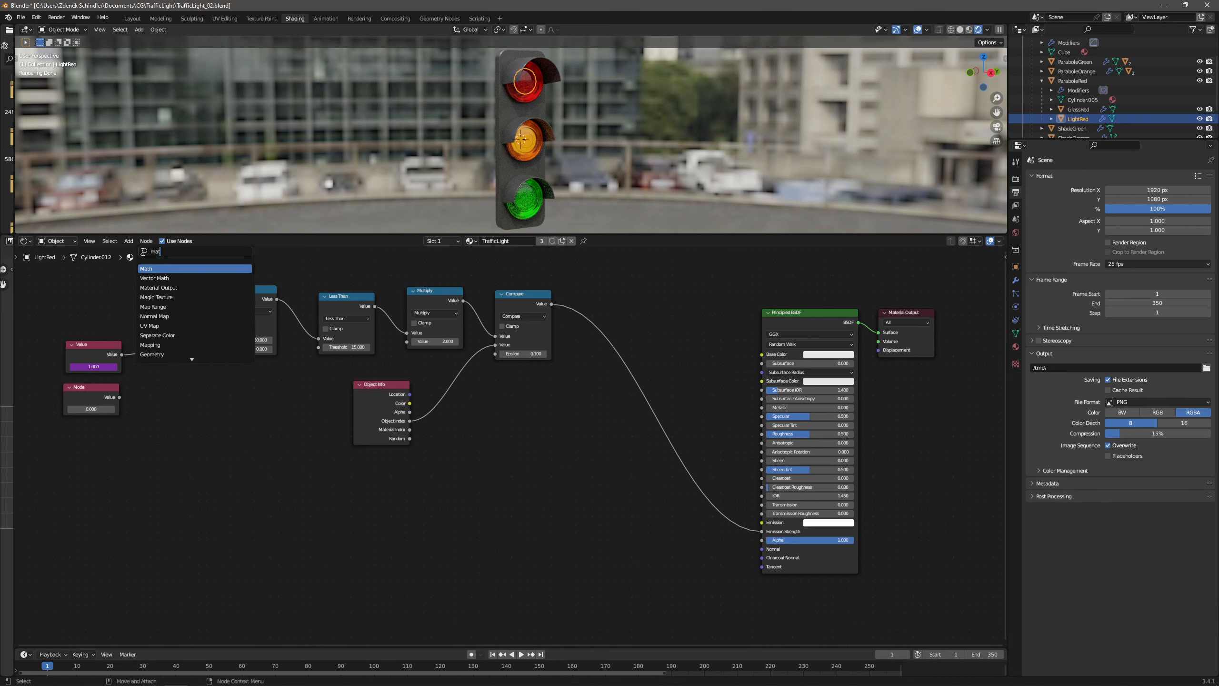
key(Return)
click(673, 475)
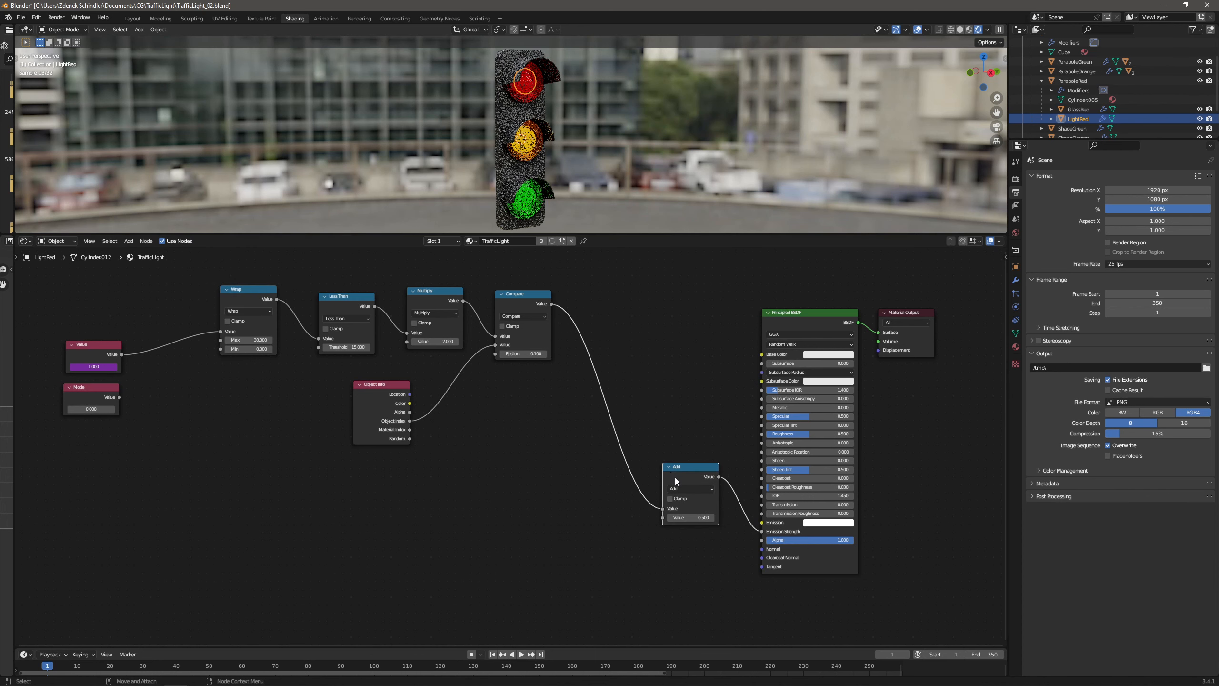
click(691, 488)
click(703, 529)
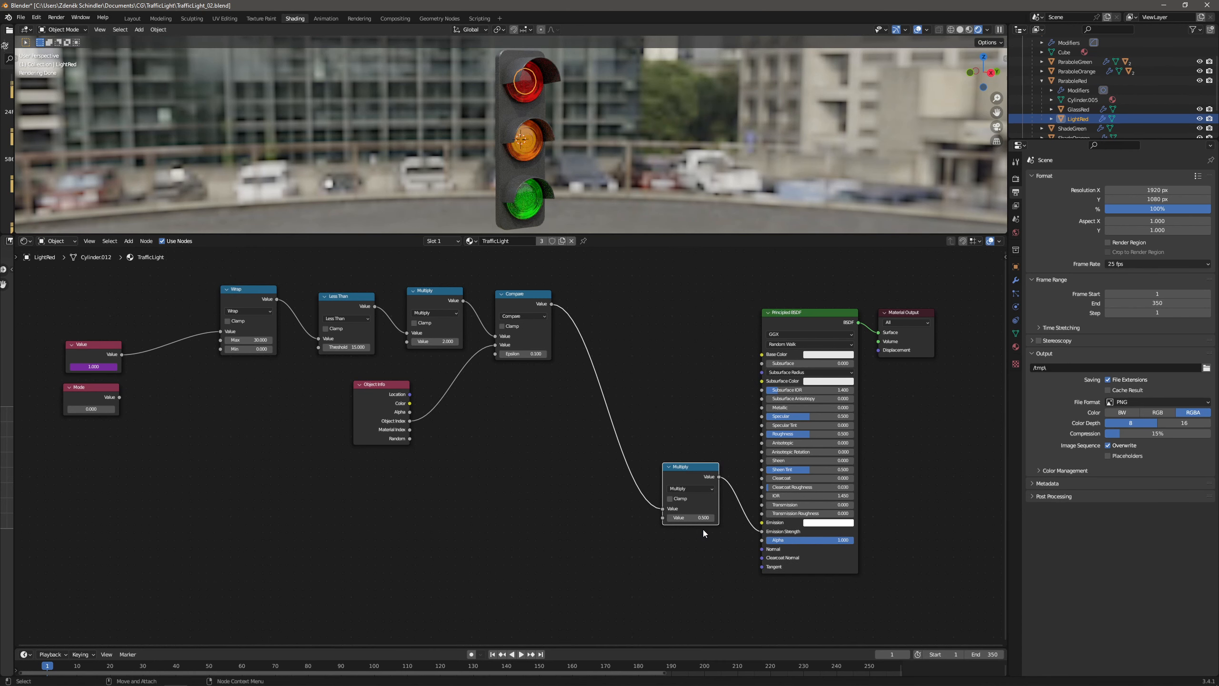
Set the second value of the Multiply node feeding Emission Strength to 10.
click(704, 517)
text(10)
key(Return)
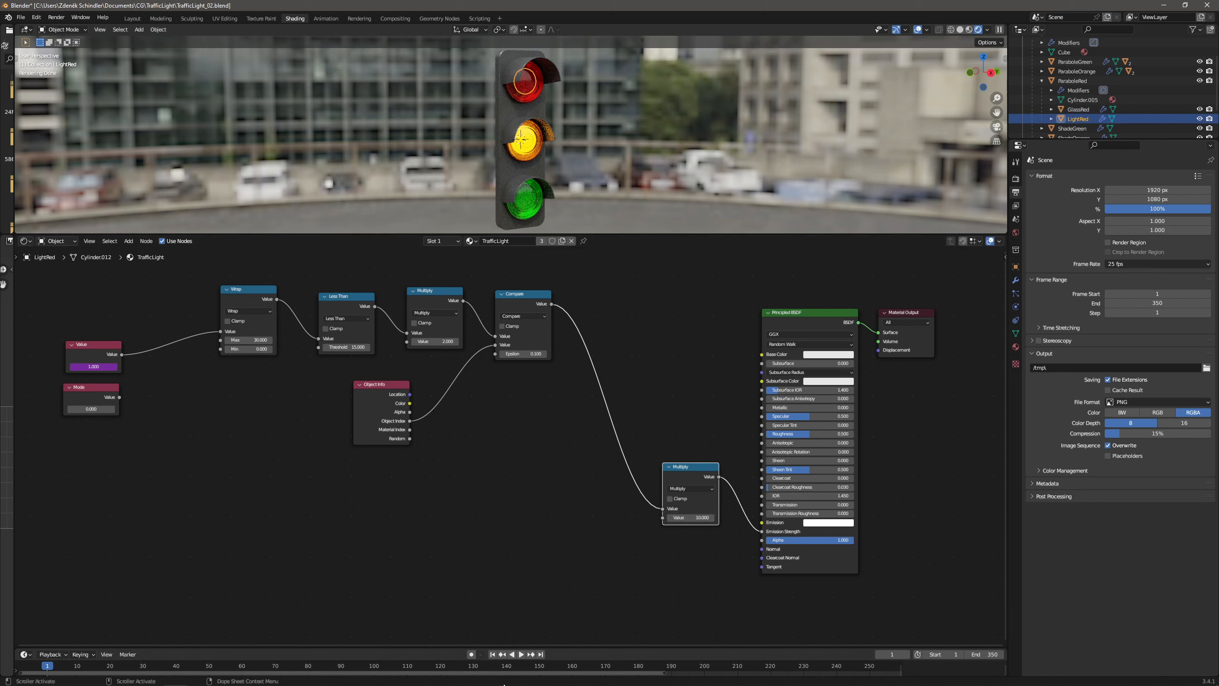
Play the animation to check the blinking lamp, stop it and return to the first frame.
click(521, 653)
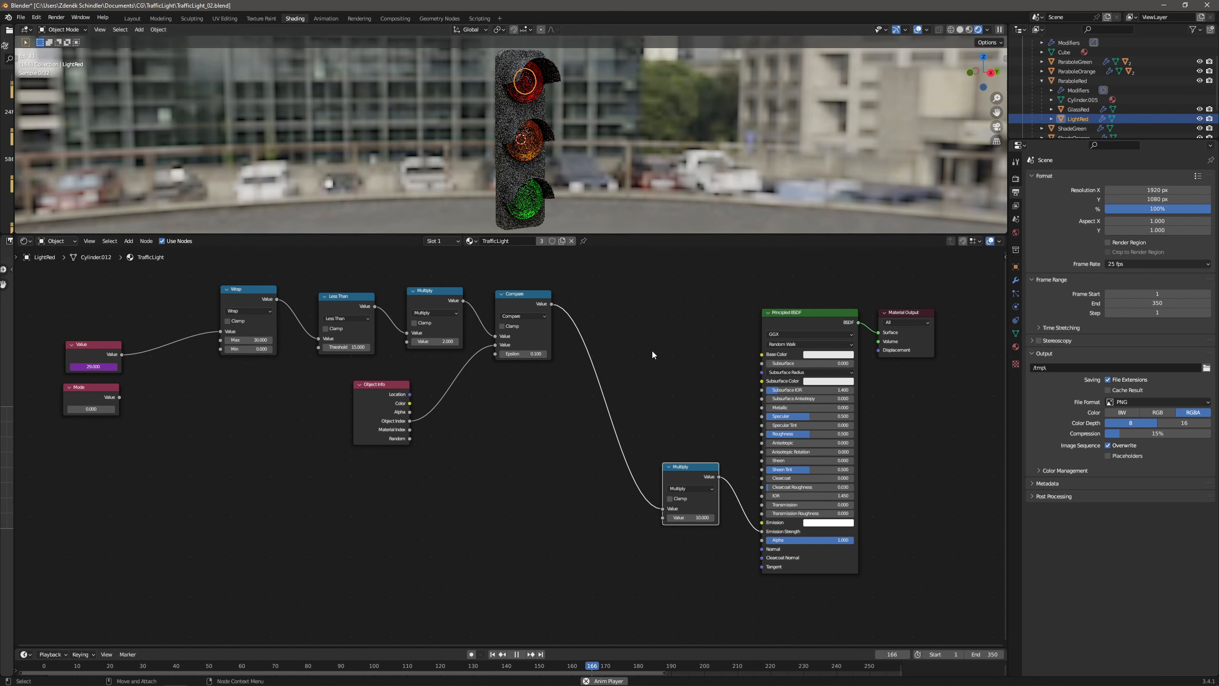
click(515, 655)
click(491, 654)
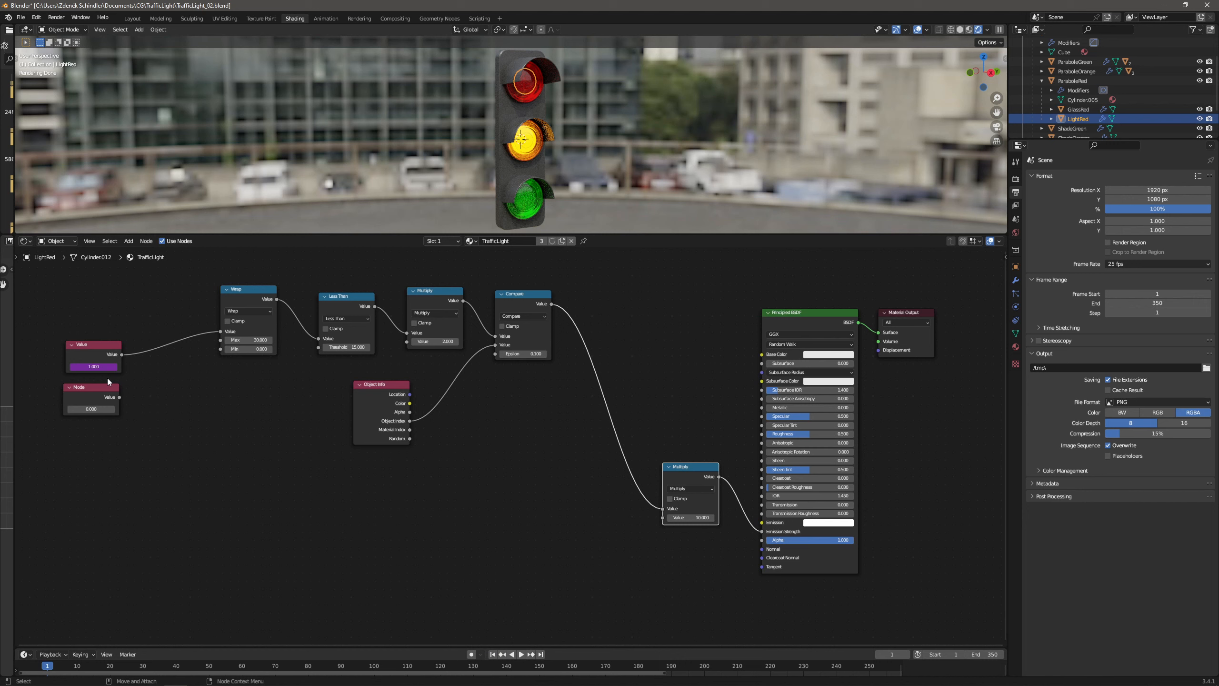
Add a Math node and place it below the Wrap node, between Mode and Object Info.
click(128, 241)
click(134, 252)
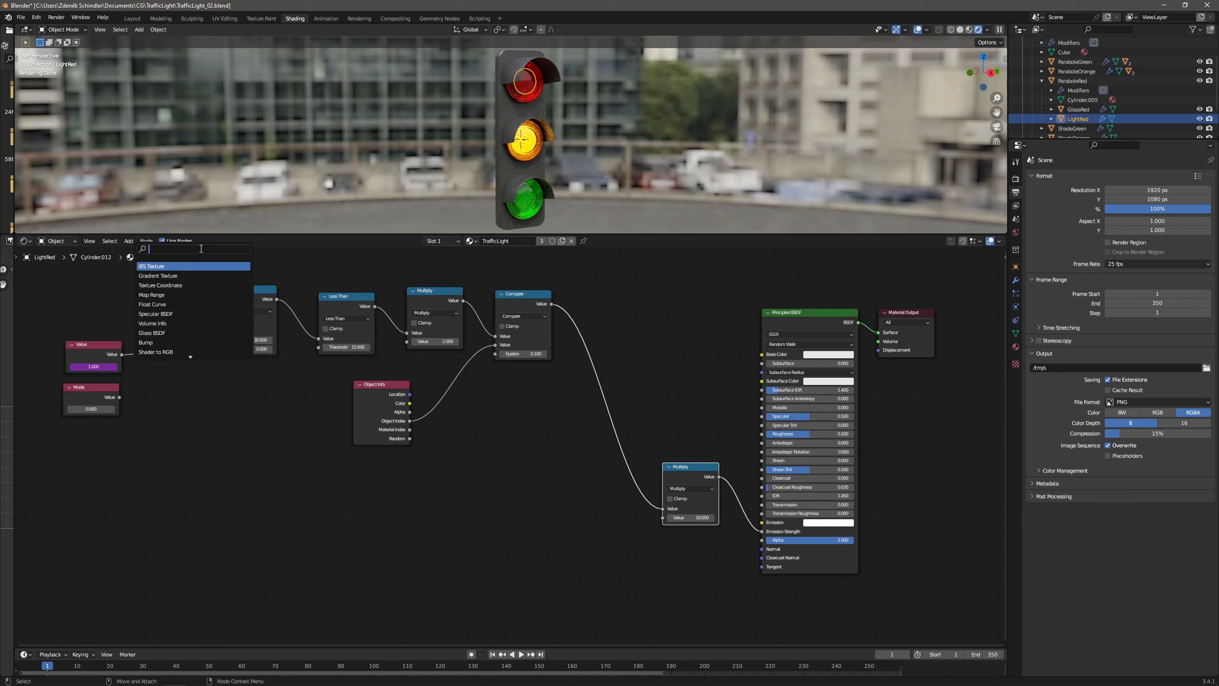
text(comp)
key(BackSpace)
key(BackSpace)
key(BackSpace)
key(BackSpace)
text(matz)
key(BackSpace)
key(Return)
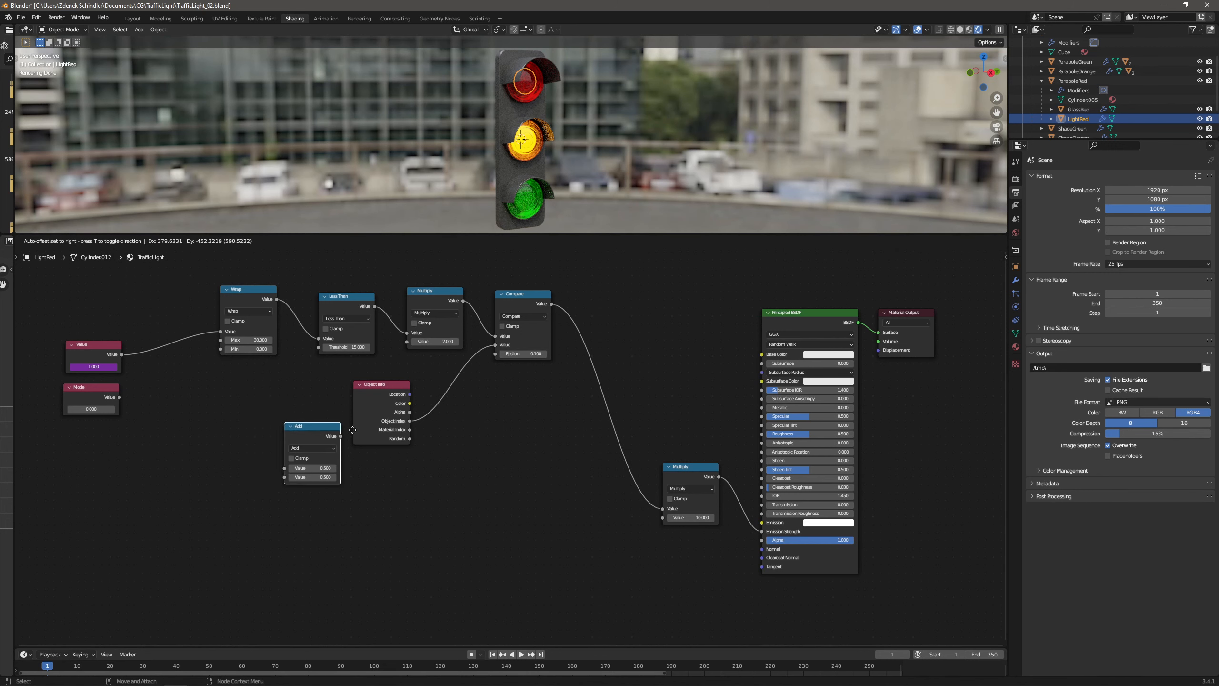
click(299, 388)
Move the Object Info and Compare nodes toward the Principled BSDF to make room for the new Math node.
drag(377, 389, 451, 411)
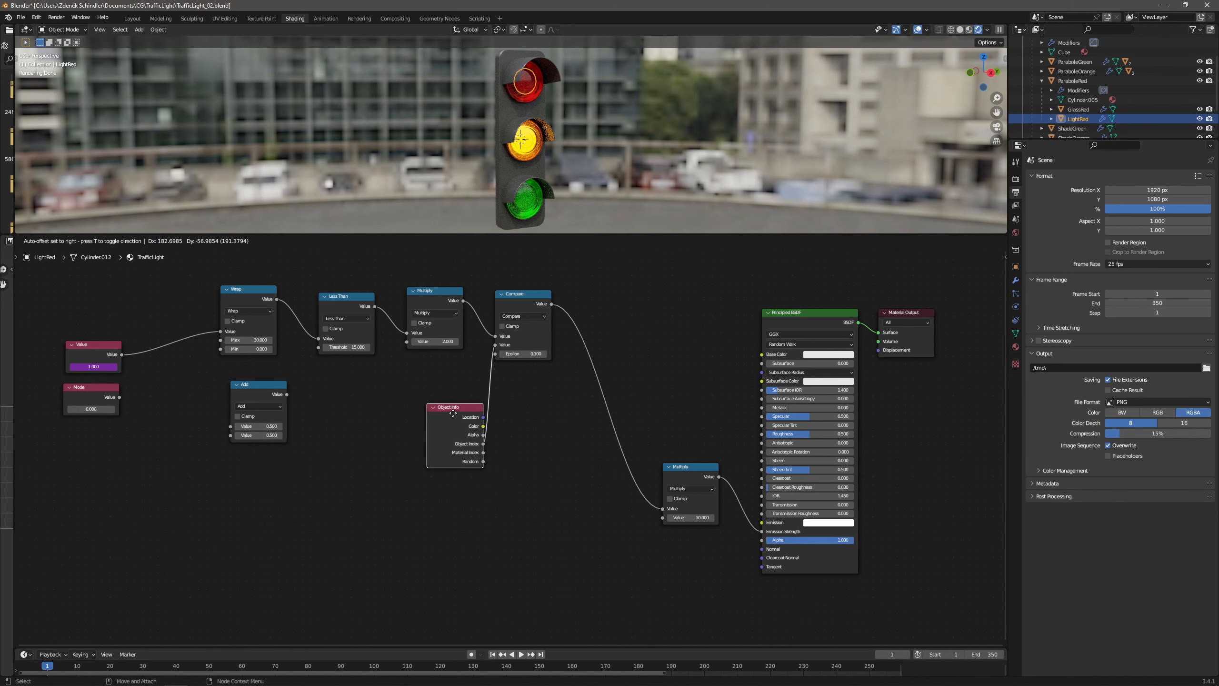
drag(530, 296, 605, 295)
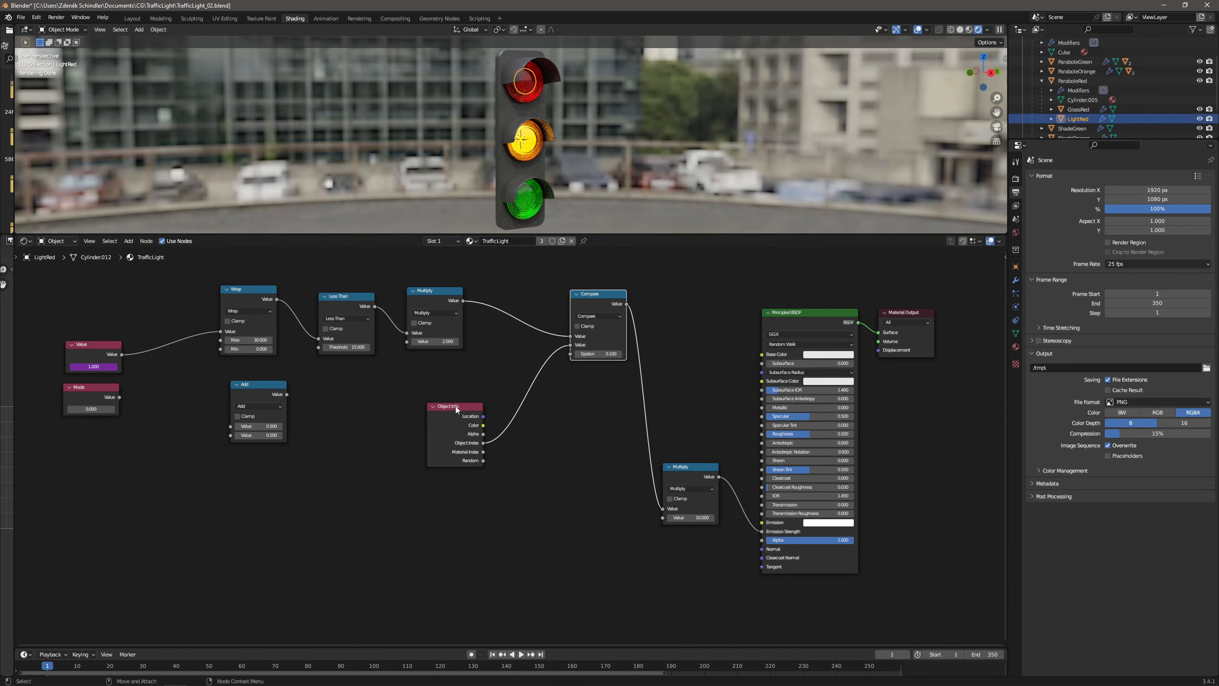
drag(456, 407, 503, 411)
Connect the Mode value to the first input of the new Math node and set its second value to 0.
drag(119, 397, 230, 425)
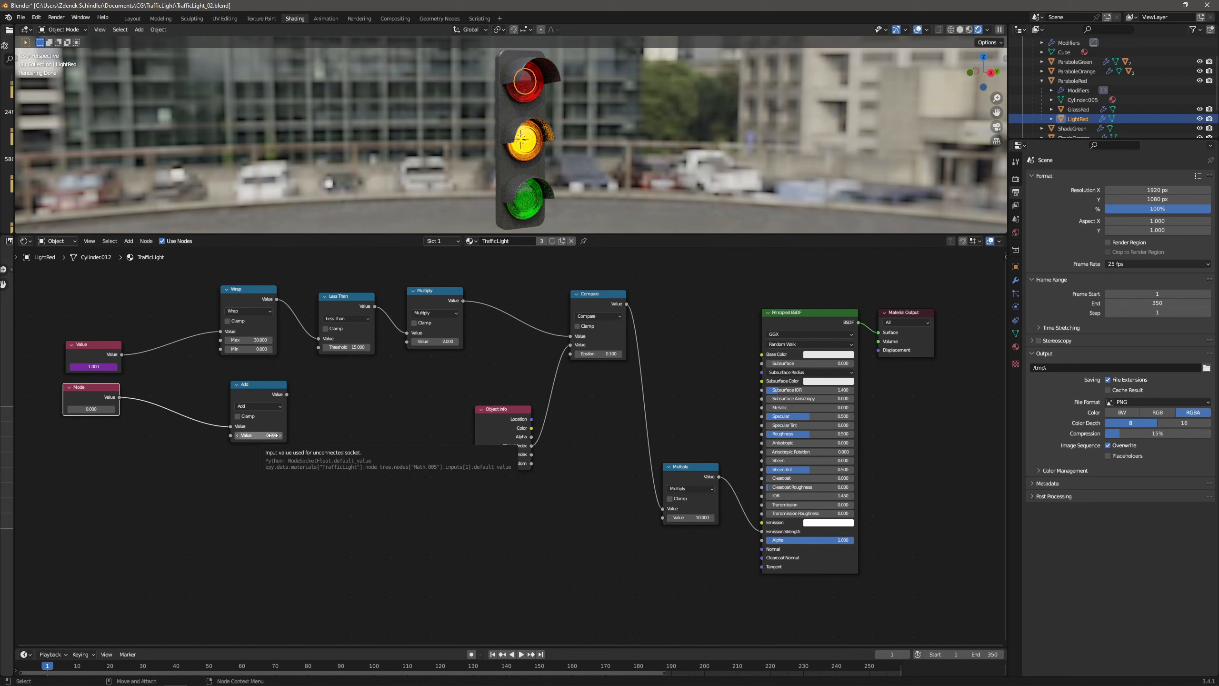
click(272, 434)
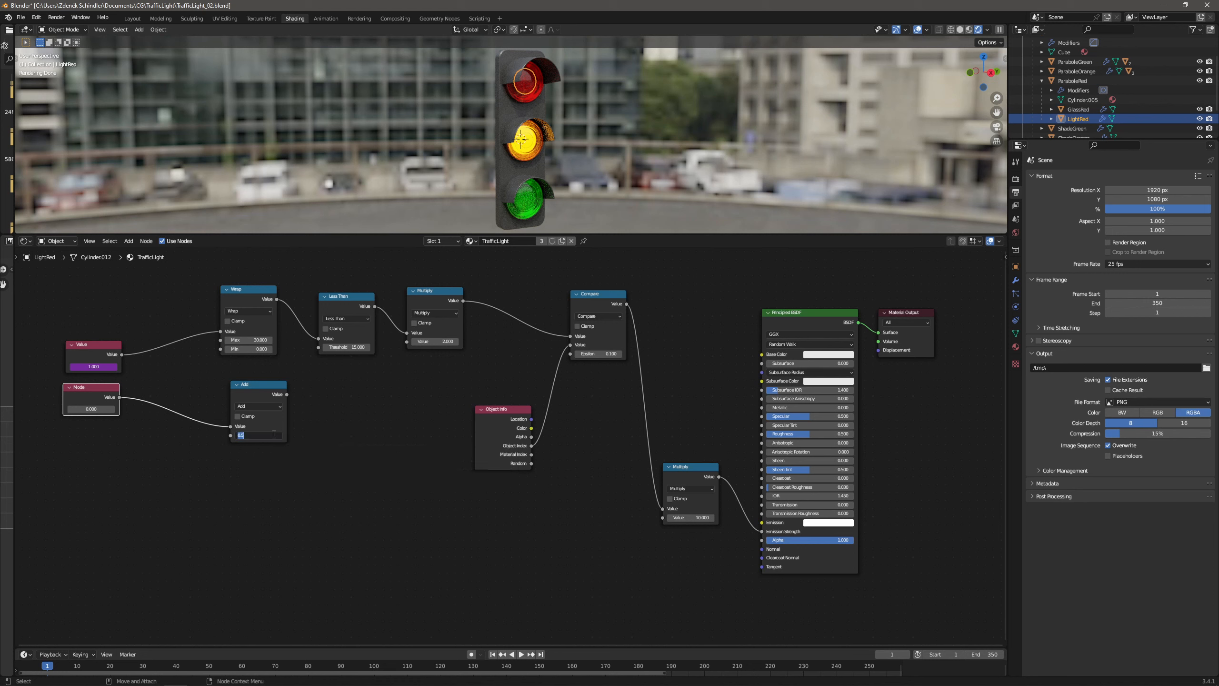
text(0)
key(Return)
Move the Math node next to Object Info, set its operation to Compare and its Epsilon to 0.1.
drag(249, 385, 369, 402)
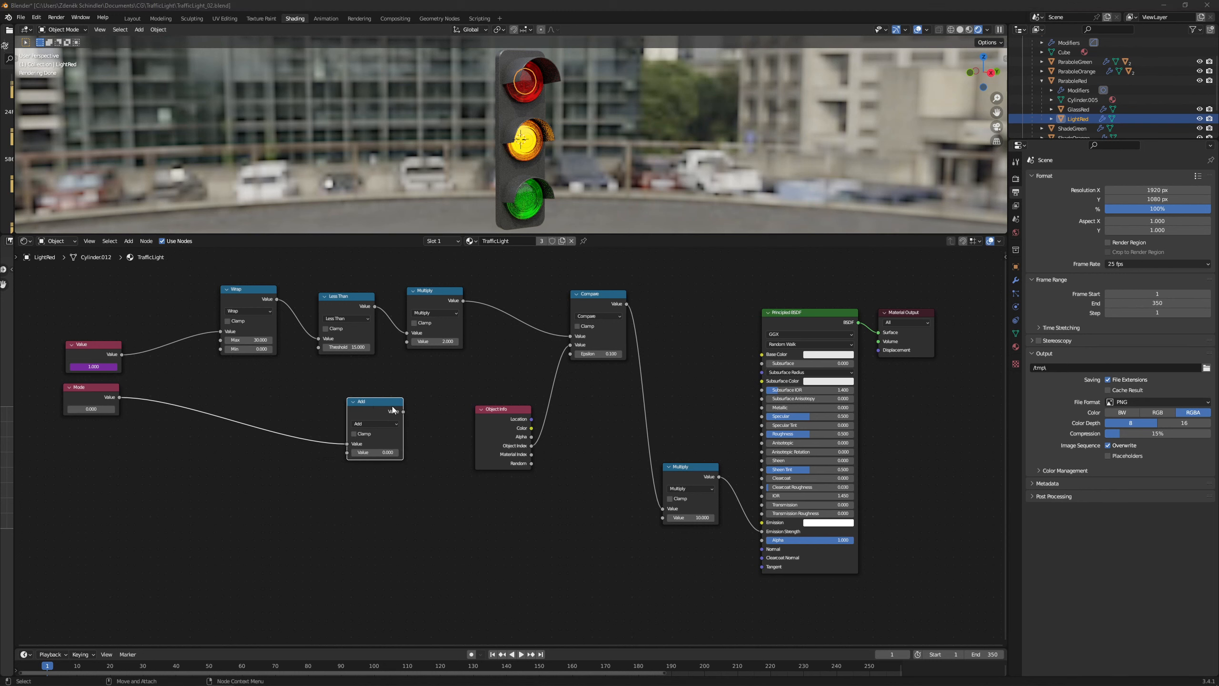
click(377, 423)
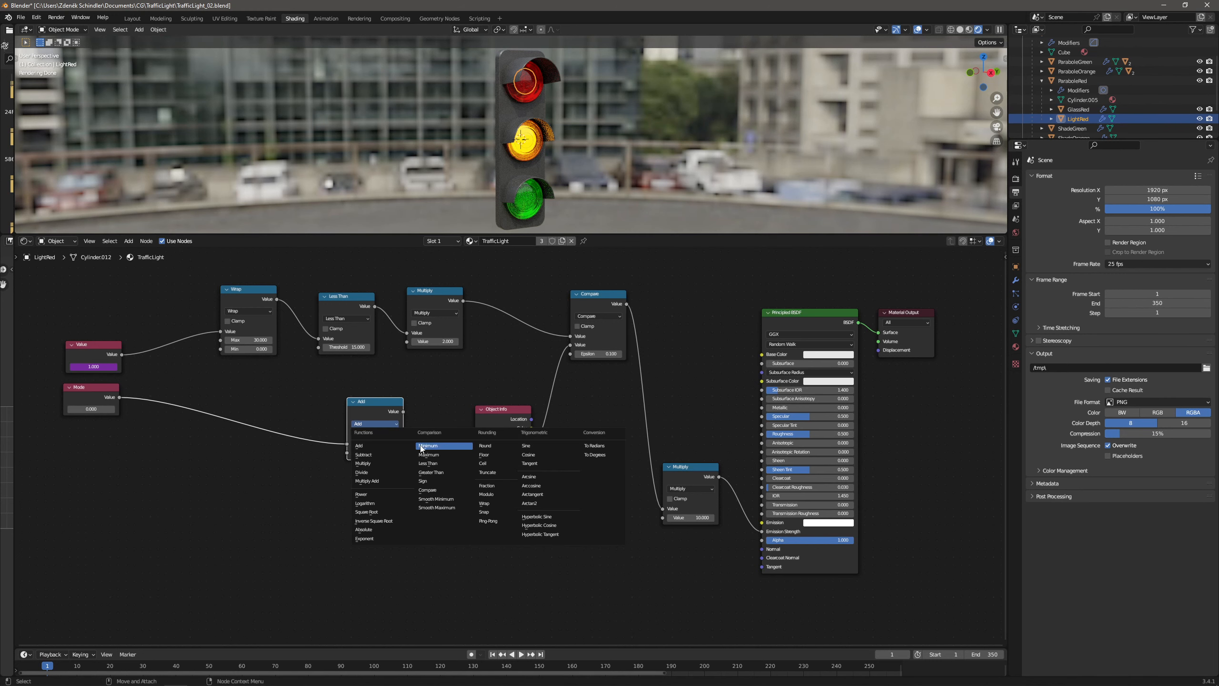
click(428, 489)
double_click(385, 461)
text(0.1)
key(Return)
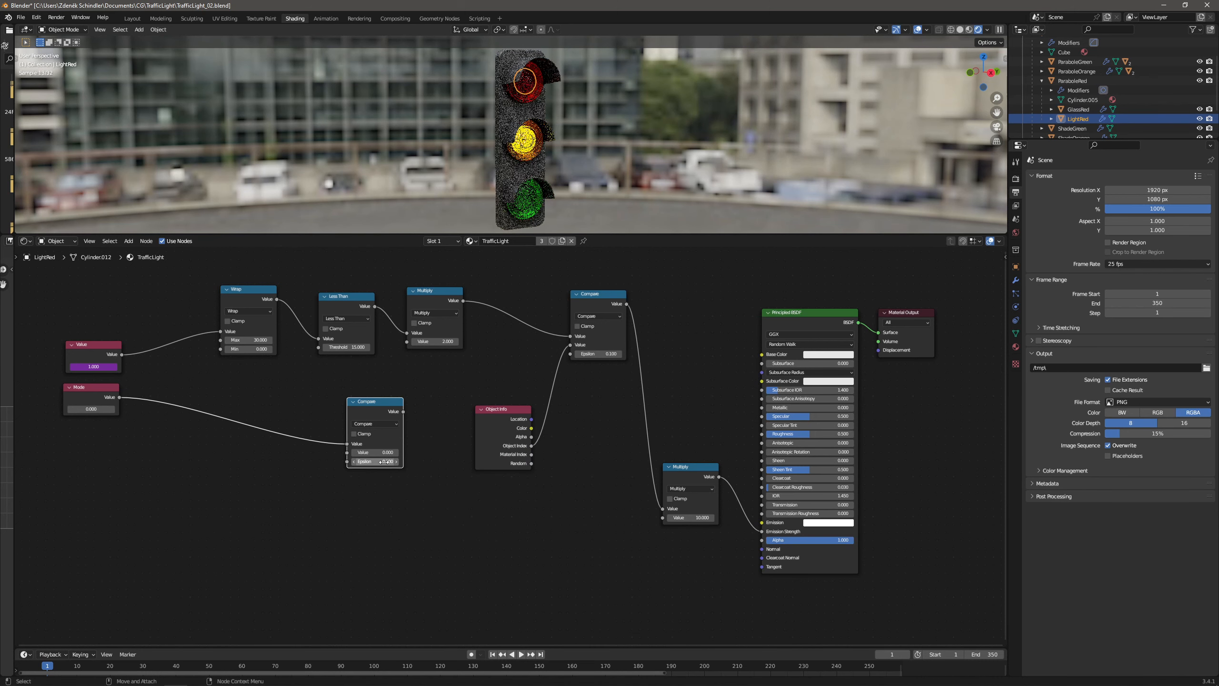
Tighten the layout by moving the Mode Compare node up and pulling the blinking chain's Compare and Object Info closer.
drag(381, 410, 385, 399)
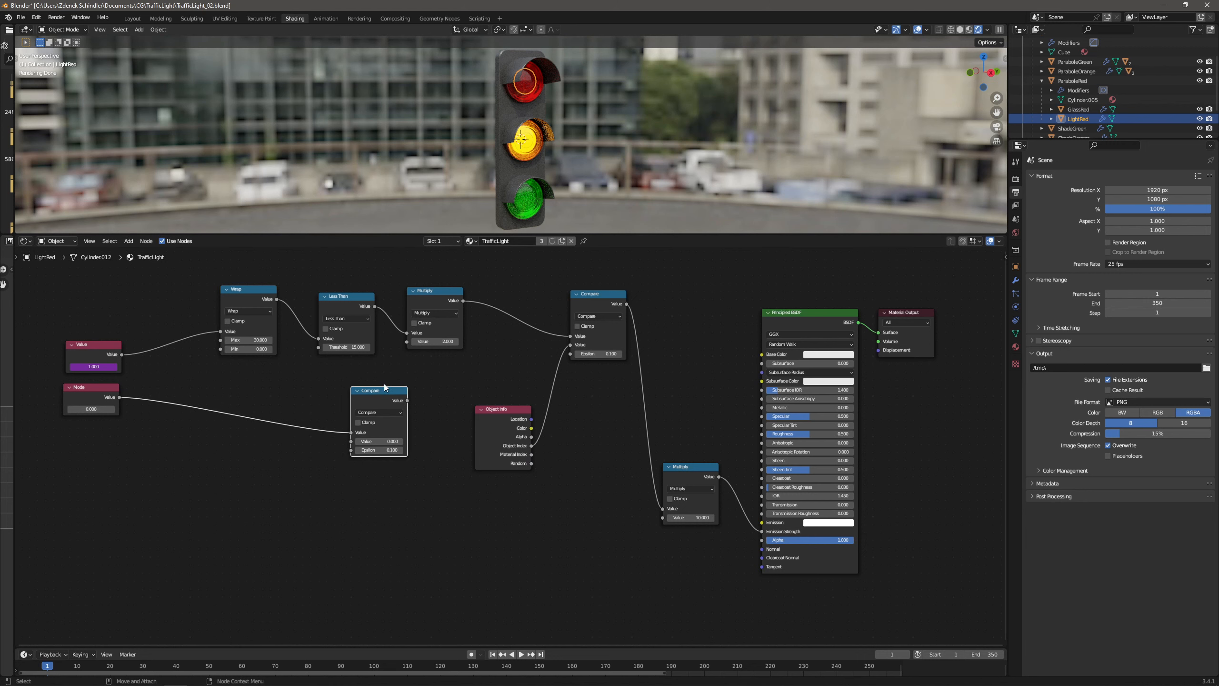
drag(593, 295, 552, 303)
drag(499, 412, 463, 408)
Insert a Multiply Math node after the blinking chain's Compare and connect the Mode Compare output to its second input.
click(128, 241)
click(134, 252)
text(add)
key(Return)
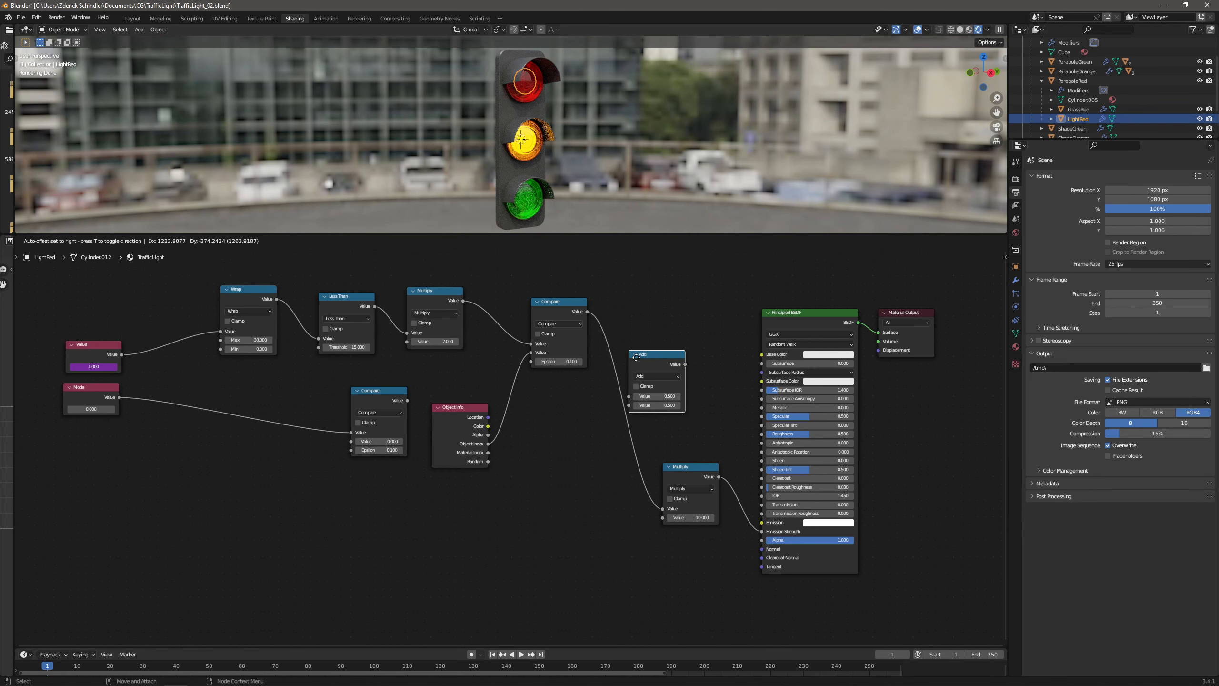
click(620, 356)
click(643, 371)
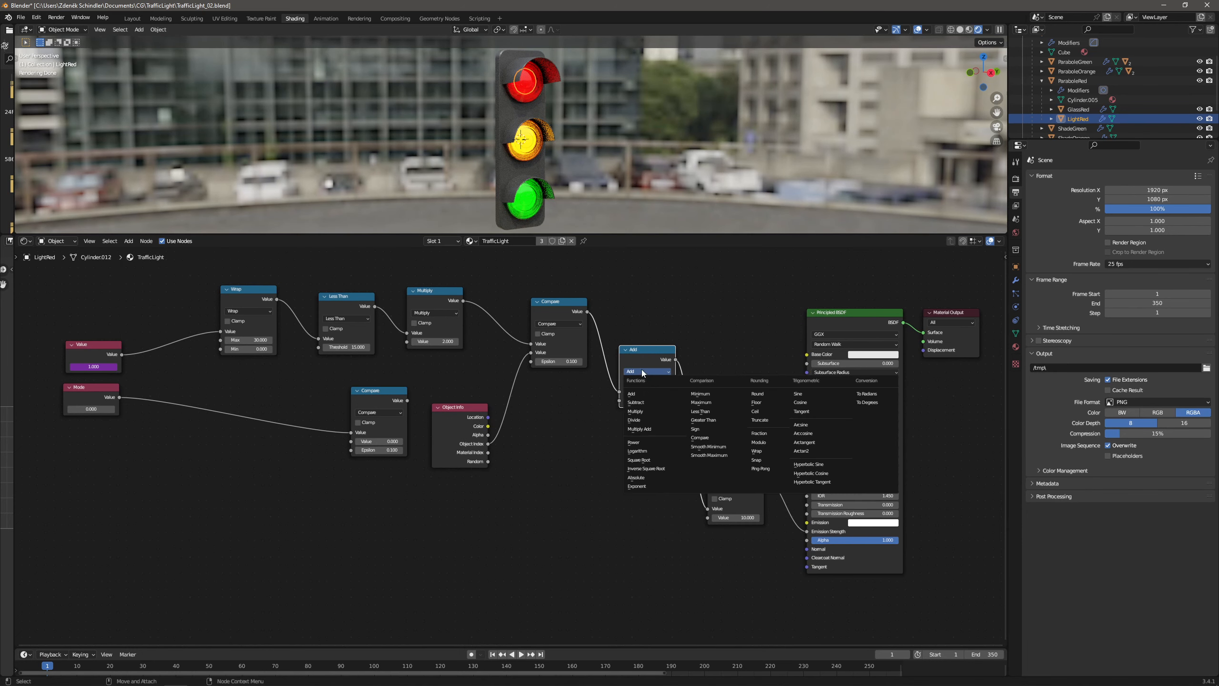
click(646, 411)
drag(407, 400, 609, 402)
Test the mode switch by setting the Mode value to 1 and then back to 0.
double_click(102, 408)
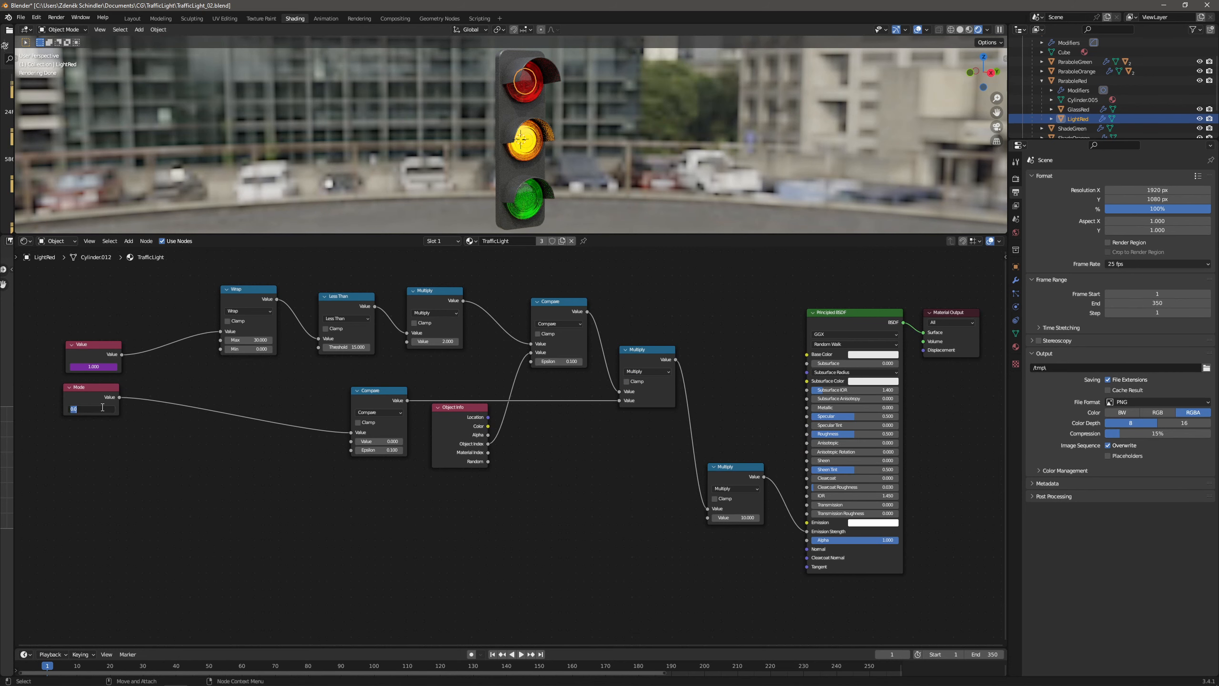
text(1)
key(Return)
double_click(102, 409)
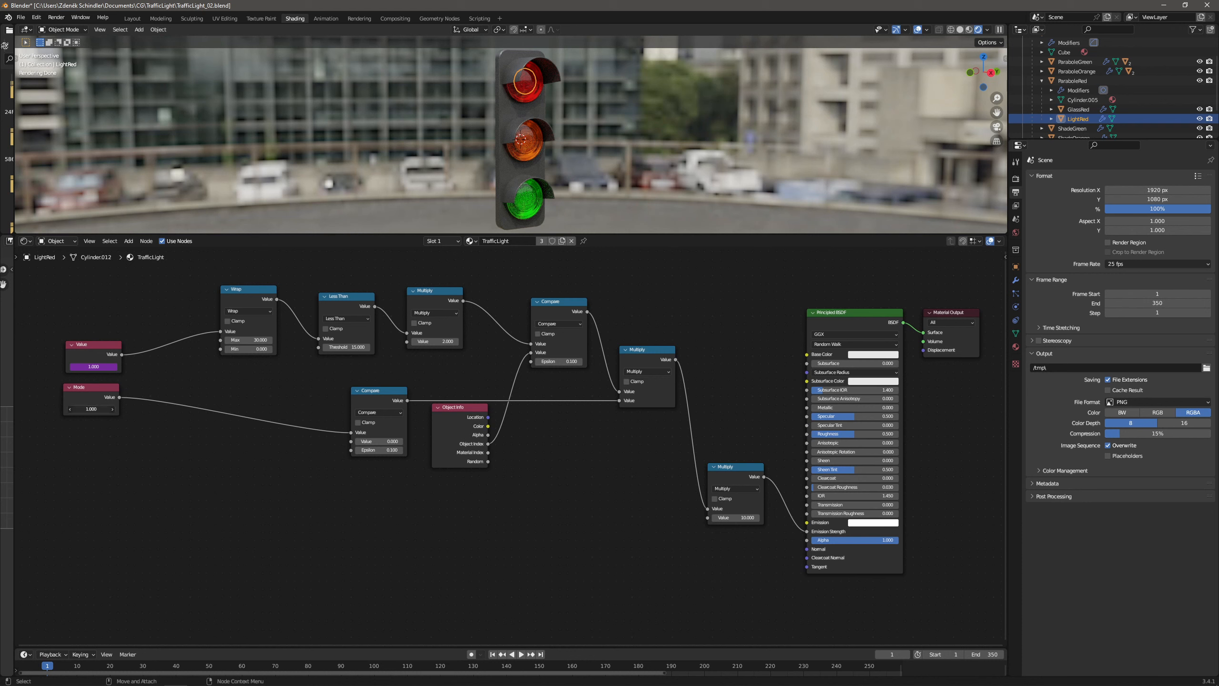
text(0)
key(Return)
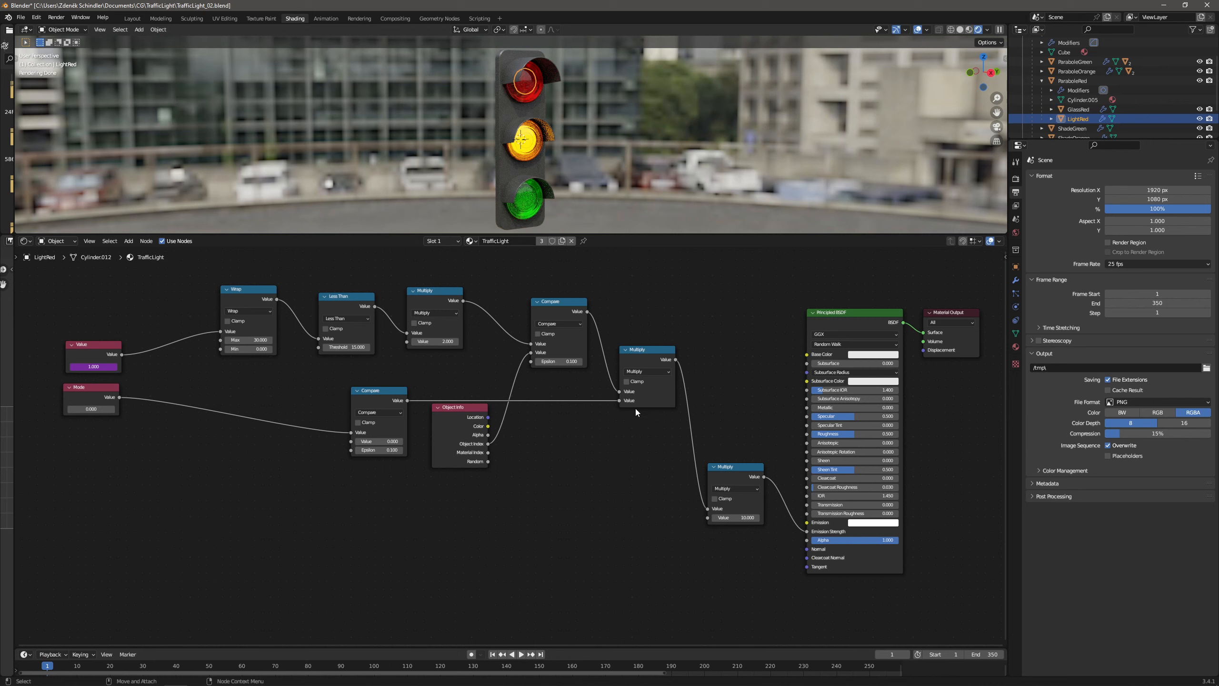
Move the Mode Compare node and the Value, Wrap, Less Than and Multiply chain away from Object Info, and lower the Value node.
drag(395, 392, 252, 379)
drag(425, 265, 63, 373)
drag(416, 291, 224, 294)
scroll(355, 387, down, 1)
middle_drag(354, 390, 557, 370)
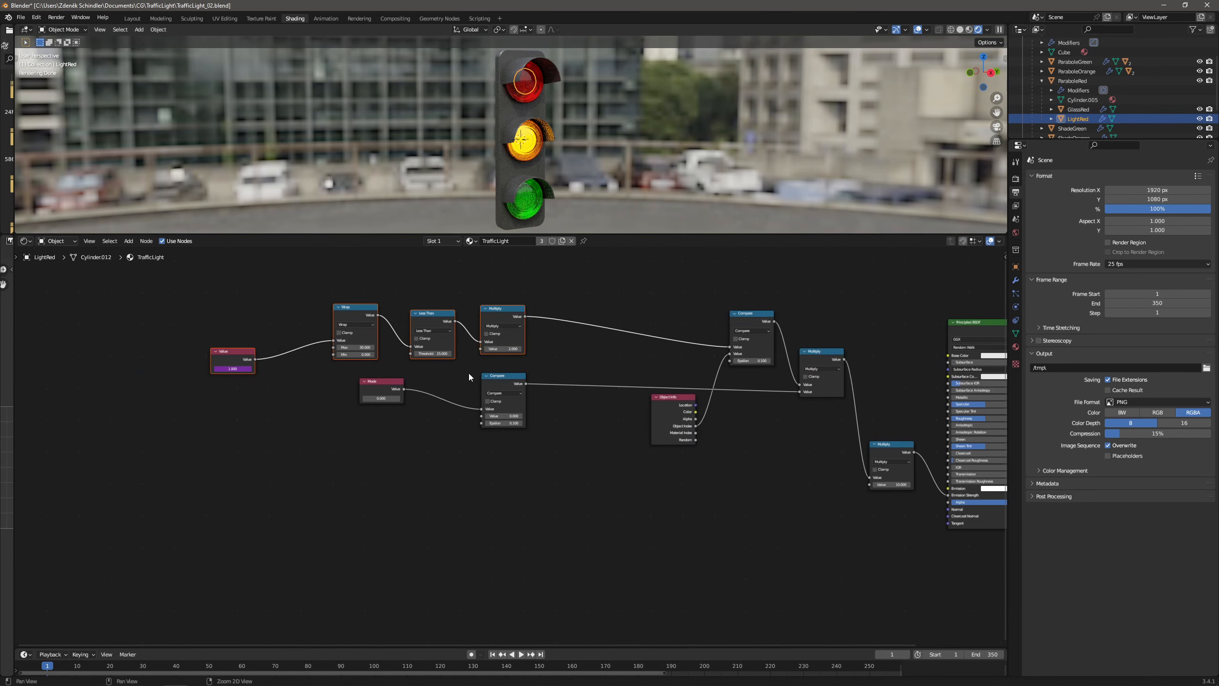
drag(240, 353, 229, 384)
click(301, 431)
scroll(345, 421, up, 2)
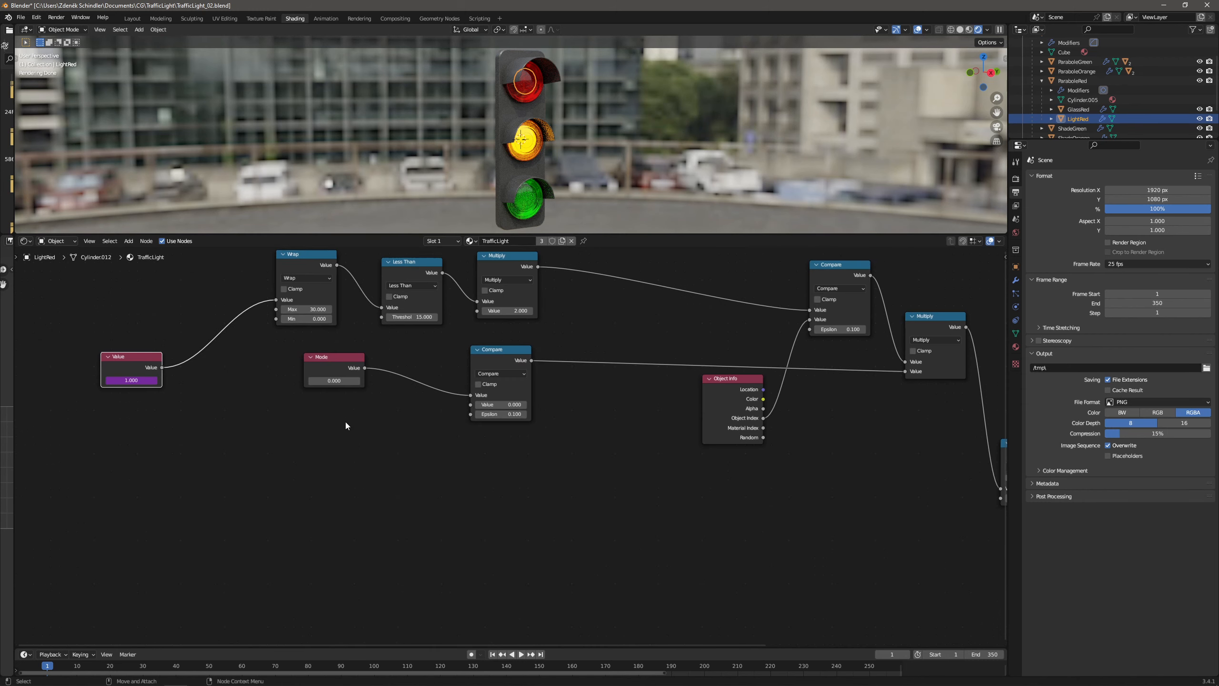
Duplicate the Wrap node below Mode, connect Value to its first input and set its Max to 350.
middle_drag(345, 421, 370, 426)
click(339, 275)
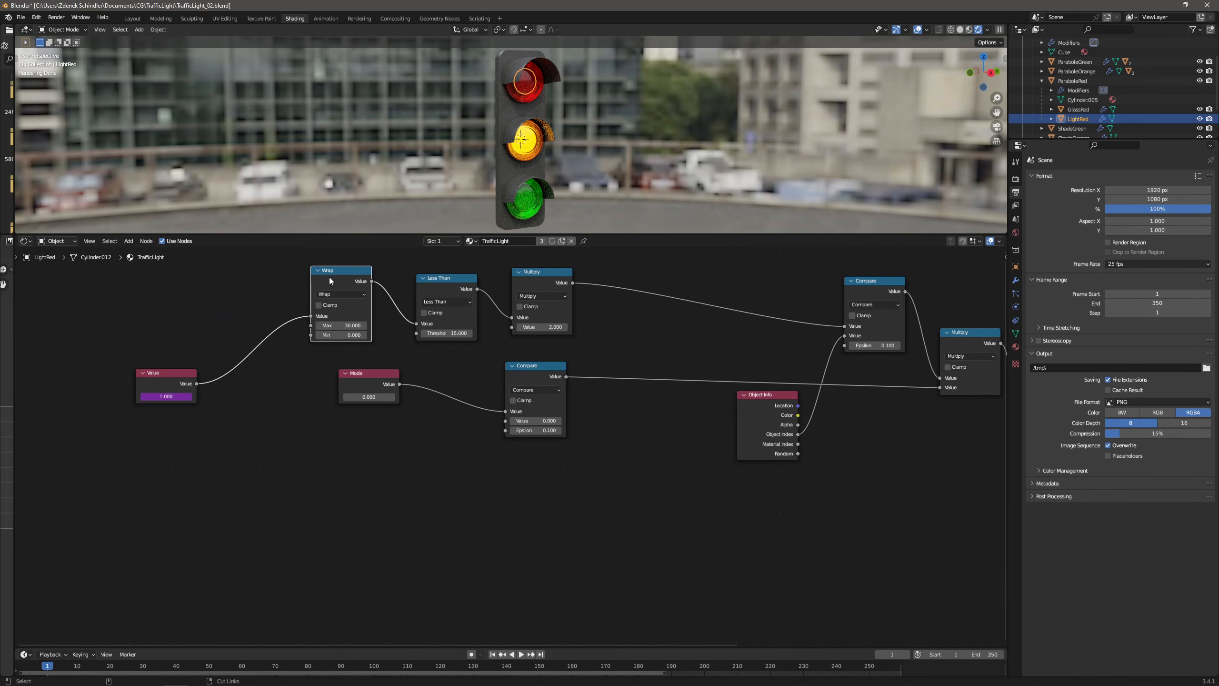
key(shift+d)
click(335, 427)
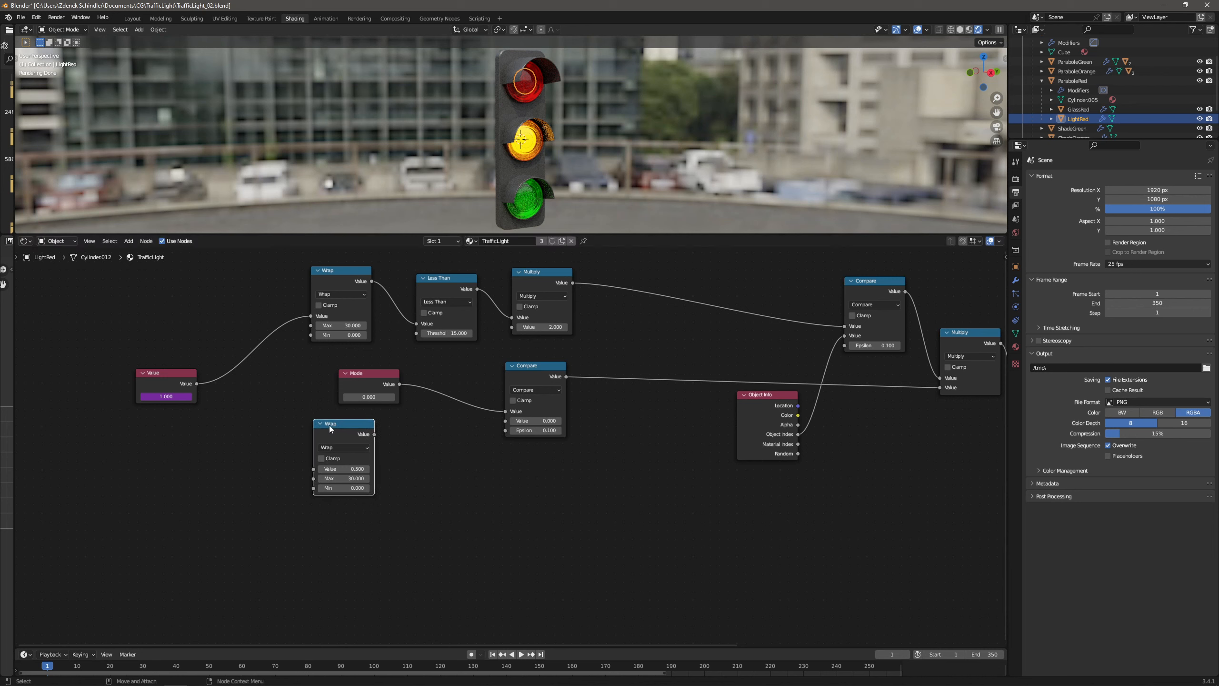
drag(197, 383, 314, 468)
click(356, 478)
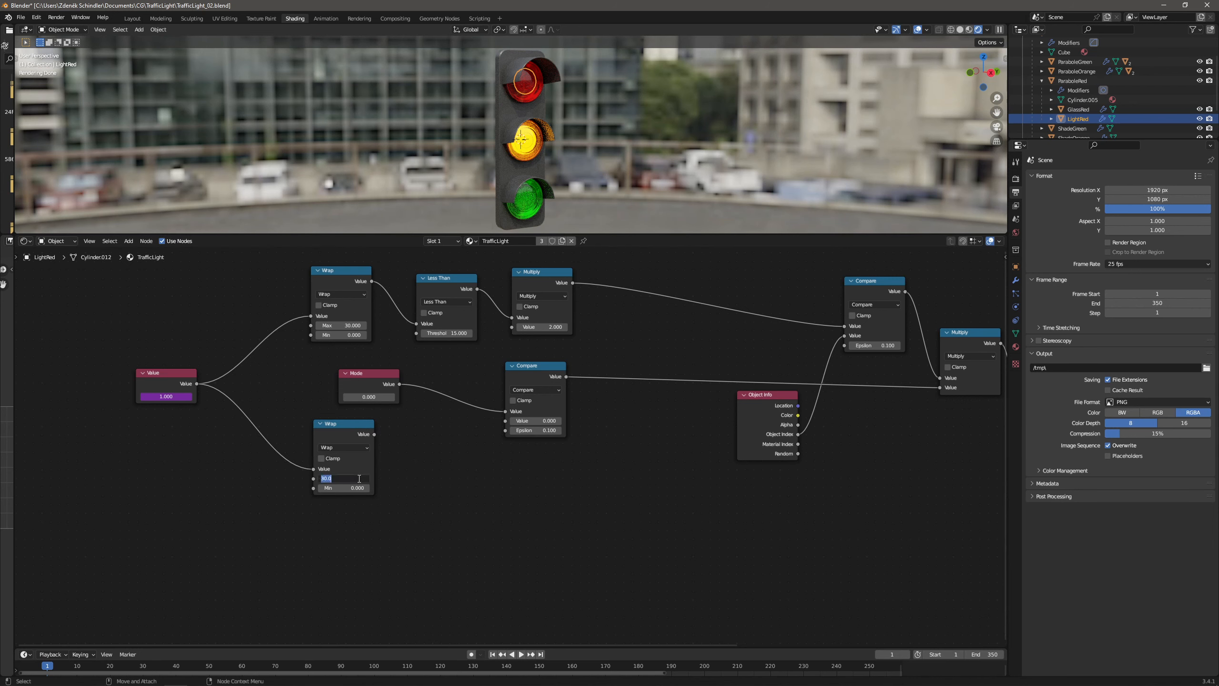
key(Return)
Place the Mode node directly under the Value node and adjust the position of the duplicated Wrap node.
drag(365, 378, 164, 419)
click(355, 434)
drag(356, 434, 356, 450)
Duplicate the Less Than node, connect the second Wrap node to its value and set its threshold to 100.
scroll(465, 469, down, 2)
middle_drag(465, 469, 379, 453)
scroll(427, 403, up, 2)
scroll(420, 438, down, 2)
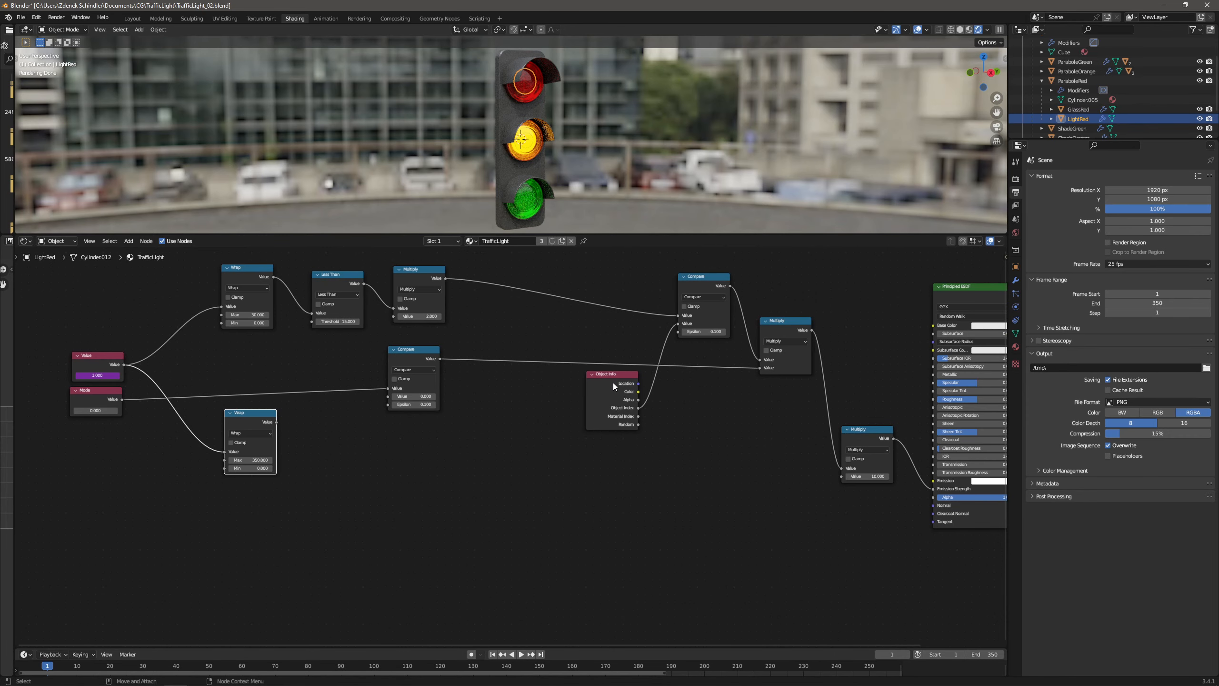
click(339, 278)
drag(339, 280, 347, 437)
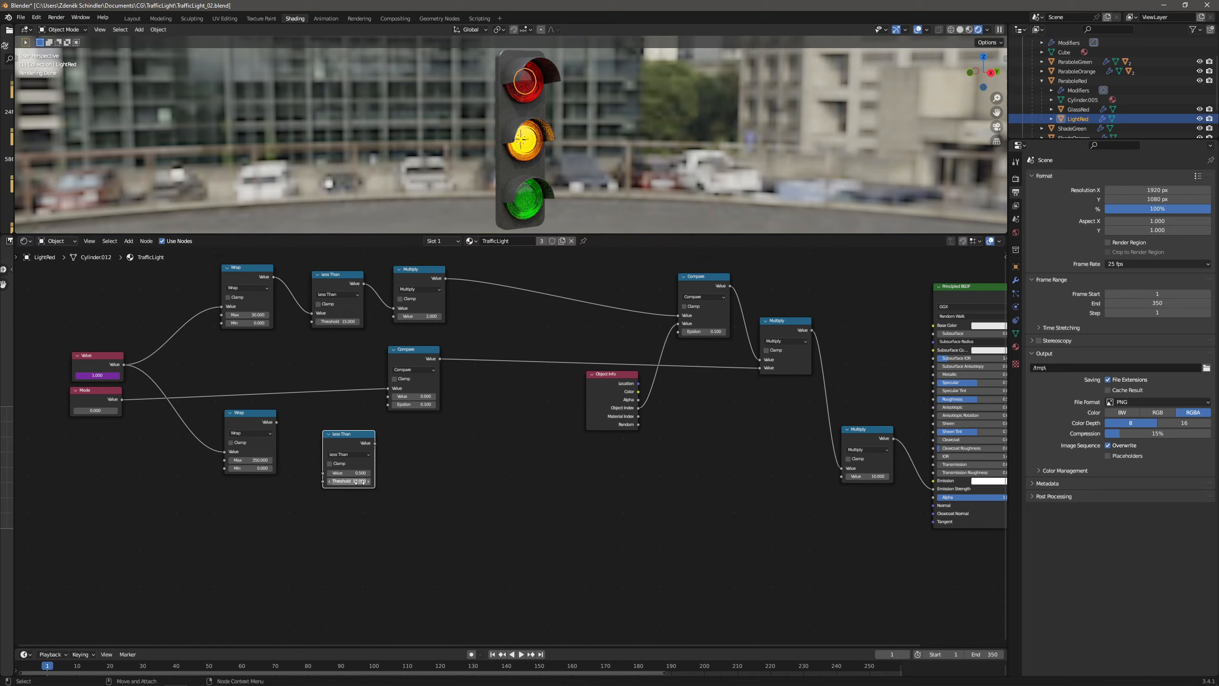
scroll(353, 461, up, 2)
middle_drag(399, 470, 513, 459)
scroll(514, 459, down, 1)
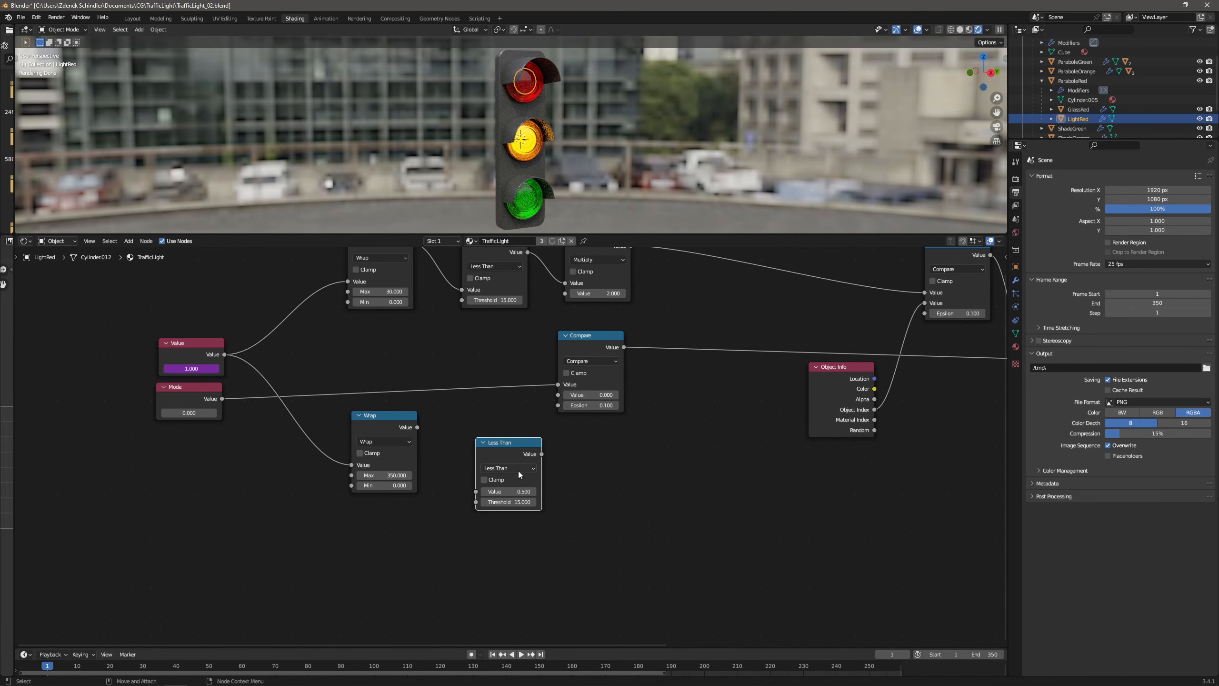
drag(417, 427, 484, 490)
click(537, 502)
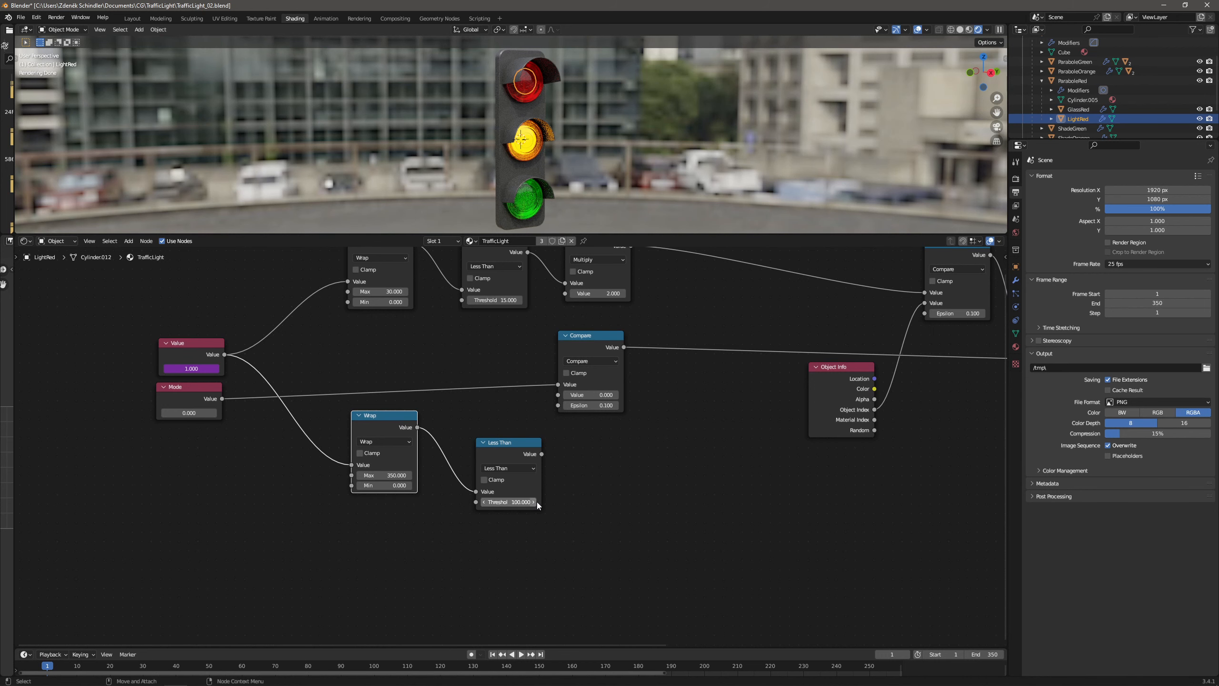
key(Return)
Duplicate the Multiply node of the upper chain, connect the new Less Than node to it and set its second value to 3.
scroll(527, 480, down, 1)
middle_drag(615, 465, 517, 468)
middle_drag(583, 443, 542, 414)
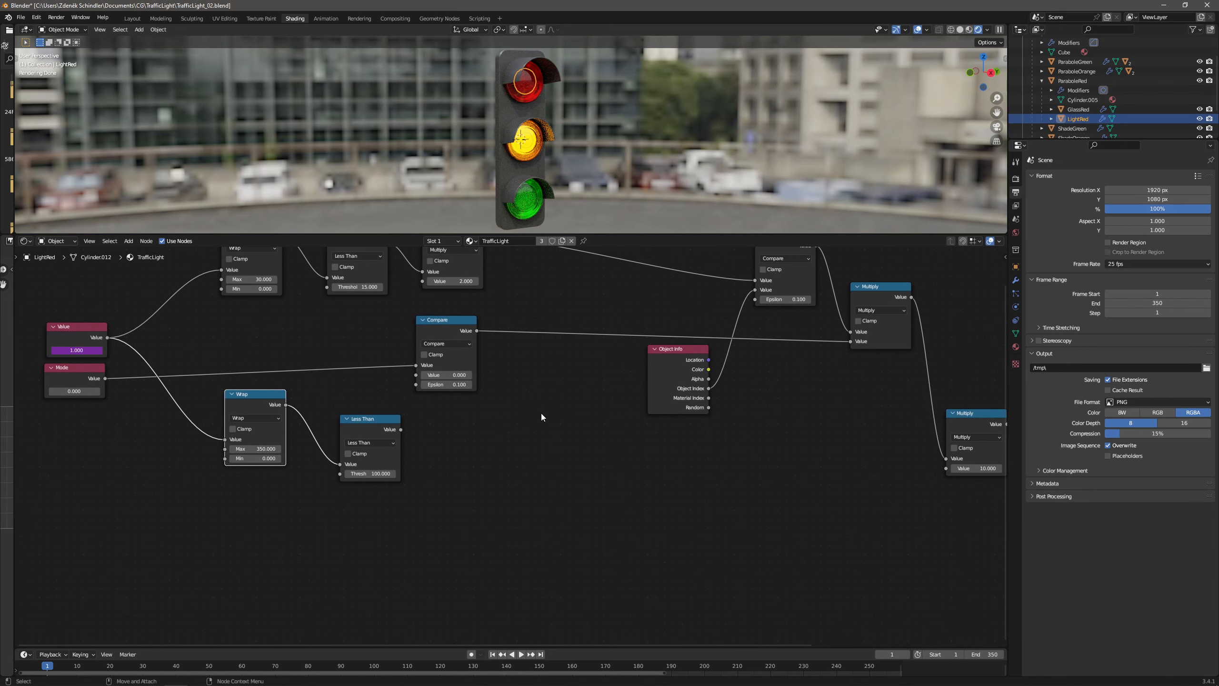
middle_drag(471, 341, 483, 414)
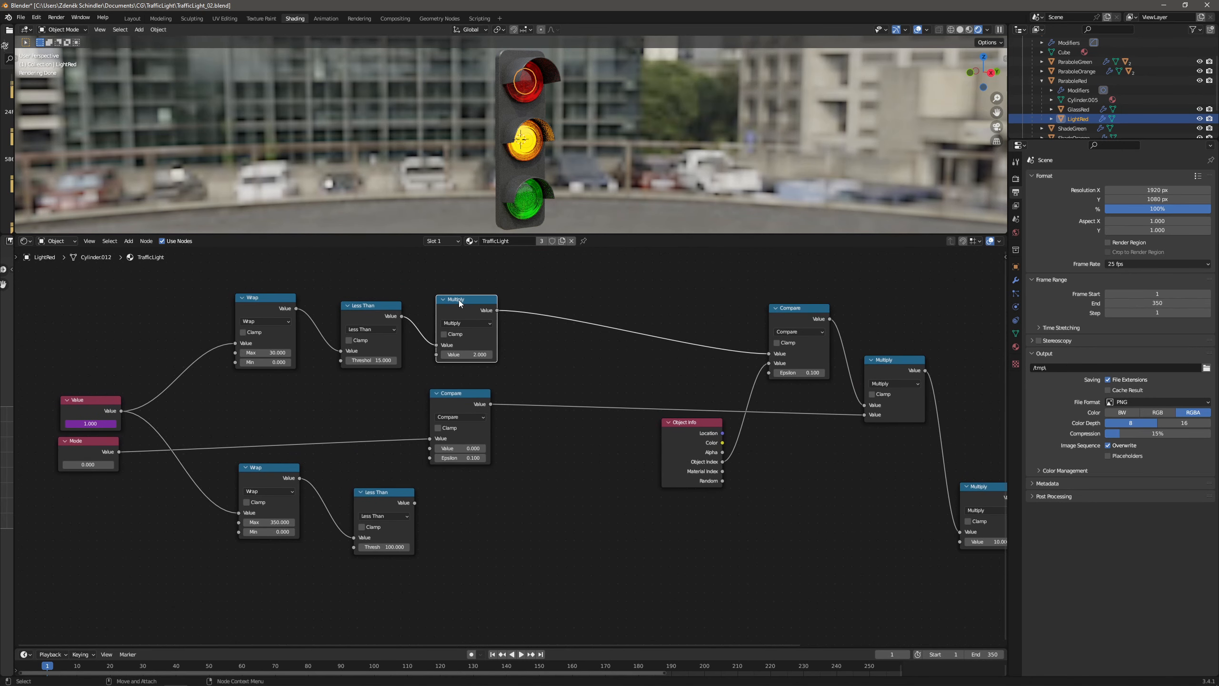
key(shift+d)
click(446, 487)
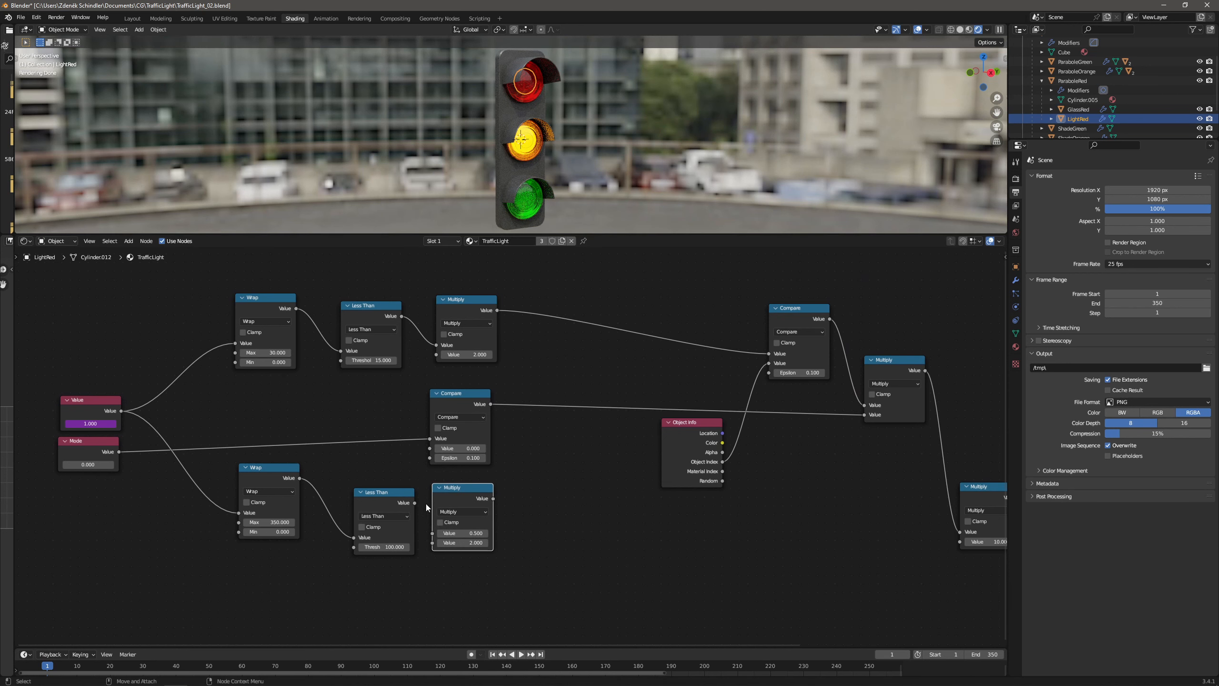
drag(414, 503, 433, 533)
double_click(480, 542)
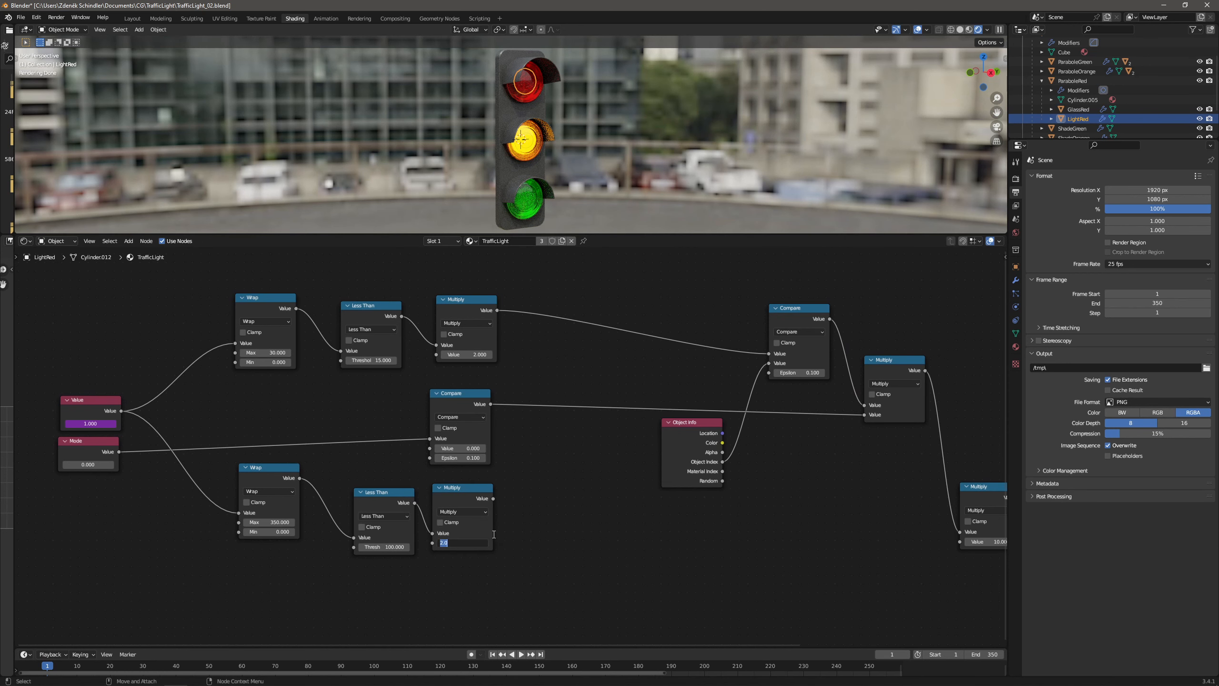
text(3)
key(Return)
Duplicate the blinking chain's Compare node below it and feed it with Object Index and the second chain's Multiply output.
middle_drag(537, 507, 420, 444)
scroll(484, 477, down, 1)
click(647, 289)
mouse_move(634, 289)
mouse_down()
mouse_move(626, 434)
mouse_move(648, 298)
mouse_up()
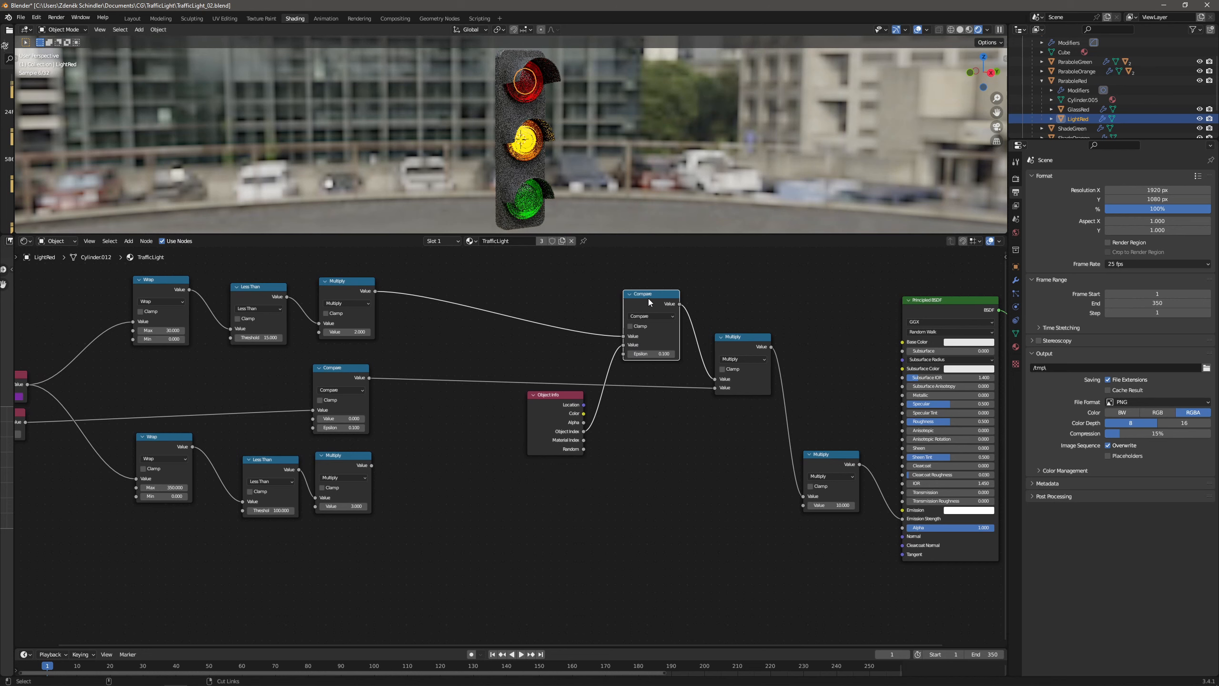
key(shift+d)
click(641, 444)
drag(583, 432, 617, 457)
drag(371, 466, 615, 468)
Move the duplicated Compare node further down, clear of the Object Info node.
scroll(604, 460, down, 1)
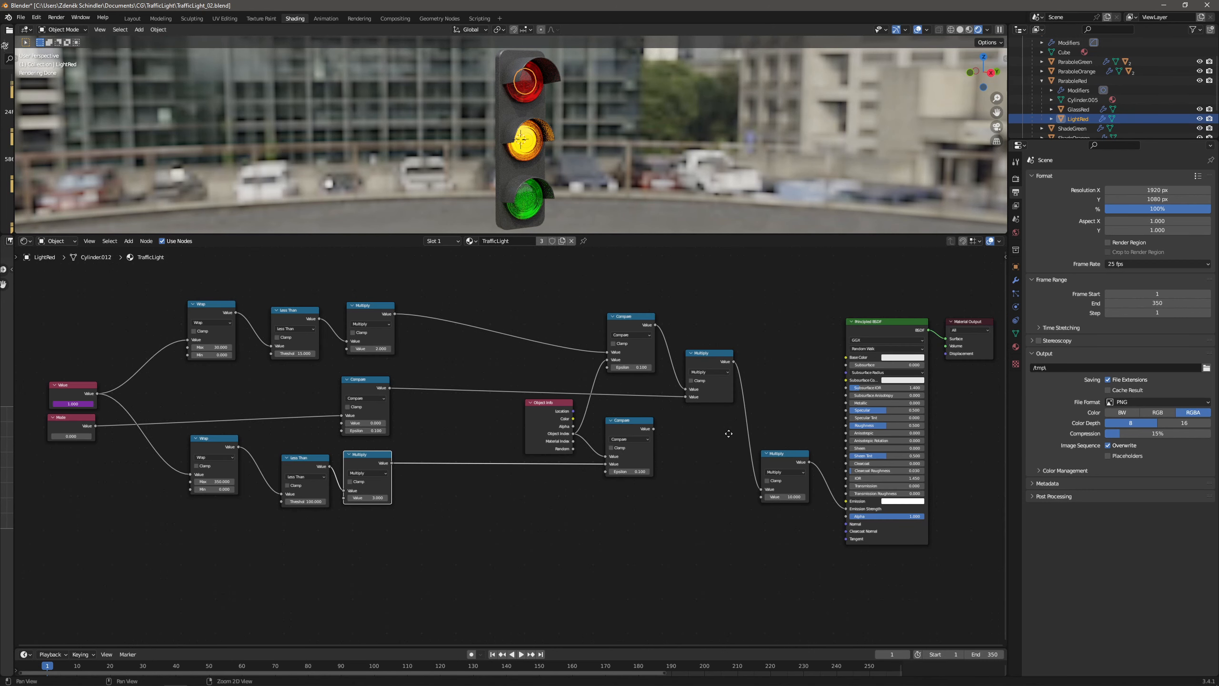
middle_drag(729, 433, 654, 398)
scroll(654, 397, up, 1)
drag(571, 375, 572, 423)
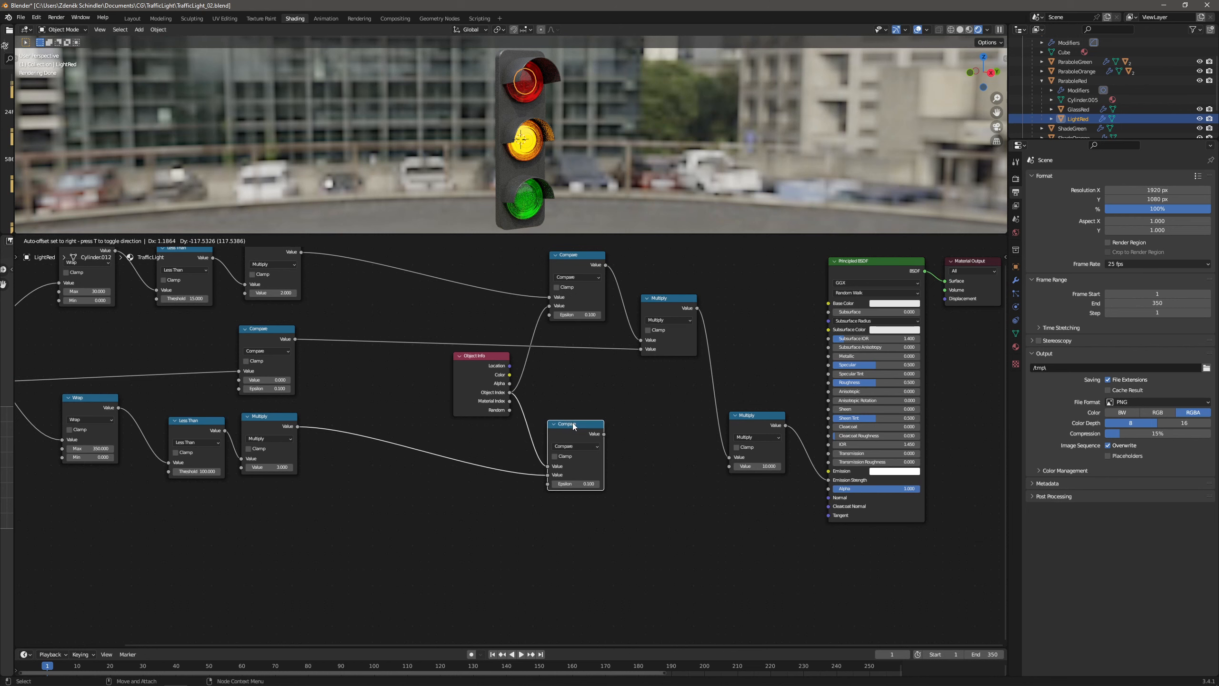
scroll(560, 387, down, 2)
middle_drag(415, 404, 463, 385)
scroll(380, 387, up, 1)
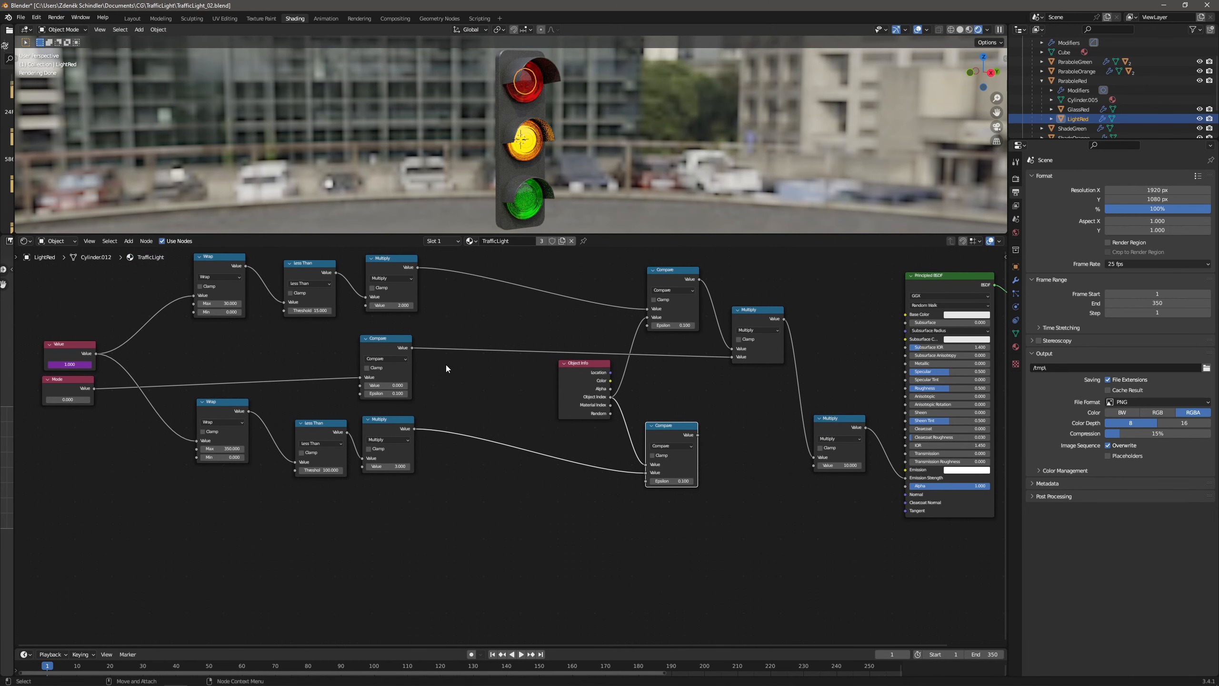
Shift the Mode chain's Compare node slightly up, add an Invert node beside it and connect the Compare output to the Invert color.
drag(389, 337, 383, 329)
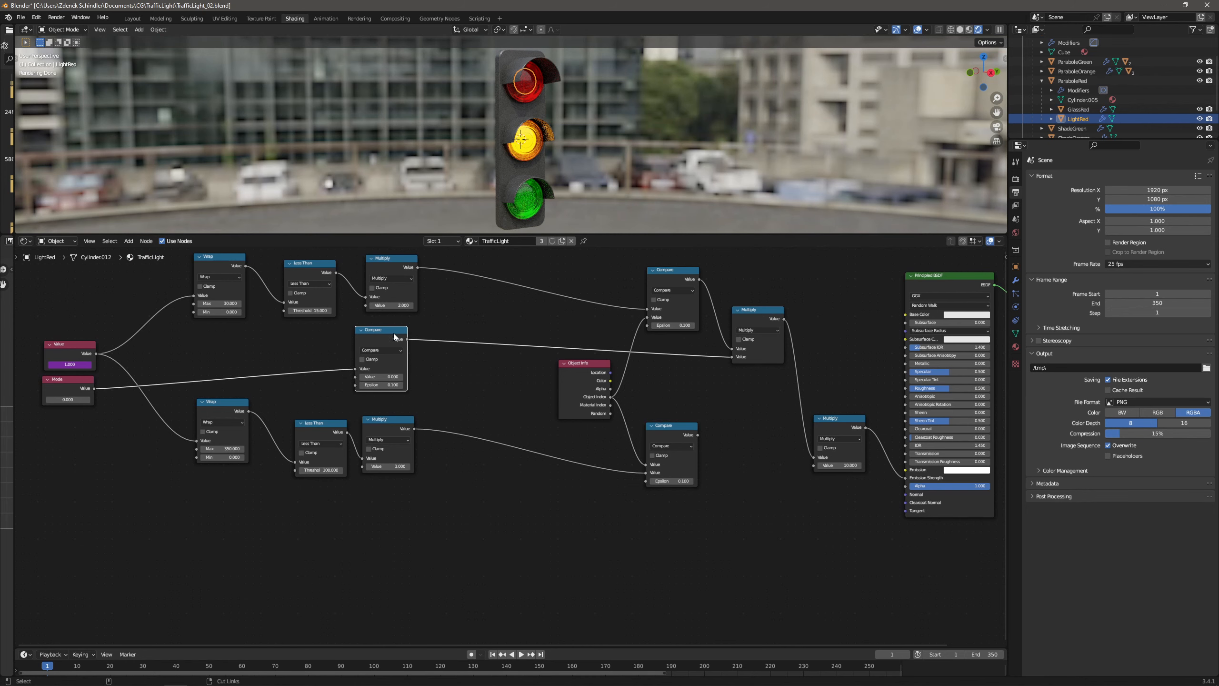
click(130, 241)
click(134, 252)
text(invert)
key(Return)
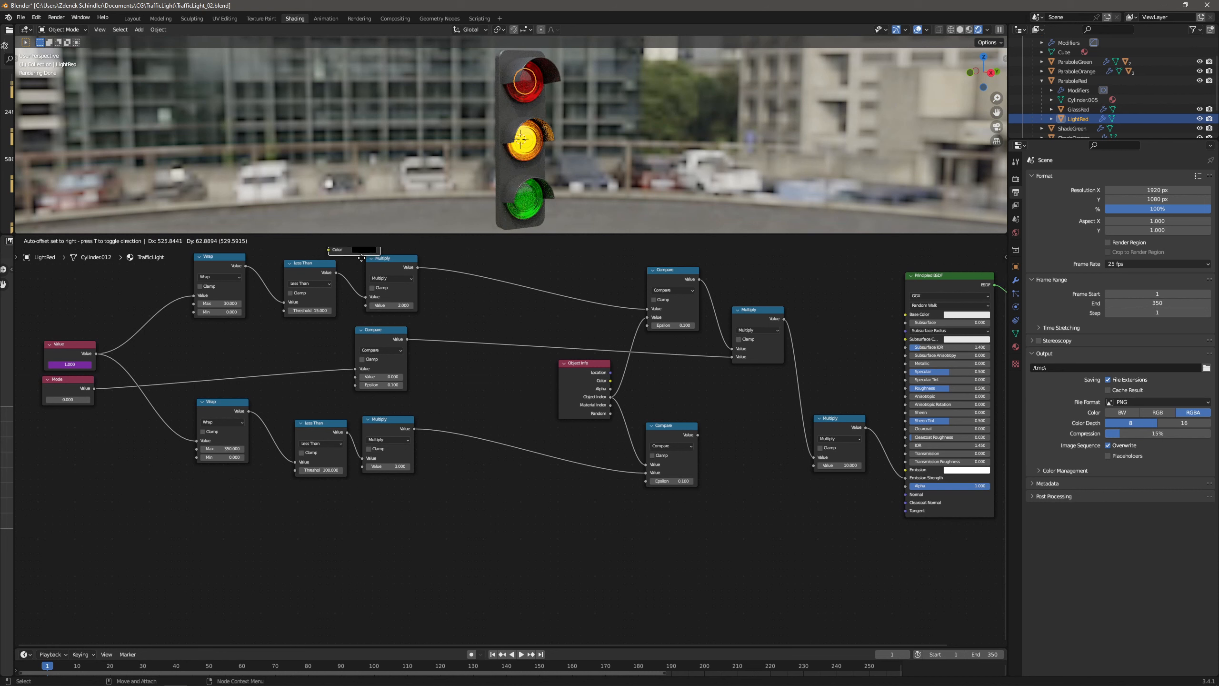
click(460, 369)
drag(407, 340, 448, 401)
click(407, 341)
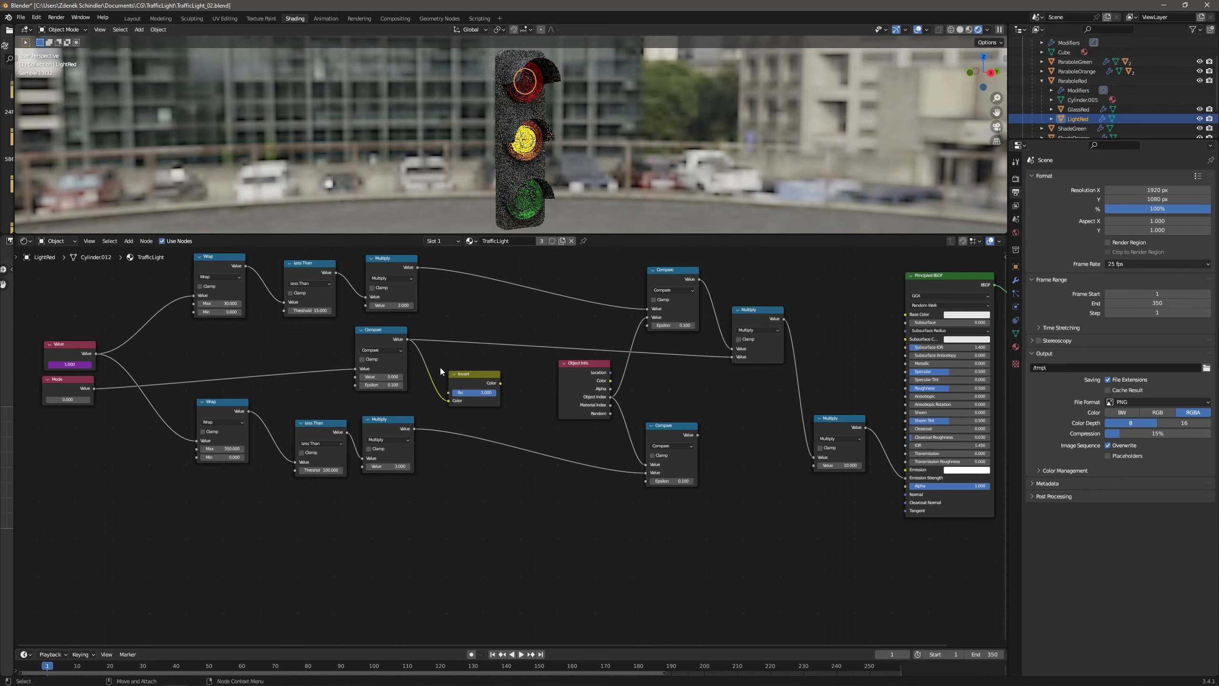
Duplicate the Multiply node after the upper Compare, place it beside the lower Compare and feed it with the Invert and lower Compare outputs.
middle_drag(552, 406, 422, 366)
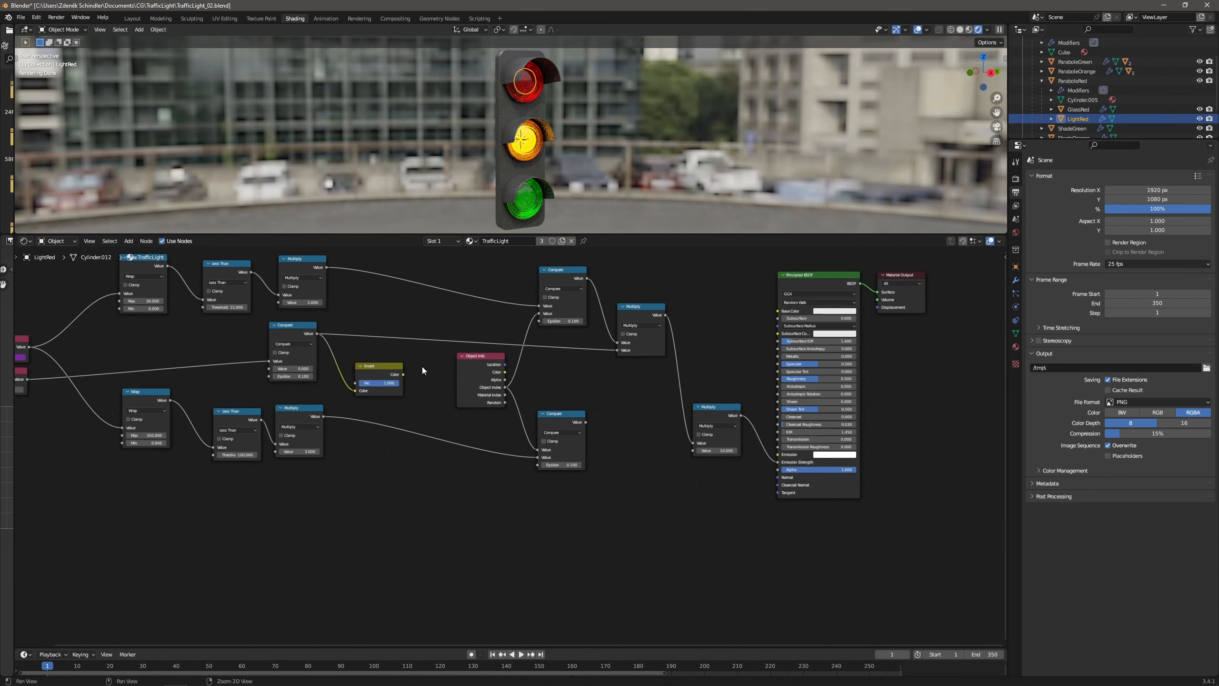
scroll(428, 367, up, 1)
click(572, 413)
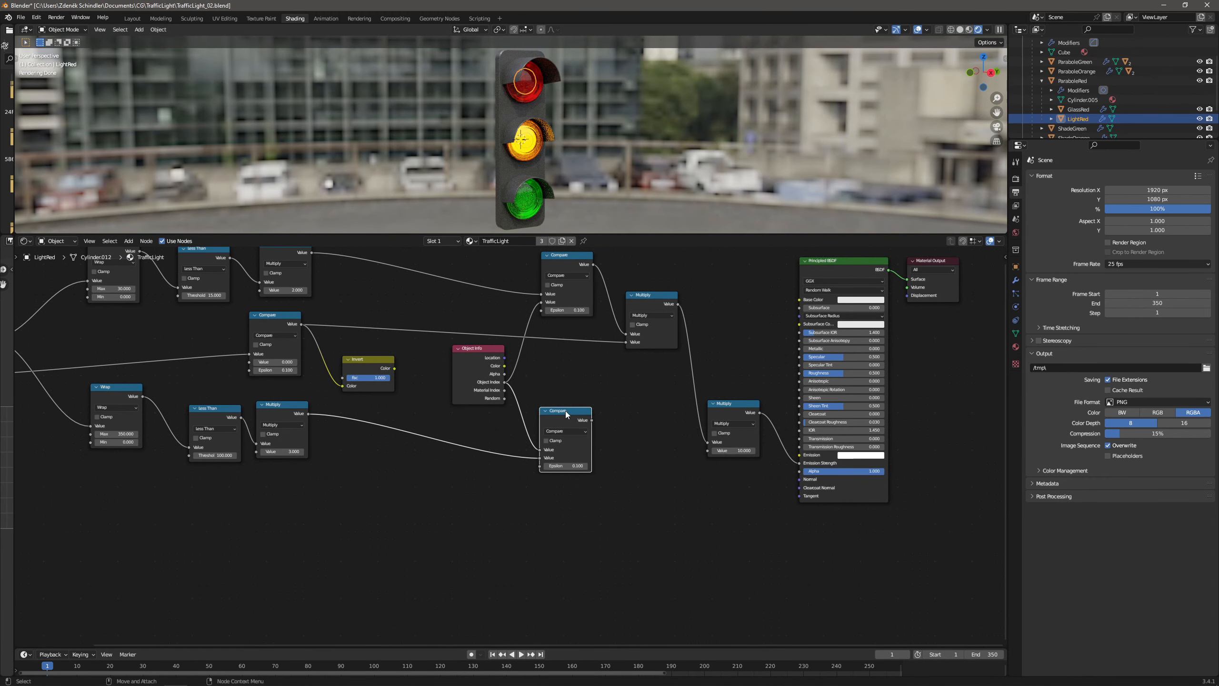
click(640, 296)
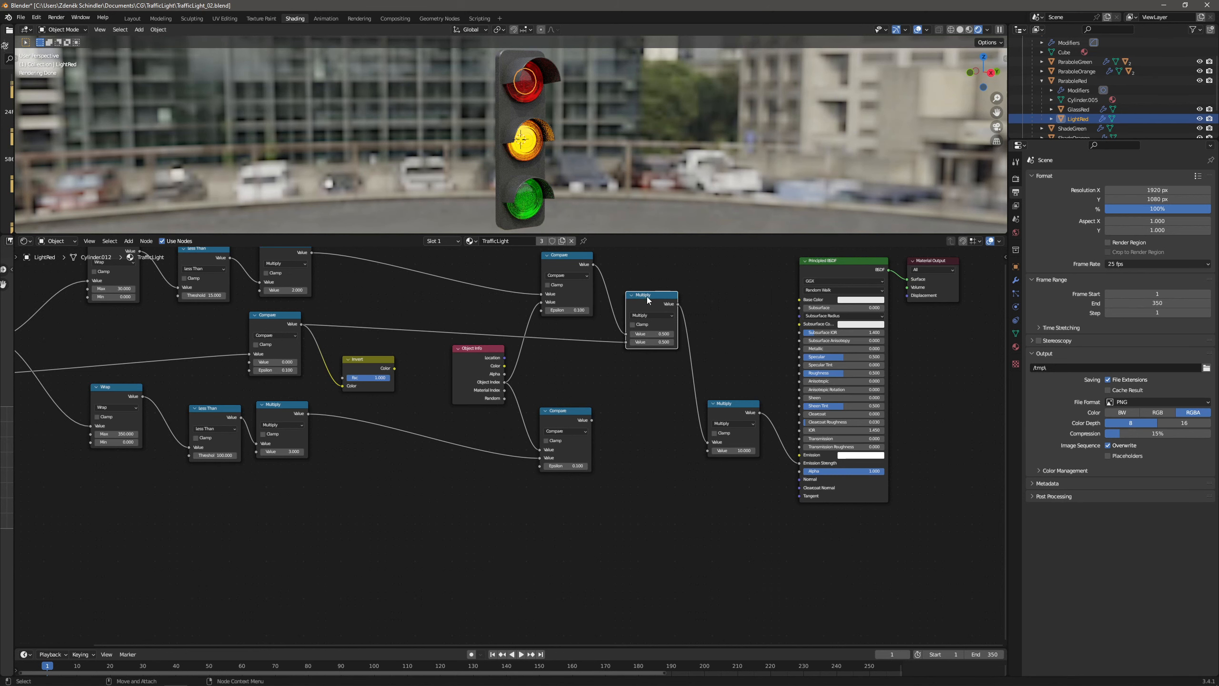
key(shift+d)
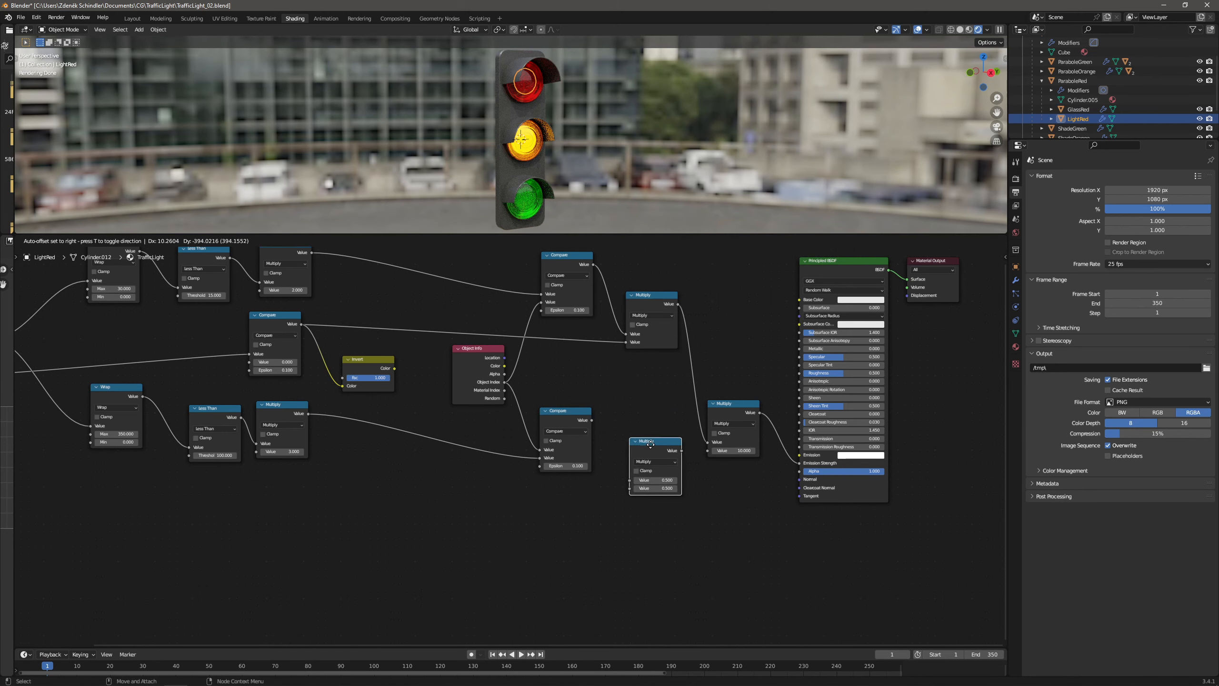
click(642, 449)
drag(395, 369, 619, 494)
drag(592, 419, 619, 485)
Move the final Multiply, Principled BSDF and Material Output nodes further away to make room for another node.
scroll(682, 427, down, 2)
drag(871, 271, 642, 491)
key(g)
click(575, 317)
Duplicate the upper mode Multiply node, place the copy before the final Multiply and change its operation to Add.
click(563, 337)
key(shift+d)
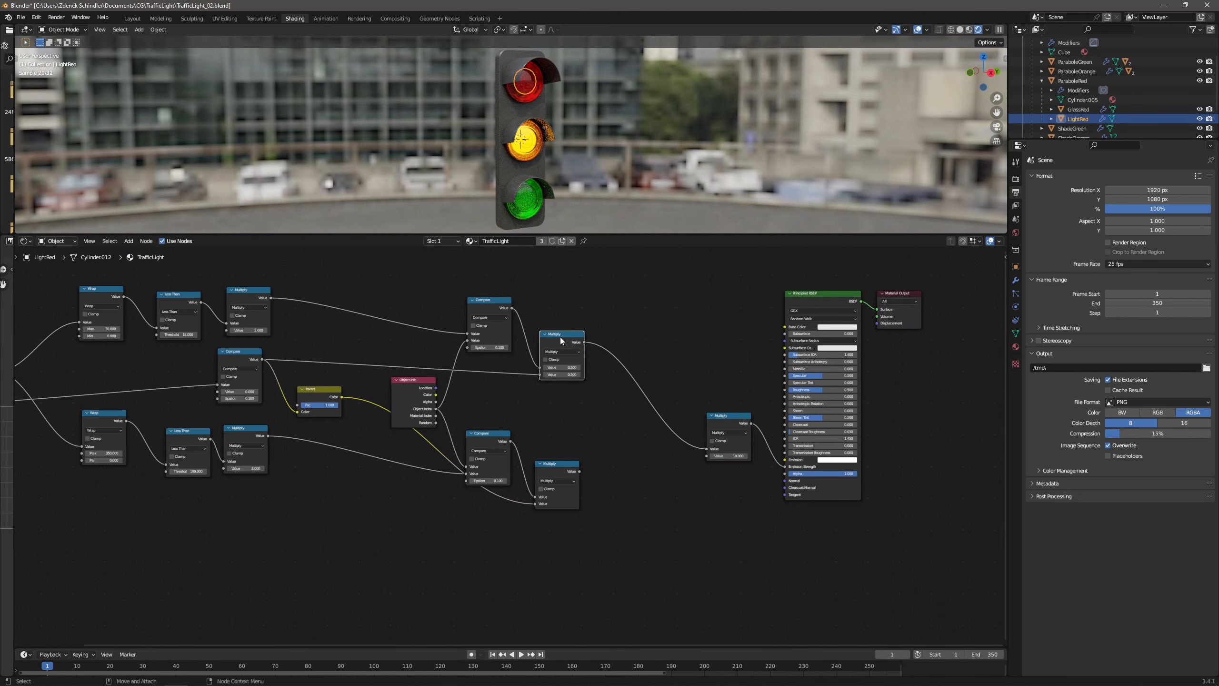
click(631, 444)
click(628, 454)
click(640, 449)
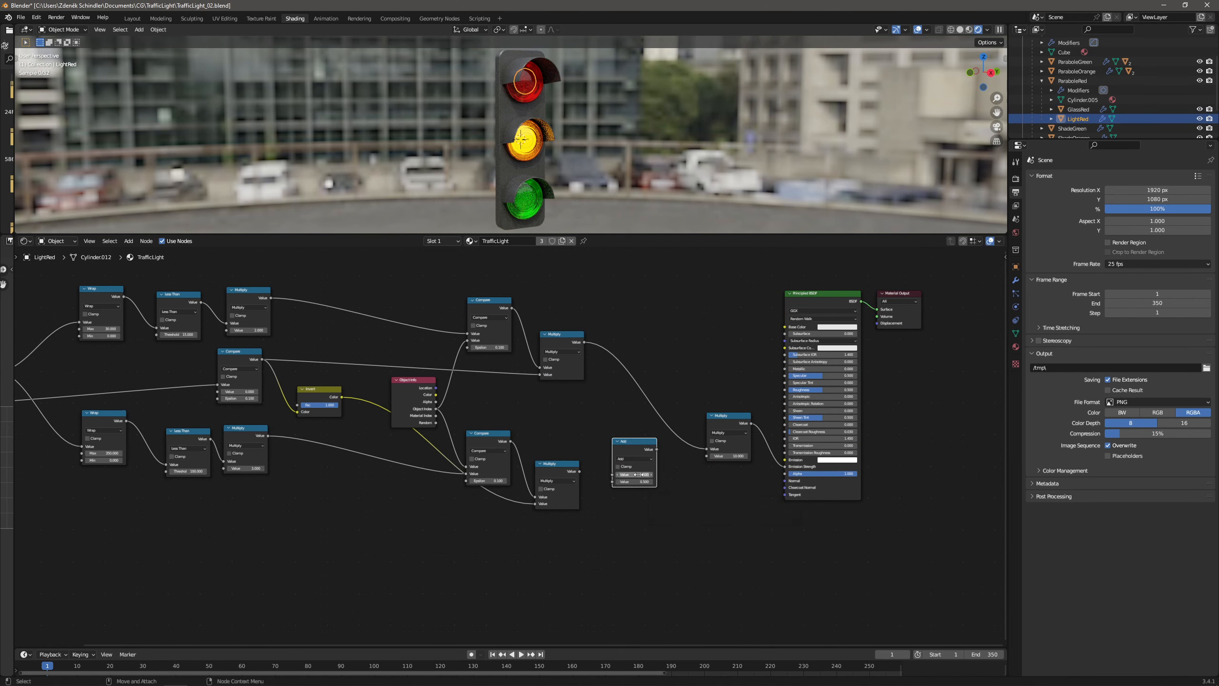
Connect both mode Multiply outputs to the Add node, link Add to the final Multiply and cut the old direct link.
scroll(659, 447, up, 2)
middle_drag(660, 447, 543, 478)
drag(502, 323, 544, 528)
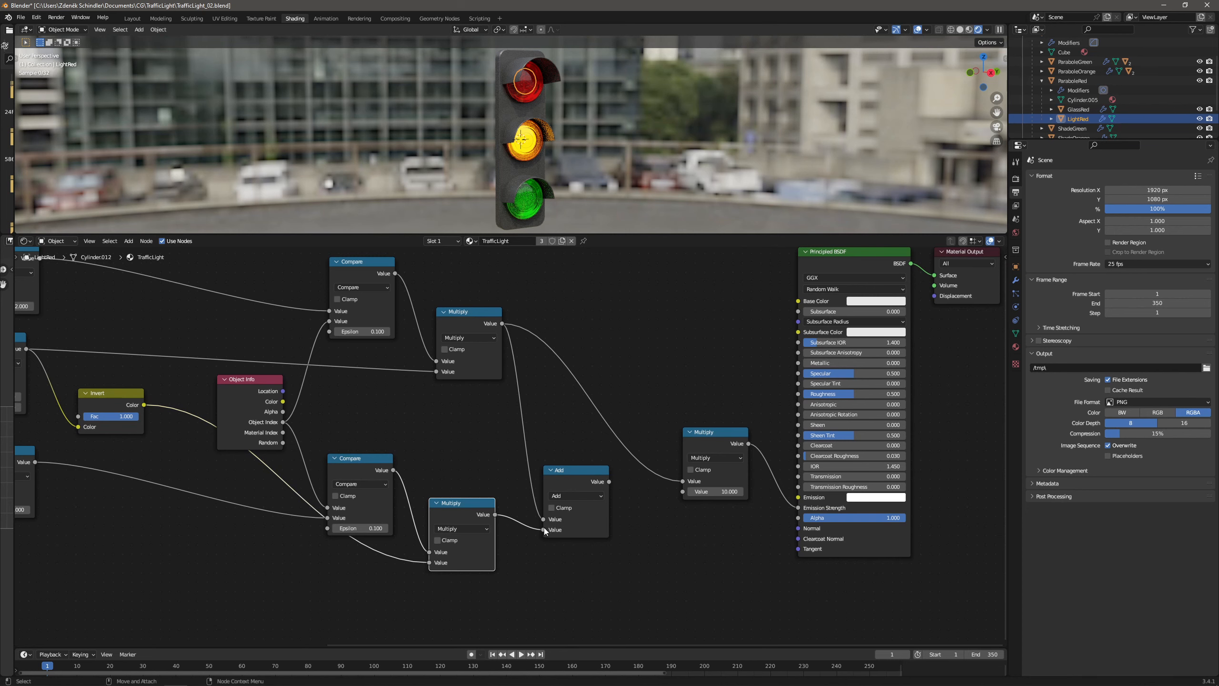
drag(609, 481, 683, 480)
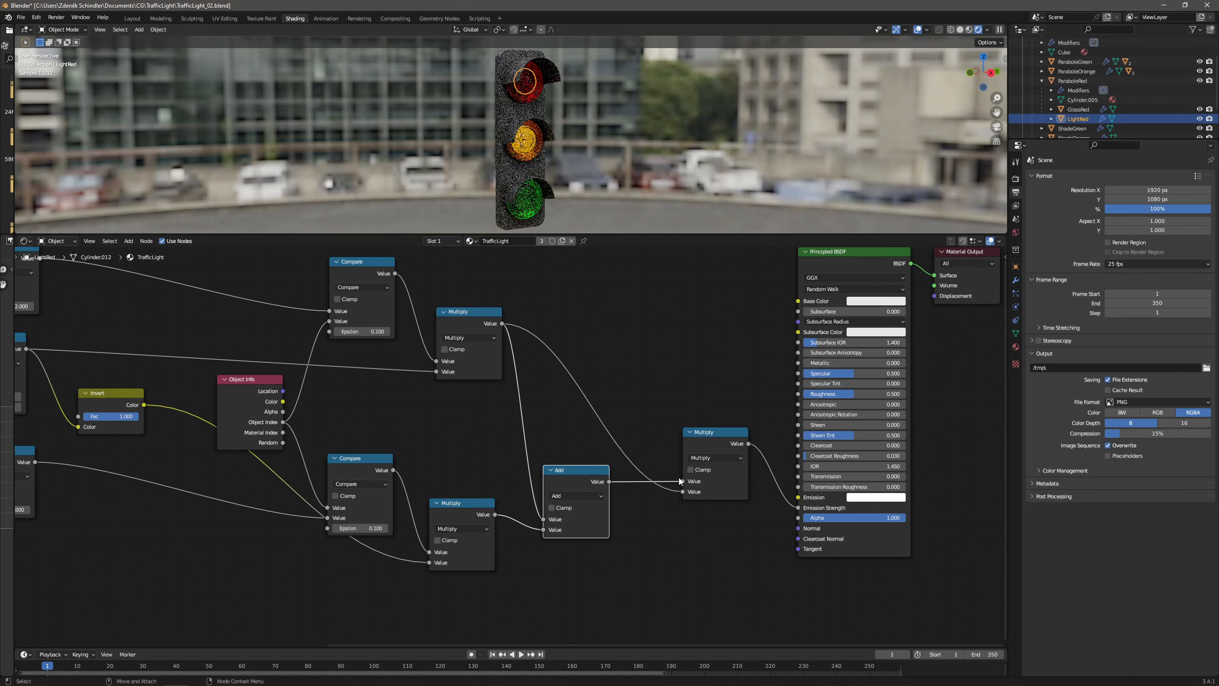
ctrl+right_drag(573, 405, 638, 343)
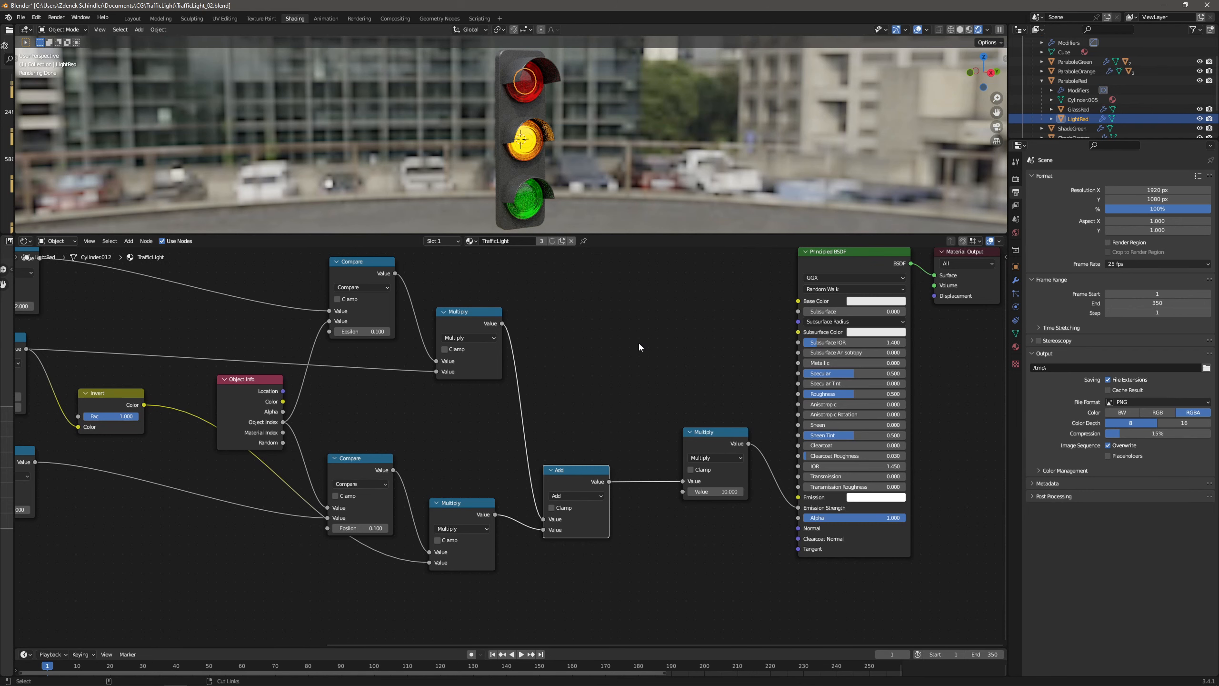
Set the Mode value to 1.
scroll(617, 367, down, 5)
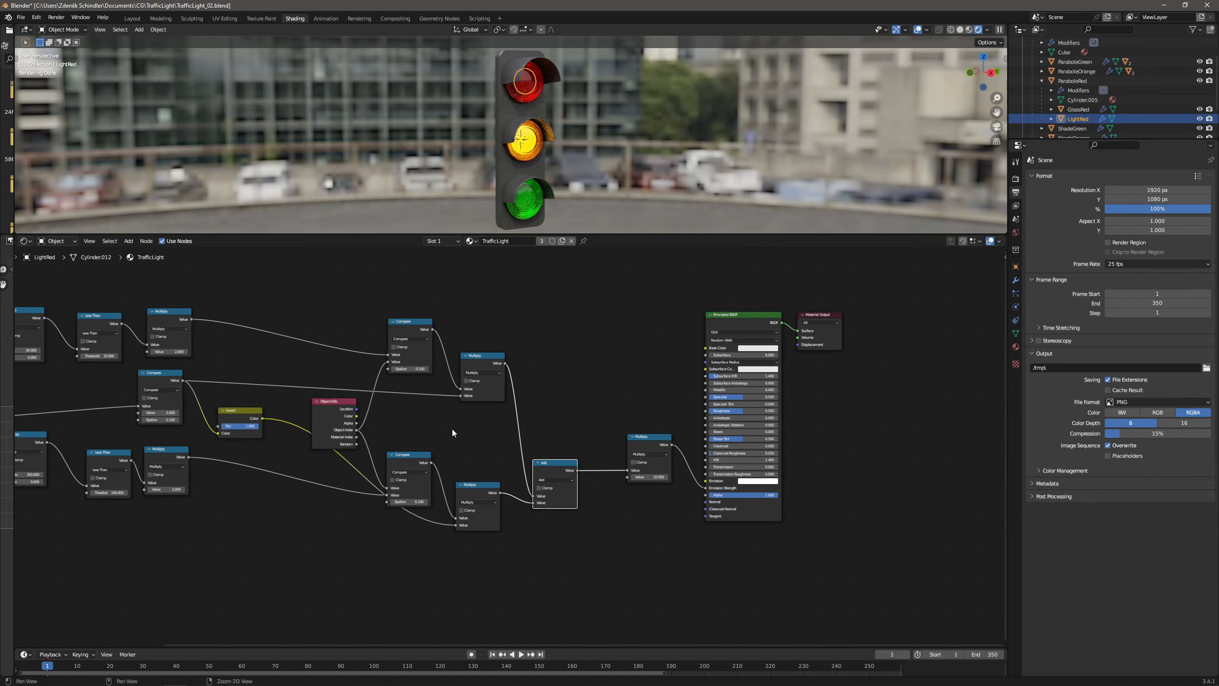
middle_drag(452, 429, 704, 428)
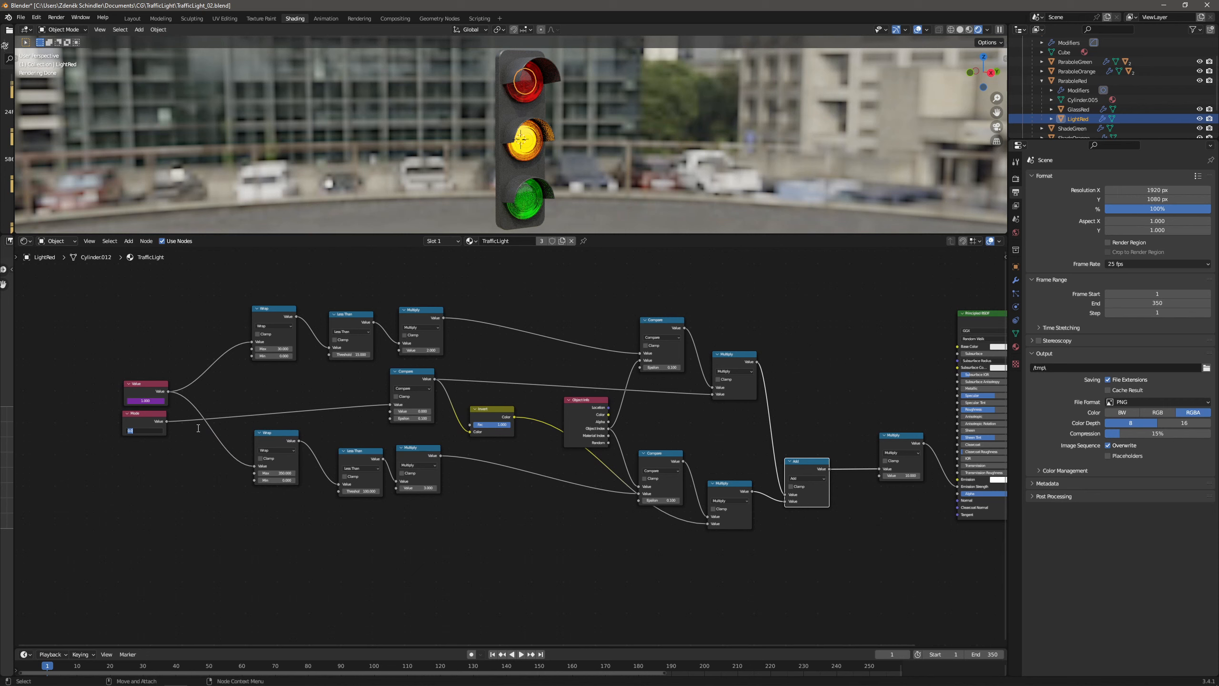
key(Return)
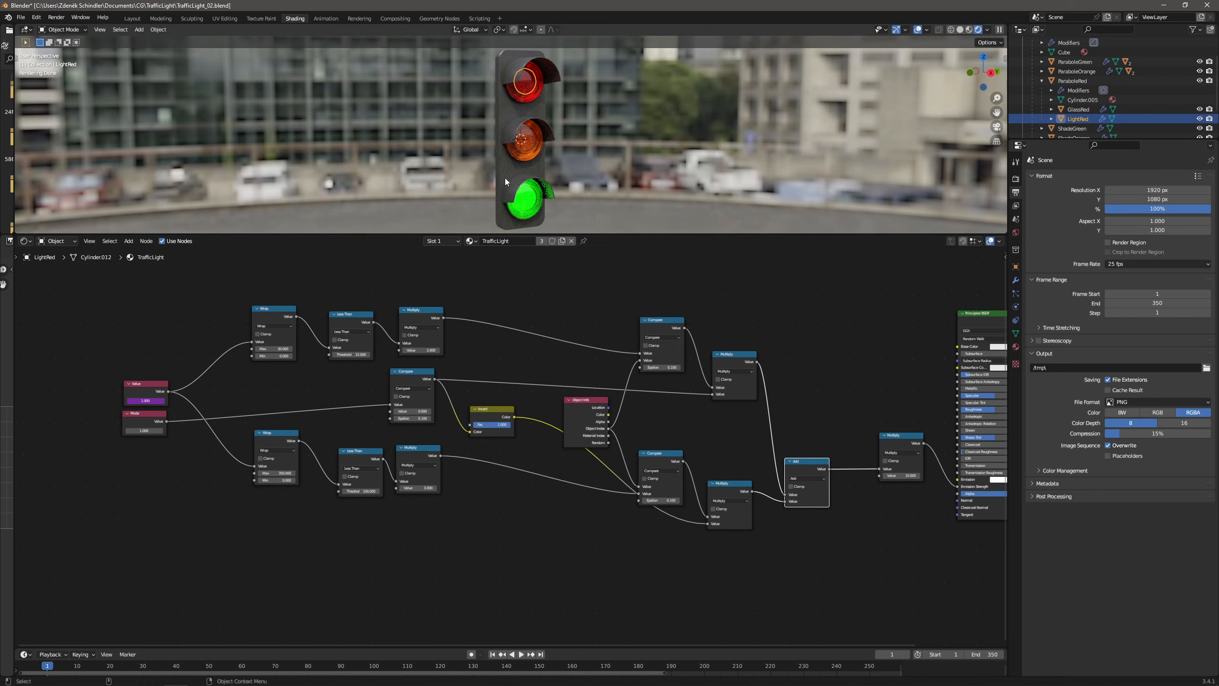
Play the animation to check the lamp switching, and return to the first frame.
click(521, 654)
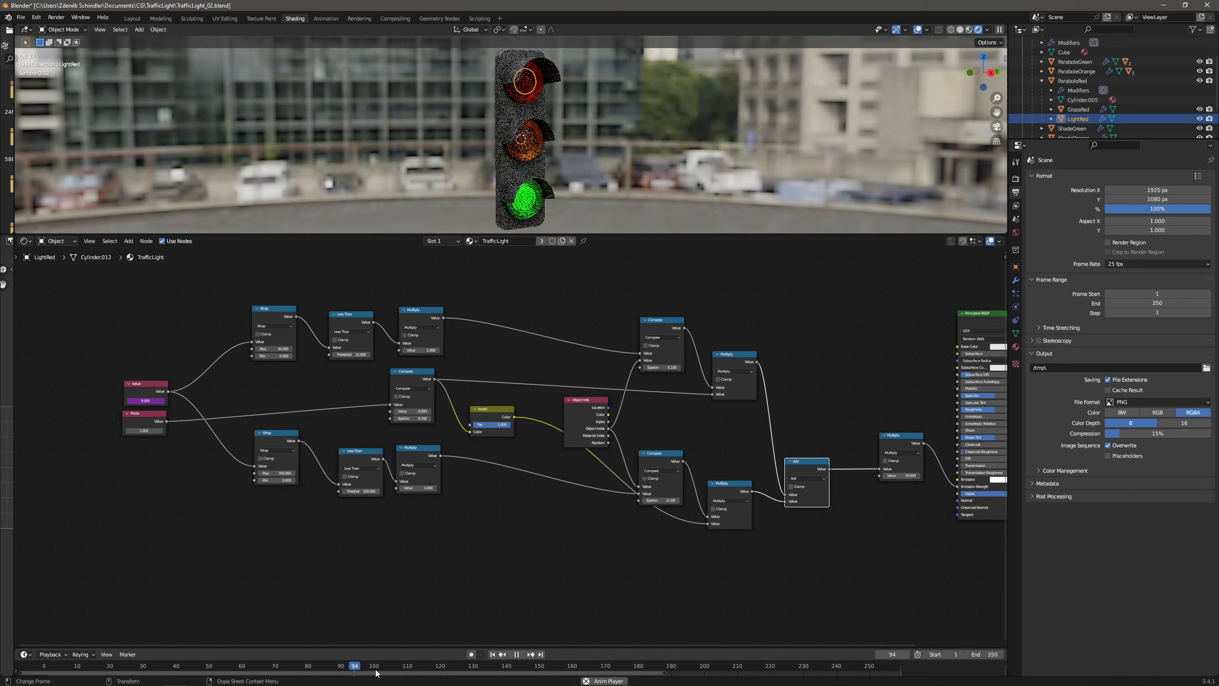
click(515, 654)
click(492, 654)
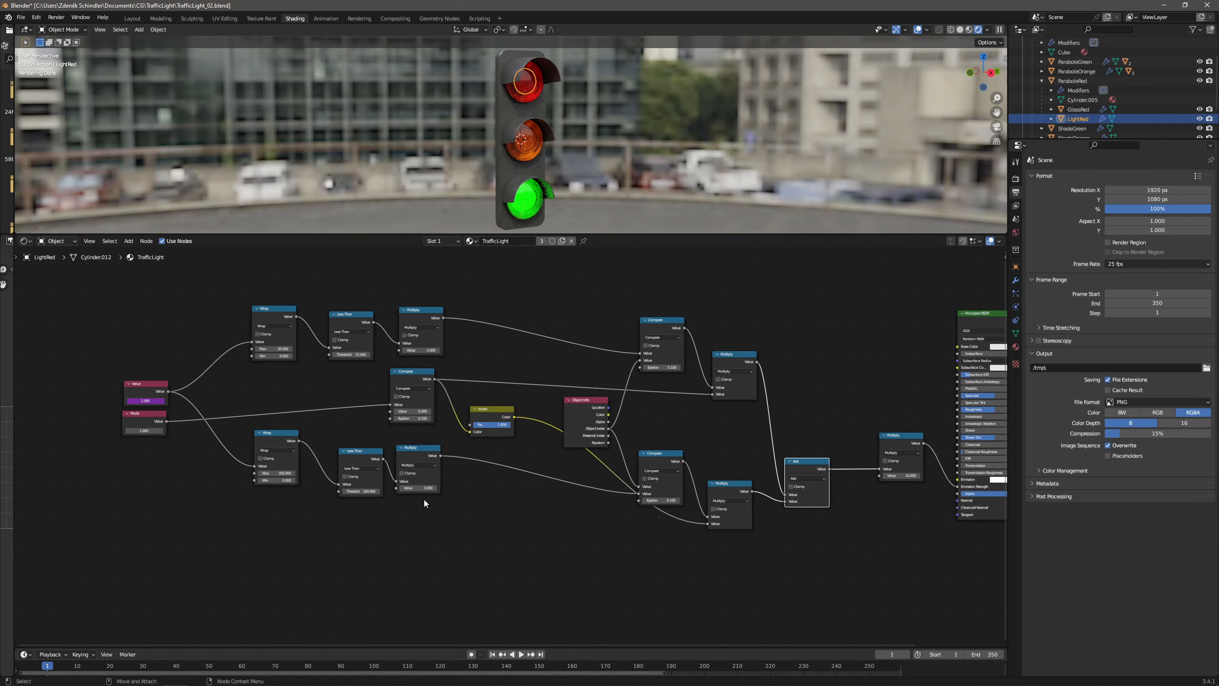
Shift the lower Less Than node toward its Wrap node, duplicate it below and change the copy's operation to Greater Than.
drag(345, 452, 326, 450)
scroll(331, 473, up, 1)
middle_drag(331, 474, 406, 441)
scroll(387, 465, up, 3)
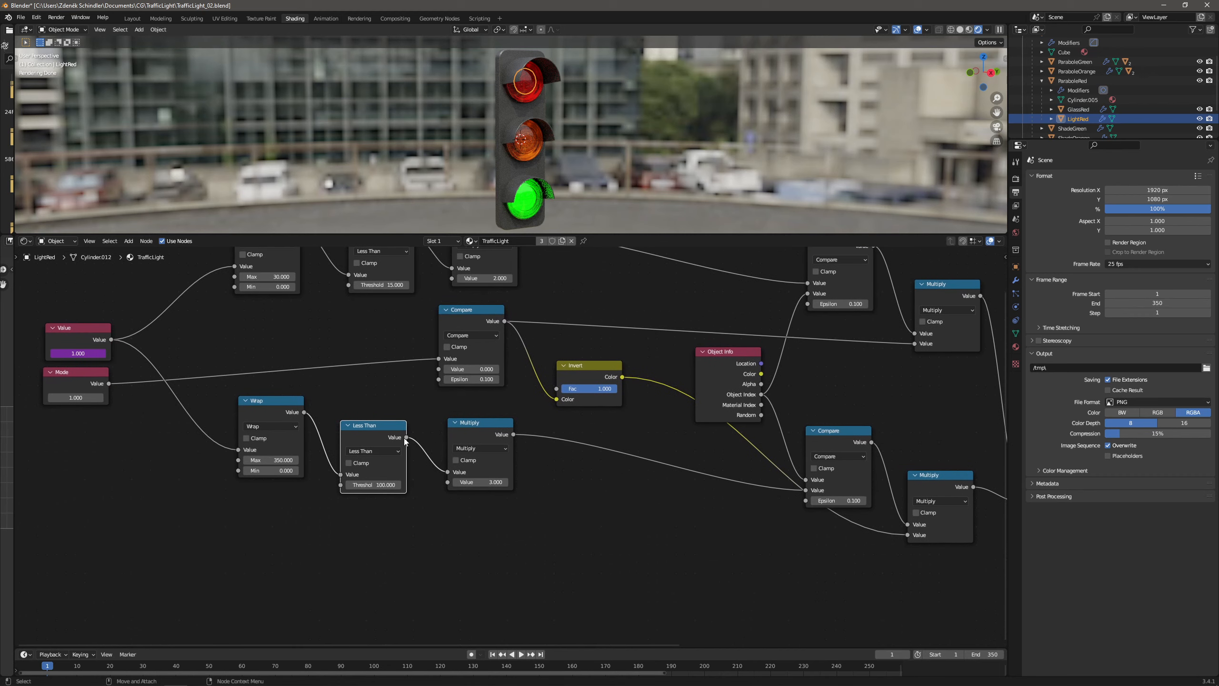
scroll(404, 439, down, 1)
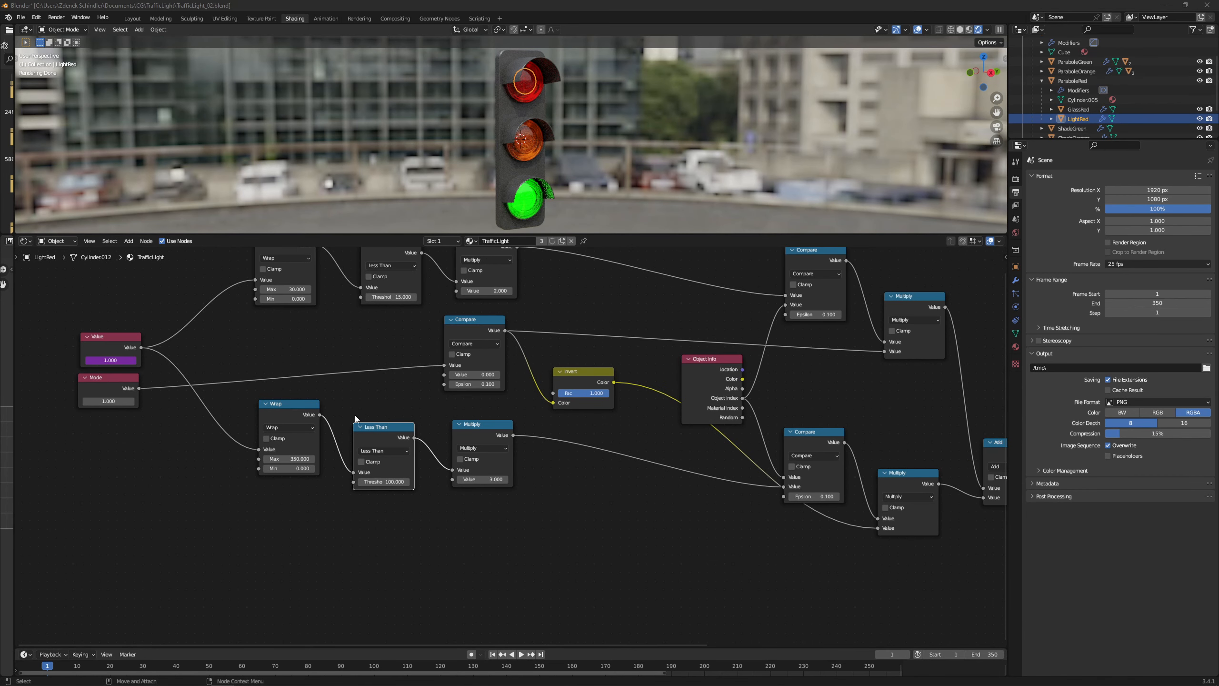
key(shift+d)
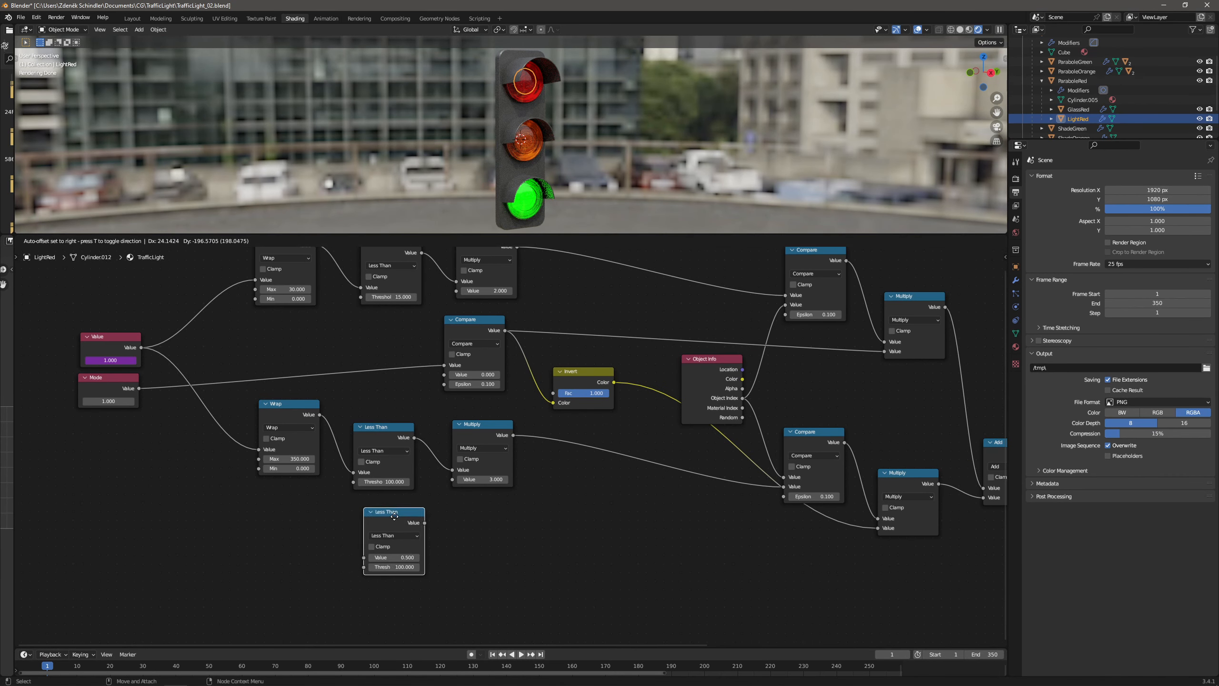
click(384, 510)
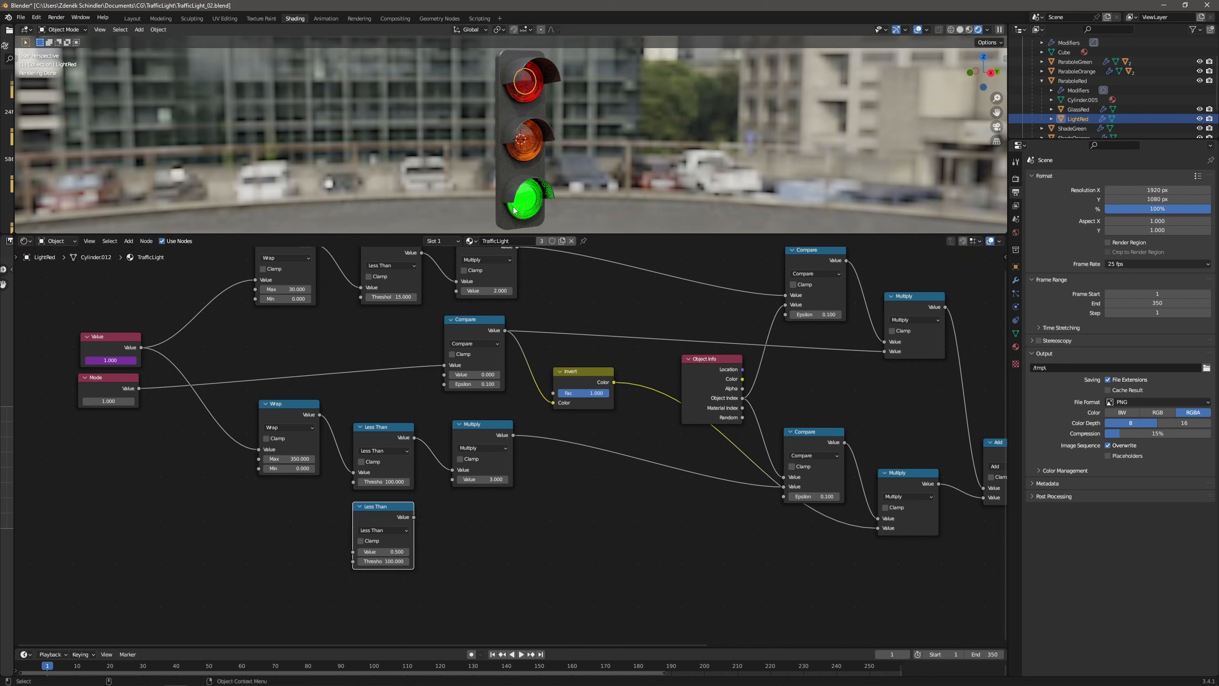
click(398, 530)
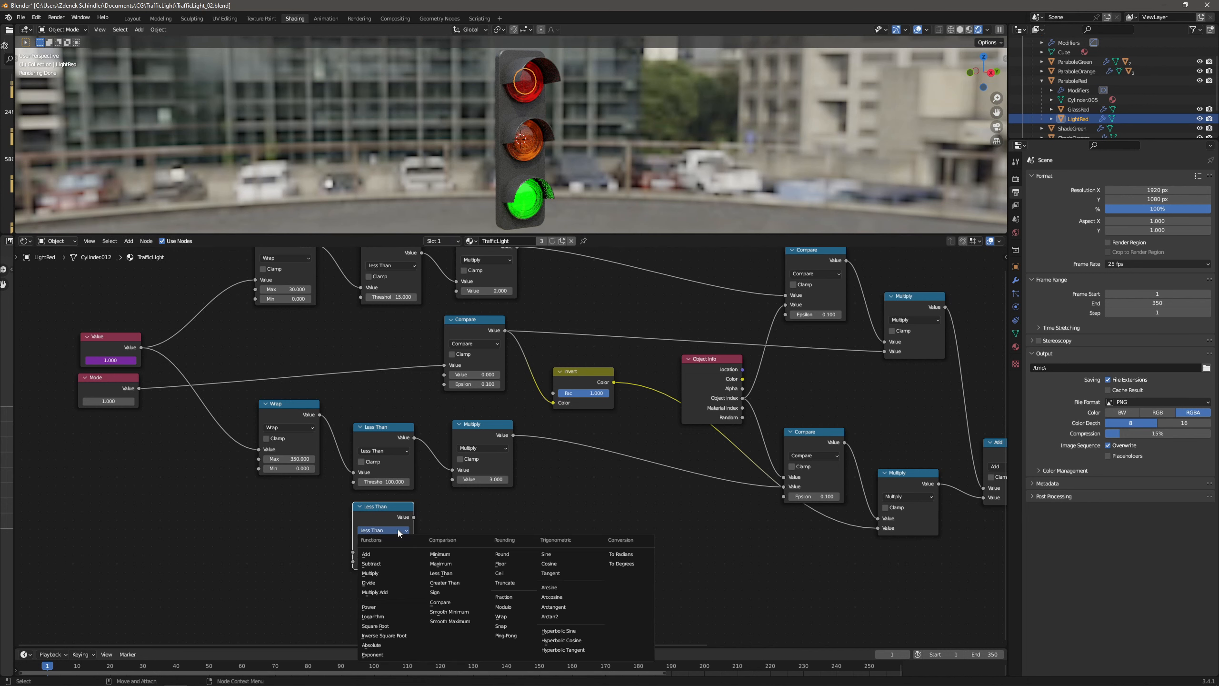
click(459, 583)
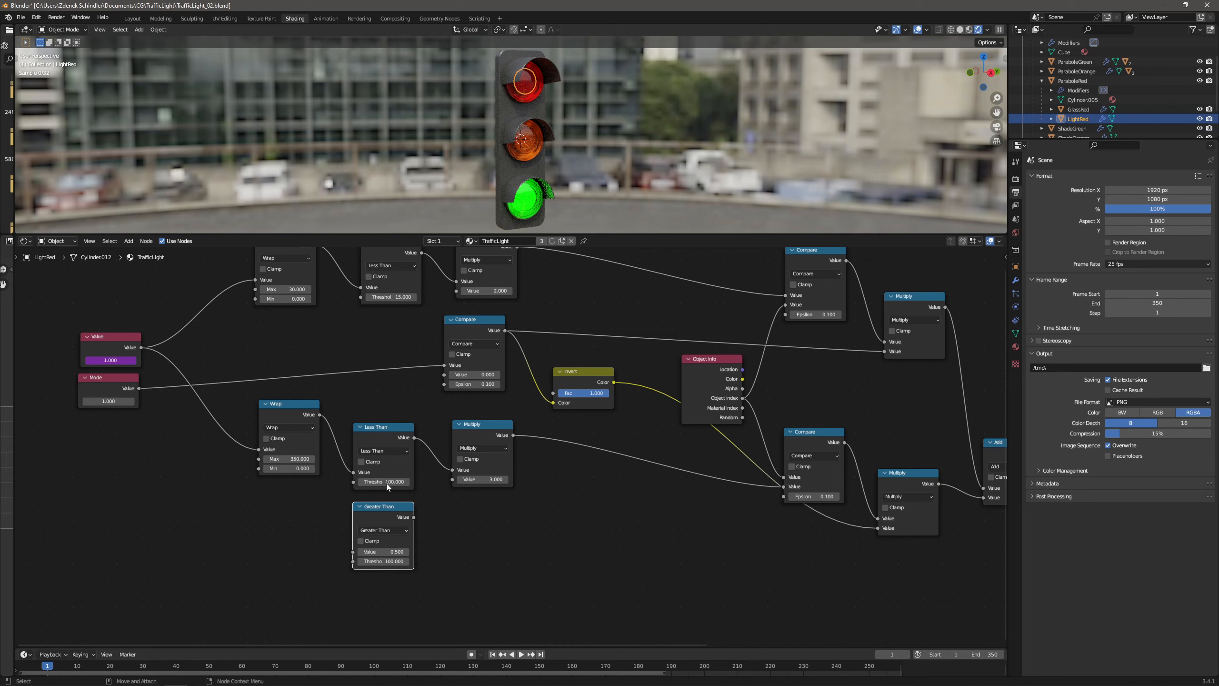
Connect the second Wrap node to the Greater Than value and set its threshold to 99.
drag(320, 415, 353, 551)
click(383, 561)
key(Return)
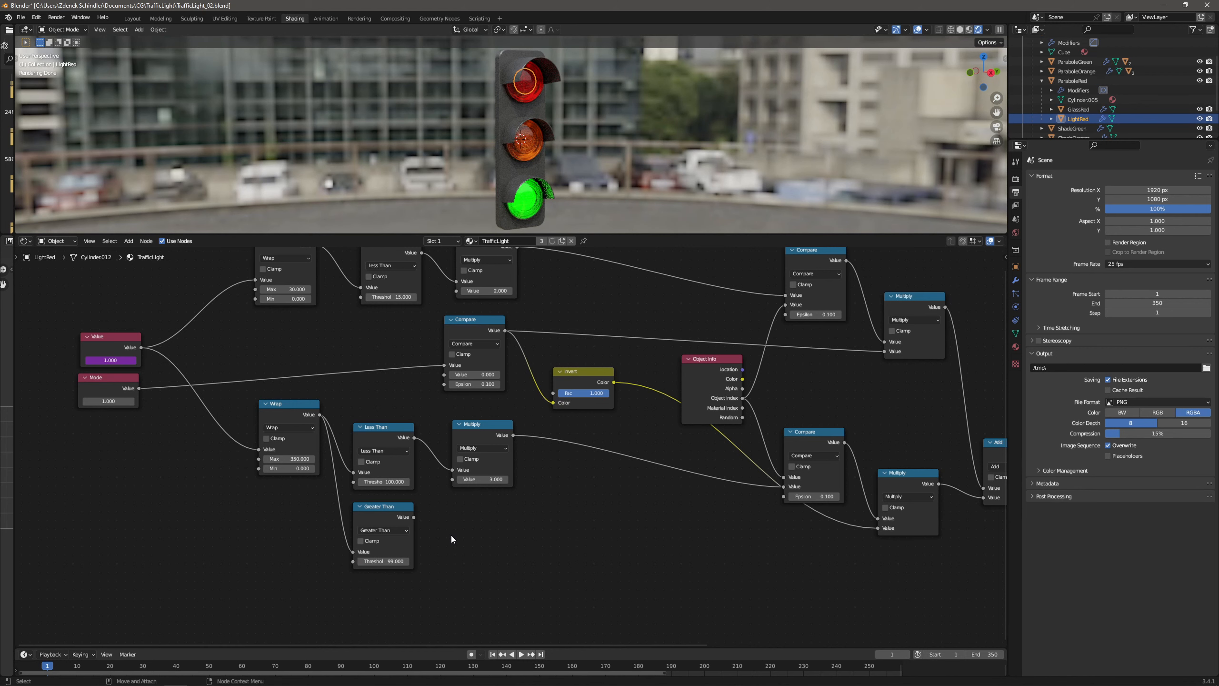
Duplicate the lower chain's Multiply node and place the copy beside the Greater Than node.
scroll(448, 531, down, 1)
click(483, 427)
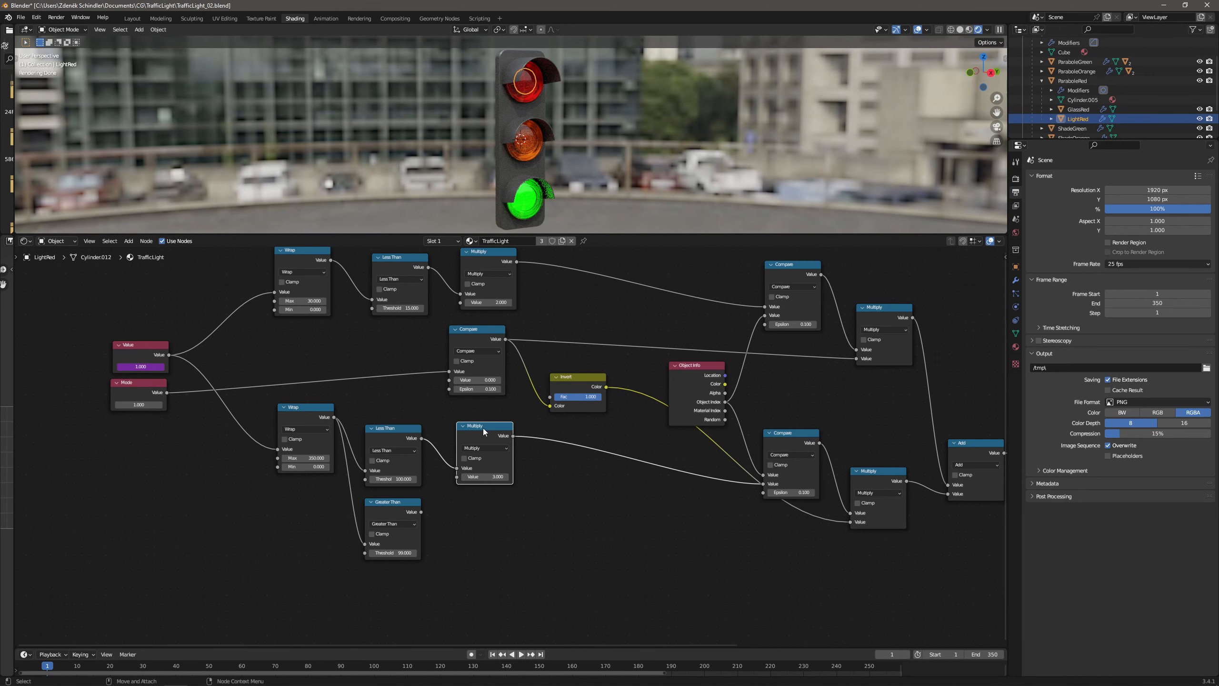
key(shift+d)
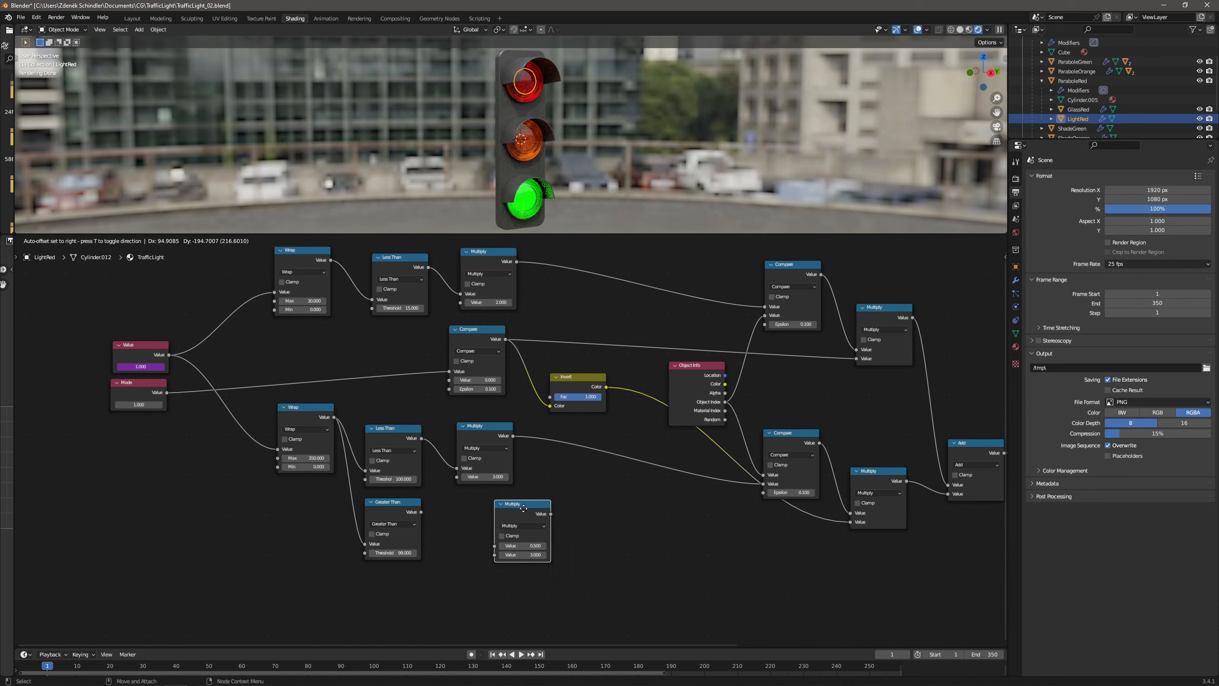
click(528, 508)
Duplicate the Greater Than node below itself and change the copy's operation to Less Than.
middle_drag(384, 508, 434, 452)
click(435, 450)
key(shift+d)
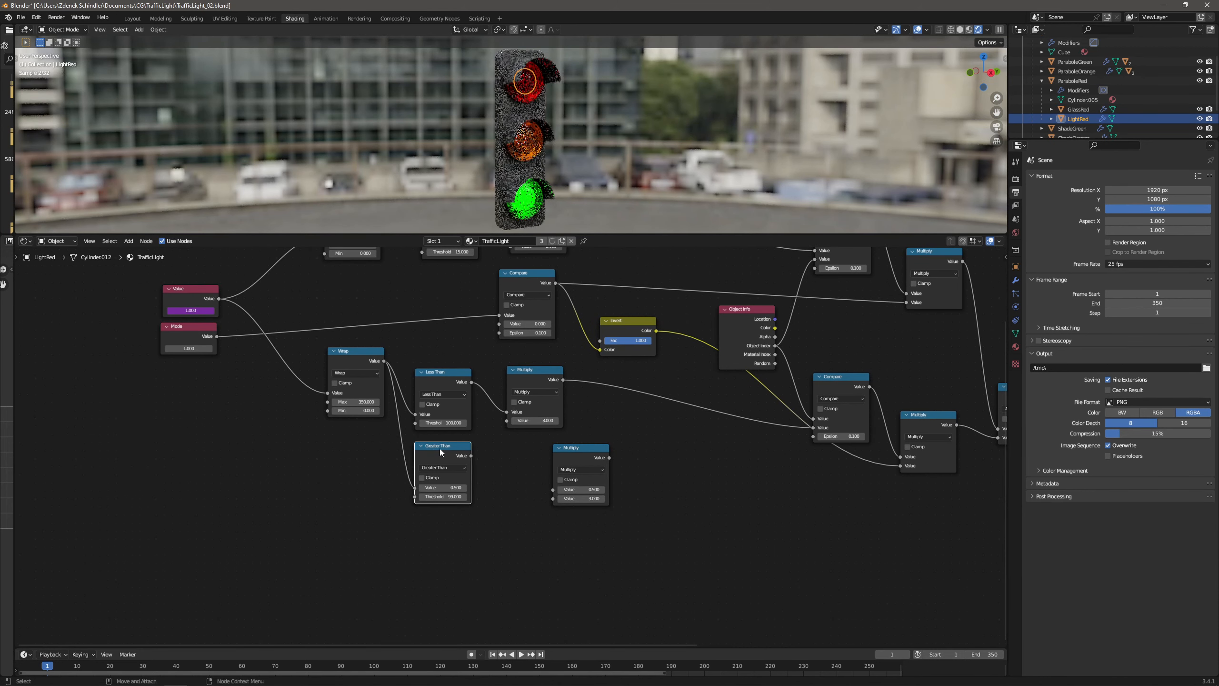
click(438, 521)
scroll(446, 553, up, 2)
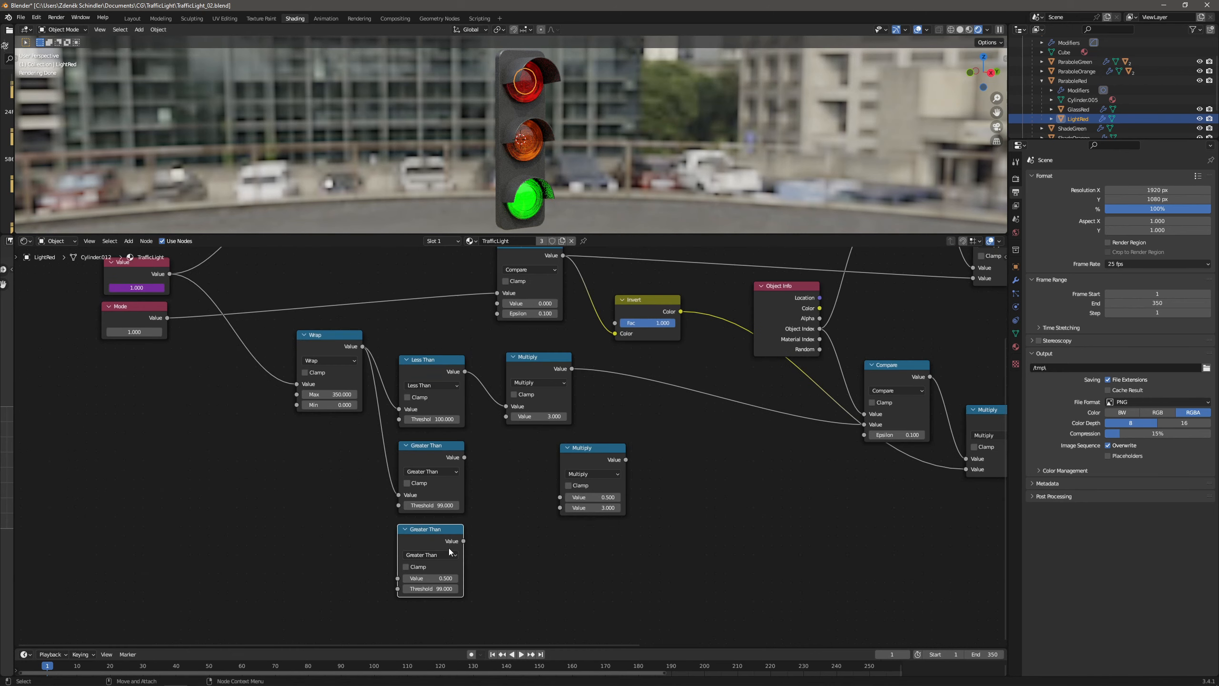
click(441, 554)
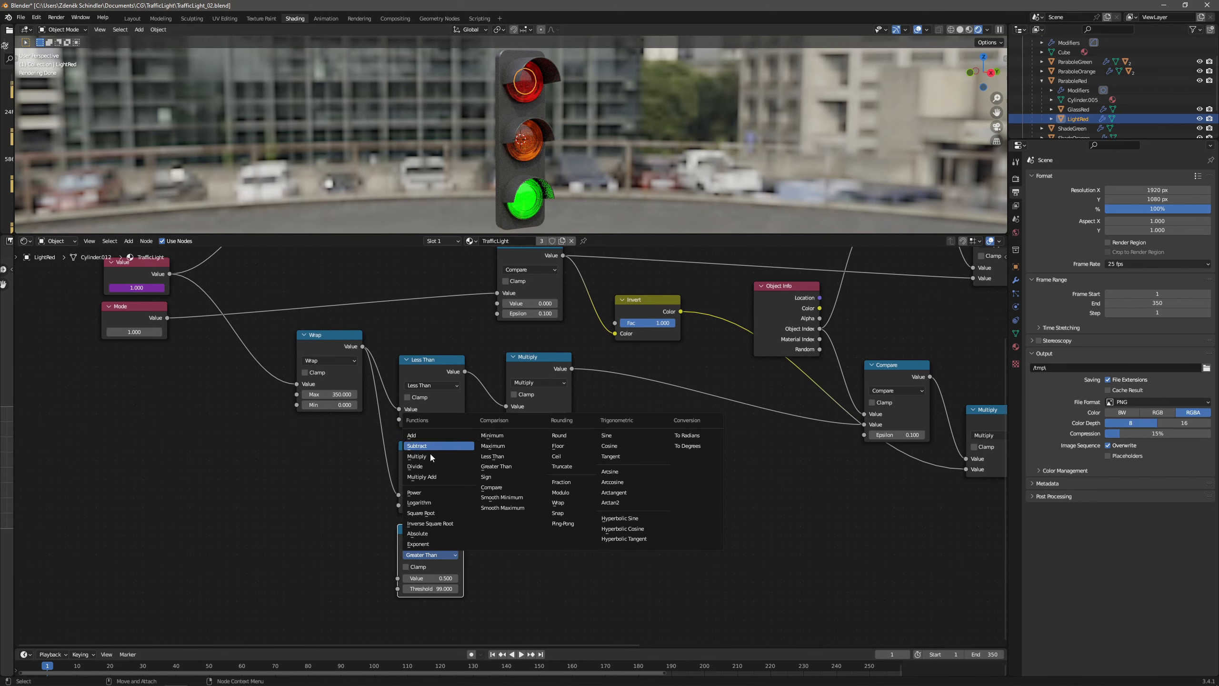
click(510, 456)
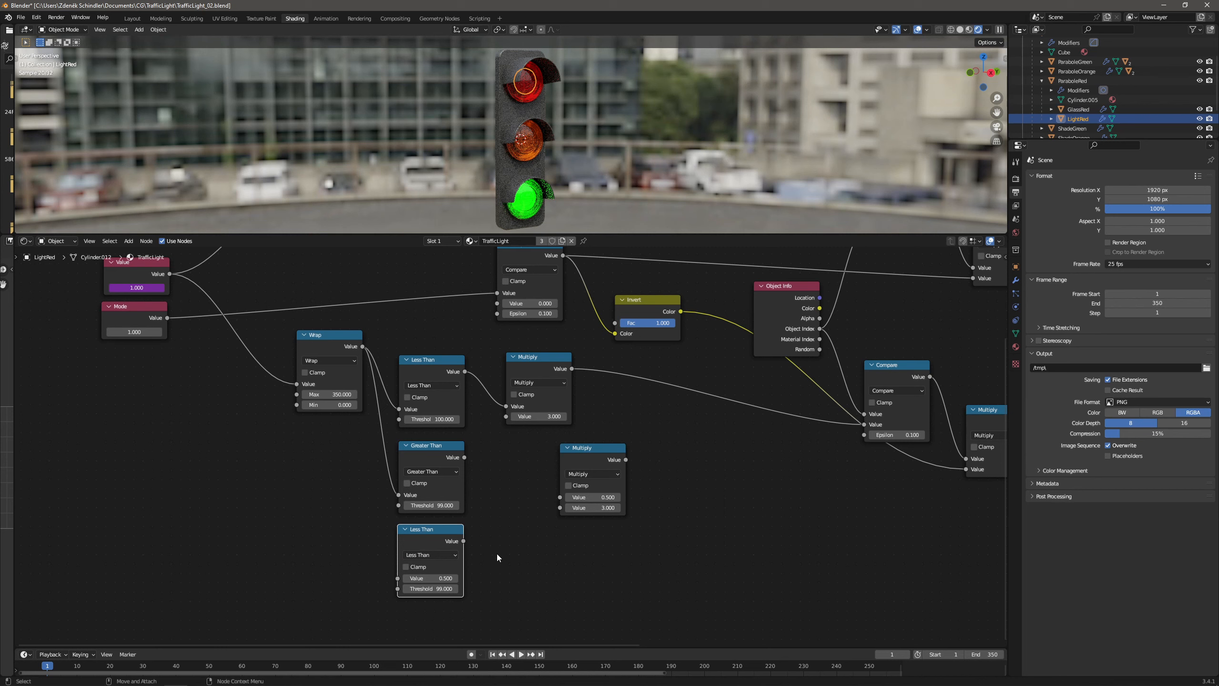
Set the new Less Than node's threshold to 175 and connect the second Wrap node to its value.
click(444, 588)
text(175)
key(Return)
drag(363, 346, 398, 581)
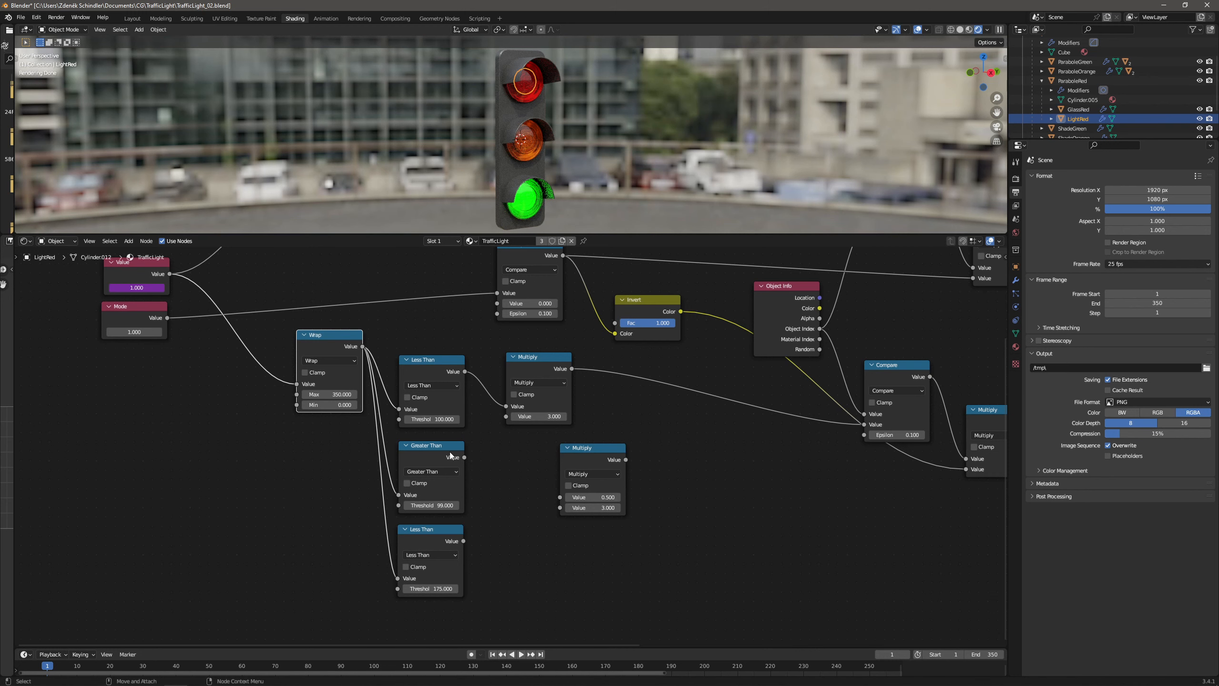
Move the unconnected Multiply node closer and feed it with the Greater Than and new Less Than outputs.
drag(591, 455, 525, 480)
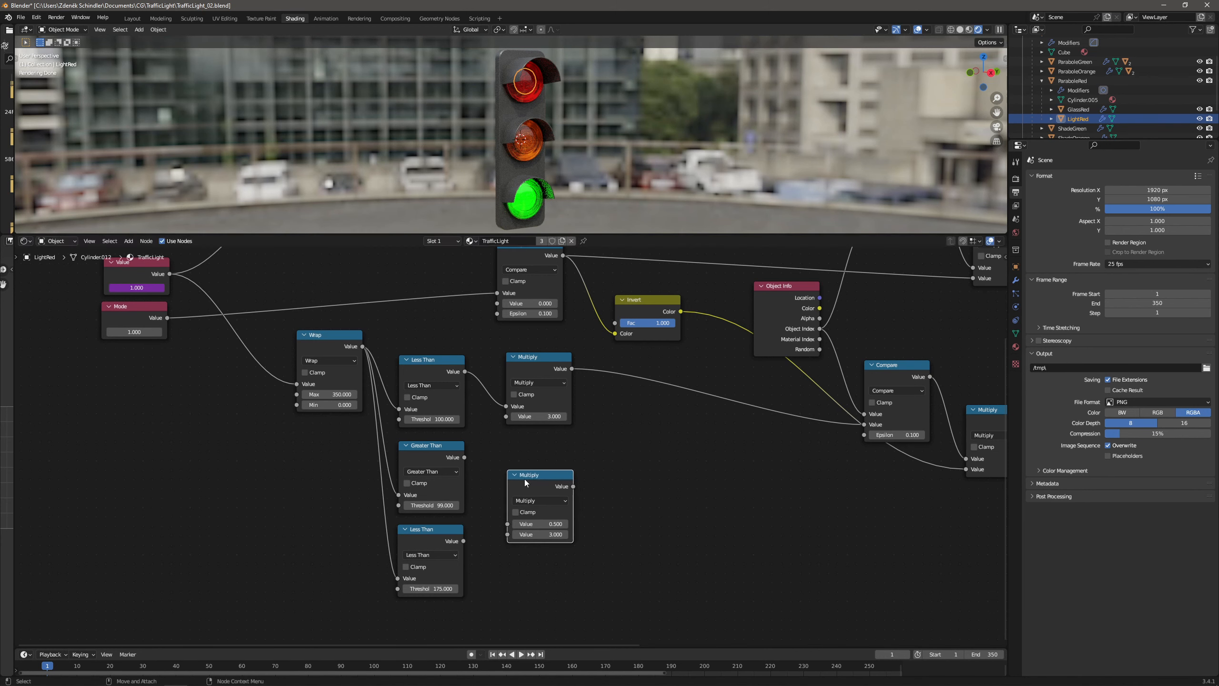
drag(464, 457, 507, 534)
drag(543, 476, 537, 461)
Duplicate that Multiply node, connect the original's output to the copy and set the copy's second value to 2.
key(shift+d)
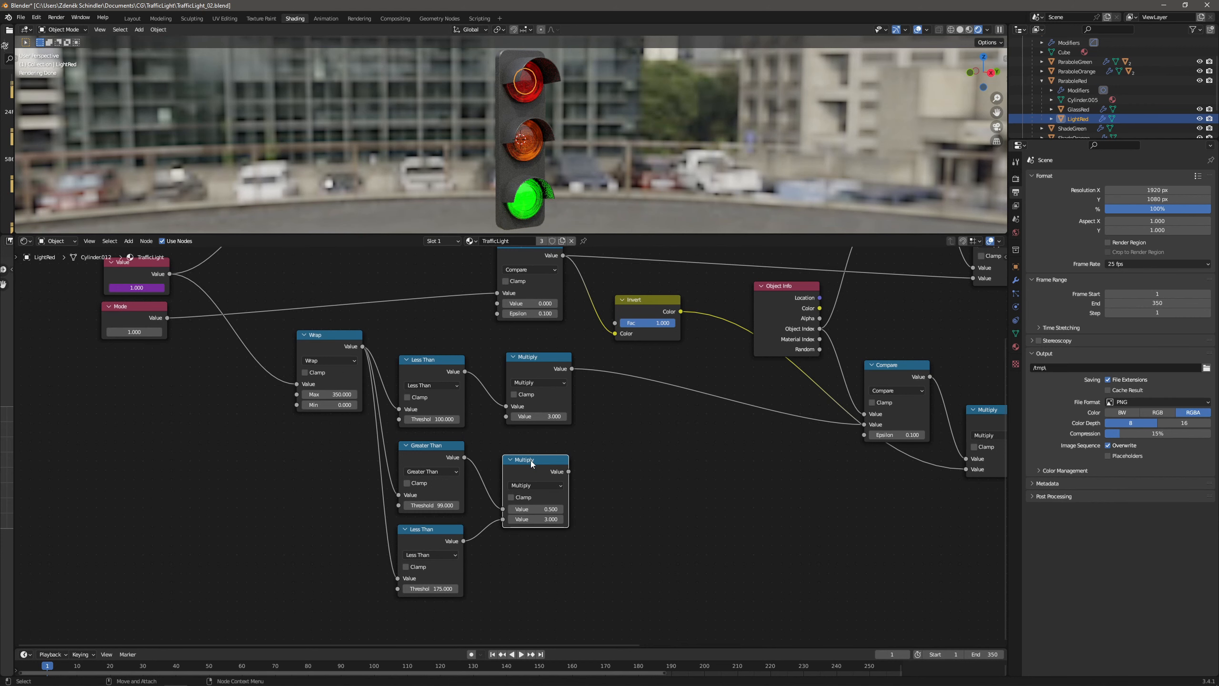
click(631, 486)
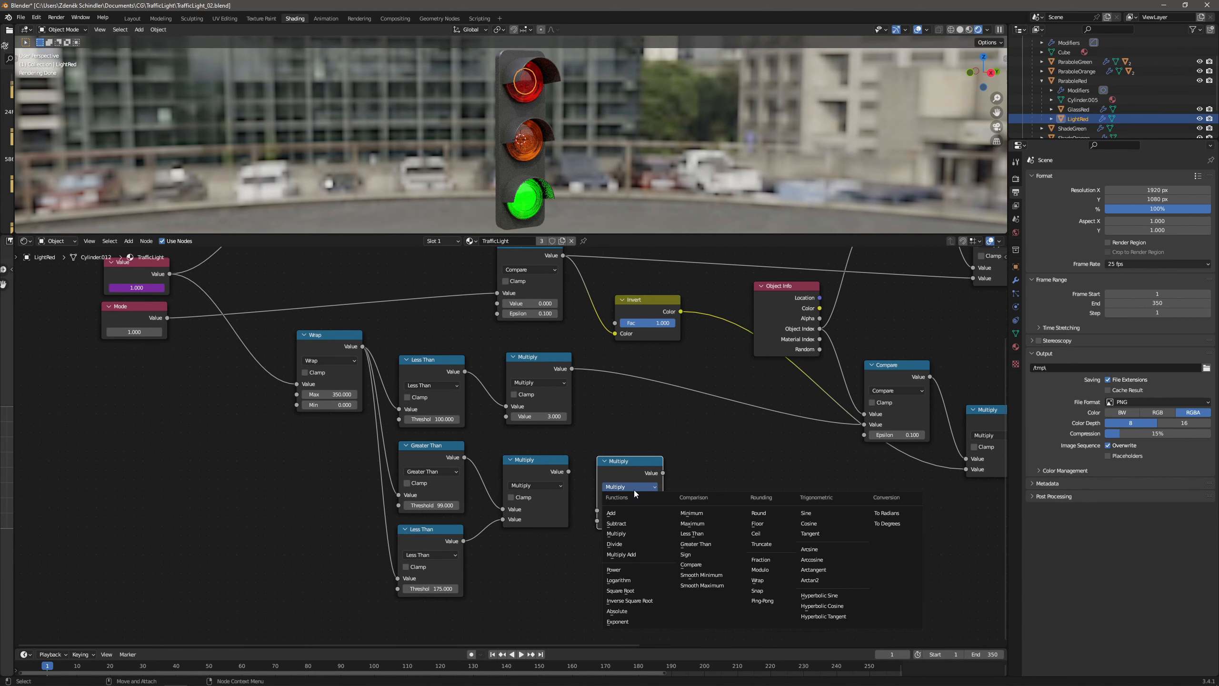
drag(568, 472, 597, 510)
click(650, 521)
text(2)
key(Return)
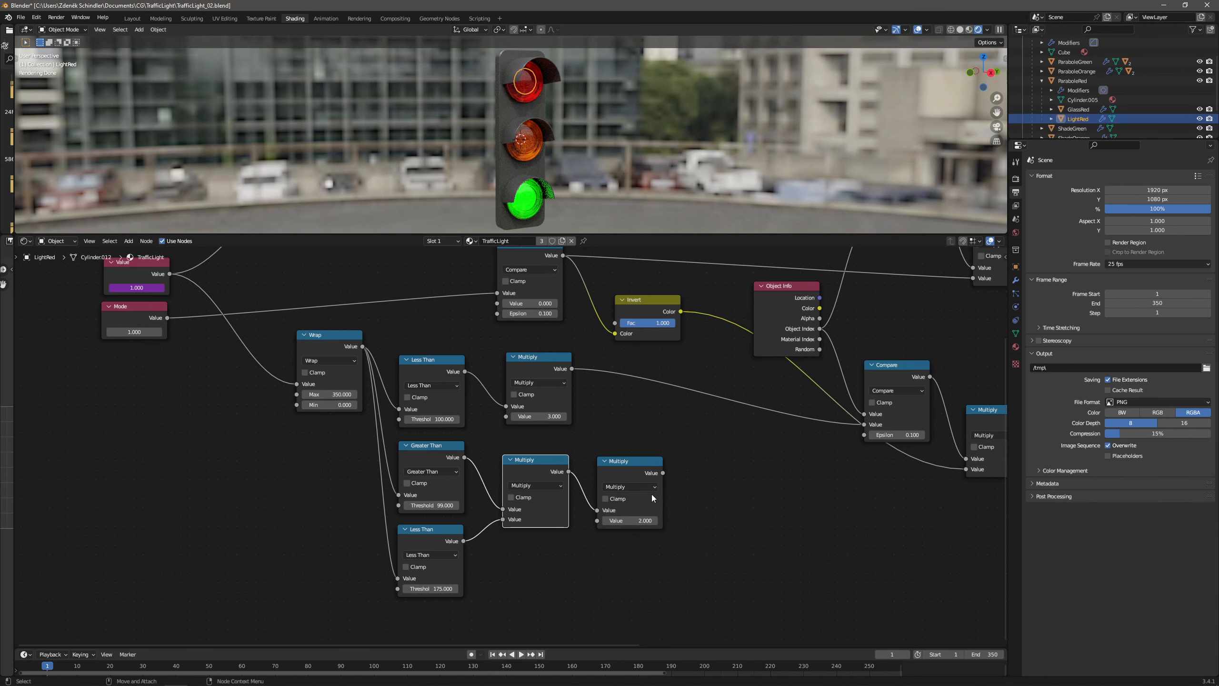
Duplicate the lower Compare node below itself and feed the copy with Object Index and the Multiply node set to 2.
scroll(651, 494, down, 2)
middle_drag(743, 434, 486, 388)
scroll(501, 375, down, 1)
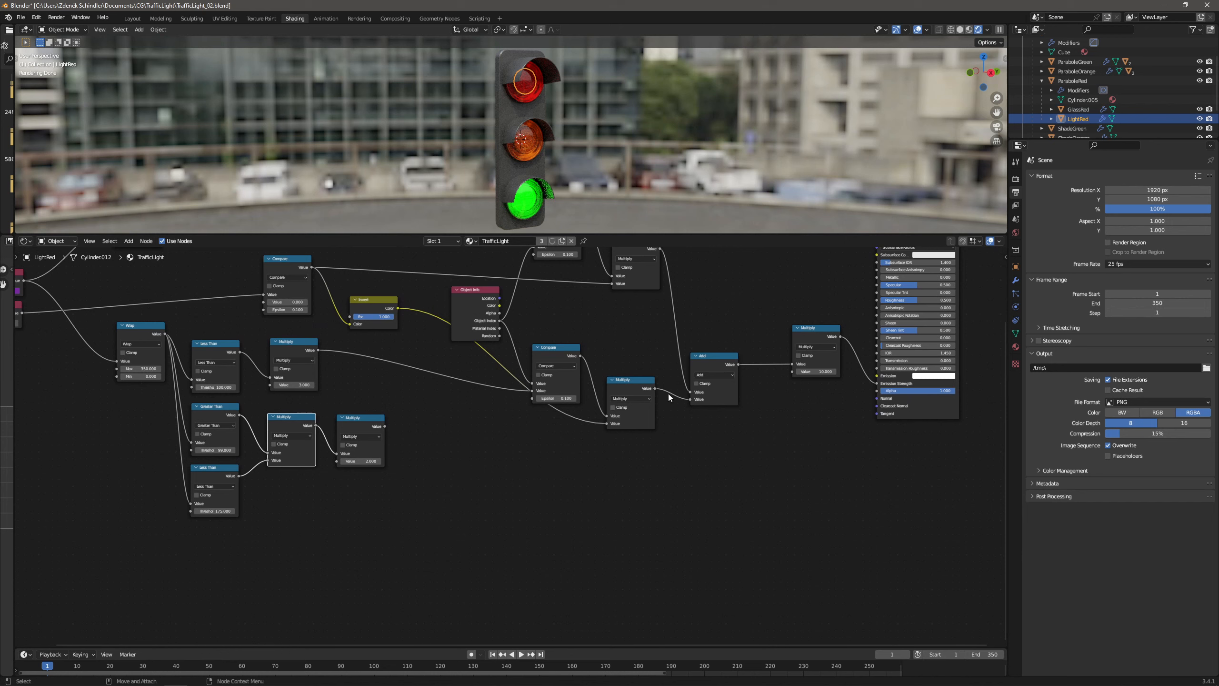
drag(635, 383, 633, 372)
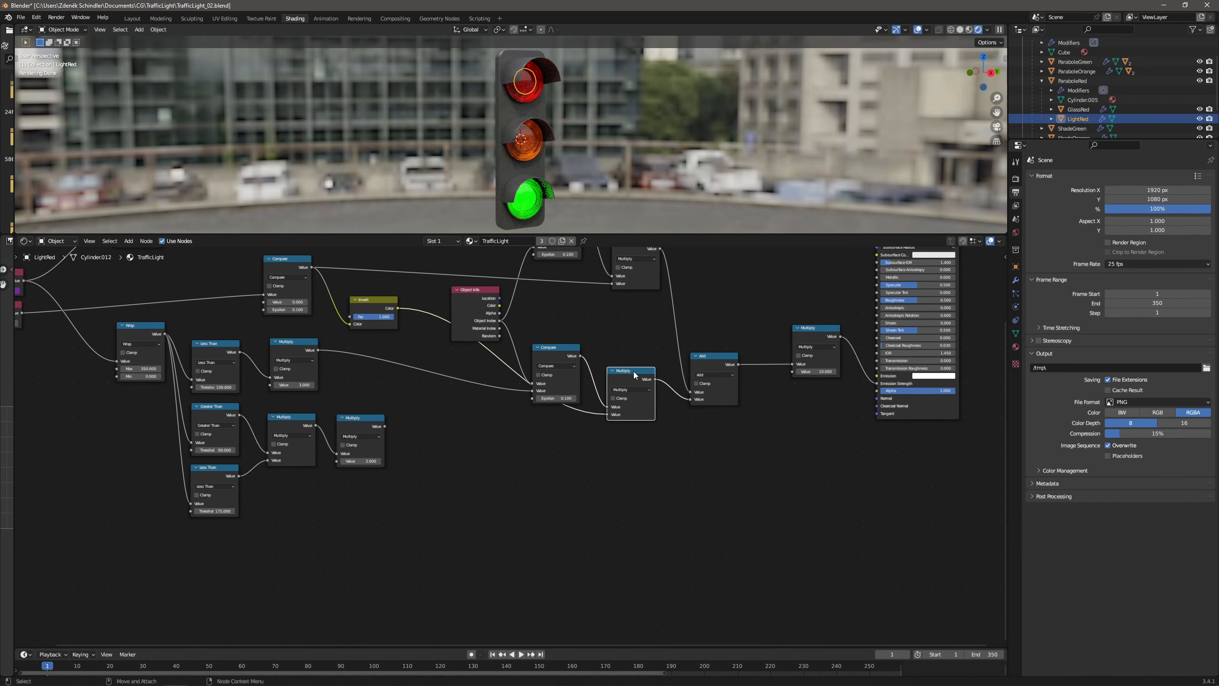
drag(563, 353, 557, 328)
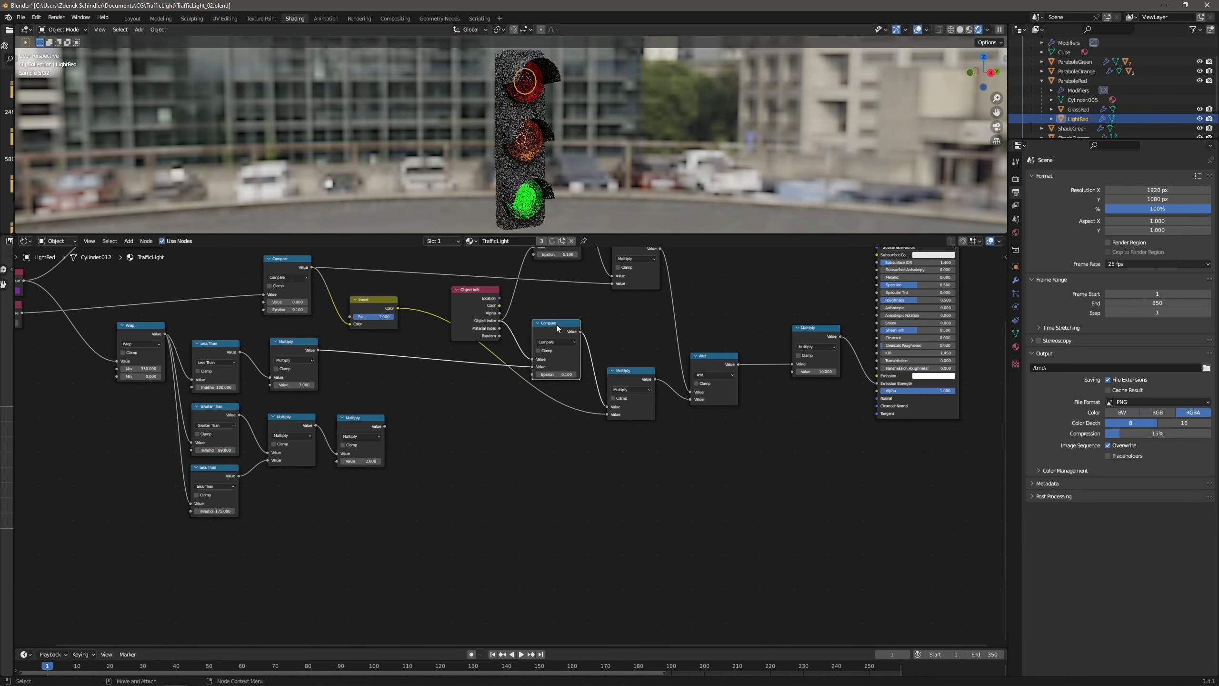
key(shift+d)
click(559, 431)
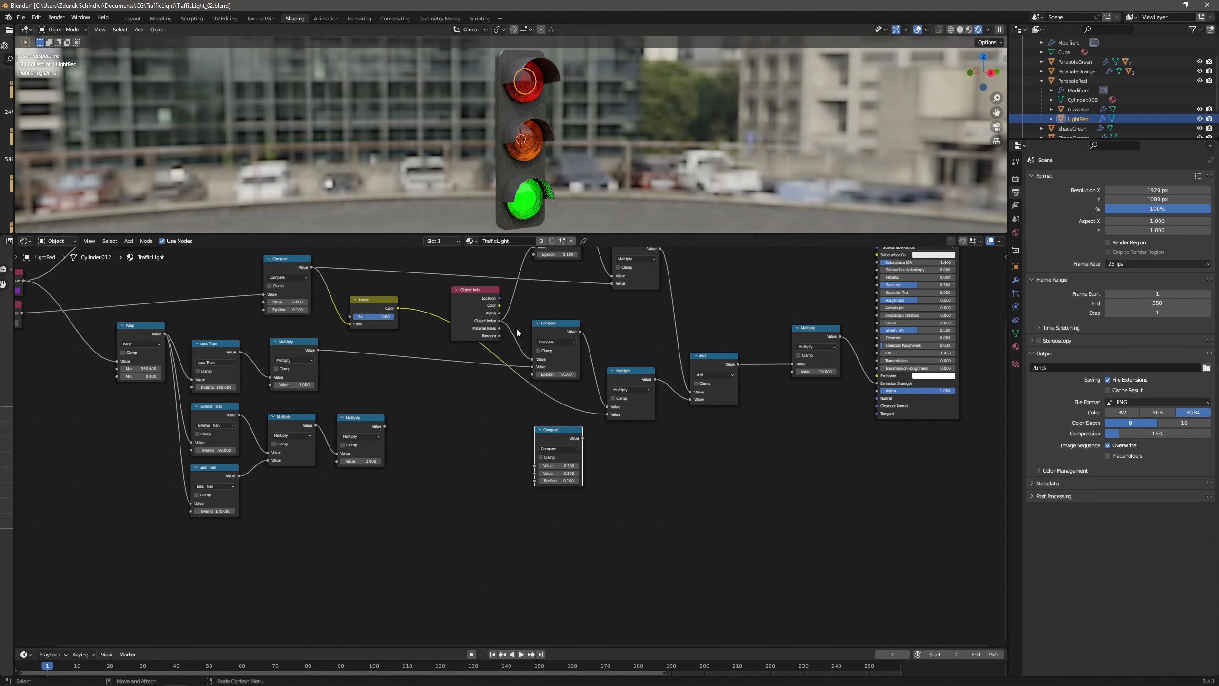
drag(499, 321, 535, 465)
drag(384, 426, 538, 474)
Rearrange the lower Compare, Multiply and Add nodes to make room for another node between them.
middle_drag(636, 448, 525, 468)
scroll(544, 444, up, 2)
mouse_move(566, 396)
mouse_down()
mouse_move(575, 400)
mouse_move(570, 391)
mouse_up()
scroll(558, 395, down, 2)
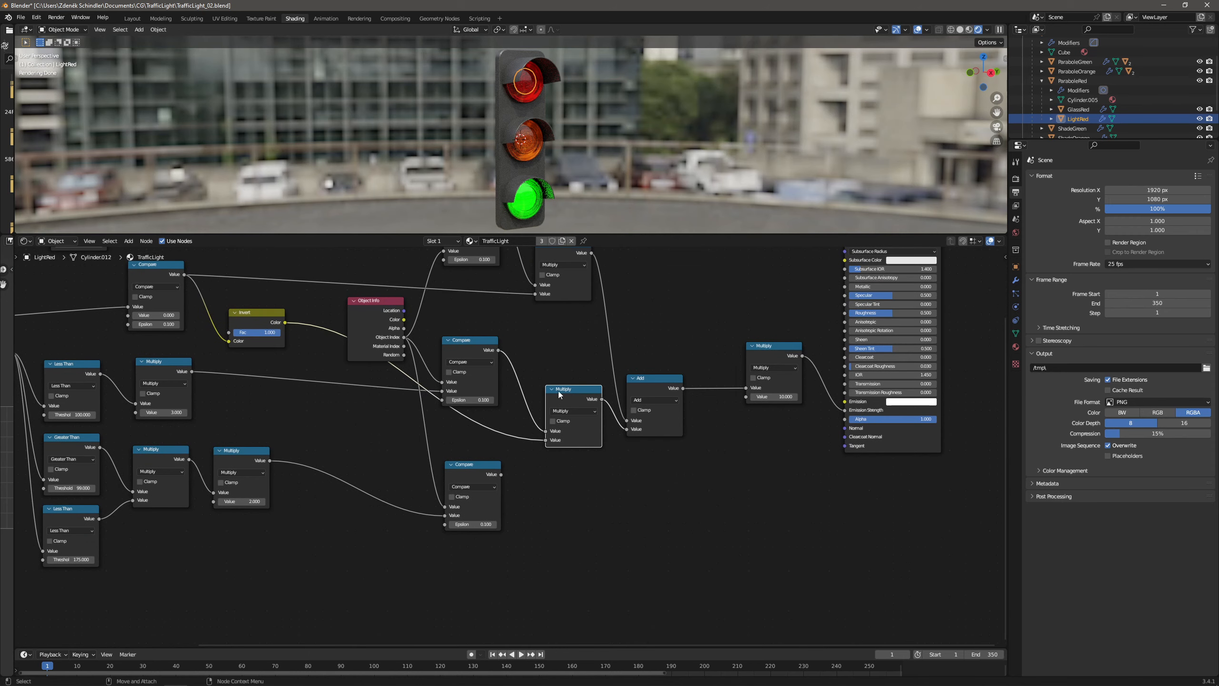
drag(637, 364, 558, 464)
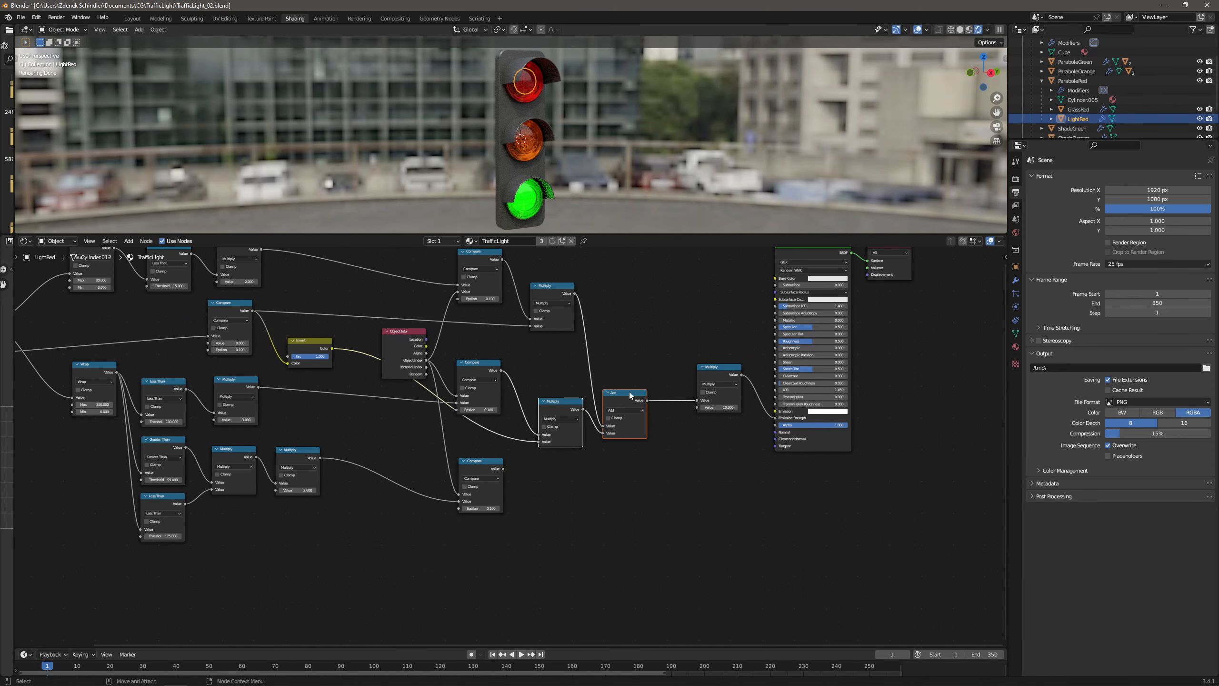
key(g)
drag(654, 355, 594, 389)
click(602, 427)
drag(484, 464, 470, 464)
drag(482, 367, 473, 369)
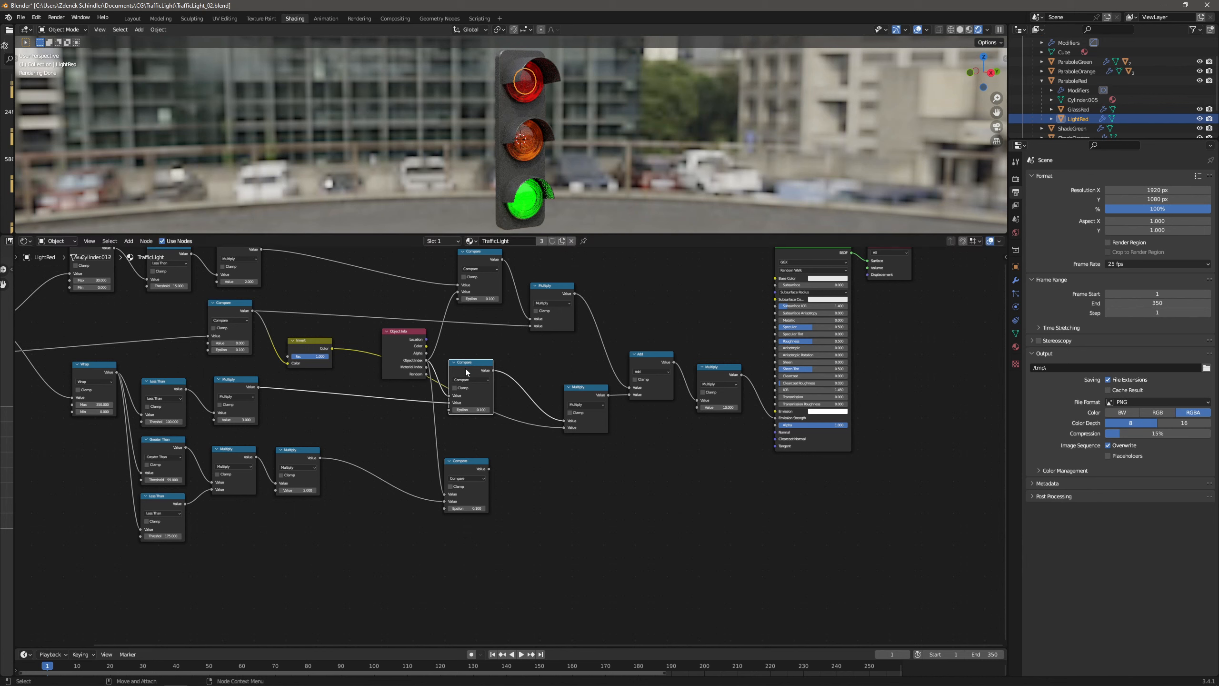
drag(468, 464, 477, 465)
Duplicate the Add node beside the lowest Compare node and feed the copy with the two lower Compare outputs.
click(647, 354)
key(shift+d)
click(534, 453)
drag(493, 372, 522, 489)
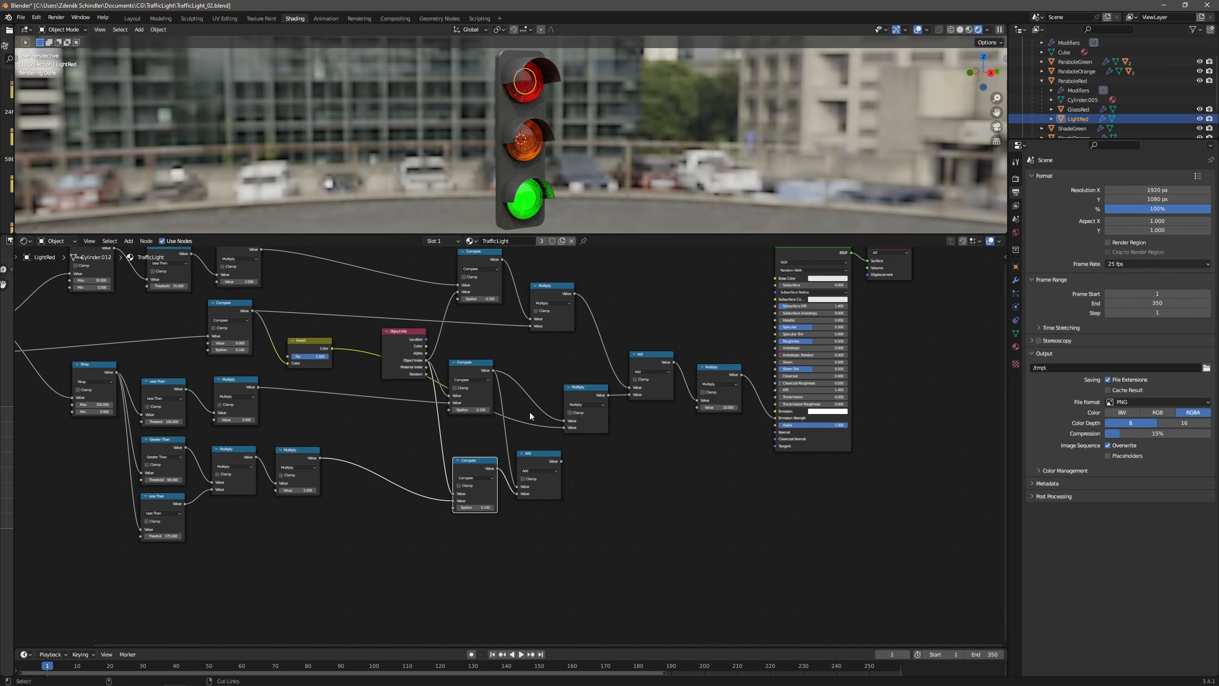
Relink the lower mode-switch Multiply node to take the Invert and new Add outputs, and scrub the timeline to check the lamps.
ctrl+right_drag(530, 411, 552, 381)
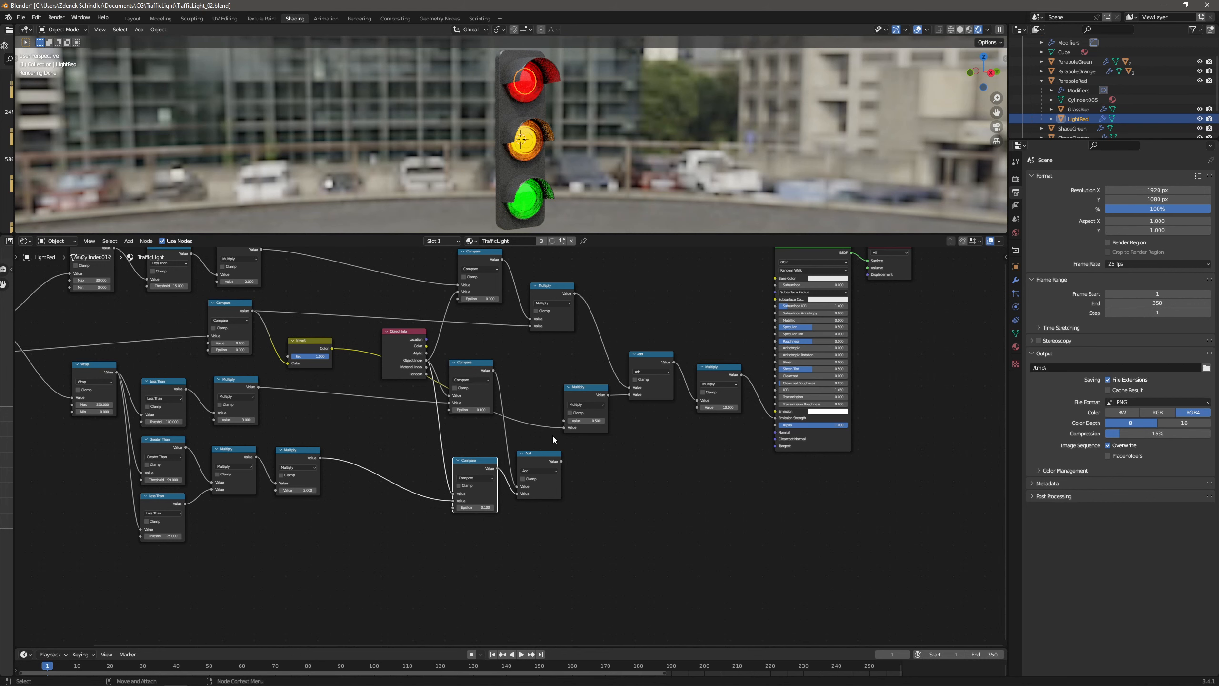
drag(332, 349, 560, 420)
ctrl+right_drag(537, 423, 584, 461)
drag(562, 459, 591, 397)
drag(52, 669, 467, 670)
drag(605, 675, 244, 676)
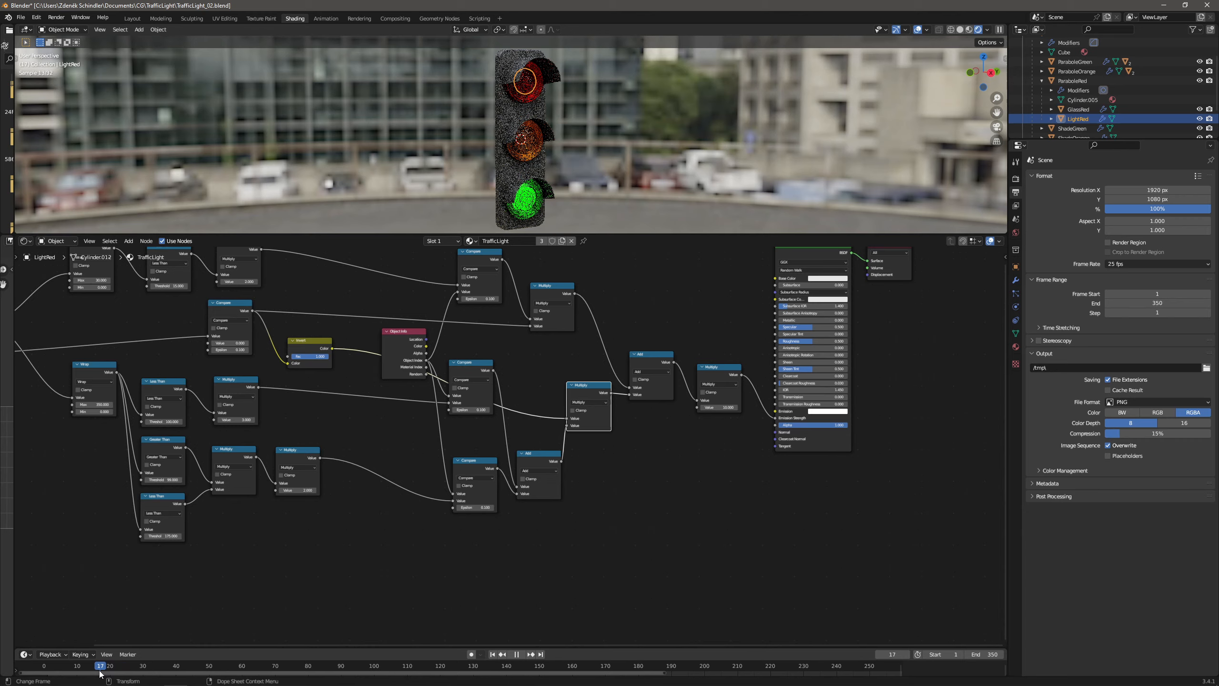
Duplicate the Greater Than node below the lowest Less Than node and connect the second Wrap node to the copy's value.
middle_drag(395, 437, 658, 382)
scroll(447, 364, up, 2)
click(427, 384)
click(414, 446)
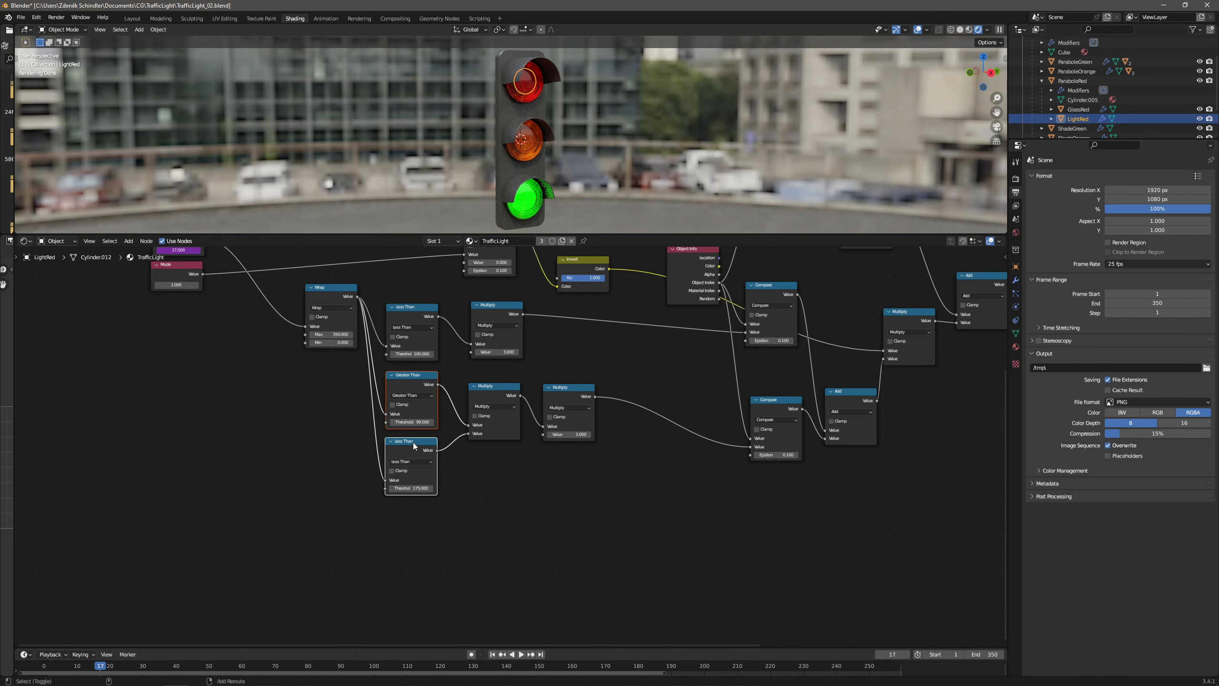
click(415, 383)
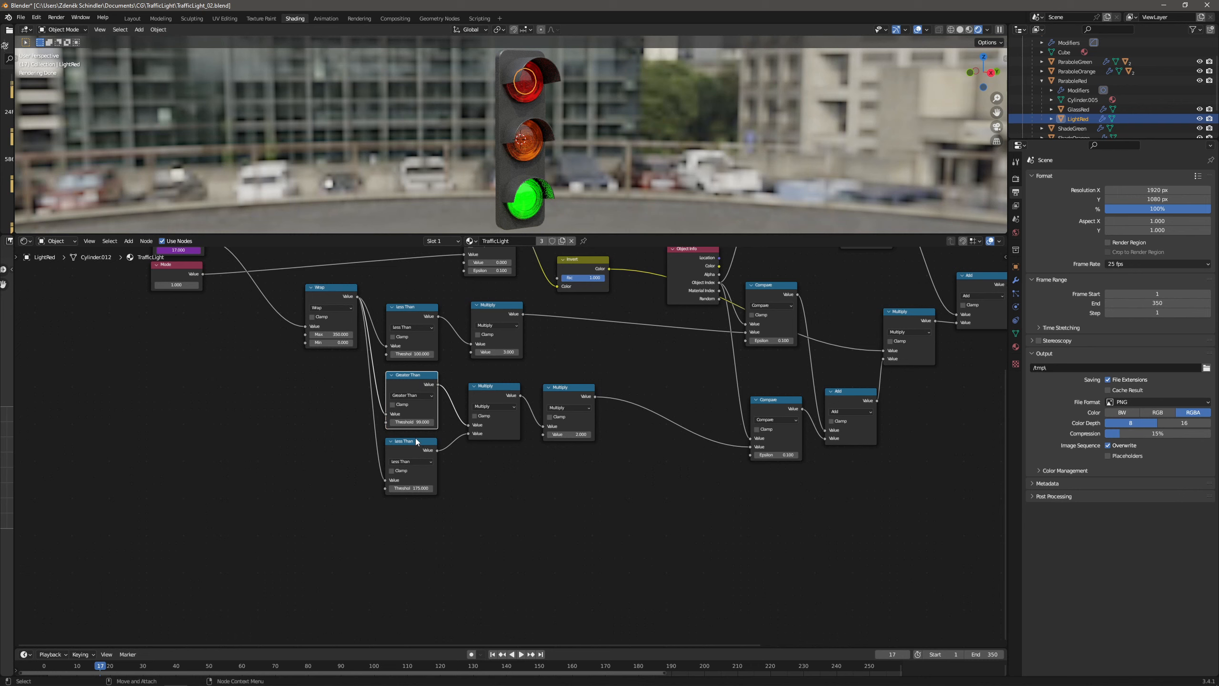
mouse_move(414, 375)
mouse_down()
mouse_move(421, 382)
mouse_move(416, 372)
mouse_up()
key(shift+d)
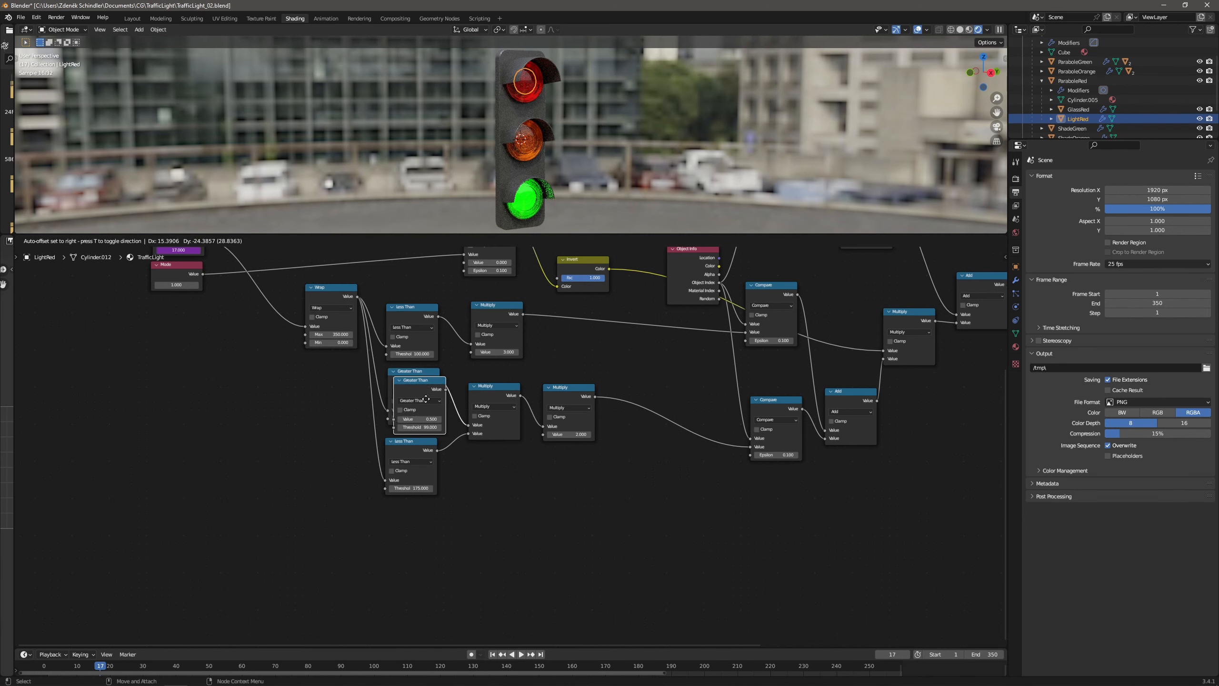
click(417, 520)
drag(358, 297, 384, 543)
Set the new Greater Than node's threshold to 175.
scroll(425, 536, up, 1)
middle_drag(467, 520, 533, 520)
scroll(492, 536, up, 1)
click(465, 569)
text(175)
key(Return)
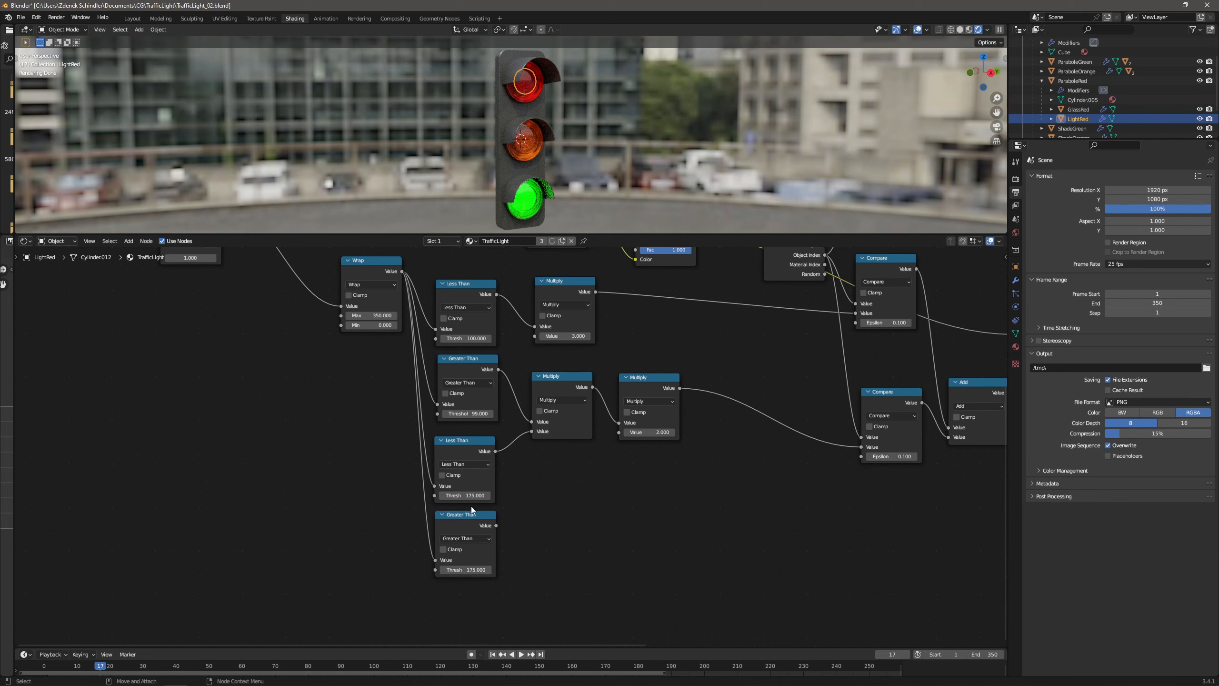
Duplicate the new Greater Than node below itself and change the copy's operation to Less Than.
drag(471, 512, 472, 517)
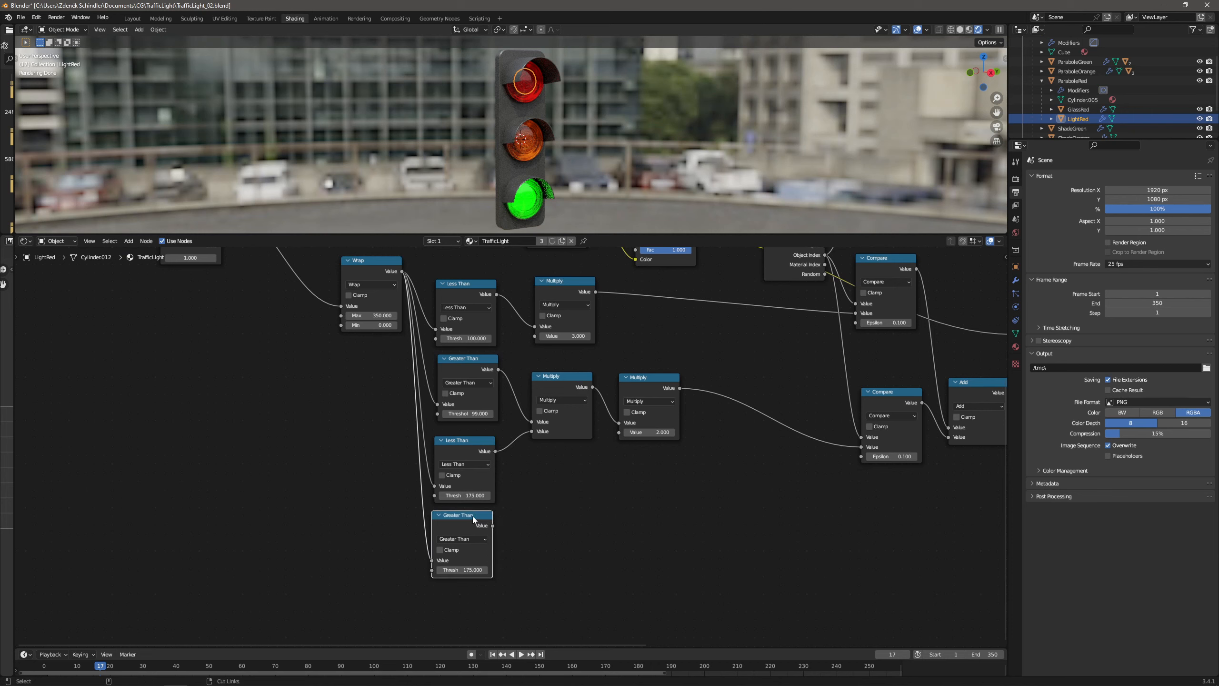
key(shift+d)
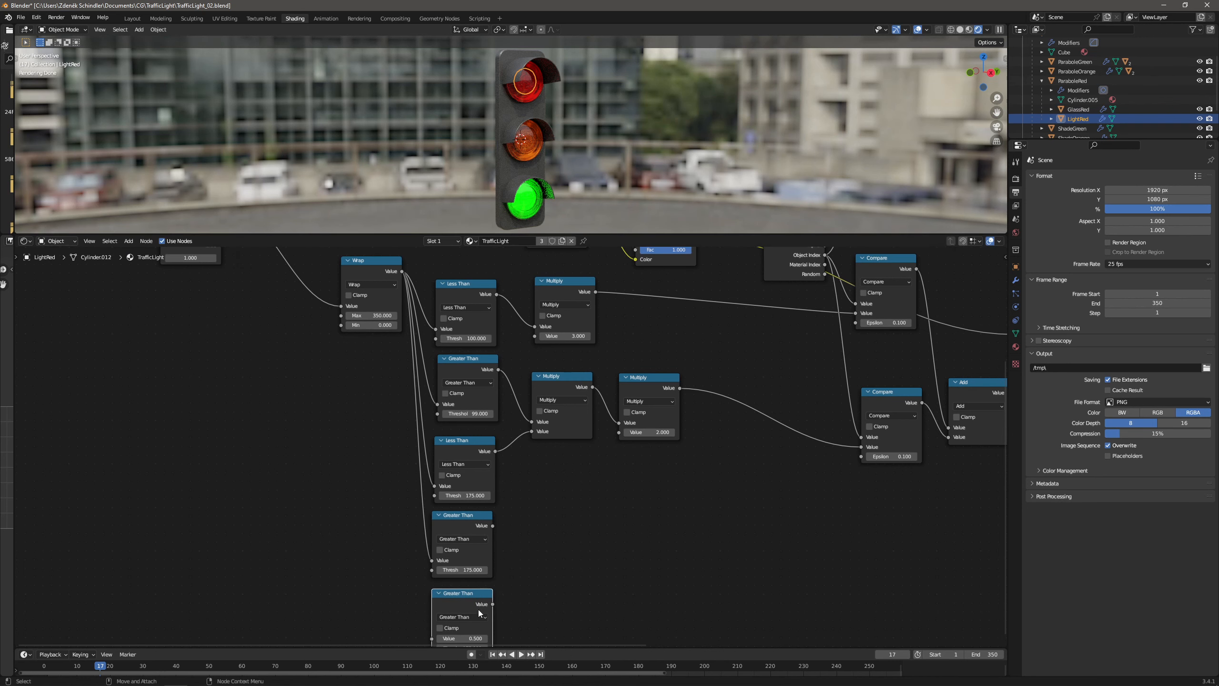
scroll(479, 610, down, 2)
middle_drag(480, 607, 505, 533)
scroll(505, 534, up, 2)
click(498, 537)
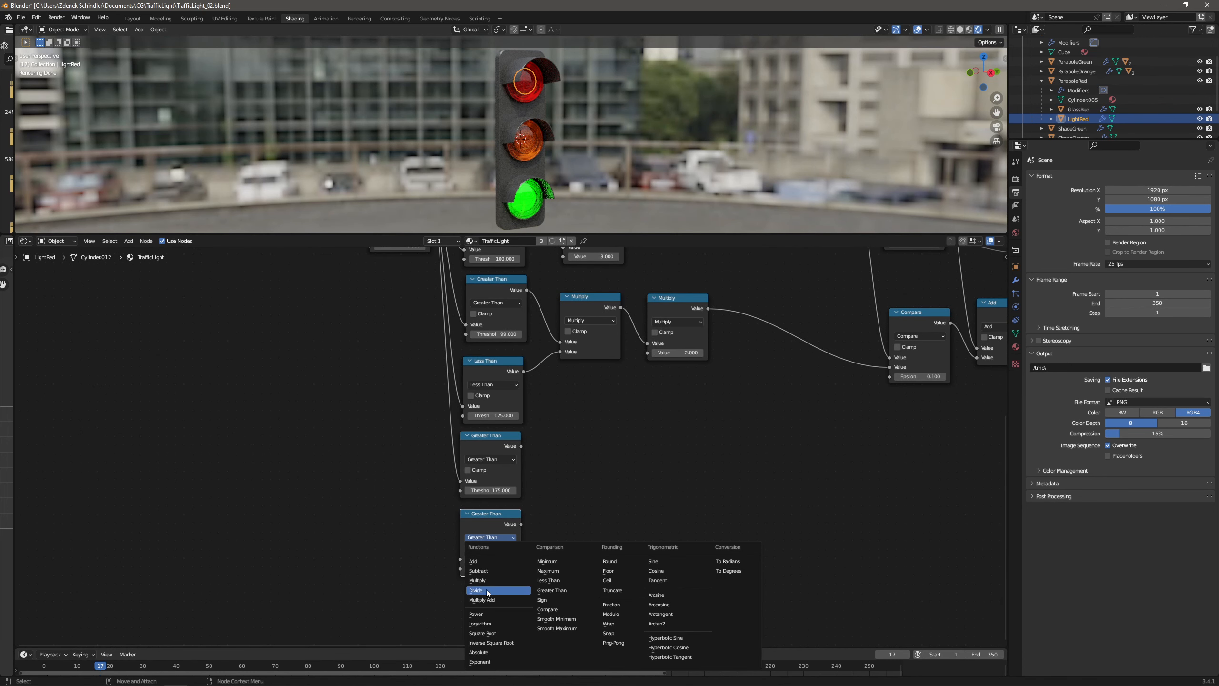
click(548, 580)
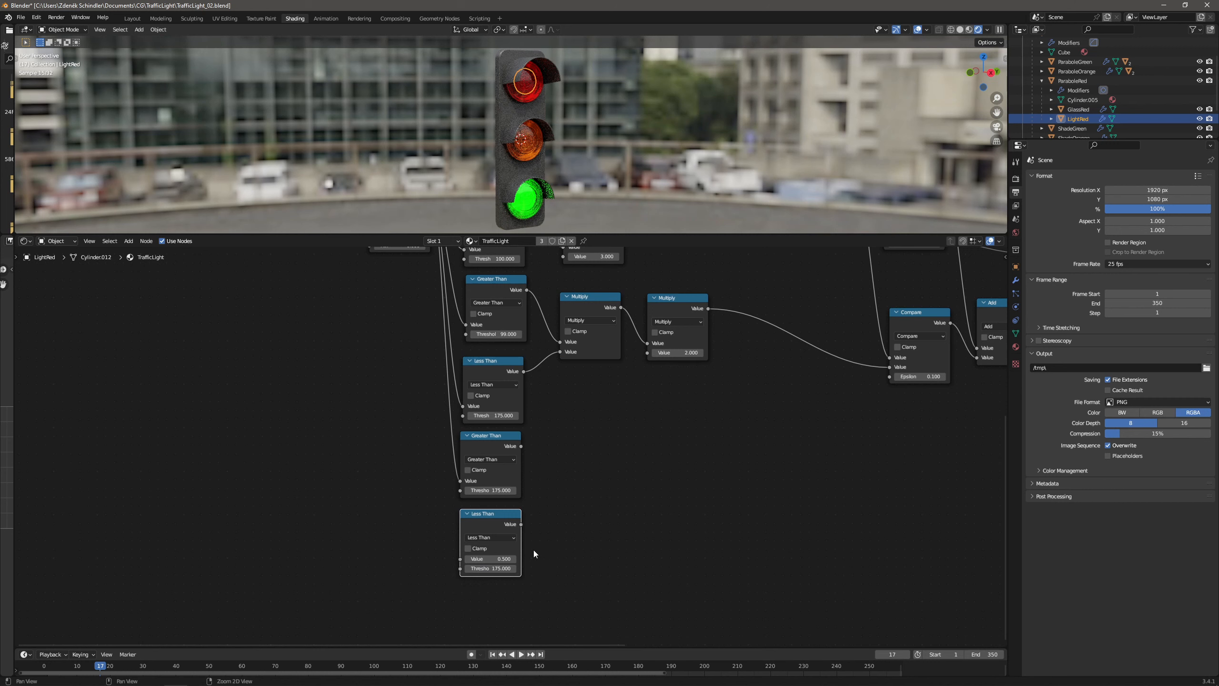
Set the new Less Than node's threshold to 250 and that of the Greater Than node above it to 174.
middle_drag(534, 553, 533, 576)
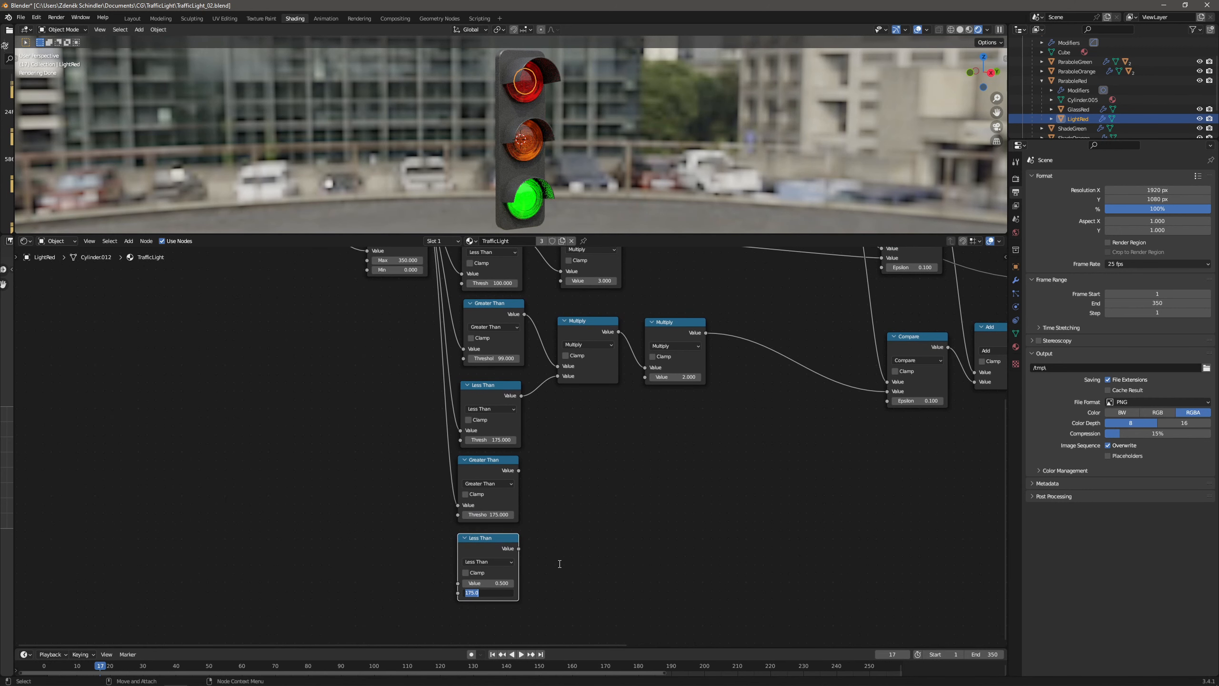
key(Return)
middle_drag(544, 466, 544, 491)
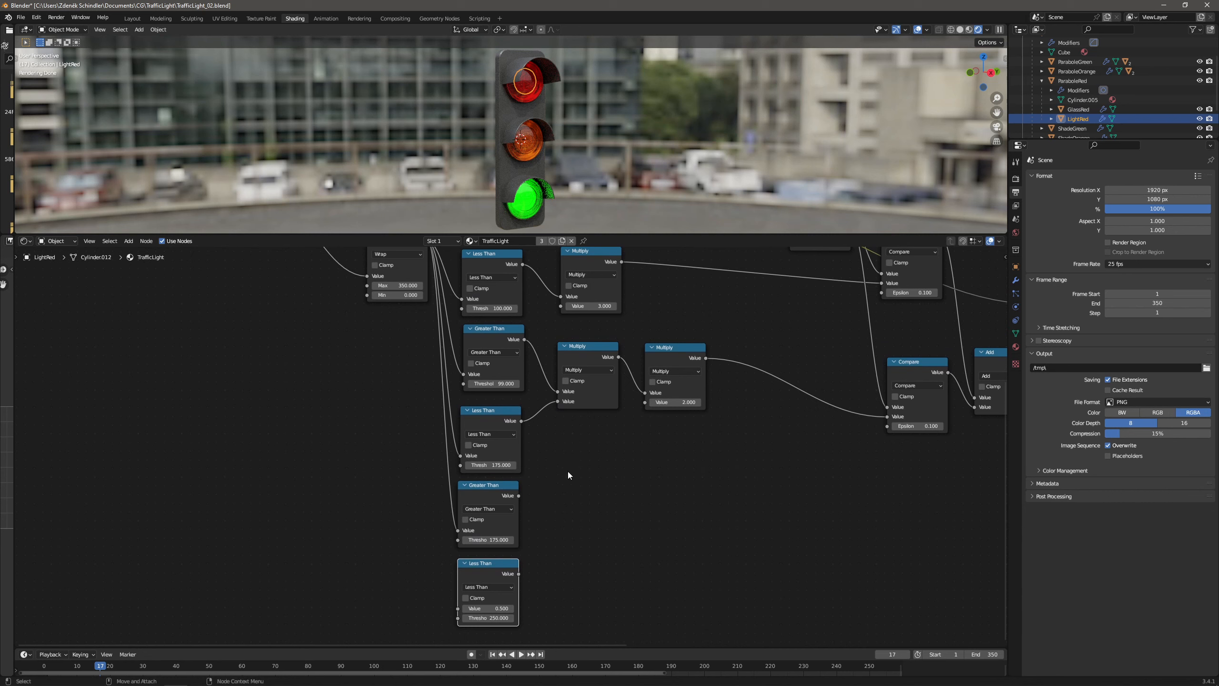
click(507, 538)
key(Return)
Duplicate the Multiply node that combines two comparisons and feed the copy with the lowest Greater Than and Less Than outputs.
click(602, 350)
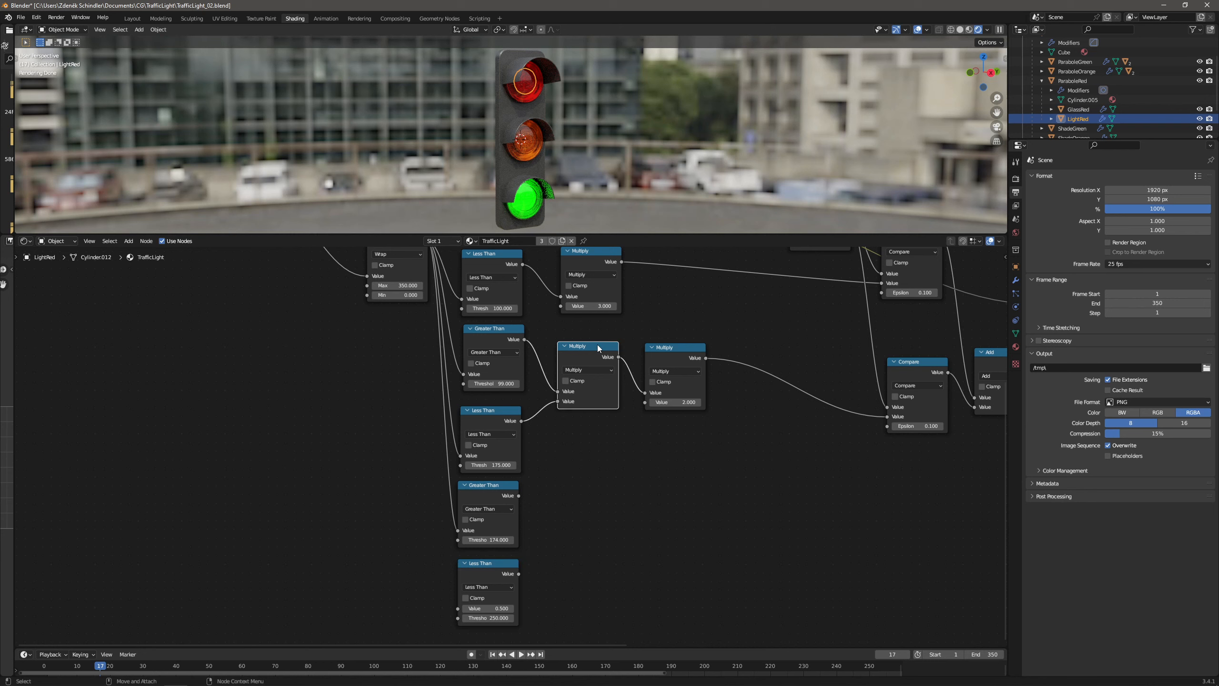
key(shift+d)
click(586, 495)
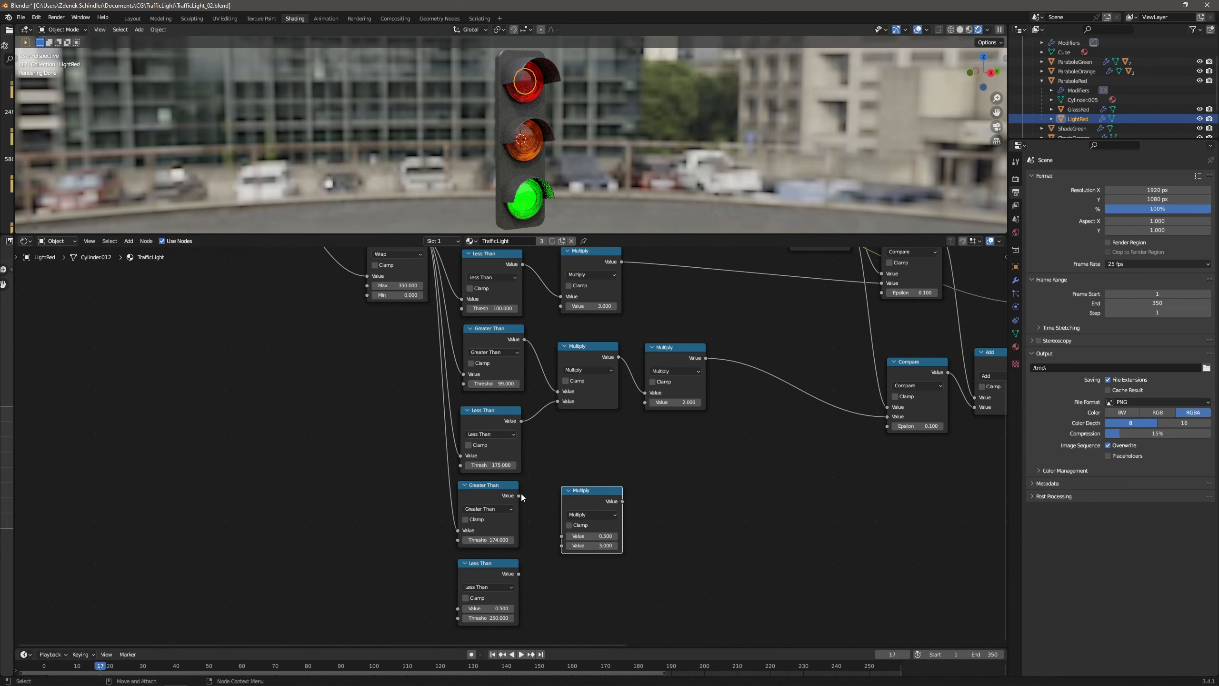
drag(519, 496, 561, 536)
drag(519, 574, 564, 550)
Duplicate the Multiply node set to 2, connect the new combining Multiply to the copy and set its second value to 3.
click(678, 351)
key(shift+d)
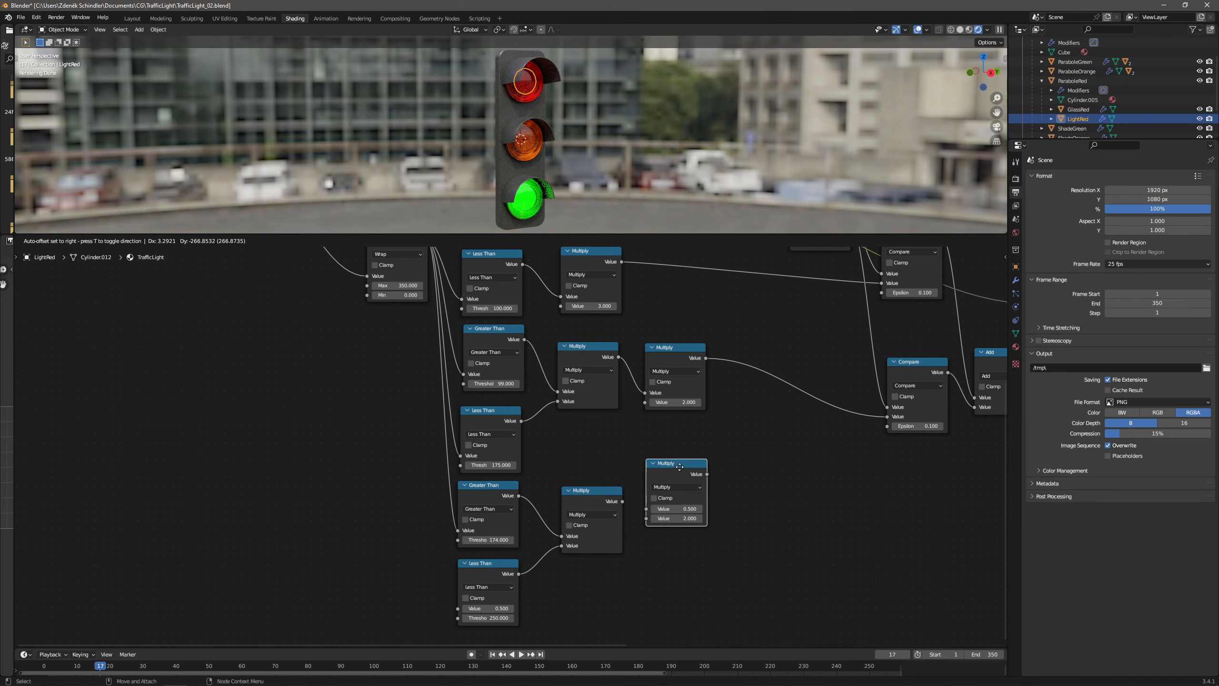
click(680, 468)
drag(622, 501, 647, 509)
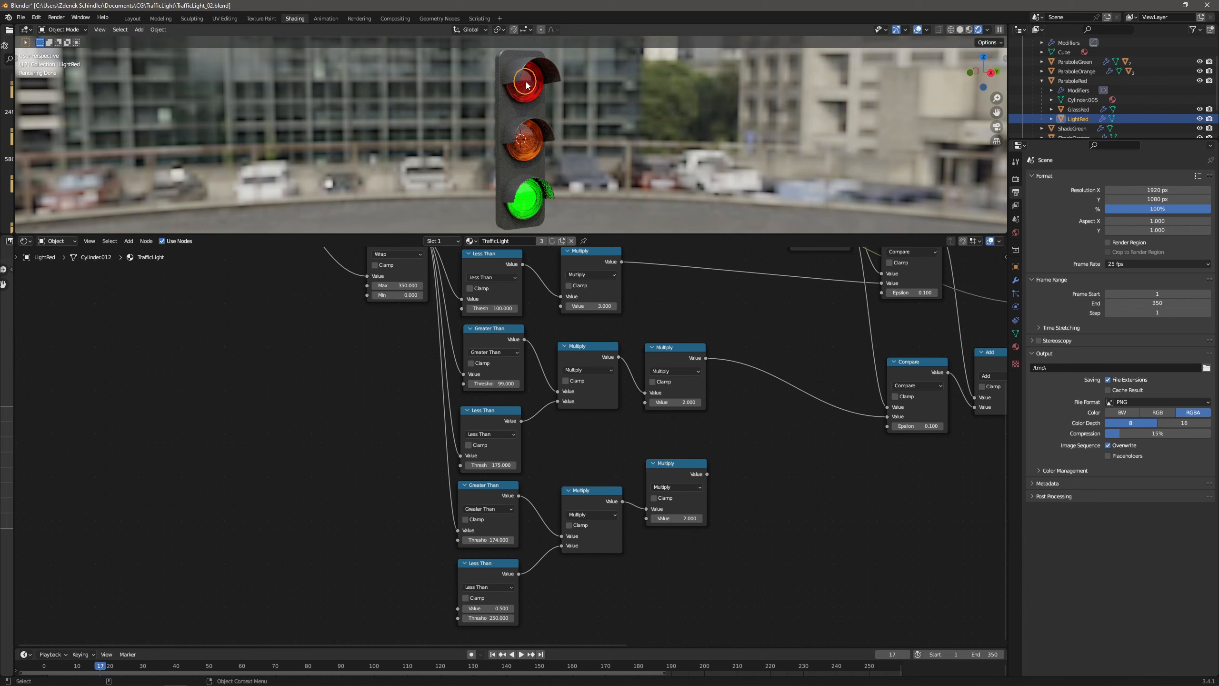
click(691, 516)
text(3)
key(Return)
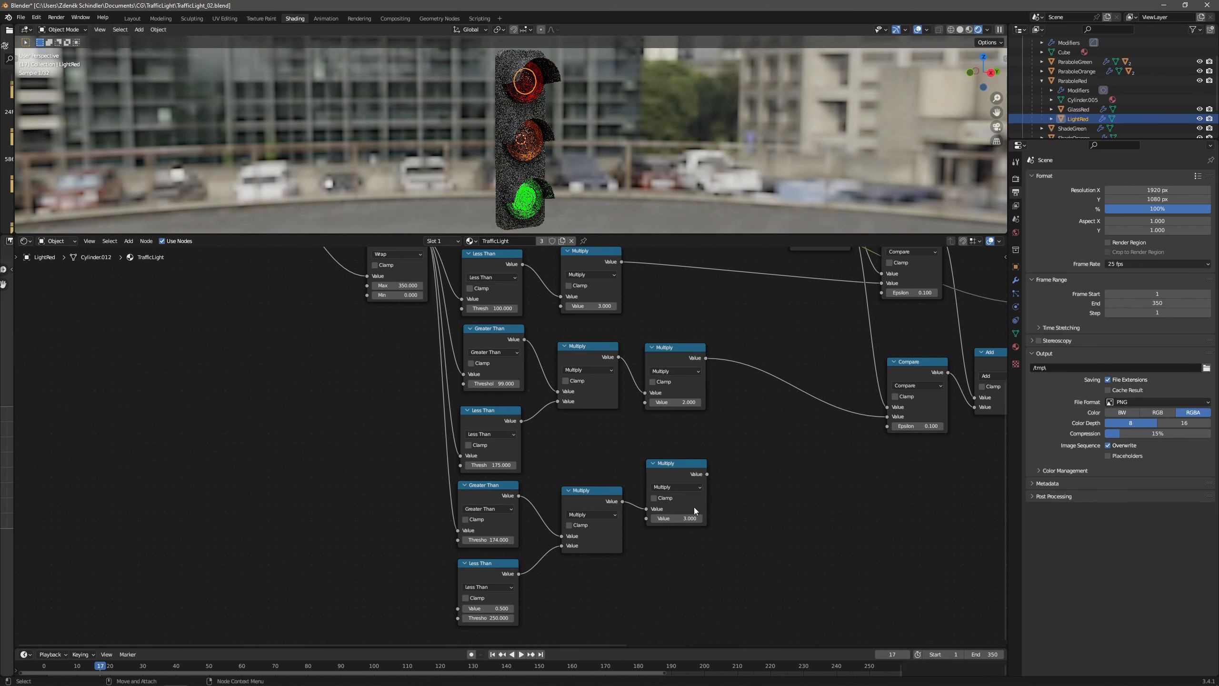
Duplicate the lowest Compare node below itself and connect the new Multiply node set to 3 to the copy's first value.
scroll(697, 430, down, 1)
scroll(696, 424, down, 1)
middle_drag(775, 413, 621, 443)
click(710, 405)
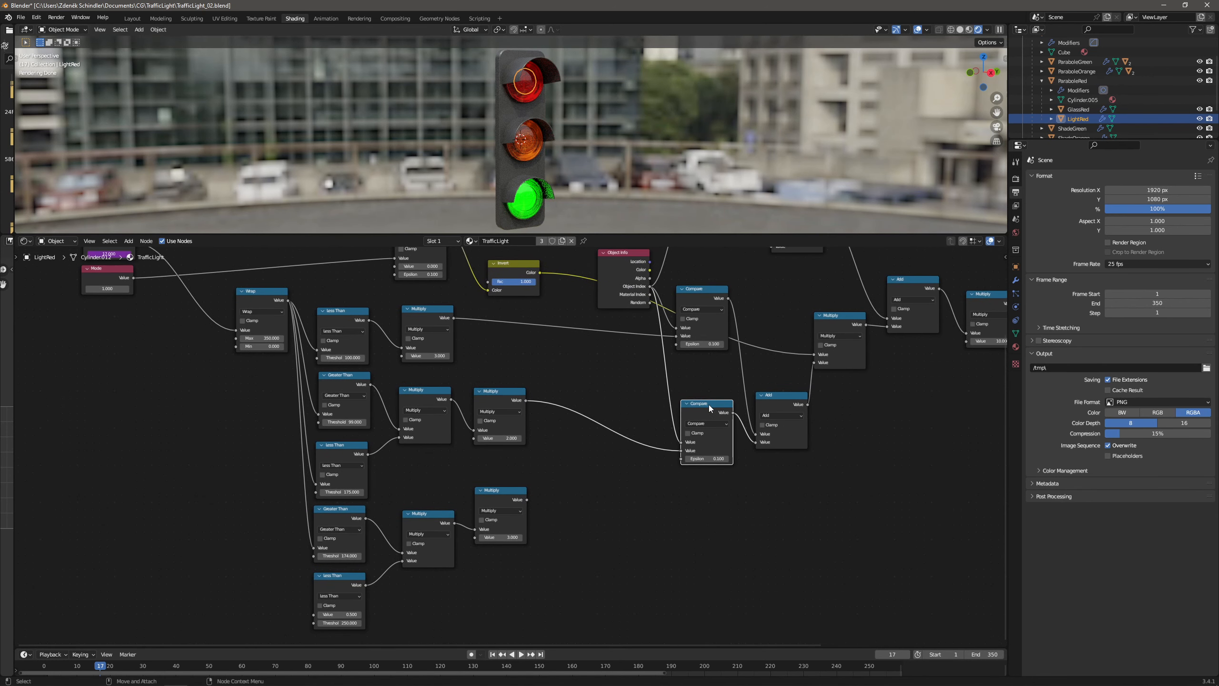
key(shift+d)
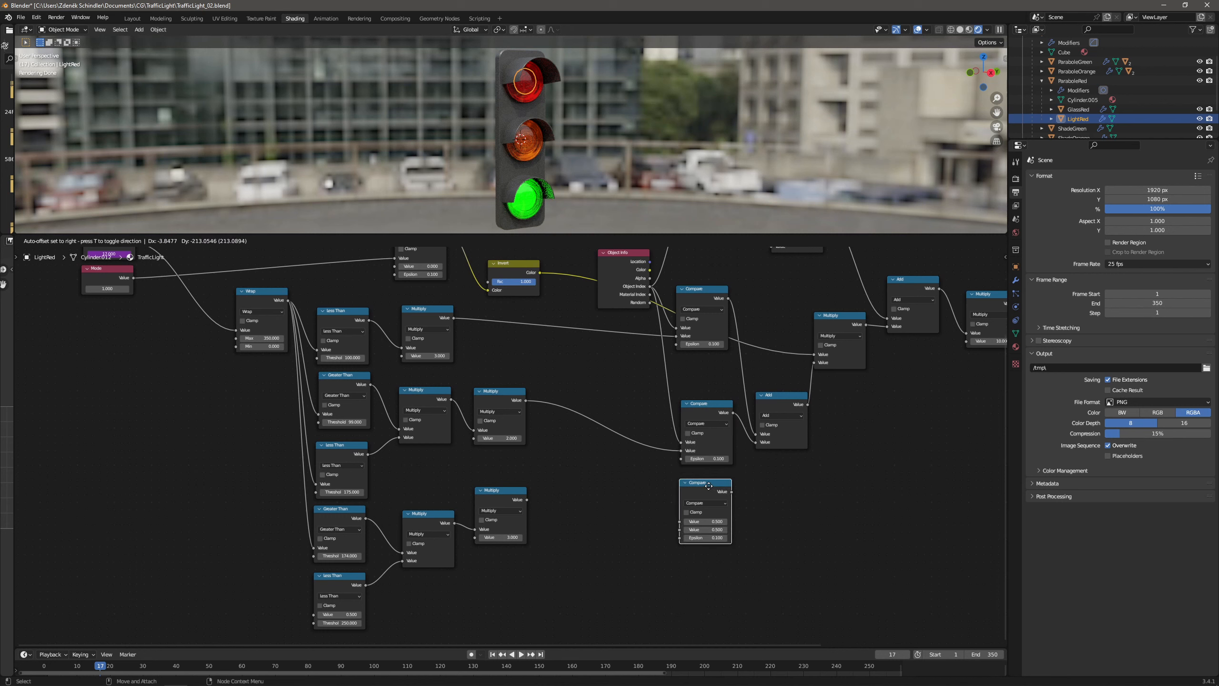
click(683, 491)
drag(526, 499, 705, 485)
drag(710, 404, 704, 391)
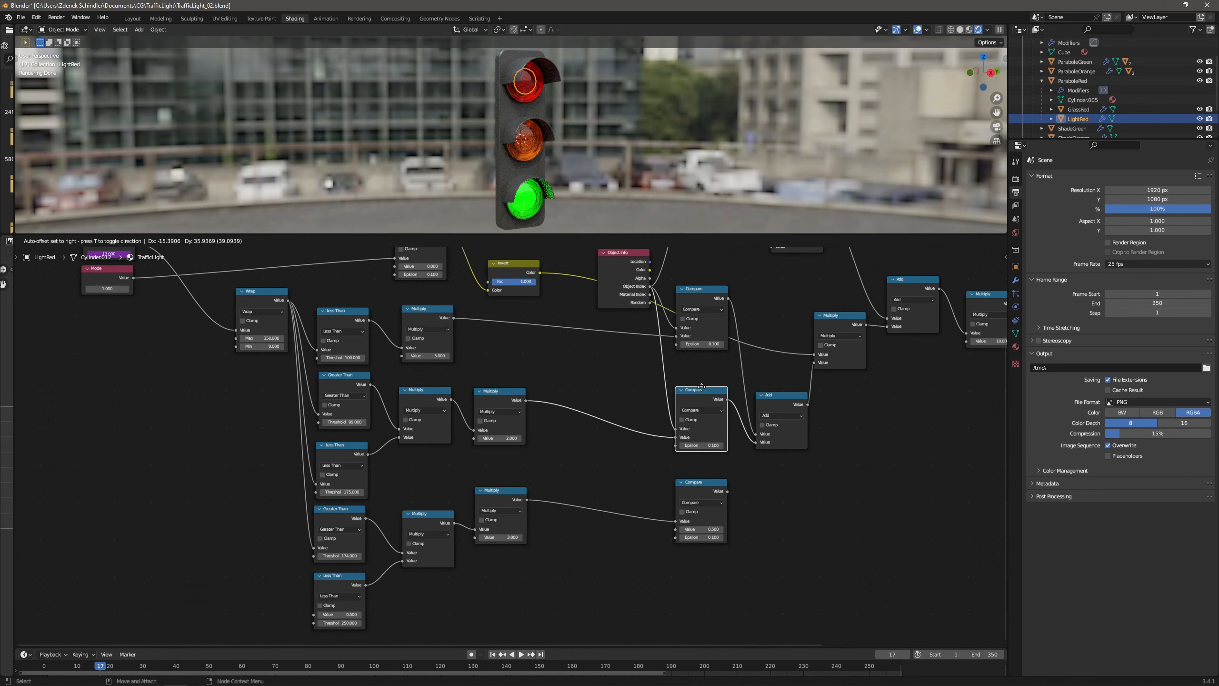
Duplicate the lower Add node and feed the copy with the original Add output and the lowest Compare output.
middle_drag(793, 429, 636, 411)
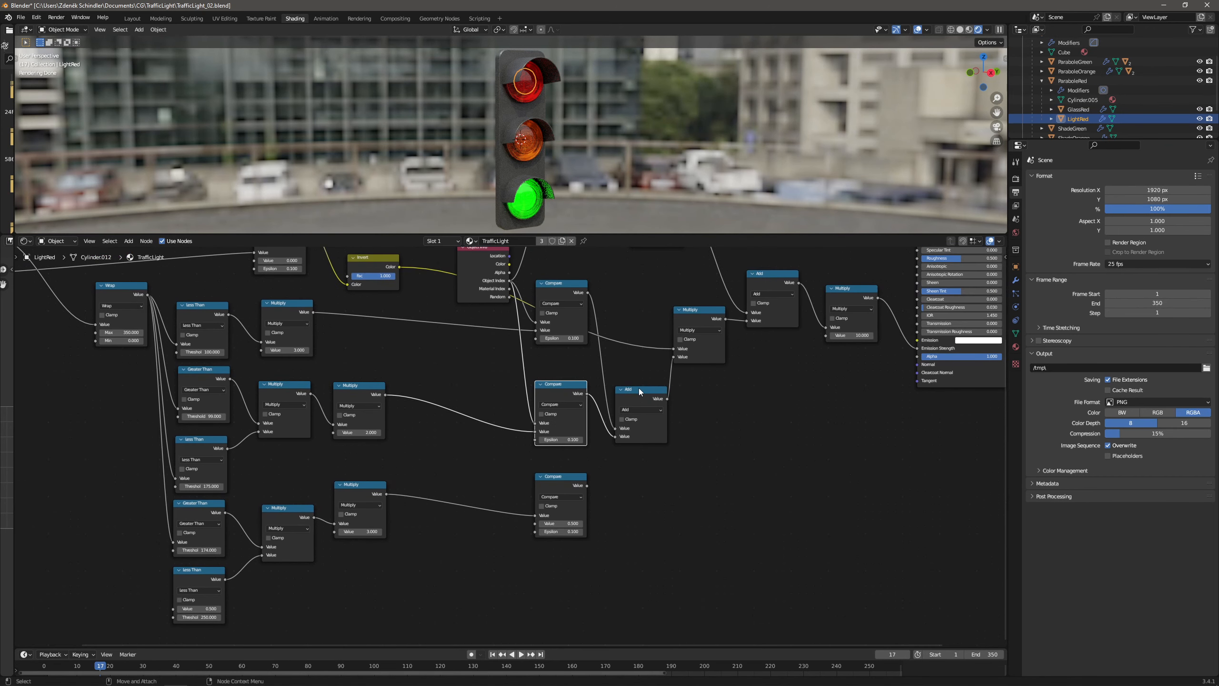
click(643, 397)
key(shift+d)
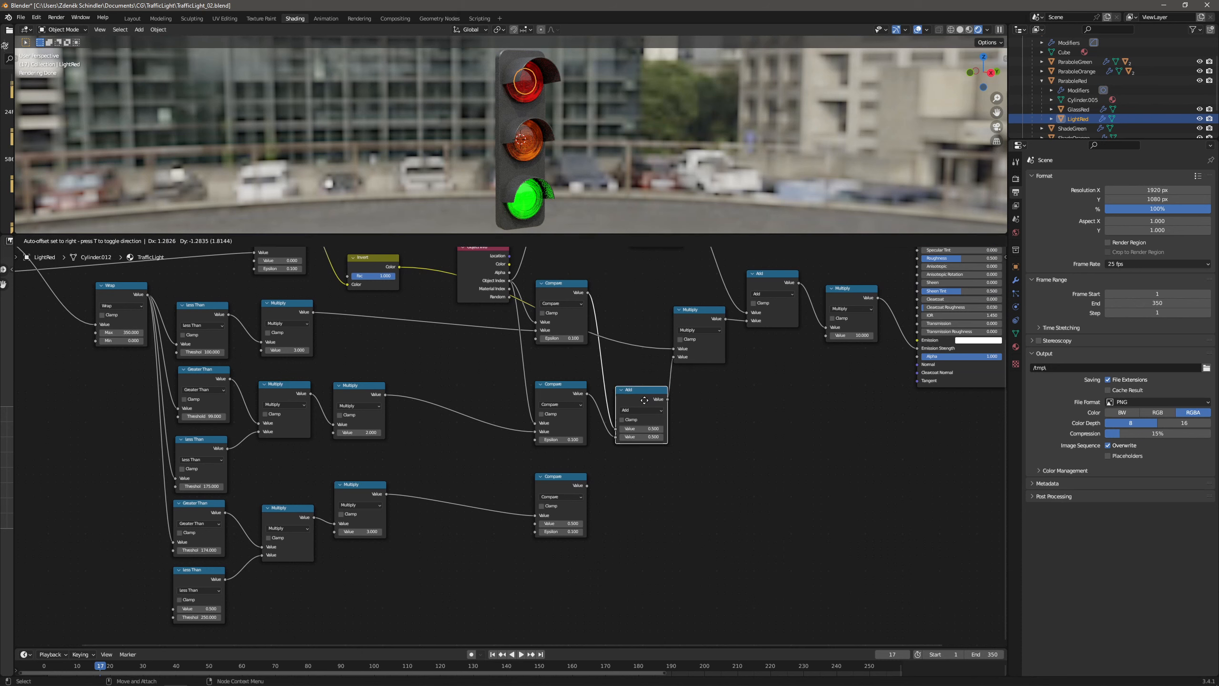
click(661, 474)
drag(661, 466, 689, 459)
drag(588, 485, 690, 466)
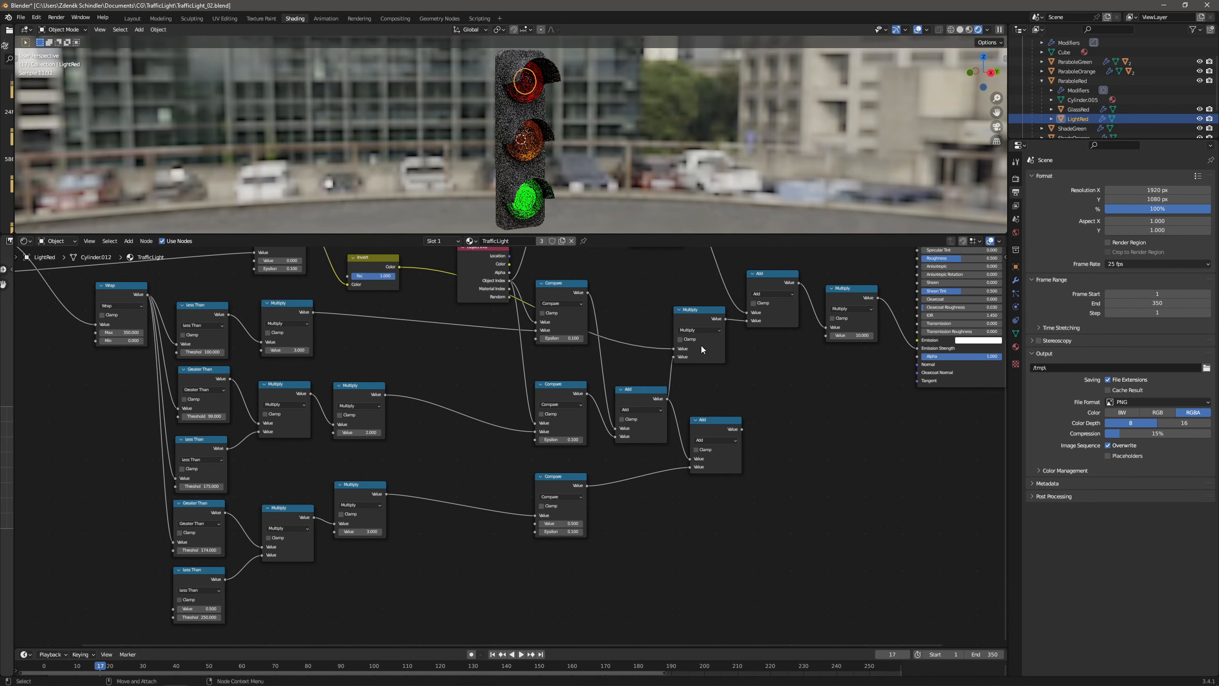
drag(648, 399, 643, 377)
Move the final Multiply, Add, shader and output nodes farther away and connect the new Add node to the mode-switch Multiply's second value.
middle_drag(783, 352, 628, 491)
scroll(628, 491, down, 3)
drag(882, 287, 550, 519)
drag(543, 451, 714, 450)
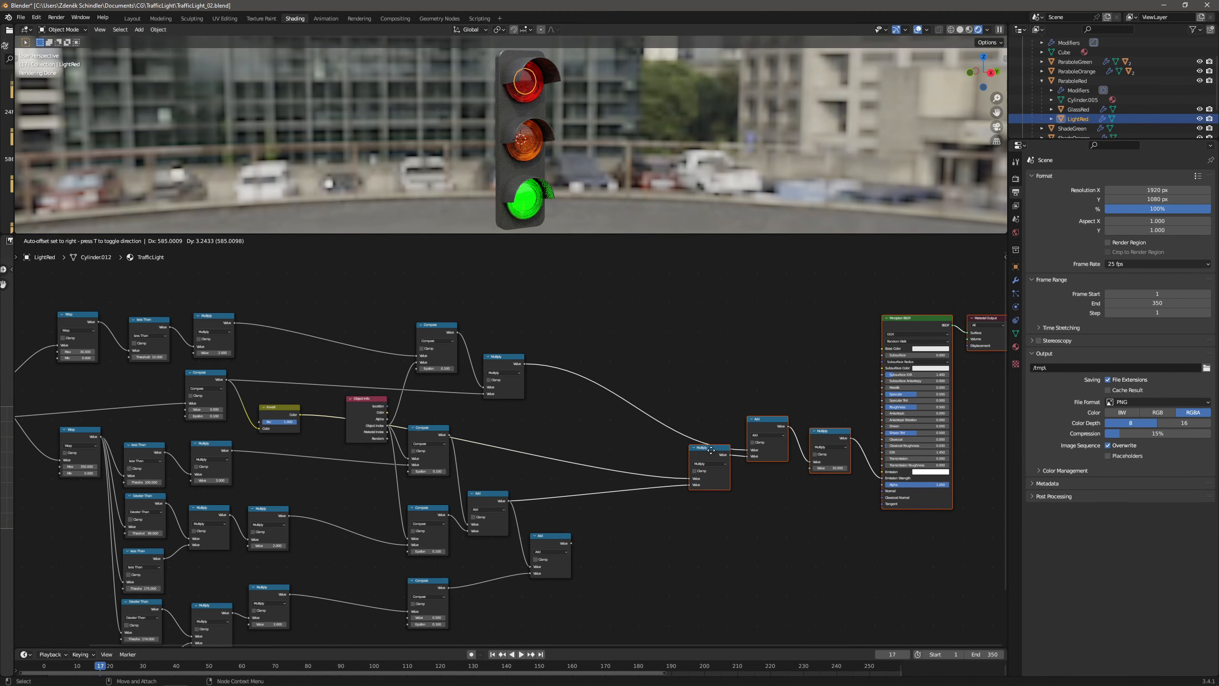
scroll(618, 516, up, 1)
drag(615, 520, 749, 451)
Scrub the timeline to frame 176 to check which lamps light up.
middle_drag(579, 466, 709, 424)
scroll(460, 501, up, 2)
middle_drag(460, 501, 487, 473)
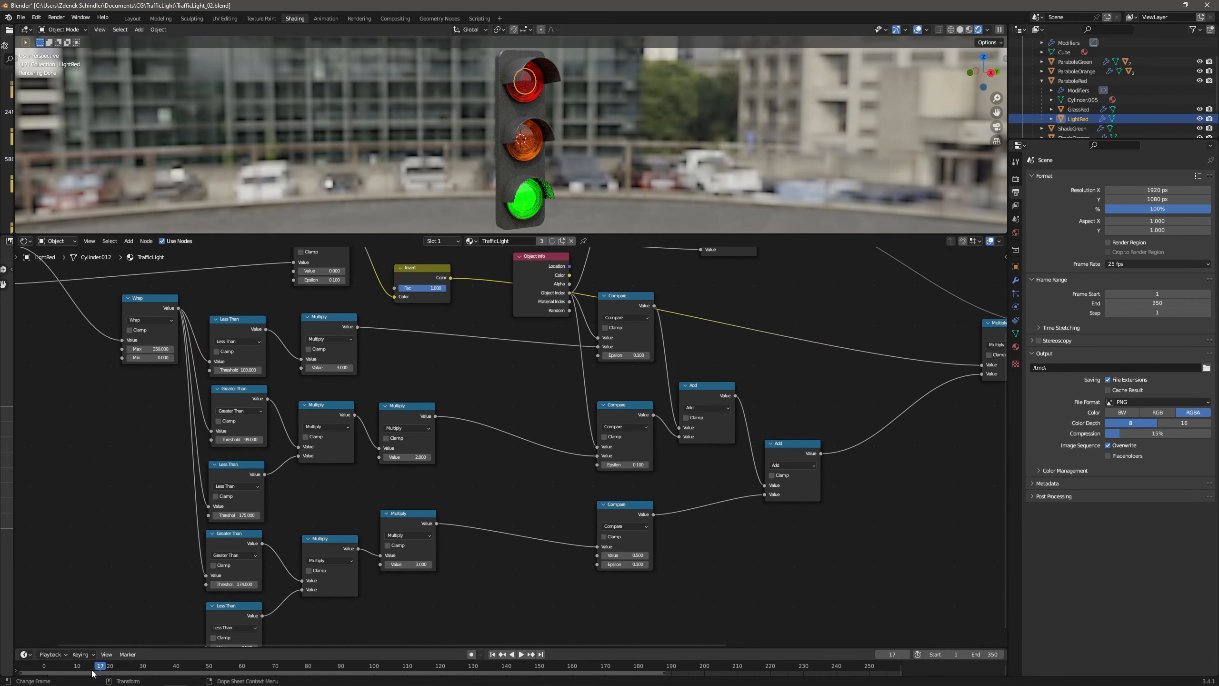
middle_drag(289, 581, 389, 536)
drag(102, 669, 624, 674)
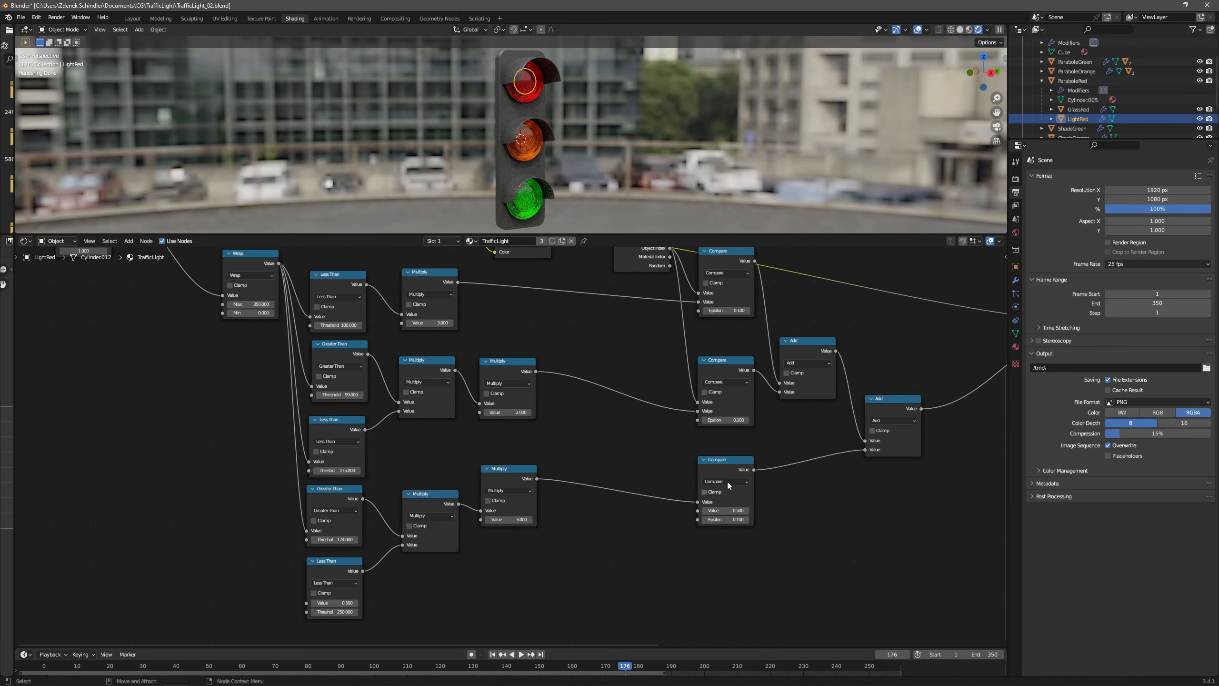
Connect the Object Index output to the lowest Compare node's free value and play the animation to check the lamps.
middle_drag(791, 495, 752, 498)
scroll(590, 484, up, 1)
scroll(590, 469, down, 2)
middle_drag(637, 469, 505, 506)
drag(539, 335, 564, 569)
key(space)
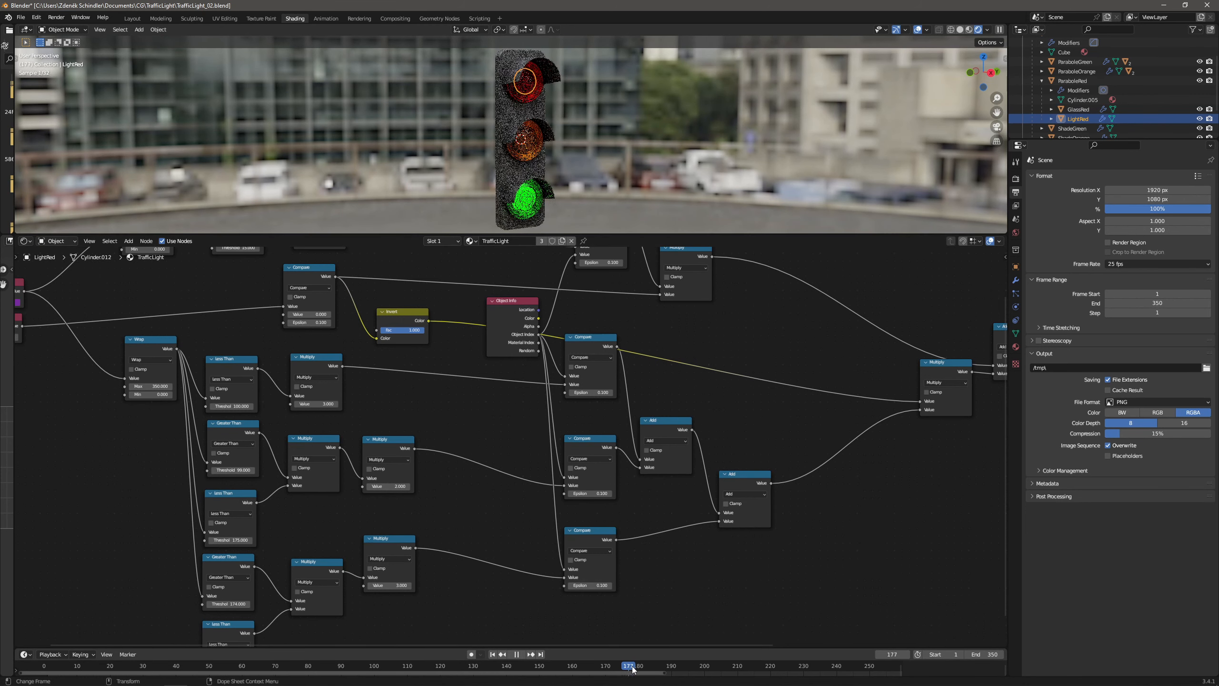
Set the value of the lowest Multiply node to 1 and play the animation from frame 173 to check the lamps.
drag(647, 671, 615, 671)
click(398, 584)
text(1)
key(Return)
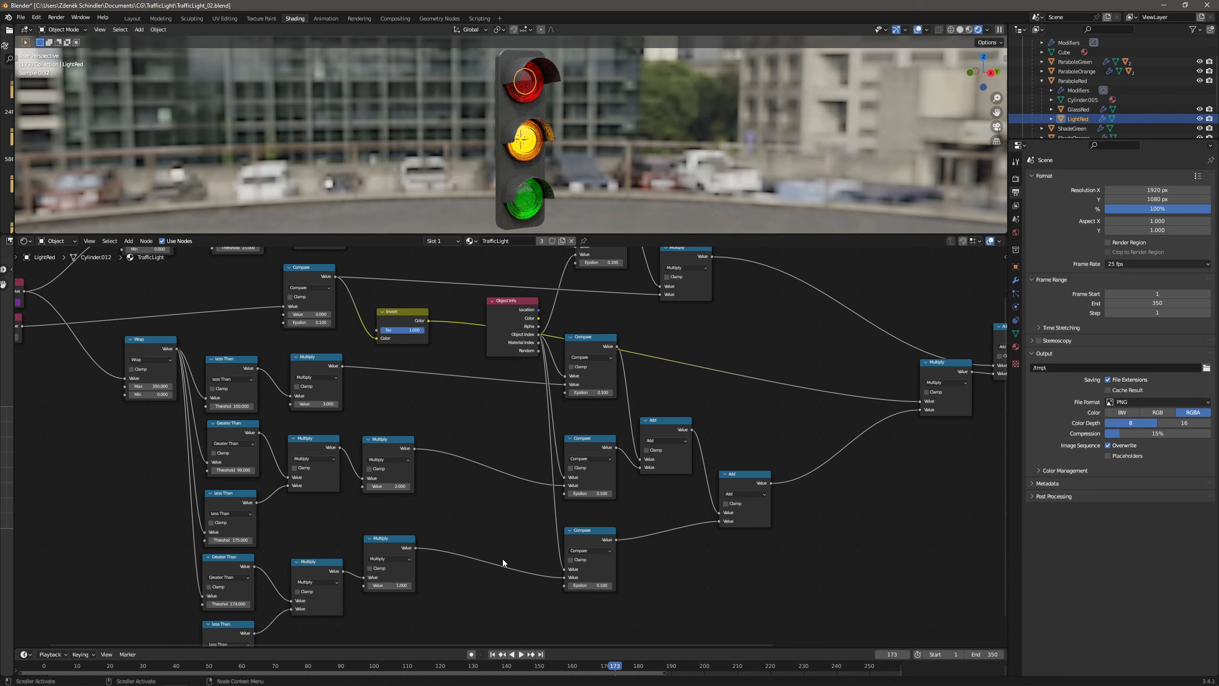
key(space)
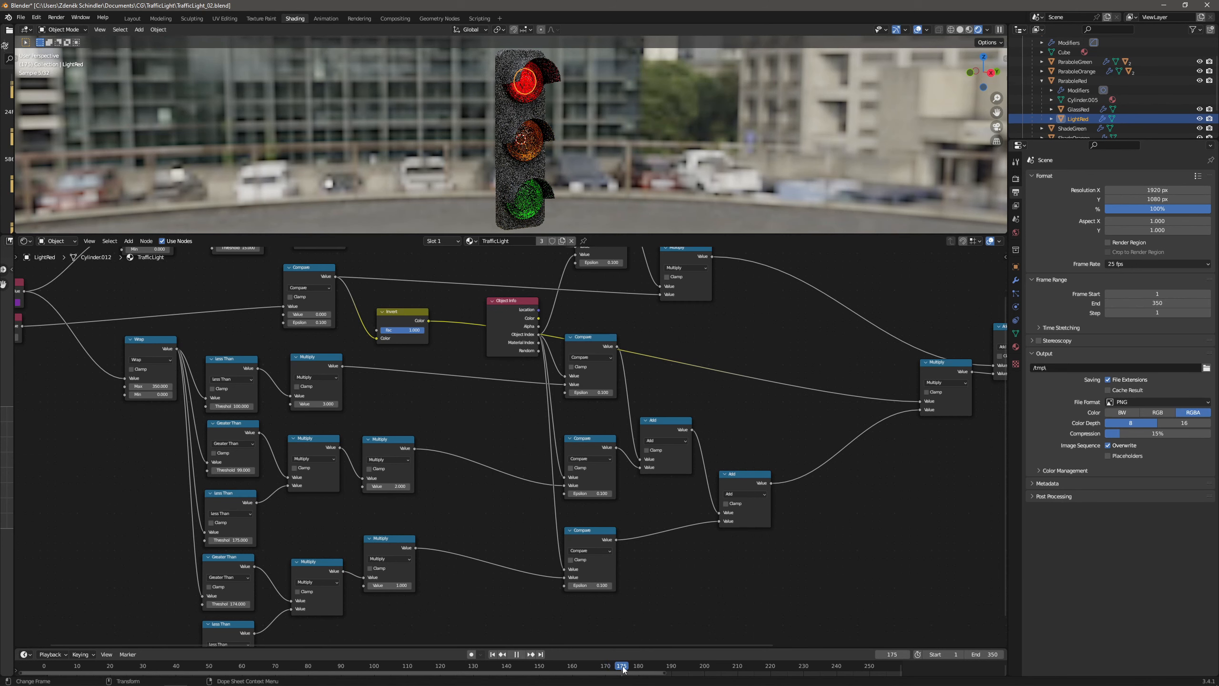
drag(714, 671, 579, 667)
key(space)
Connect the Wrap output to the lowest Less Than node's free value and play the animation to check the lamps.
middle_drag(366, 547, 598, 400)
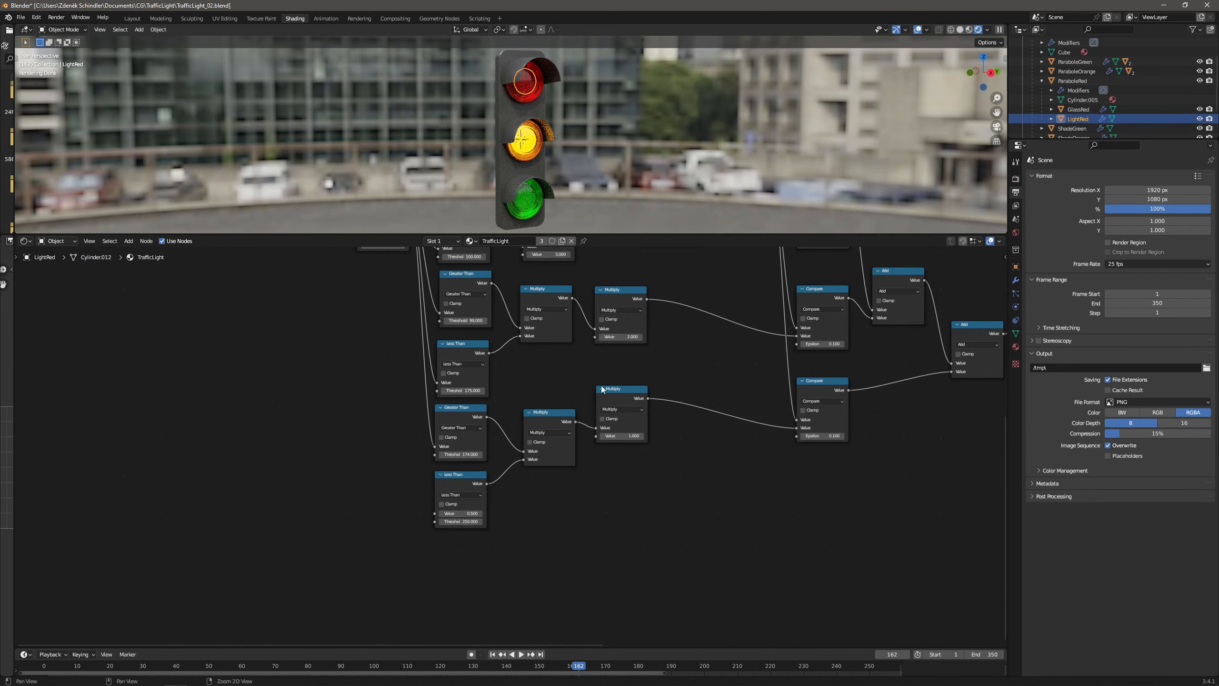
scroll(598, 400, up, 3)
drag(496, 392, 514, 516)
scroll(514, 517, down, 3)
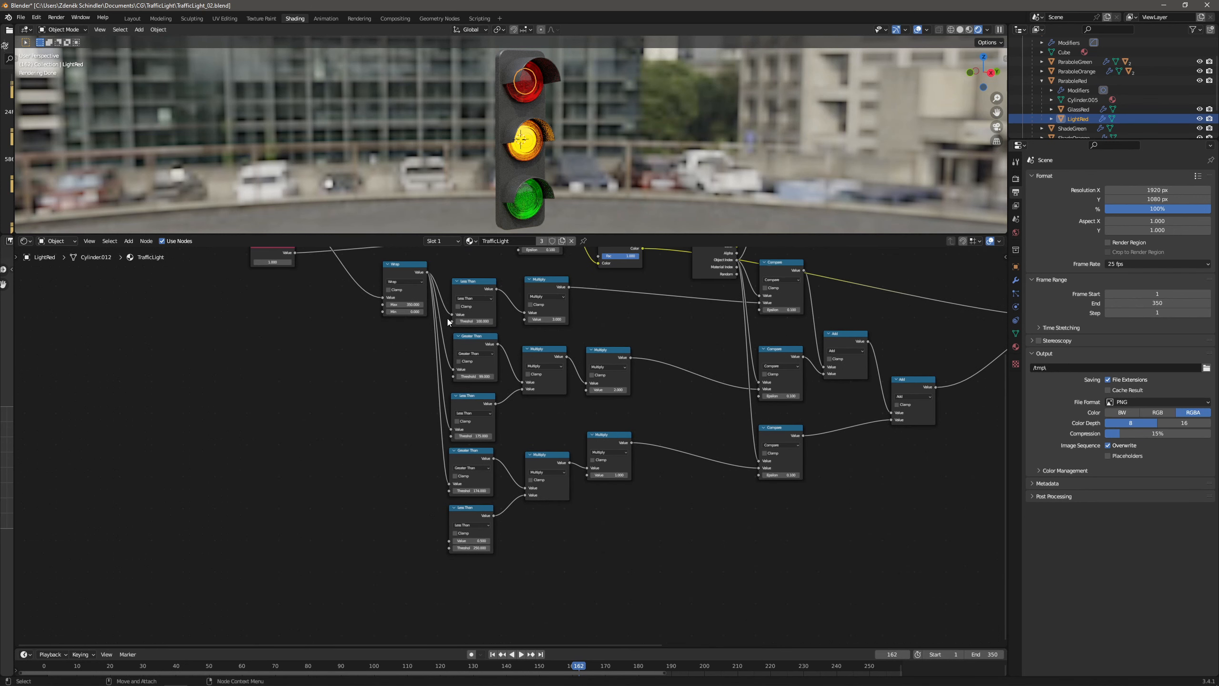
drag(427, 272, 448, 541)
scroll(497, 538, up, 3)
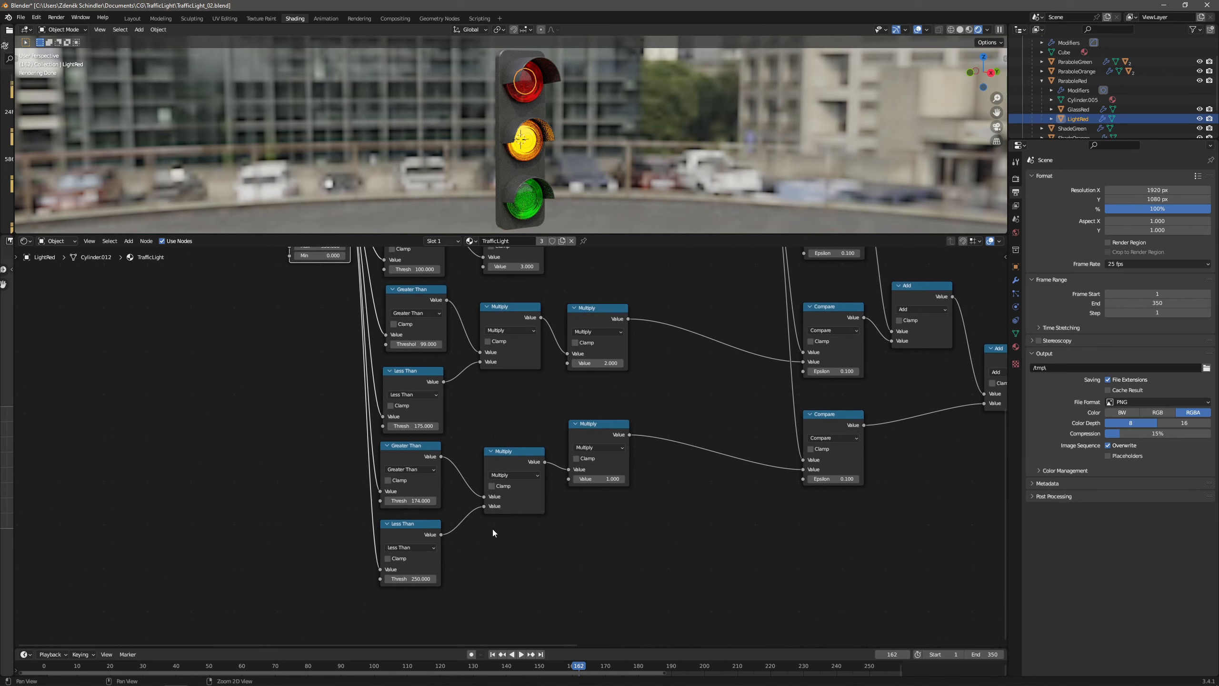
scroll(482, 482, down, 1)
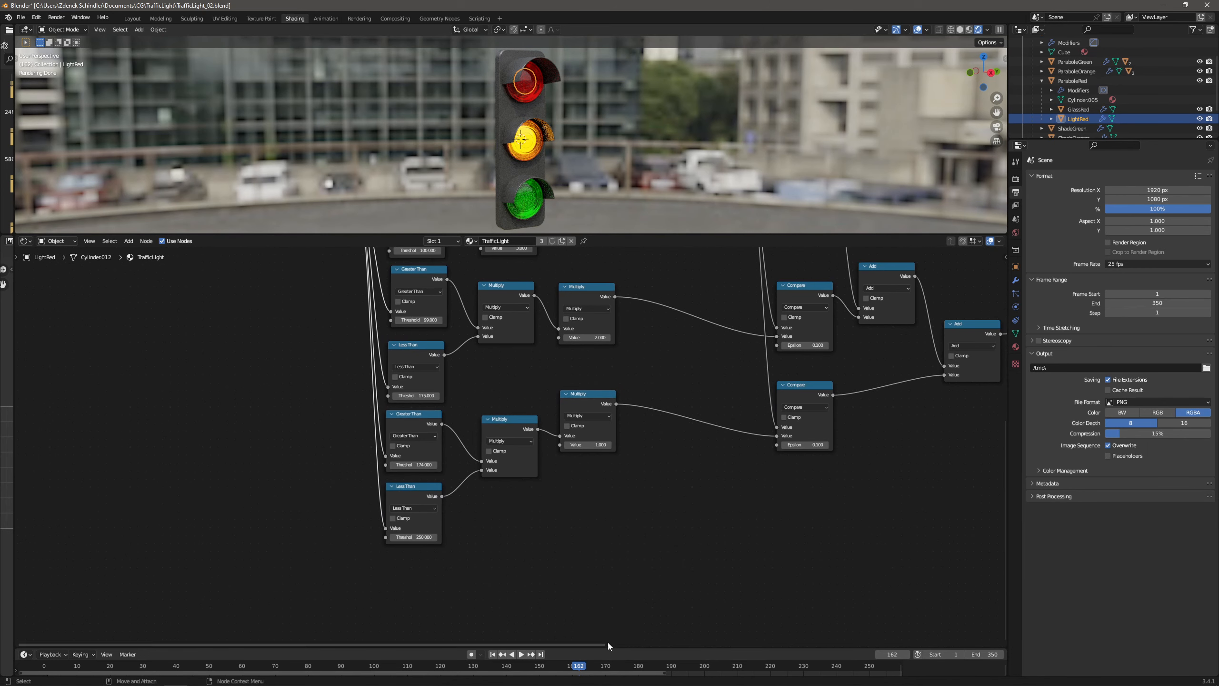
key(space)
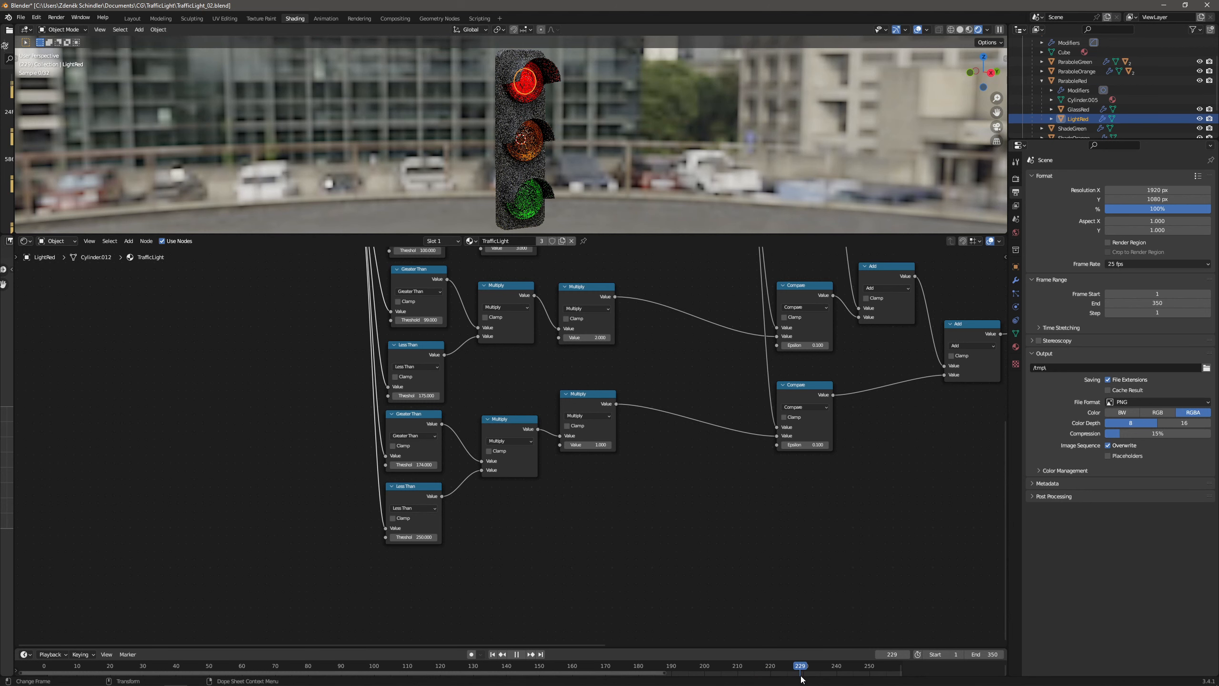
drag(848, 674, 484, 676)
Duplicate the Greater Than node with threshold 174 and place the copy below the lowest Less Than node.
scroll(512, 427, down, 3)
middle_drag(512, 427, 498, 461)
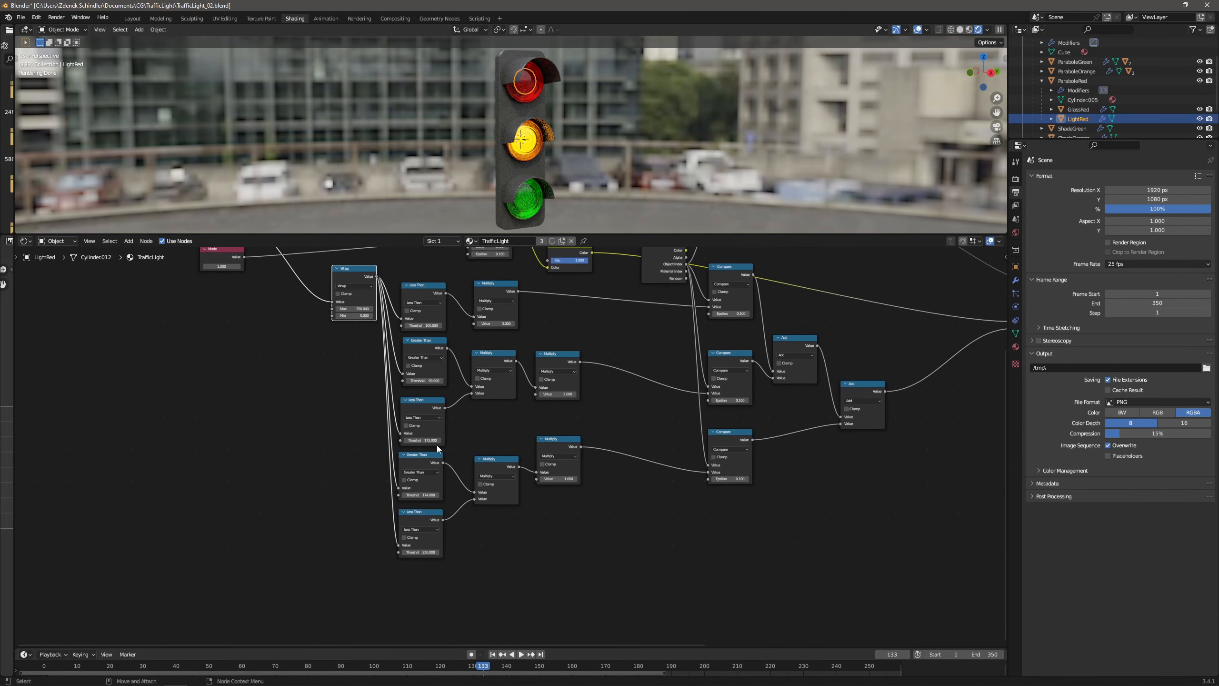
scroll(437, 452, up, 2)
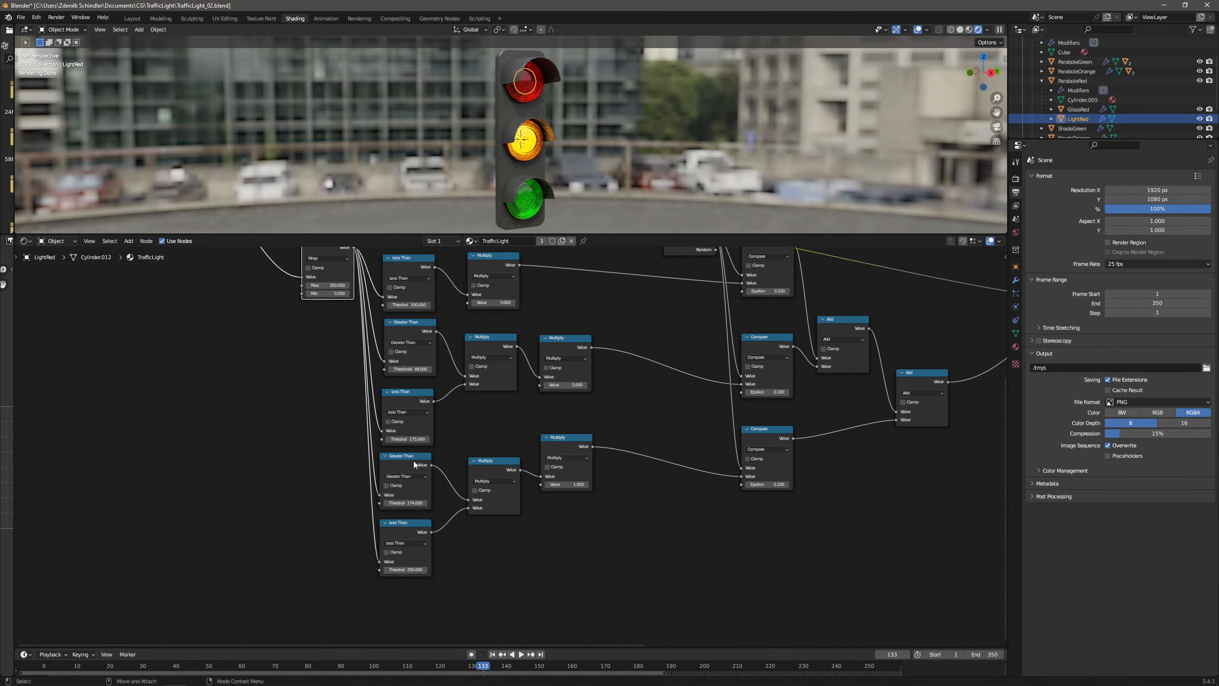
middle_drag(415, 518, 419, 466)
click(411, 403)
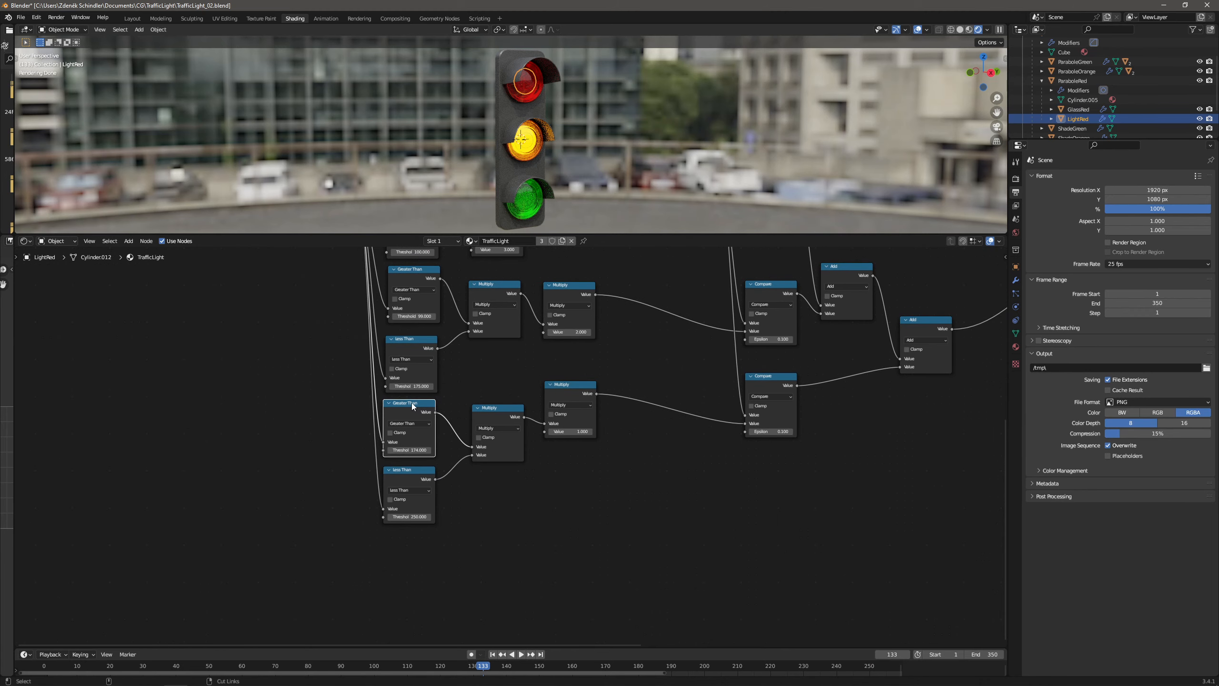
key(shift+d)
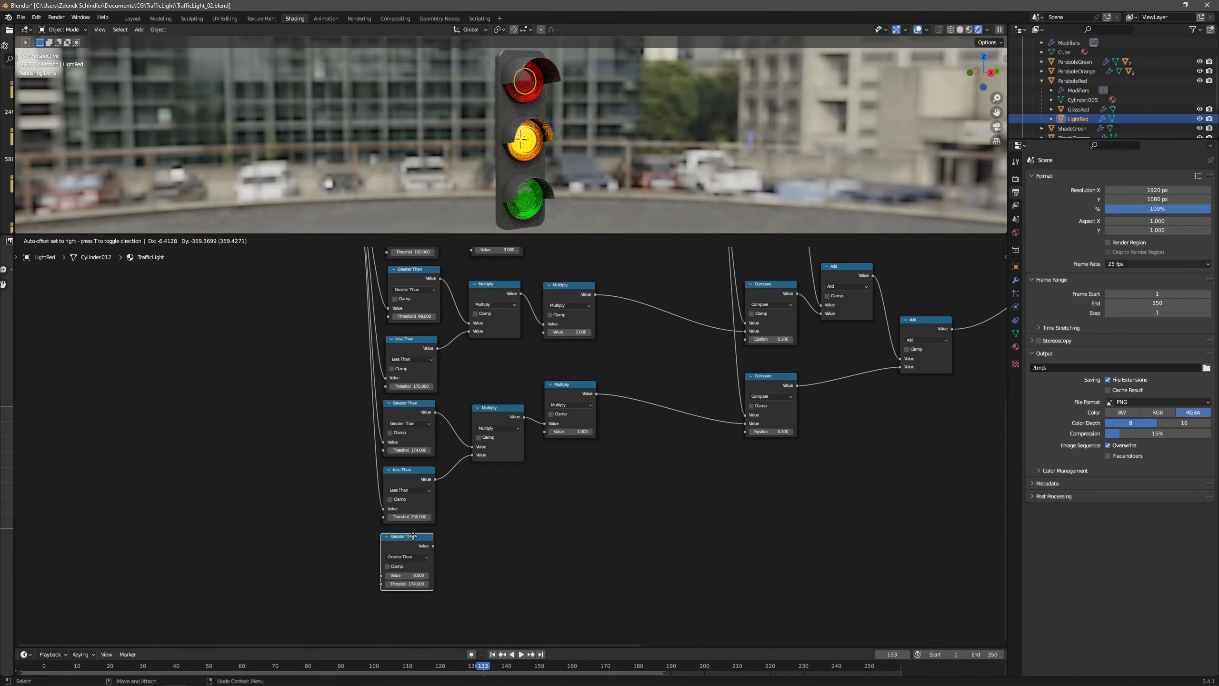
click(410, 535)
Set the new Greater Than node's threshold to 249 and connect the Wrap output to its value.
scroll(412, 559, up, 1)
click(383, 619)
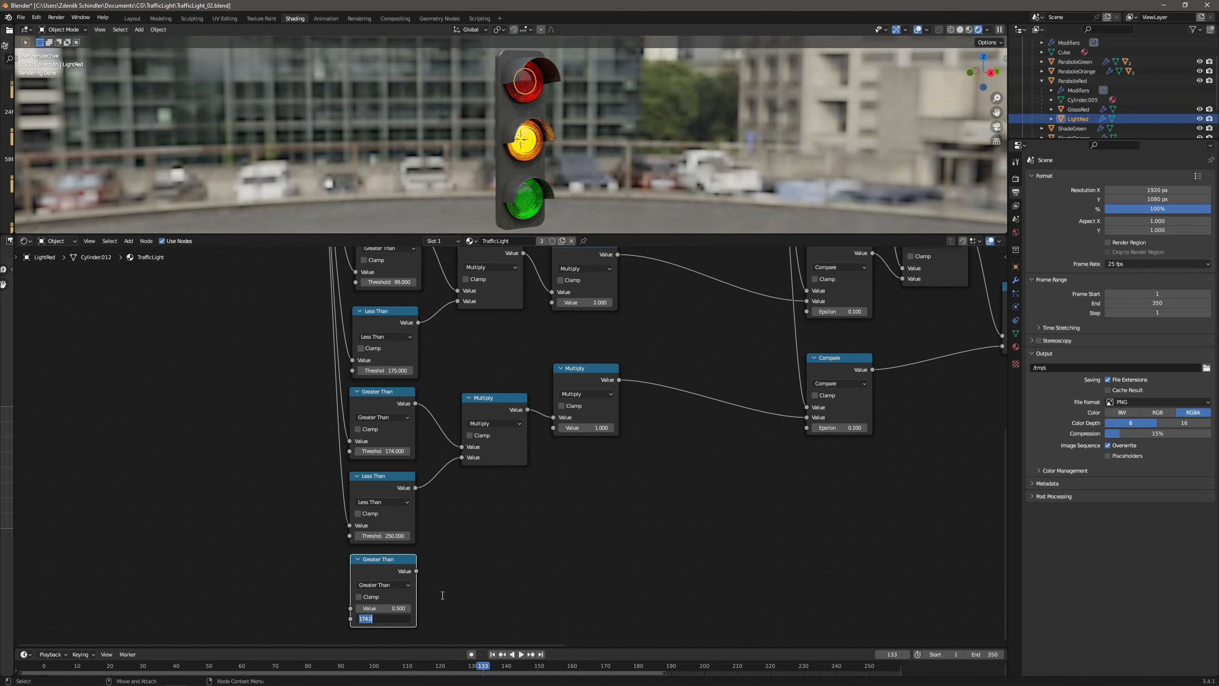
key(Return)
scroll(400, 550, down, 3)
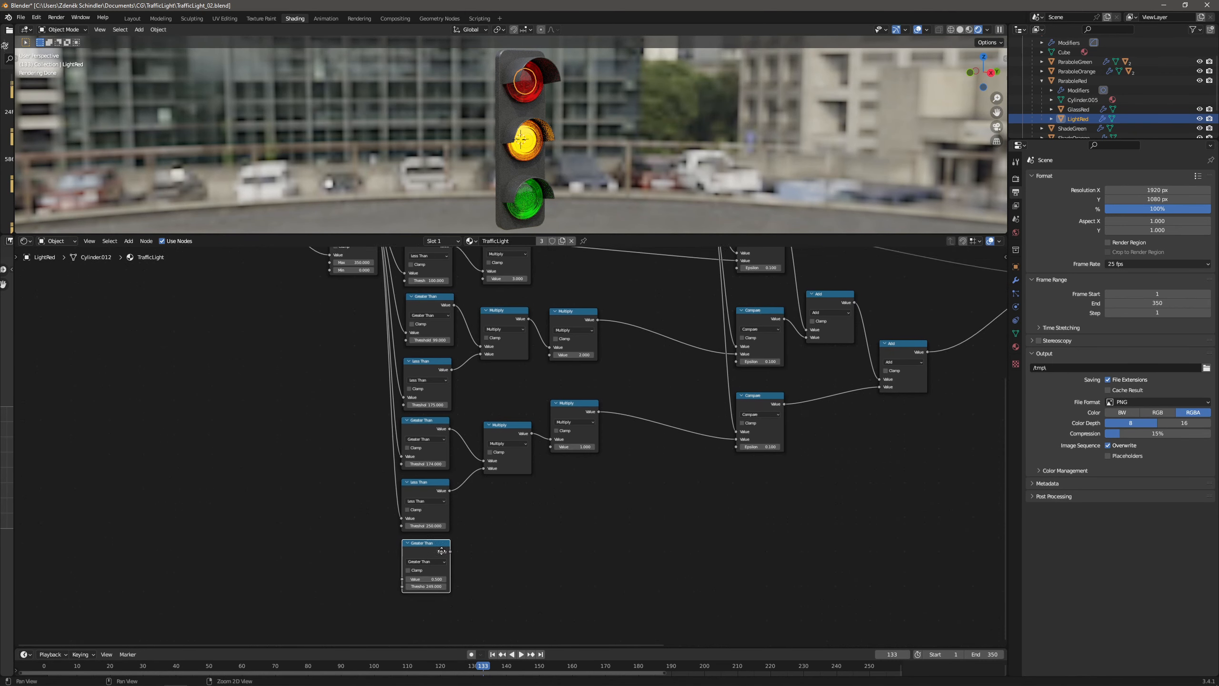
drag(407, 268, 430, 618)
Duplicate the Multiply node that combines the lowest threshold pair and feed the copy with the new Greater Than output.
middle_drag(595, 455, 498, 382)
scroll(488, 440, up, 2)
click(436, 394)
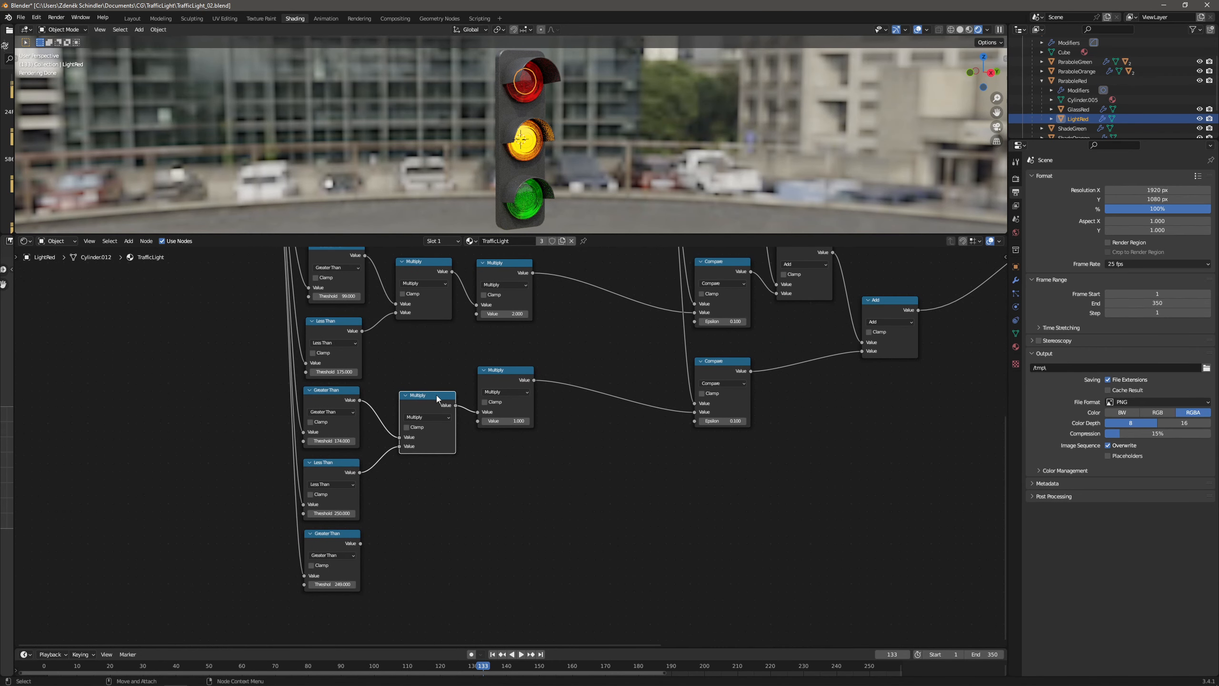
key(shift+d)
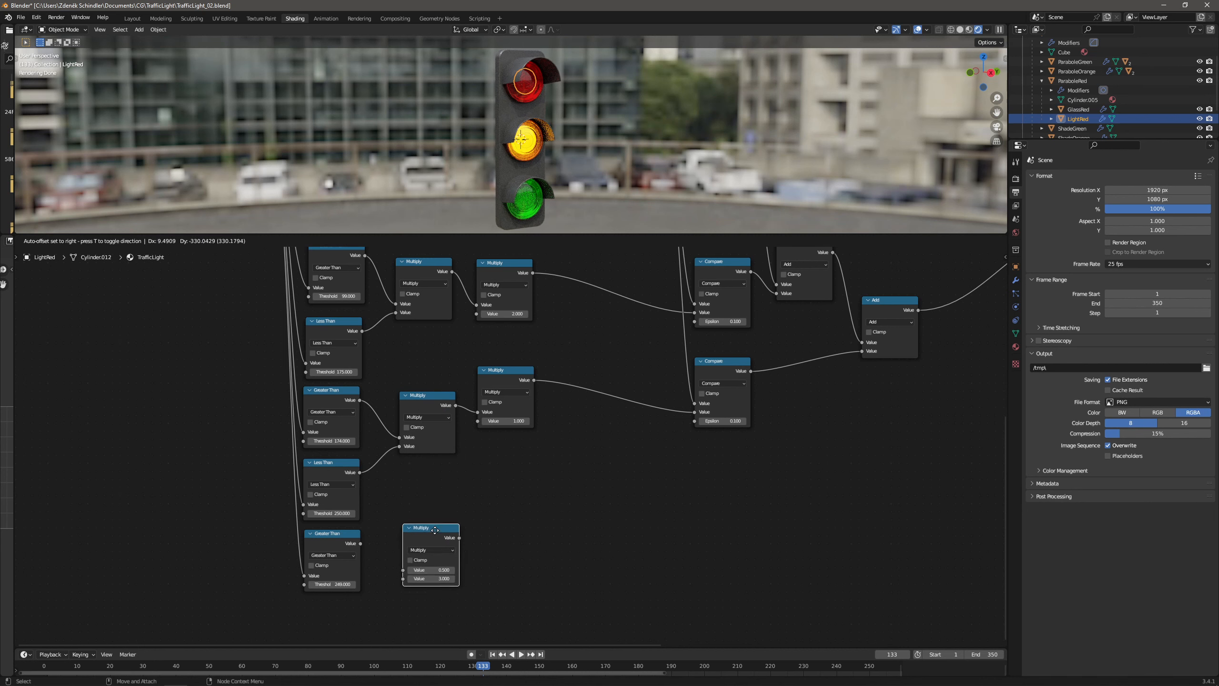
click(439, 519)
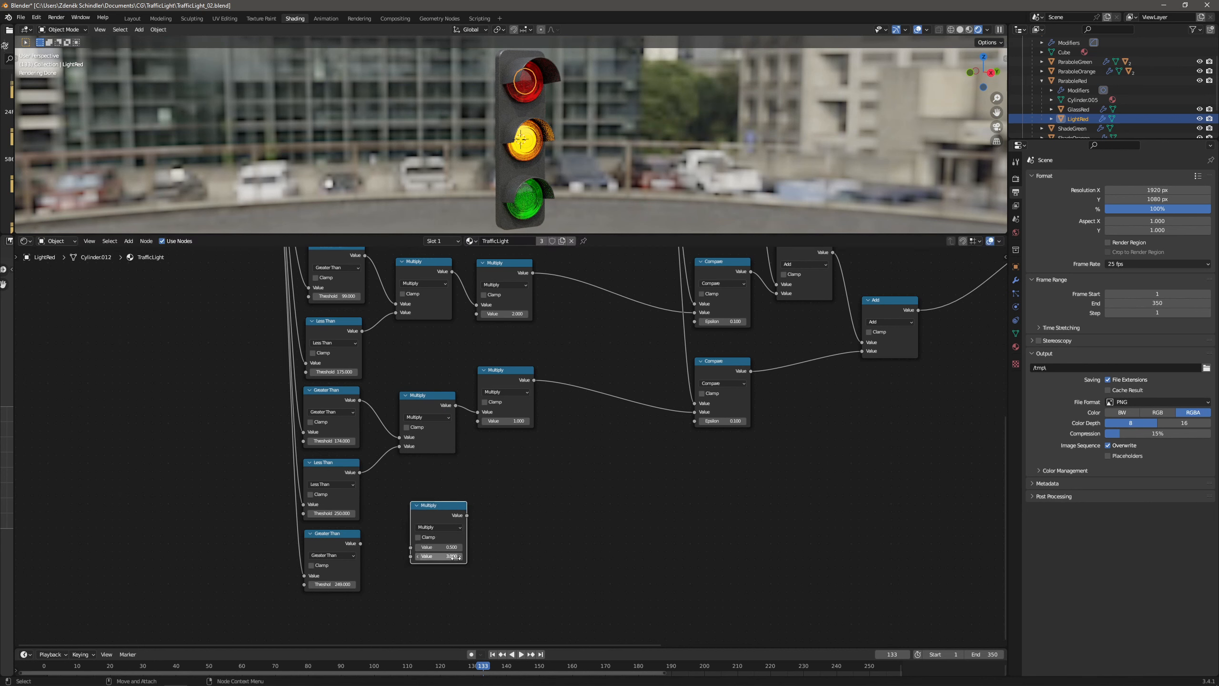
drag(437, 500, 434, 484)
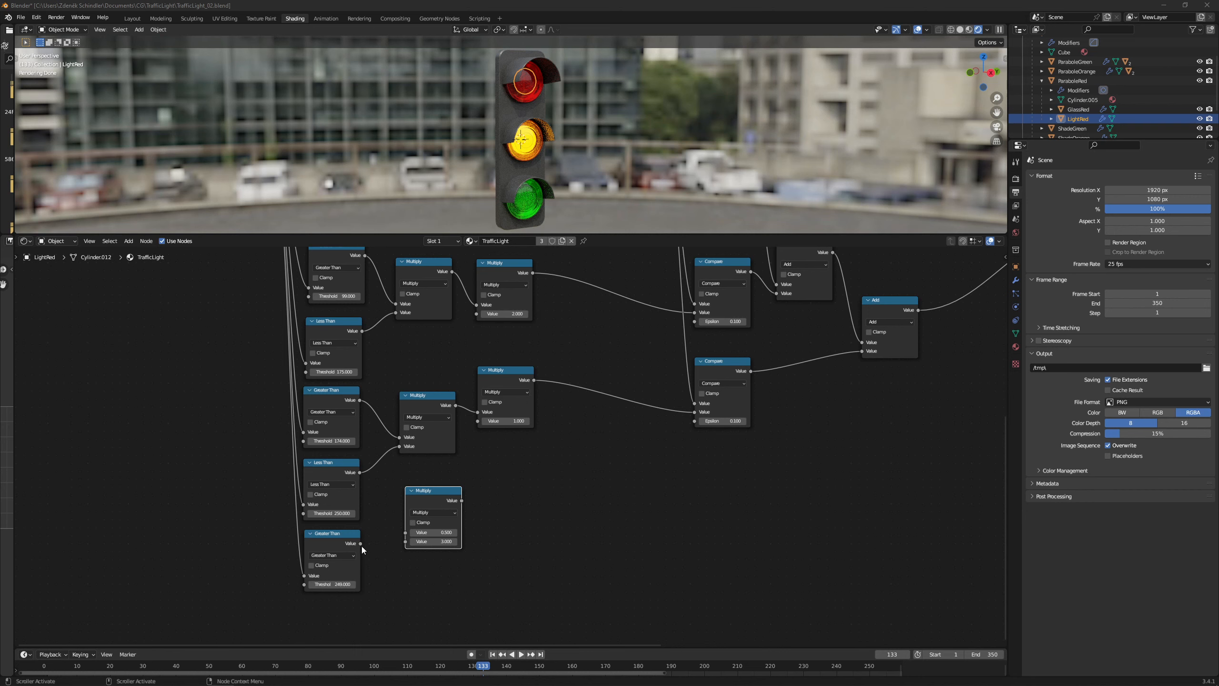
drag(361, 543, 407, 532)
Set the new Multiply node's second value to 1 and nudge the node upward.
click(443, 541)
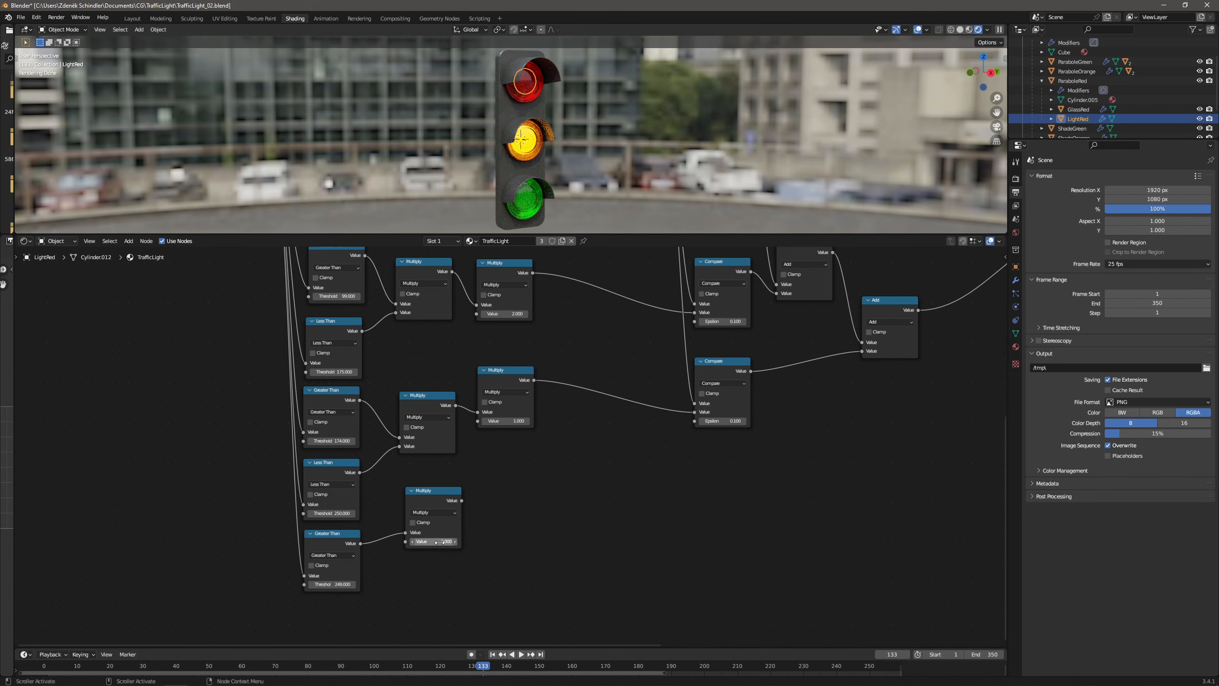
text(2)
key(Return)
drag(426, 494, 431, 553)
click(432, 541)
text(1)
key(Return)
Copy the new Multiply node below itself, connect the lowest Greater Than output to it and set its second value to 2.
key(ctrl+c)
key(ctrl+v)
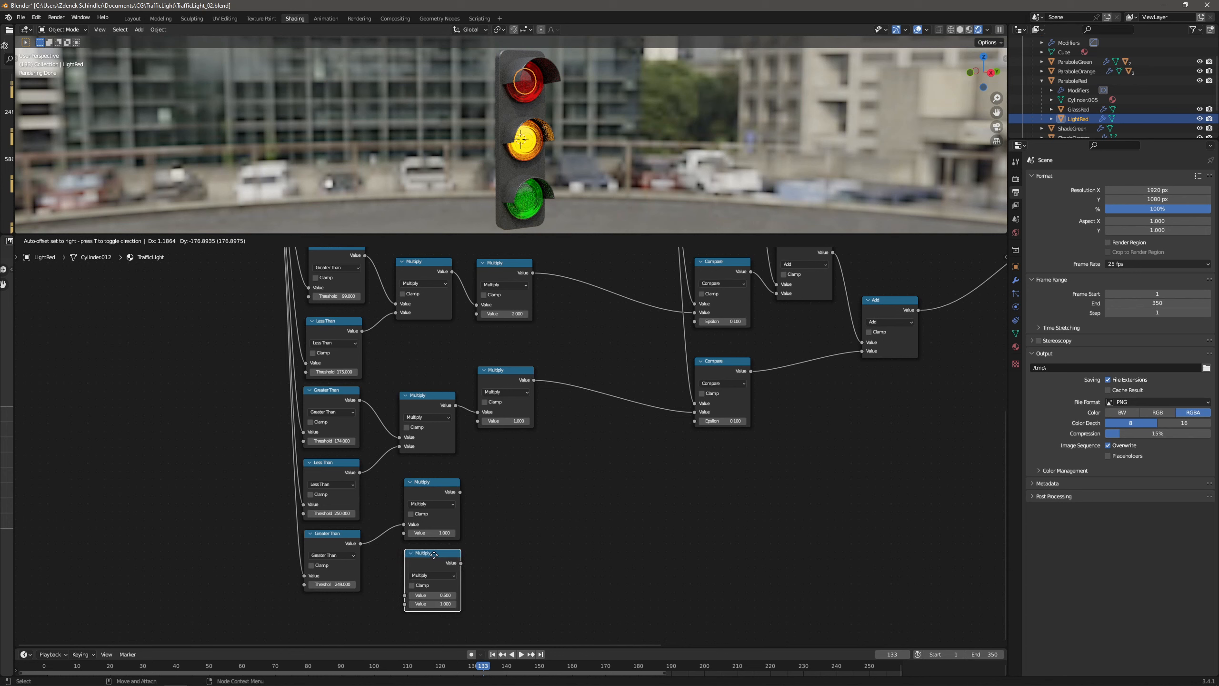
drag(359, 544, 406, 593)
click(445, 603)
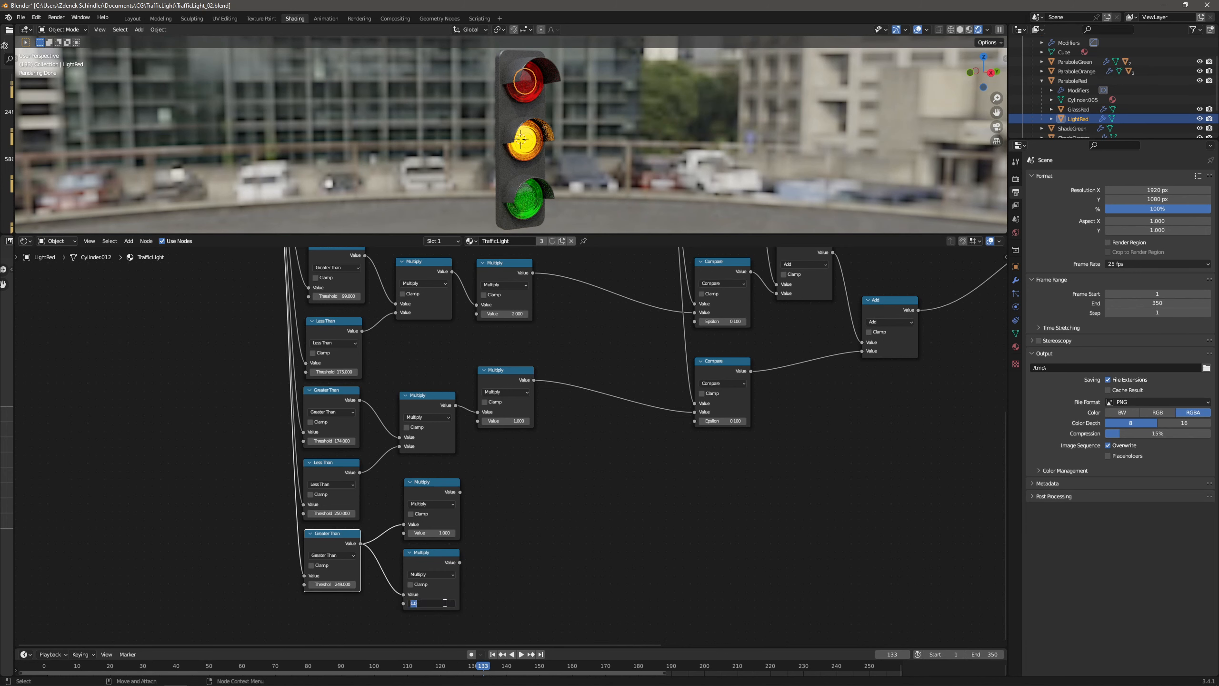
text(2)
key(Return)
Duplicate the lowest Compare node and feed the copy with the Object Index output and the new value-1 Multiply output.
ctrl+scroll(517, 493, down, 3)
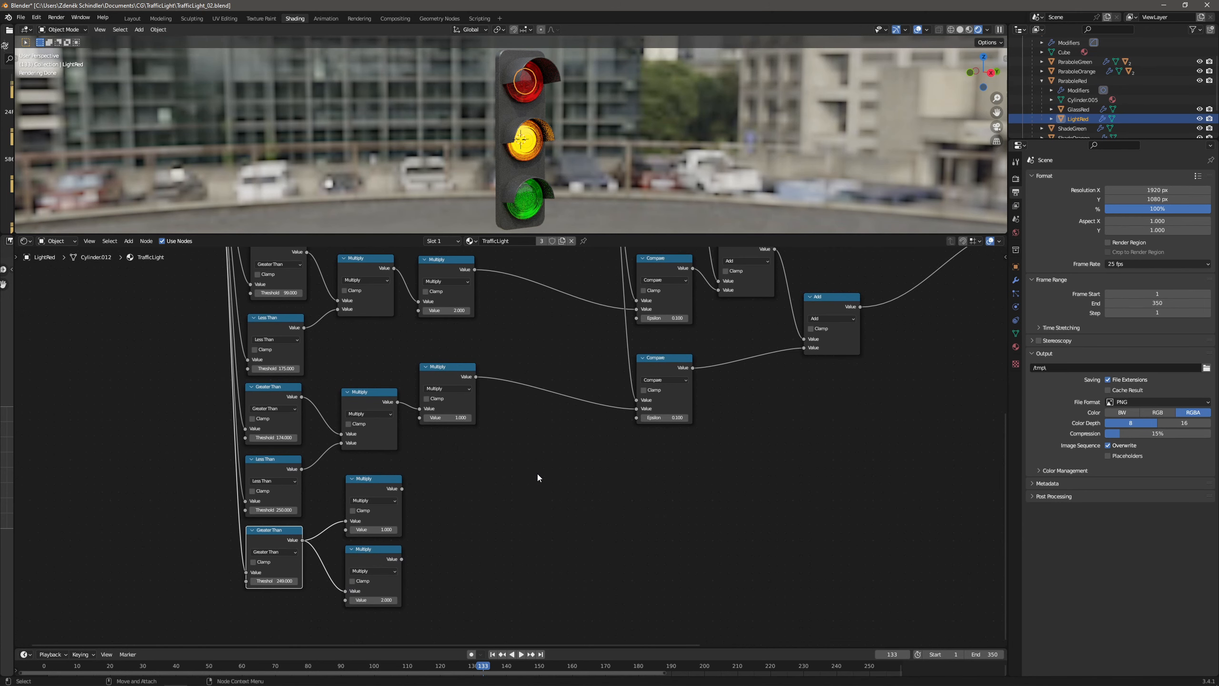
scroll(536, 472, down, 1)
ctrl+scroll(533, 470, down, 3)
click(558, 379)
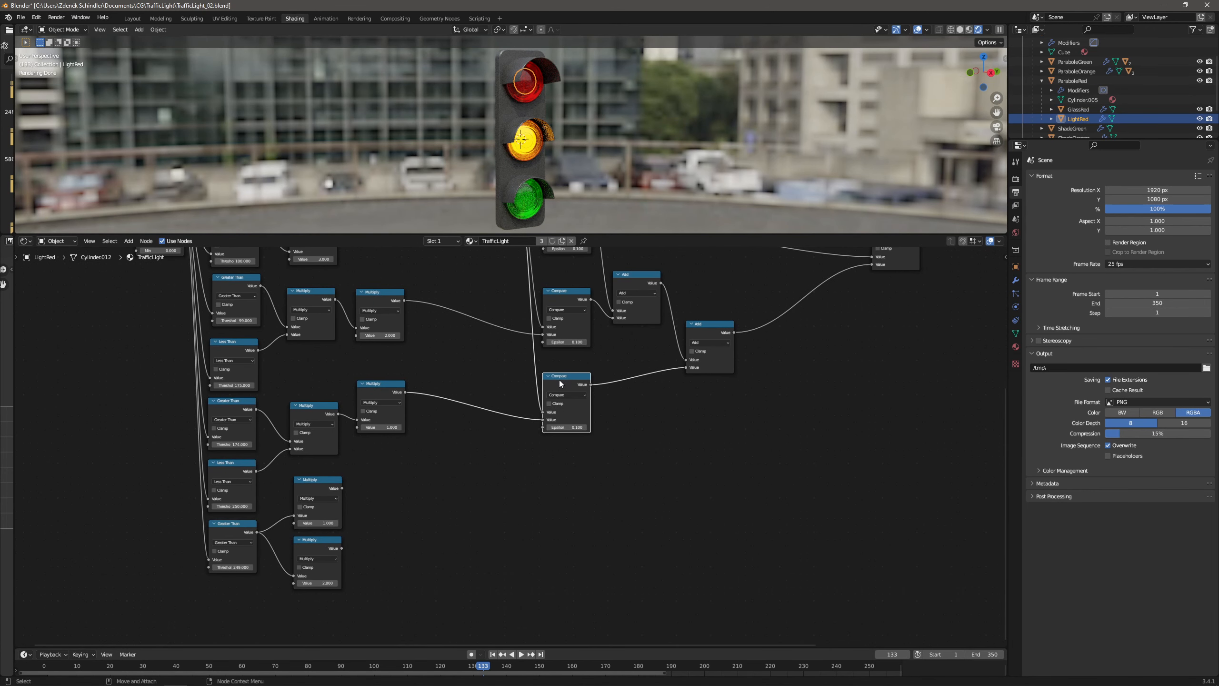
key(shift+d)
click(570, 448)
scroll(570, 449, down, 3)
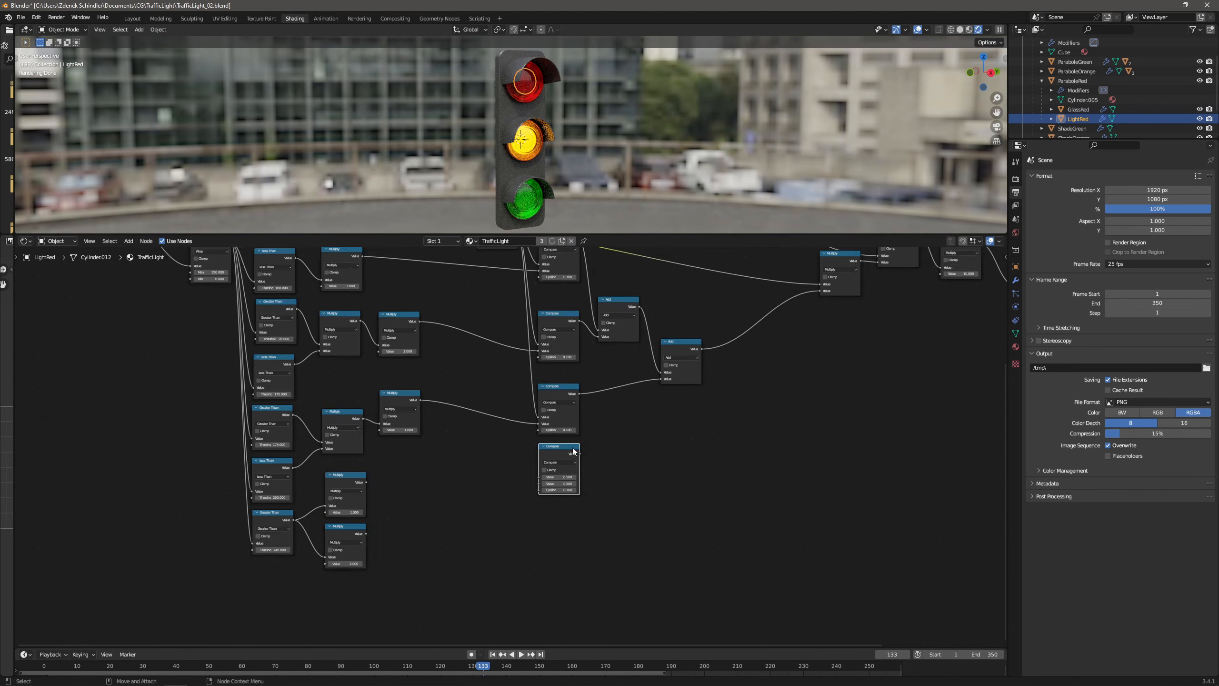
middle_drag(570, 450, 557, 493)
drag(513, 290, 531, 517)
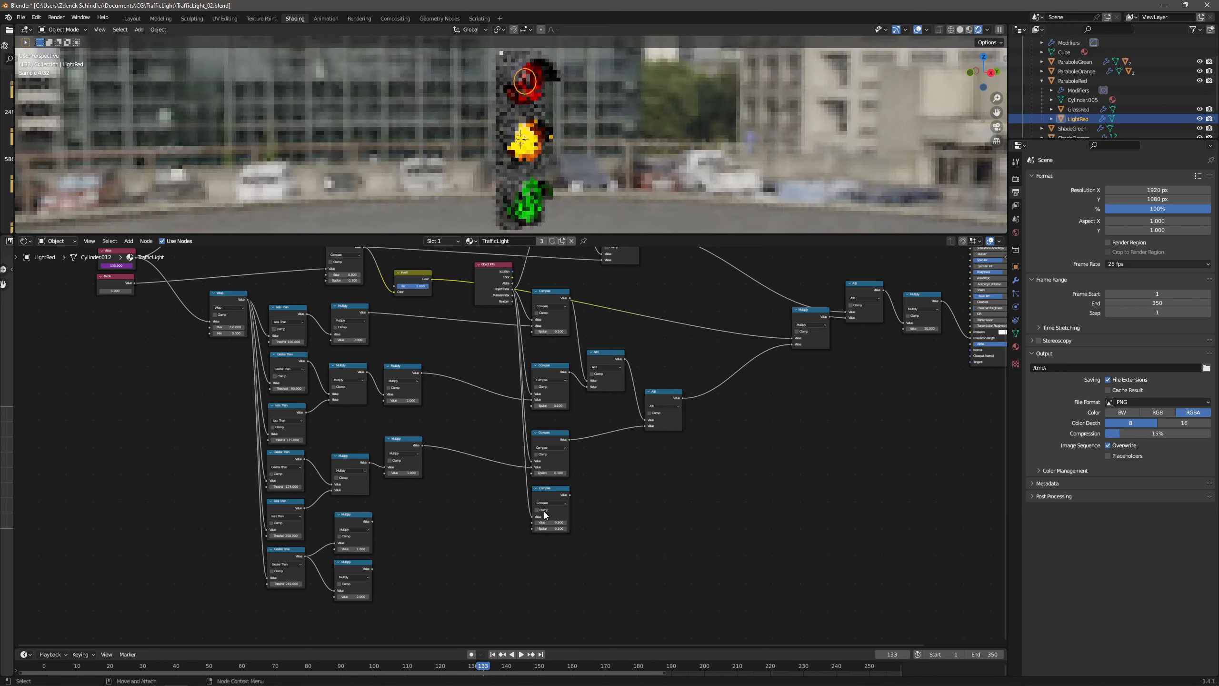
drag(374, 521, 532, 522)
Duplicate the new Compare node below itself and feed the copy with the value-2 Multiply output and the Object Index output.
scroll(550, 497, up, 2)
middle_drag(567, 523, 553, 444)
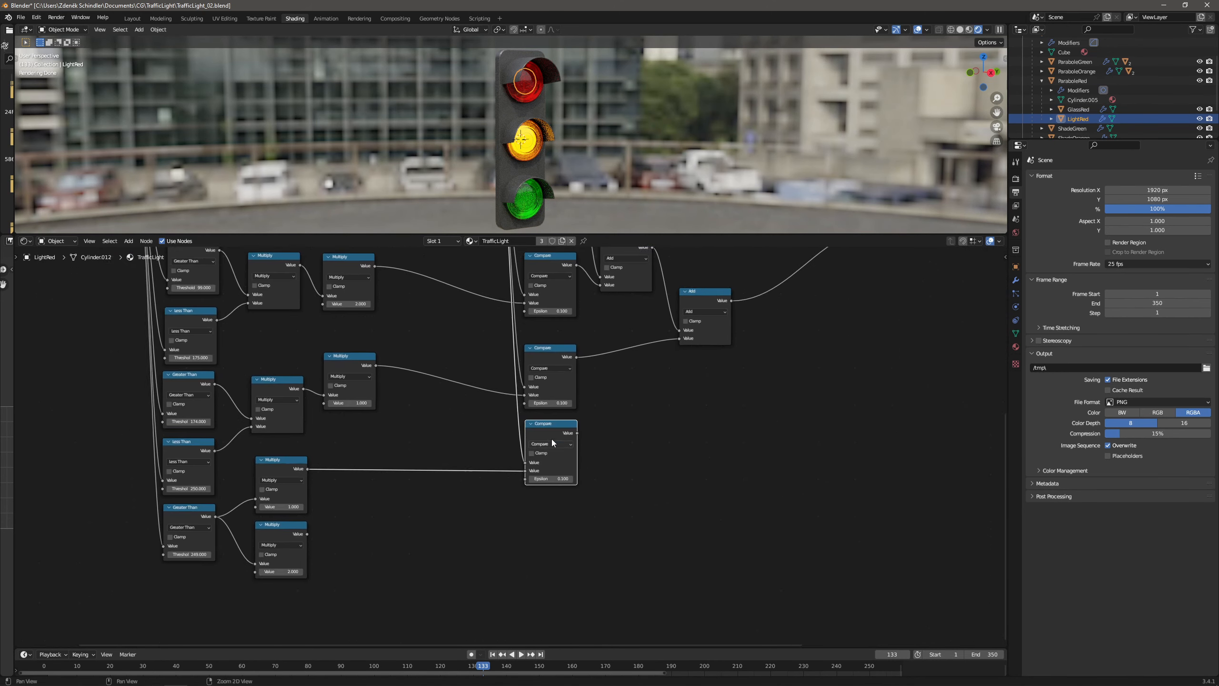
scroll(554, 437, up, 2)
key(shift+d)
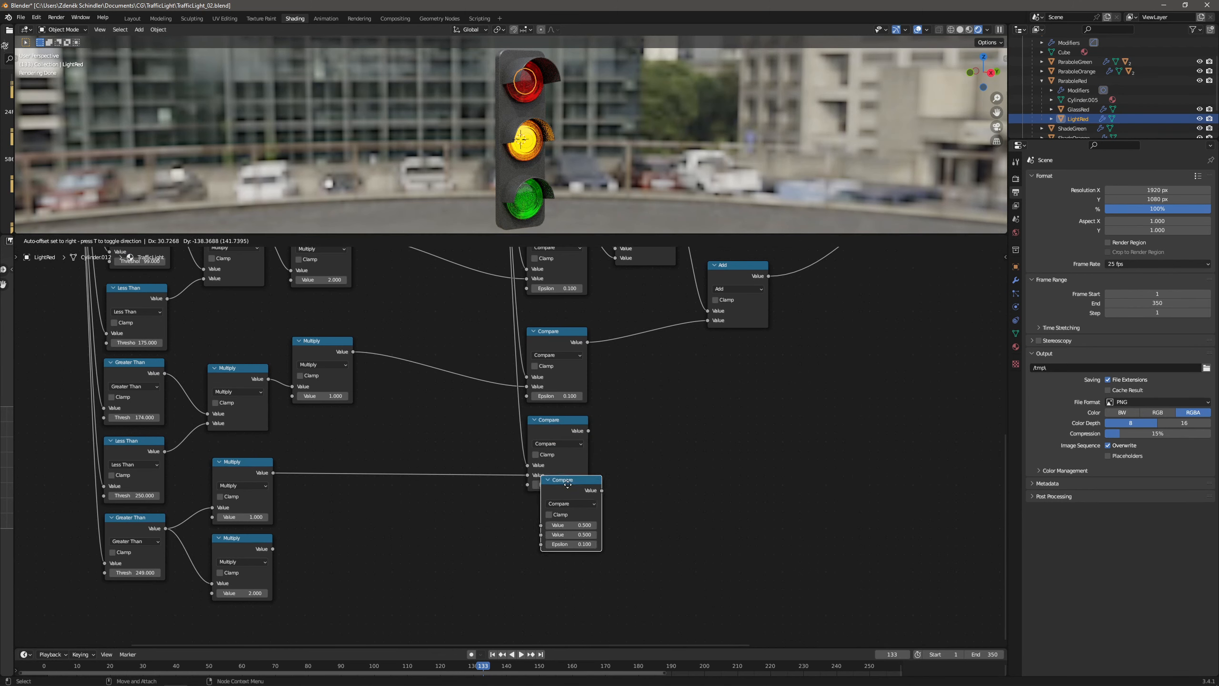
click(558, 514)
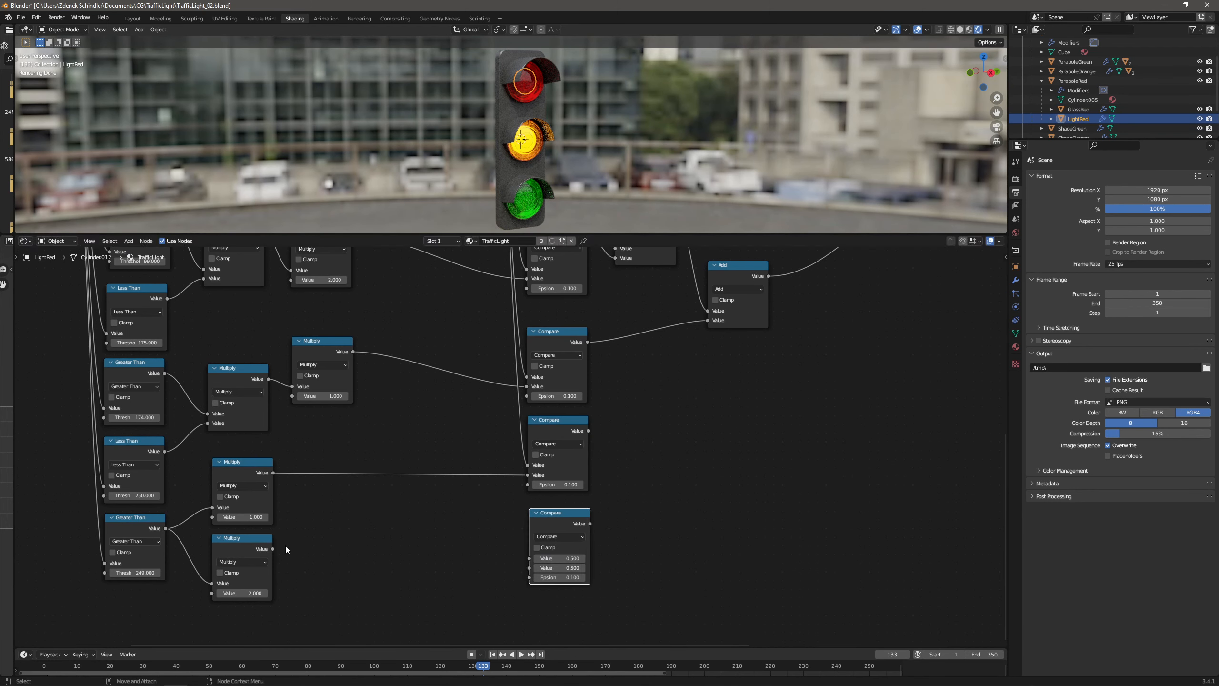
drag(273, 549, 526, 567)
scroll(526, 567, down, 2)
drag(526, 300, 547, 631)
Duplicate the lower Add node beside the two new Compare nodes and connect both of their outputs to the copy.
middle_drag(645, 551, 522, 431)
click(551, 327)
scroll(558, 337, up, 2)
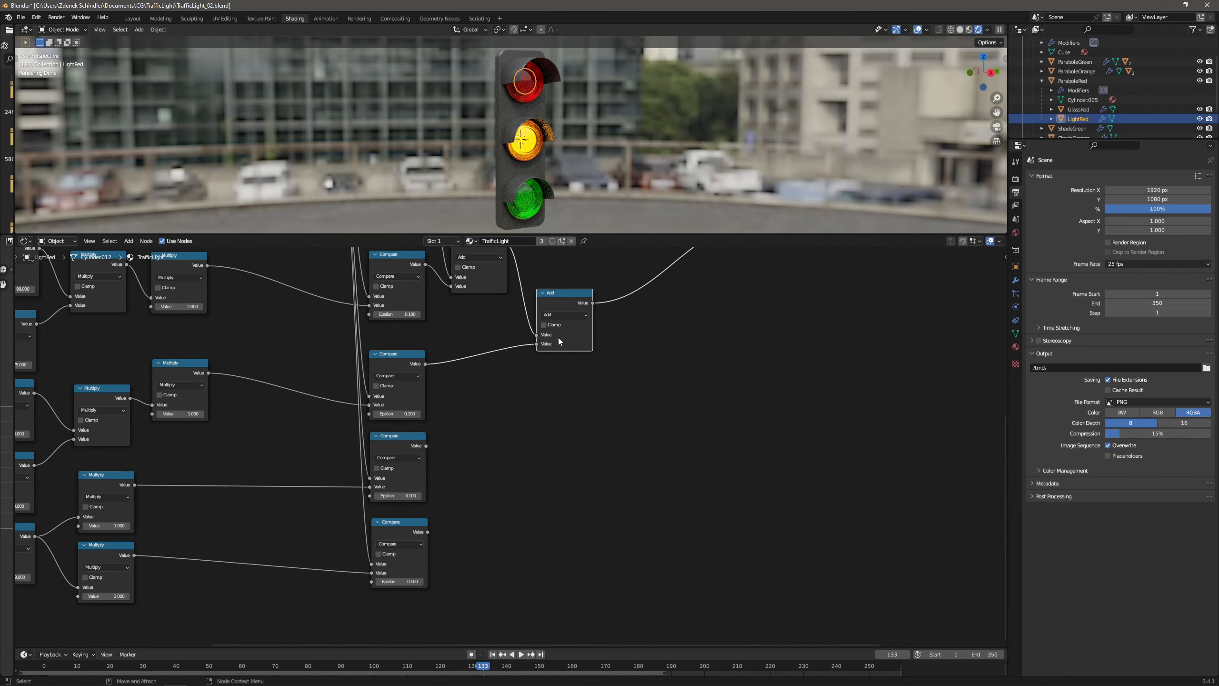
key(shift+d)
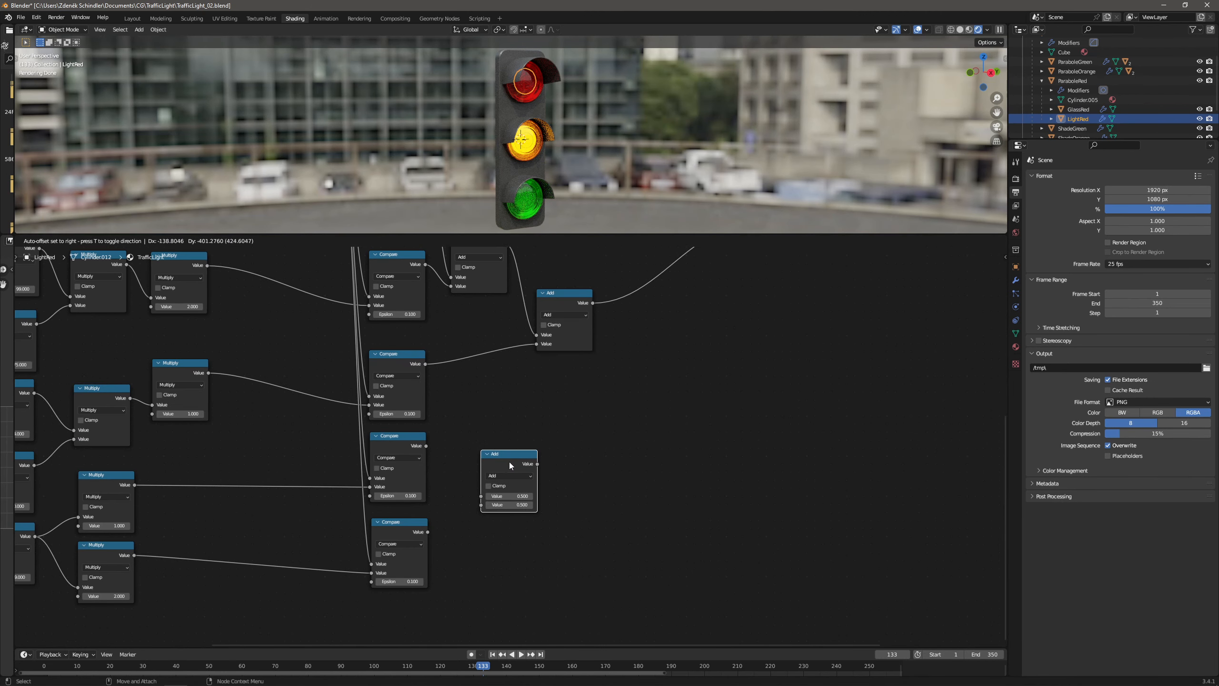
click(508, 461)
drag(426, 445, 481, 495)
drag(427, 532, 481, 504)
Reposition the mode-switch Multiply node and the Add node feeding it.
scroll(527, 446, down, 2)
middle_drag(526, 446, 486, 501)
scroll(521, 427, up, 2)
drag(646, 323, 611, 342)
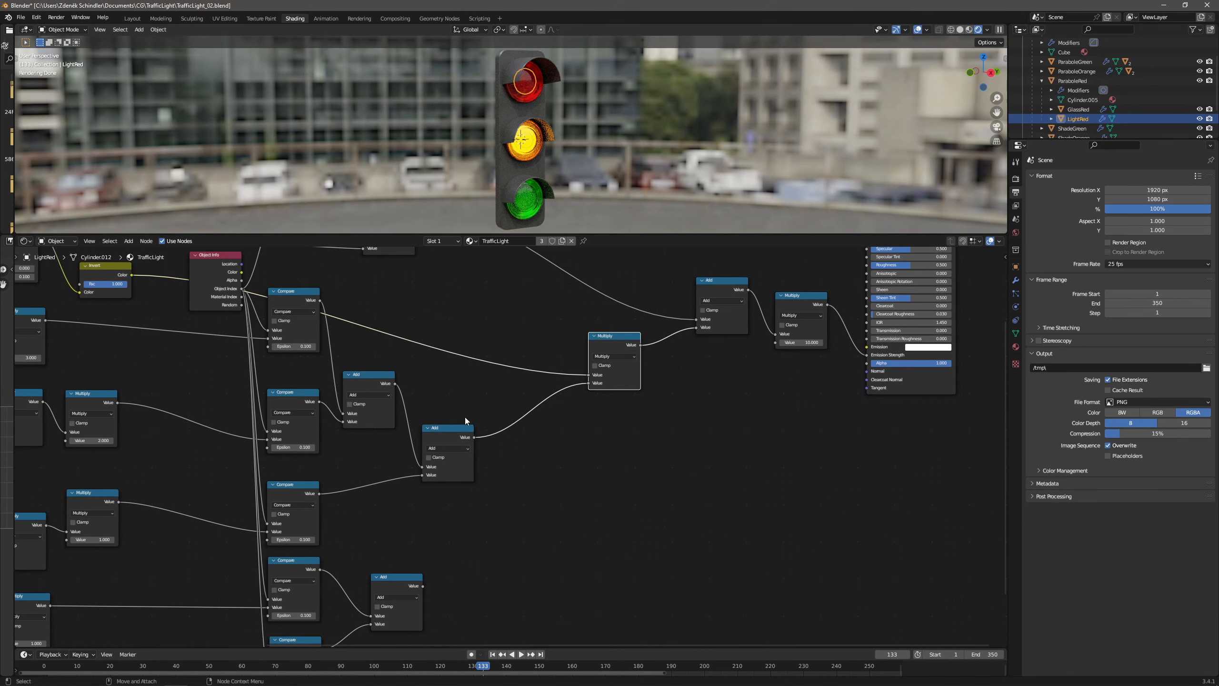
drag(446, 436, 435, 434)
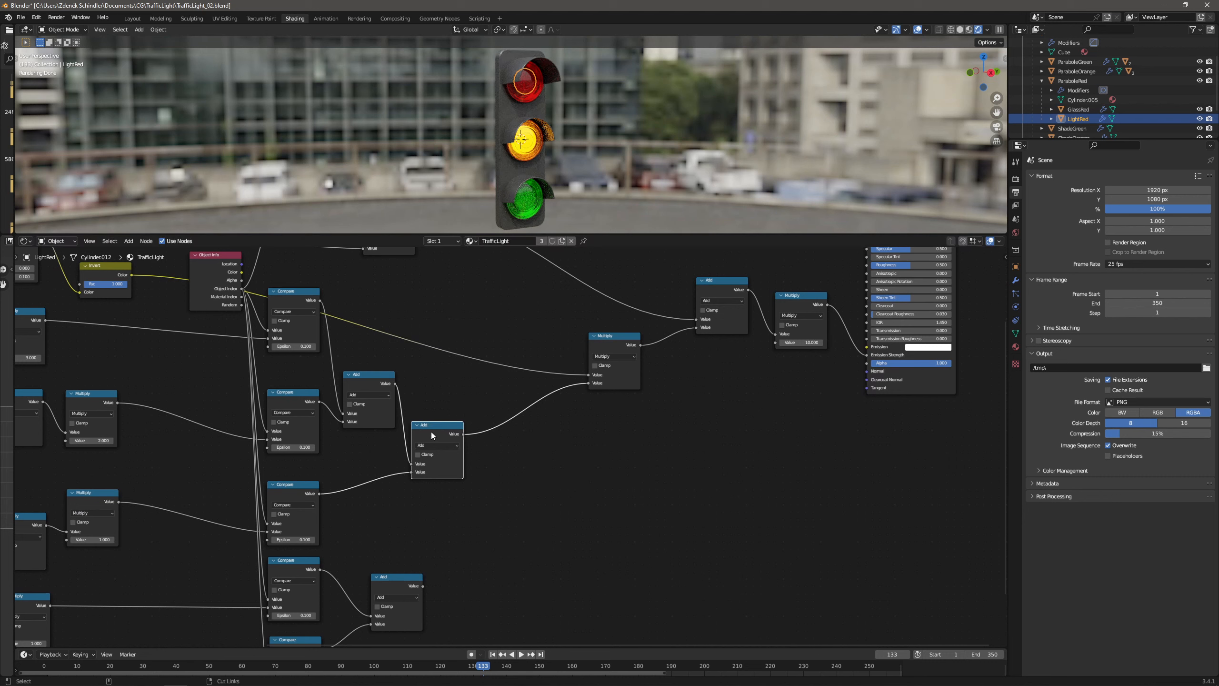
Insert a duplicate Add node that sums the two final Add outputs and feeds the mode-switch Multiply's second value.
key(shift+d)
click(531, 470)
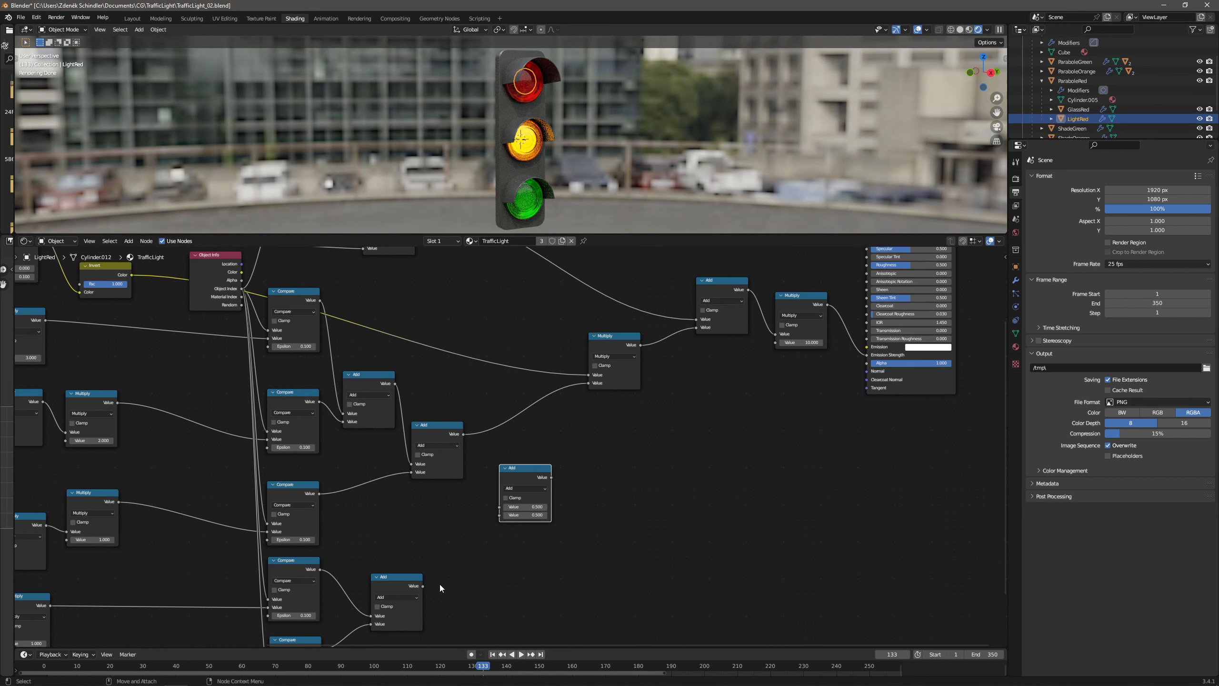
drag(424, 585, 499, 515)
drag(464, 434, 499, 507)
drag(552, 475, 588, 383)
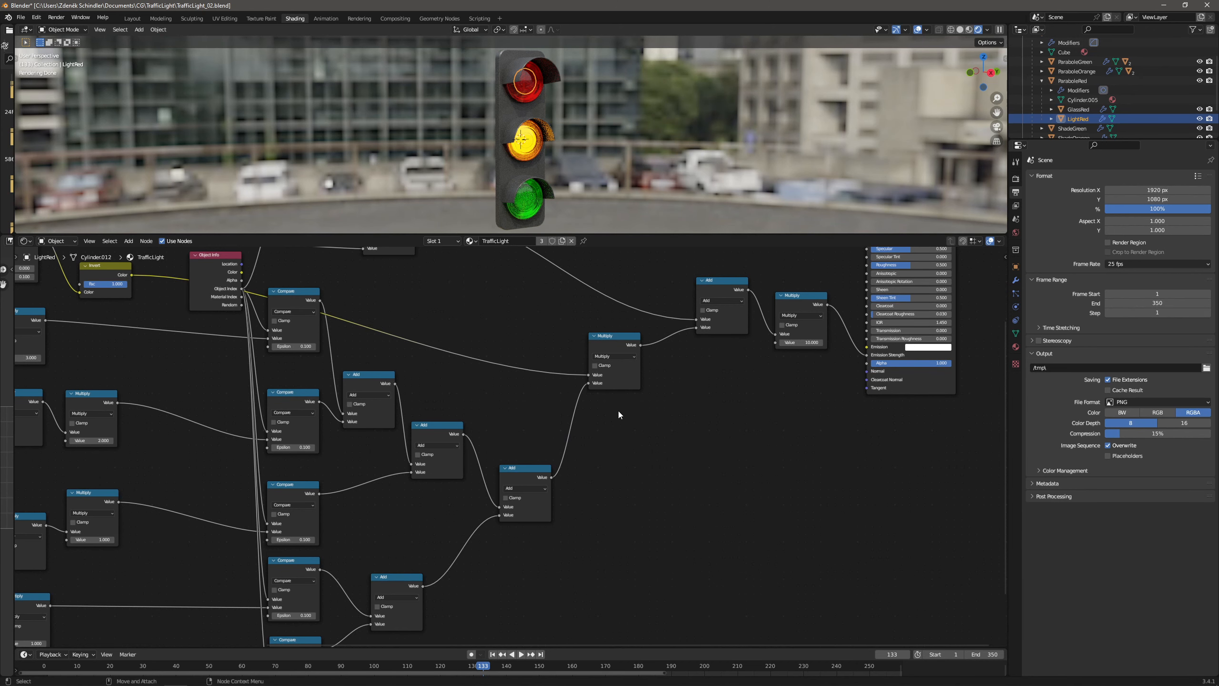
Scrub the timeline to frame 255 to check which lamps light up.
middle_drag(582, 541, 692, 494)
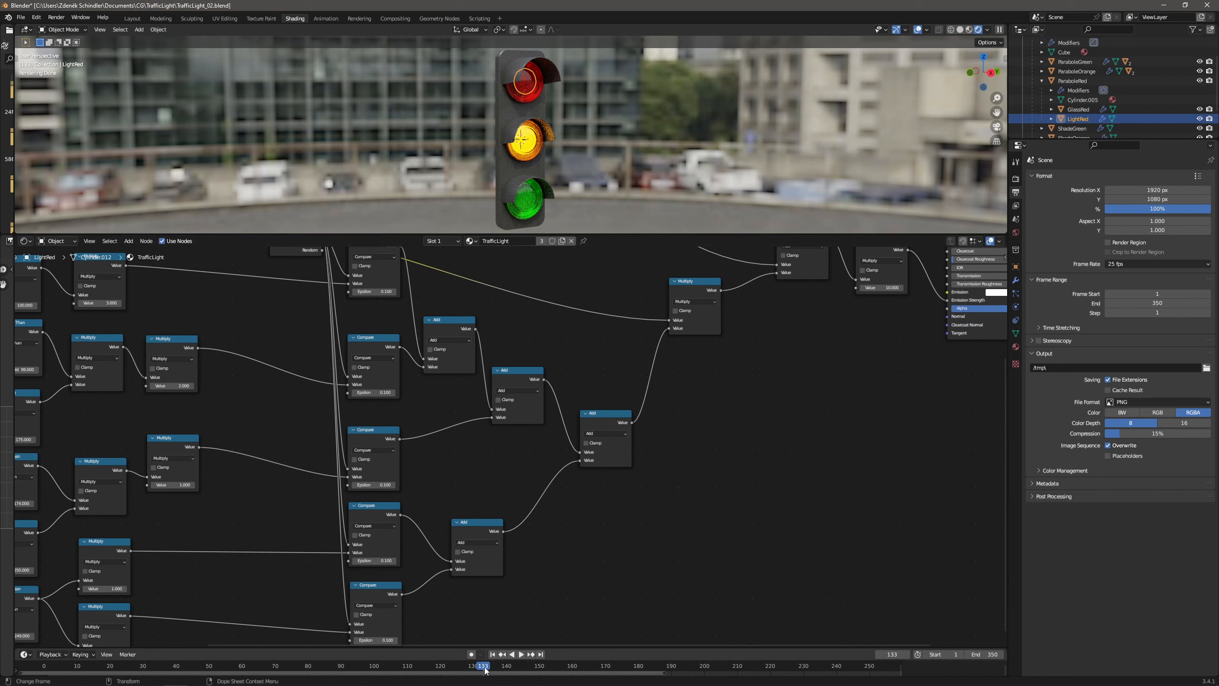
drag(485, 671, 885, 677)
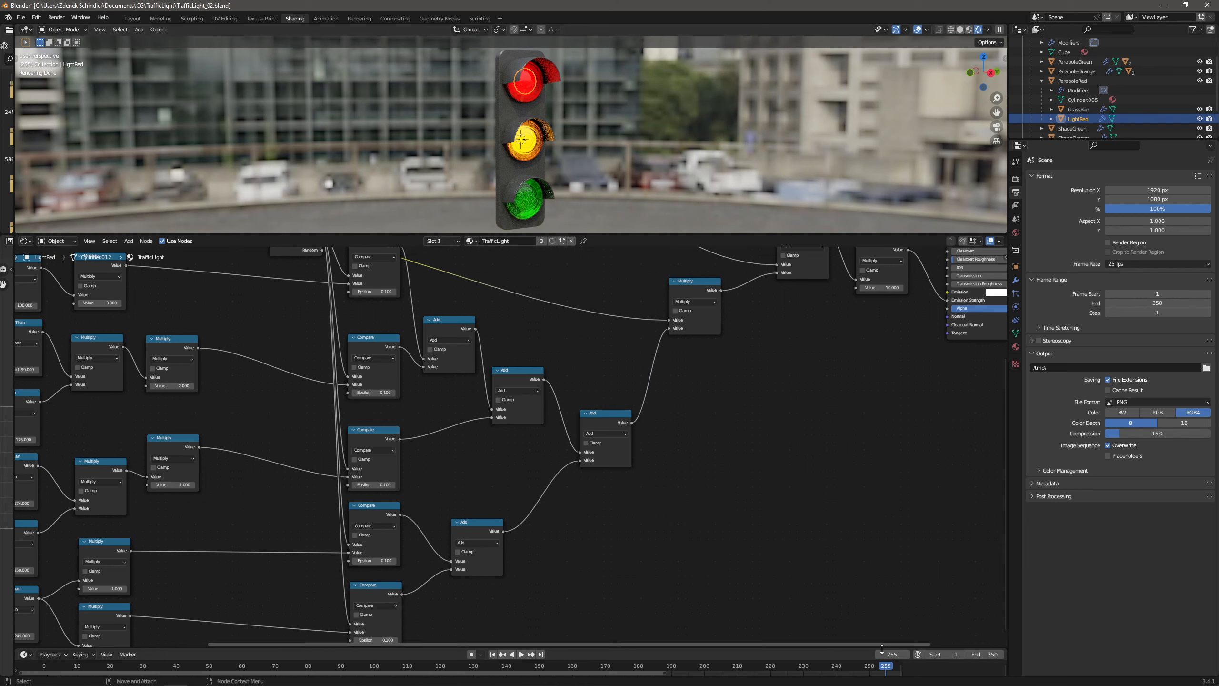
Return to the first frame and set the scene's end frame to 700.
mouse_move(888, 670)
mouse_down()
mouse_move(857, 670)
mouse_move(891, 673)
mouse_up()
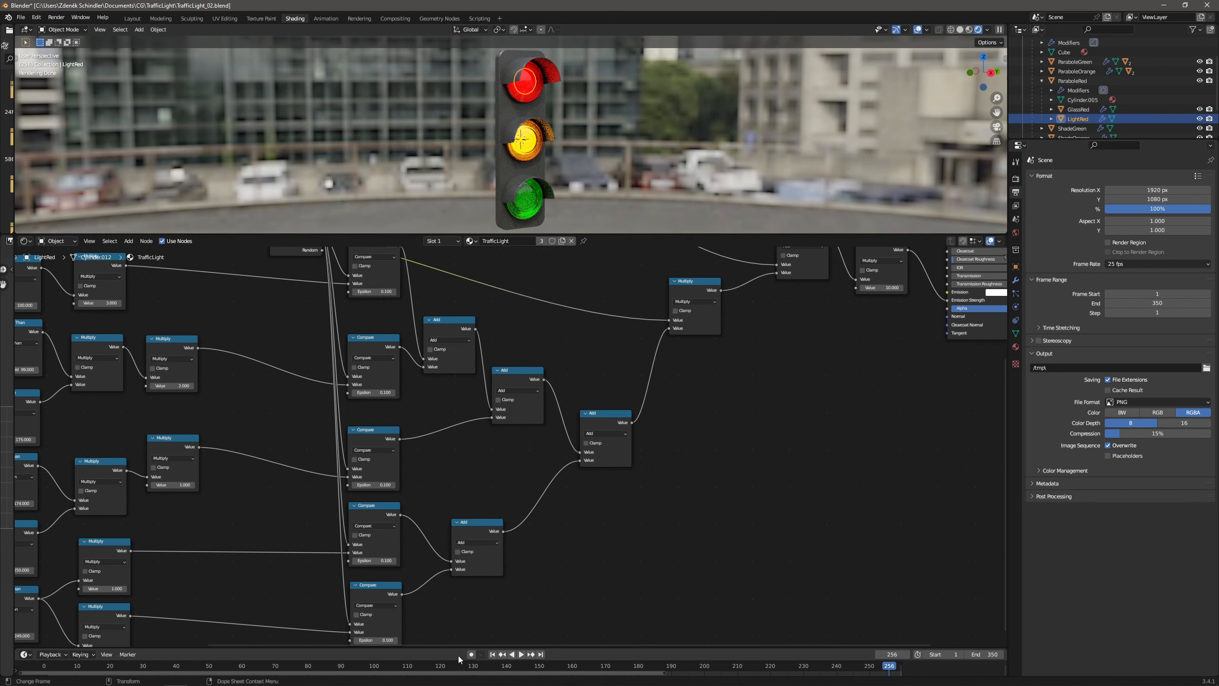
click(492, 654)
double_click(994, 653)
text(700)
key(Return)
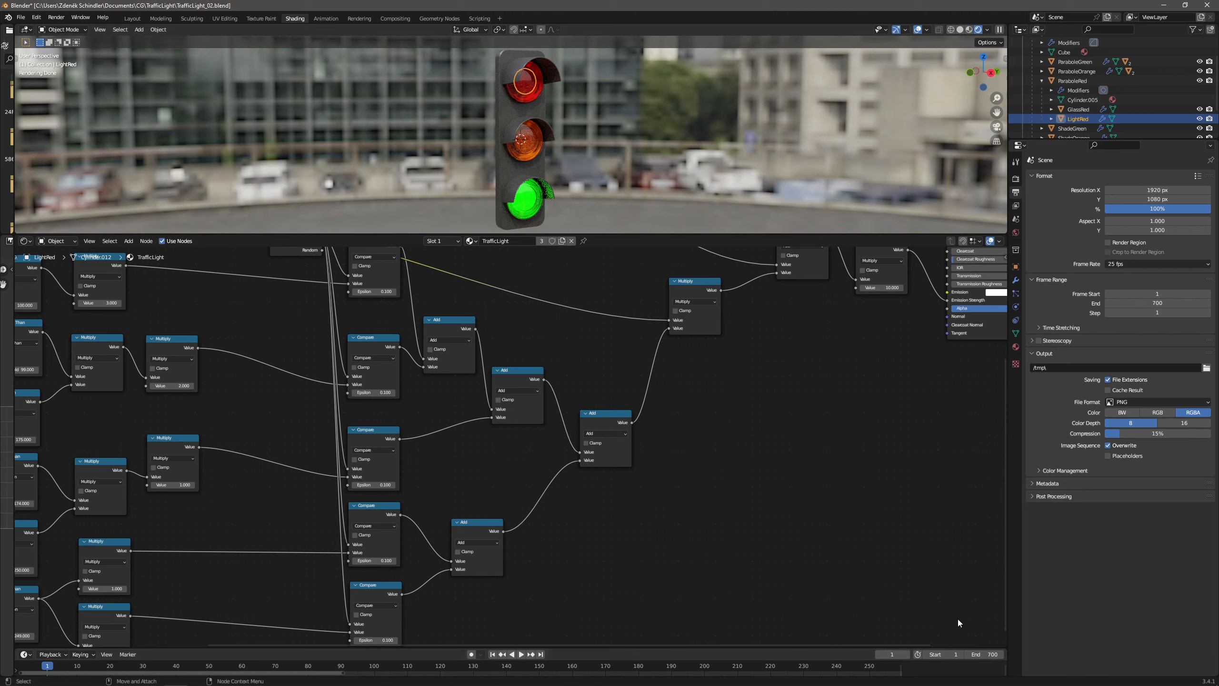
Play the animation in an enlarged 3D viewport to check the lamp cycle, and restore the node editor's height once stopped.
click(521, 654)
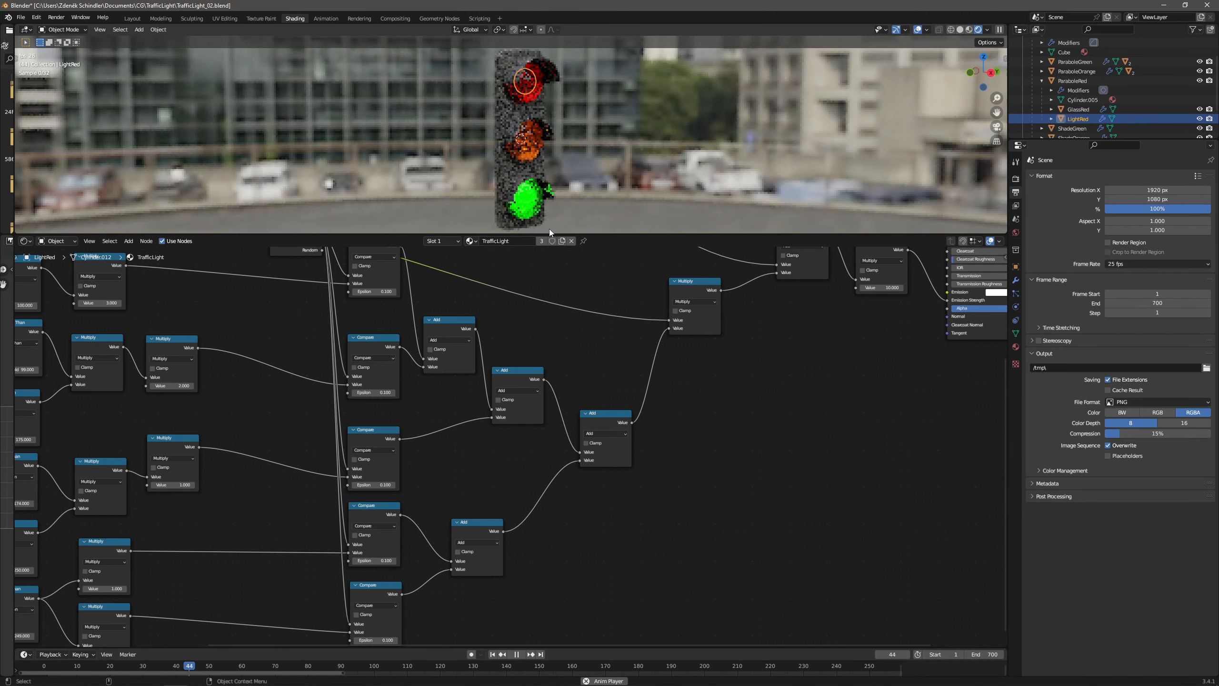
drag(549, 234, 577, 398)
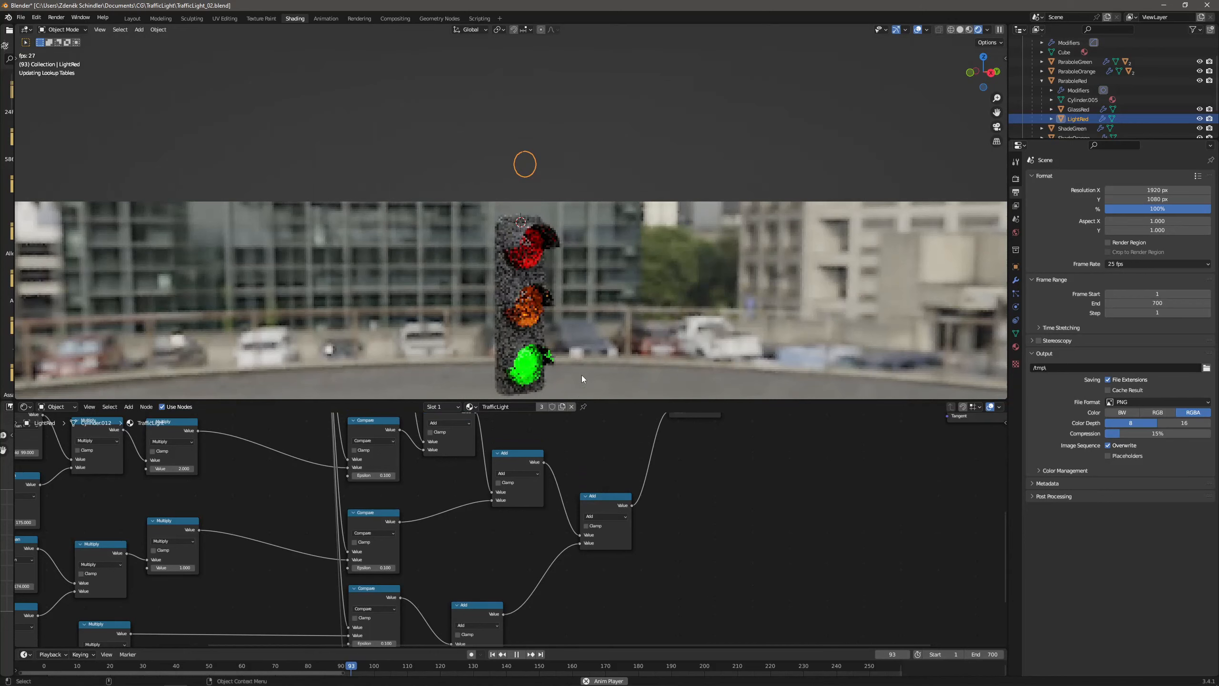
click(516, 655)
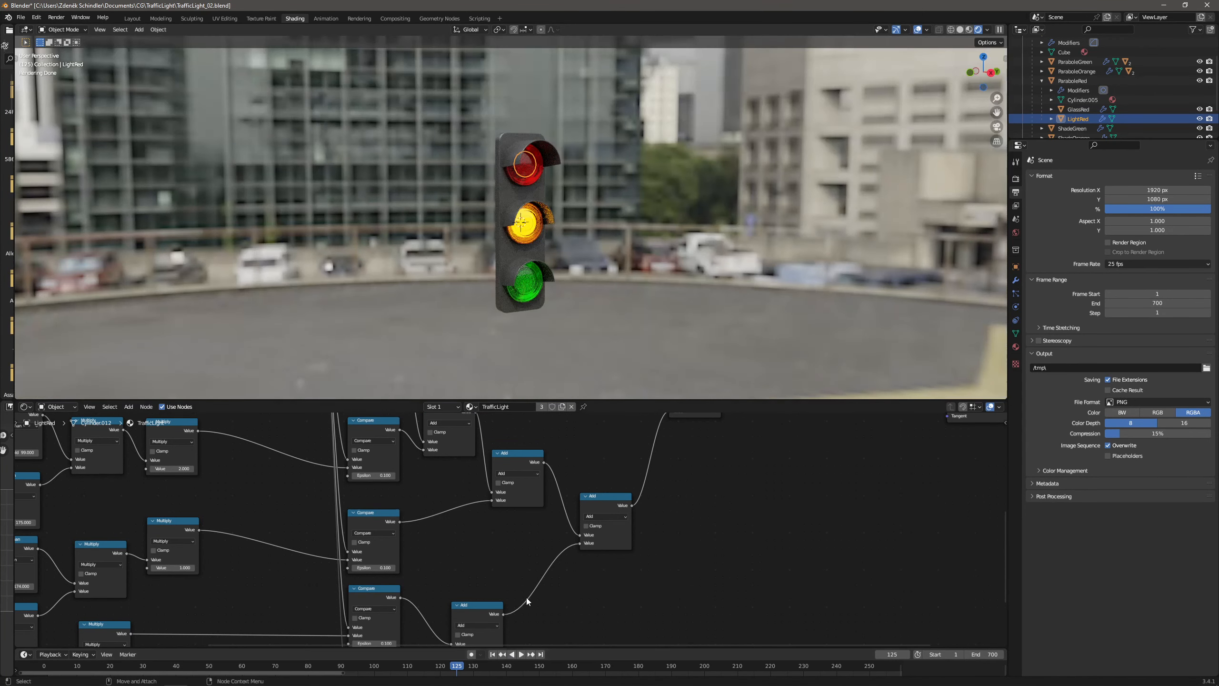
key(space)
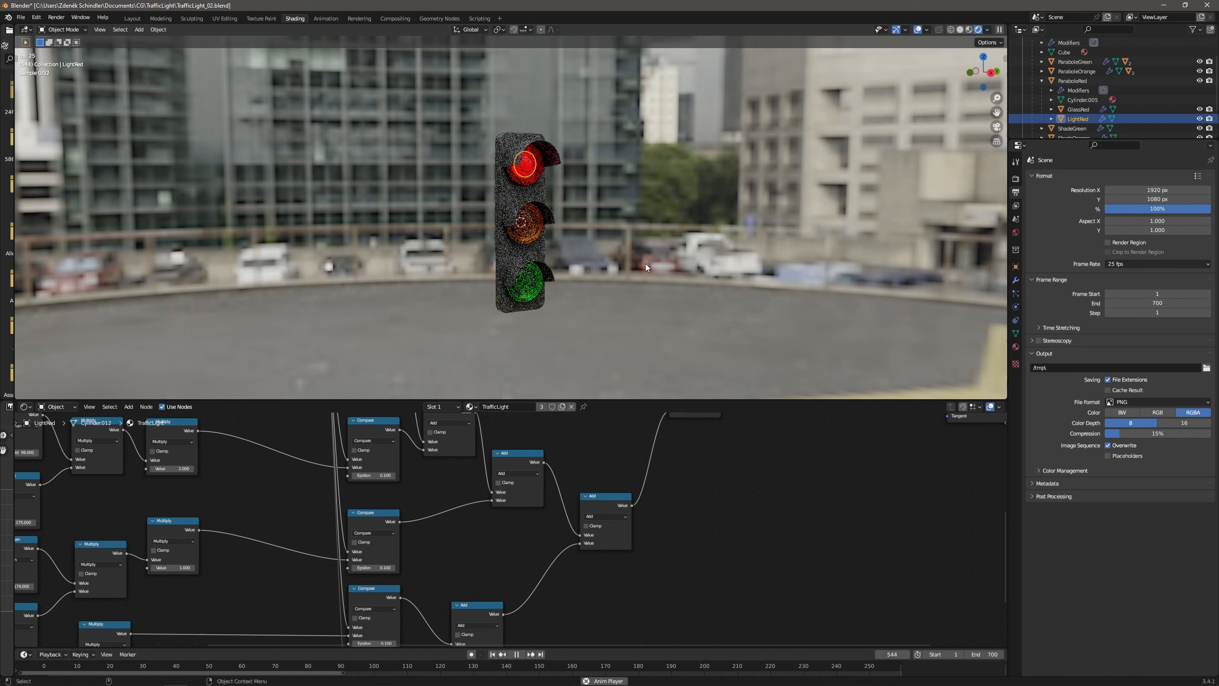
click(514, 654)
drag(492, 400, 485, 206)
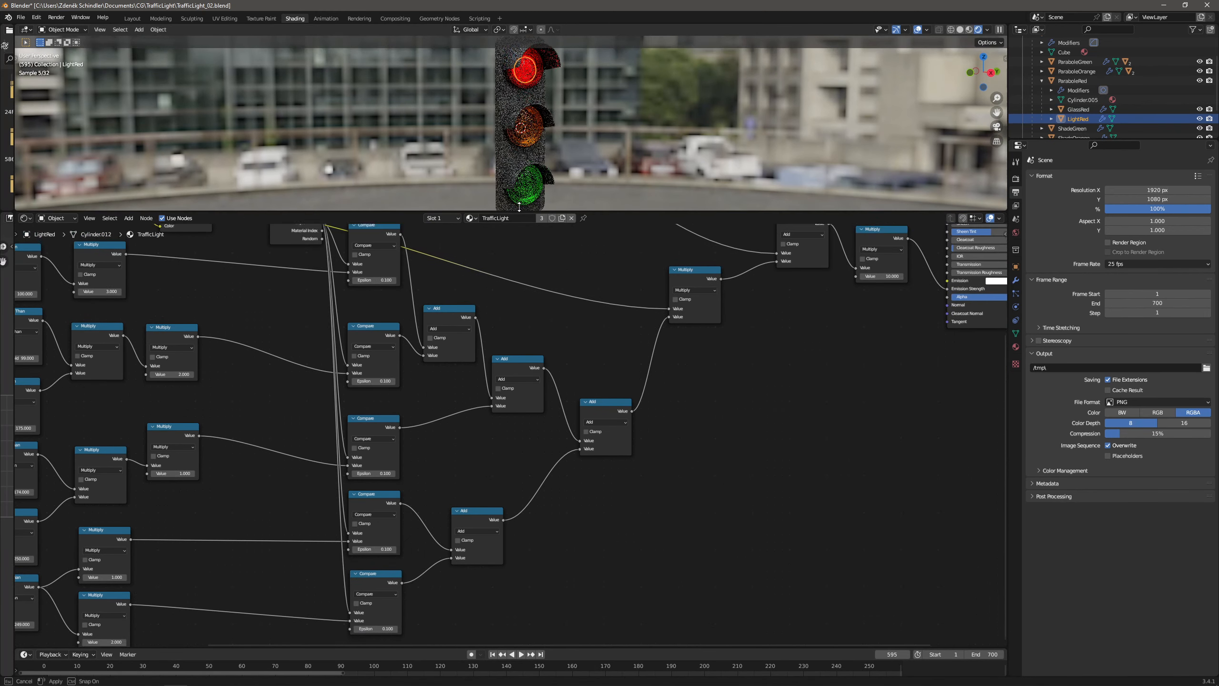
Duplicate the Mode value node and place the copy just below it.
middle_drag(320, 400, 714, 394)
scroll(713, 394, down, 3)
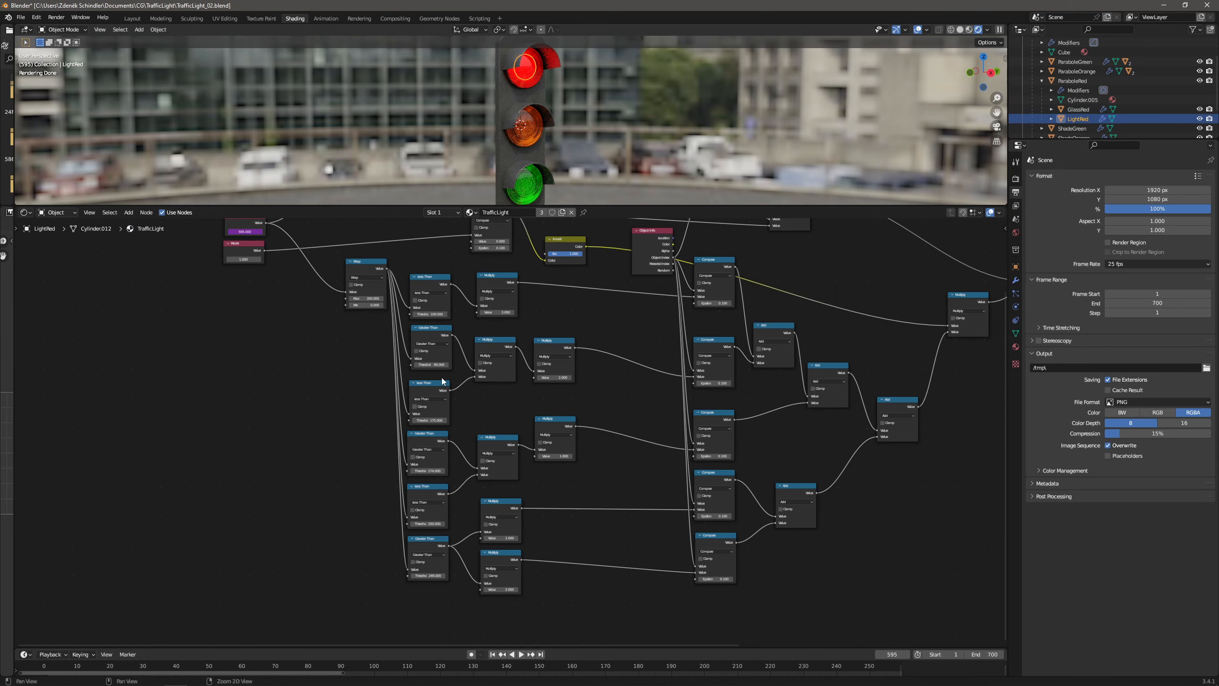
middle_drag(443, 384, 586, 409)
scroll(457, 294, up, 3)
middle_drag(464, 320, 500, 318)
scroll(442, 313, down, 2)
scroll(468, 364, up, 4)
drag(389, 309, 392, 309)
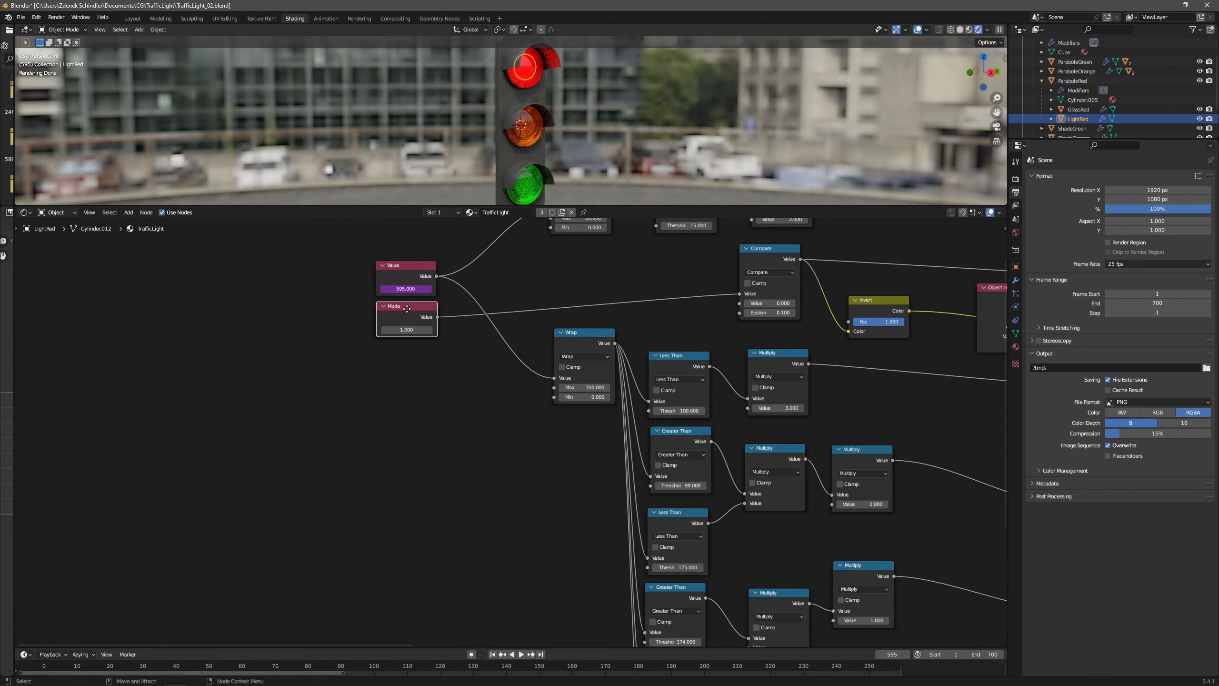
key(shift+d)
click(401, 379)
Label the duplicated value node GreenDuration.
key(F2)
click(460, 386)
click(409, 360)
right_click(409, 361)
click(397, 356)
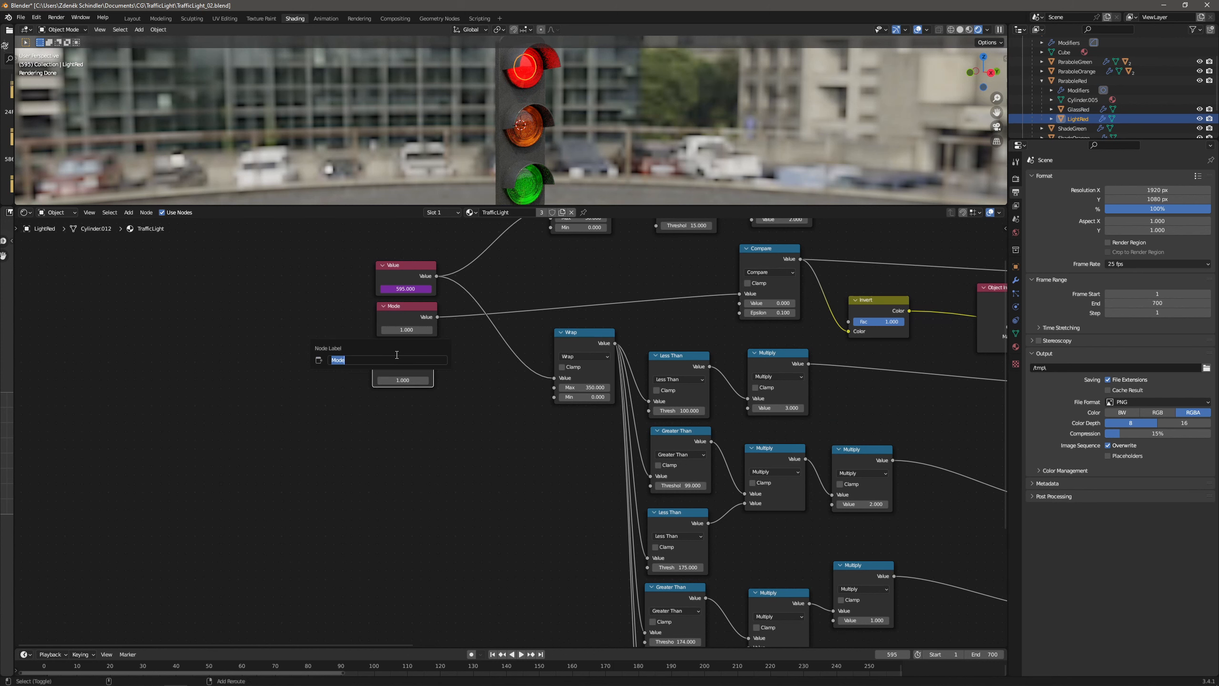
text(R)
text(GreenDuration)
key(Return)
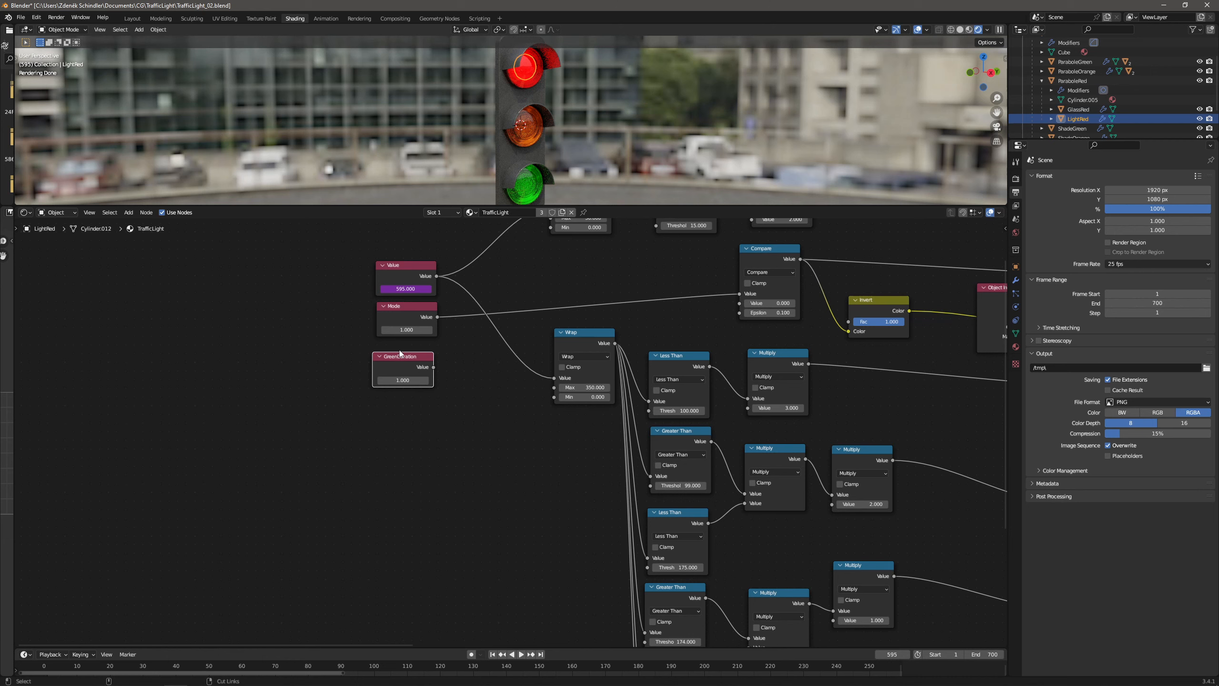
Duplicate the GreenDuration node, label the copy RedDuration and align it below the original.
key(shift+d)
click(393, 404)
click(483, 432)
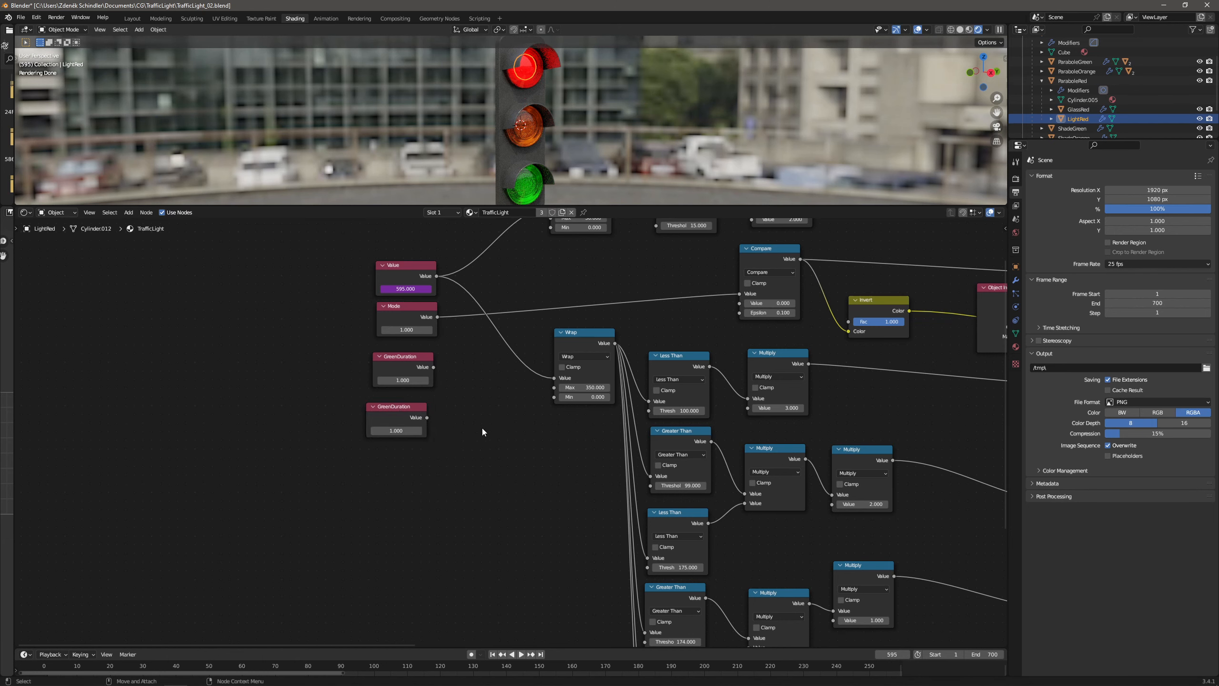
right_click(401, 408)
click(401, 409)
text(RedDuration)
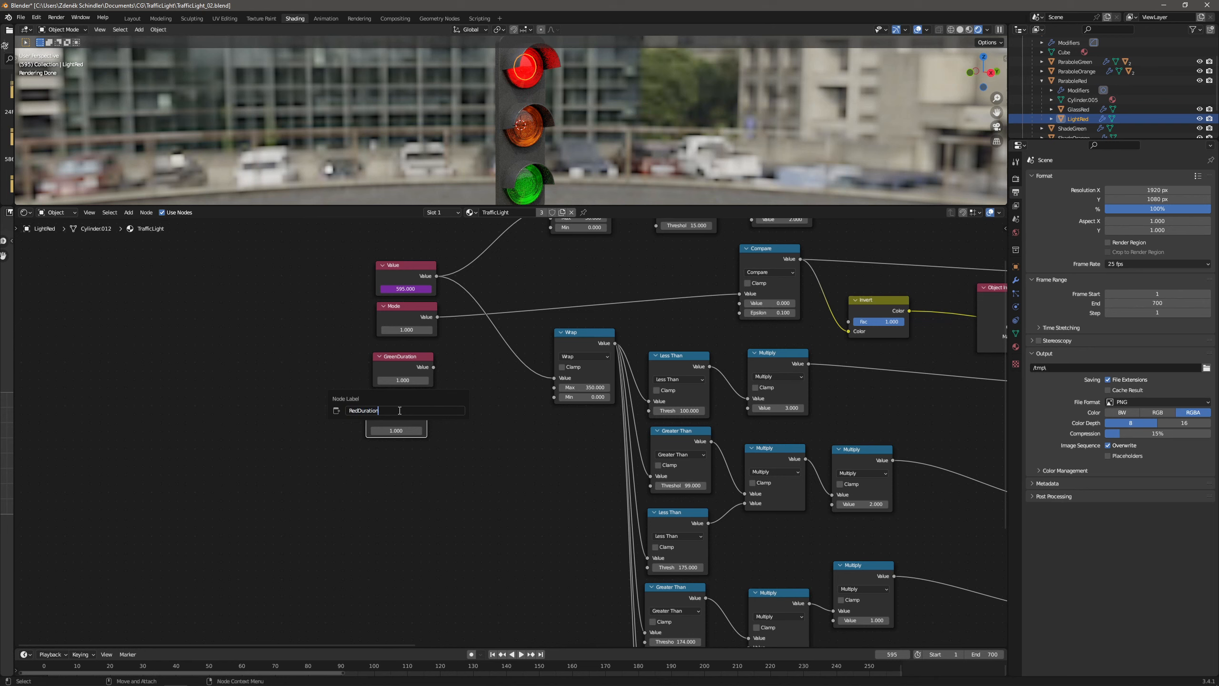
key(Return)
drag(379, 409, 385, 403)
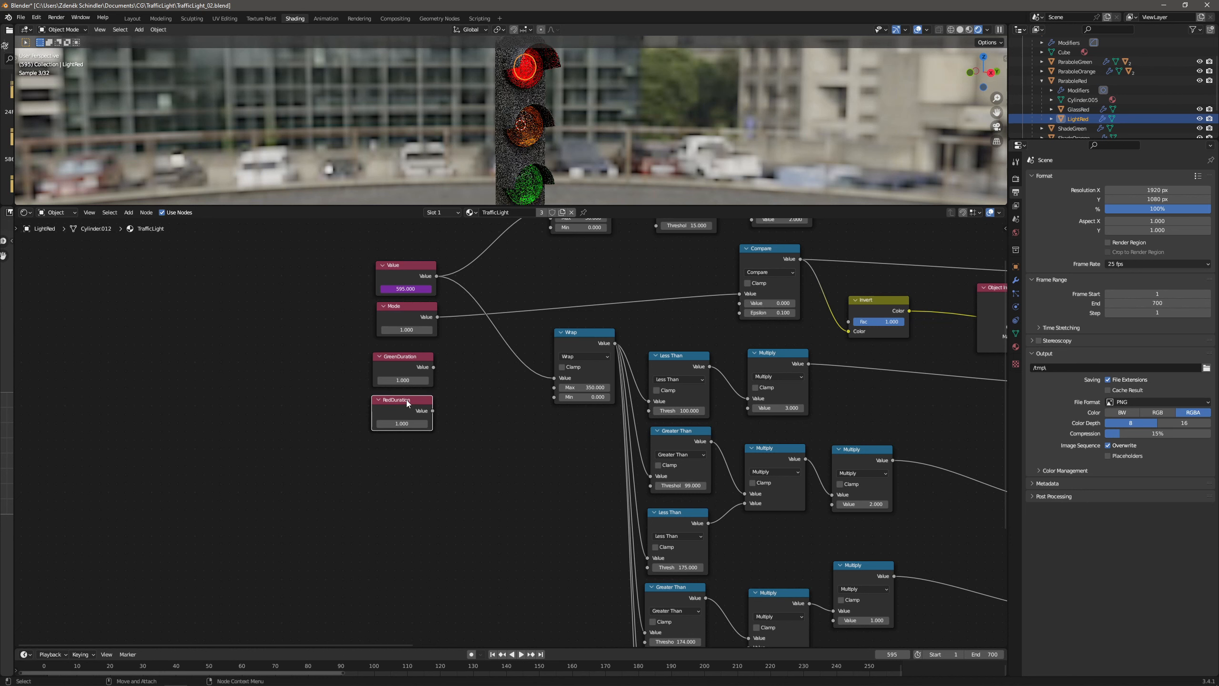
Duplicate the RedDuration node to get a third value node labelled TransitionDuration.
key(shift+d)
click(406, 443)
right_click(406, 444)
click(402, 445)
text(Tra)
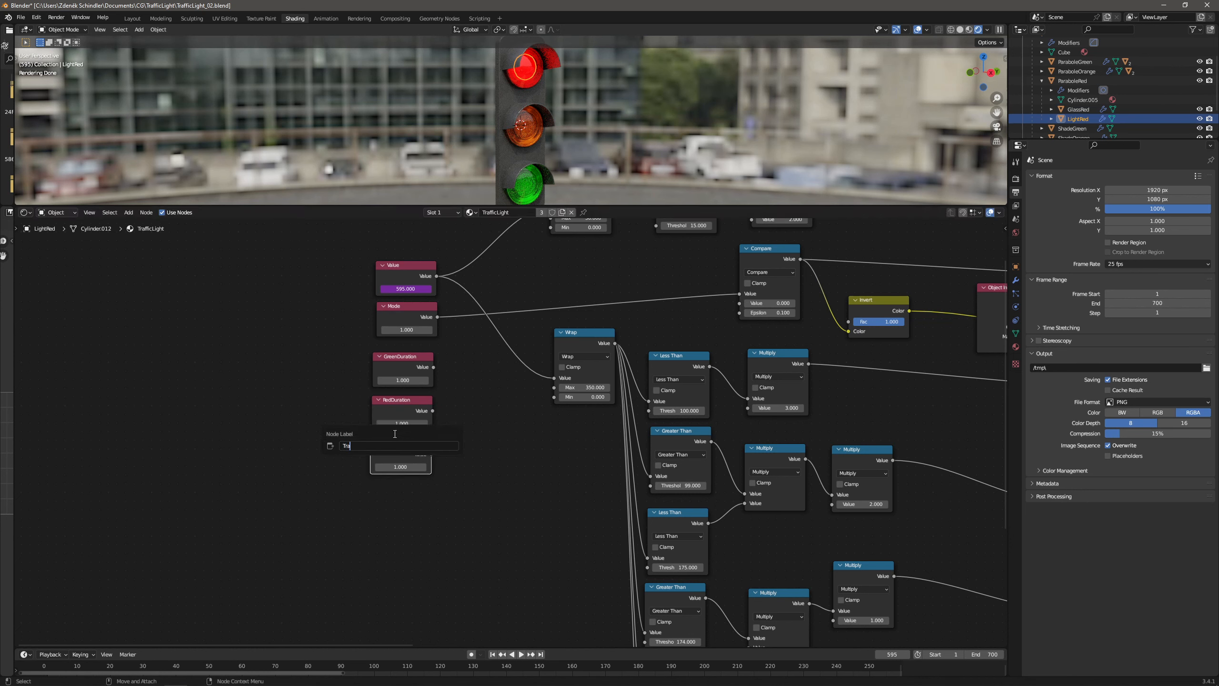
text(nsitionDuration)
key(Return)
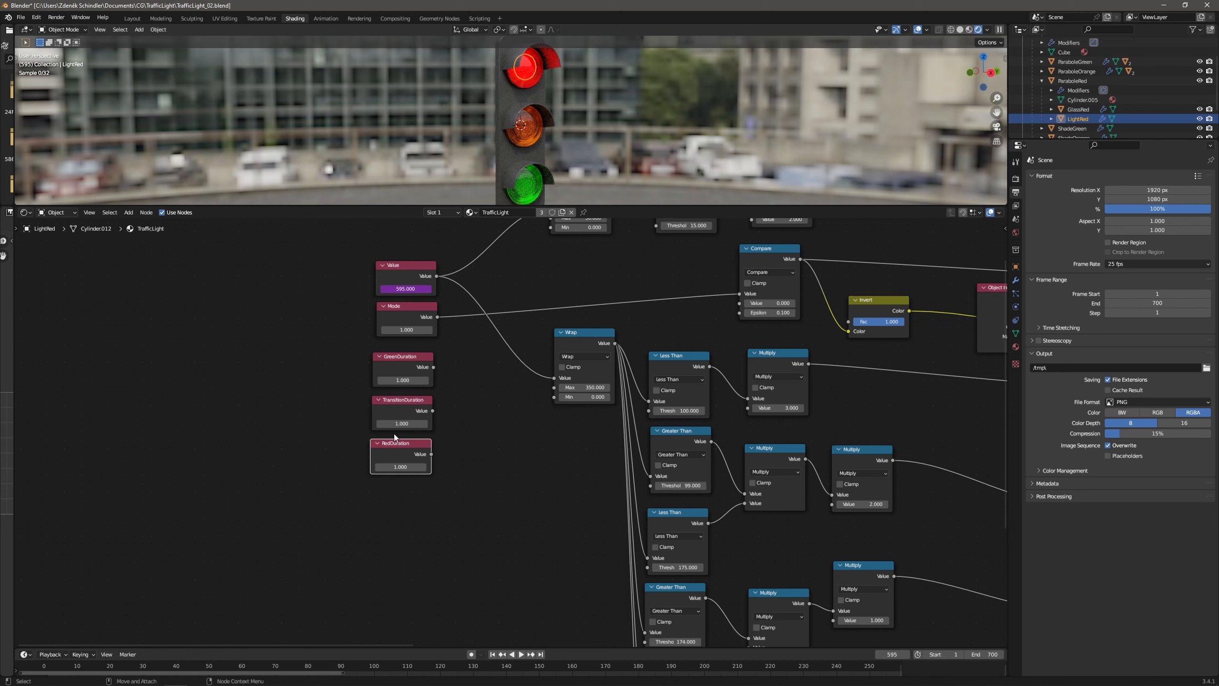
Set GreenDuration and RedDuration to 100 and TransitionDuration to 75, with TransitionDuration placed as the lowest node.
click(416, 380)
text(100)
key(Return)
click(407, 424)
key(Return)
mouse_move(411, 401)
mouse_down()
mouse_move(412, 484)
mouse_move(409, 401)
mouse_up()
click(407, 423)
key(Return)
drag(406, 497, 407, 465)
click(407, 466)
text(75)
key(Return)
Move the three duration nodes away from the Wrap node and add a Math node set to Multiply beside them.
drag(476, 356, 370, 498)
drag(421, 360, 305, 364)
click(128, 213)
click(130, 222)
text(ma)
key(Return)
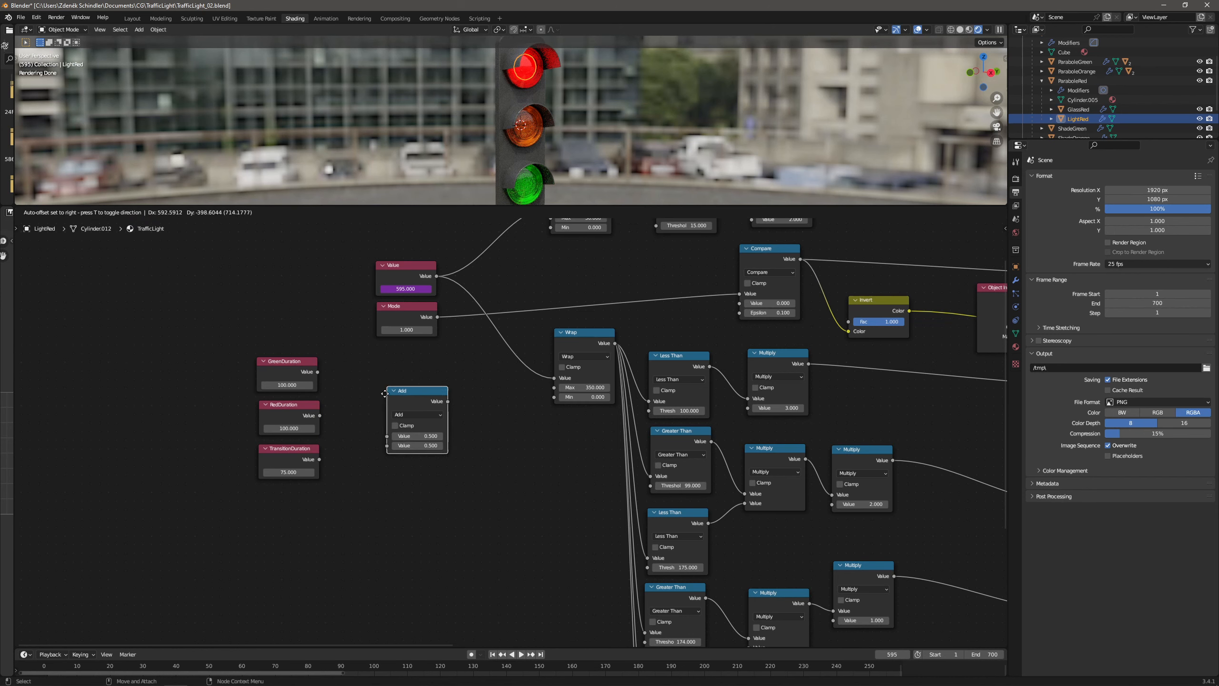
click(372, 385)
click(402, 406)
click(389, 449)
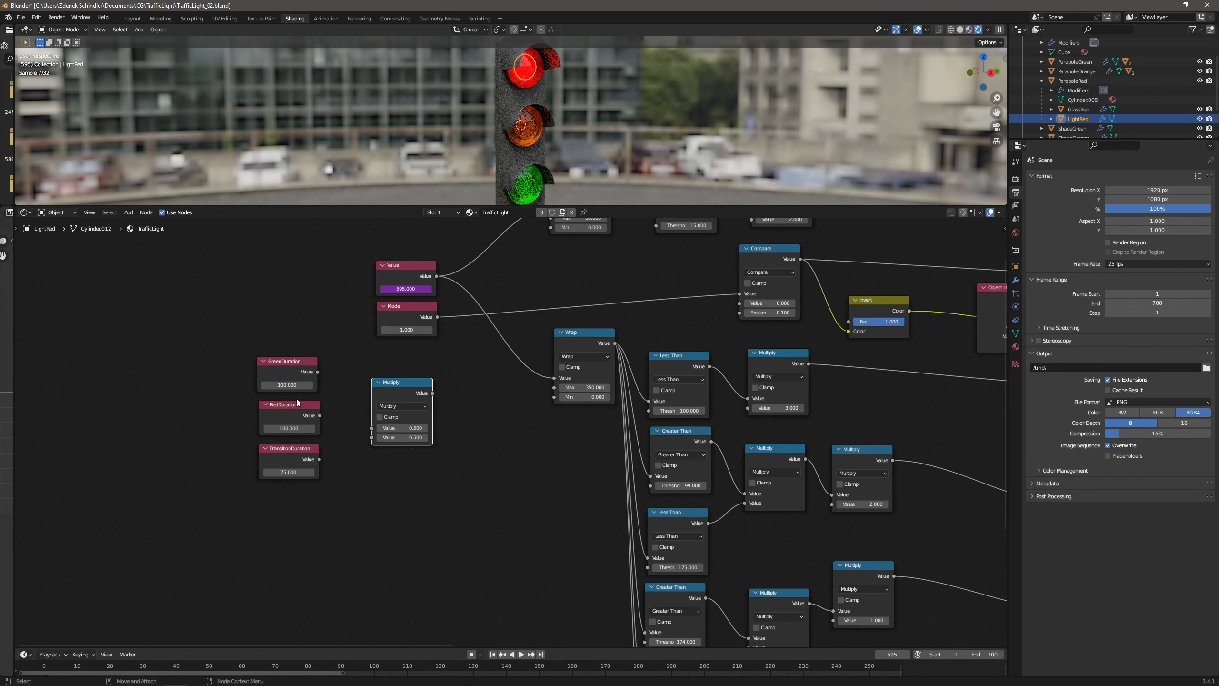
Connect TransitionDuration to the new Multiply node, set its second value to 2 and place it beside TransitionDuration.
drag(319, 459, 372, 427)
click(402, 437)
text(2)
key(Return)
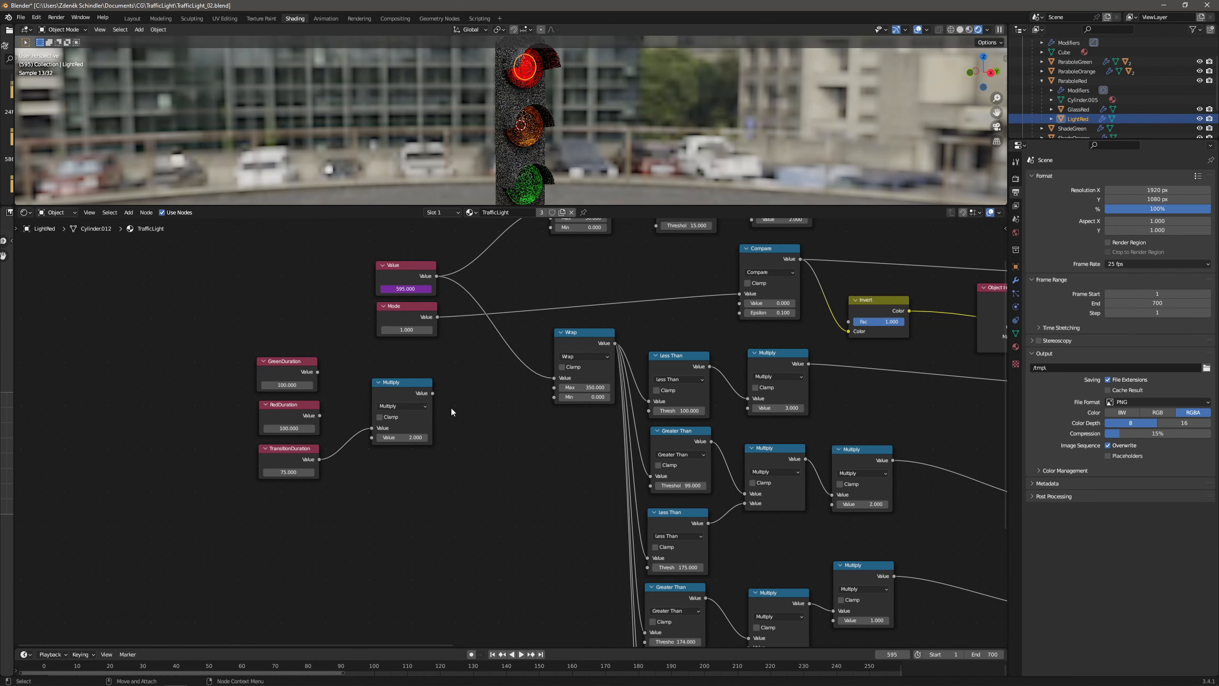
drag(394, 384, 373, 473)
Duplicate the Multiply node, change the copy to Add and feed it GreenDuration and RedDuration.
key(shift+d)
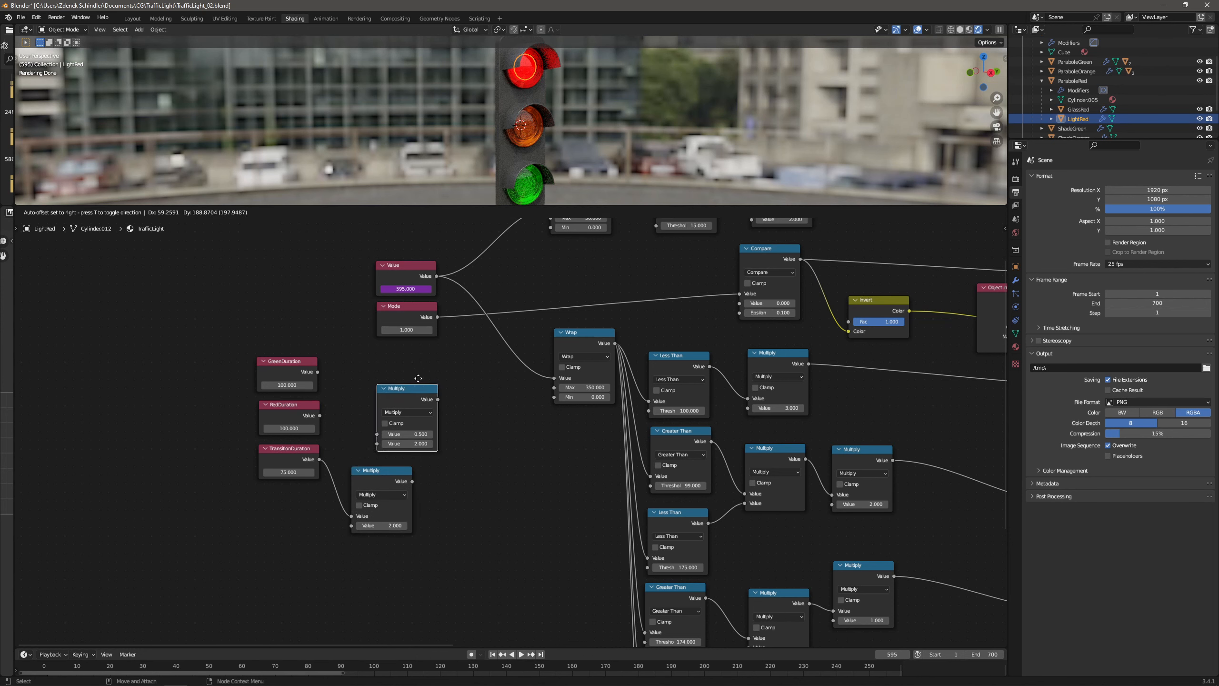
click(421, 370)
click(411, 386)
click(412, 410)
drag(317, 372, 379, 417)
drag(409, 369, 451, 359)
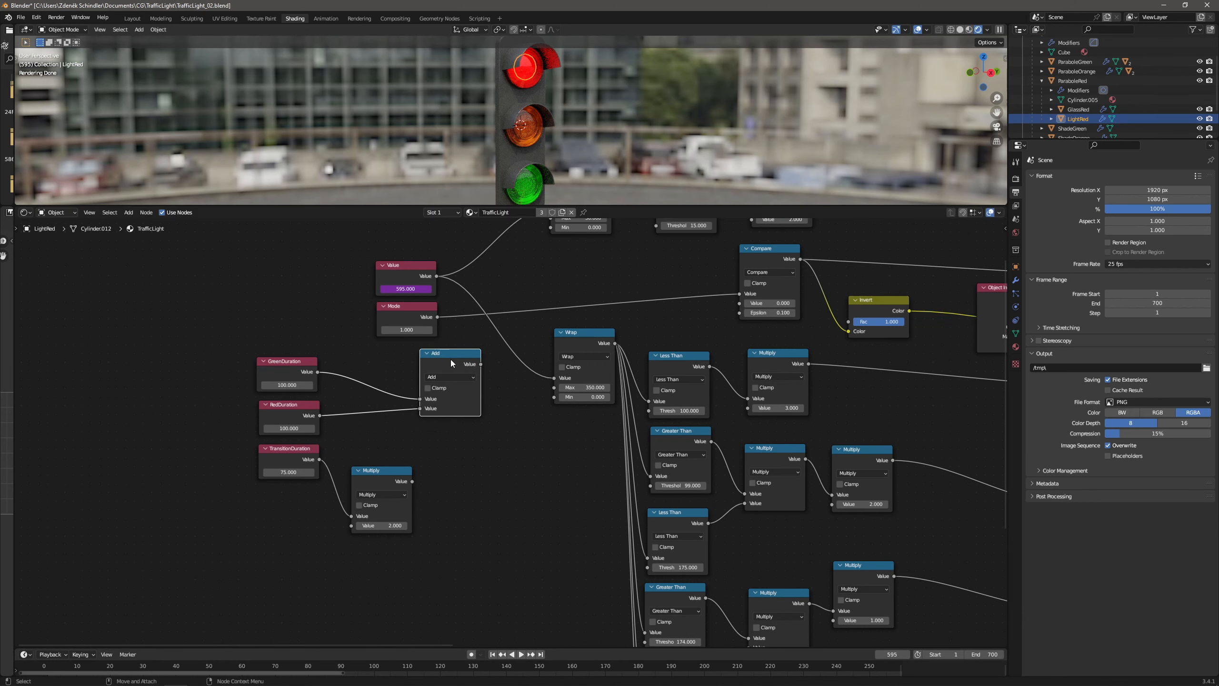
Duplicate the Add node and connect the copy to sum the first Add and the doubled TransitionDuration.
key(shift+d)
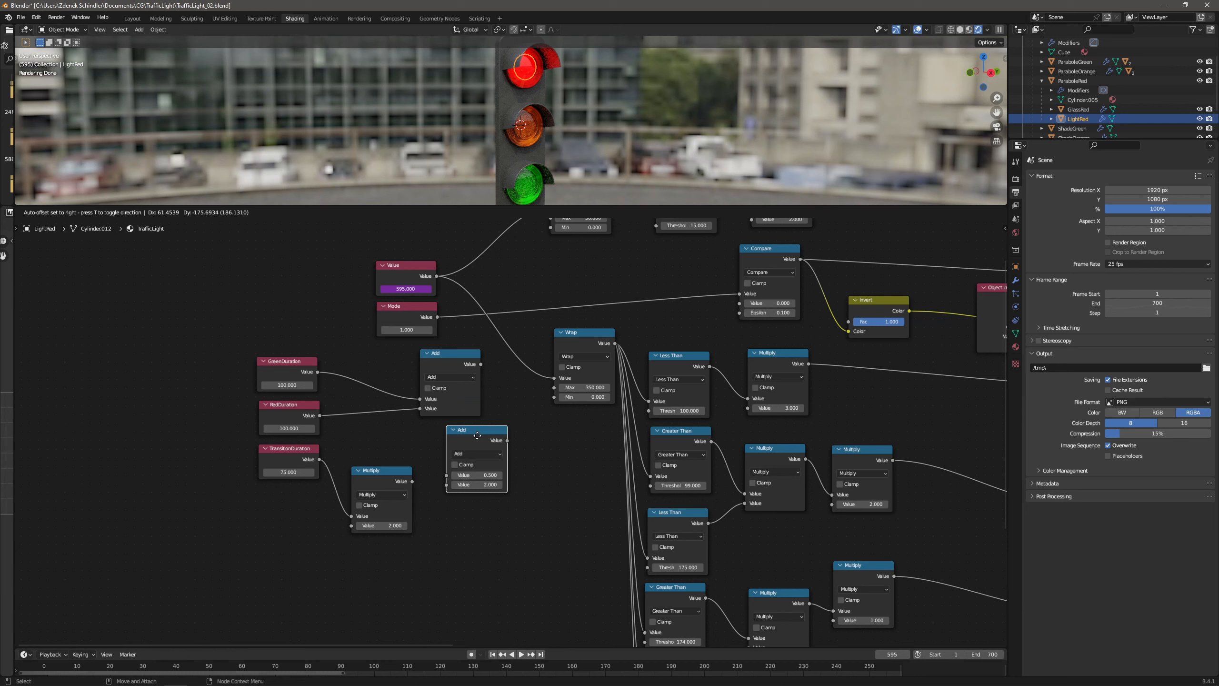
click(513, 441)
drag(449, 354, 484, 492)
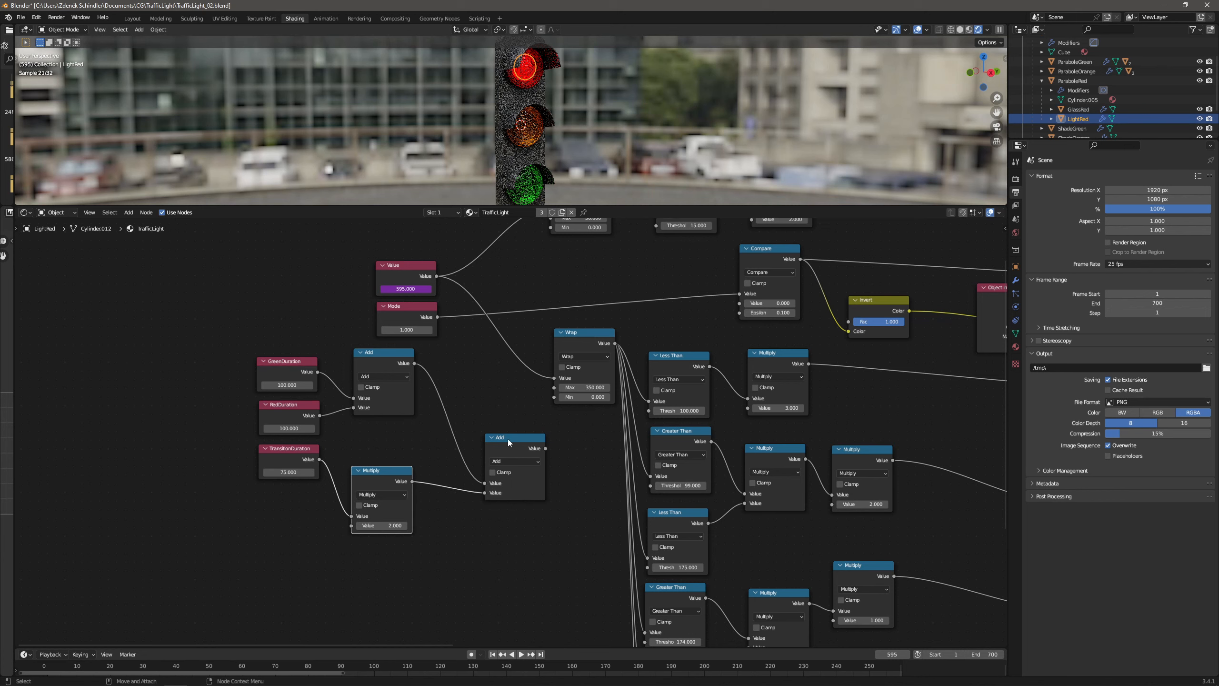
drag(519, 453, 477, 396)
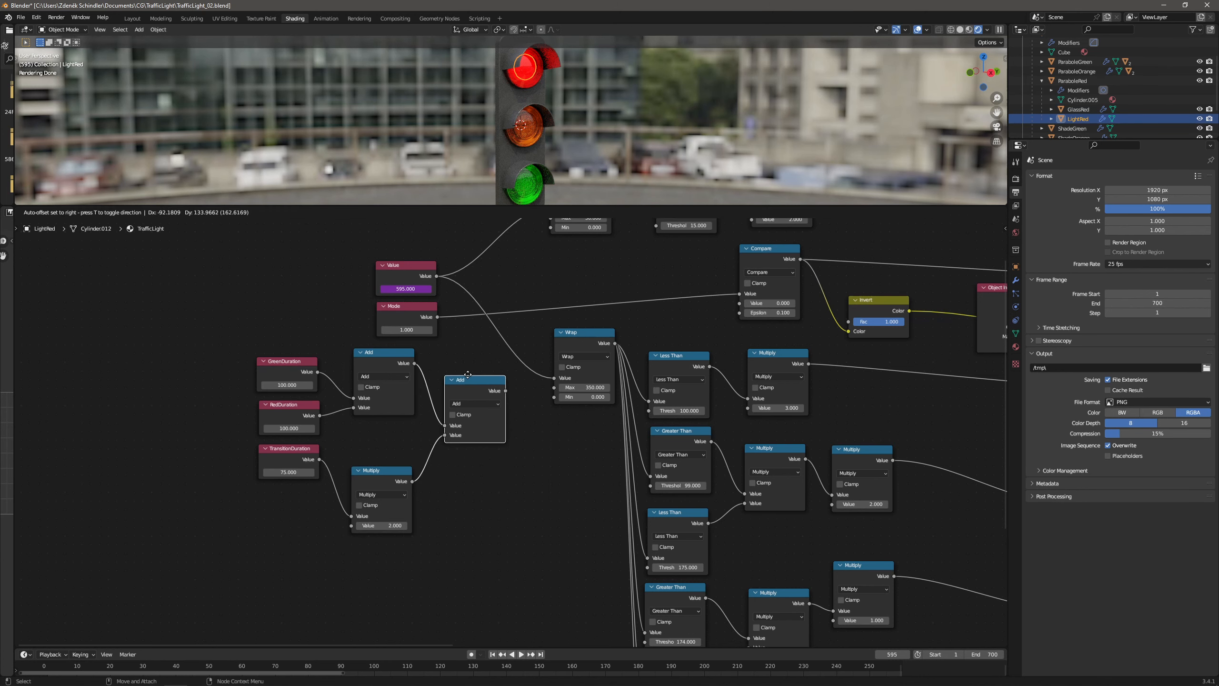
Shift the duration node group farther from the Wrap node and connect the total Add output to Wrap's Max.
drag(463, 351, 285, 519)
drag(477, 386, 555, 388)
click(412, 404)
middle_drag(522, 436, 502, 410)
scroll(486, 416, down, 1)
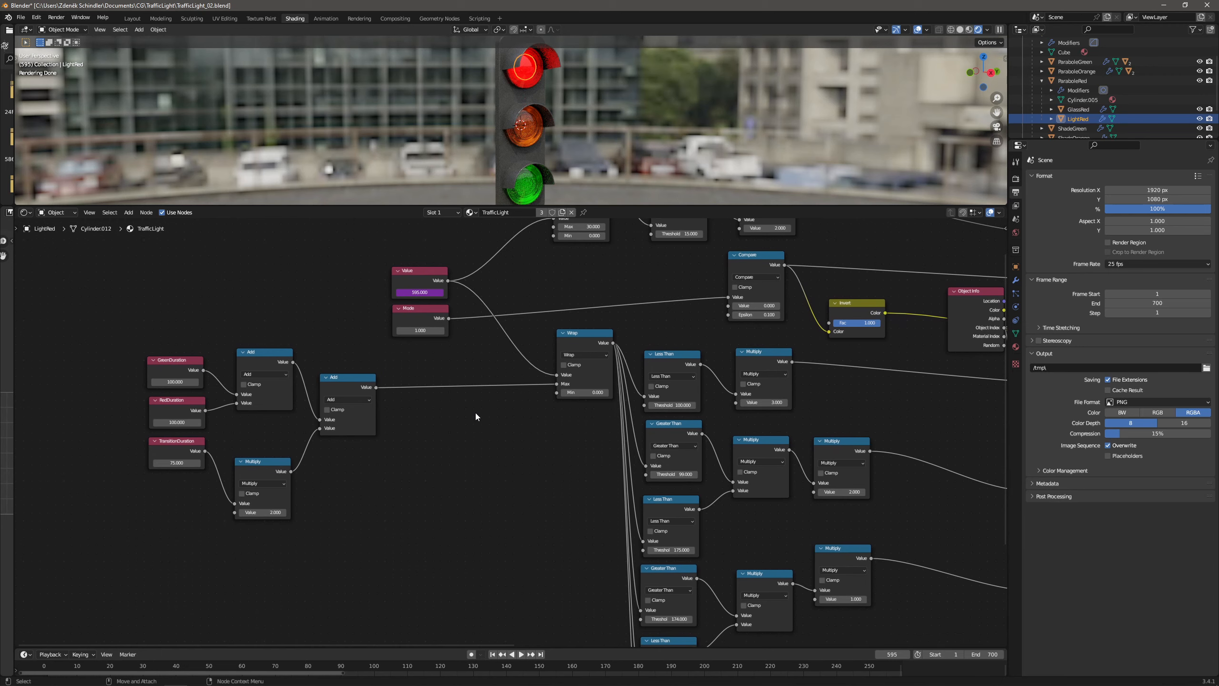
Return to the first frame and connect GreenDuration to the first Less Than node's Threshold.
click(492, 654)
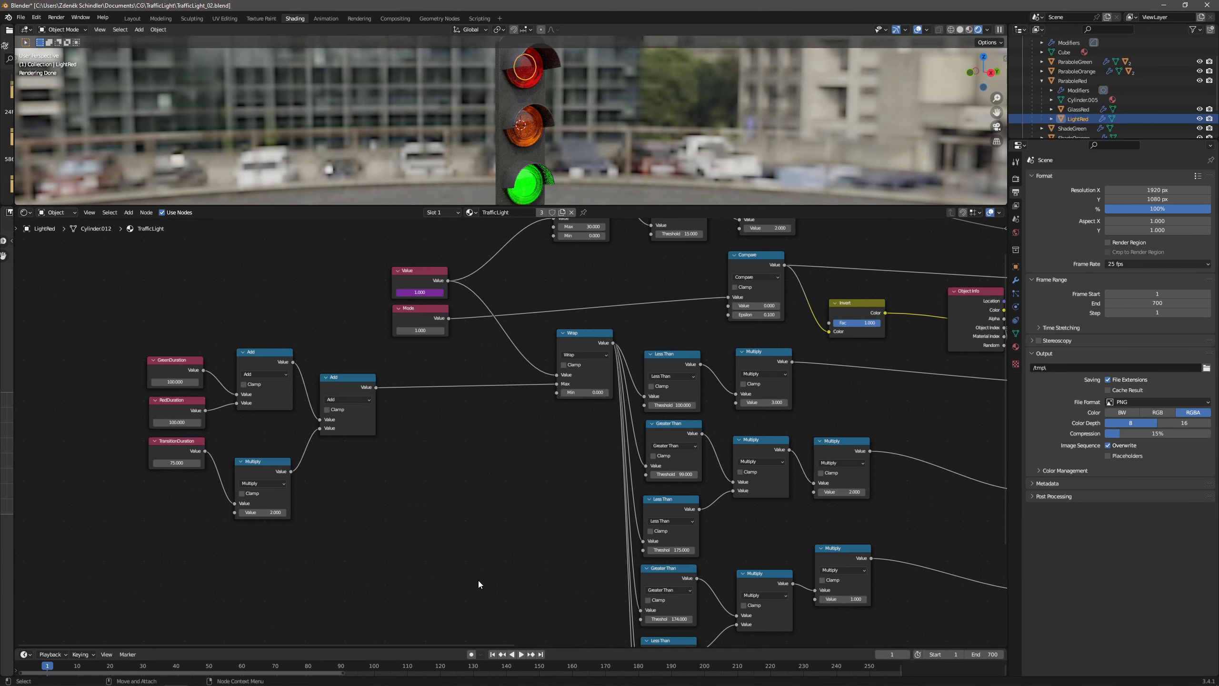
click(684, 358)
drag(203, 370, 645, 406)
Duplicate the first Add node near the thresholds, change the copy to Subtract and set its second value to 1.
click(258, 357)
key(shift+d)
click(523, 434)
click(511, 453)
click(513, 477)
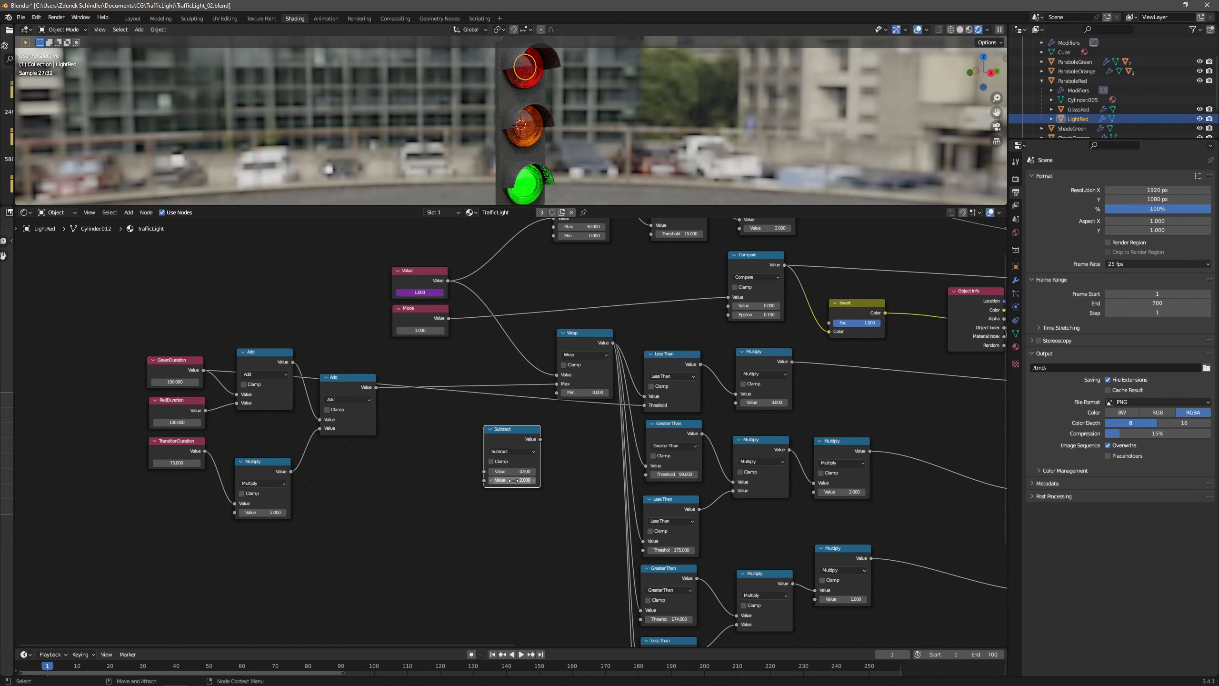
click(515, 481)
text(1)
key(Return)
Connect GreenDuration through the Subtract node to the first Greater Than node's Threshold and reposition the Subtract node.
drag(203, 370, 484, 471)
drag(516, 430, 646, 474)
drag(490, 418, 574, 418)
drag(481, 419, 437, 414)
scroll(466, 422, down, 1)
middle_drag(535, 448, 511, 376)
scroll(488, 365, up, 1)
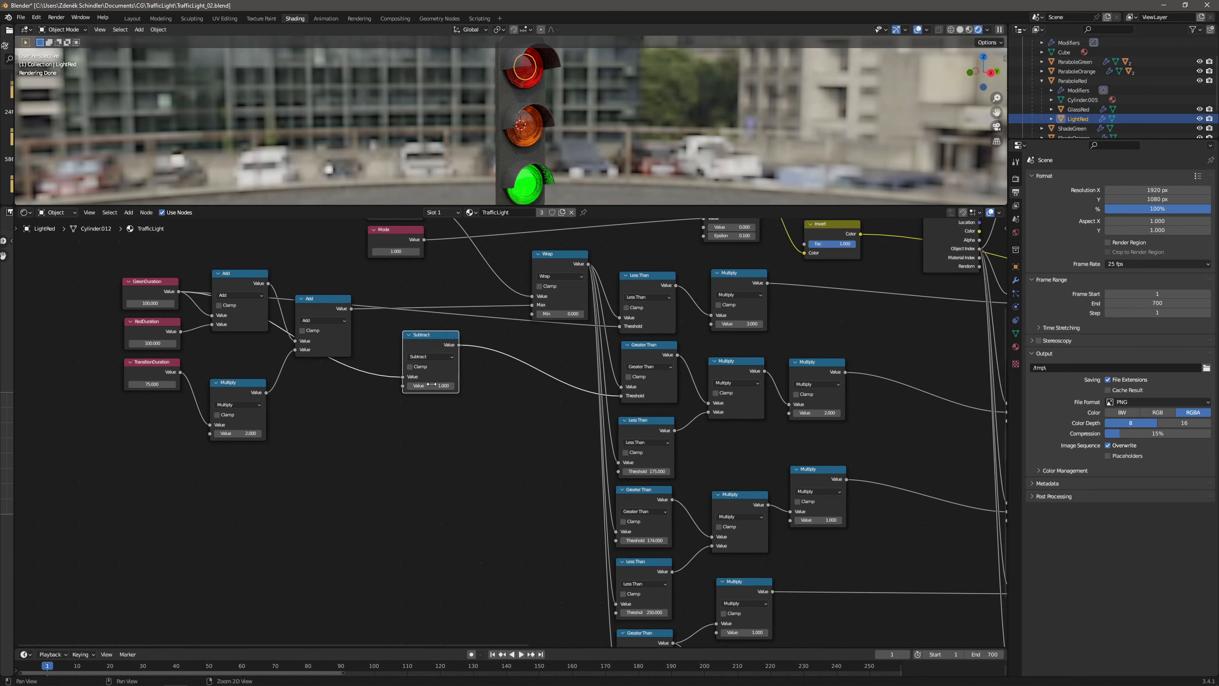
middle_drag(431, 384, 459, 398)
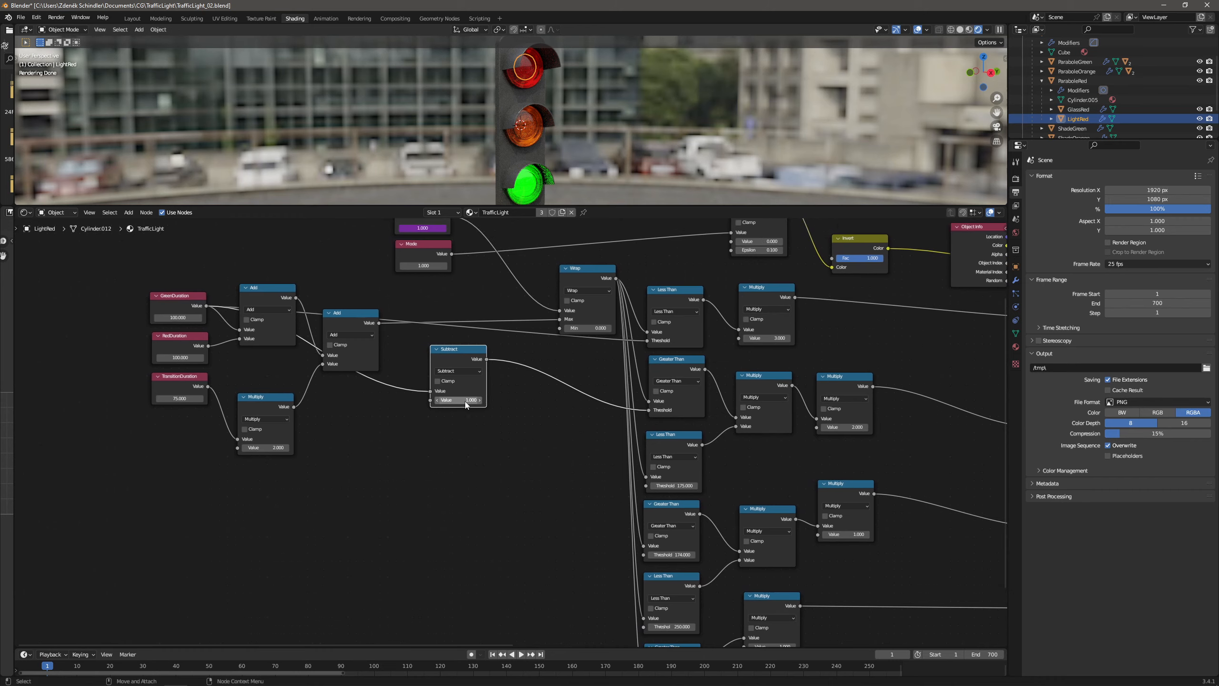
Duplicate an Add node below Subtract, sum GreenDuration and TransitionDuration in it, and feed the second Less Than node's Threshold.
click(346, 316)
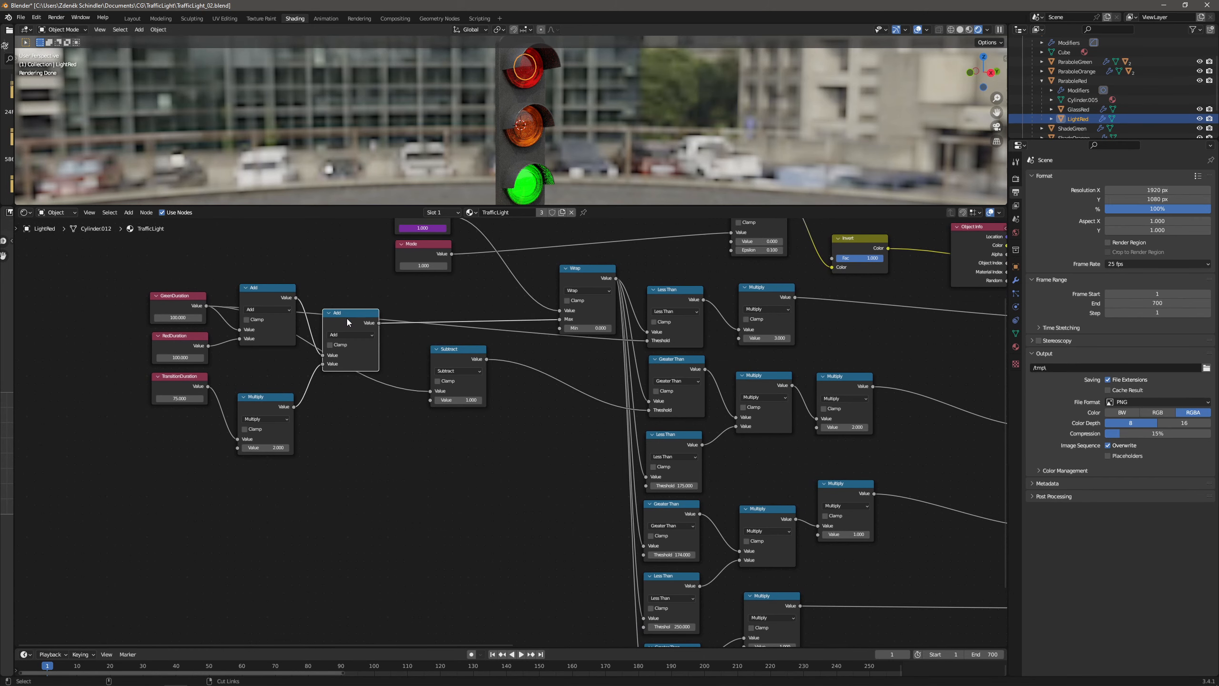
key(shift+d)
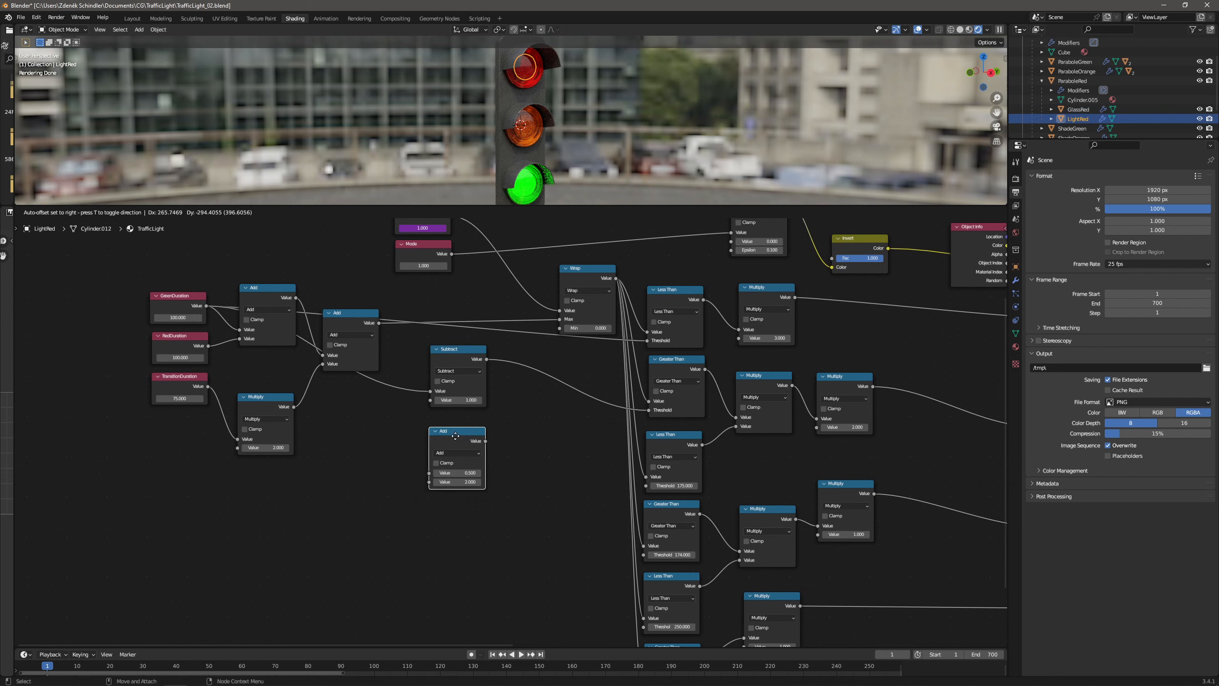
click(454, 440)
drag(207, 306, 429, 473)
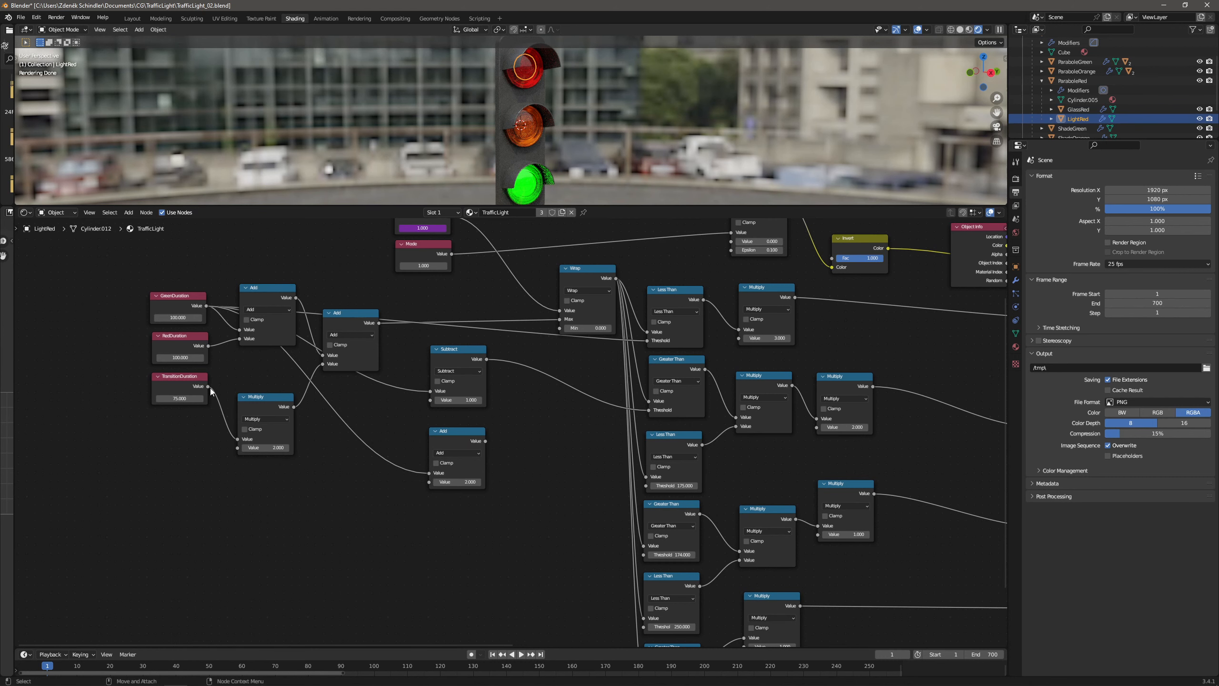
drag(209, 387, 429, 481)
drag(485, 441, 646, 485)
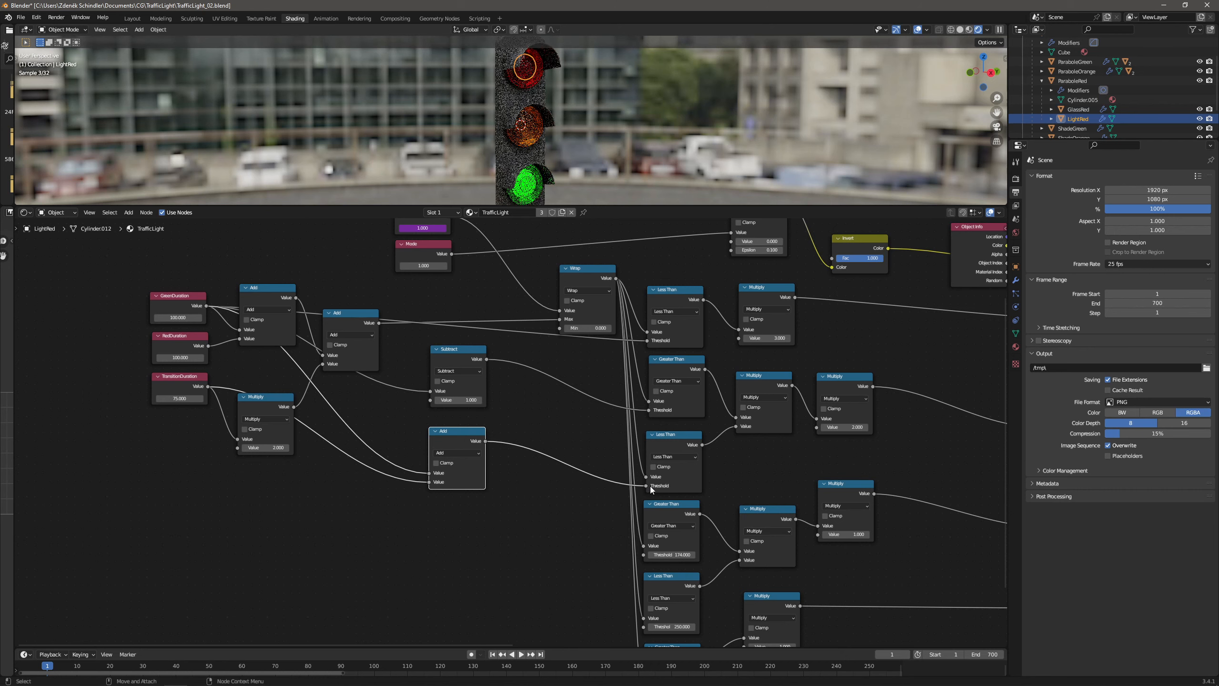
drag(469, 426, 475, 427)
drag(471, 432, 471, 425)
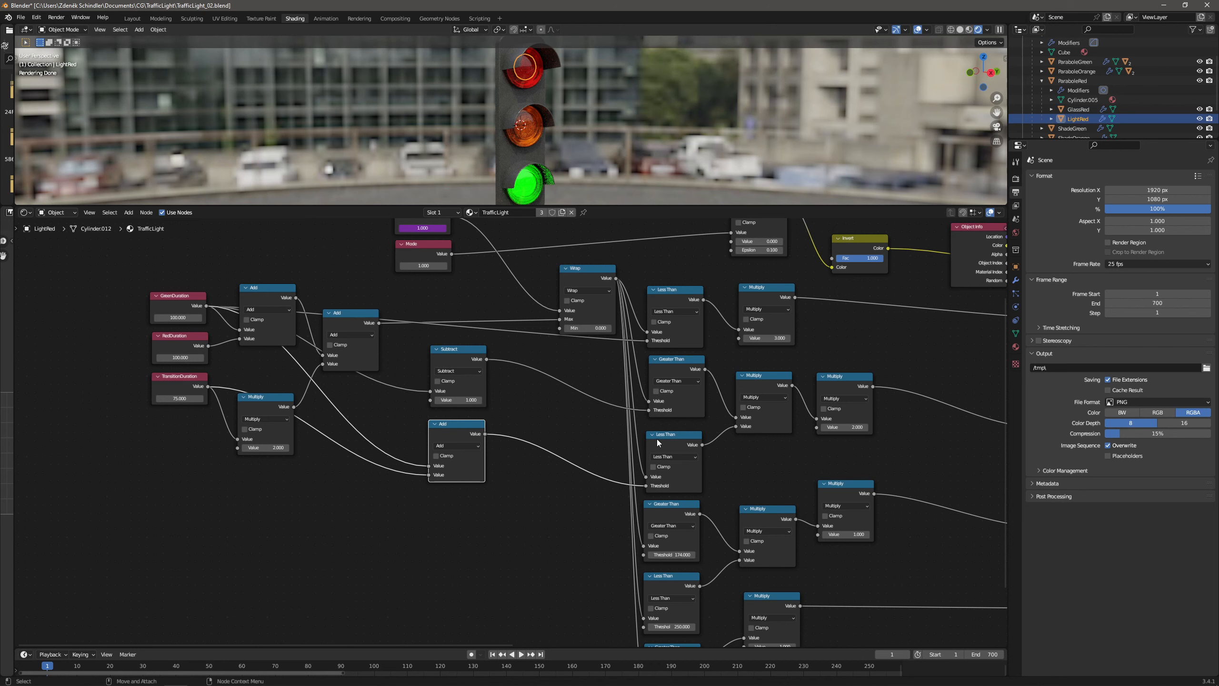
middle_drag(540, 536, 533, 469)
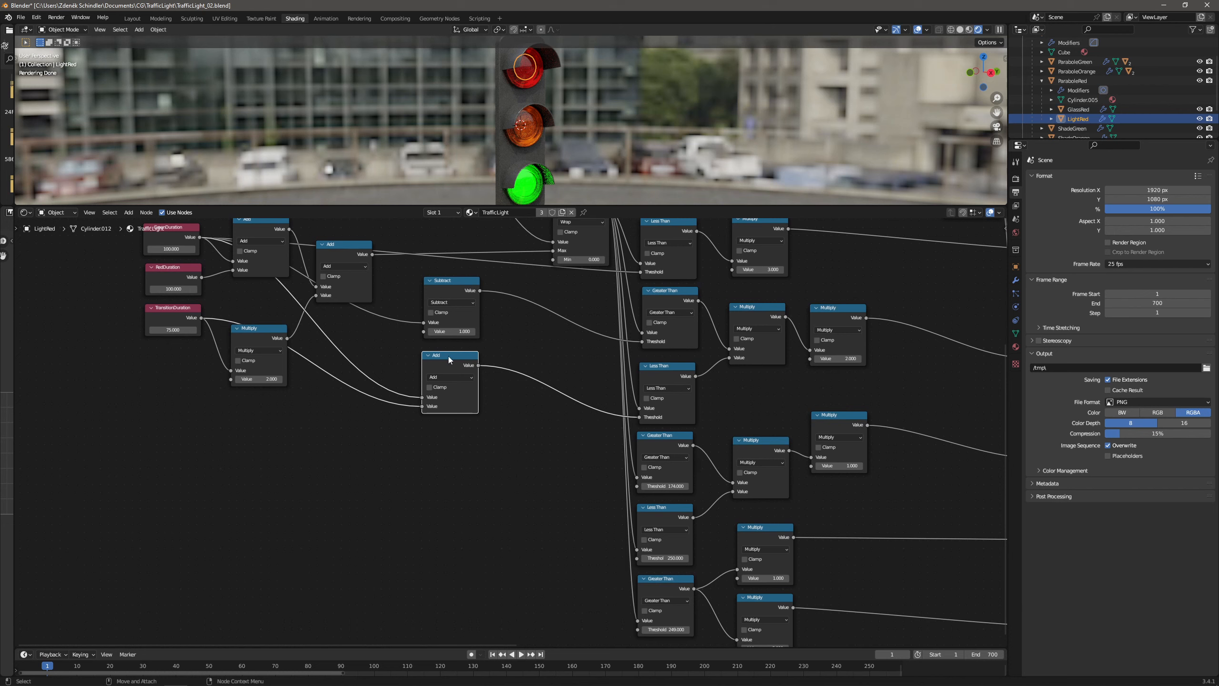
Duplicate the Subtract node below Add and route Add through the copy into the second Greater Than node's Threshold.
click(451, 285)
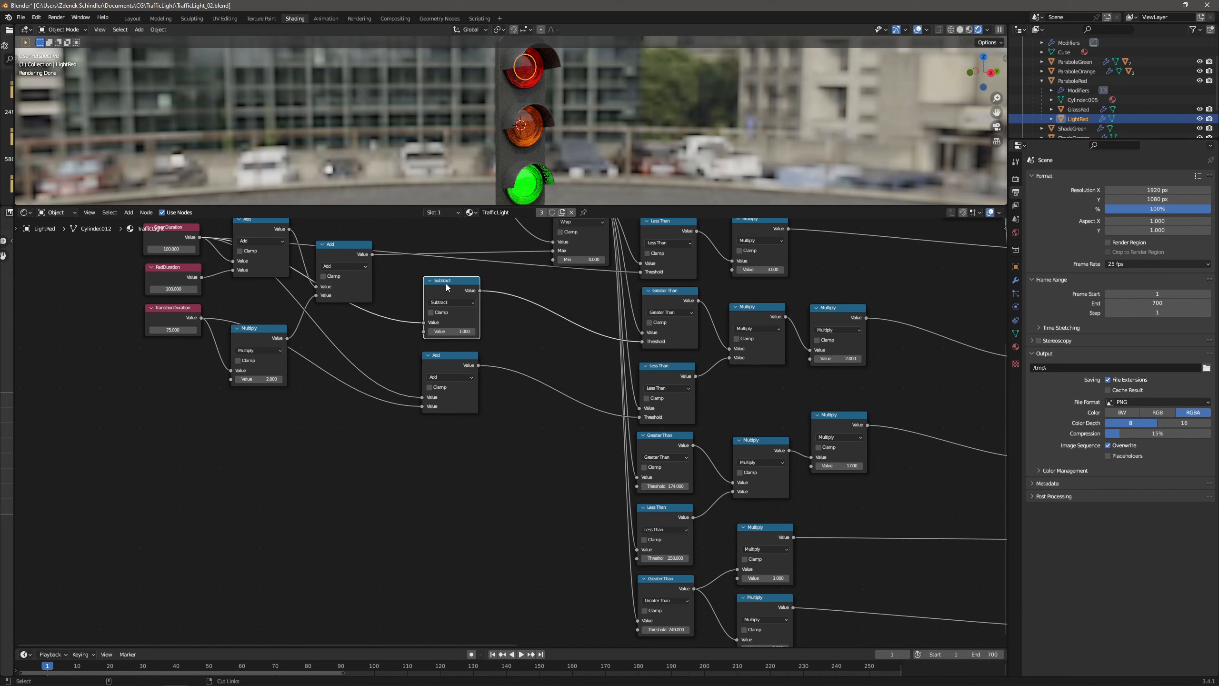
key(shift+d)
click(523, 430)
click(482, 372)
drag(481, 368, 500, 465)
drag(556, 433, 637, 486)
drag(533, 429, 544, 417)
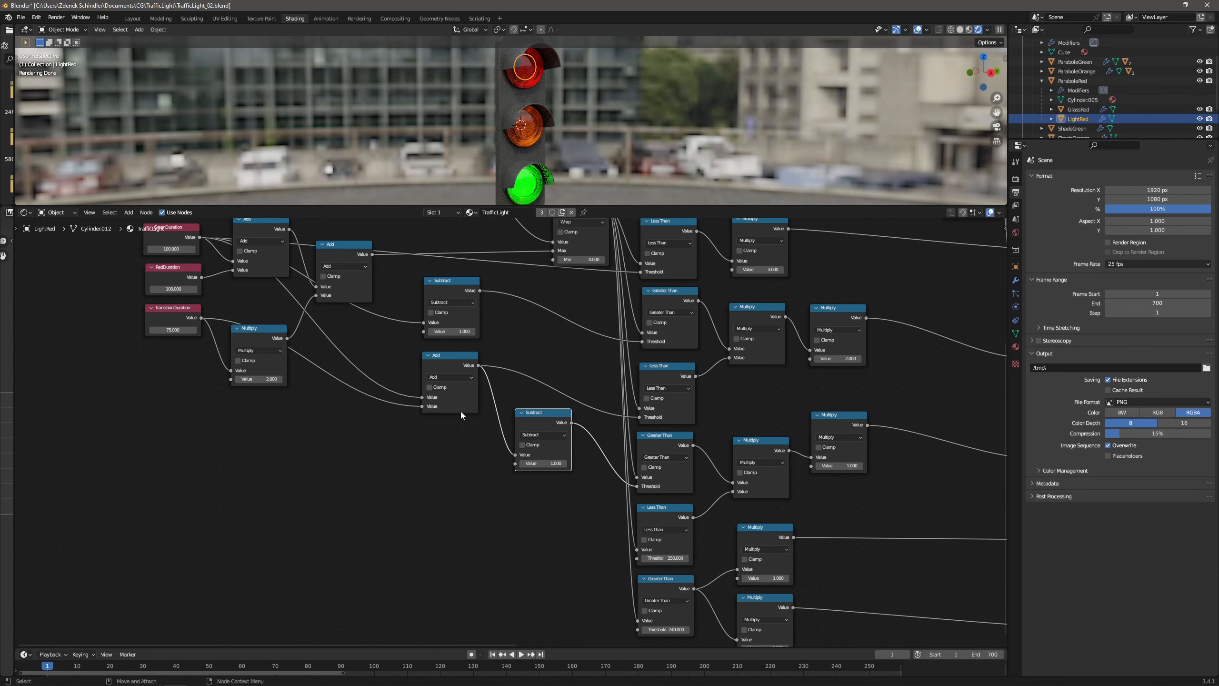
Duplicate the lower Add node, sum its output with TransitionDuration in the copy, and feed the third Less Than node's Threshold.
middle_drag(465, 498, 540, 500)
drag(507, 365, 474, 363)
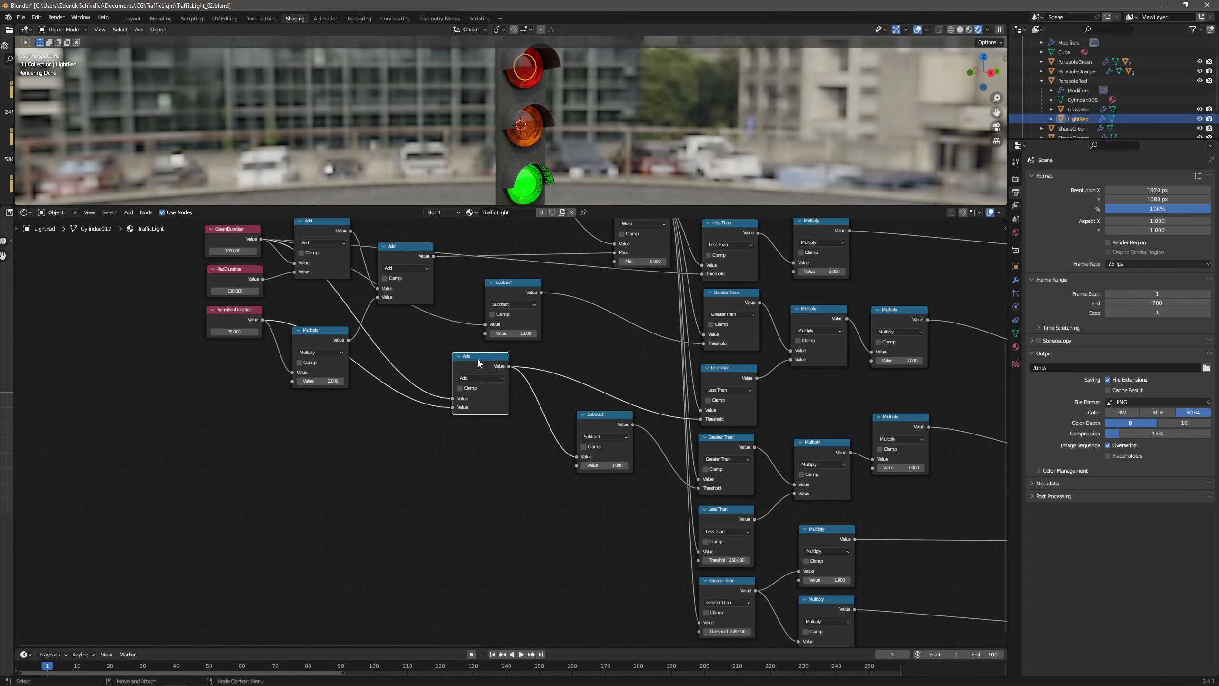
key(shift+d)
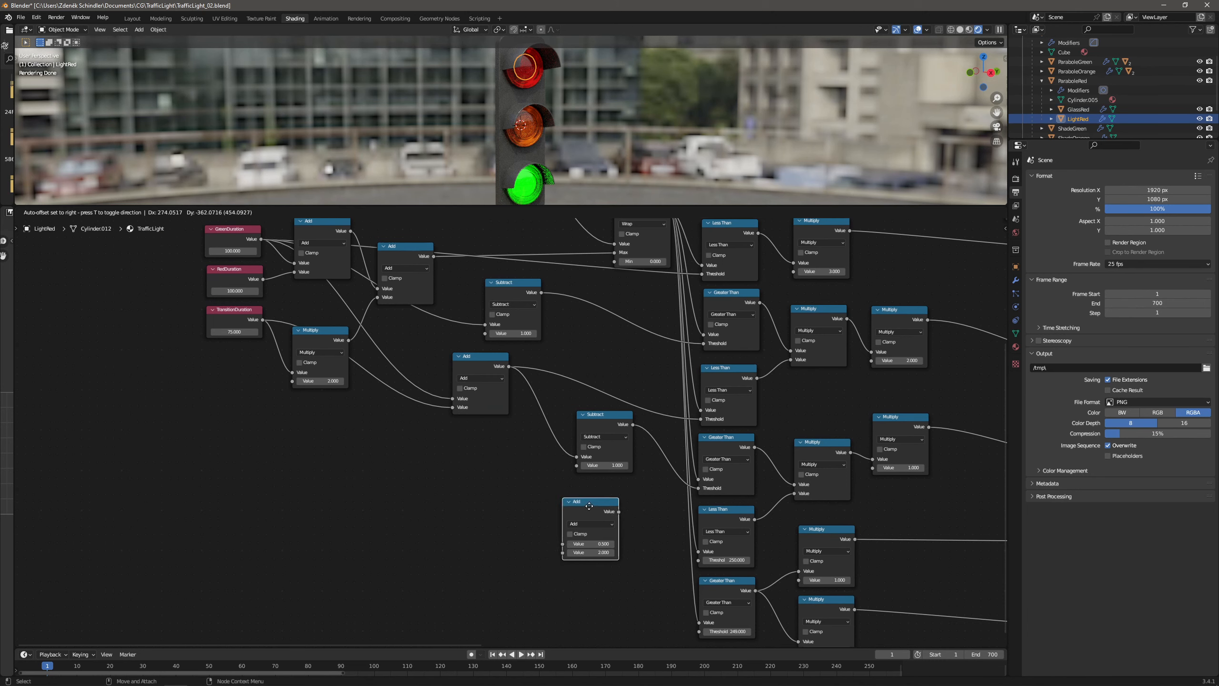
click(598, 500)
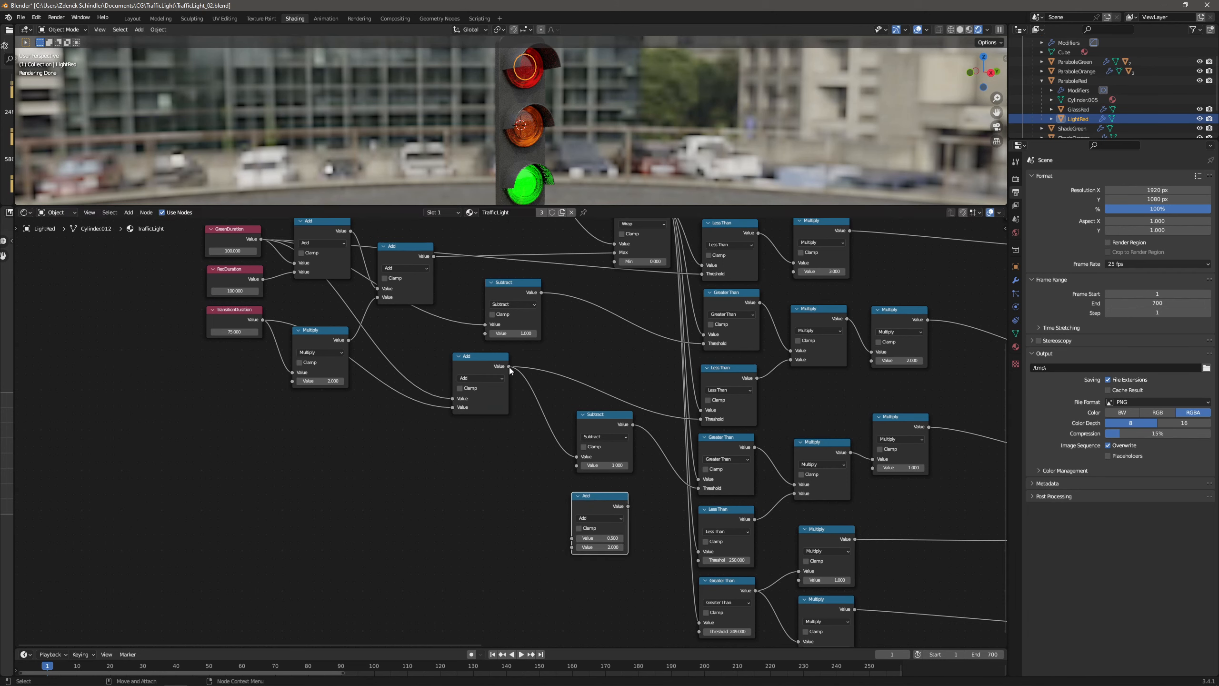
drag(509, 366, 571, 538)
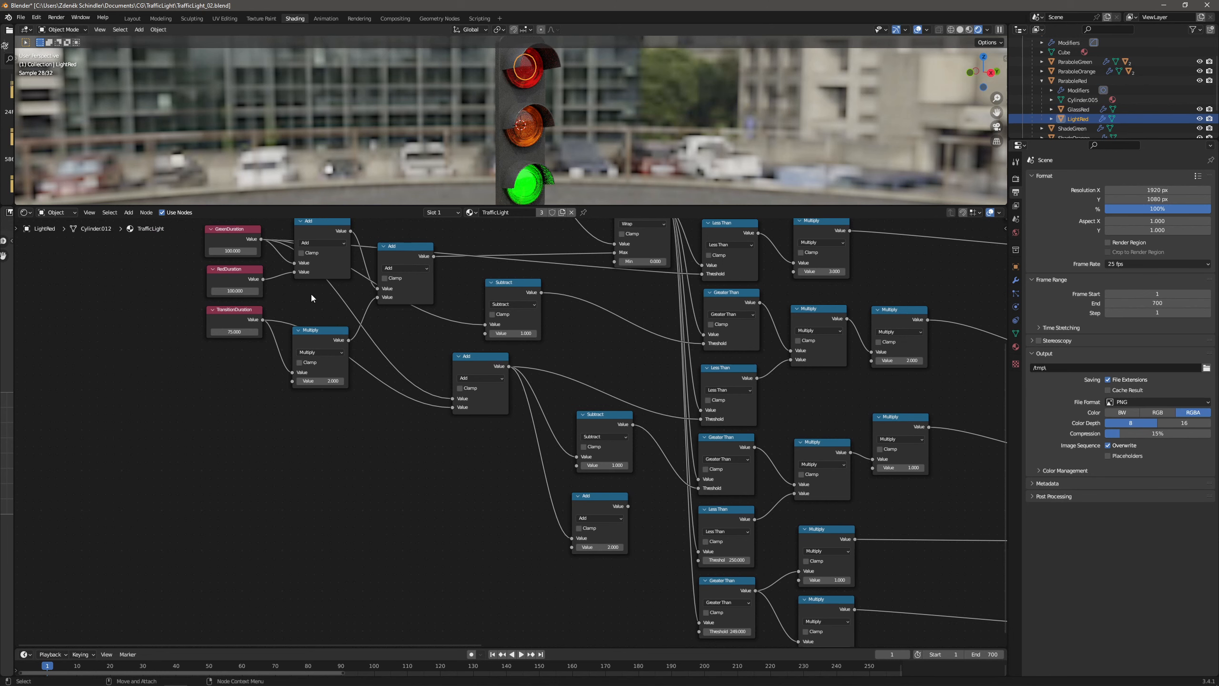
drag(266, 322, 572, 547)
drag(628, 507, 697, 565)
drag(603, 502, 536, 497)
Duplicate the lower Subtract node and route the newest Add node through the copy into the third Greater Than node's Threshold.
click(584, 422)
key(shift+d)
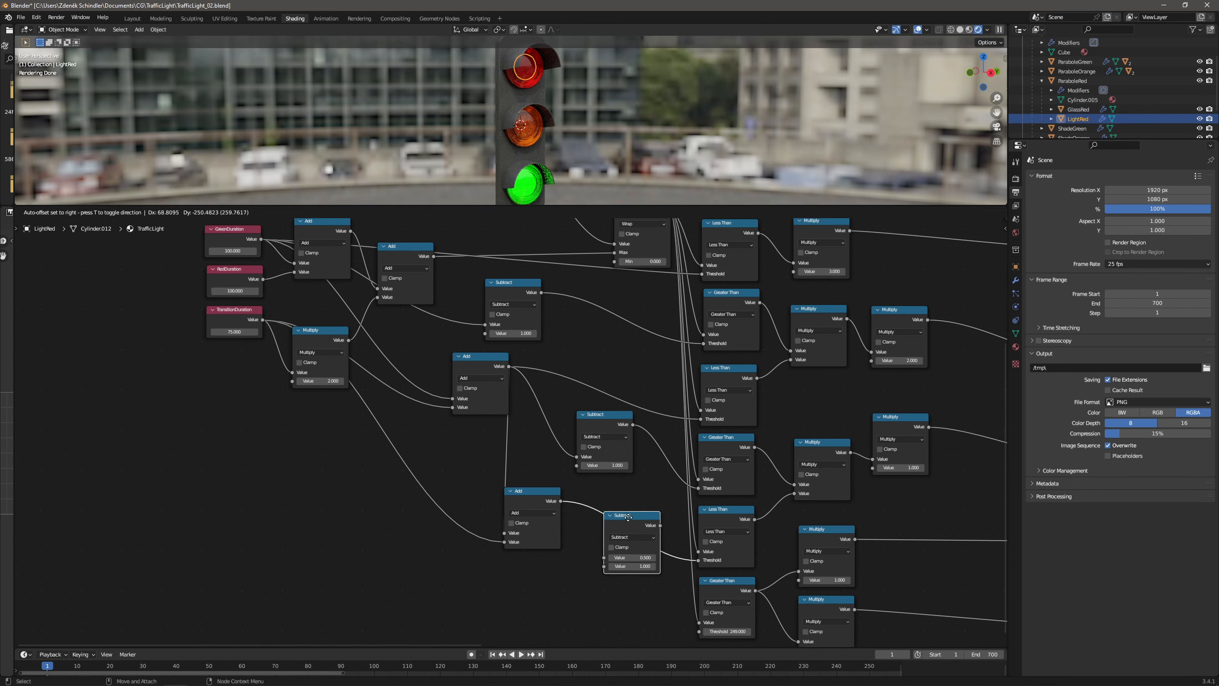
click(620, 569)
drag(560, 501, 596, 610)
drag(653, 577, 697, 604)
Line up the Mode node with the other input nodes, just above GreenDuration.
middle_drag(616, 440, 637, 562)
scroll(604, 479, down, 4)
scroll(637, 563, up, 3)
drag(529, 278, 285, 362)
click(363, 270)
Duplicate the Mode node, place the copy above the Value node and rename it BlinkingDuration.
click(298, 359)
key(shift+d)
click(312, 254)
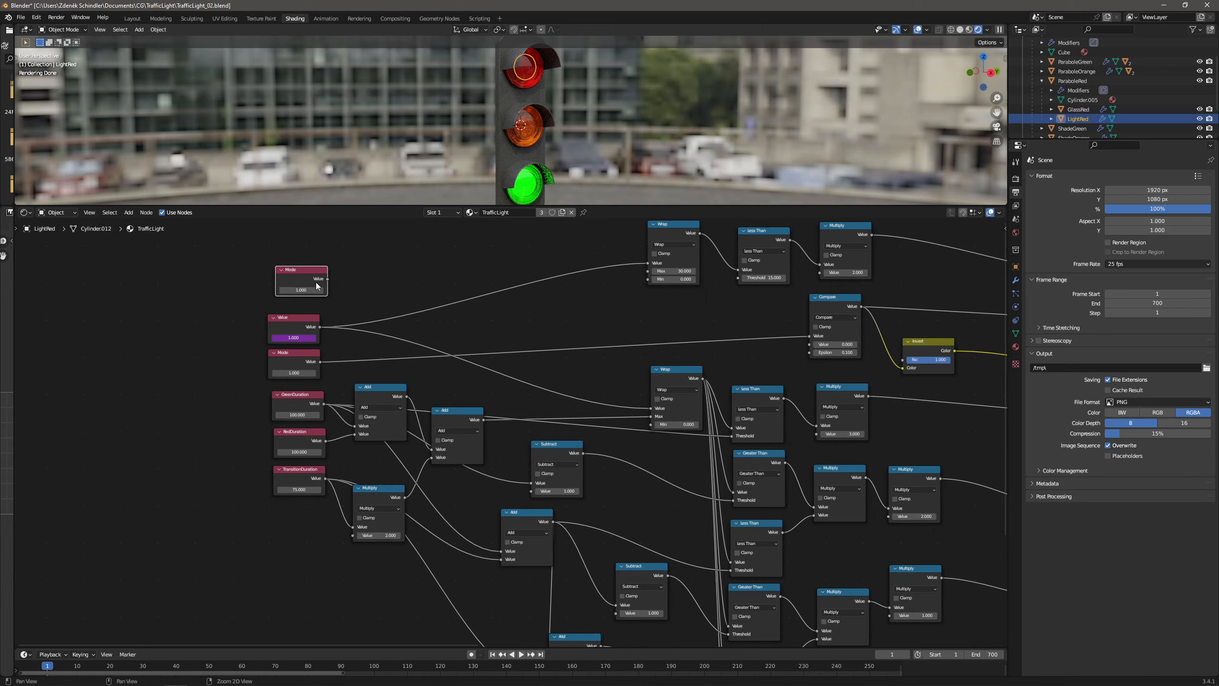
middle_drag(318, 287, 363, 315)
scroll(363, 315, up, 3)
click(338, 320)
click(340, 297)
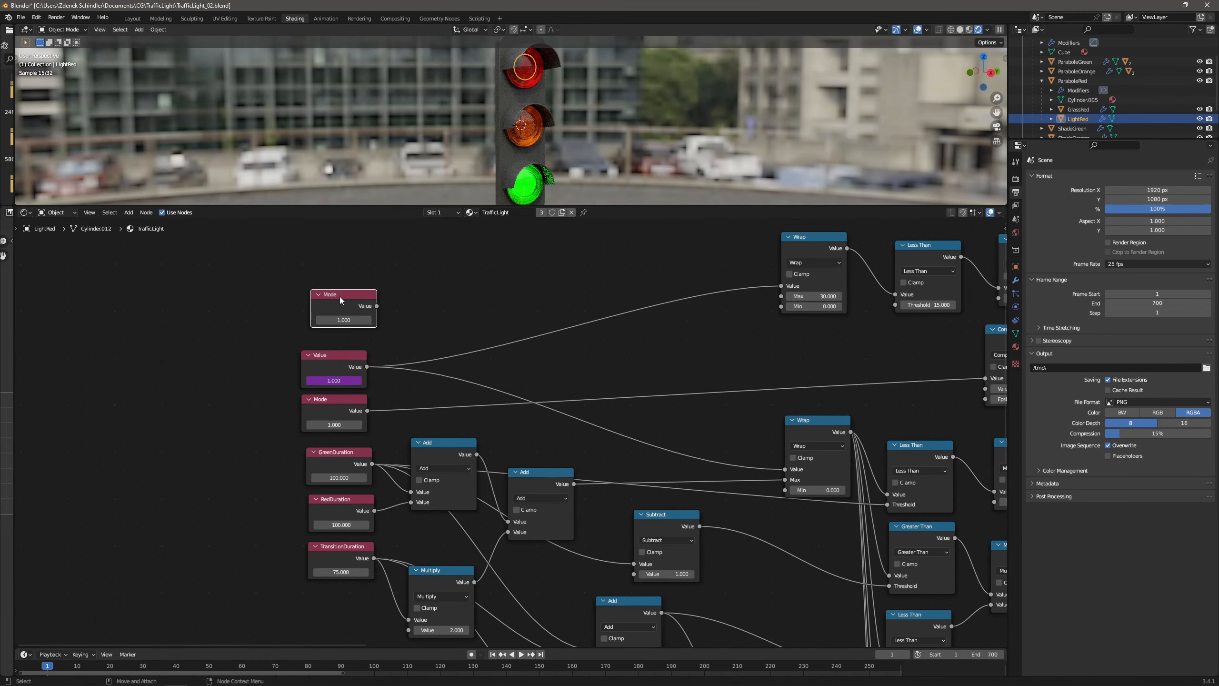
right_click(346, 294)
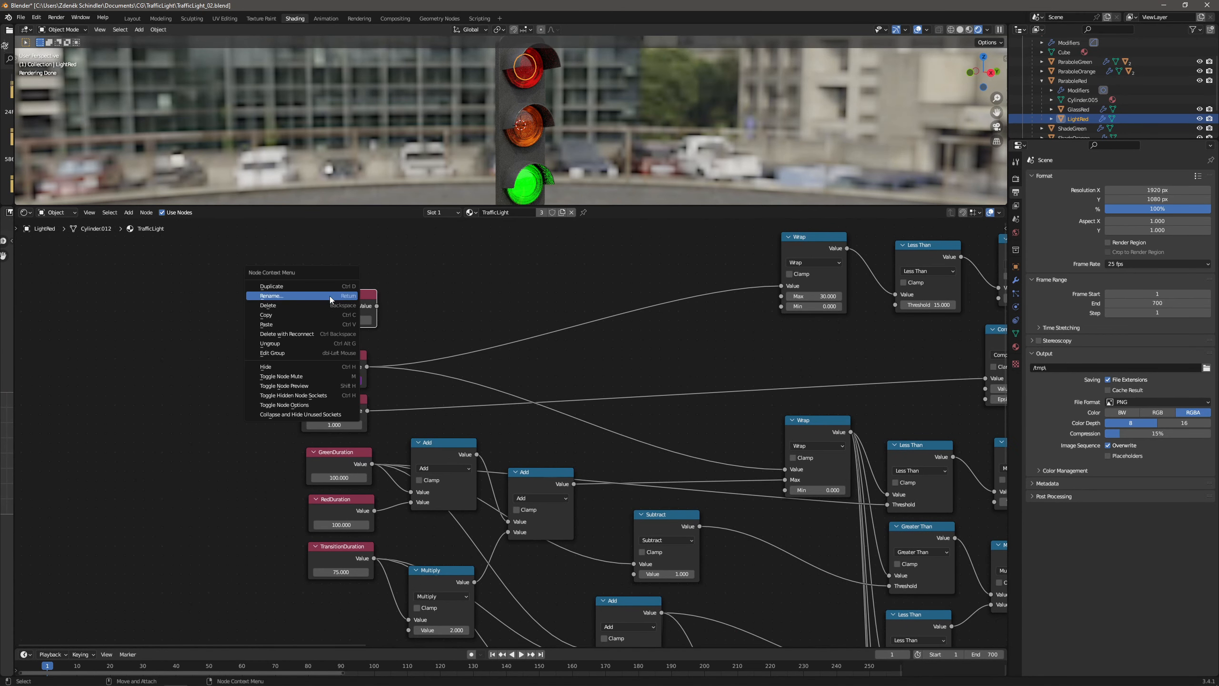
click(356, 284)
text(Blink)
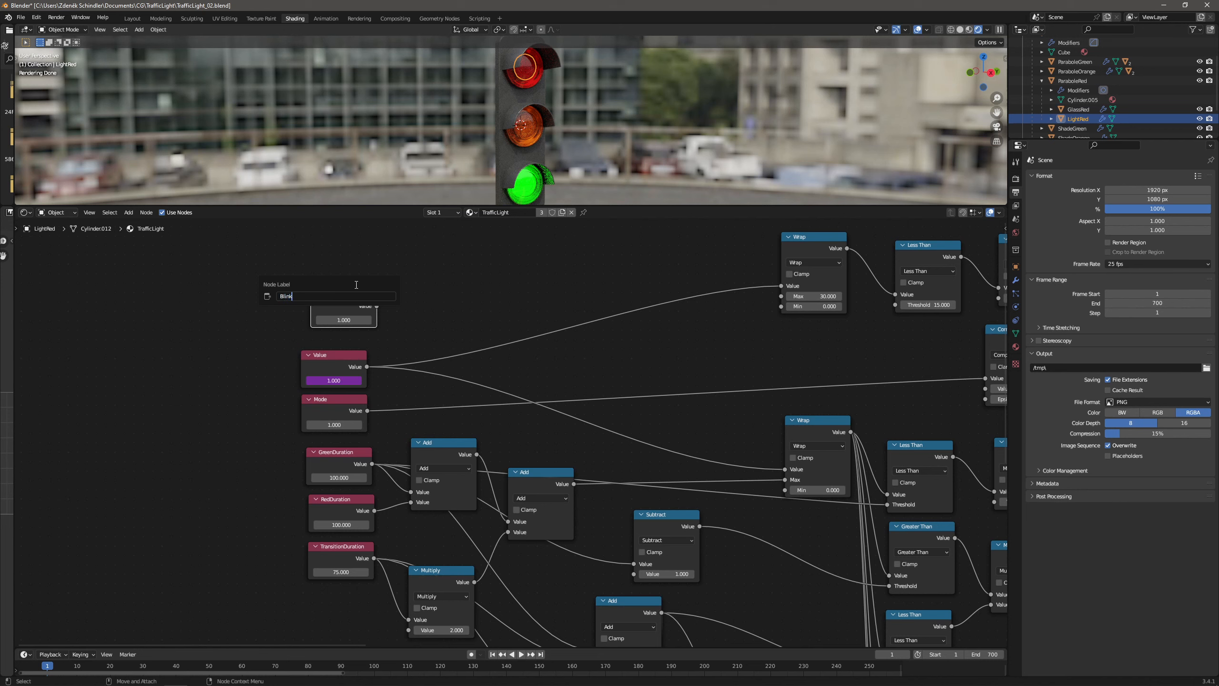
text(ingDuration)
key(Return)
Set BlinkingDuration to 15 and align the node above the Value node.
click(363, 319)
text(15)
key(Return)
drag(352, 297, 336, 298)
Add a Math node beside BlinkingDuration, change it to Multiply and set its second value to 2.
click(129, 213)
text(maht)
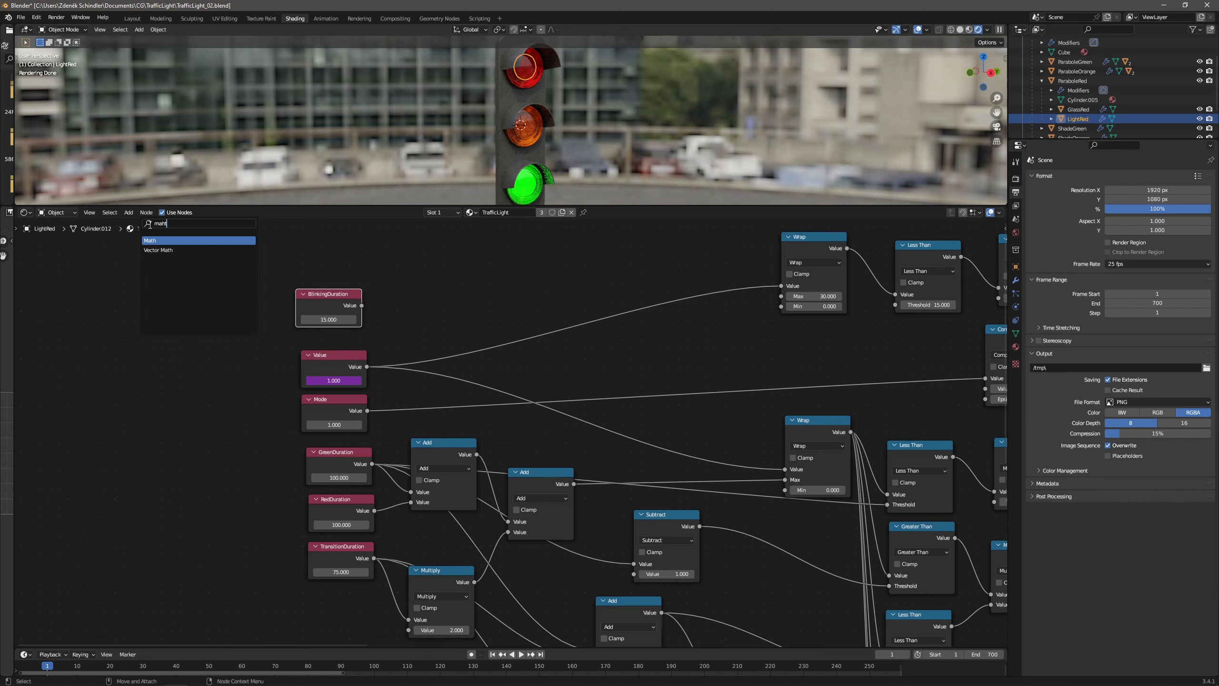
key(Return)
click(432, 246)
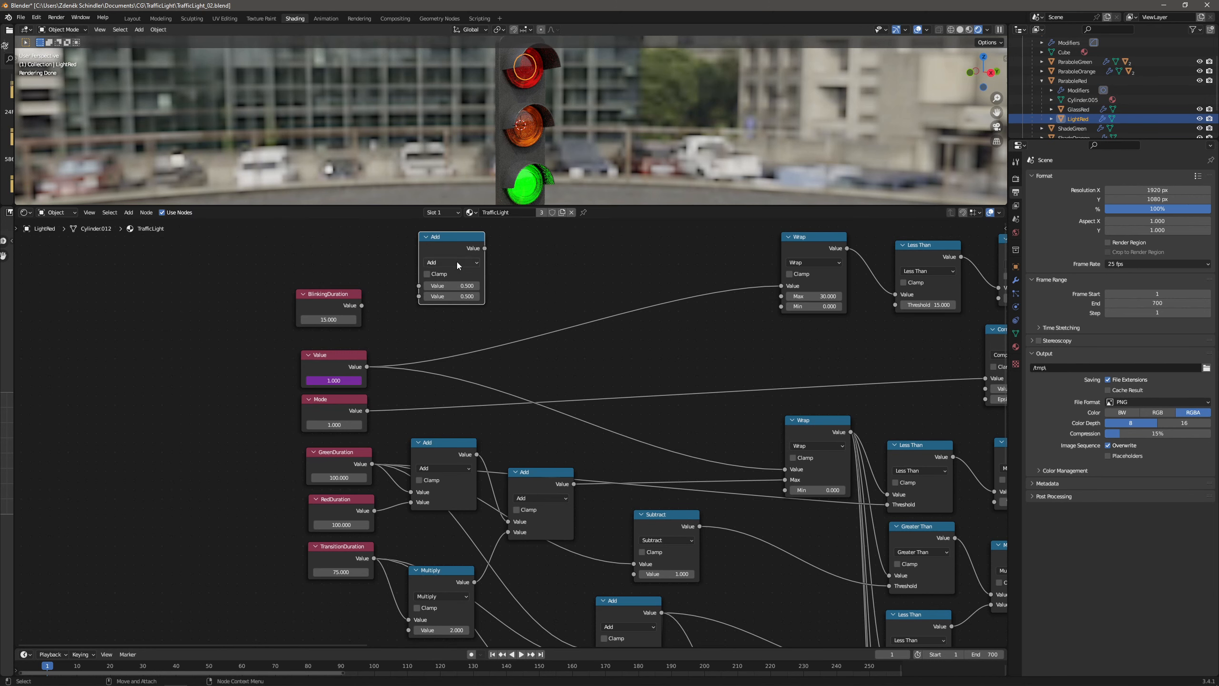
click(451, 262)
click(456, 311)
click(462, 296)
text(2)
key(Return)
Connect BlinkingDuration through Multiply to the upper Wrap node's Max and directly to the adjoining Less Than node's Threshold.
drag(362, 306, 419, 285)
middle_drag(534, 293, 489, 353)
drag(428, 304, 735, 357)
drag(316, 365, 849, 365)
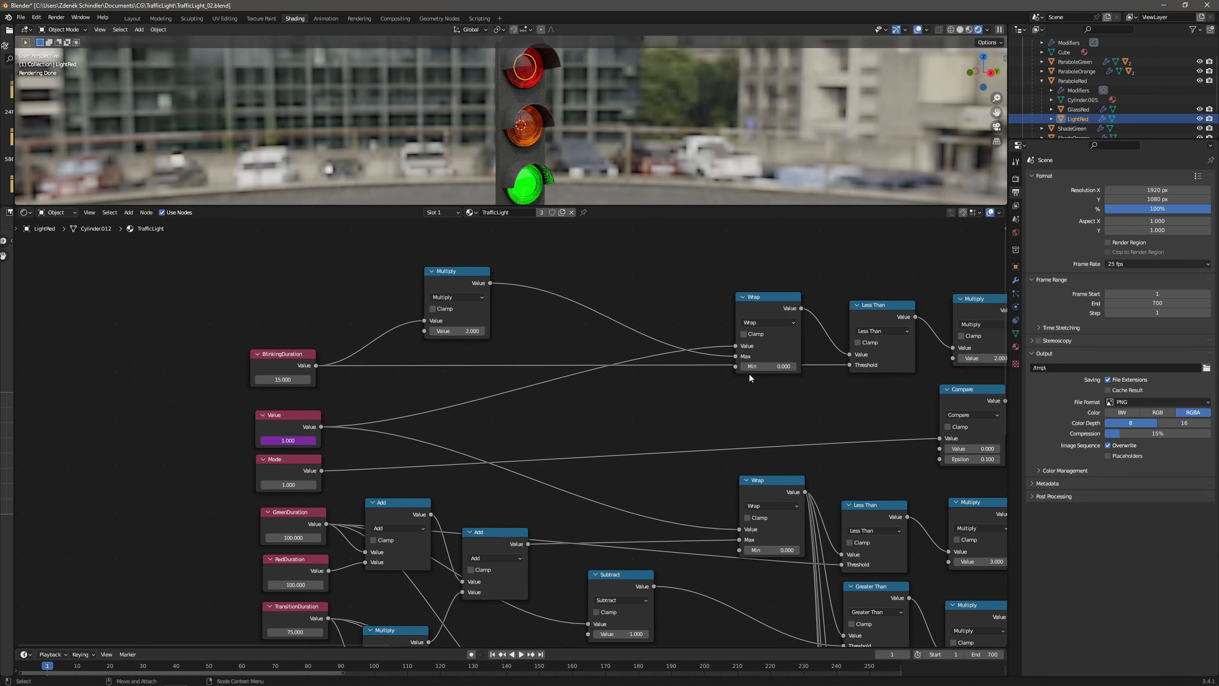
Reposition the Compare node beside Invert and the Multiply node after the first full-cycle Less Than node.
middle_drag(750, 378, 556, 370)
scroll(555, 352, down, 1)
middle_drag(651, 381, 439, 331)
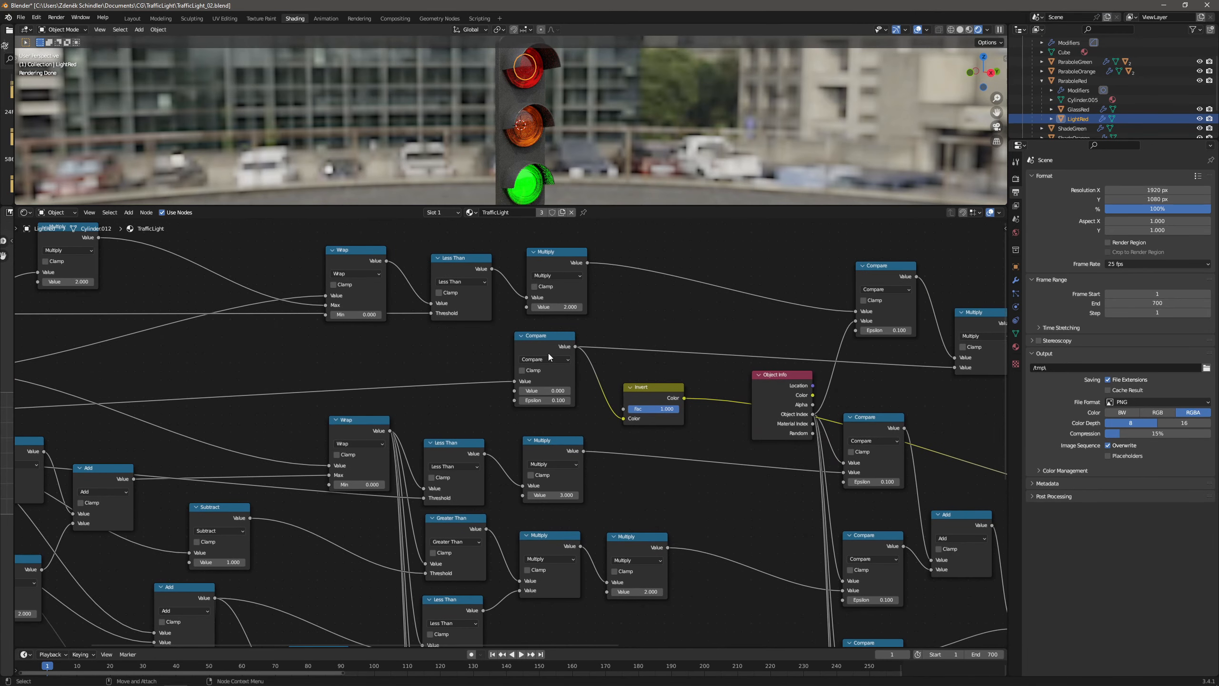
drag(551, 344, 559, 357)
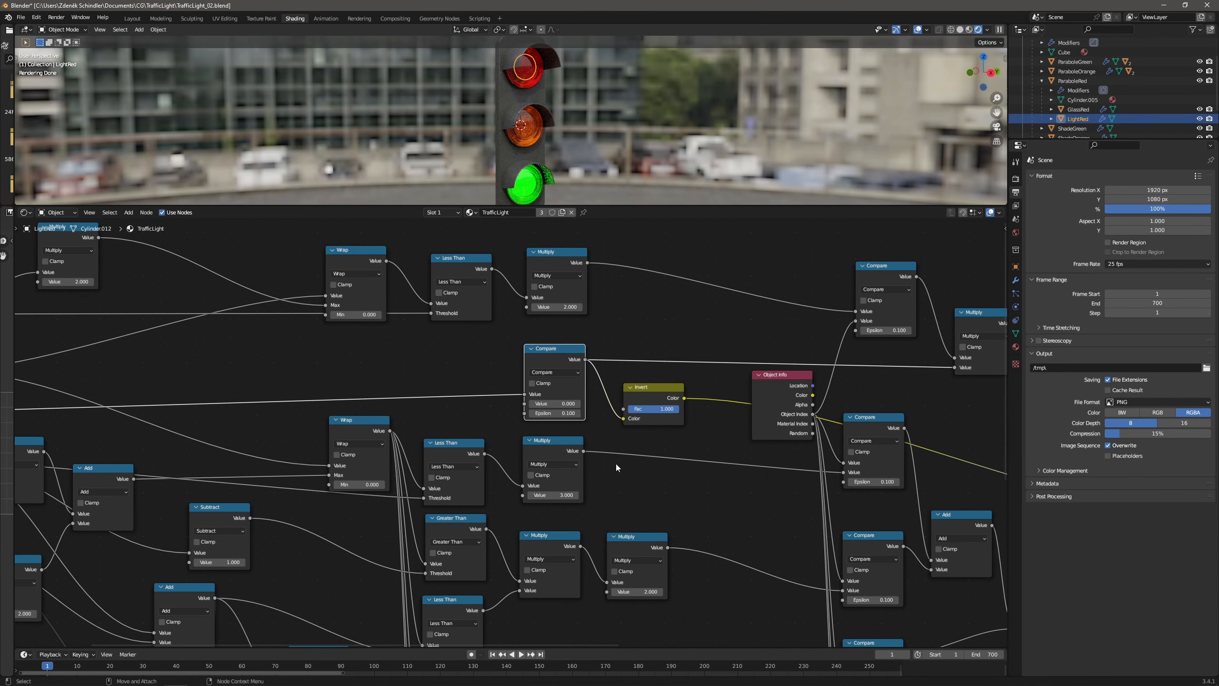
middle_drag(564, 453, 562, 381)
drag(549, 372, 544, 385)
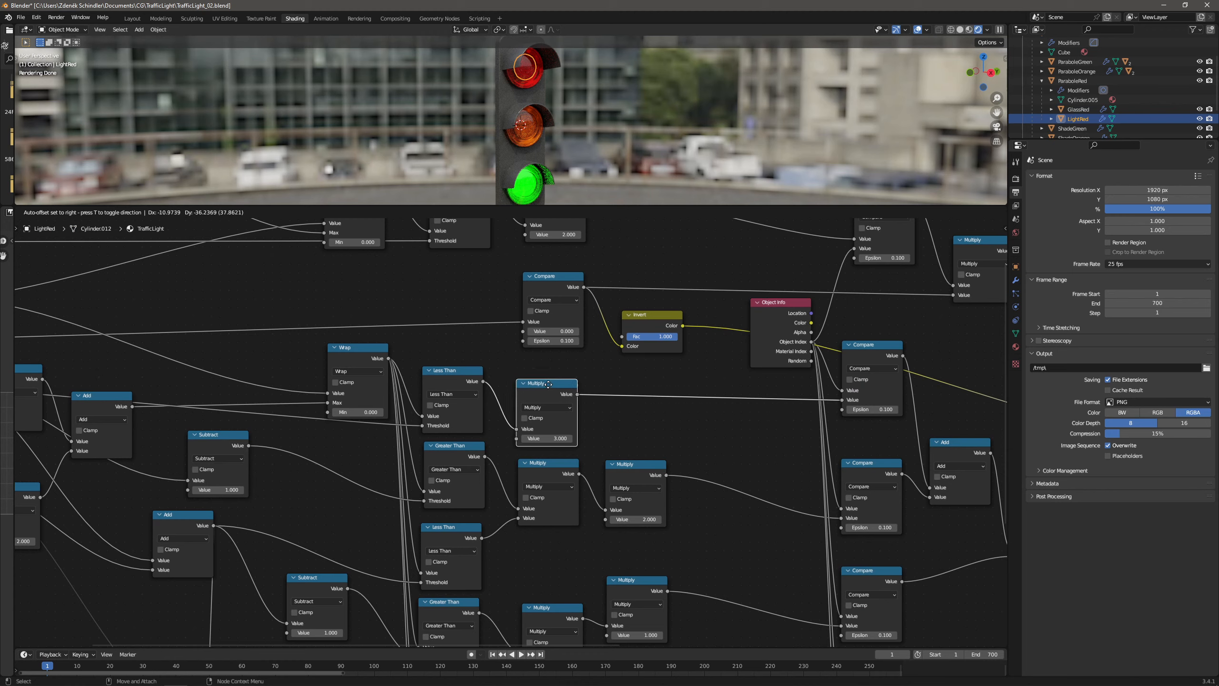
Enlarge the 3D viewport so the whole traffic light shows above the node editor.
scroll(517, 374, down, 1)
alt+middle_drag(439, 356, 487, 349)
alt+right_drag(487, 349, 530, 373)
alt+middle_drag(517, 365, 528, 338)
alt+right_drag(528, 338, 553, 346)
alt+middle_drag(588, 347, 471, 336)
scroll(472, 336, up, 3)
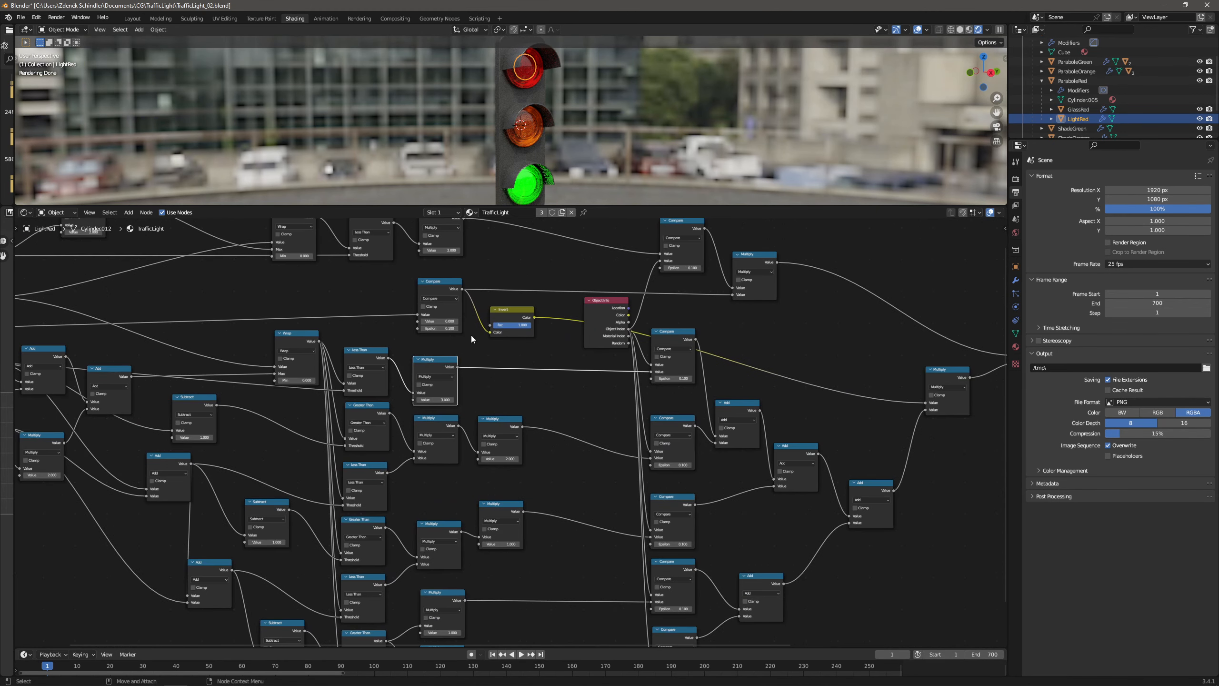
scroll(471, 336, down, 2)
drag(480, 206, 528, 315)
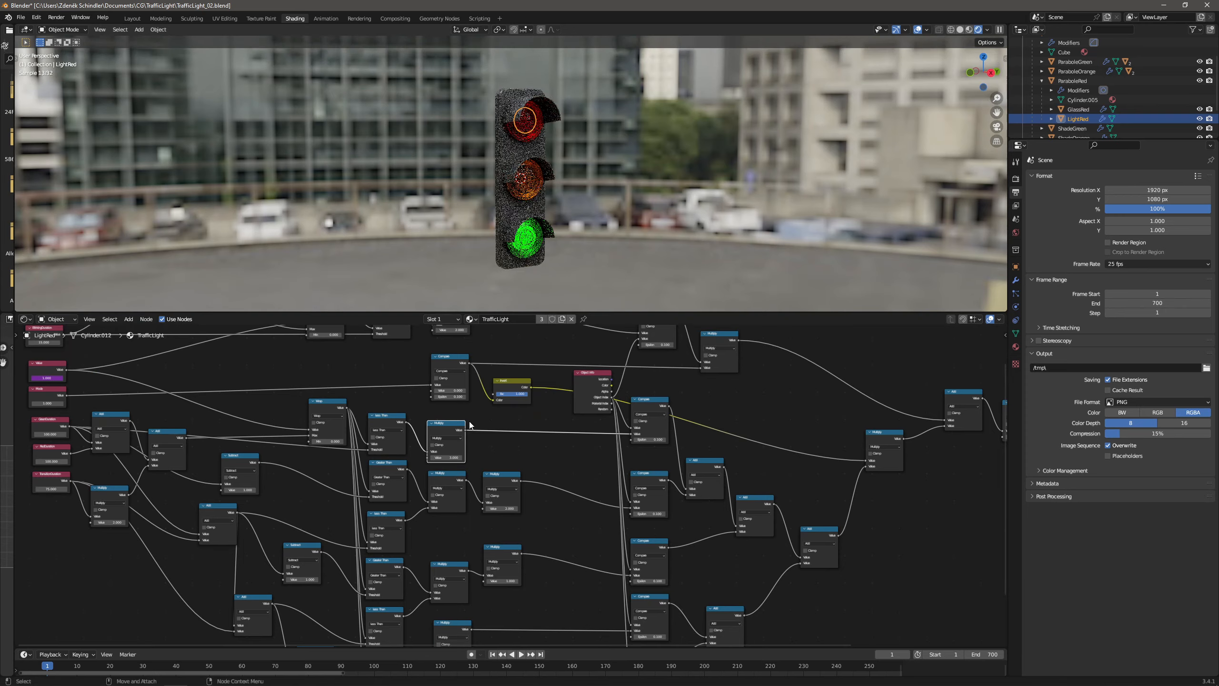
Play the animation with the whole node tree in view to check the light cycle.
key(Home)
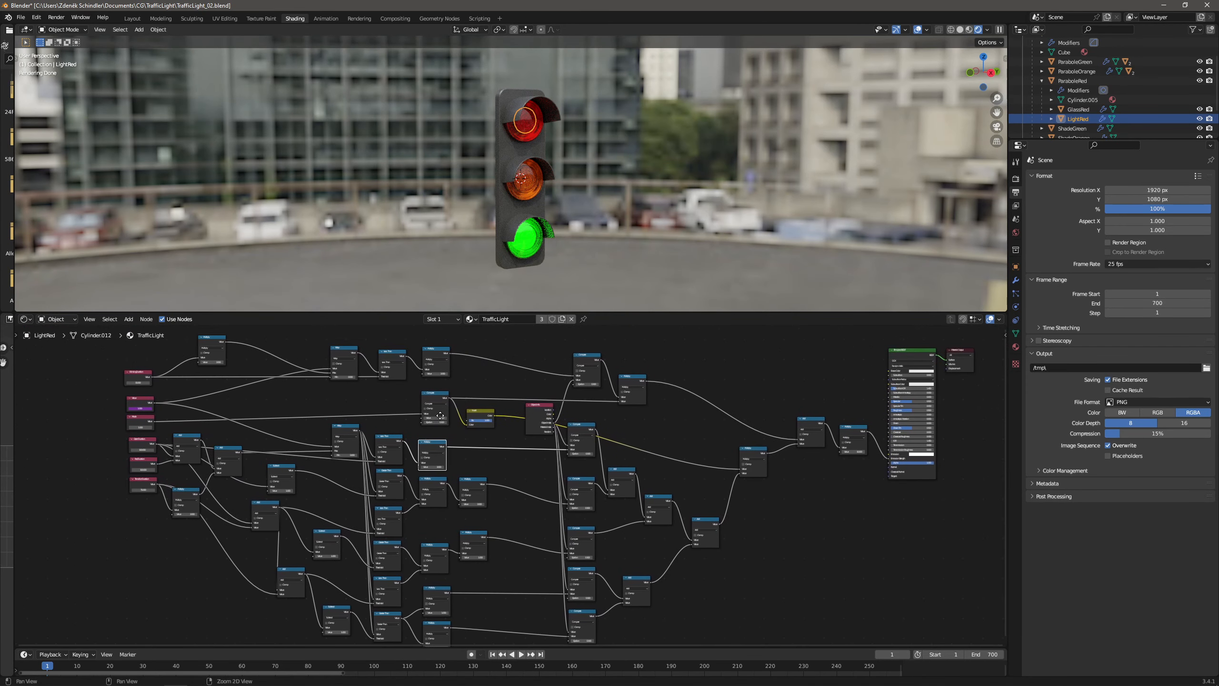
scroll(518, 171, up, 2)
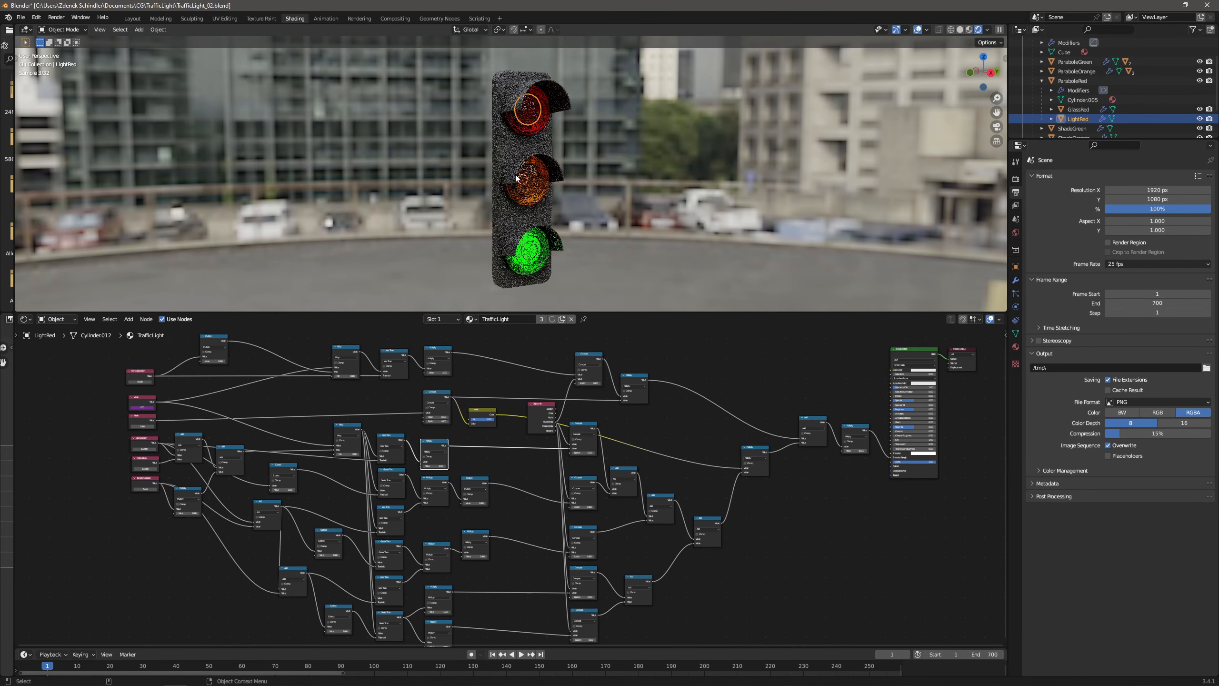
click(521, 654)
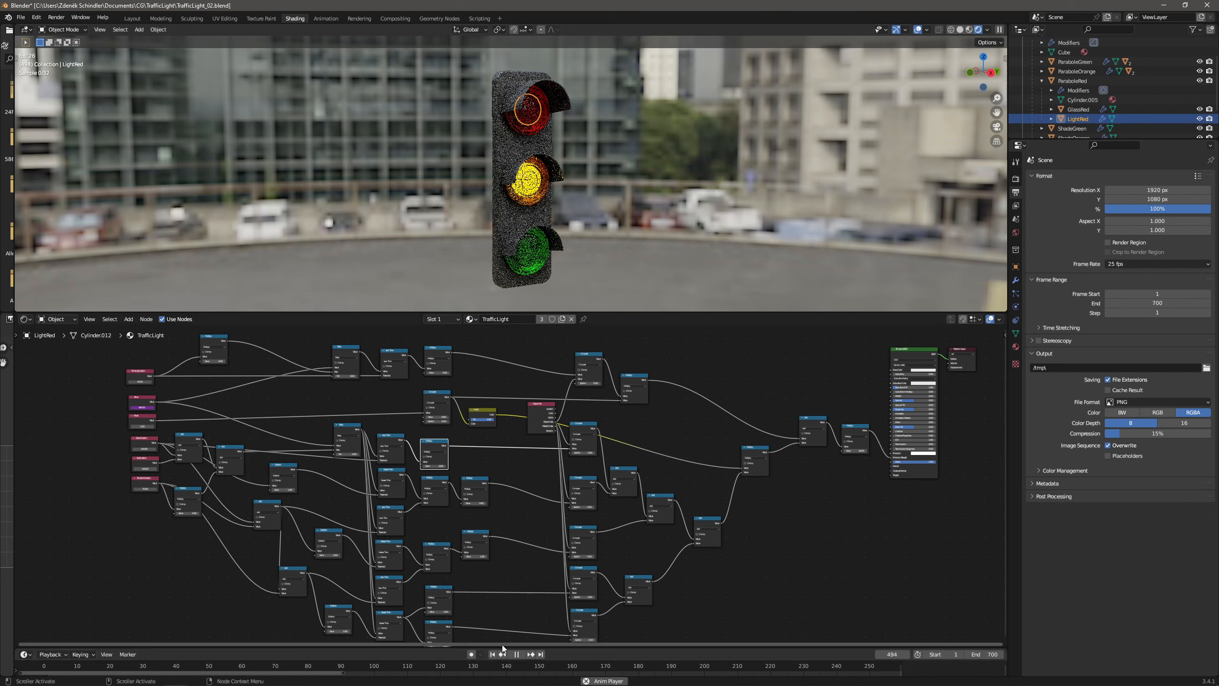
key(Escape)
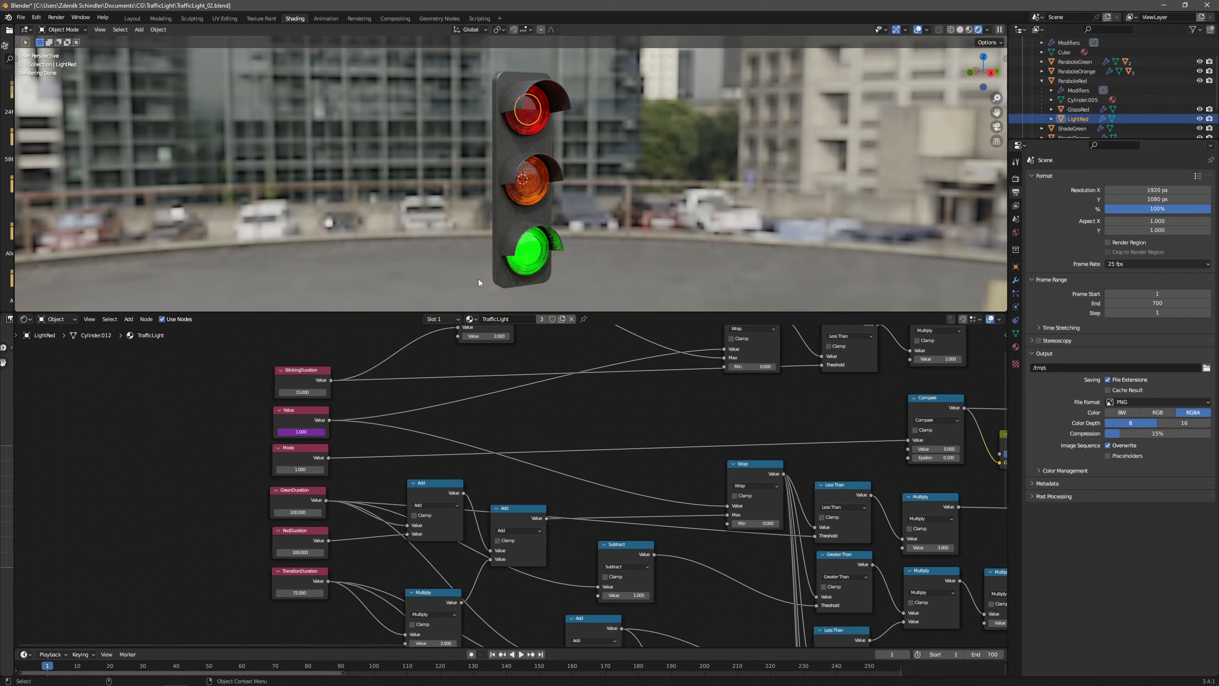
Duplicate BlinkingDuration, place the copy above the original and try to label the copy Offset.
click(297, 369)
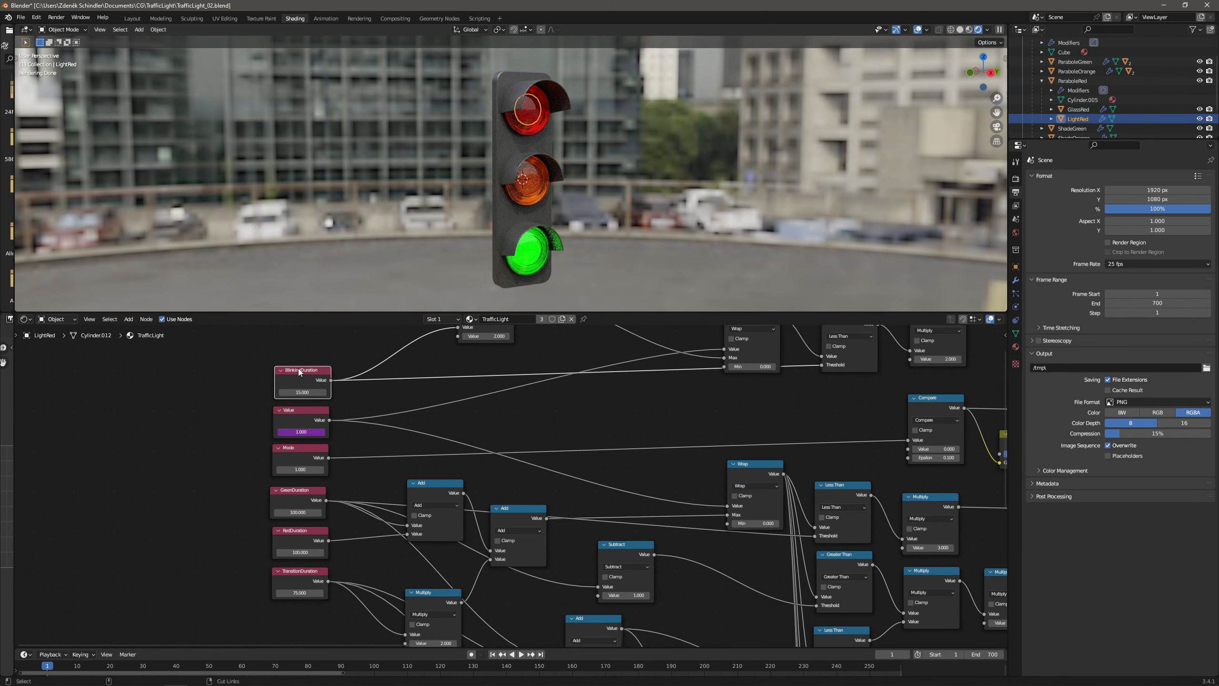
key(shift+d)
click(300, 326)
right_click(300, 333)
click(300, 333)
text(Offset)
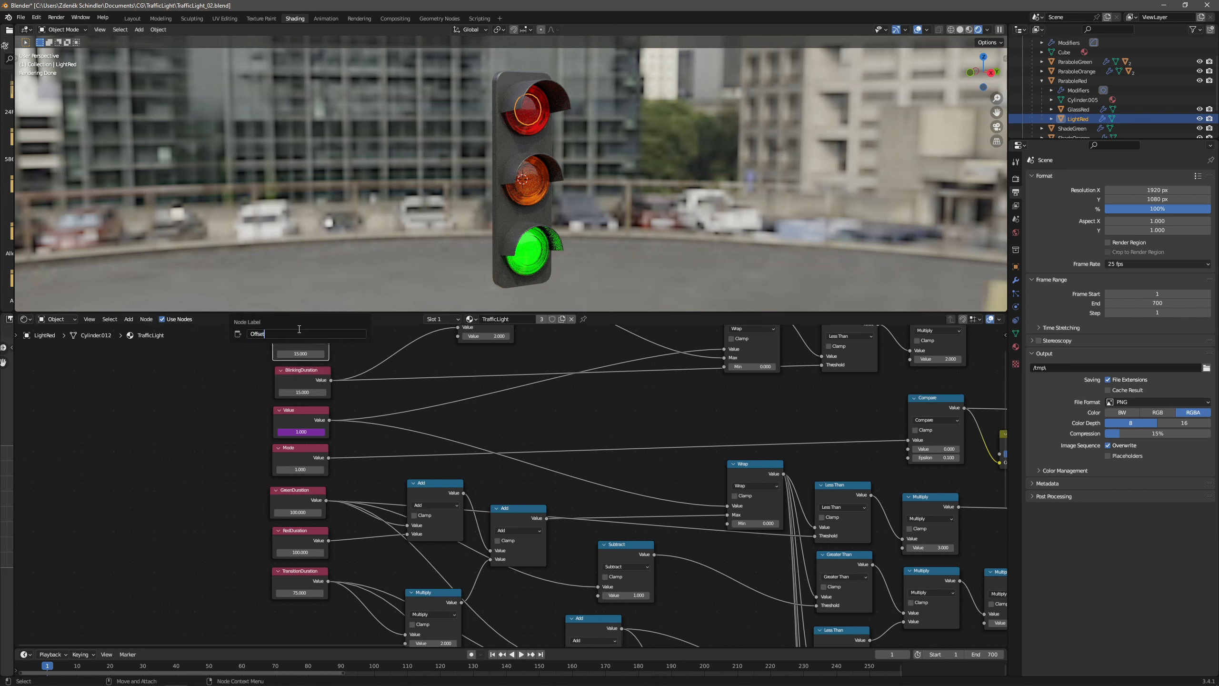
key(Return)
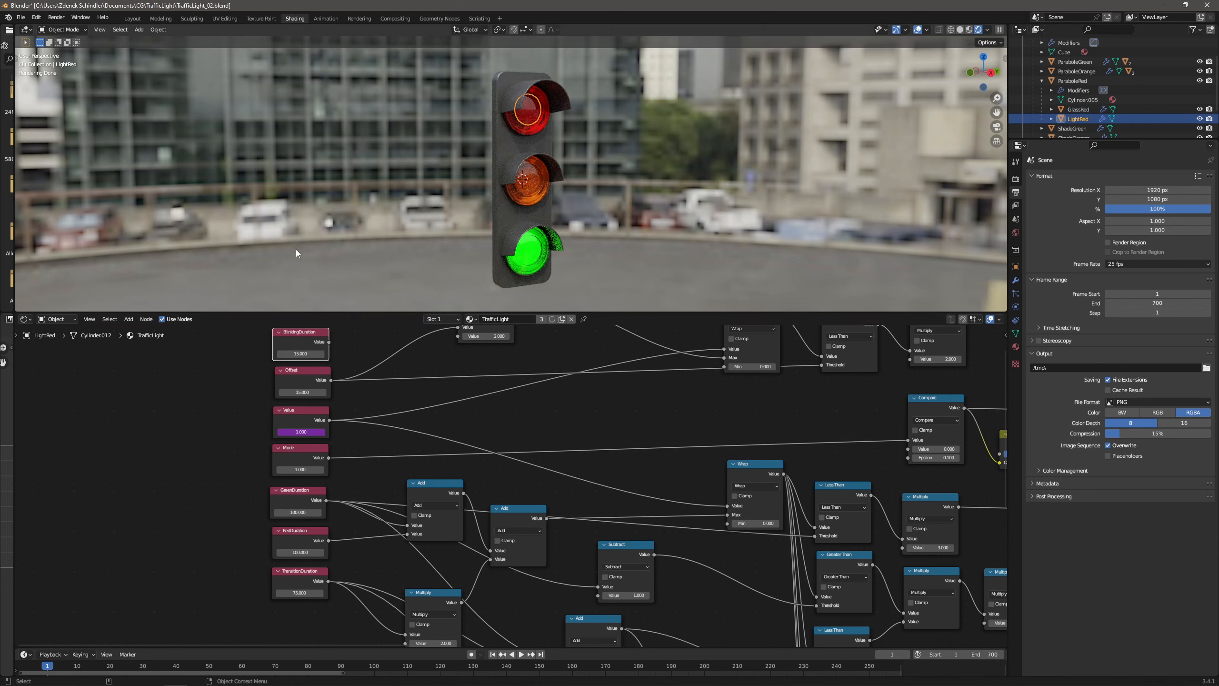
Add a Math node set to Add between the input nodes and the Wrap nodes.
click(129, 322)
click(133, 333)
text(math)
key(Return)
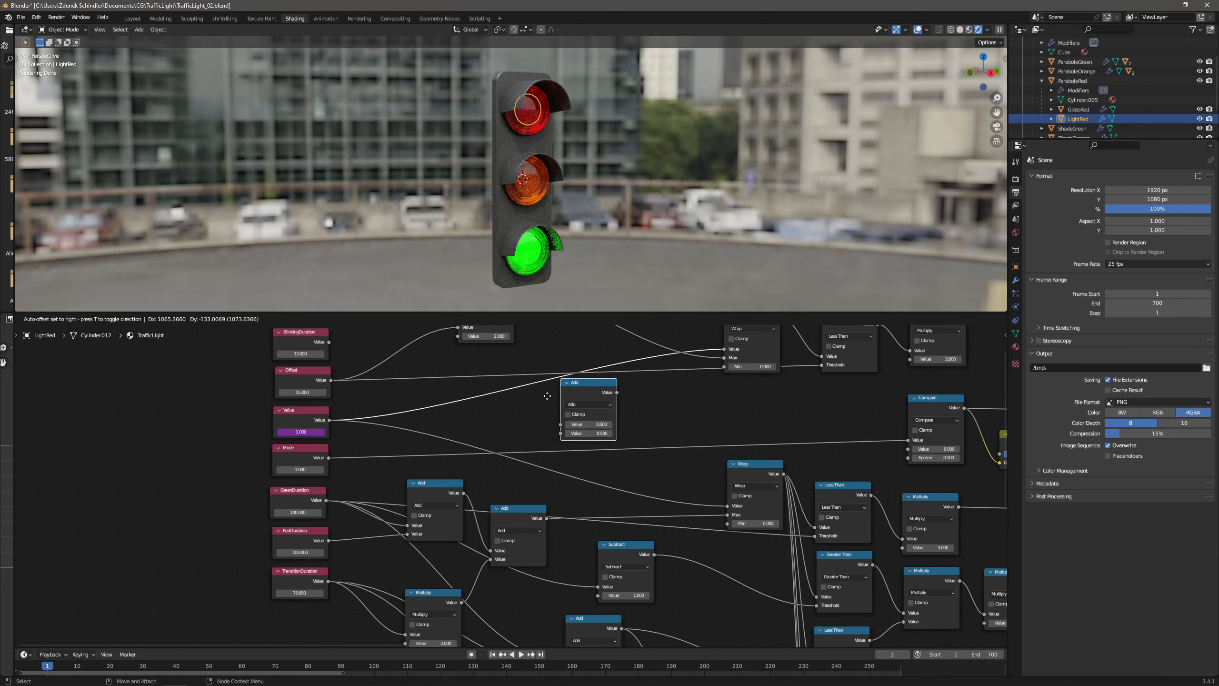
click(529, 392)
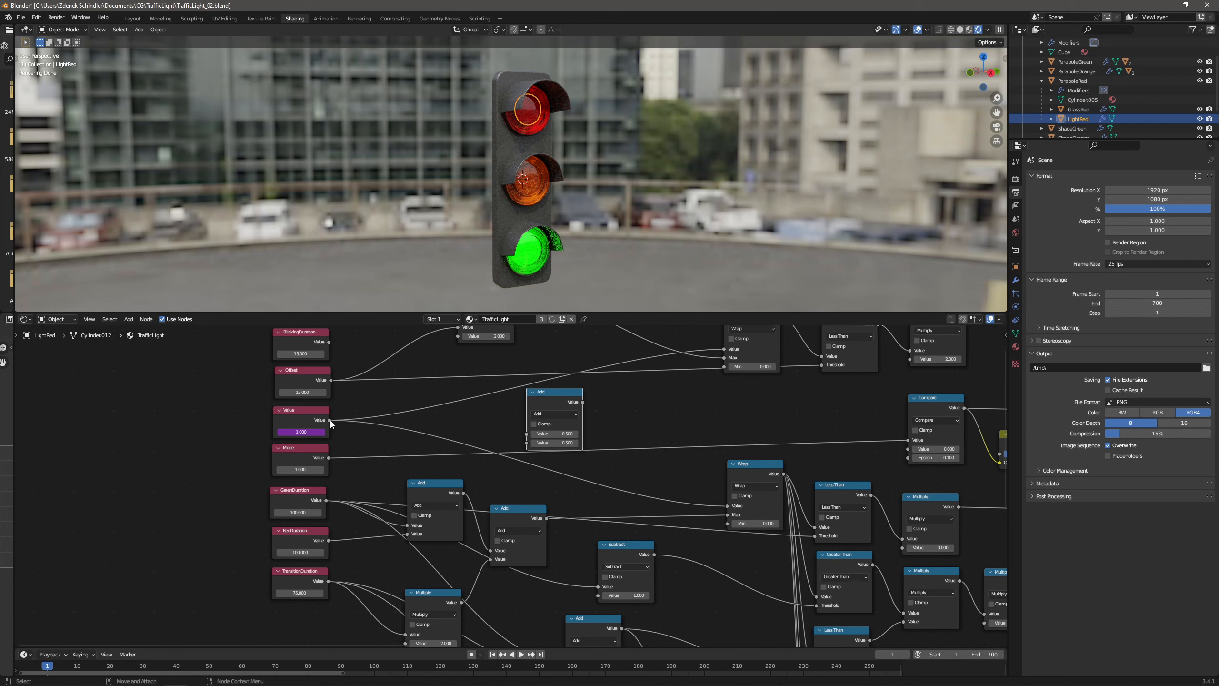
Rename the animated Value node Frame and connect it to the new Add node's first value.
click(292, 412)
right_click(283, 413)
click(283, 413)
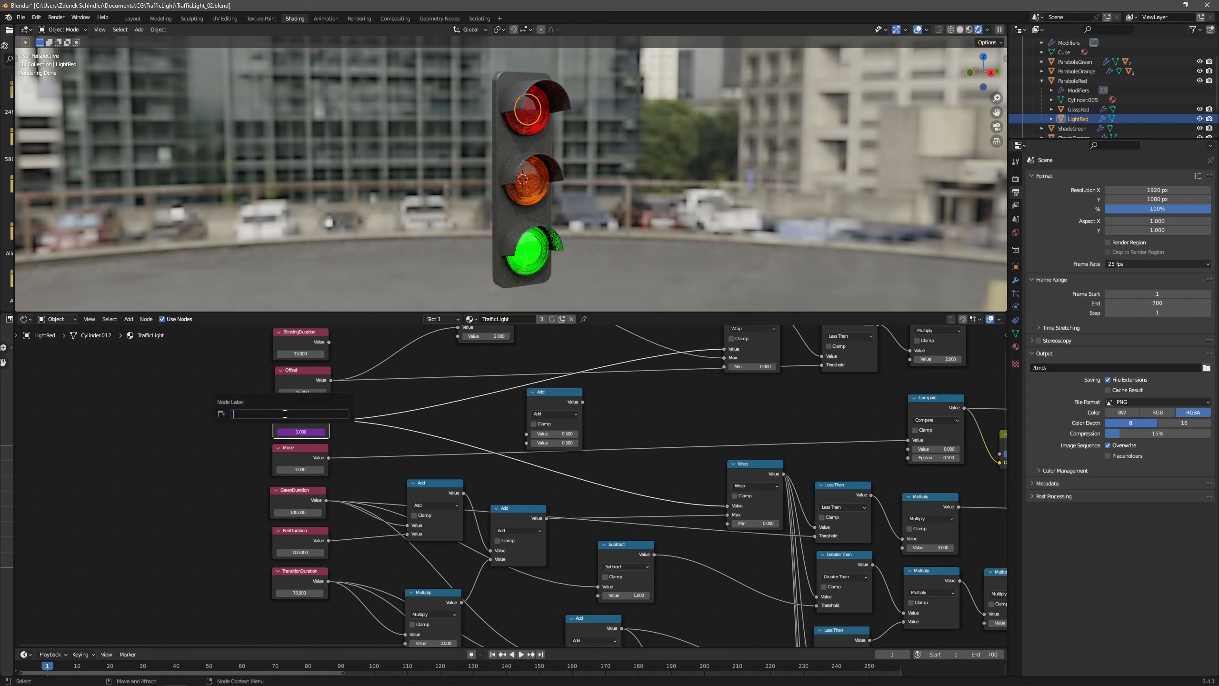
text(Frame)
key(Return)
drag(358, 423, 526, 434)
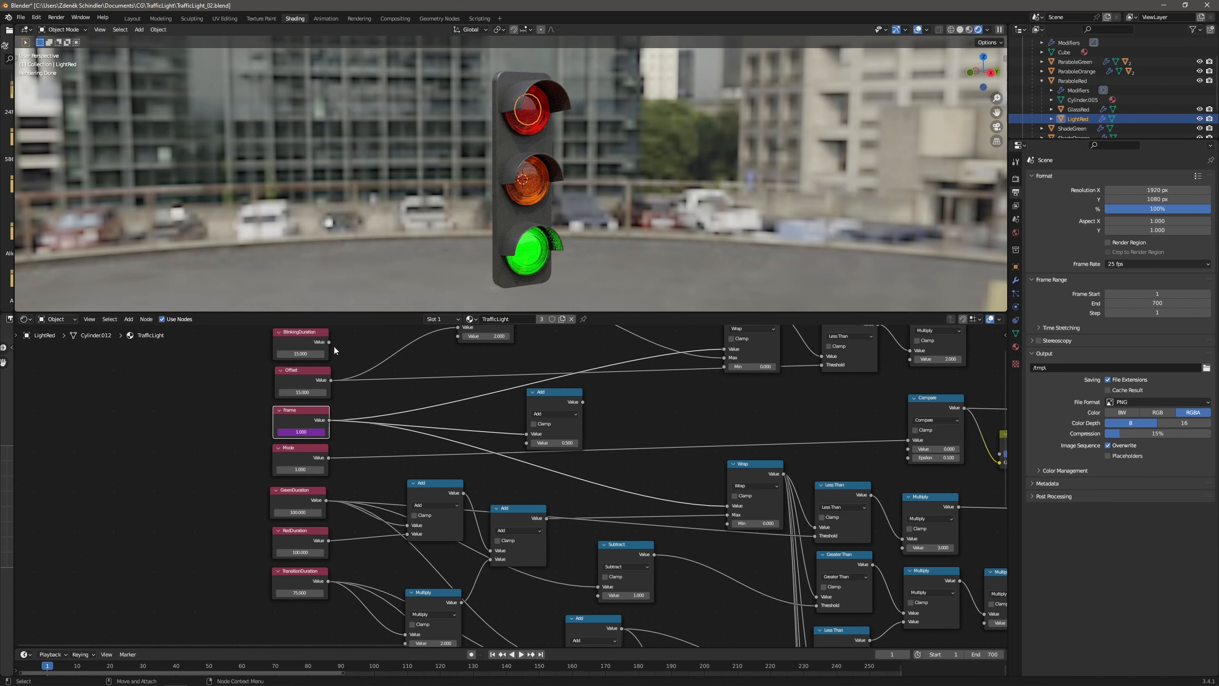
Rename the connected Offset node BlinkingDuration and label the unconnected copy above it Offset.
drag(312, 375, 310, 375)
right_click(298, 372)
click(298, 373)
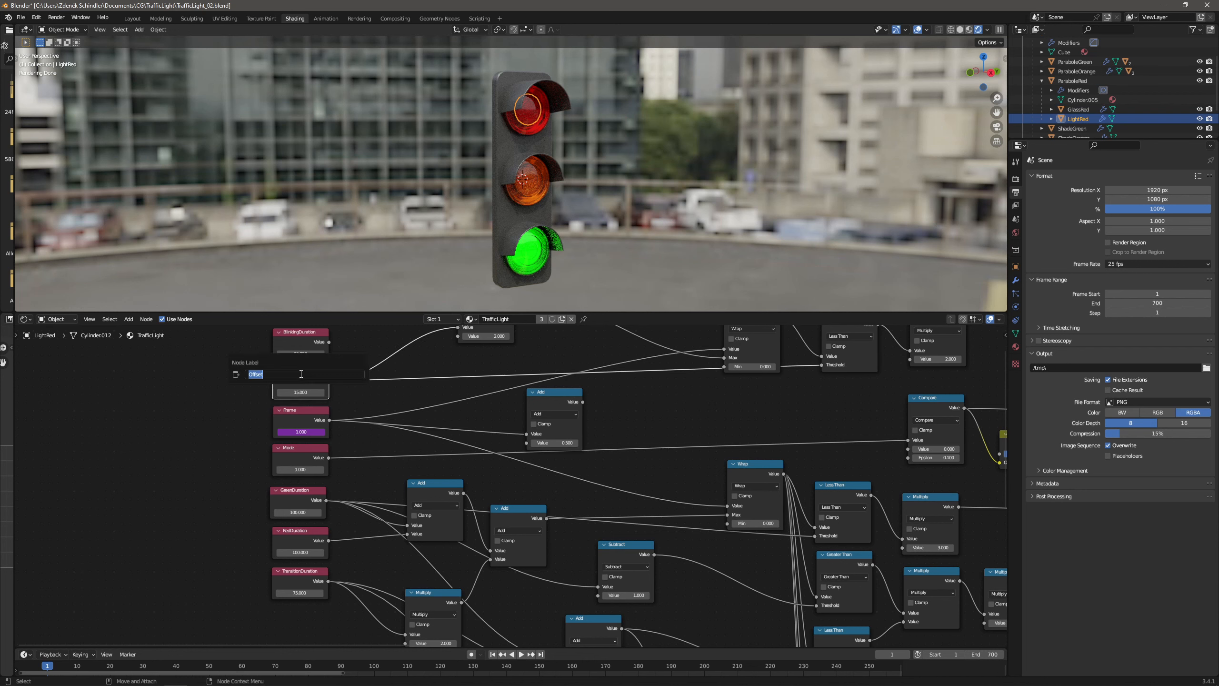
text(BlinkingDuration)
key(Return)
right_click(292, 337)
click(291, 337)
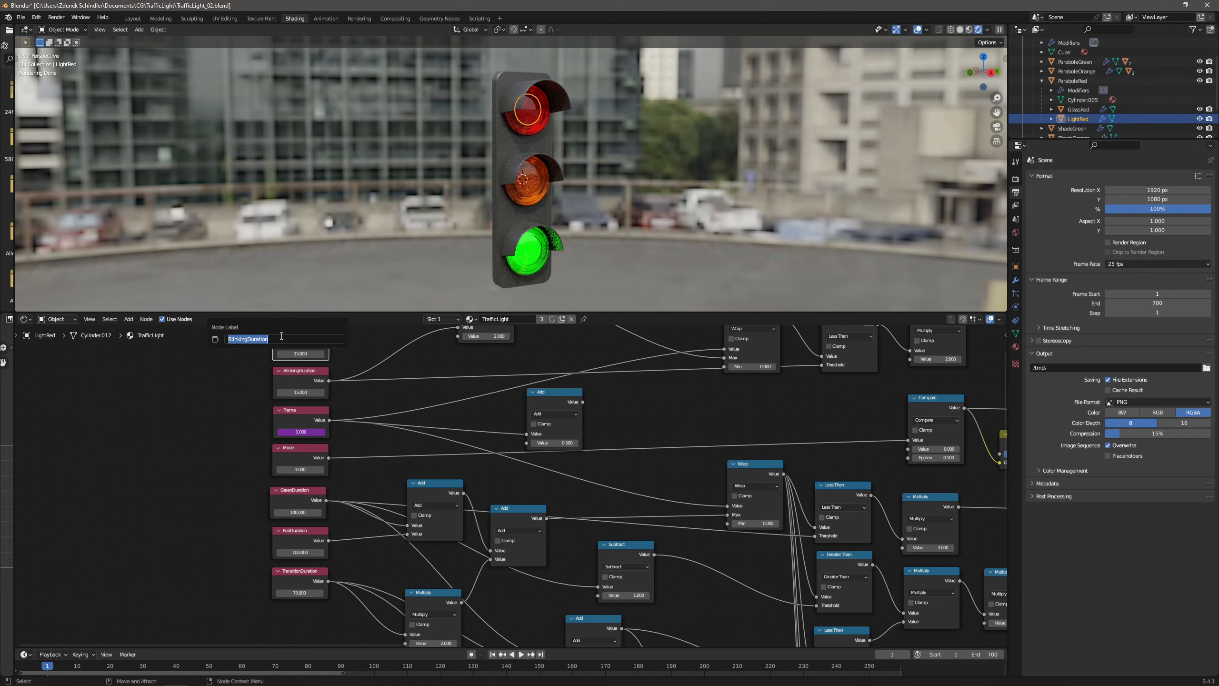
text(Offset)
key(Return)
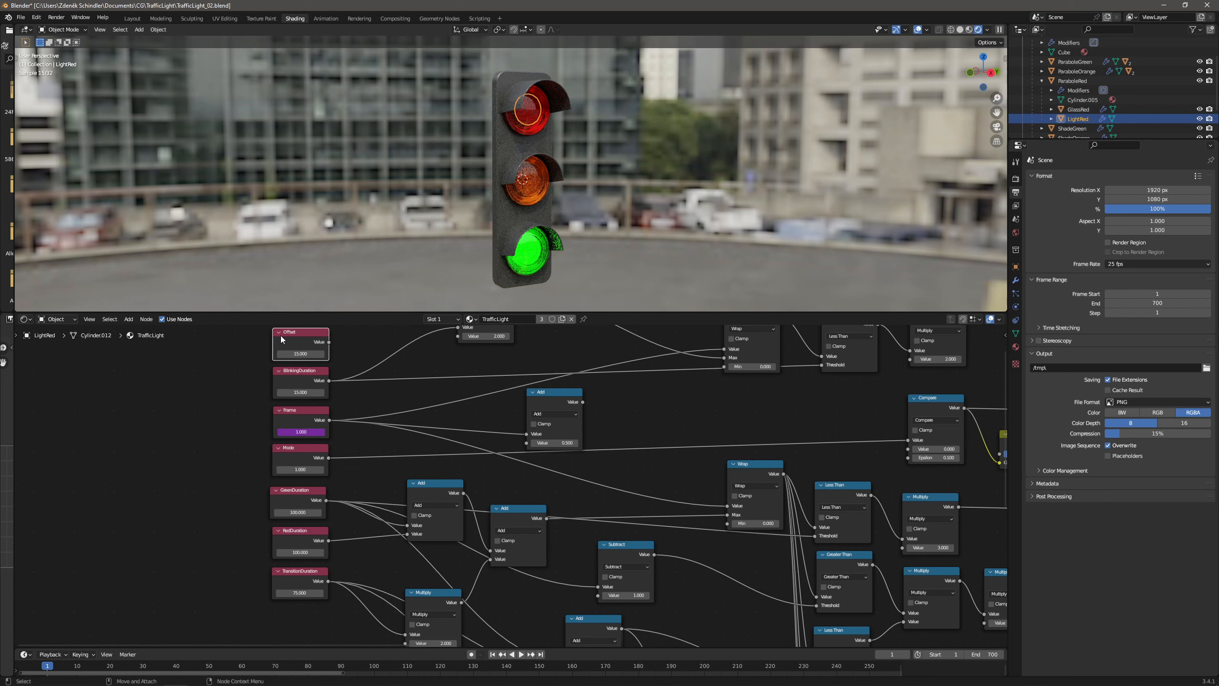
Connect Offset to the new Add node's second value and nudge the Add node into place.
drag(329, 342, 526, 443)
mouse_move(554, 393)
mouse_down()
mouse_move(576, 390)
mouse_move(552, 398)
mouse_up()
scroll(549, 382, down, 1)
middle_drag(549, 379, 453, 402)
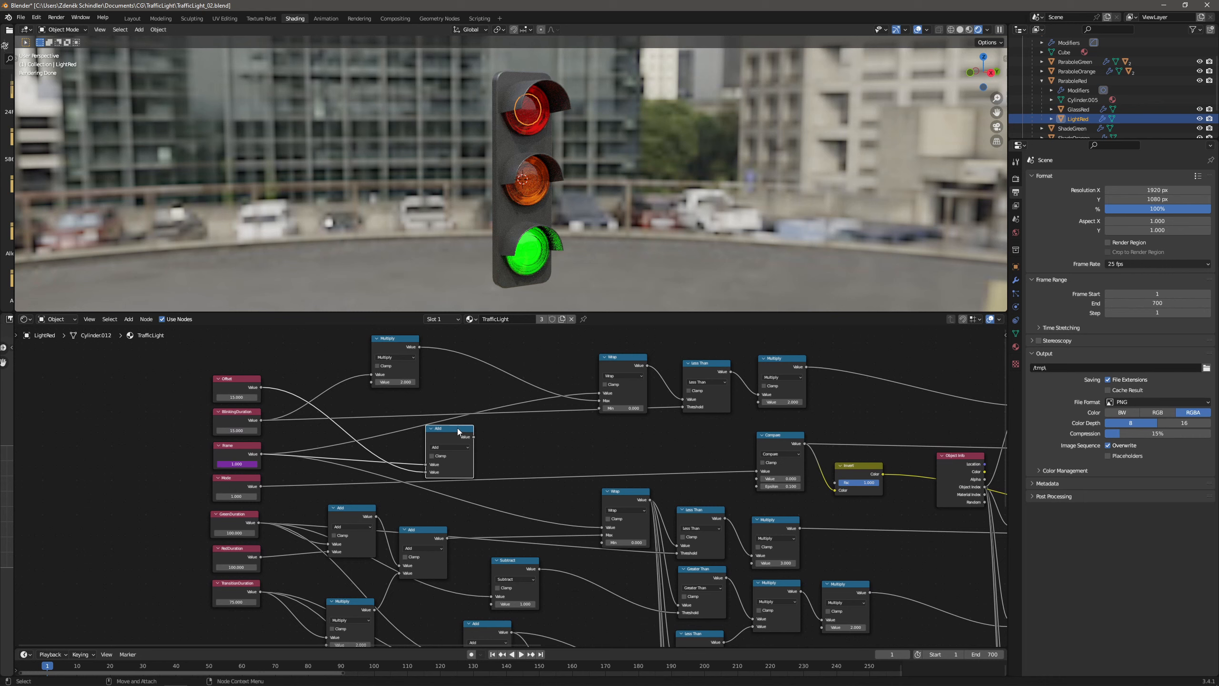
drag(456, 430, 456, 420)
Move Frame and Offset ahead of the other input nodes and place their Add node above BlinkingDuration.
drag(248, 446, 170, 445)
drag(250, 383, 172, 412)
drag(454, 423, 236, 352)
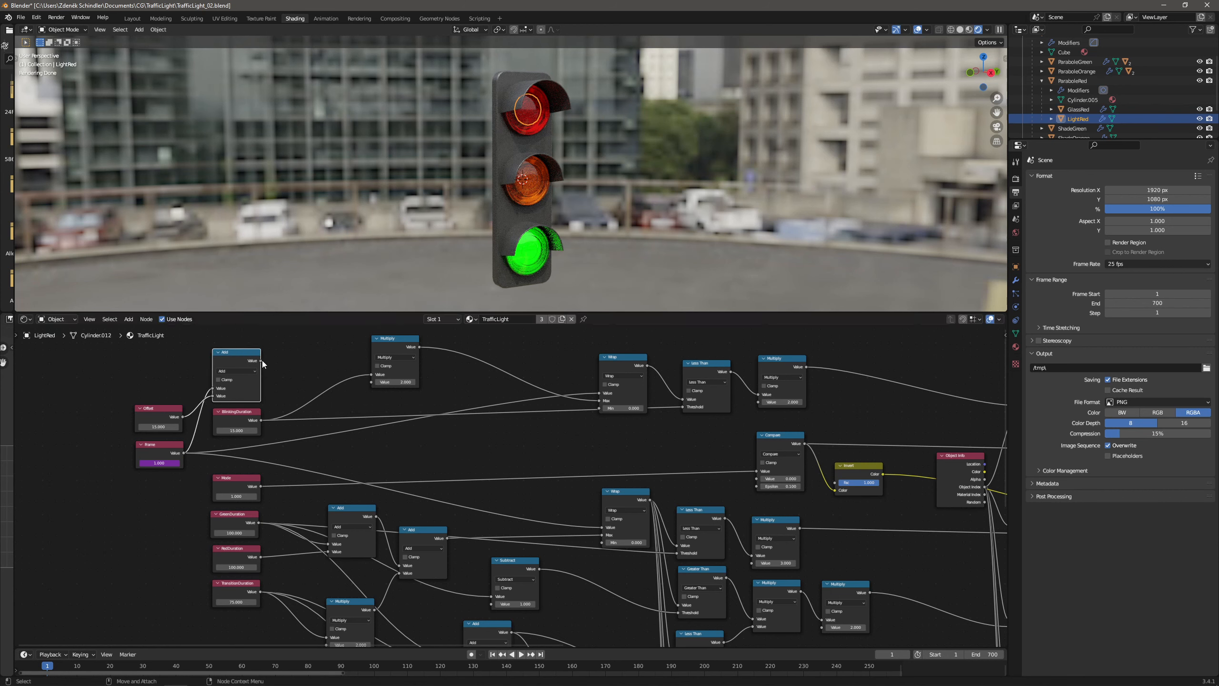
Connect the Frame and Offset Add node's output to the first value of both Wrap nodes and cut the lower Wrap's direct Frame link.
drag(261, 361, 603, 542)
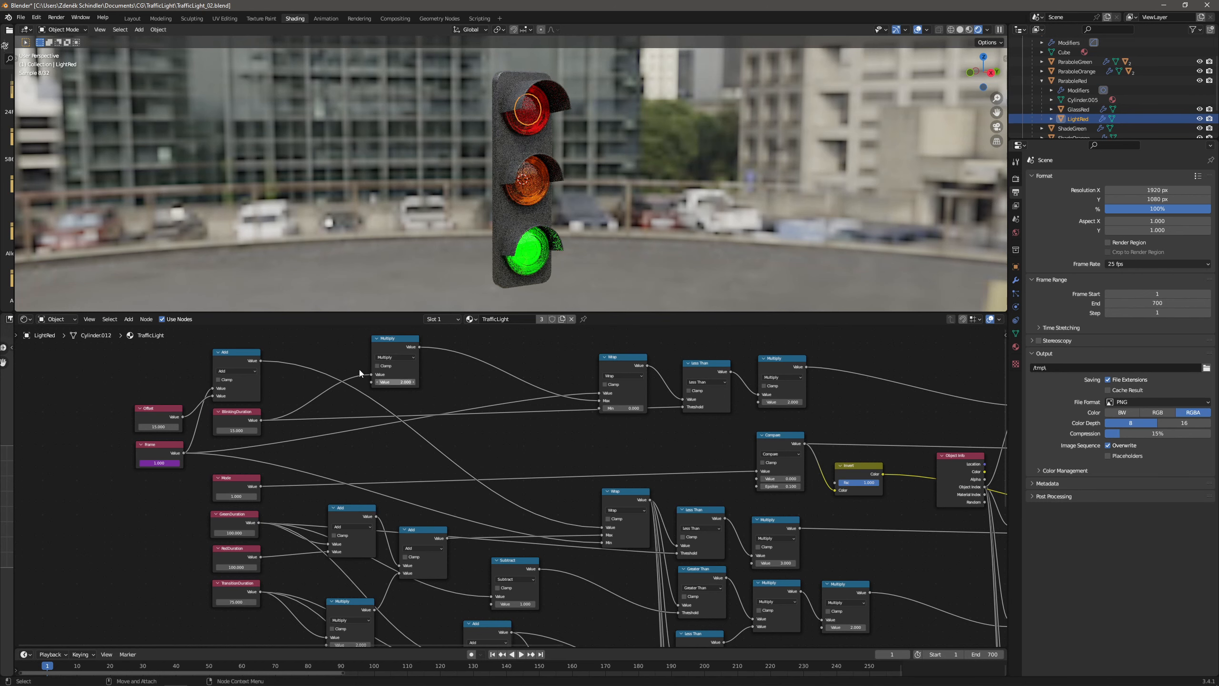
drag(261, 362, 600, 408)
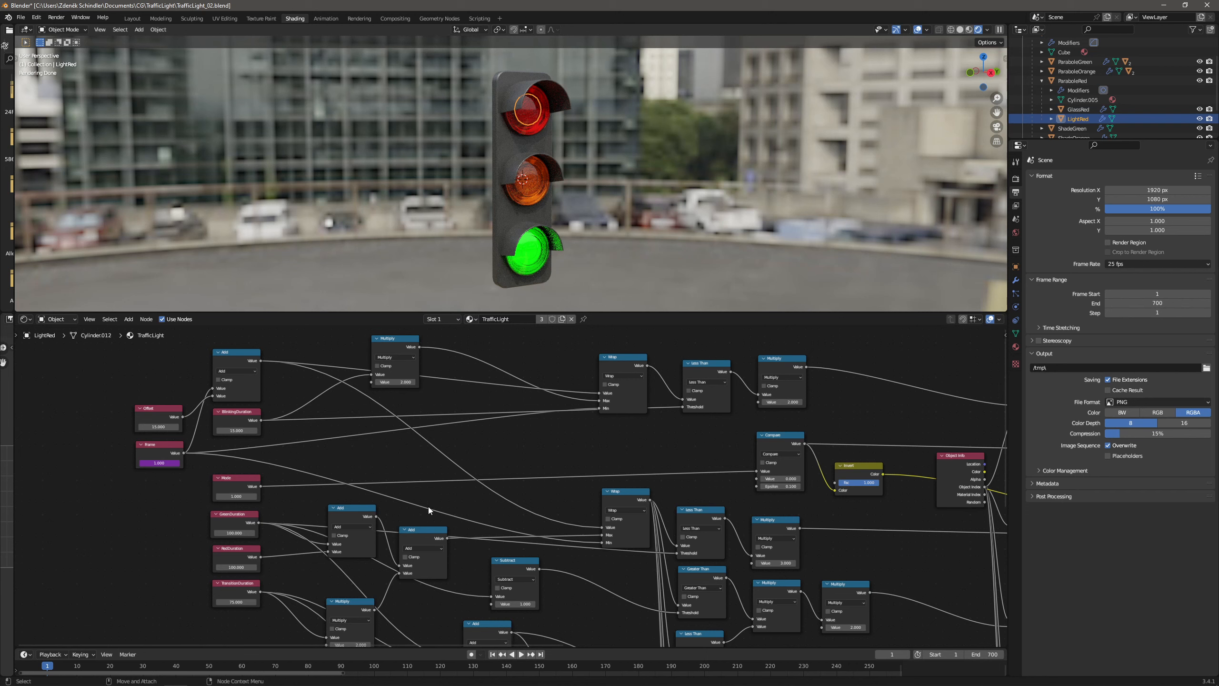
ctrl+right_drag(428, 510, 444, 500)
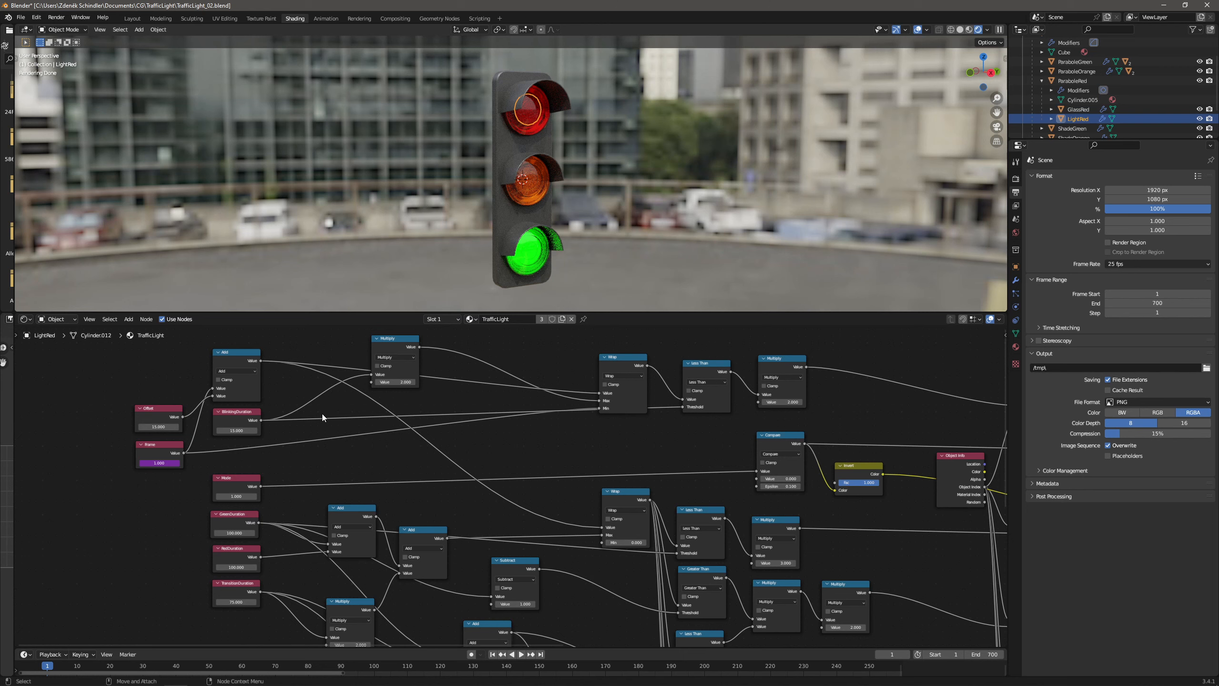
Cut the BlinkingDuration and Frame links running toward the upper Wrap and Less Than nodes, and reconnect BlinkingDuration to the Less Than threshold.
ctrl+right_drag(340, 412, 339, 426)
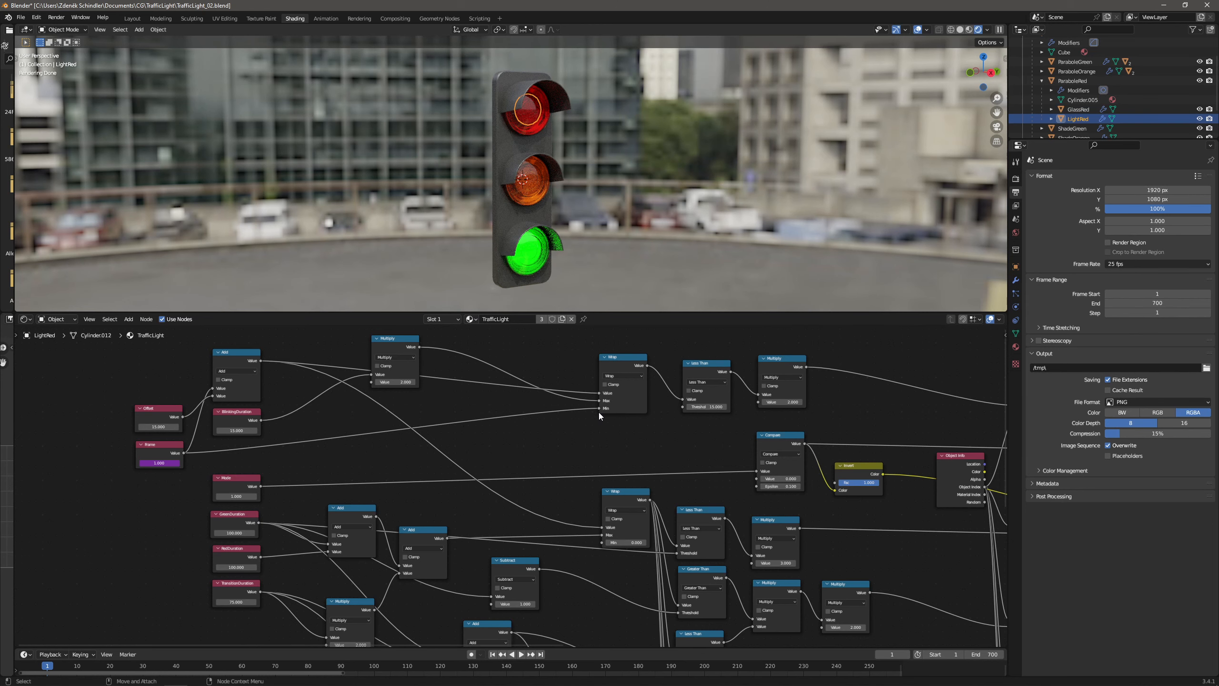
ctrl+right_drag(578, 406, 566, 437)
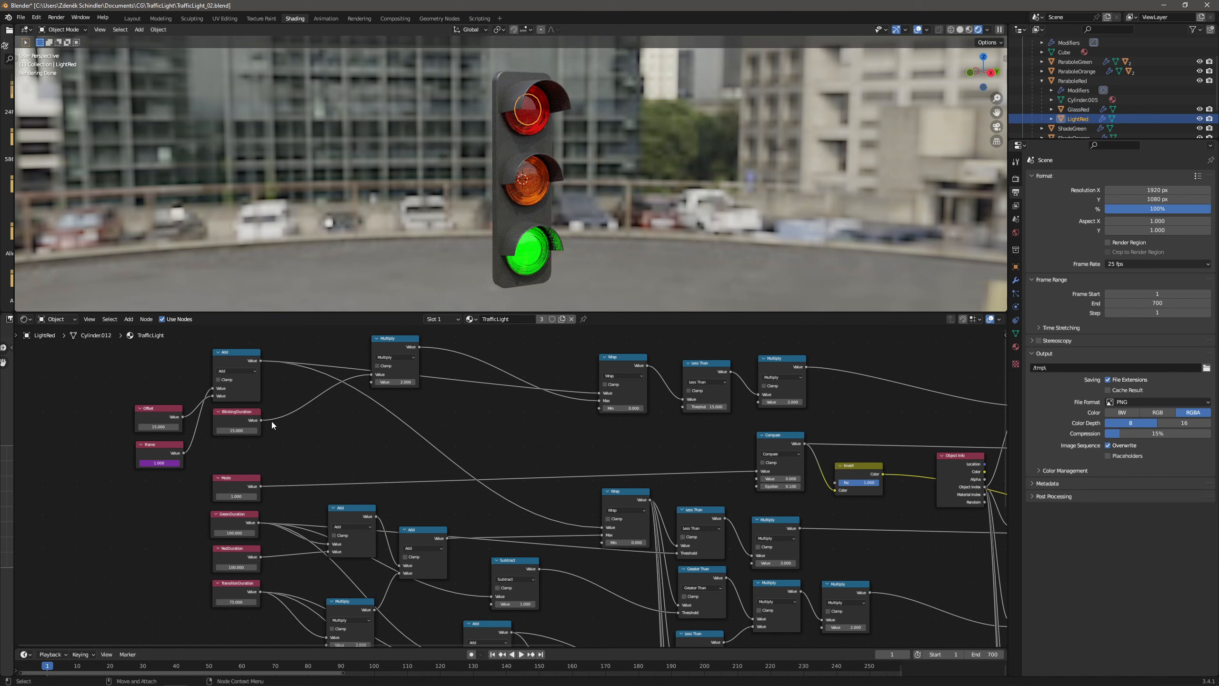
drag(261, 421, 682, 407)
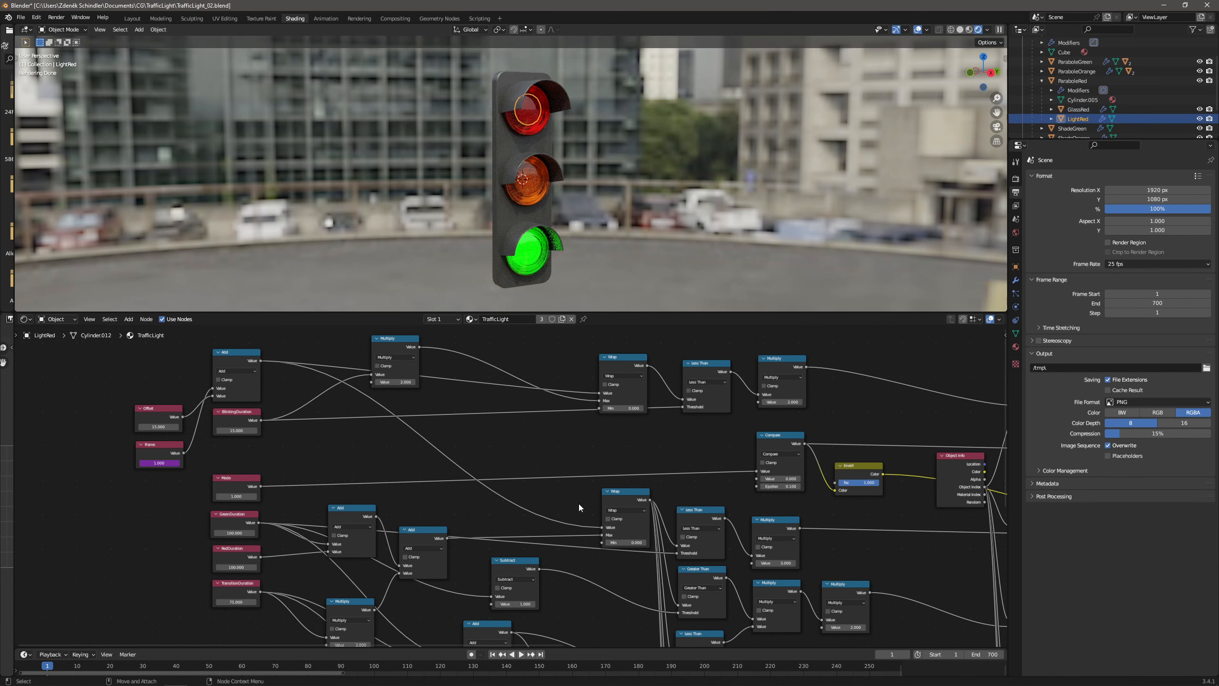
Play the animation from the first frame and move the Frame node above Offset.
click(492, 654)
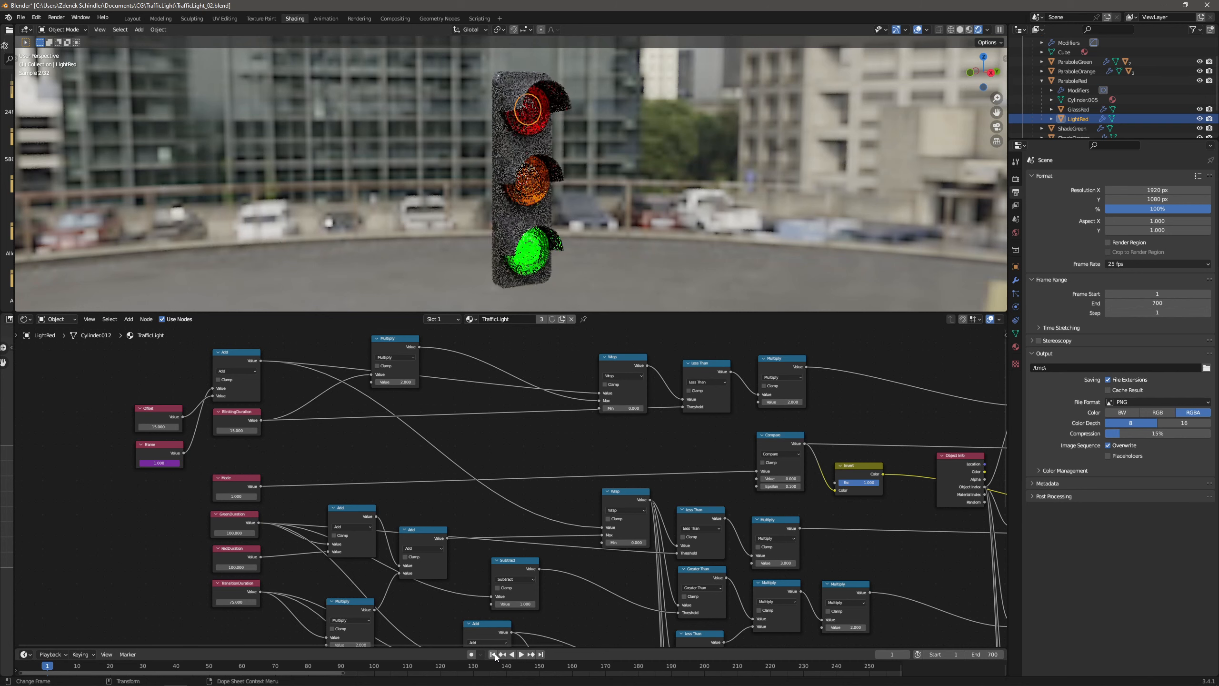
click(521, 654)
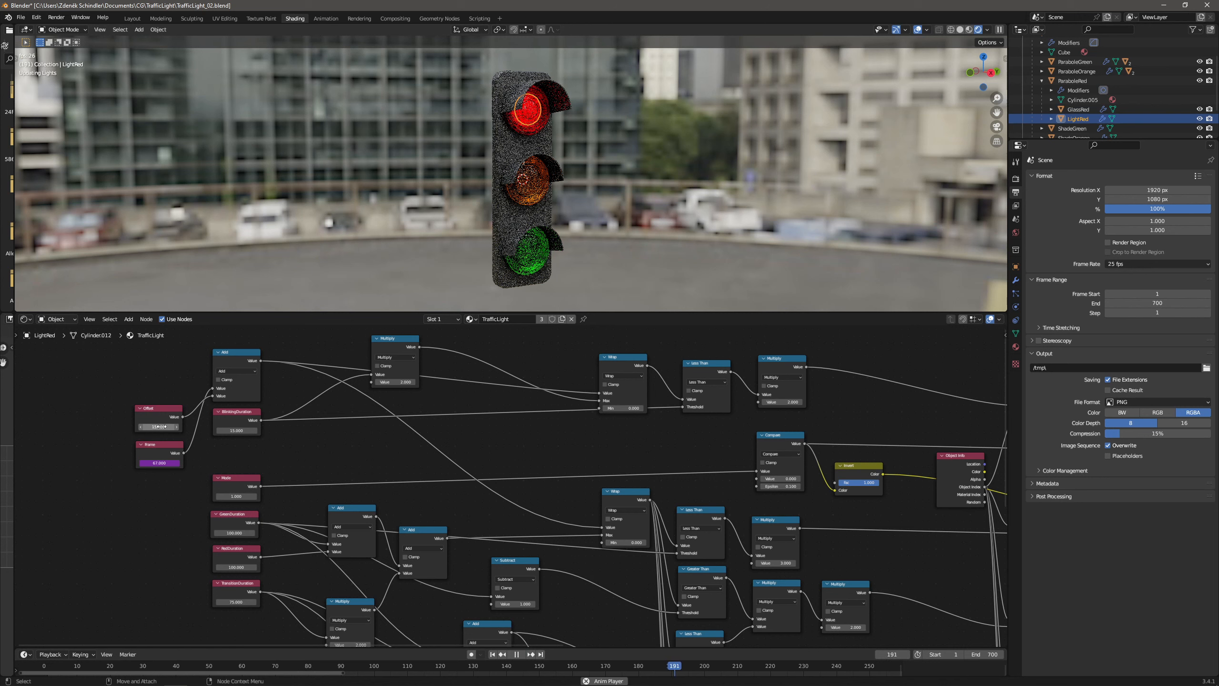
drag(167, 450, 165, 377)
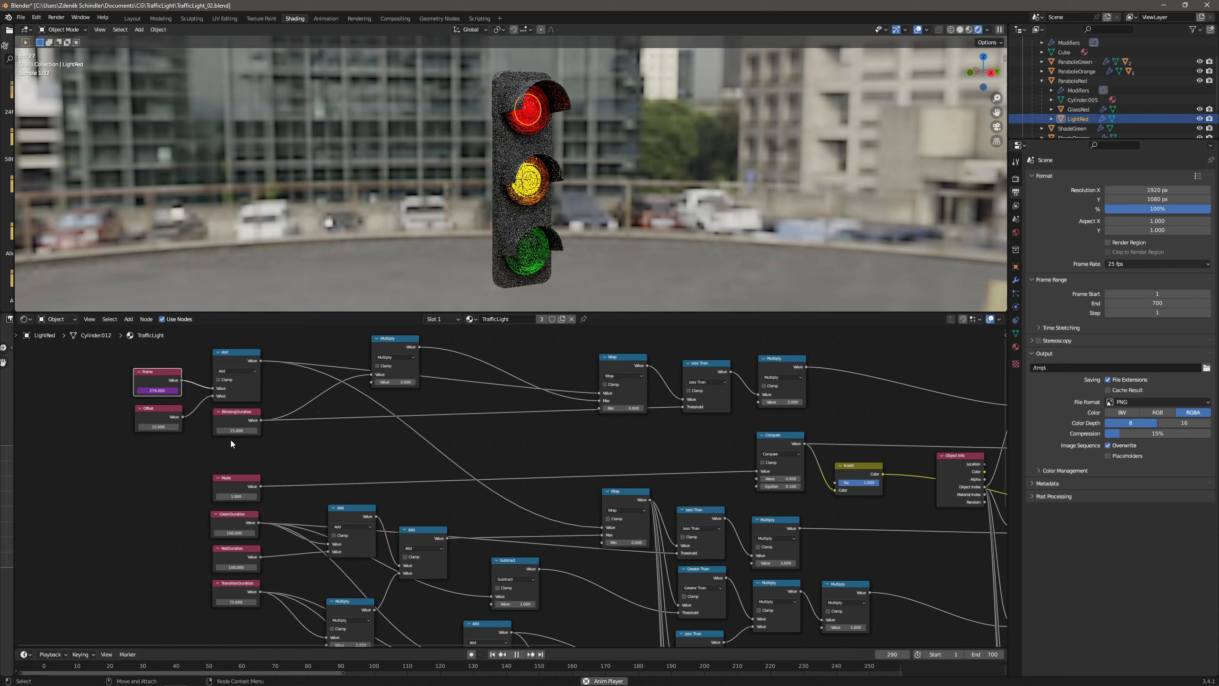
Set the Offset node's value to 0, and stop playback to save the file as the incremental version TrafficLight_03.blend.
click(170, 426)
text(0)
key(Return)
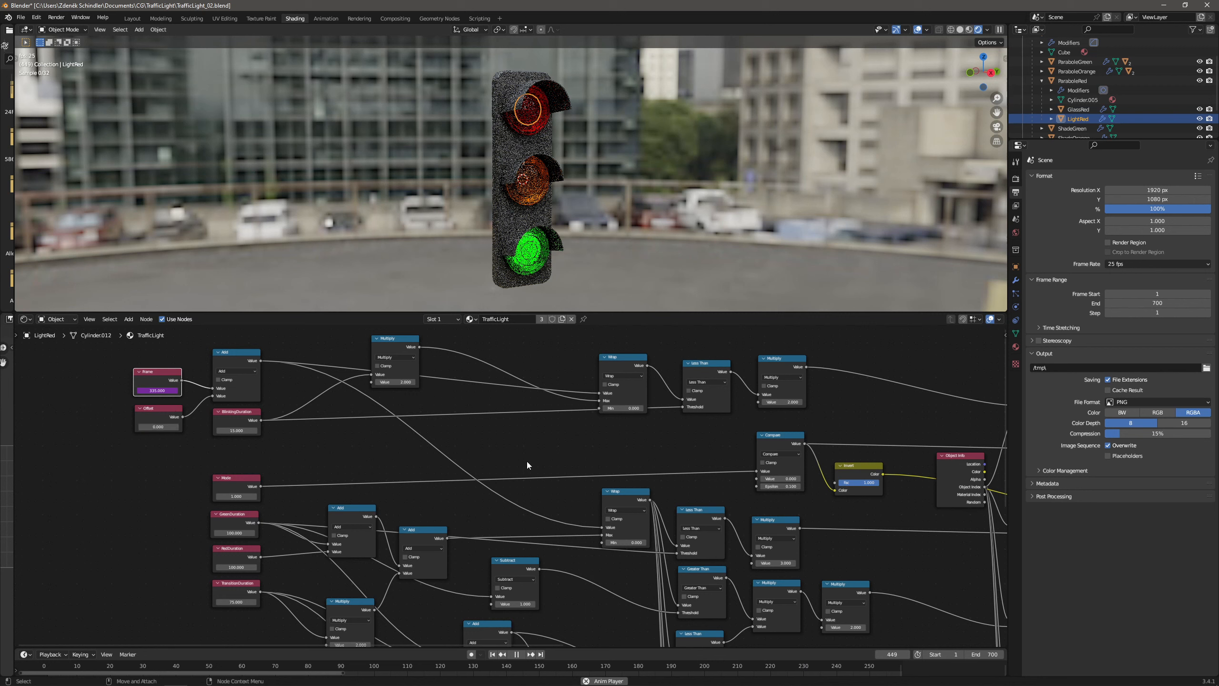
key(space)
key(ctrl+alt+s)
Space out the two lower Add nodes and replace the link into the lowest one's second value with one from RedDuration.
middle_drag(377, 576, 413, 389)
drag(521, 436, 488, 438)
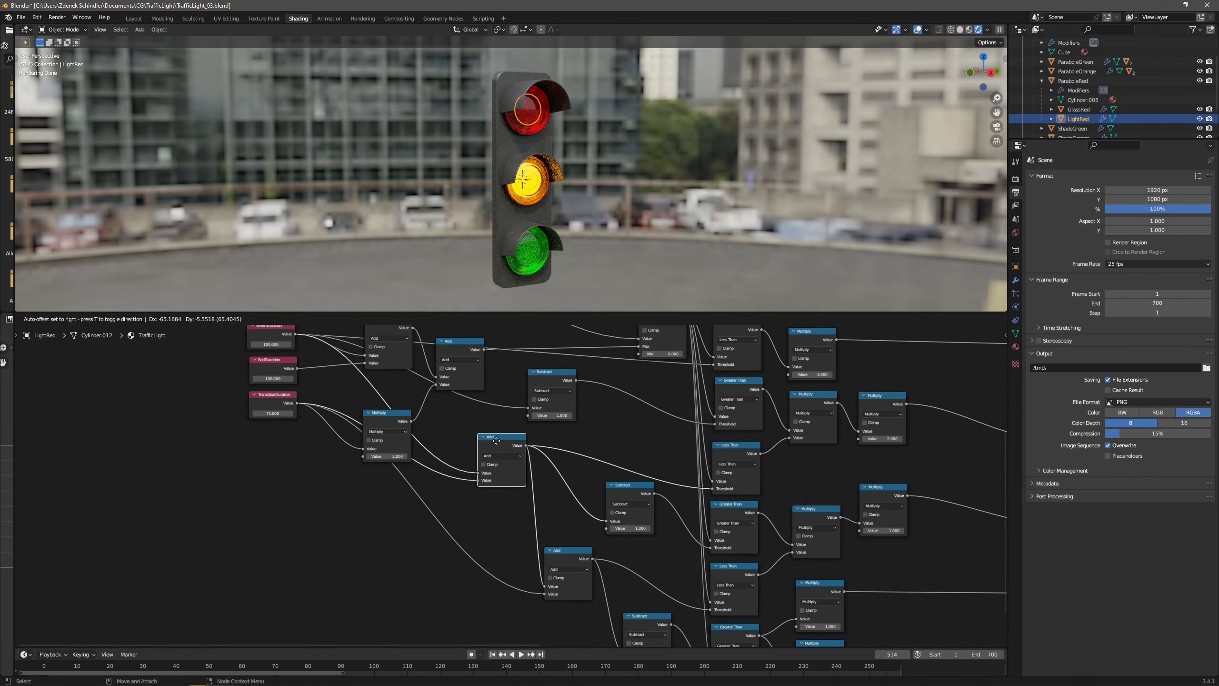
drag(570, 549, 577, 549)
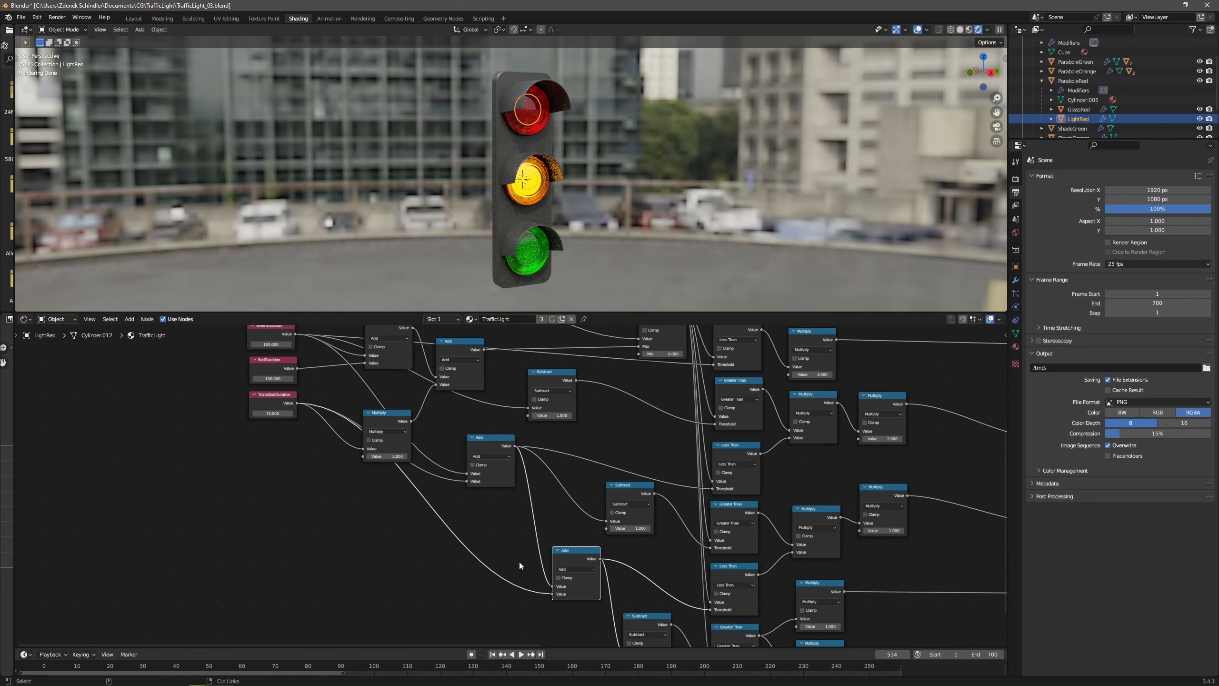
ctrl+right_drag(517, 560, 487, 598)
drag(297, 367, 550, 596)
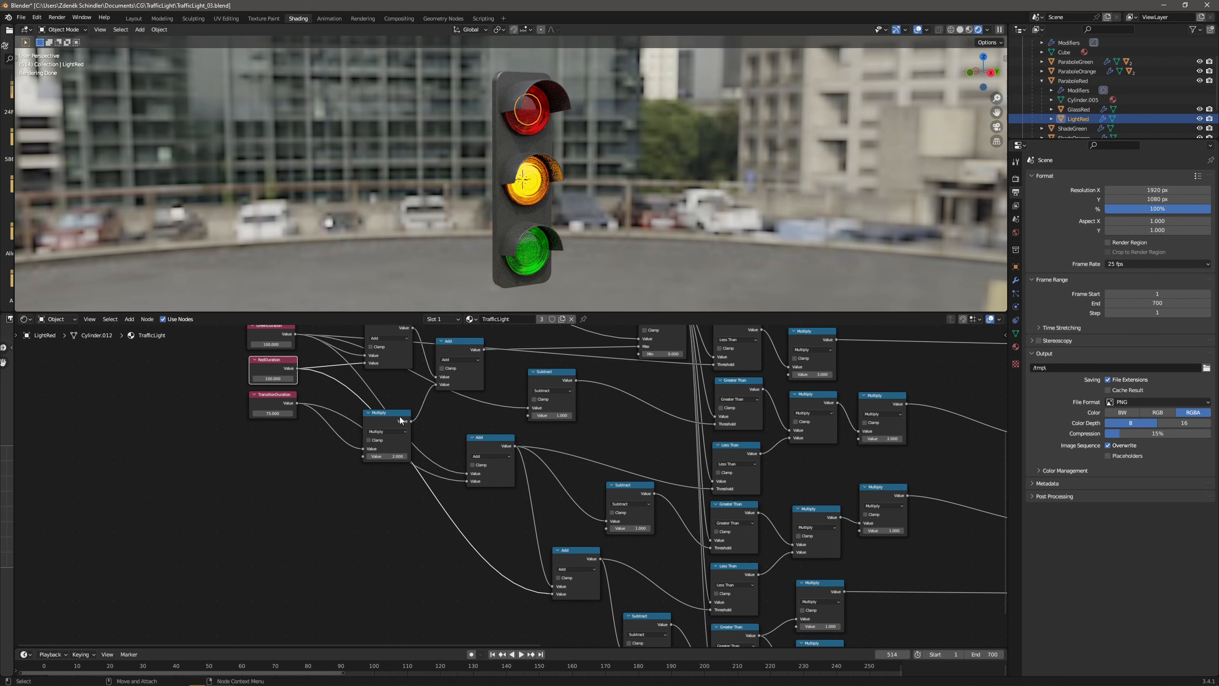
Select all nodes of the TrafficLight material and combine them into a node group.
scroll(629, 505, down, 5)
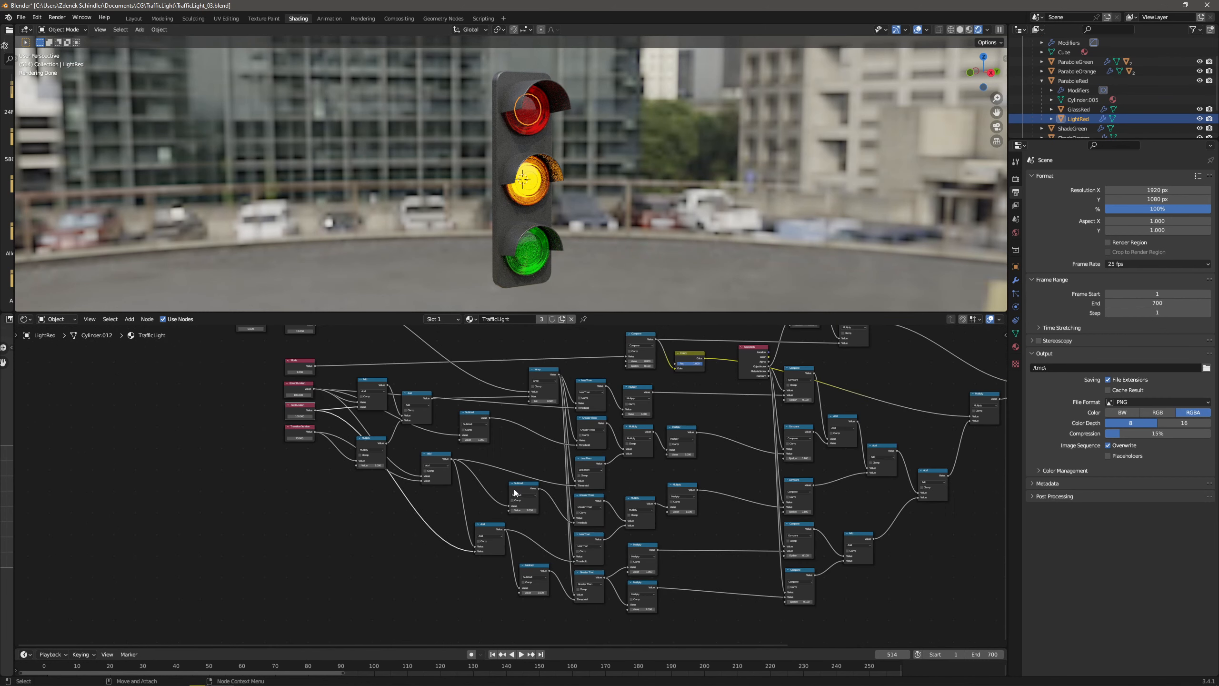
scroll(515, 483, down, 2)
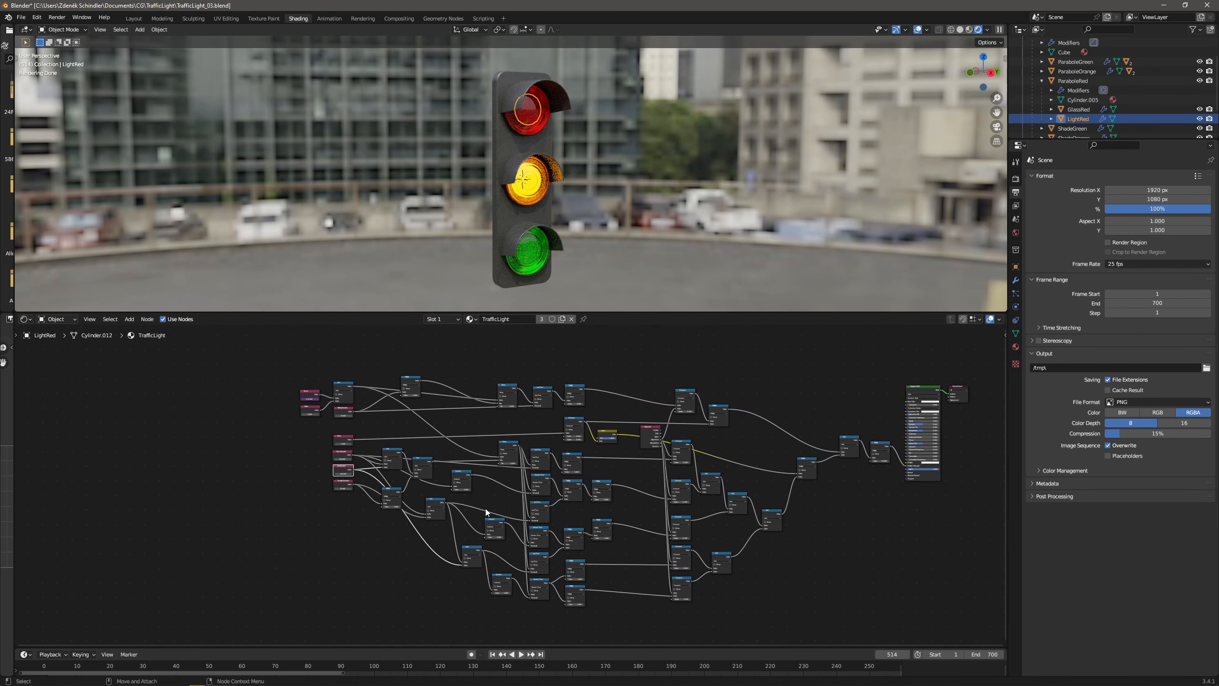
scroll(333, 453, down, 1)
drag(247, 340, 1001, 643)
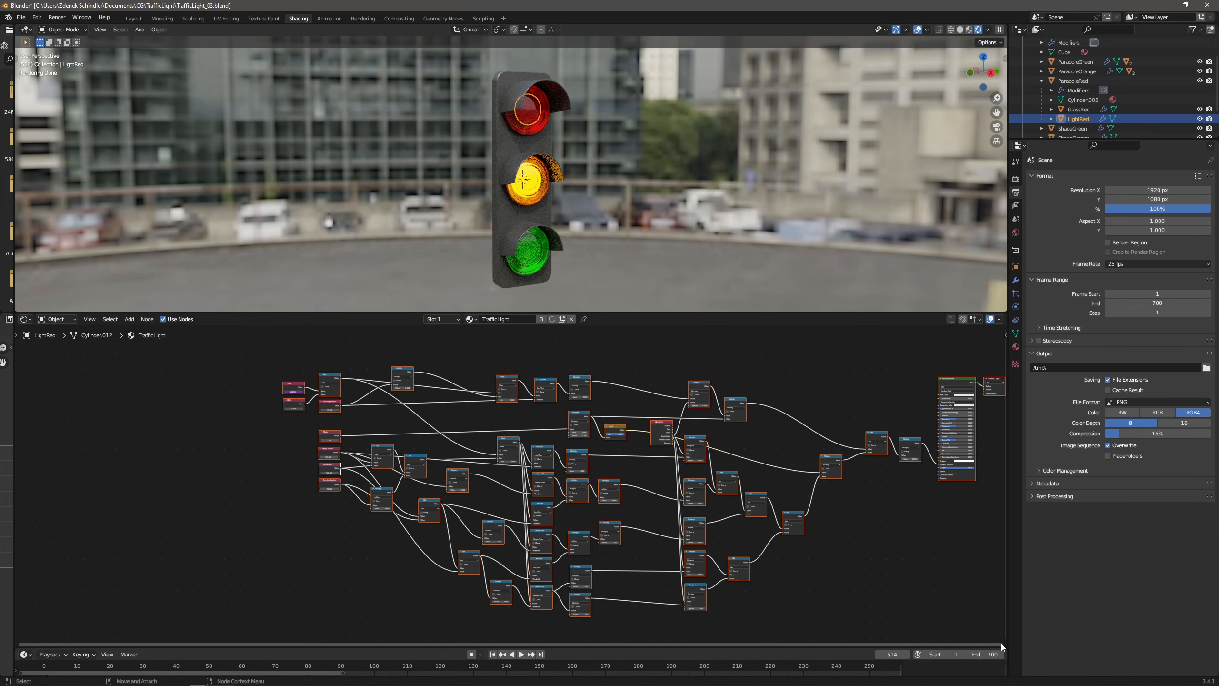
right_click(695, 483)
click(644, 577)
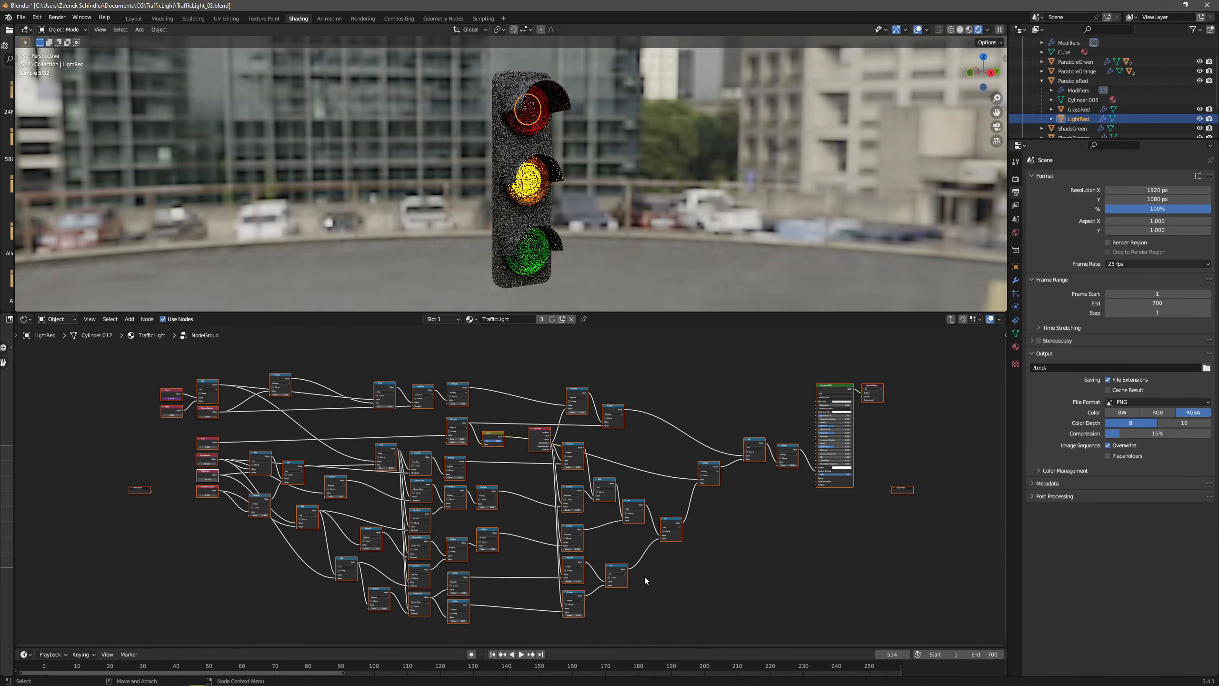
Transfer the Mode node's outgoing link to the Group Input node and move Group Input level with Mode.
click(146, 462)
middle_drag(115, 458, 612, 476)
scroll(287, 469, up, 5)
scroll(322, 508, up, 1)
scroll(322, 508, up, 2)
scroll(532, 450, up, 3)
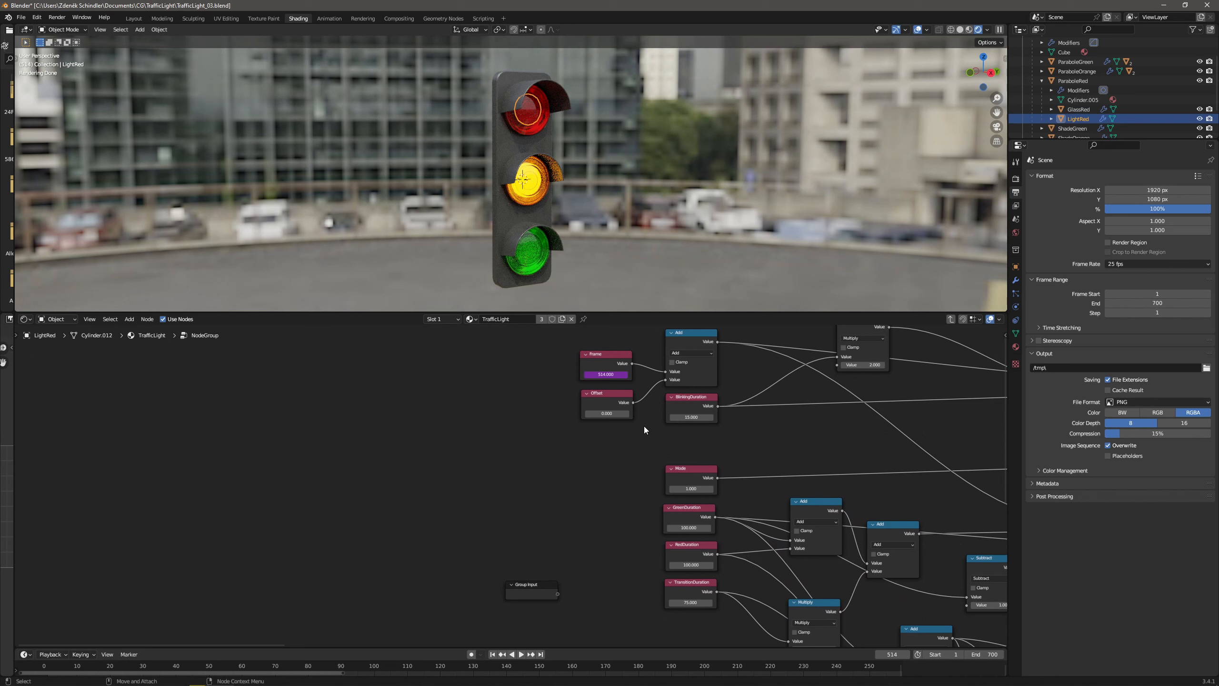
ctrl+drag(717, 478, 558, 592)
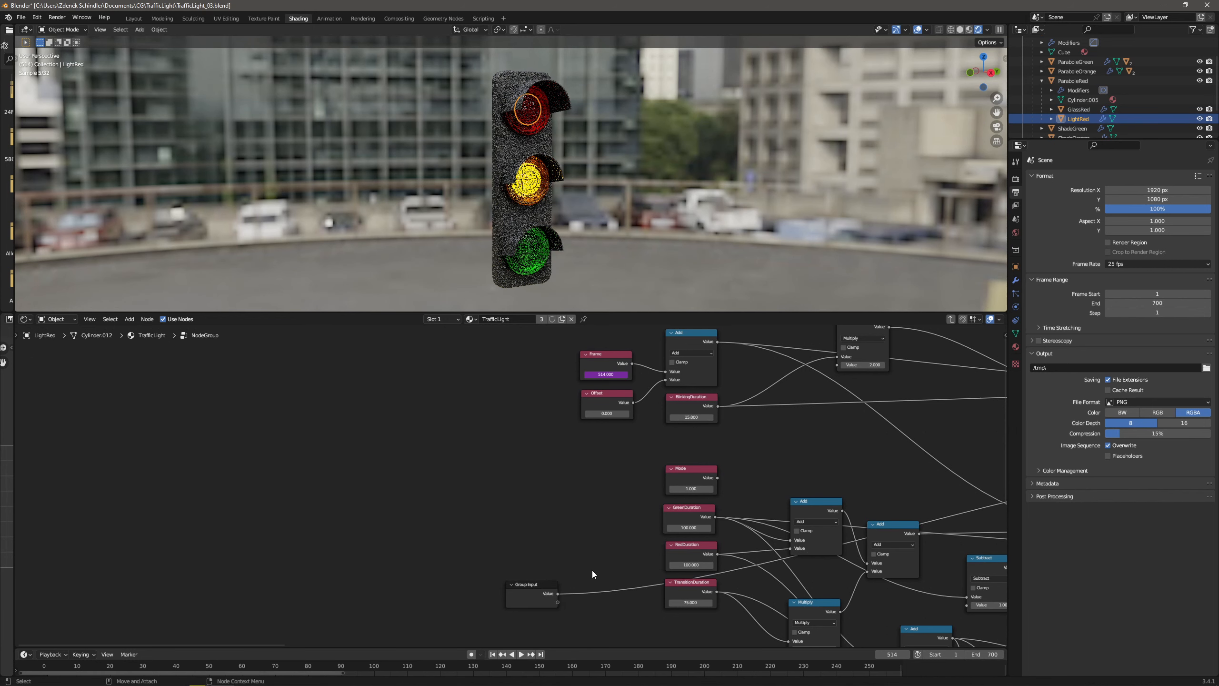
key(n)
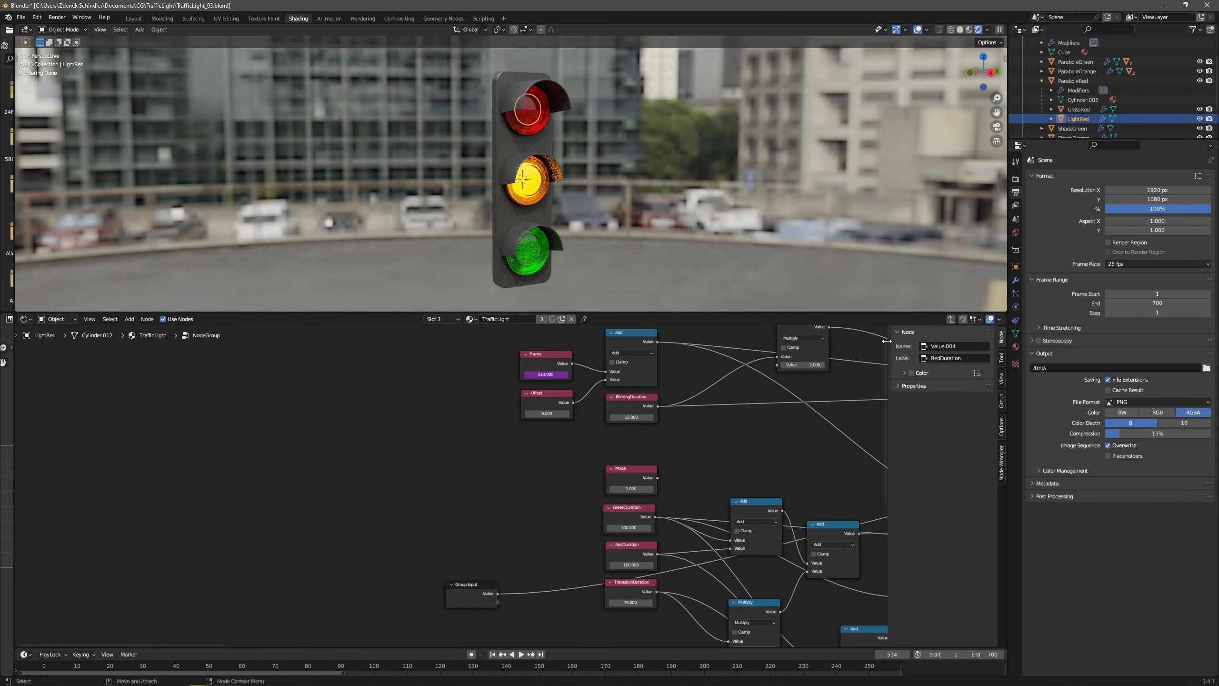
drag(460, 584, 388, 460)
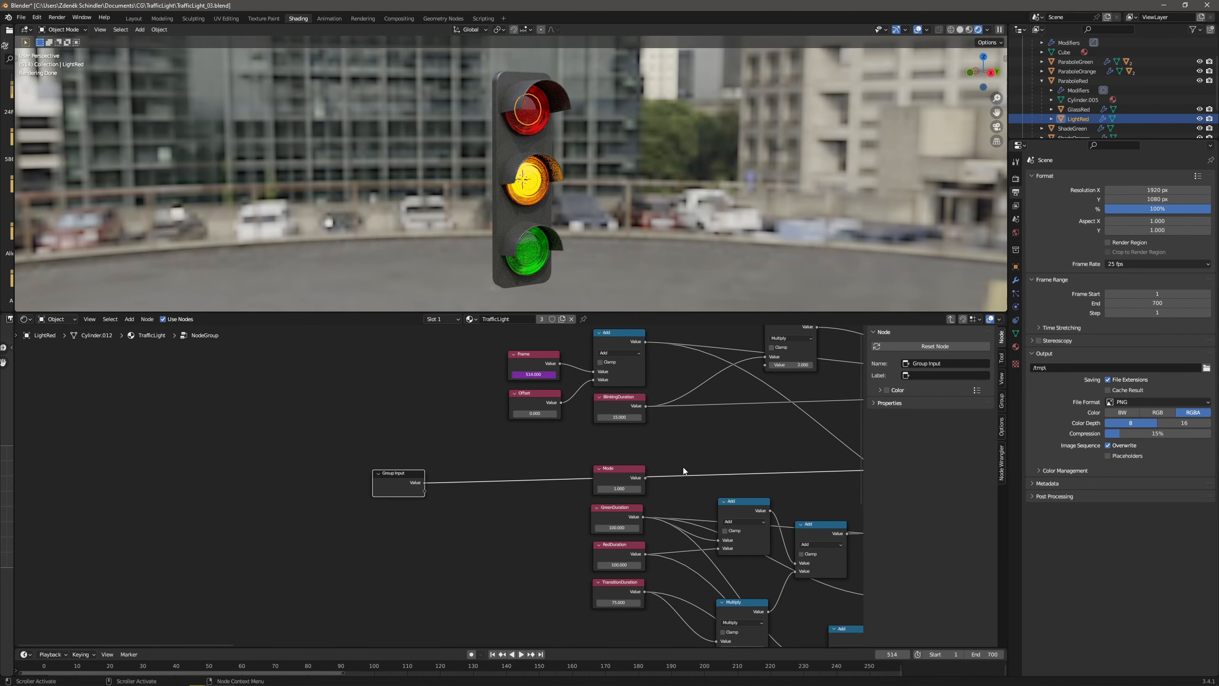
Rename the group's new Value input Mode in the group interface settings.
click(1002, 403)
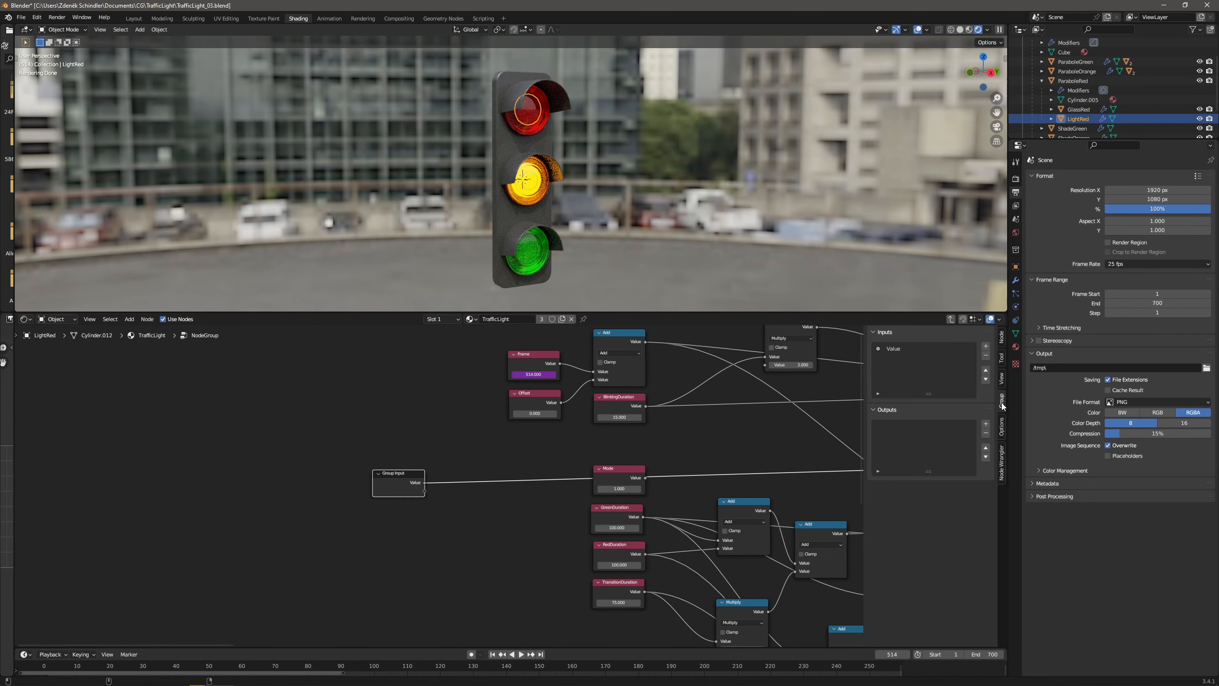
click(899, 348)
text(Mode)
key(Return)
Set the Mode input's default and minimum to 0 and its maximum to 1, and delete the leftover Mode value node.
click(960, 427)
text(0)
key(Return)
click(932, 440)
text(0)
key(Return)
click(957, 449)
text(1)
key(Return)
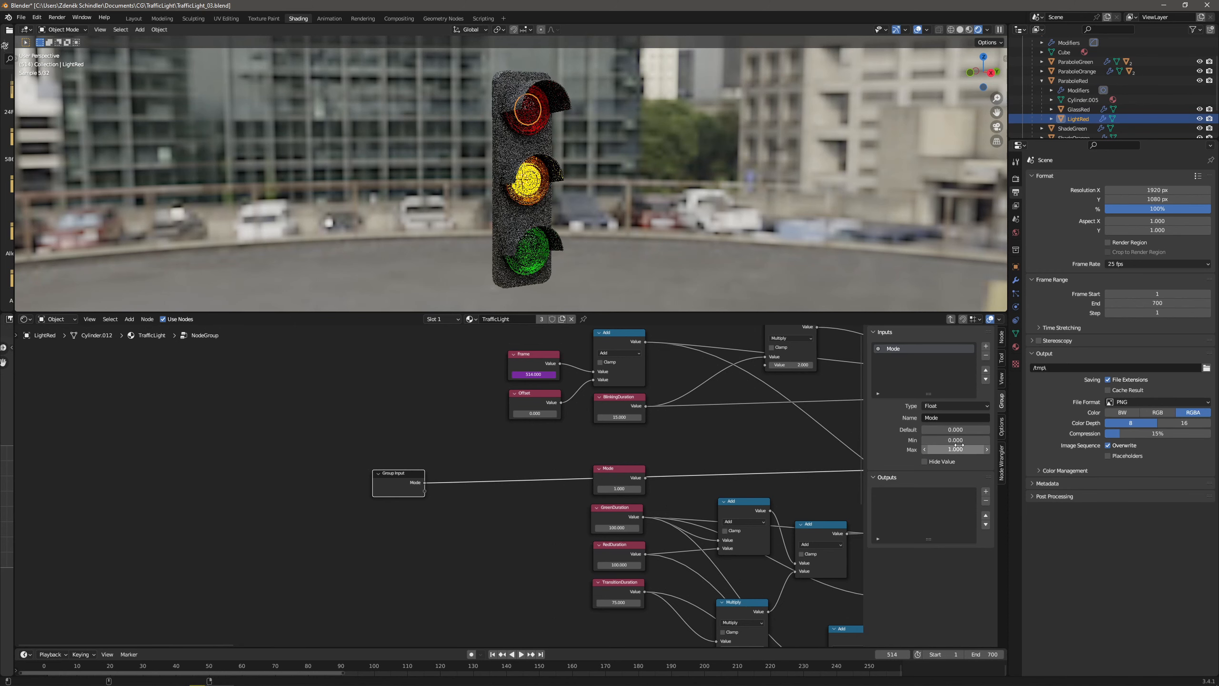
drag(630, 469, 585, 450)
key(x)
click(621, 507)
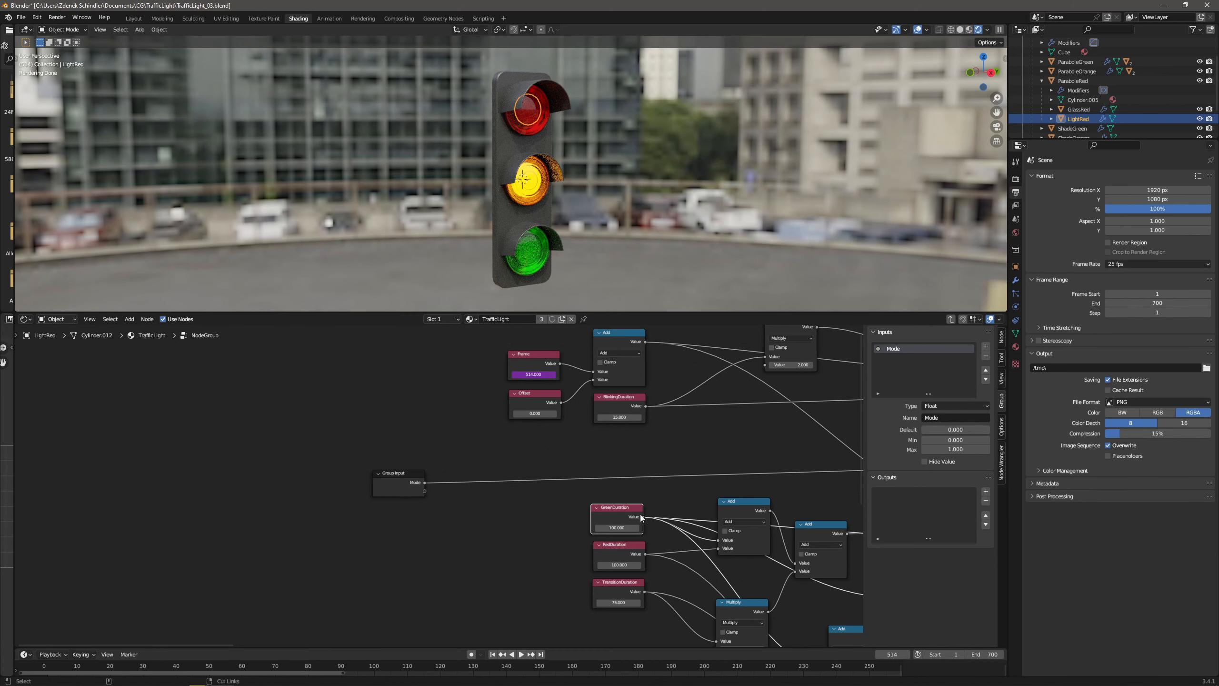
ctrl+drag(643, 519, 427, 494)
key(Escape)
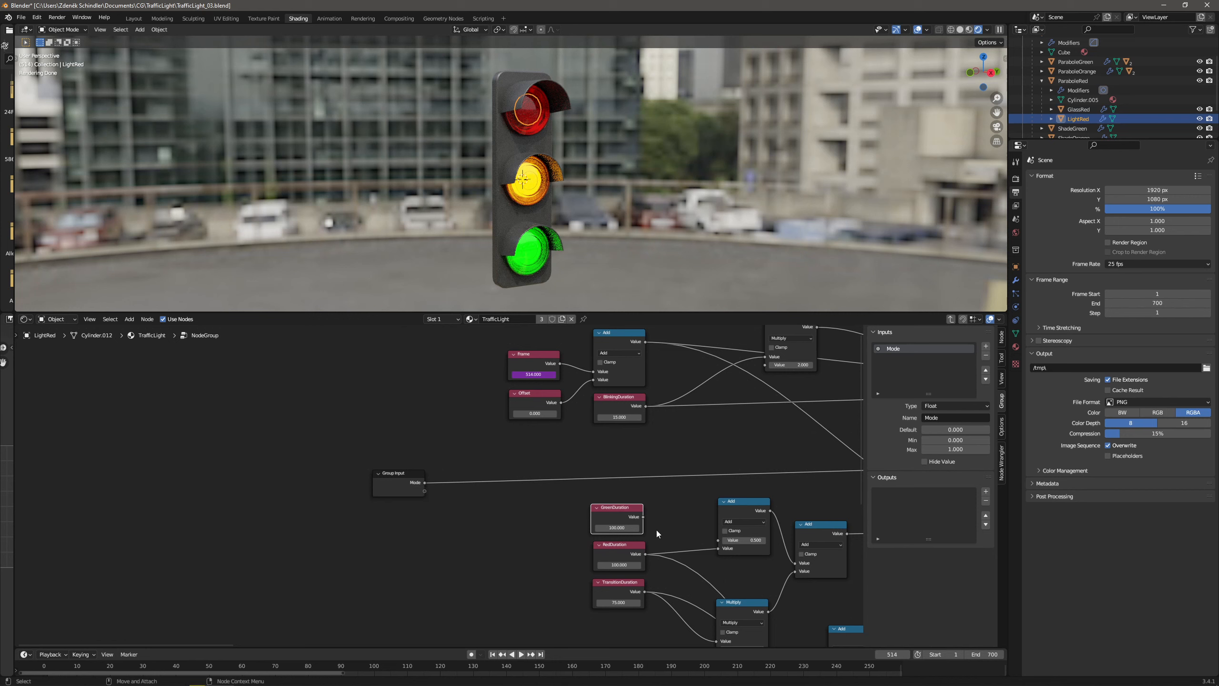
click(37, 17)
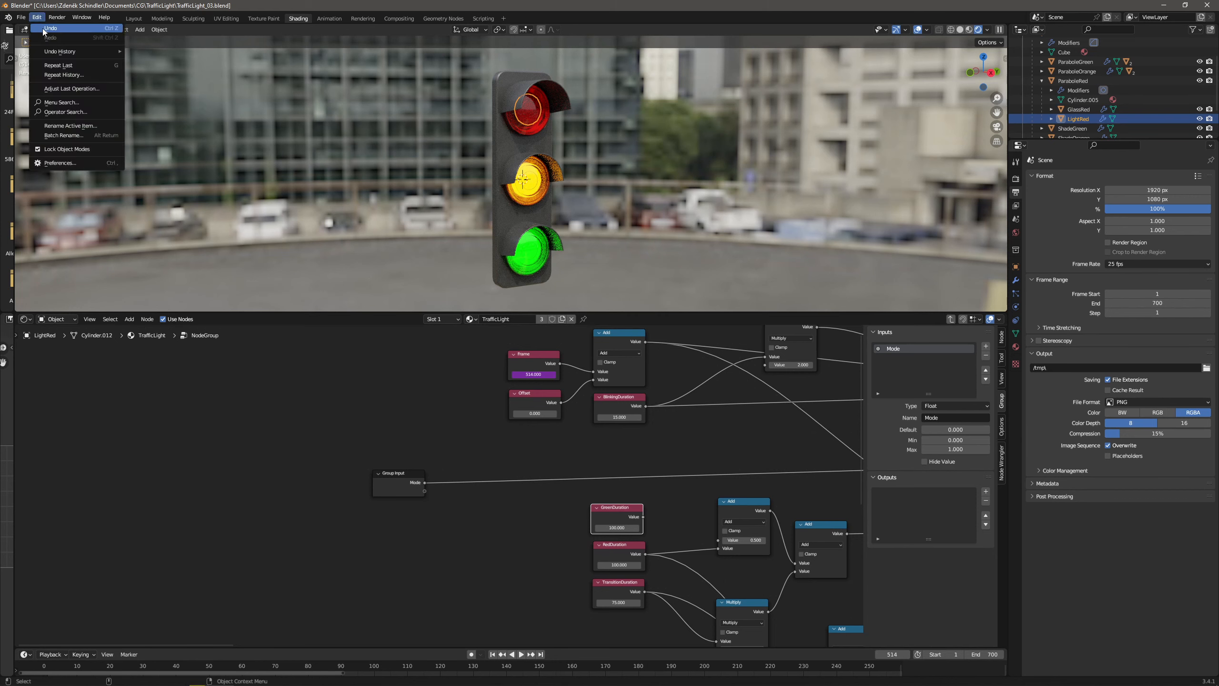
click(44, 28)
Transfer all GreenDuration links to a new Group Input socket and delete the GreenDuration value node.
ctrl+drag(644, 517, 427, 492)
drag(619, 508, 468, 535)
key(x)
Rename the second group input GreenDuration.
click(406, 490)
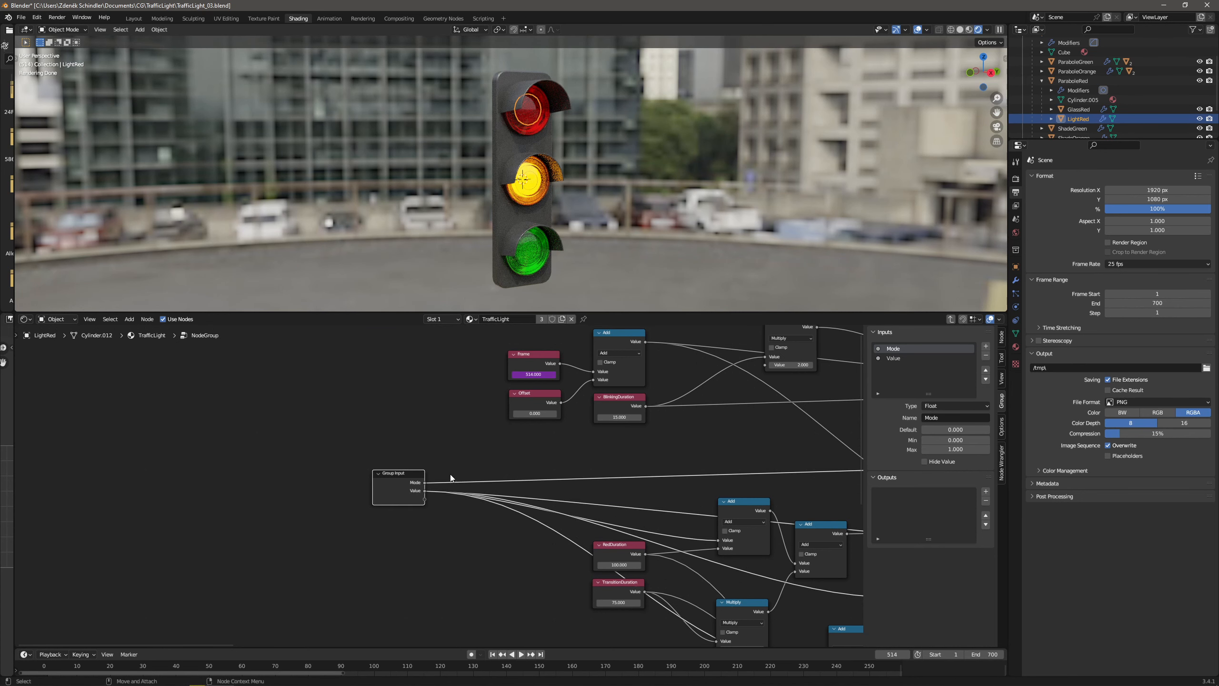
click(911, 357)
click(928, 418)
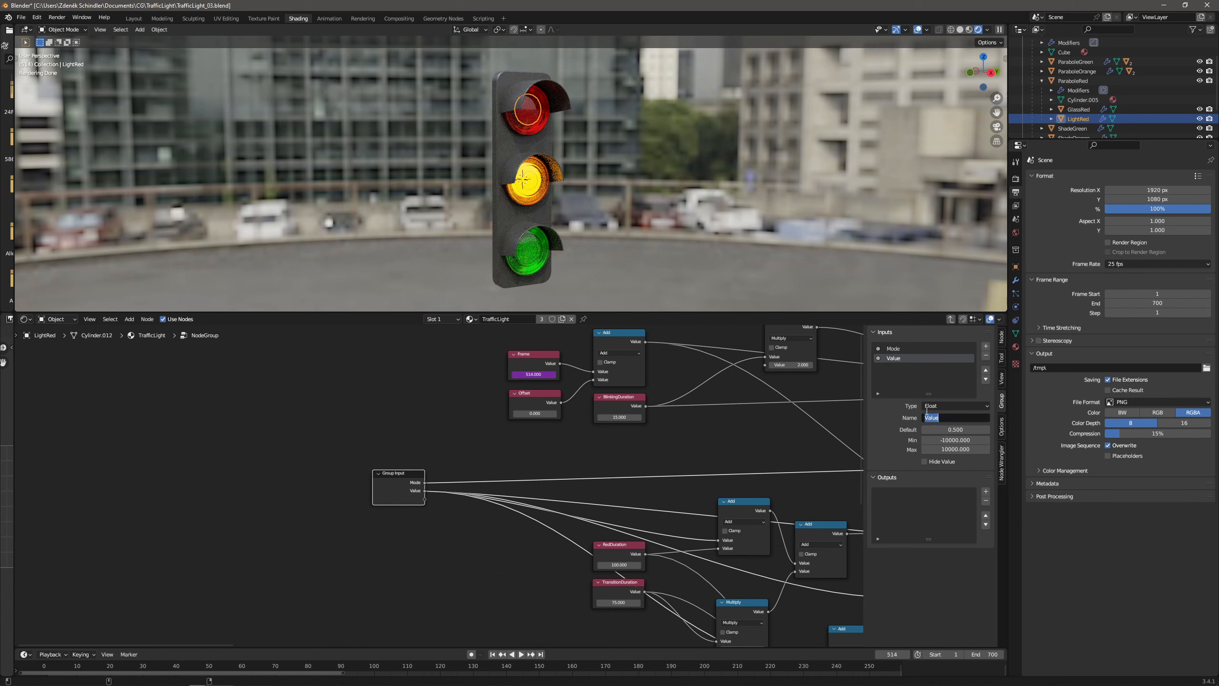
text(GreenDuration)
key(Return)
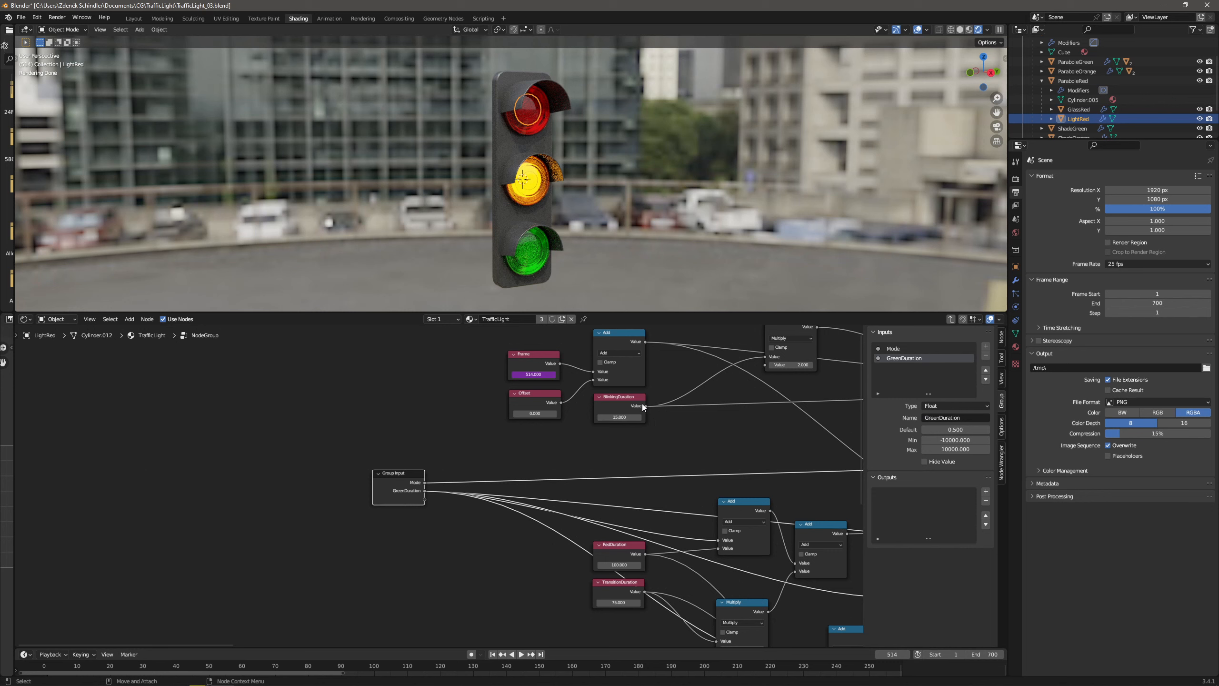
Transfer the BlinkingDuration node's links to a new Group Input socket and name that input BlinkingDuration.
drag(645, 406, 426, 504)
click(901, 368)
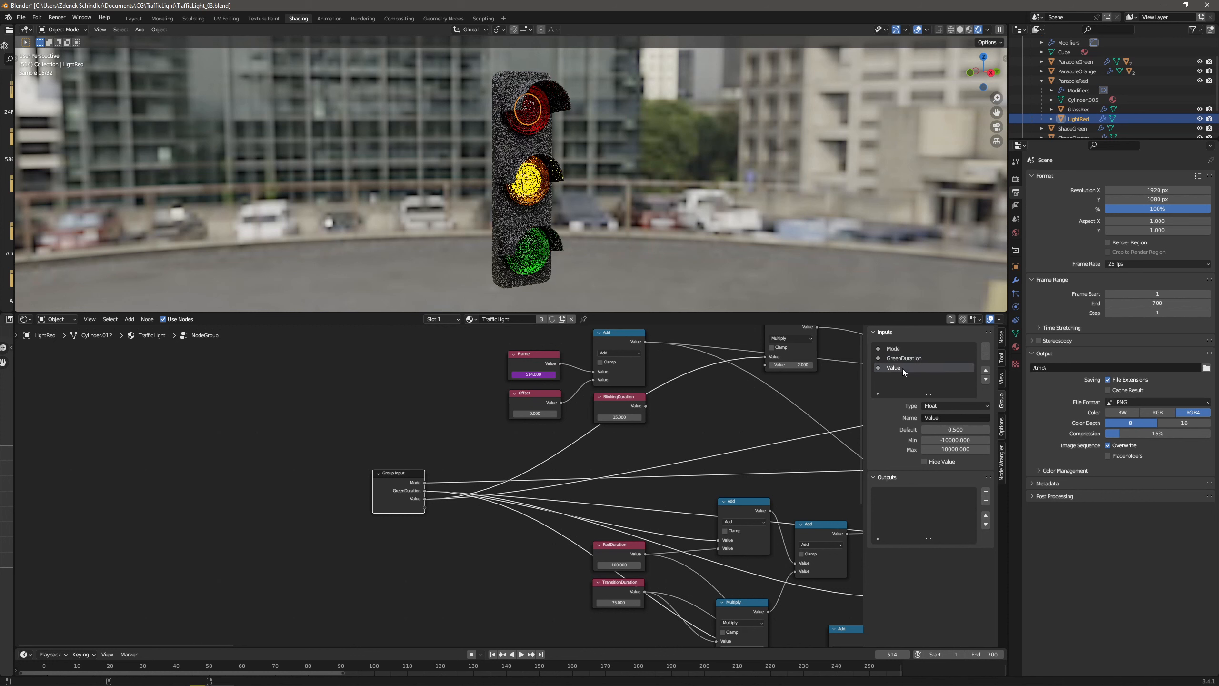
click(951, 417)
text(Blin)
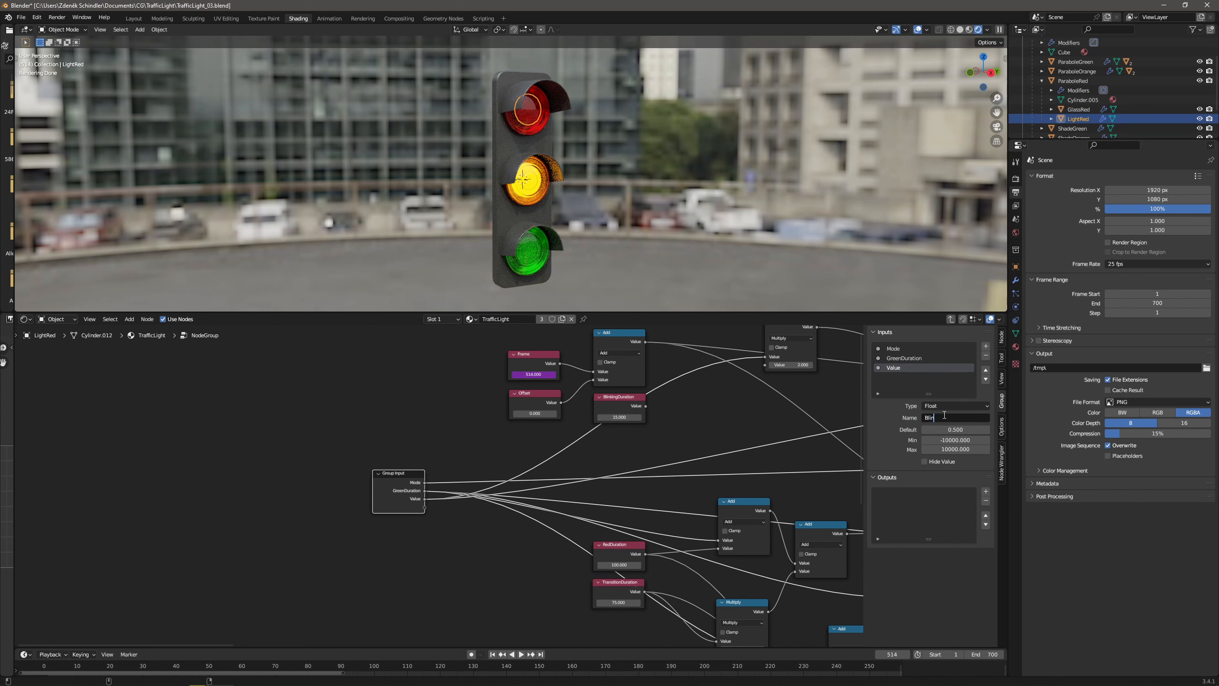
text(kingDuration)
key(Return)
Set the BlinkingDuration input's default to 15 and its minimum to 0.
click(943, 426)
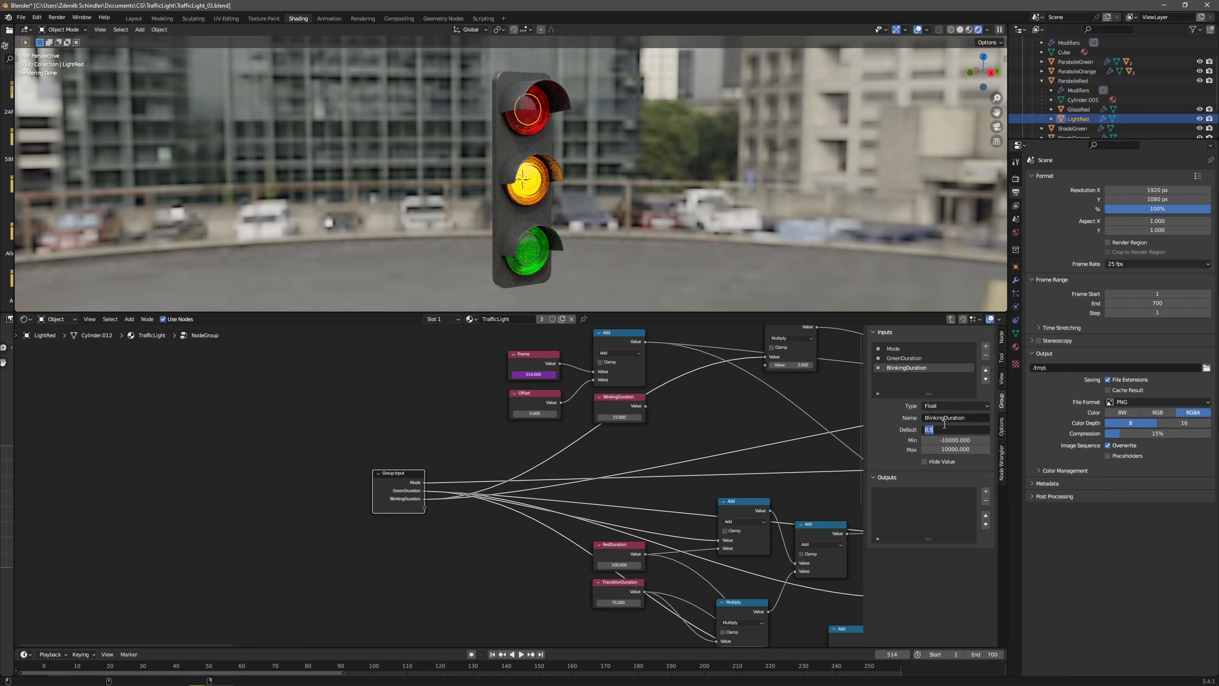
text(15)
key(Return)
click(930, 440)
text(0)
key(Return)
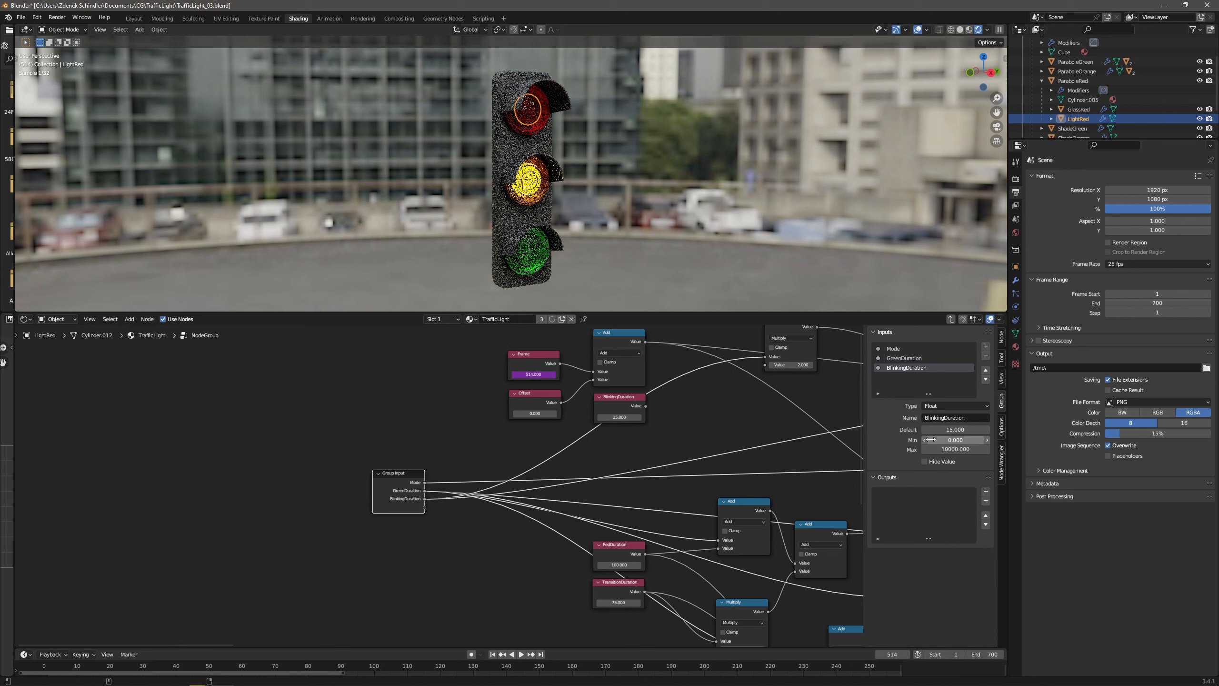
Set the GreenDuration input's default to 100 and its minimum to 0.
click(909, 358)
click(958, 430)
text(1)
key(Return)
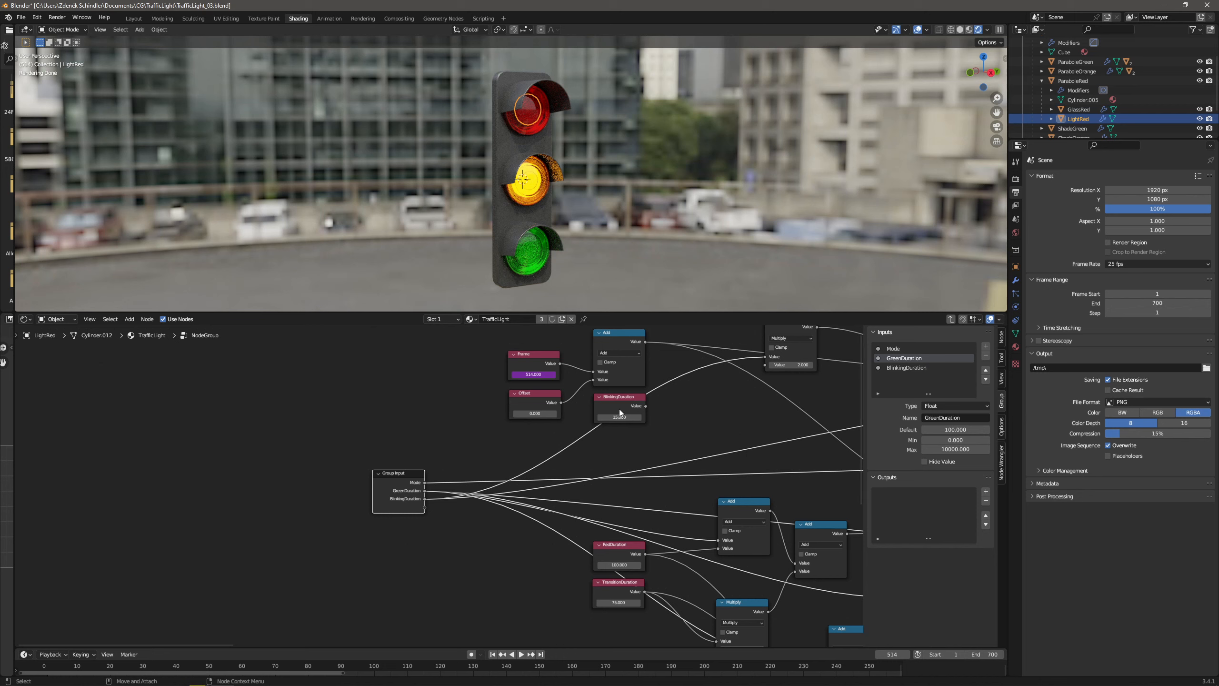
Delete the leftover BlinkingDuration value node and transfer the Offset node's link to a new Group Input socket.
click(627, 403)
key(ctrl+x)
click(558, 404)
ctrl+drag(560, 403, 425, 507)
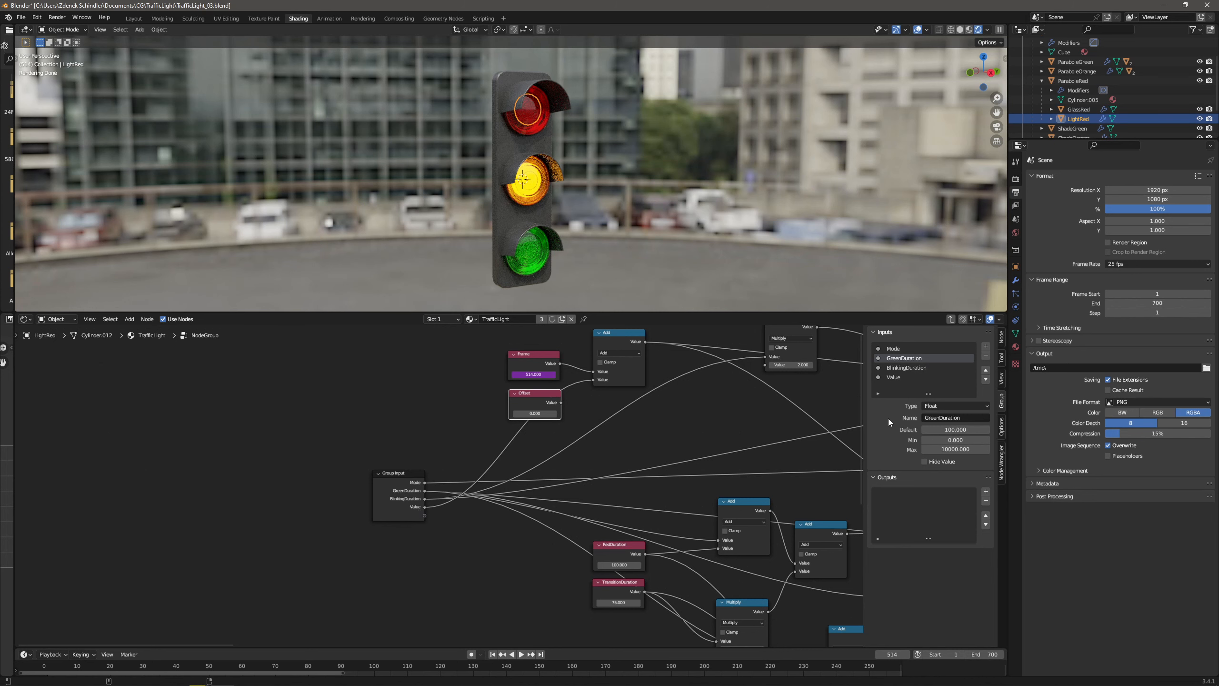
Name the new group input Offset and move it up the input list to directly below Mode.
click(893, 377)
click(971, 417)
text(Offset)
key(Return)
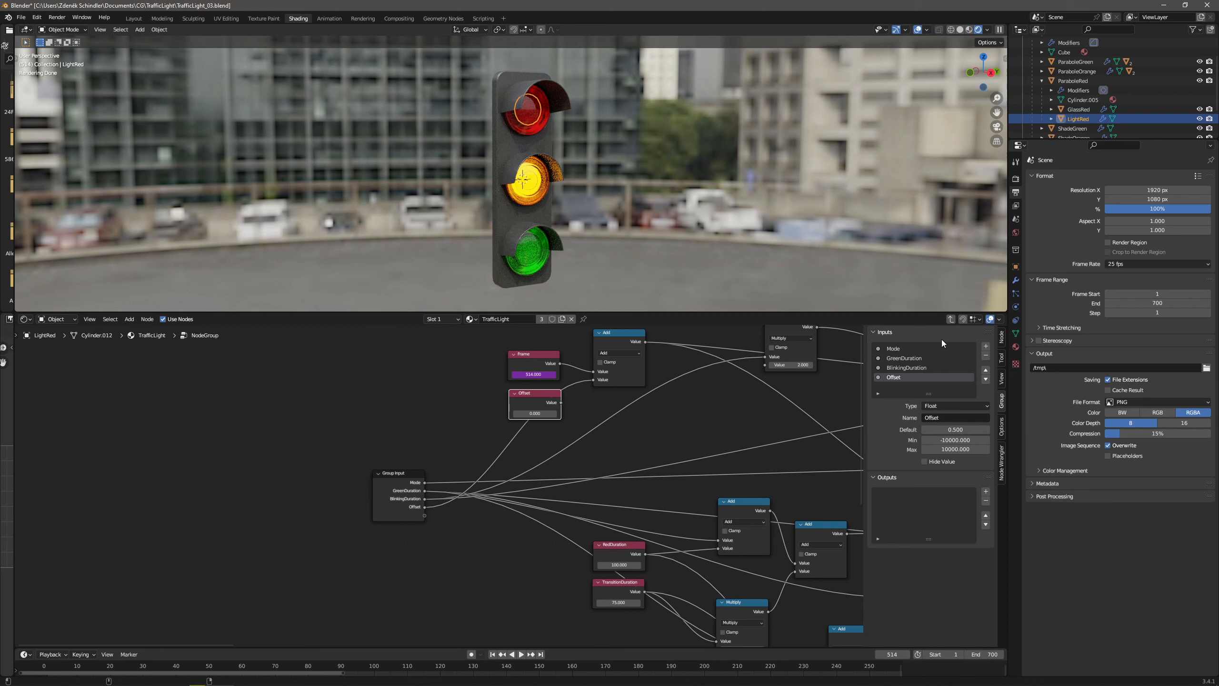
click(985, 370)
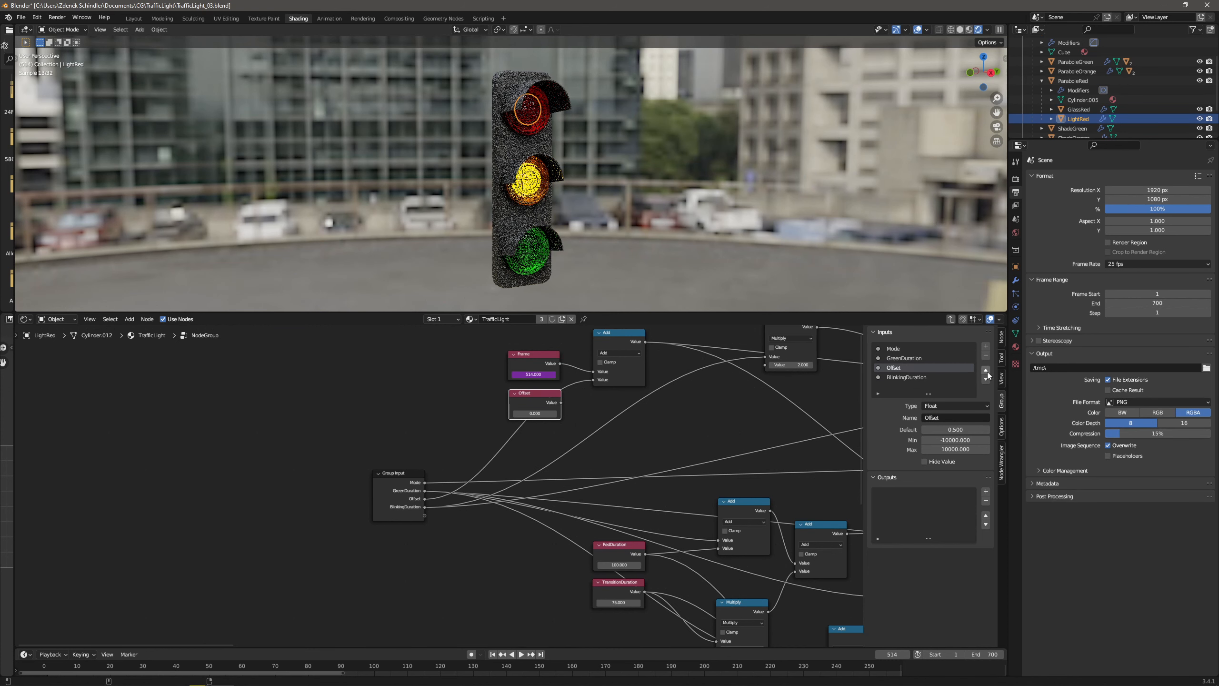
click(986, 371)
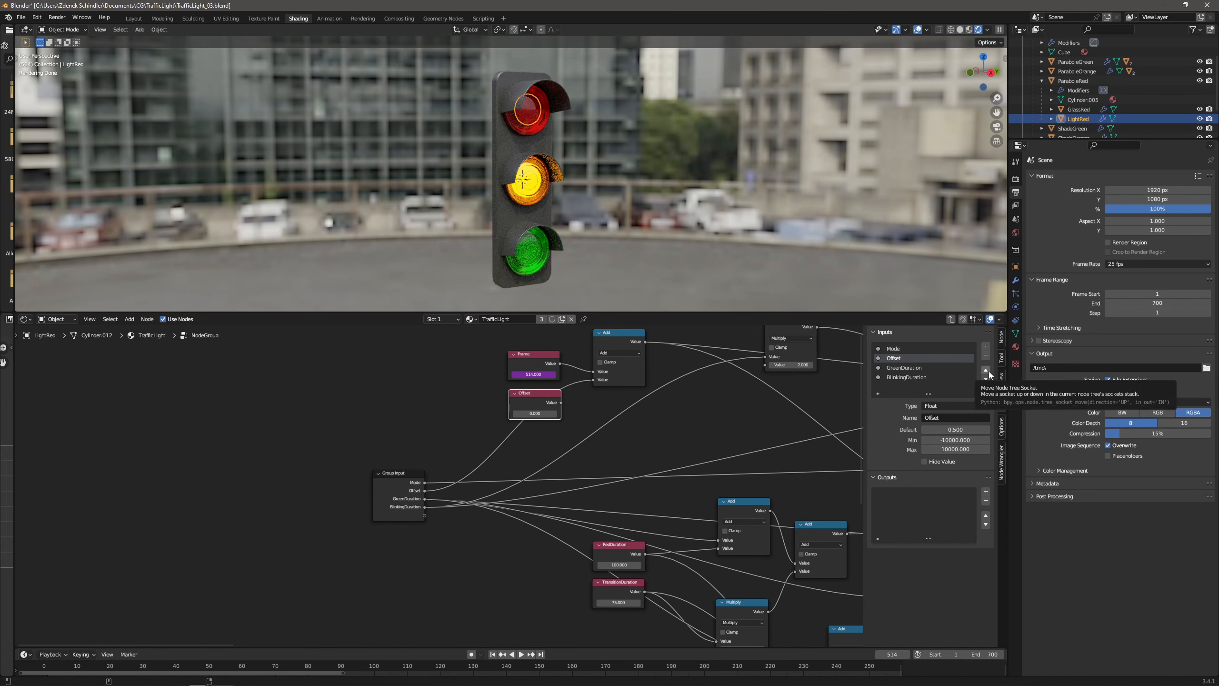
Set the Offset input's default to 0 and its minimum to 0.
click(961, 429)
text(0)
key(Return)
click(960, 440)
text(0)
key(Return)
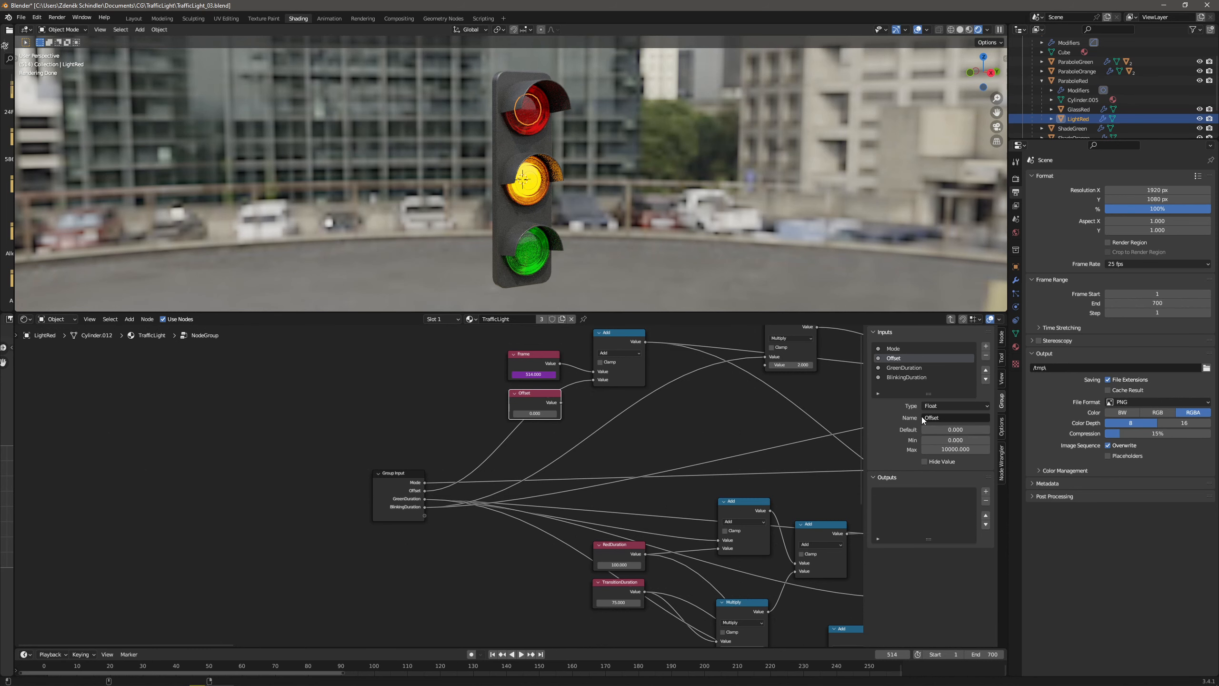
Delete the leftover Offset value node from the node group.
middle_drag(625, 410, 590, 414)
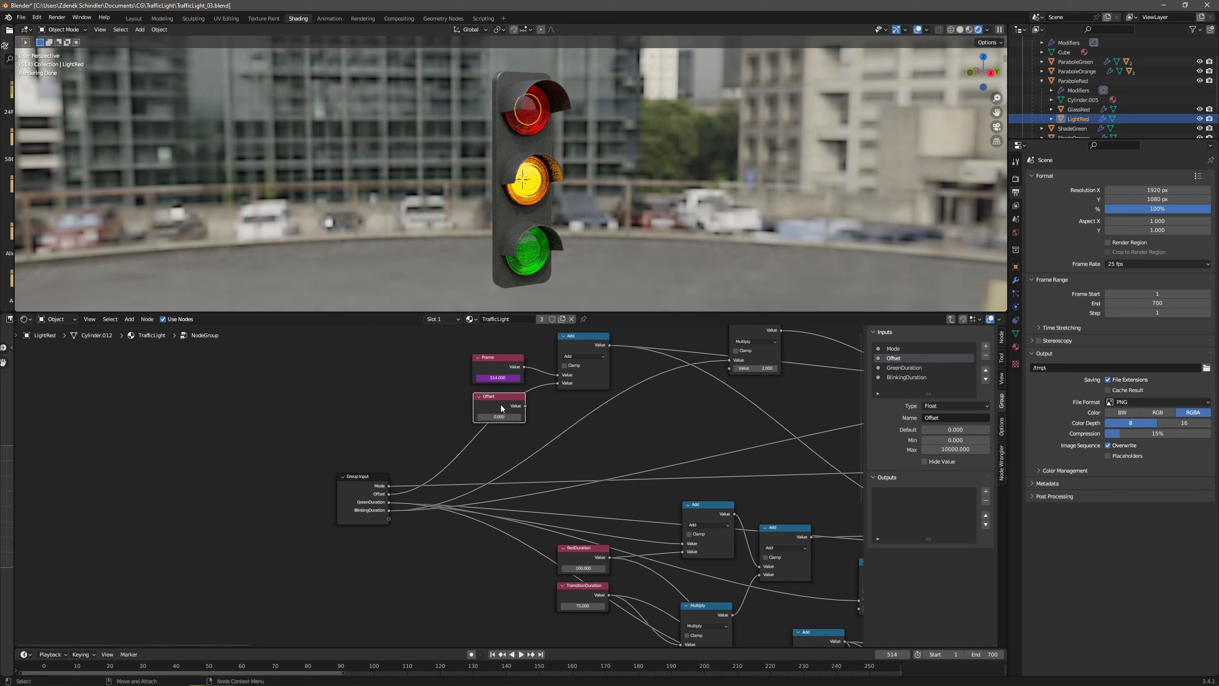
drag(500, 402, 370, 403)
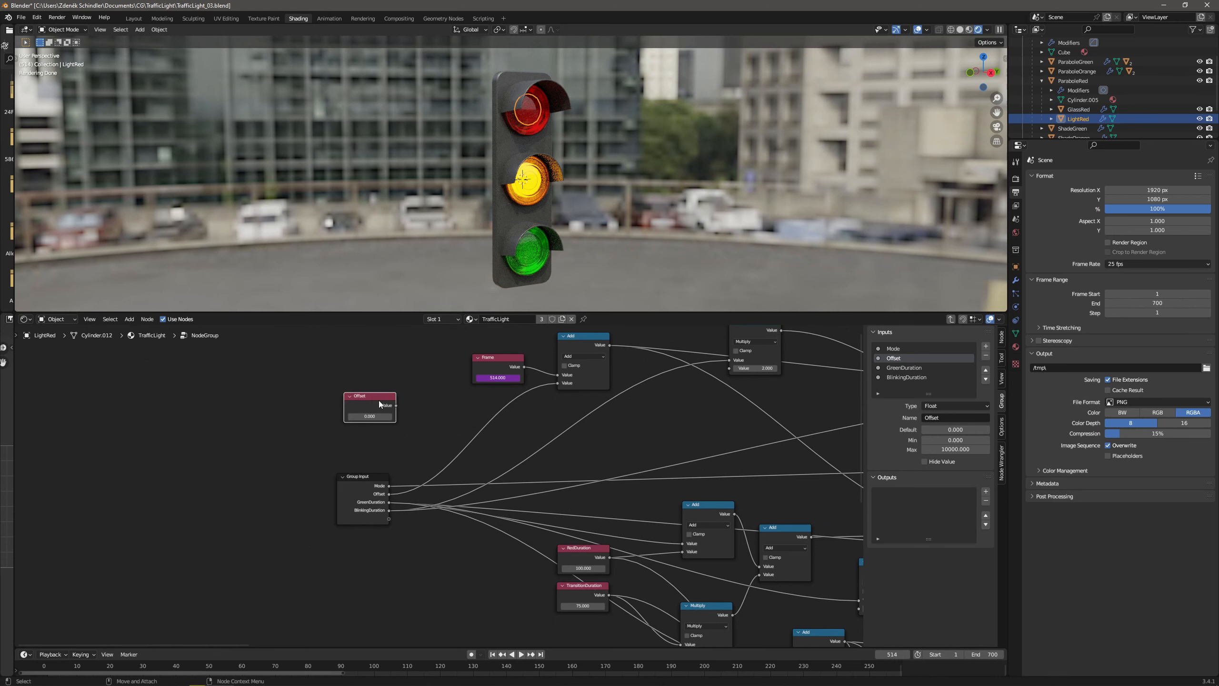
key(ctrl+x)
Transfer the RedDuration node's links to a new Group Input socket and name that input RedDuration.
click(375, 477)
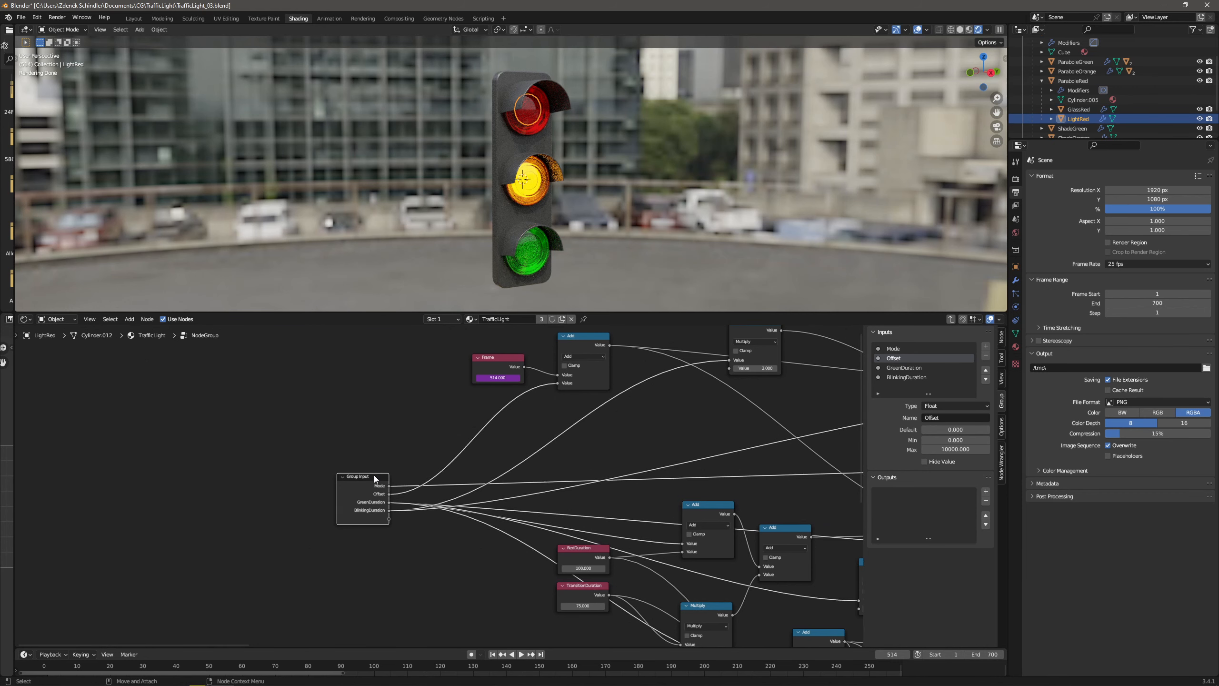
ctrl+drag(609, 557, 389, 519)
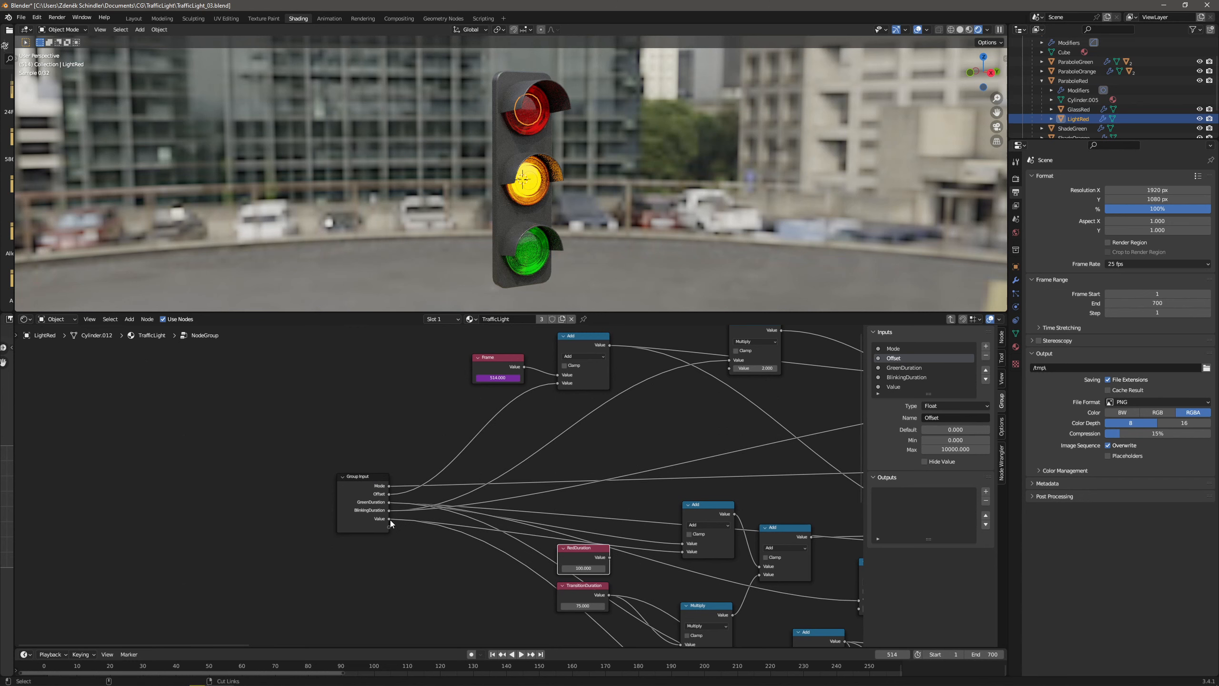
click(365, 477)
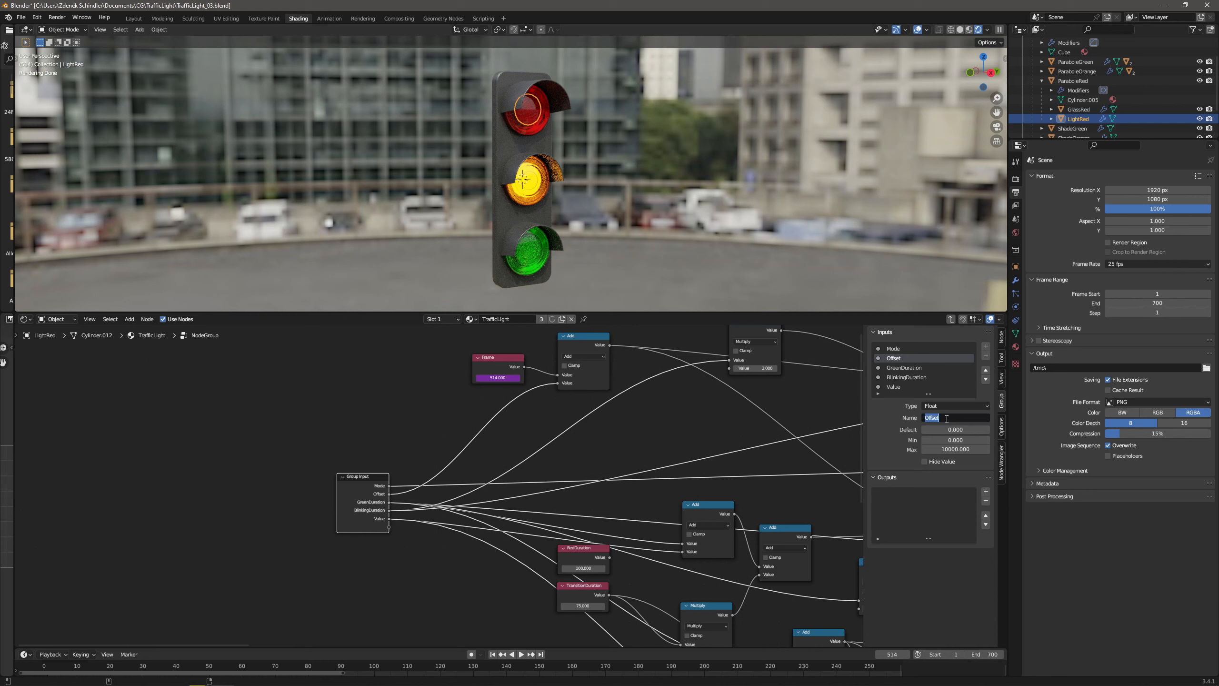
click(908, 385)
click(960, 418)
text(RedD)
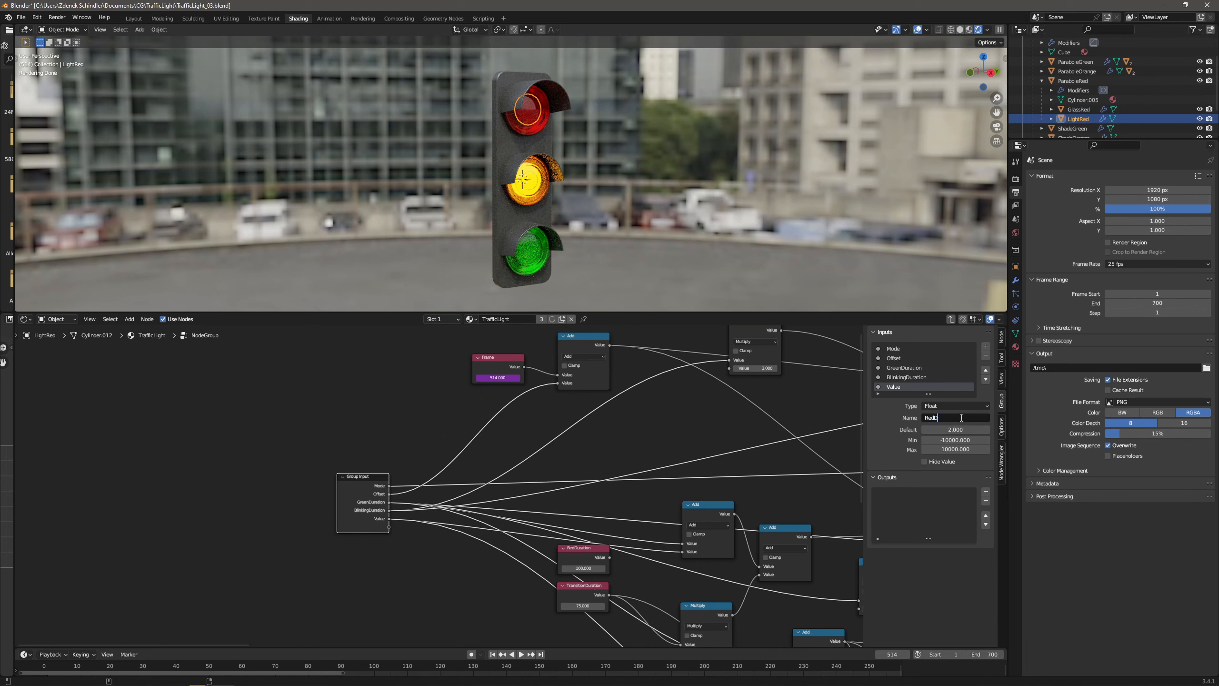
text(uration)
key(Return)
Set the RedDuration input's default to 100 and its minimum to 0.
click(944, 428)
text(100)
key(Return)
click(929, 438)
text(0)
key(Return)
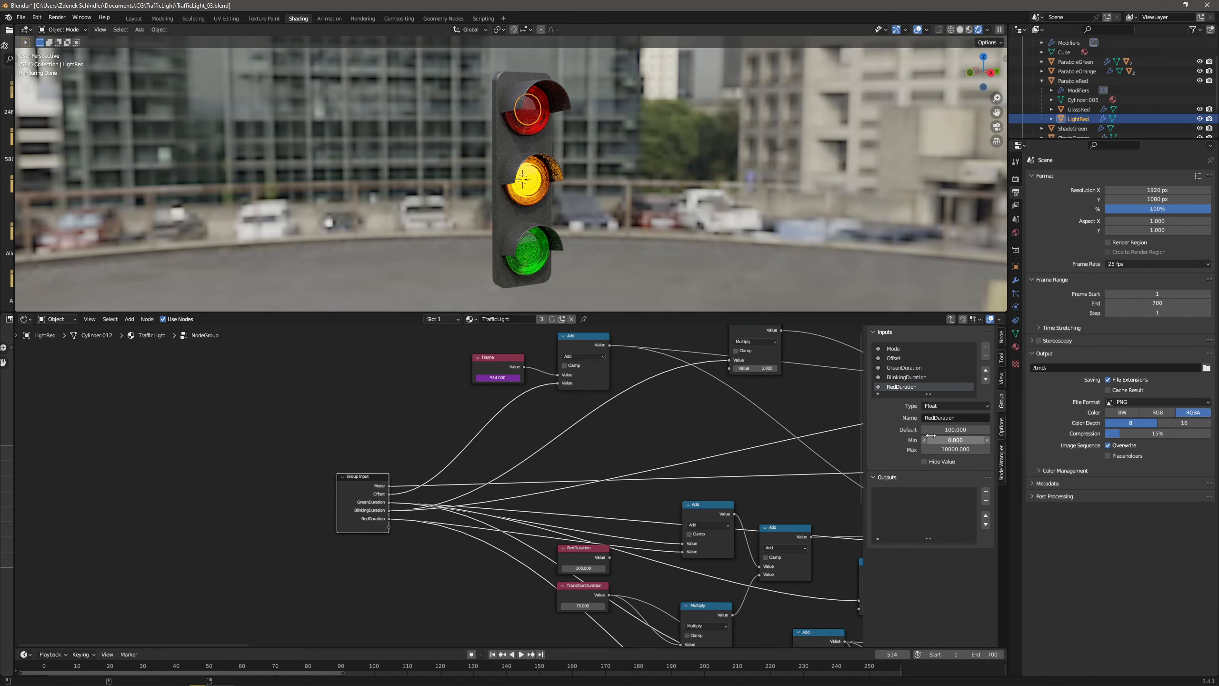
Transfer the TransitionDuration node's links to a new Group Input socket and name that input TransitionDuration.
drag(595, 584, 389, 534)
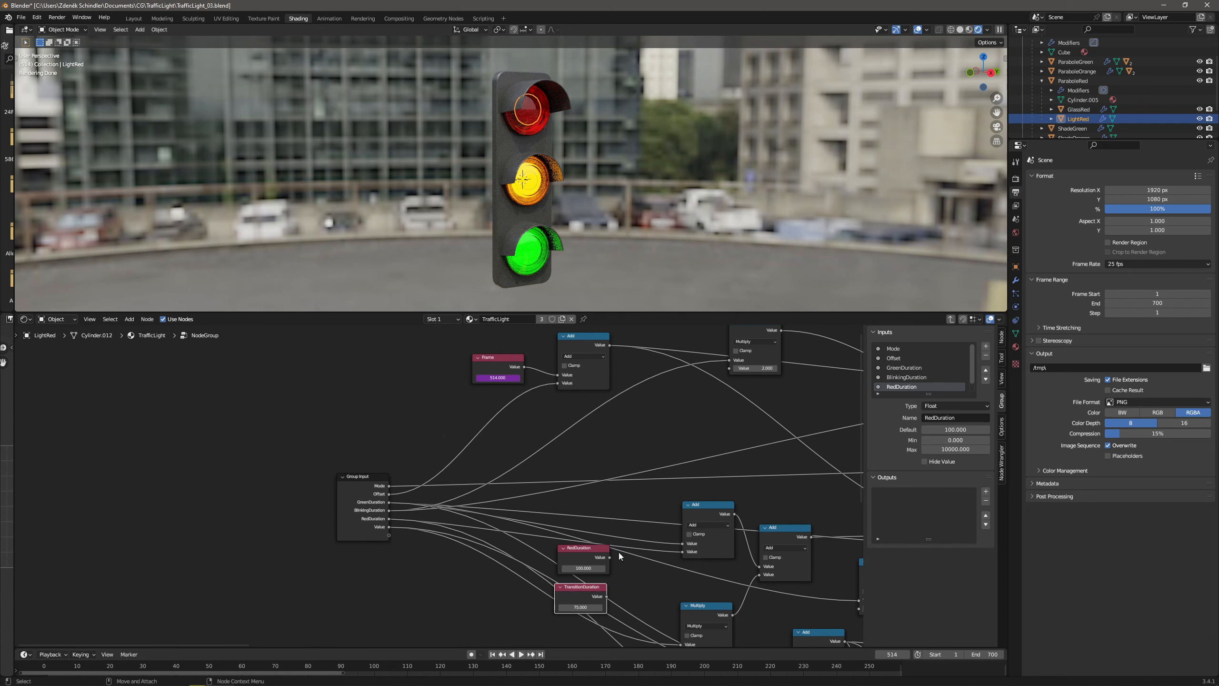
scroll(904, 376, down, 1)
click(913, 387)
click(948, 417)
text(Transition)
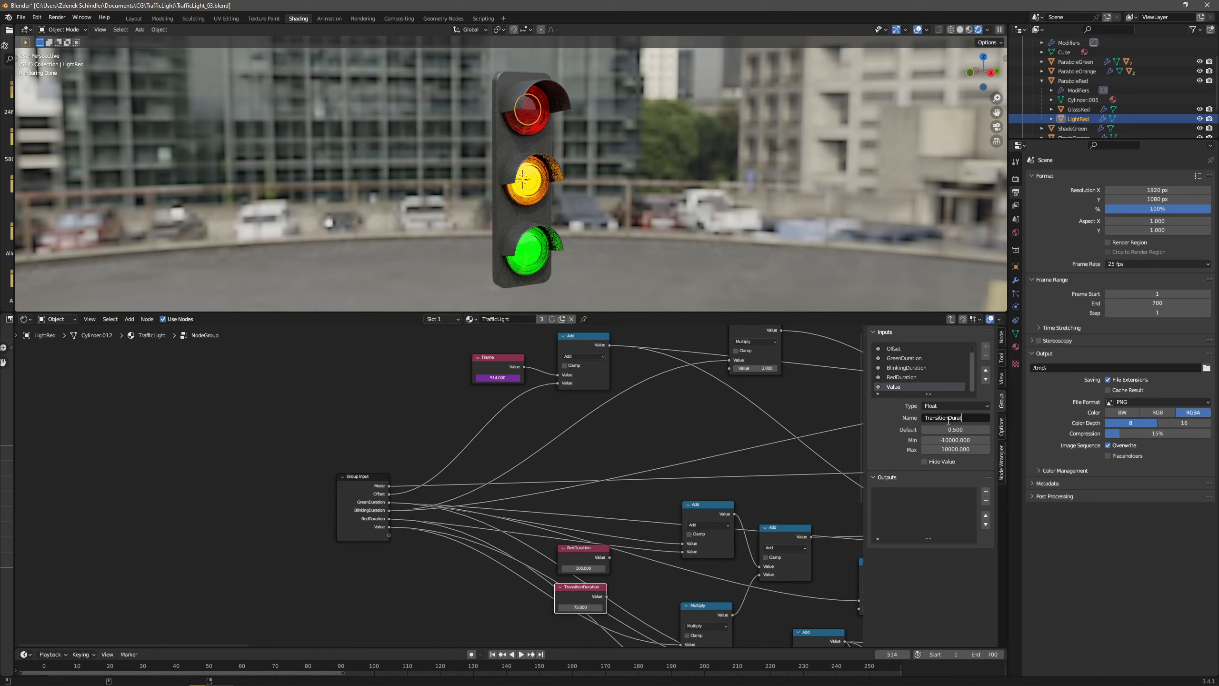
key(Return)
Set the TransitionDuration input's default to 75 and its minimum to 0.
click(954, 429)
text(75)
key(Return)
click(948, 440)
text(0)
key(Return)
Move the Group Input node slightly up and delete the leftover RedDuration and TransitionDuration value nodes.
drag(368, 482, 365, 443)
click(592, 555)
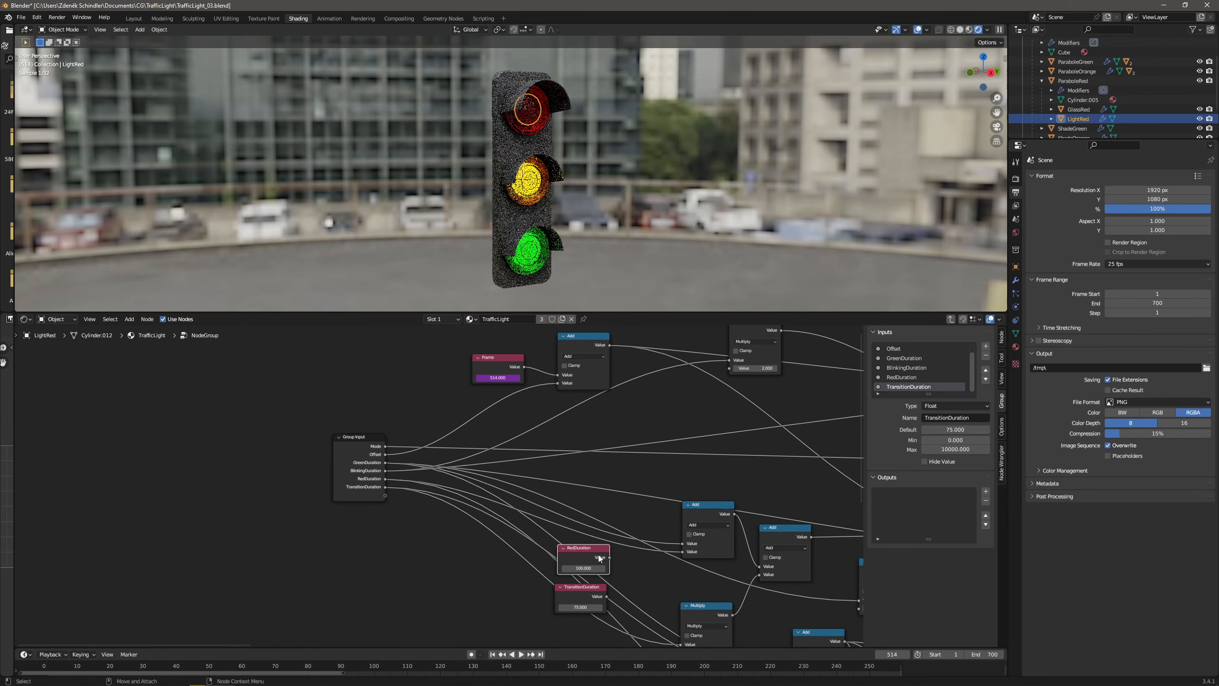
drag(591, 554, 379, 567)
key(x)
click(574, 590)
key(x)
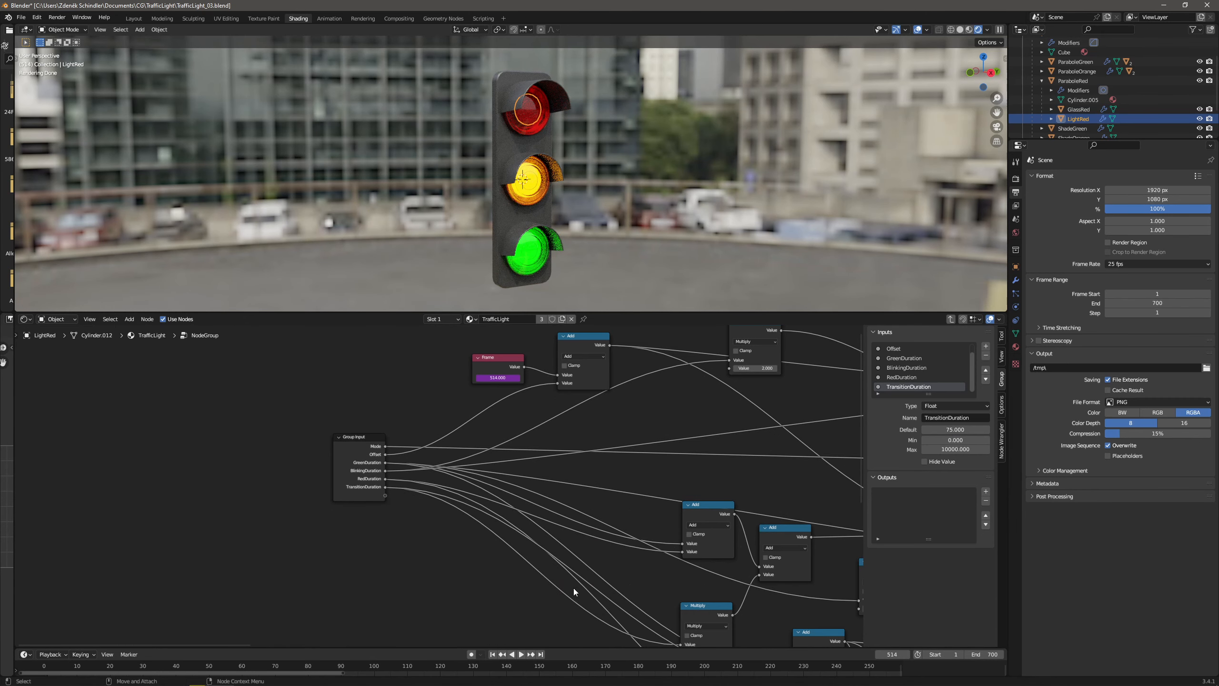
Delete the Material Output node inside the group and connect the Principled BSDF to a Group Output placed beside it.
scroll(574, 590, down, 6)
middle_drag(576, 521, 297, 484)
scroll(389, 444, down, 6)
middle_drag(552, 451, 359, 440)
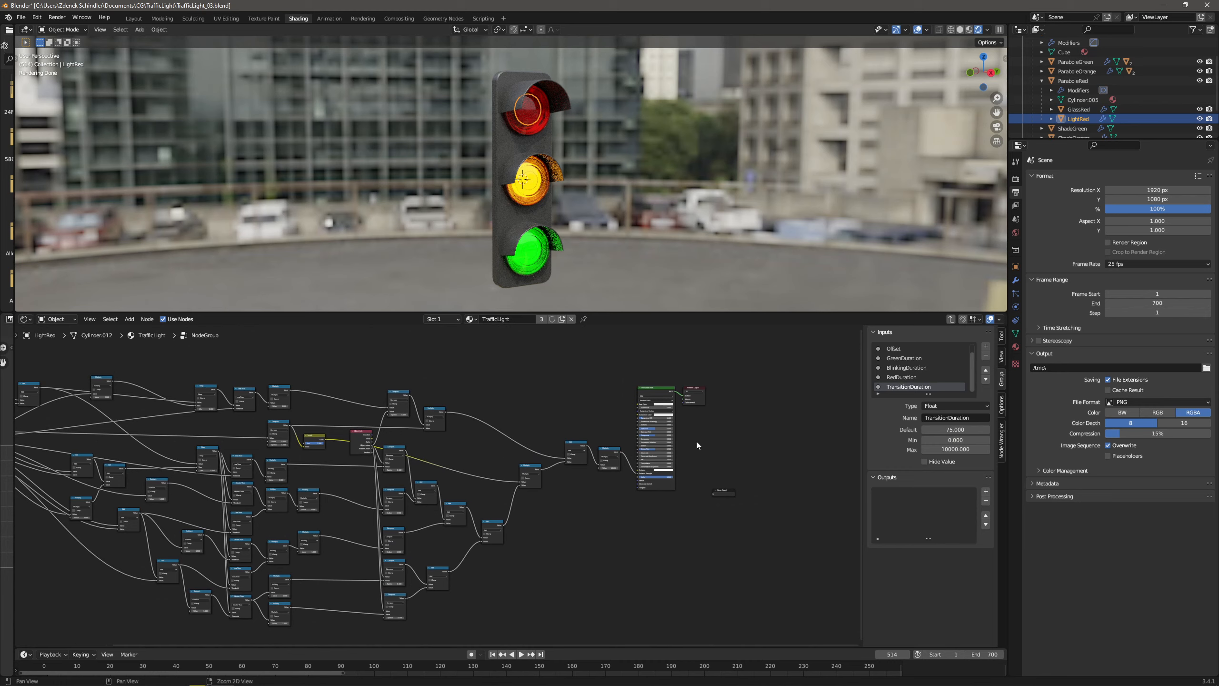
middle_drag(696, 443, 620, 465)
scroll(620, 450, up, 3)
scroll(670, 425, up, 3)
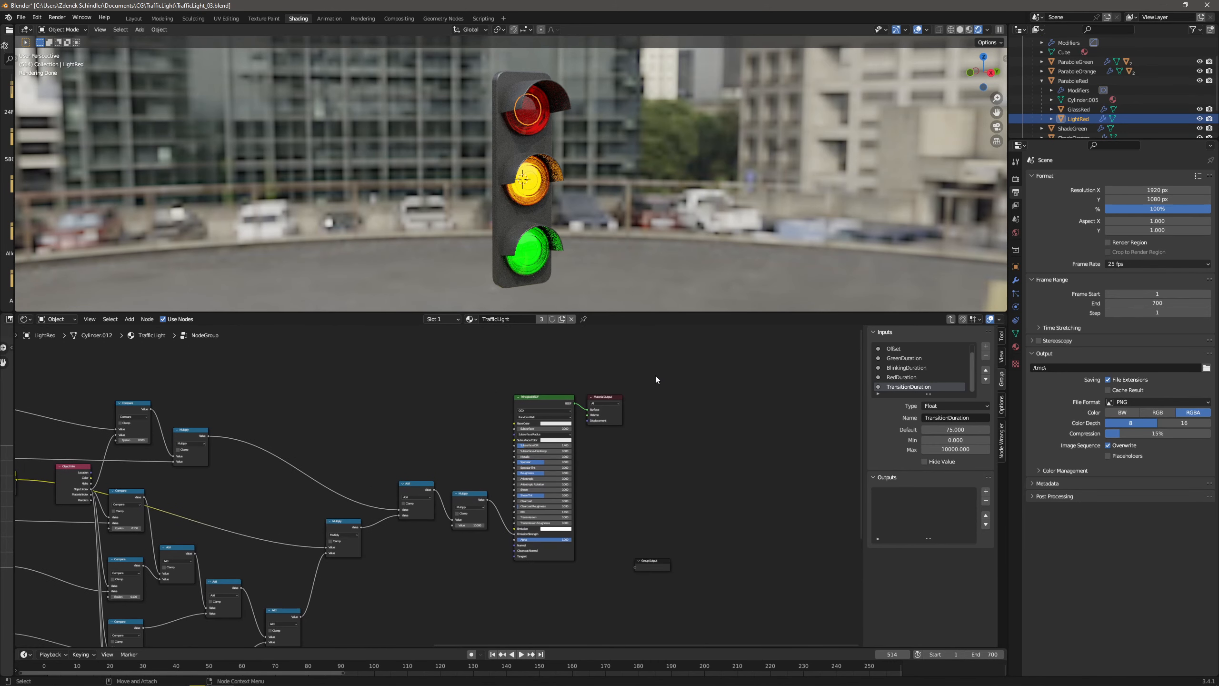
key(x)
drag(650, 562, 617, 432)
Leave the node group and return to the top level of the TrafficLight material.
middle_drag(485, 479, 683, 473)
scroll(607, 459, down, 4)
middle_drag(404, 486, 617, 463)
middle_drag(262, 476, 378, 455)
middle_drag(456, 469, 346, 440)
scroll(435, 444, up, 6)
scroll(435, 444, down, 8)
click(951, 319)
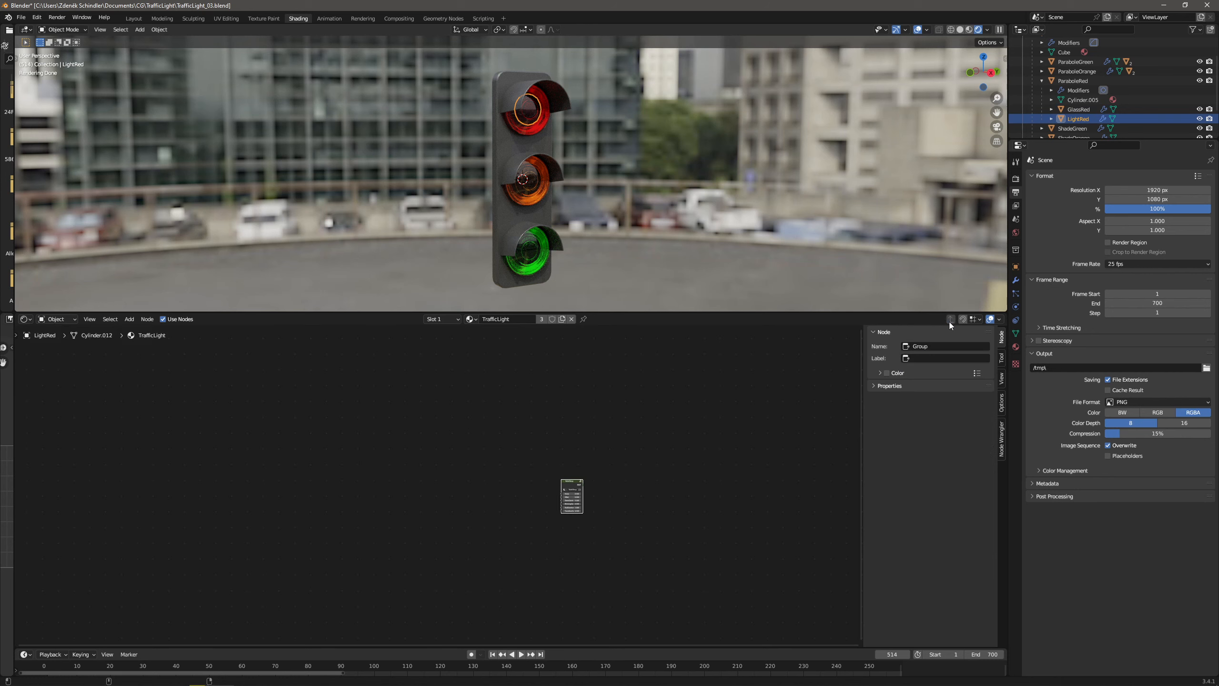
scroll(633, 432, up, 3)
middle_drag(627, 410, 497, 416)
scroll(436, 396, up, 2)
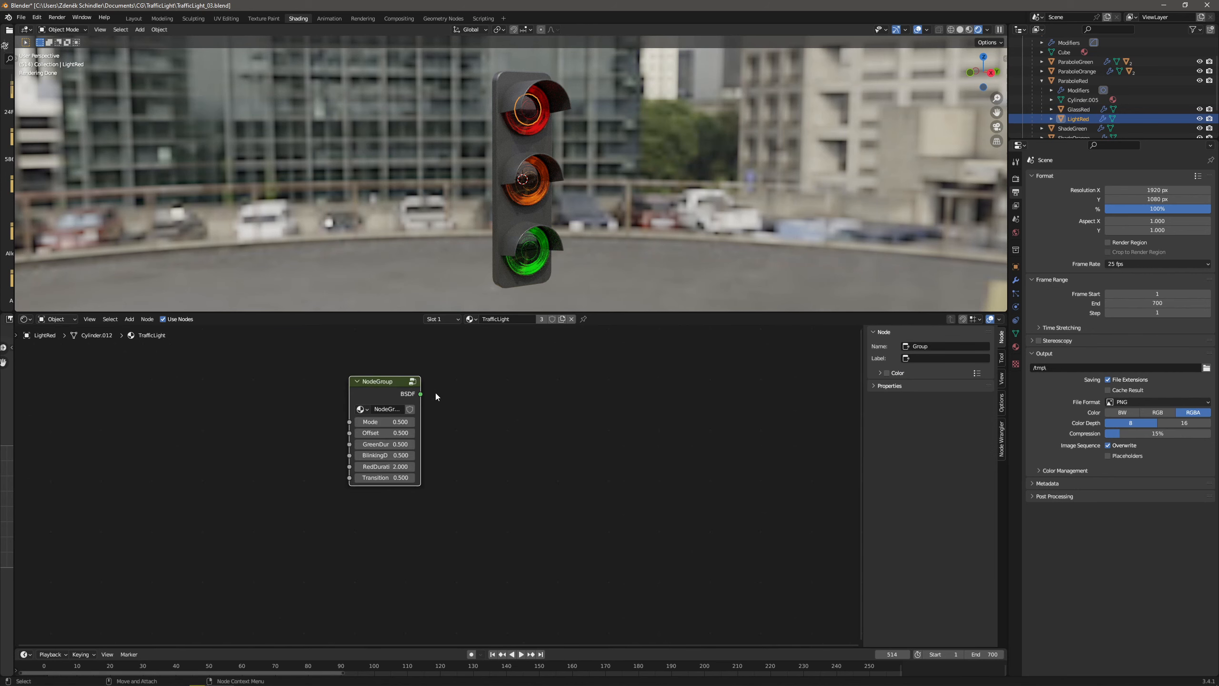
Add a Material Output node beside the NodeGroup node and connect the group's BSDF output to its Surface input.
click(130, 319)
click(139, 329)
text(mater)
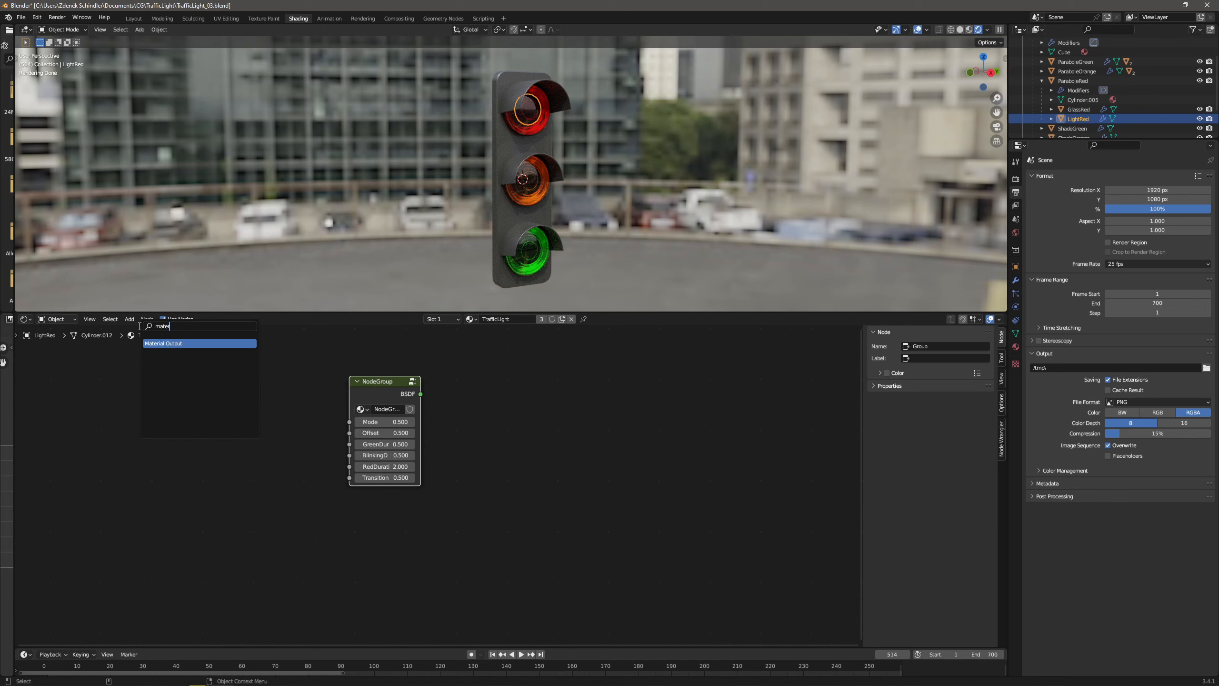
key(Return)
click(445, 383)
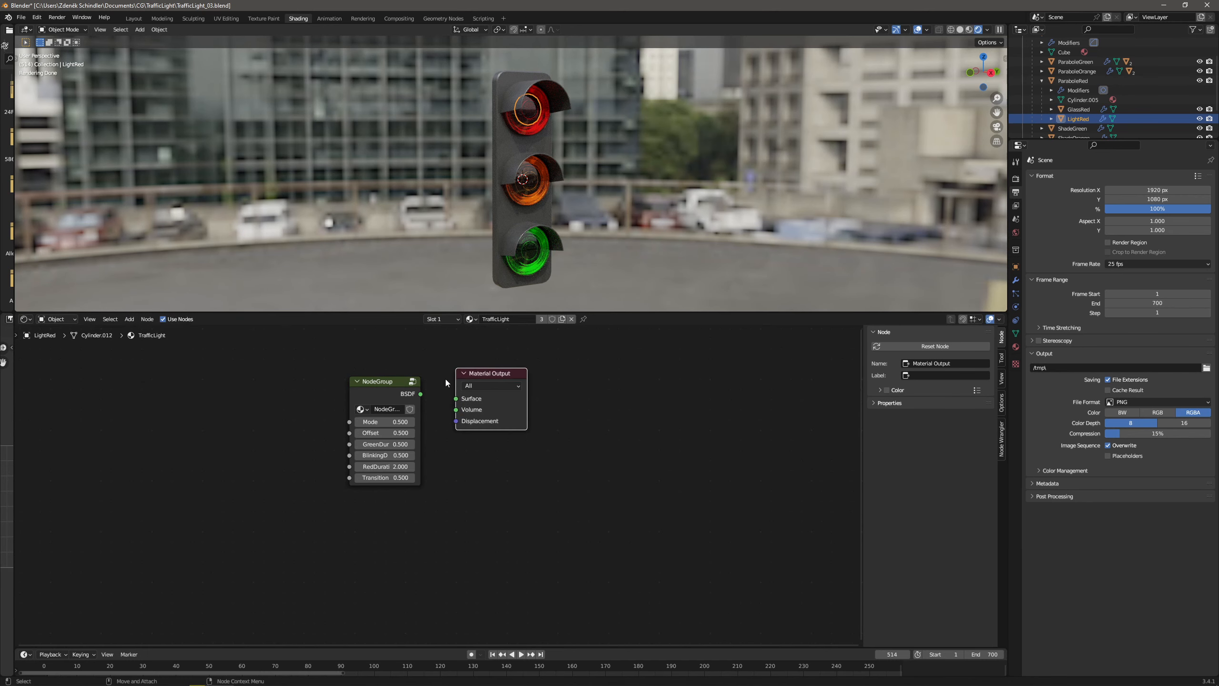
drag(421, 393, 456, 398)
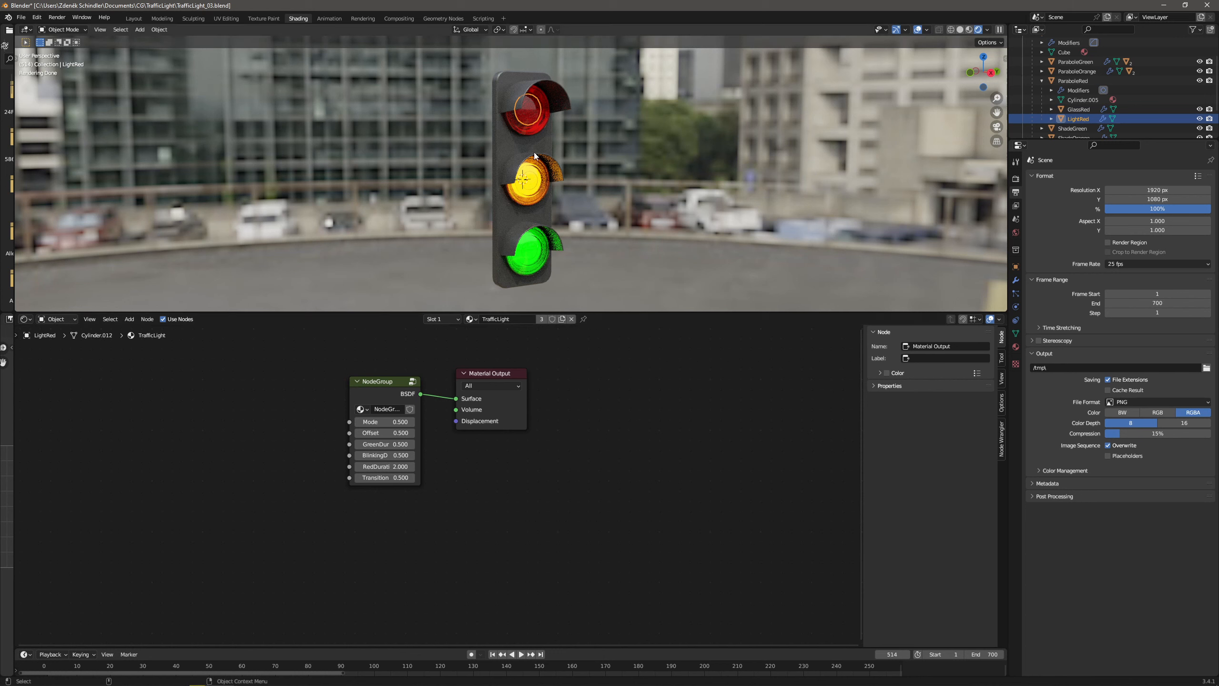
Set the NodeGroup node's Mode to 0 and its Offset to 0.
click(403, 423)
key(Return)
click(397, 433)
text(0)
key(Return)
Set the NodeGroup node's GreenDuration to 100 and its BlinkingDuration to 15.
click(411, 443)
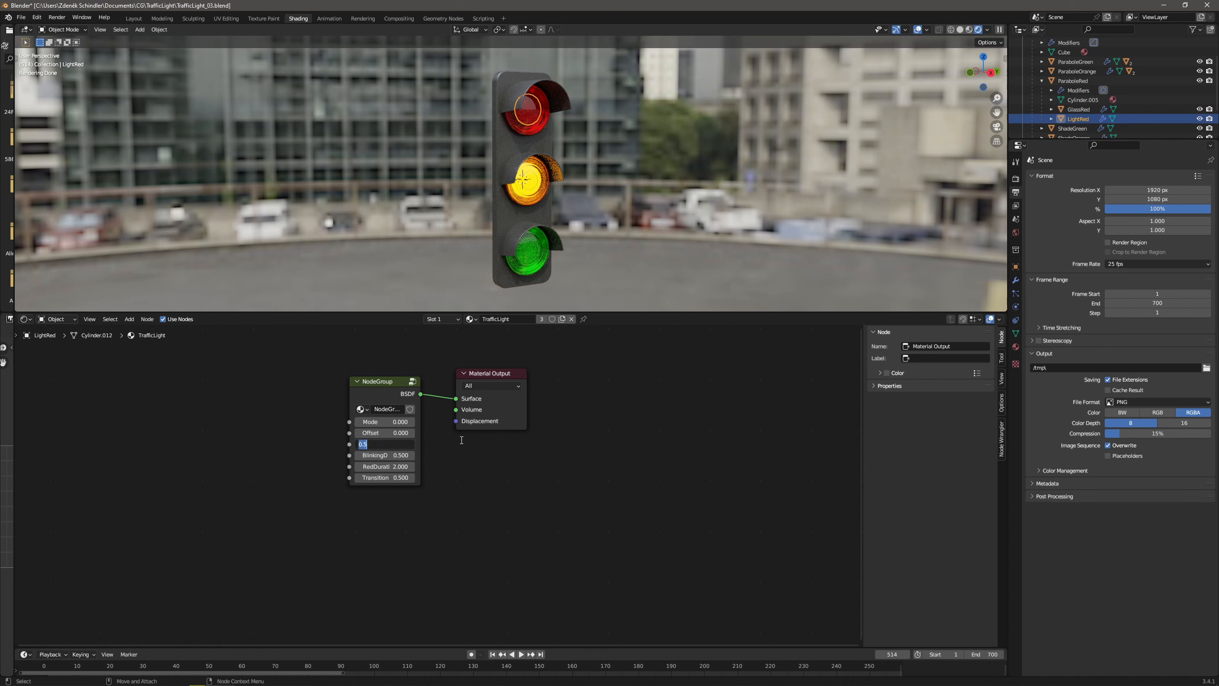
text(100)
key(Return)
click(403, 455)
text(15)
key(Return)
Set the NodeGroup node's RedDuration to 100 and its TransitionDuration to 75.
click(400, 466)
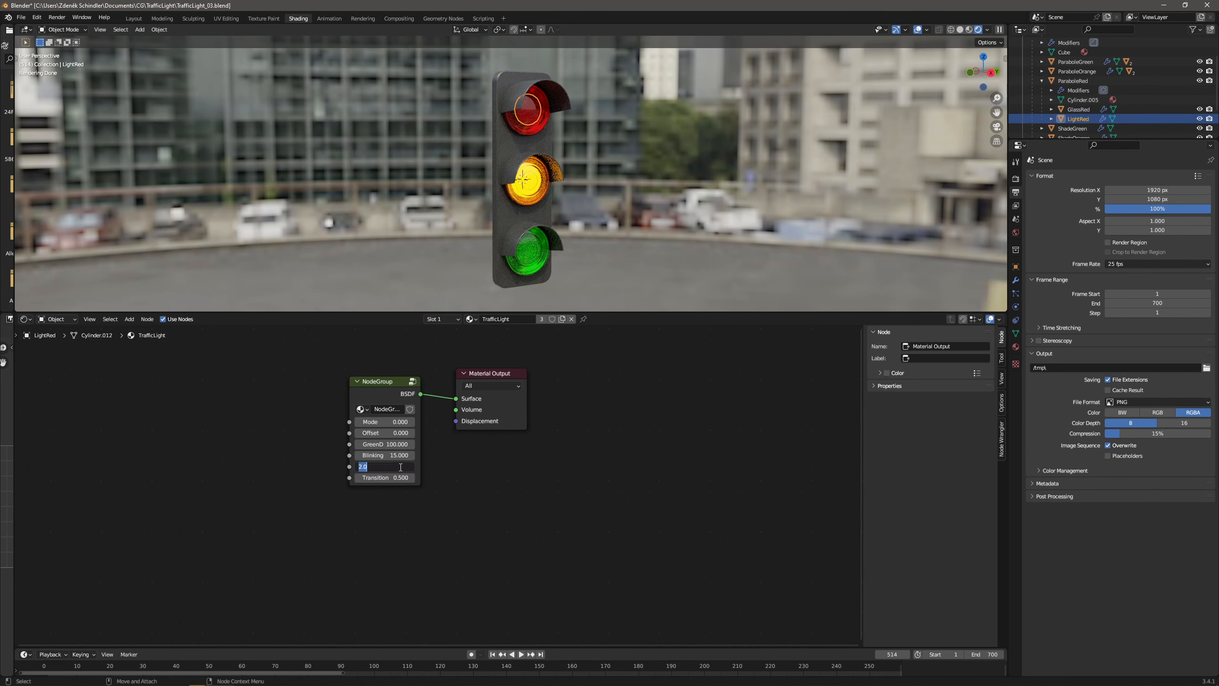
text(100)
key(Return)
click(400, 477)
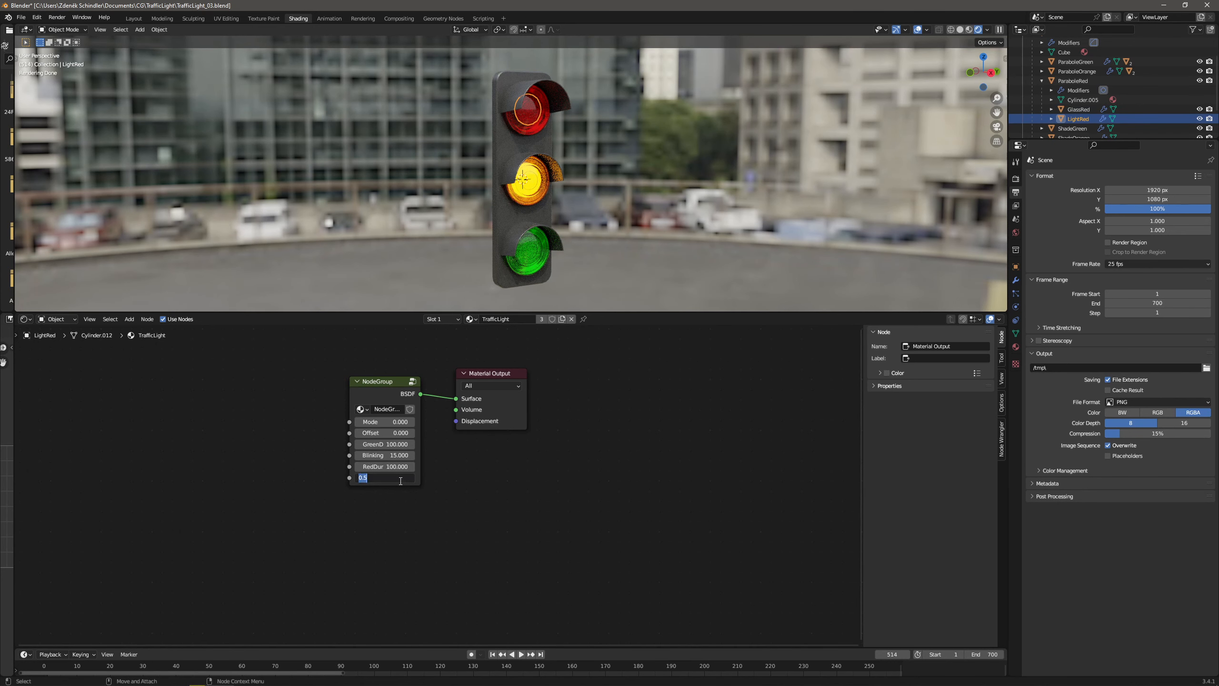
key(Return)
Reopen the node group for editing and move the BlinkingDuration input up to directly below Mode.
key(Tab)
scroll(545, 452, down, 5)
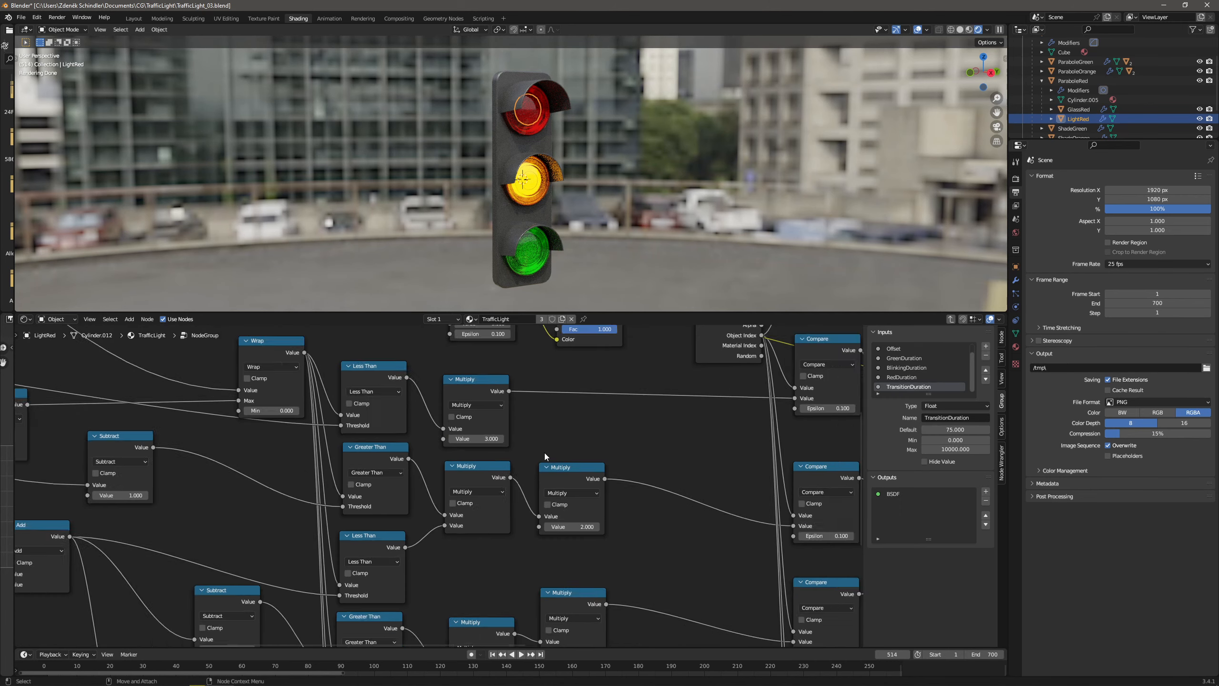
scroll(389, 434, up, 4)
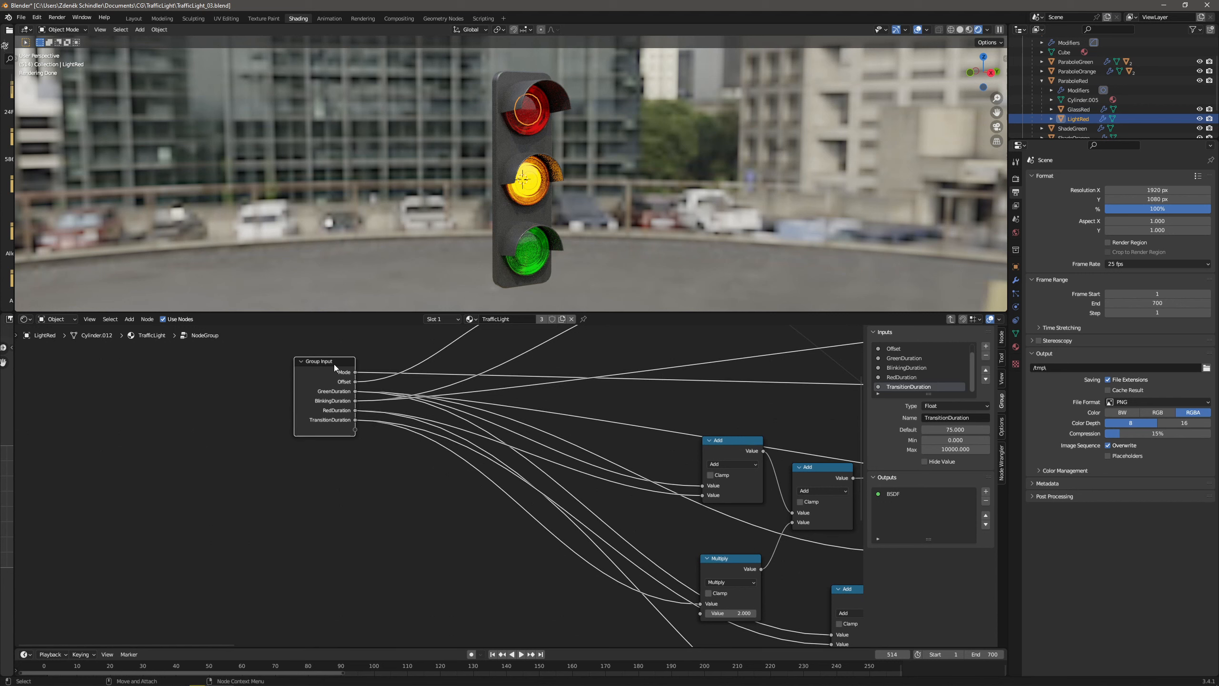
click(924, 368)
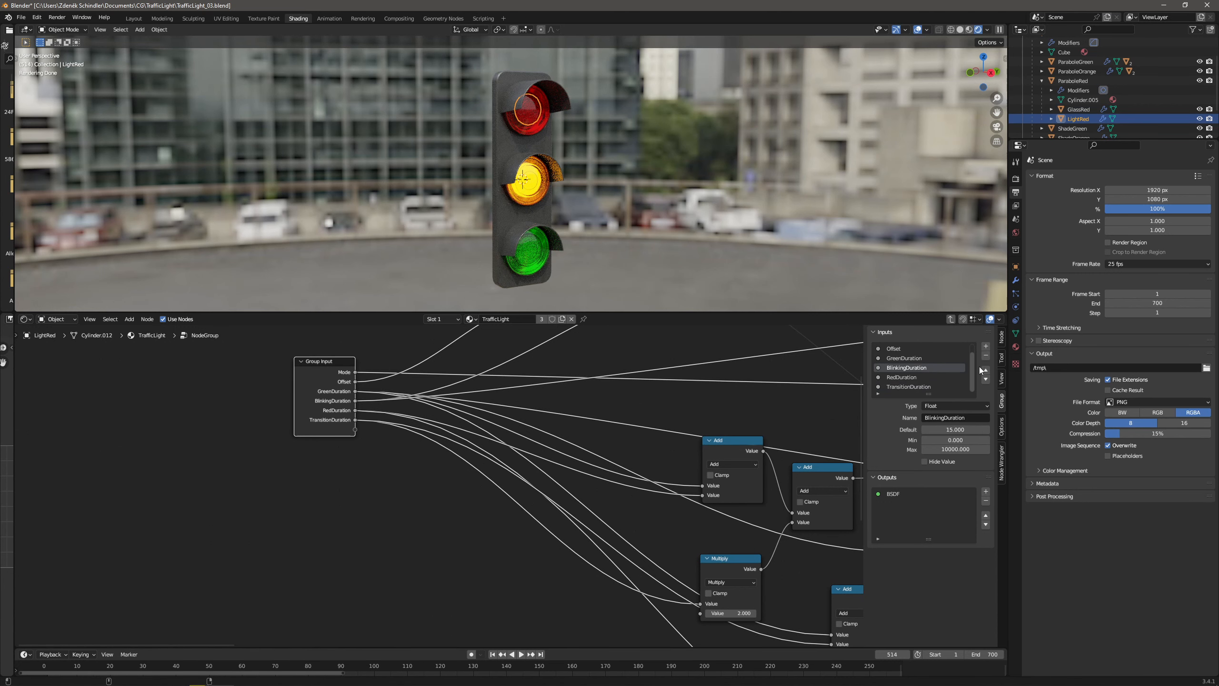
click(985, 370)
click(985, 370)
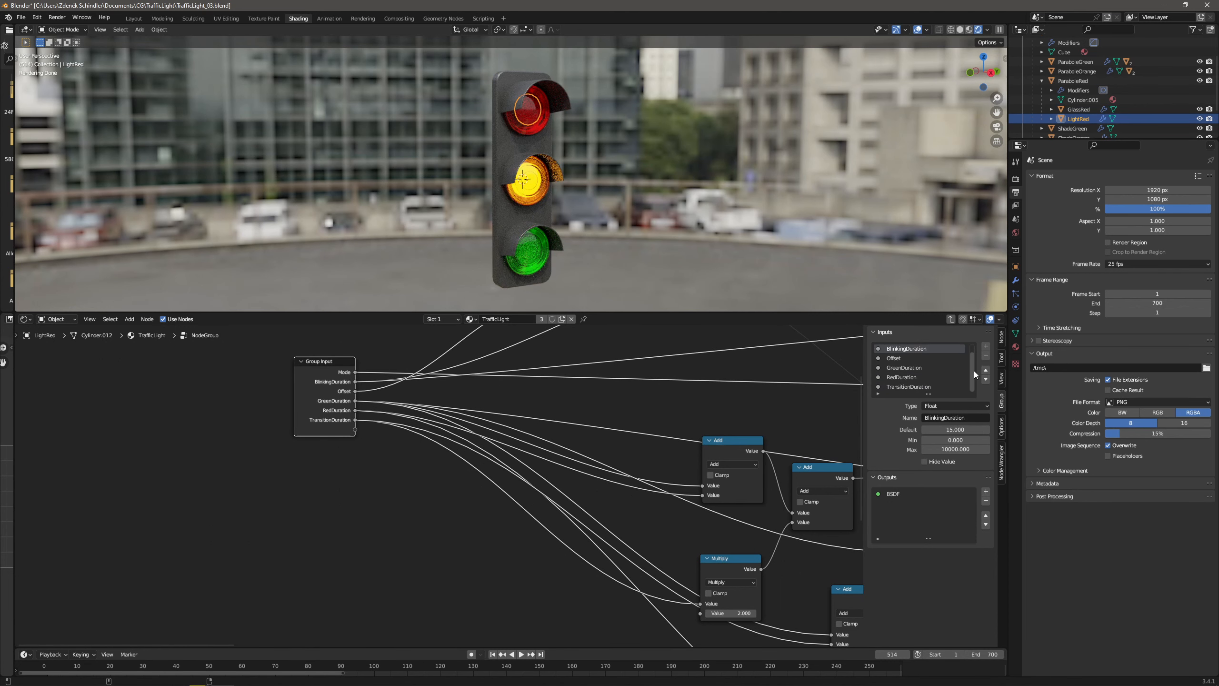
Move the Offset input to the first position in the group's input list.
scroll(973, 375, up, 1)
click(903, 367)
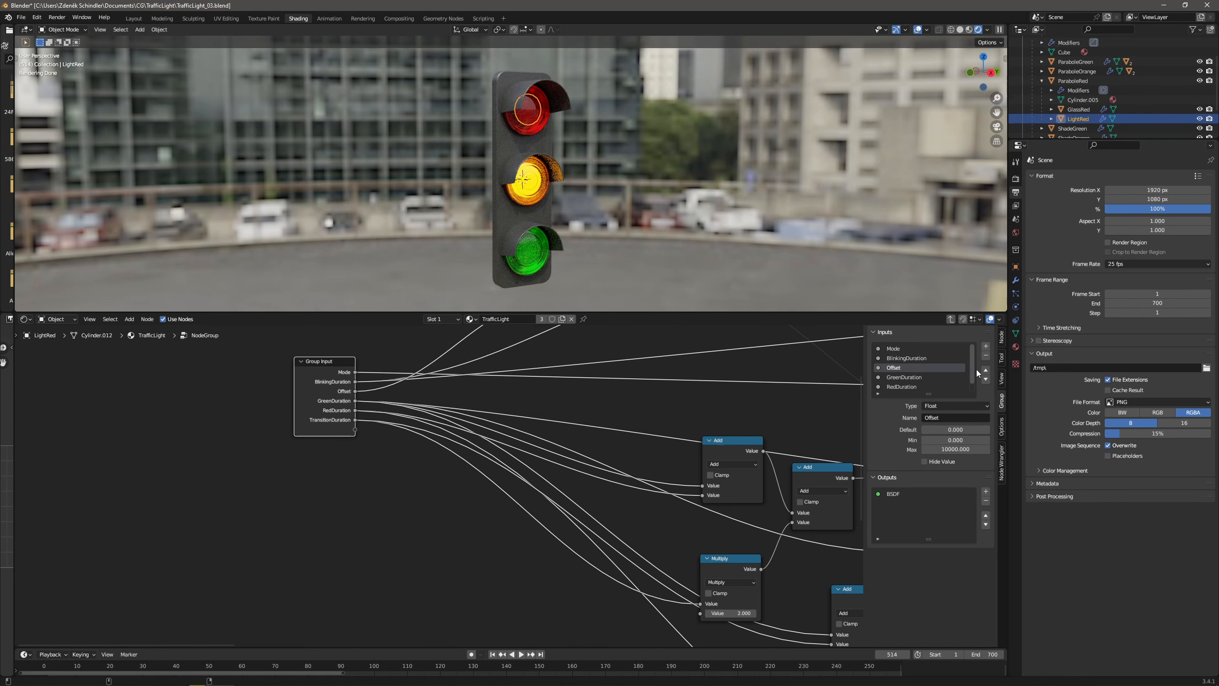
click(986, 370)
click(986, 369)
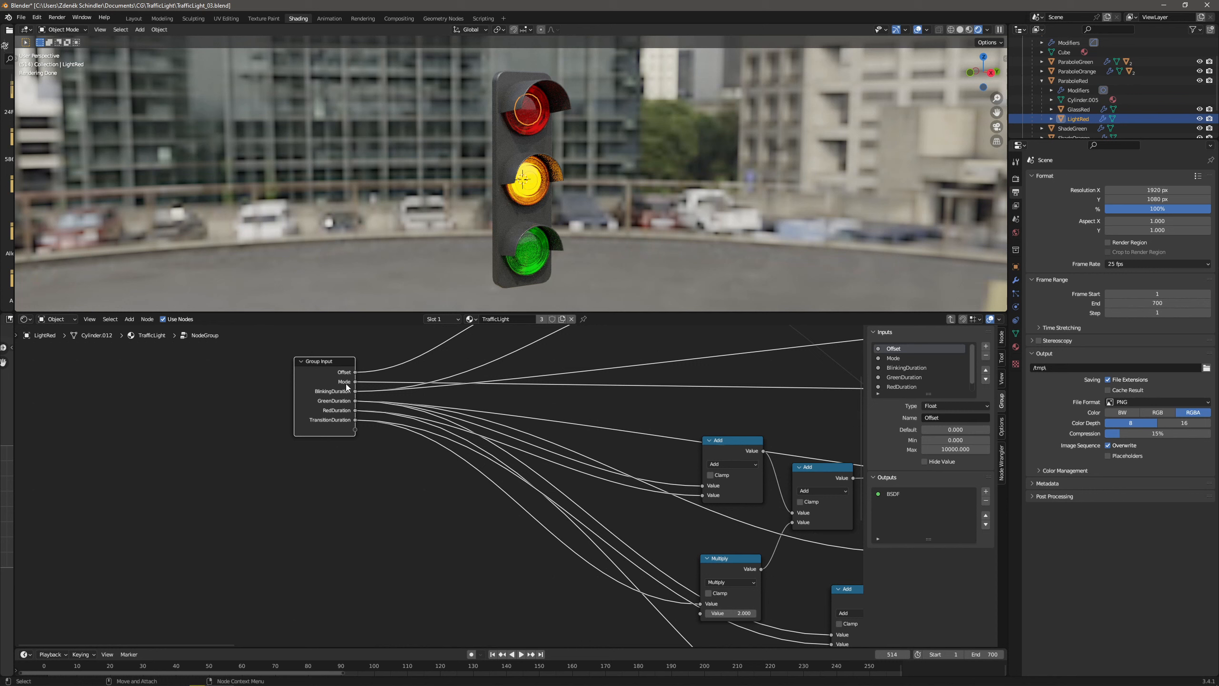
Leave the node group, frame its node at the material's top level and play the animation from the first frame.
click(951, 319)
key(Home)
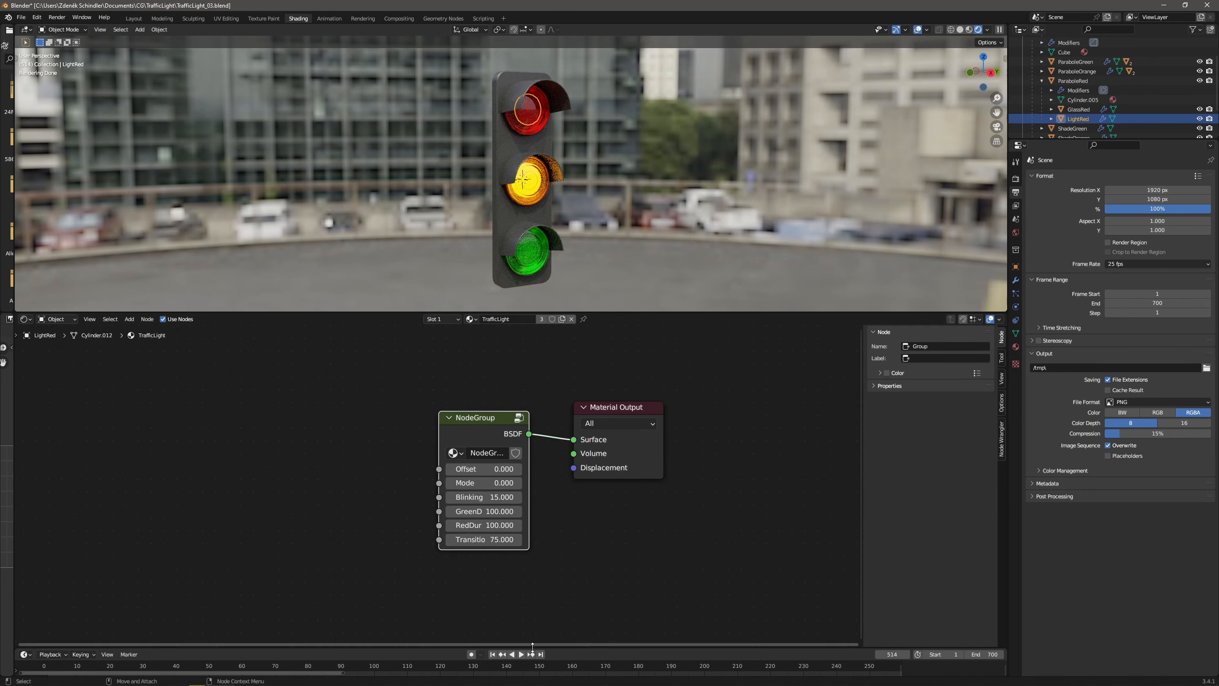
key(shift+Left)
click(521, 654)
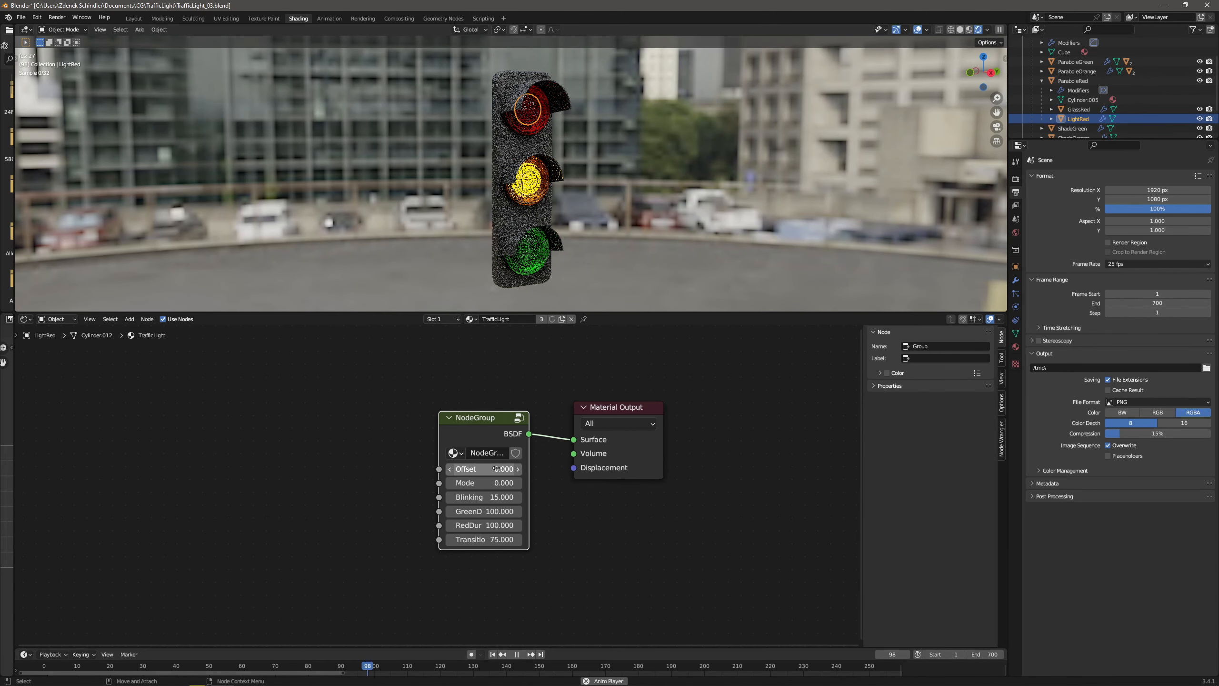
Set the NodeGroup node's Mode to 1 while the animation plays.
click(486, 481)
key(BackSpace)
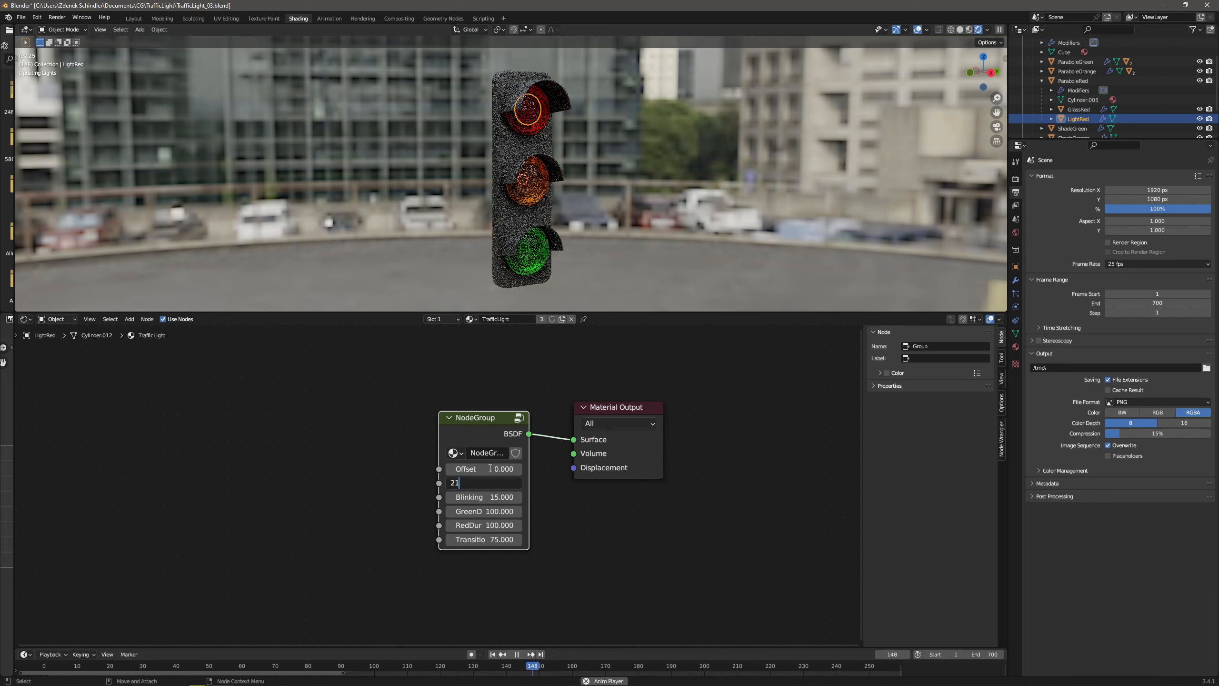
text(1)
key(Return)
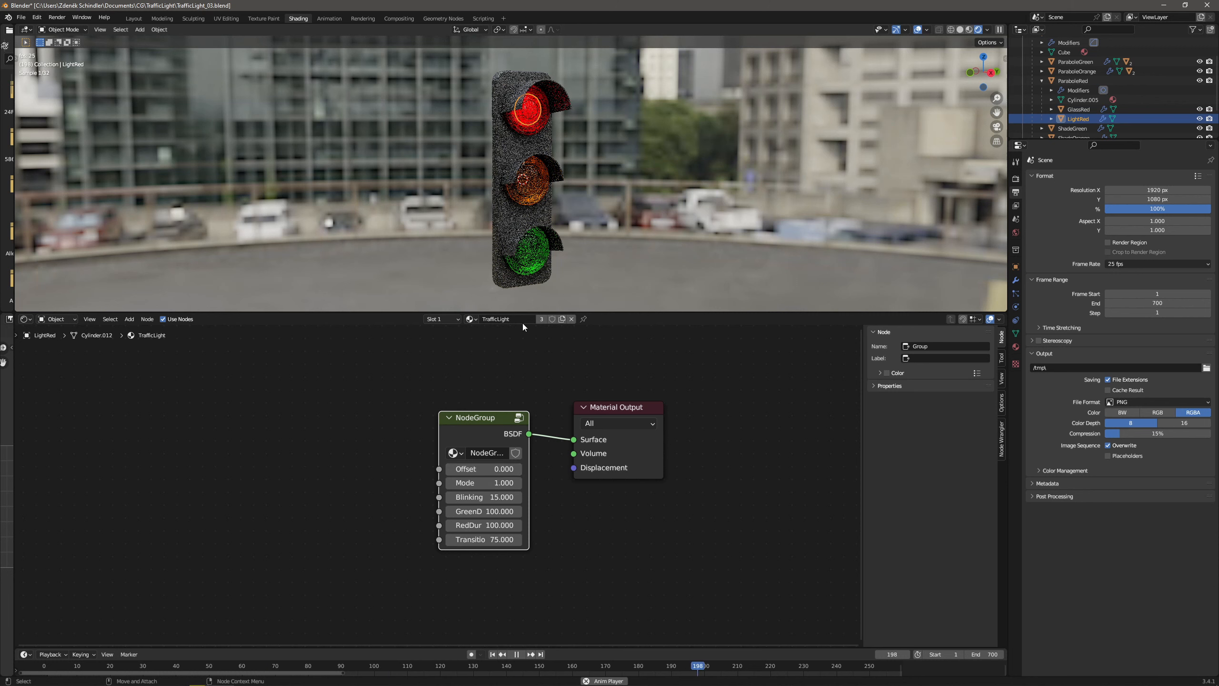
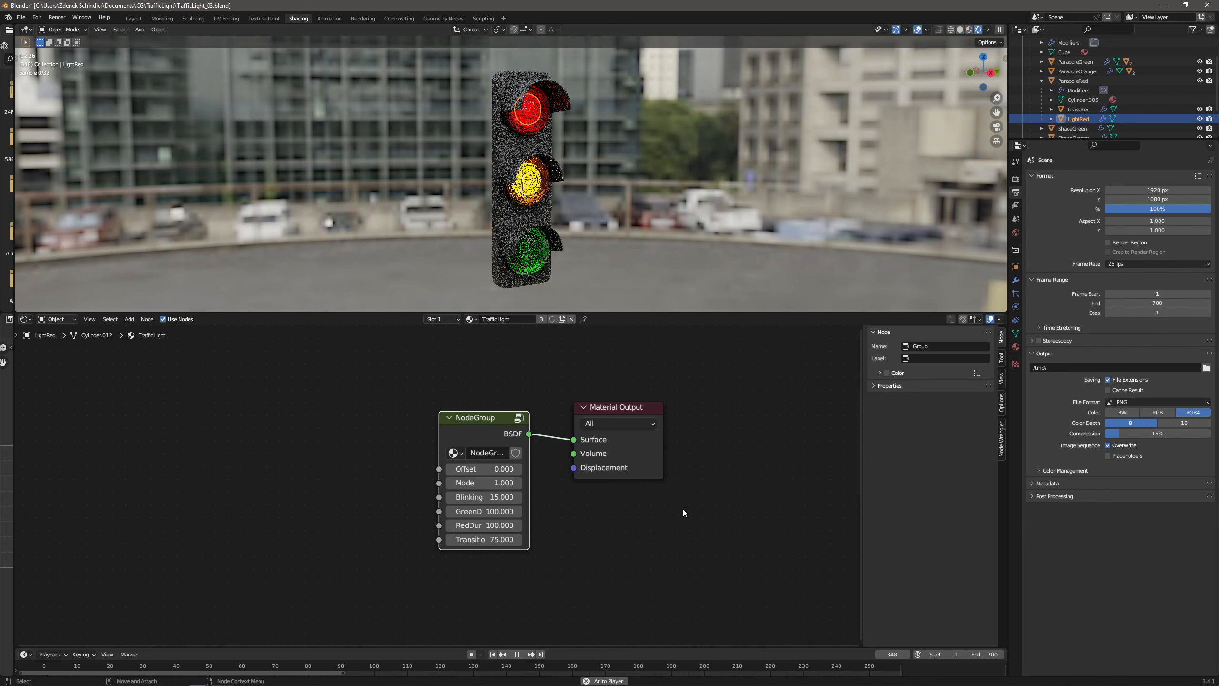
Stop playback, return to the first frame, then duplicate the whole traffic light and move the copy to the right of the original.
click(516, 654)
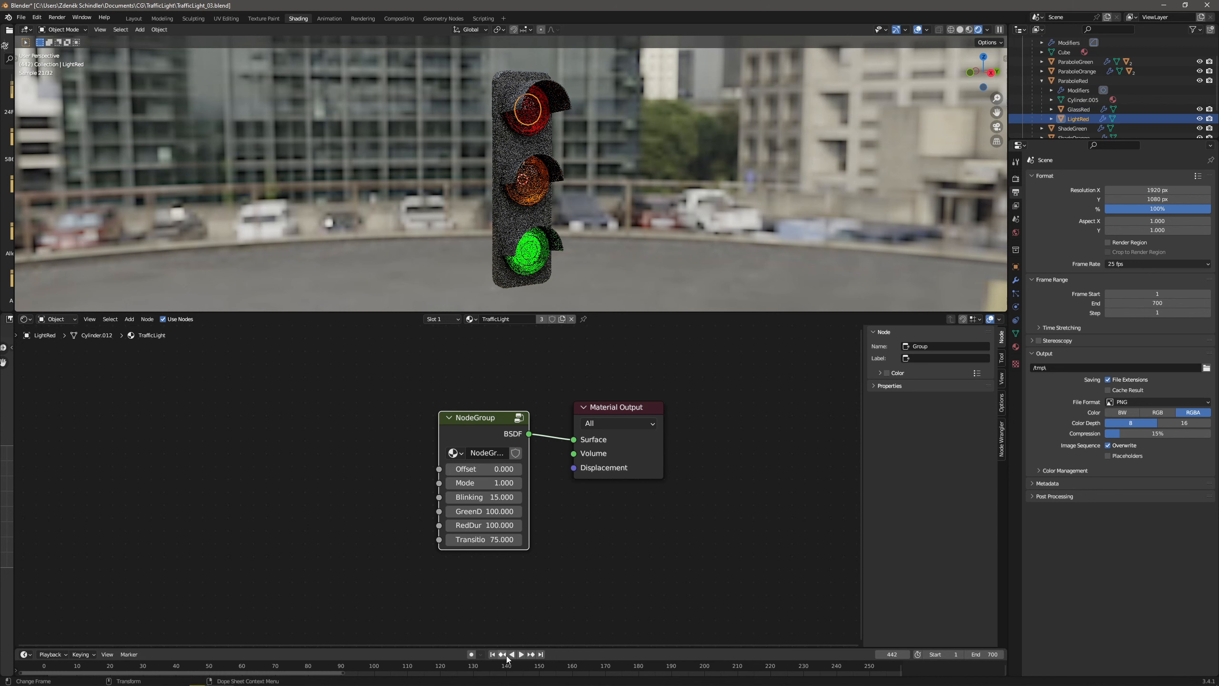
click(492, 653)
key(ctrl+b)
drag(457, 52, 589, 278)
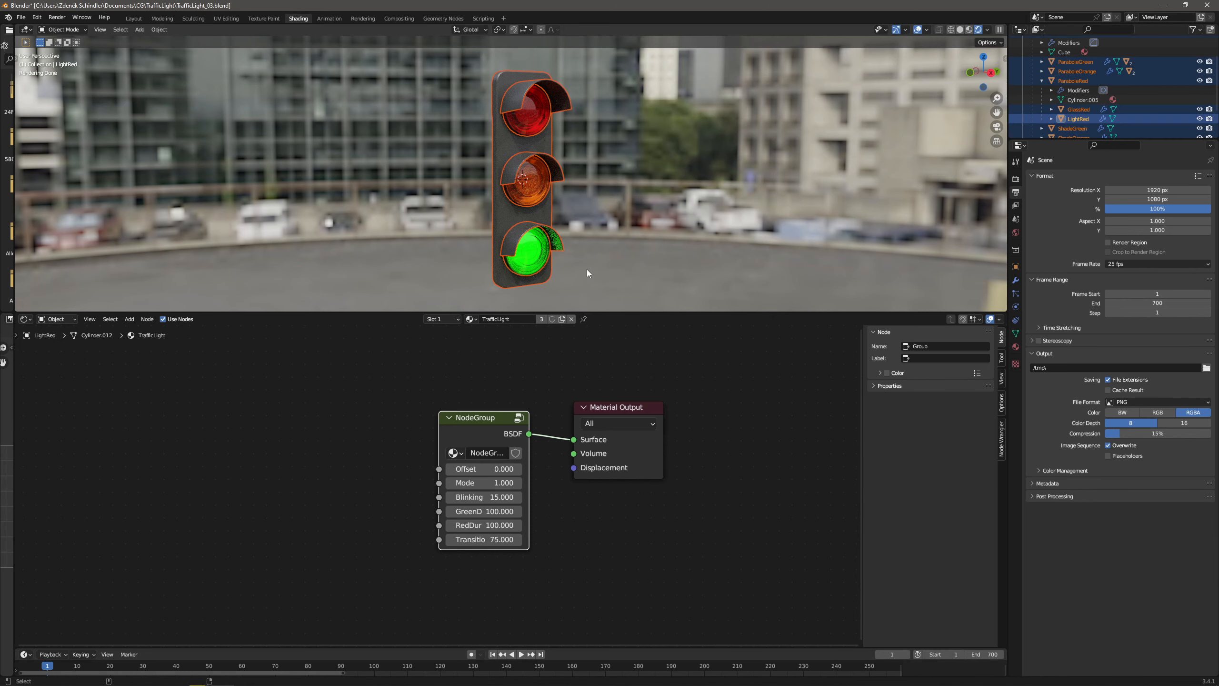
key(shift+d)
right_click(646, 241)
key(shift+space)
key(g)
drag(561, 179, 660, 168)
Give the duplicate's LightGreen.001 its own single-user copy of the TrafficLight material and set that copy's Mode to 0.
click(632, 184)
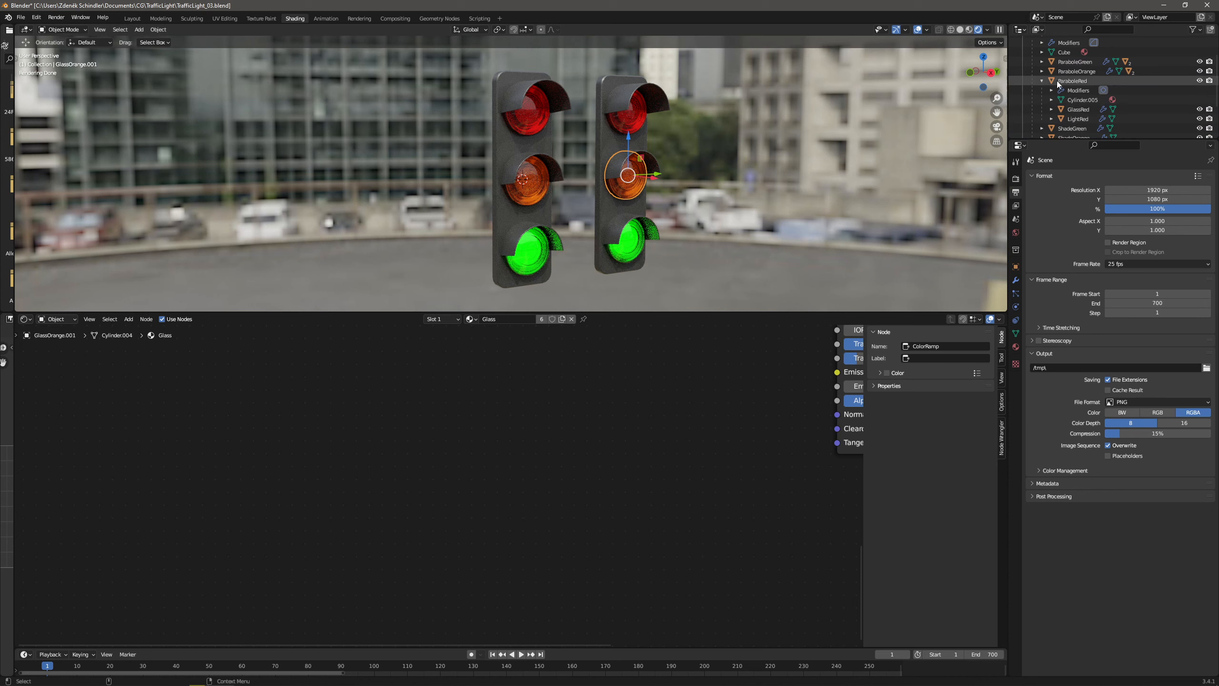
click(1040, 80)
scroll(1040, 69, up, 2)
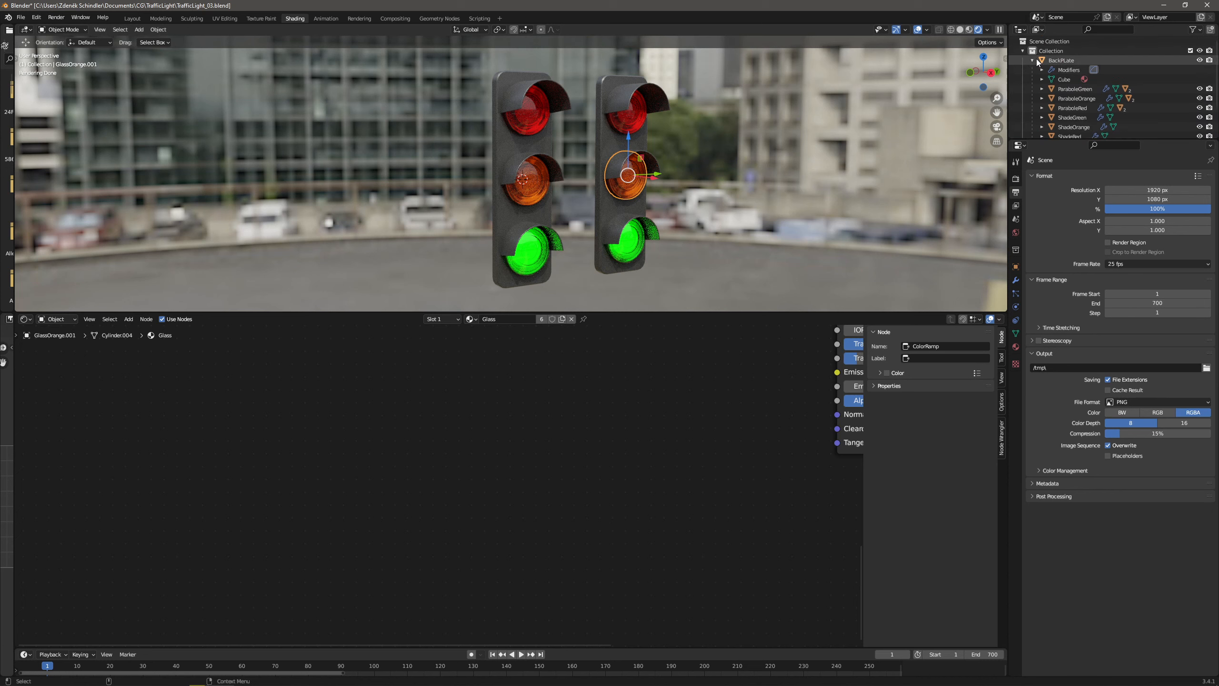
click(1033, 60)
click(1032, 70)
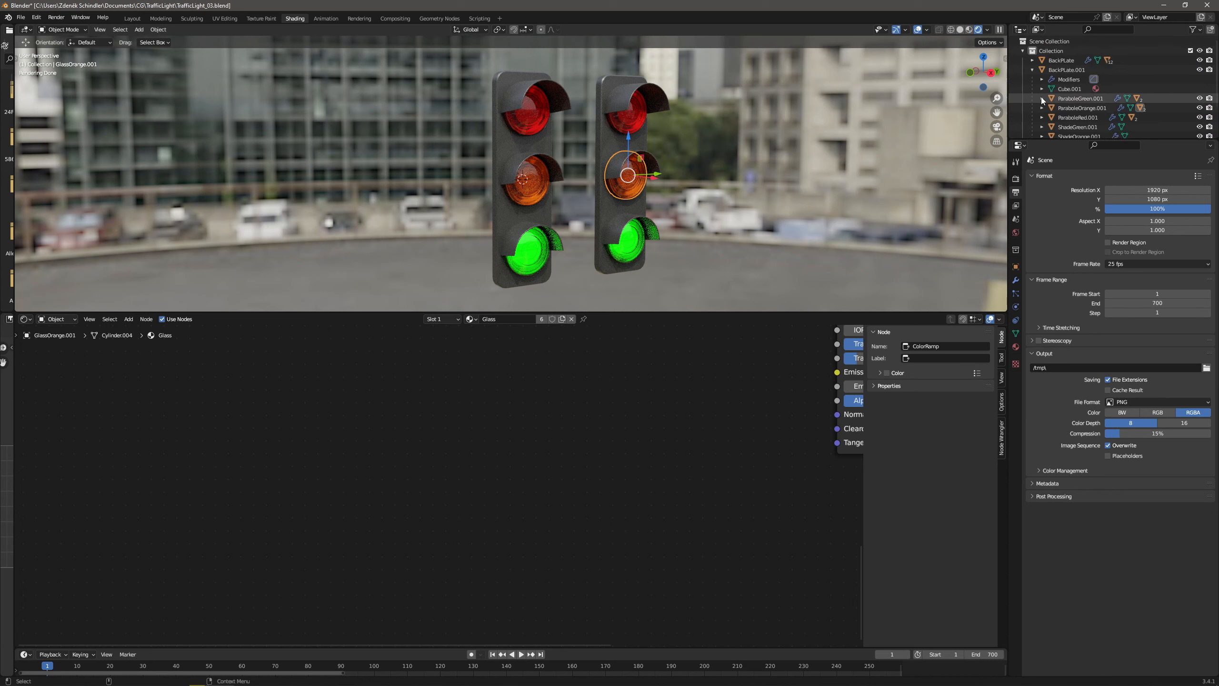
click(1042, 98)
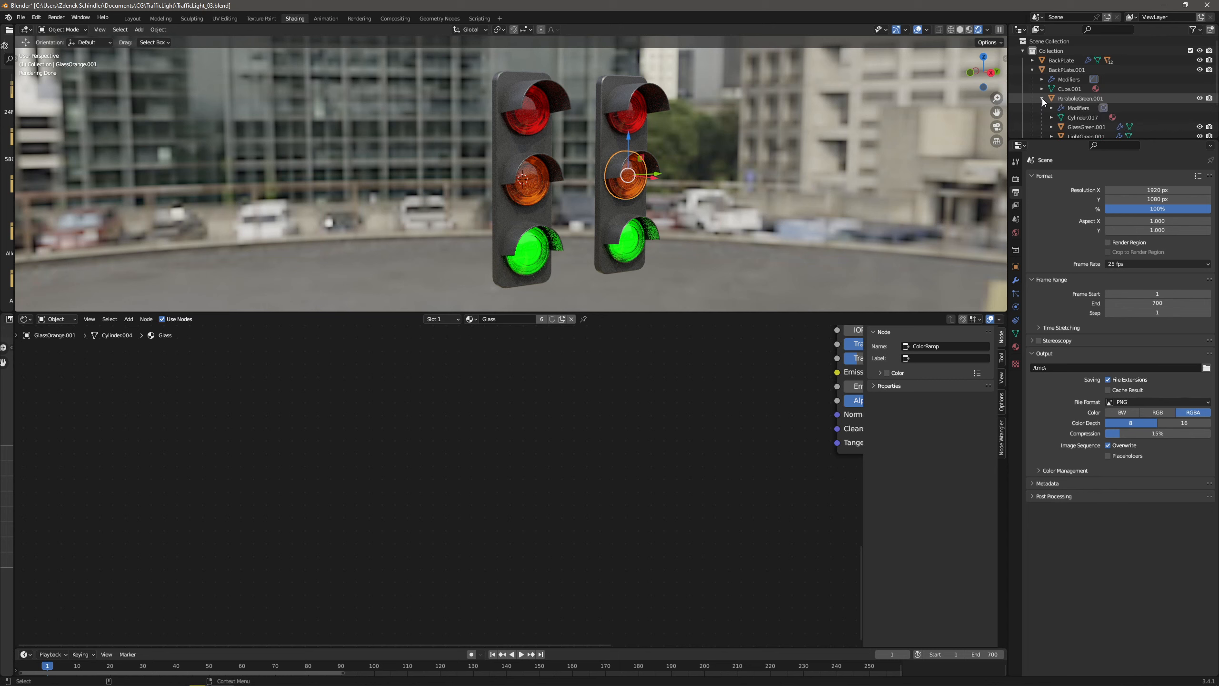
click(1087, 135)
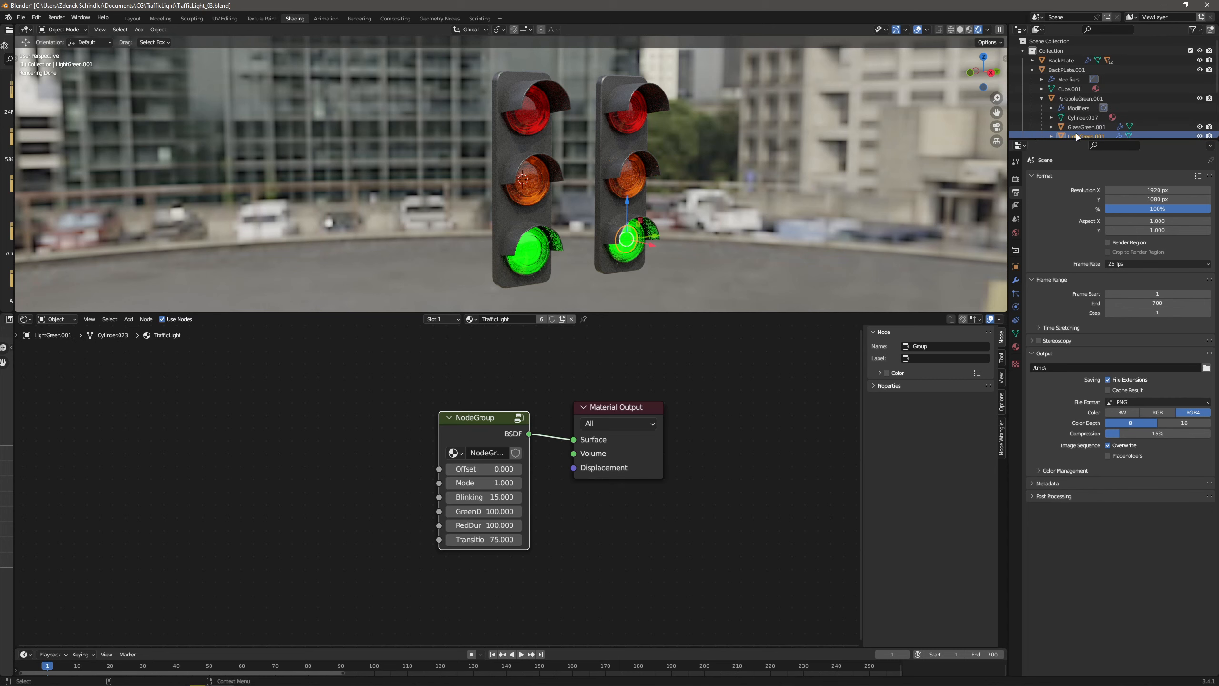
click(562, 319)
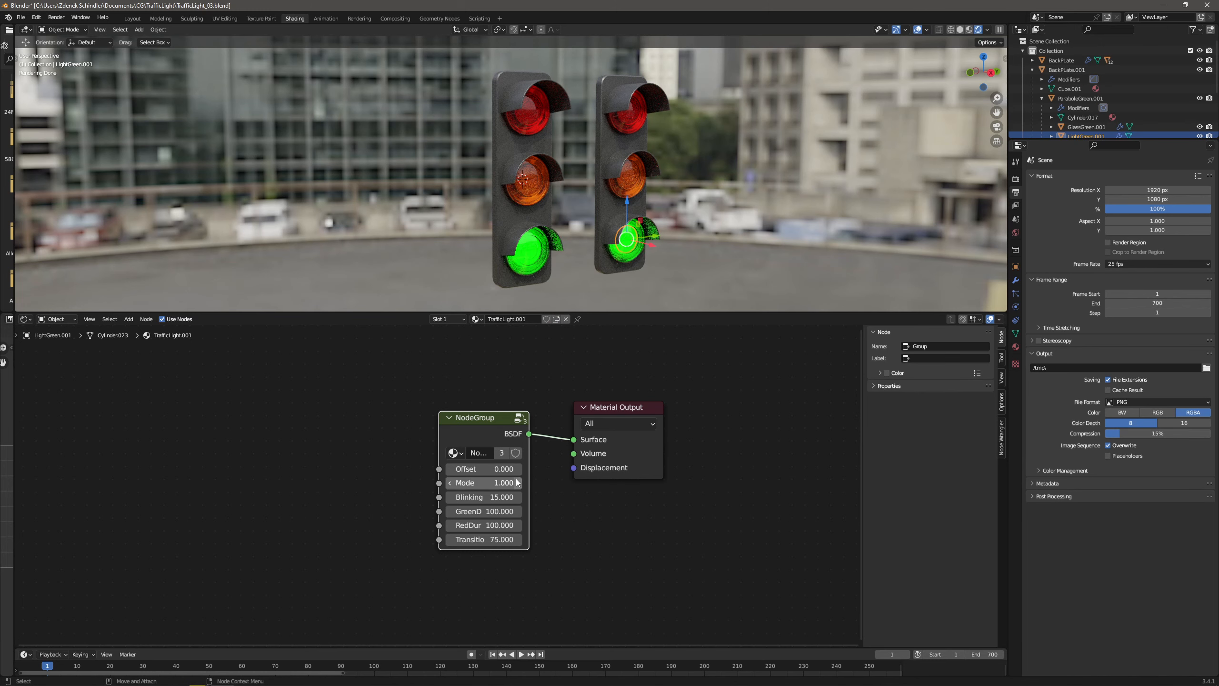
key(Return)
Assign the TrafficLight.001 material to LightOrange.001 under ParaboleOrange.001.
scroll(1124, 131, down, 2)
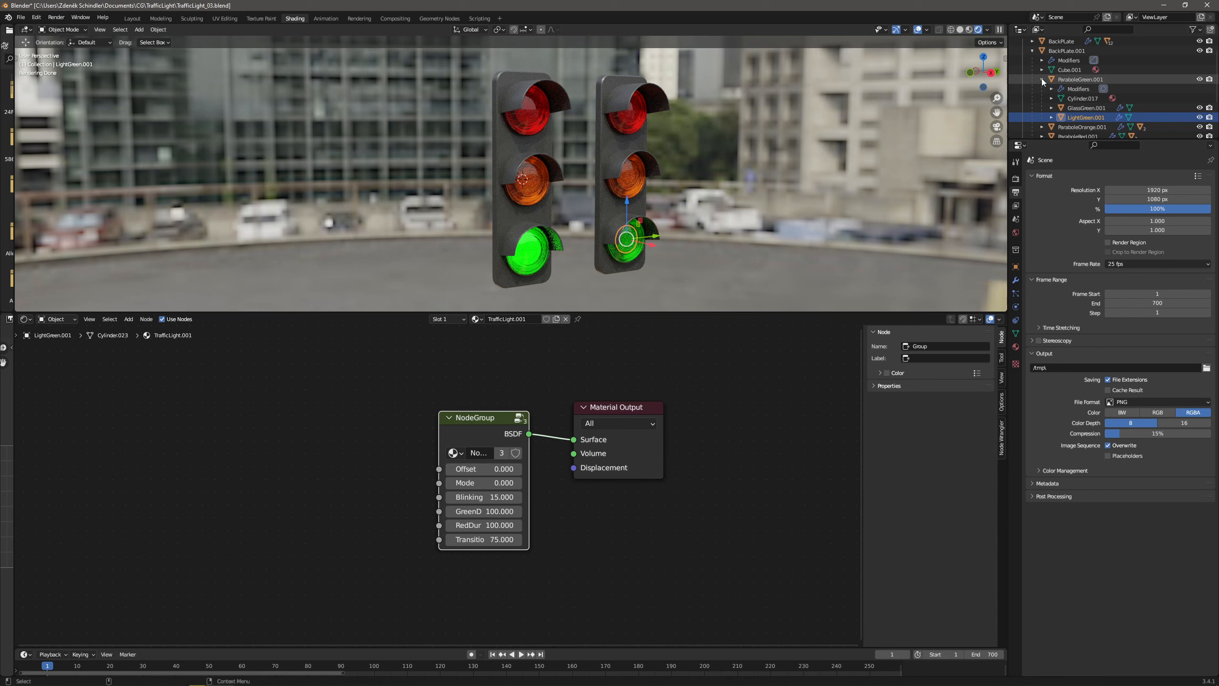
click(1042, 79)
click(1042, 89)
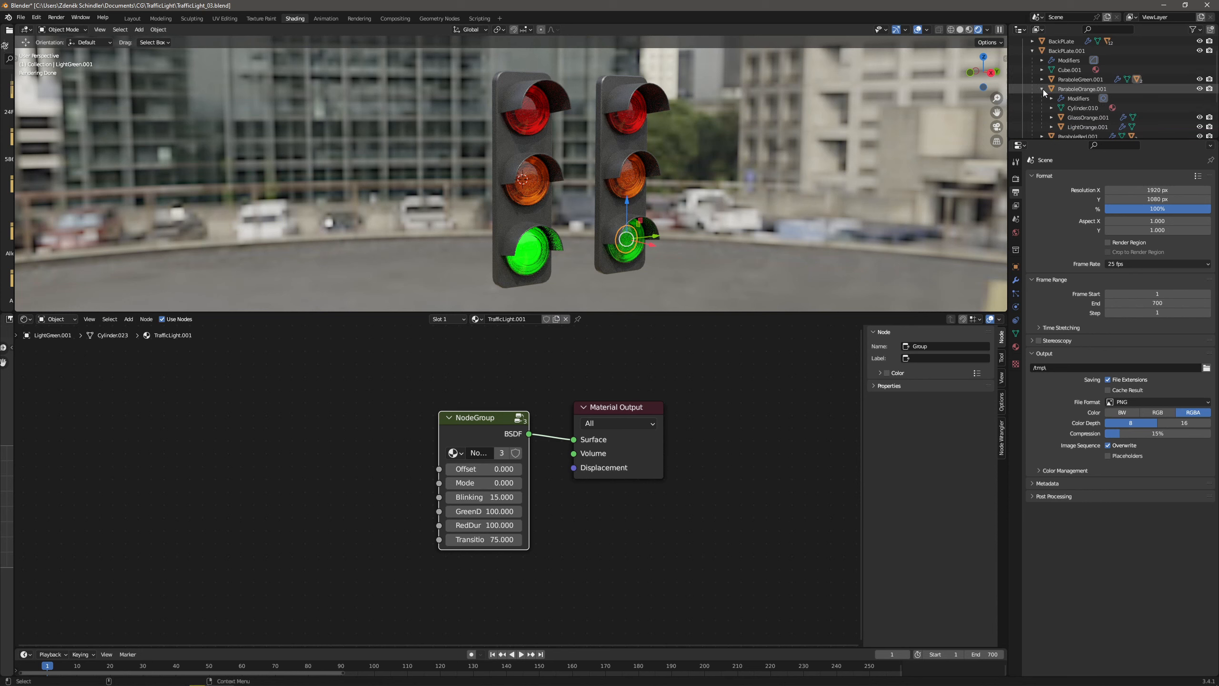
click(1092, 127)
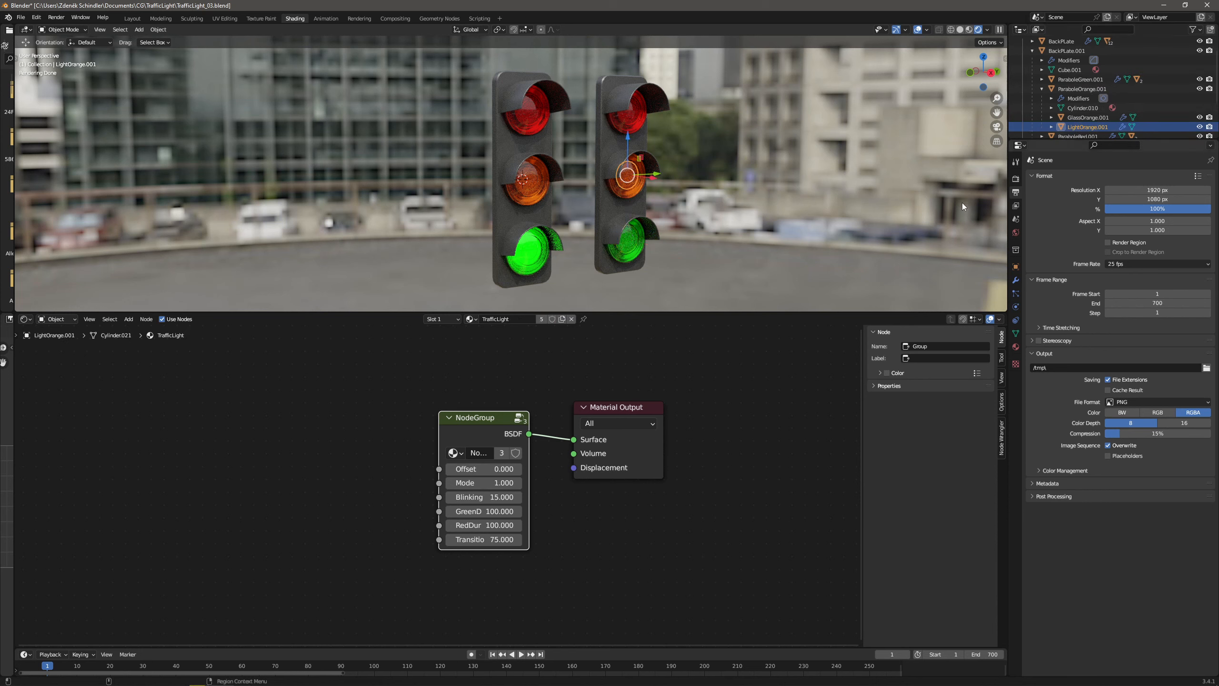
click(471, 319)
click(497, 374)
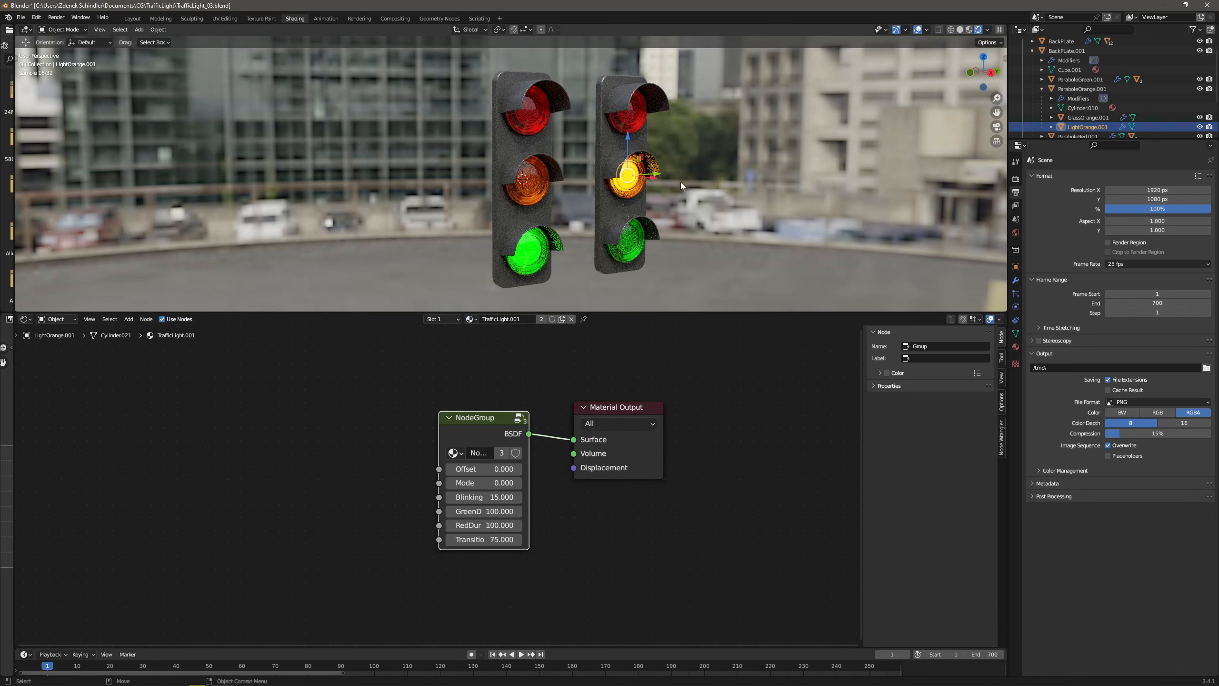
Assign the TrafficLight.001 material to LightRed.001 under ParaboleRed.001.
scroll(1081, 102, down, 1)
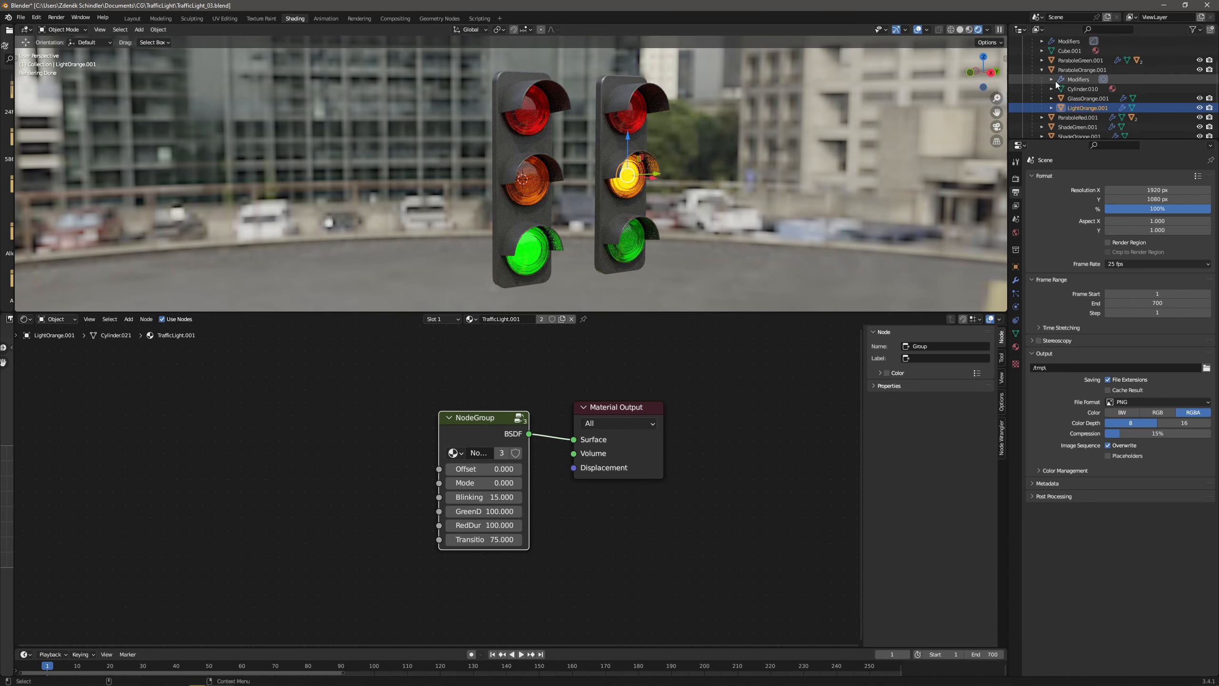
click(1042, 69)
click(1042, 80)
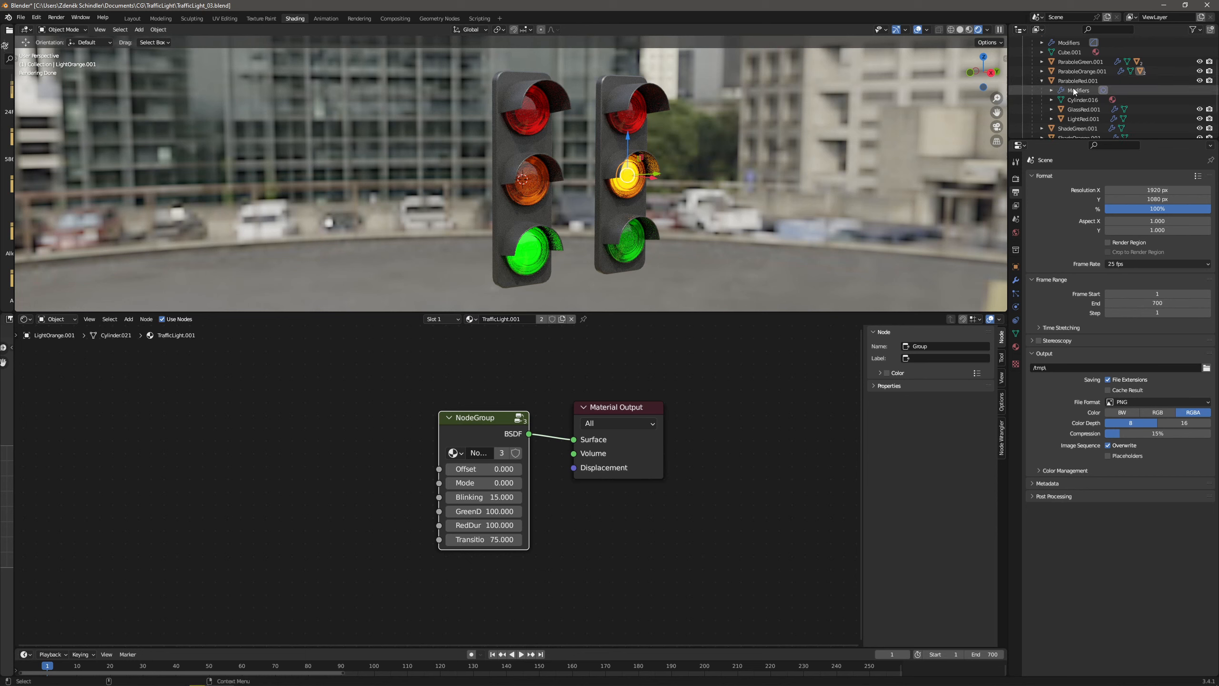
click(1069, 117)
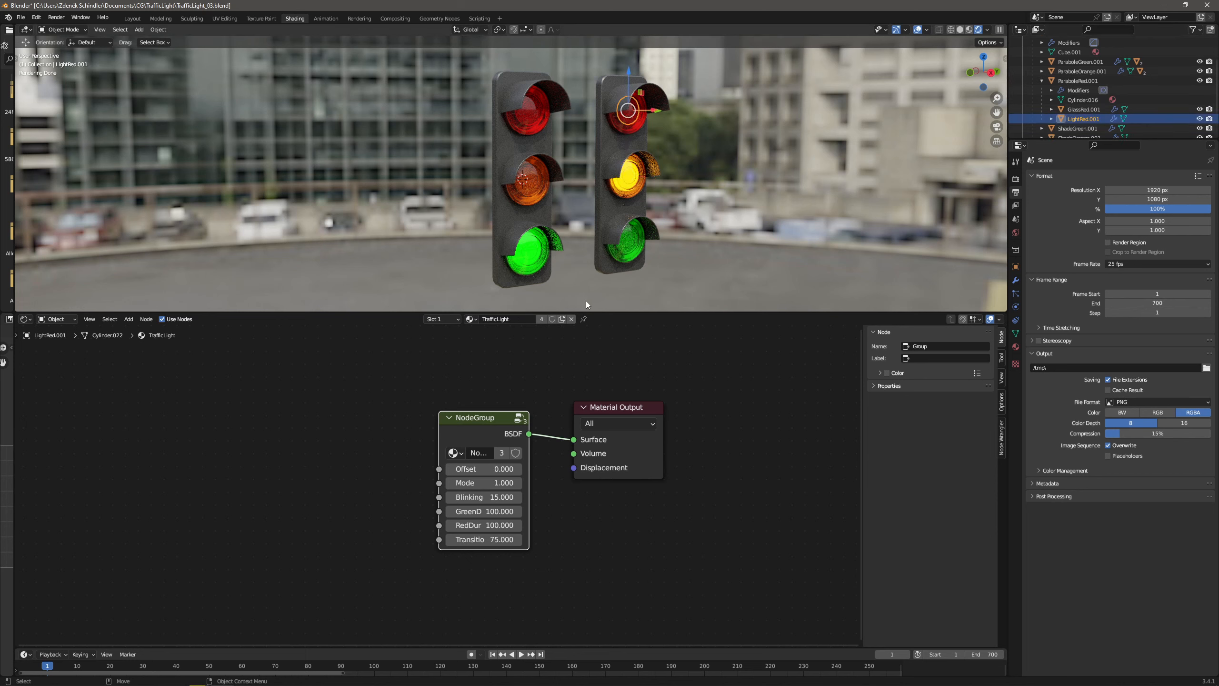
click(478, 323)
click(484, 368)
Play the animation from the first frame to compare both traffic lights, stop it and return to the first frame.
click(491, 654)
click(522, 654)
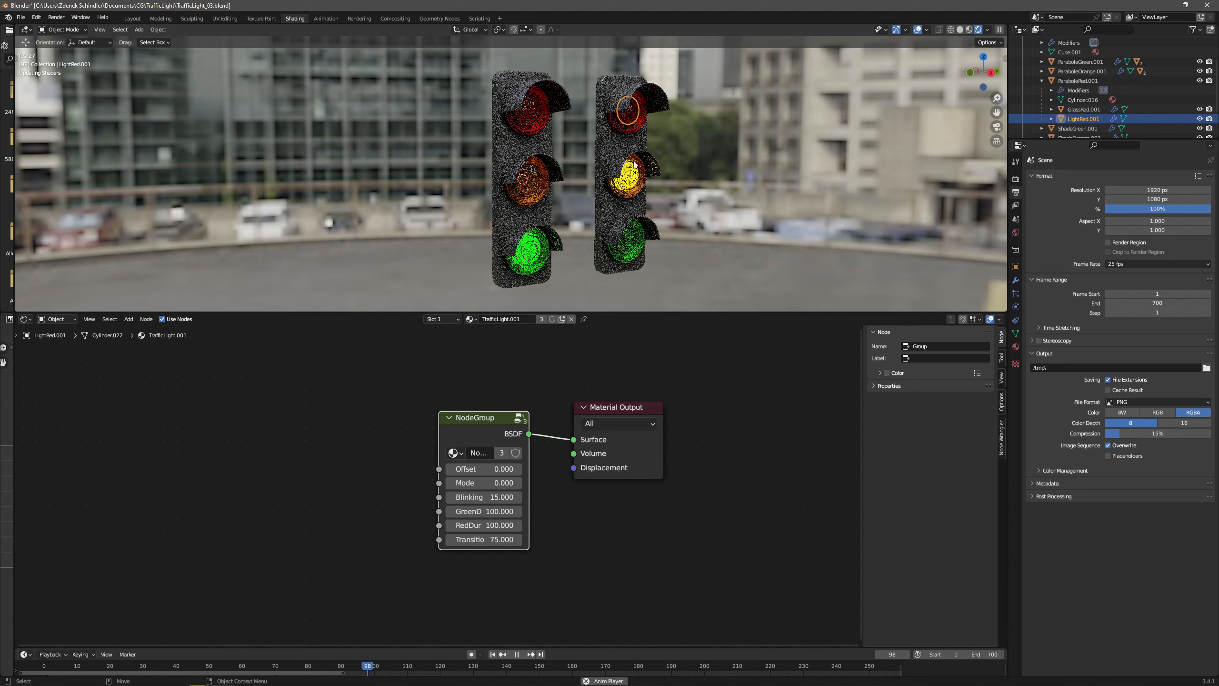
click(516, 653)
key(shift+Left)
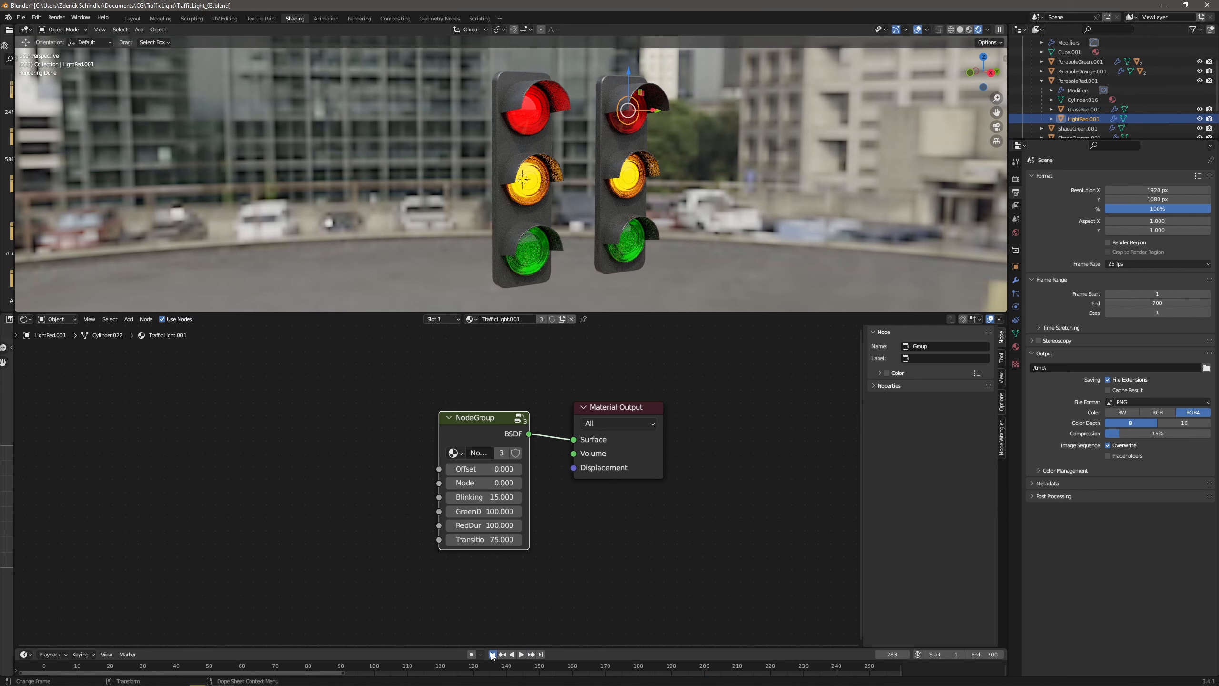
Duplicate the whole original traffic light and move the copy to its left.
drag(471, 52, 572, 305)
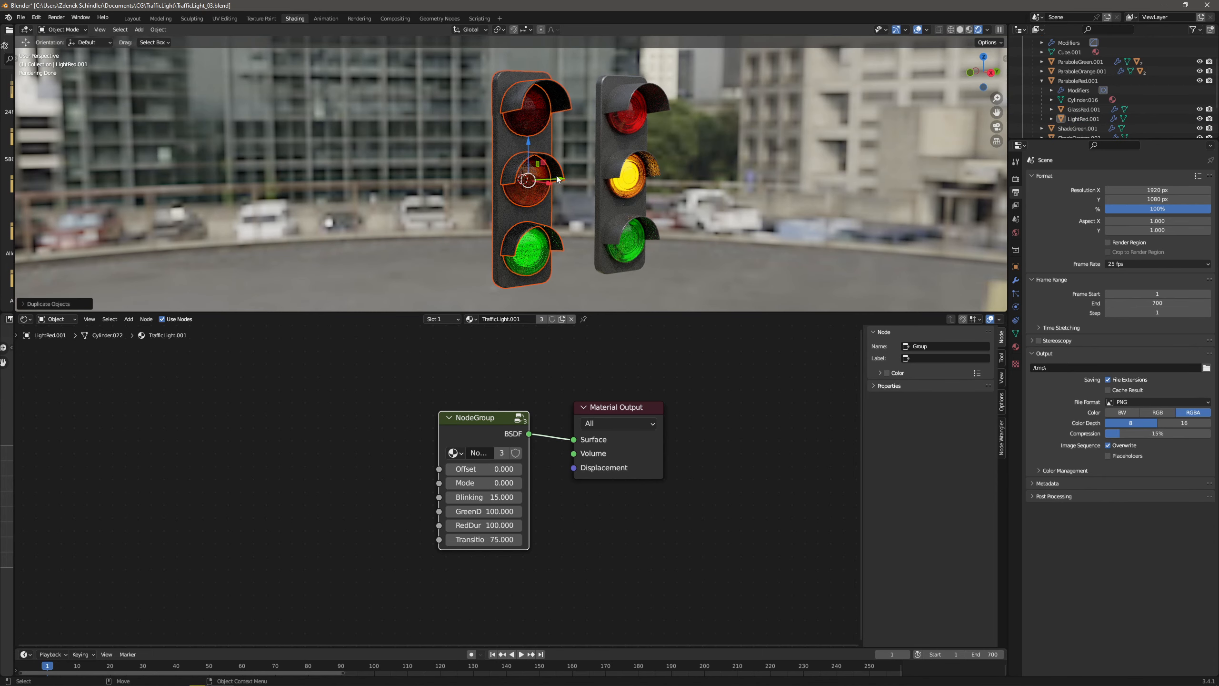
key(shift+d)
drag(458, 186, 440, 187)
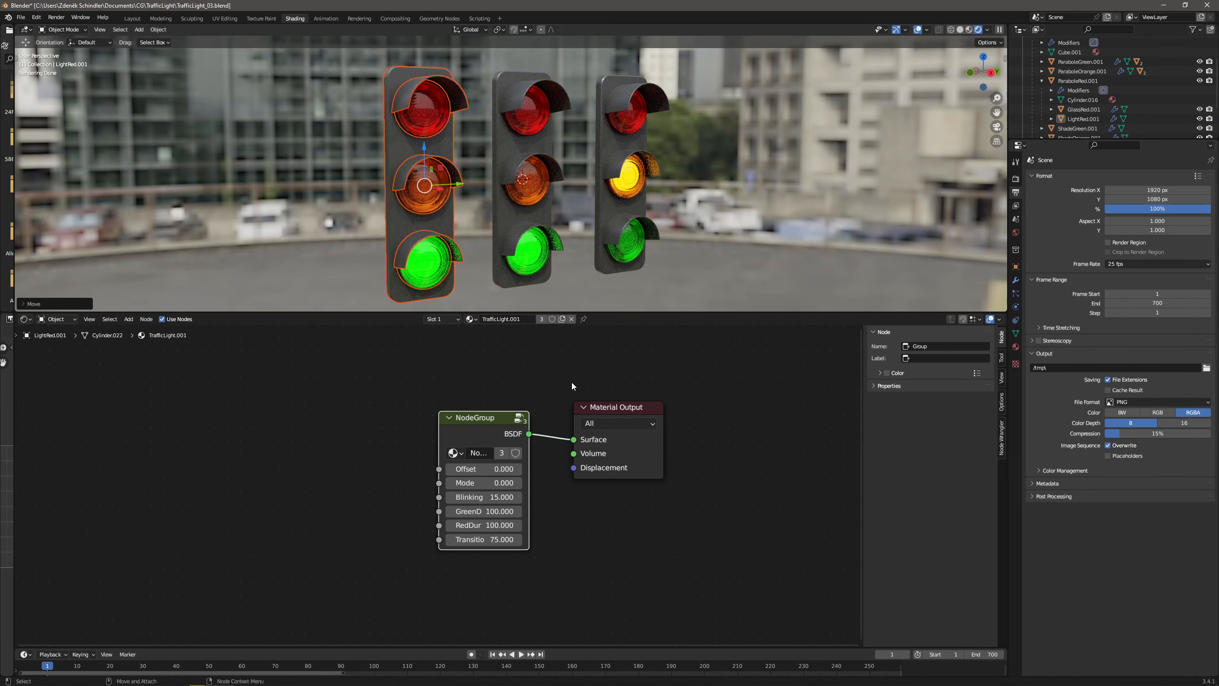
click(550, 352)
Make a single-user copy of the TrafficLight material on the left traffic light's LightGreen.002 and assign that copy to LightOrange.002.
click(426, 277)
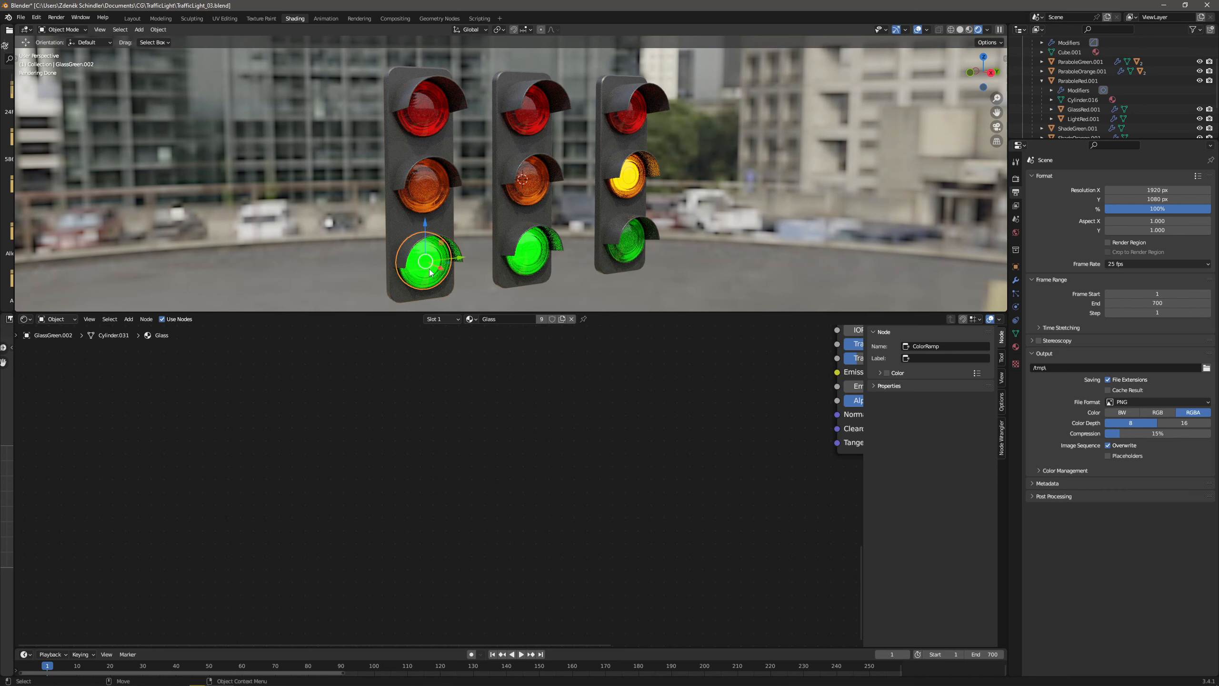
click(561, 319)
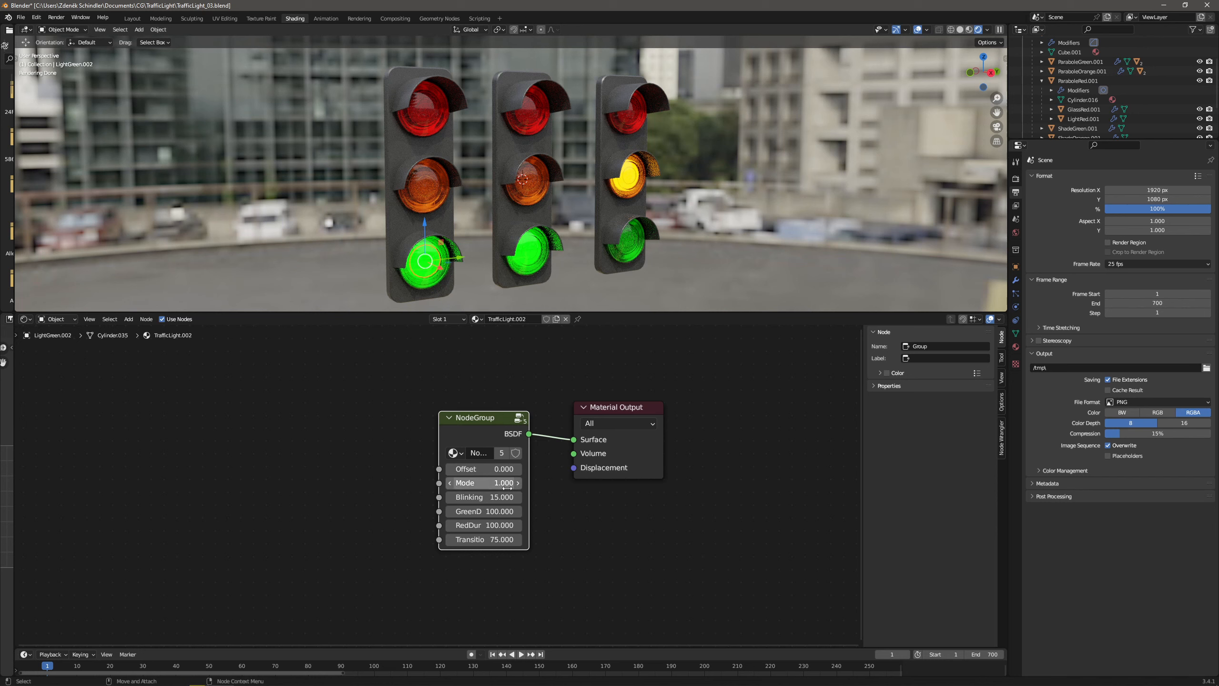
click(424, 193)
click(424, 193)
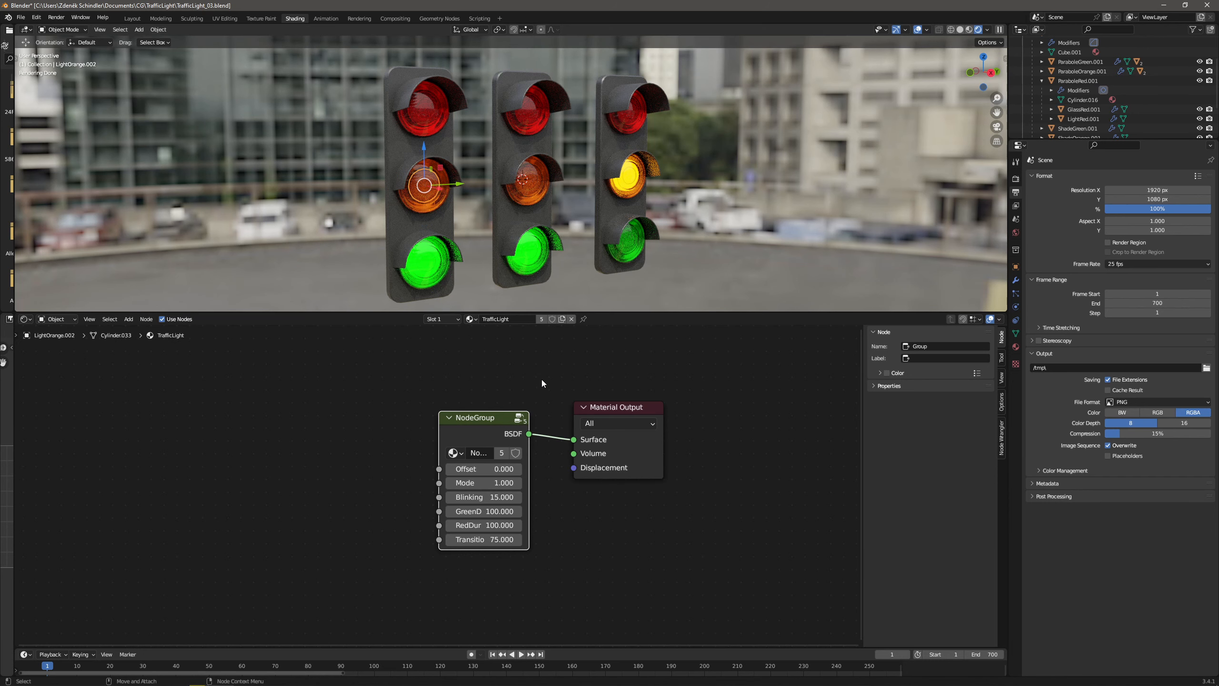
click(470, 319)
Assign the TrafficLight.002 material to LightRed.002 on the left traffic light.
click(430, 123)
click(430, 124)
click(470, 319)
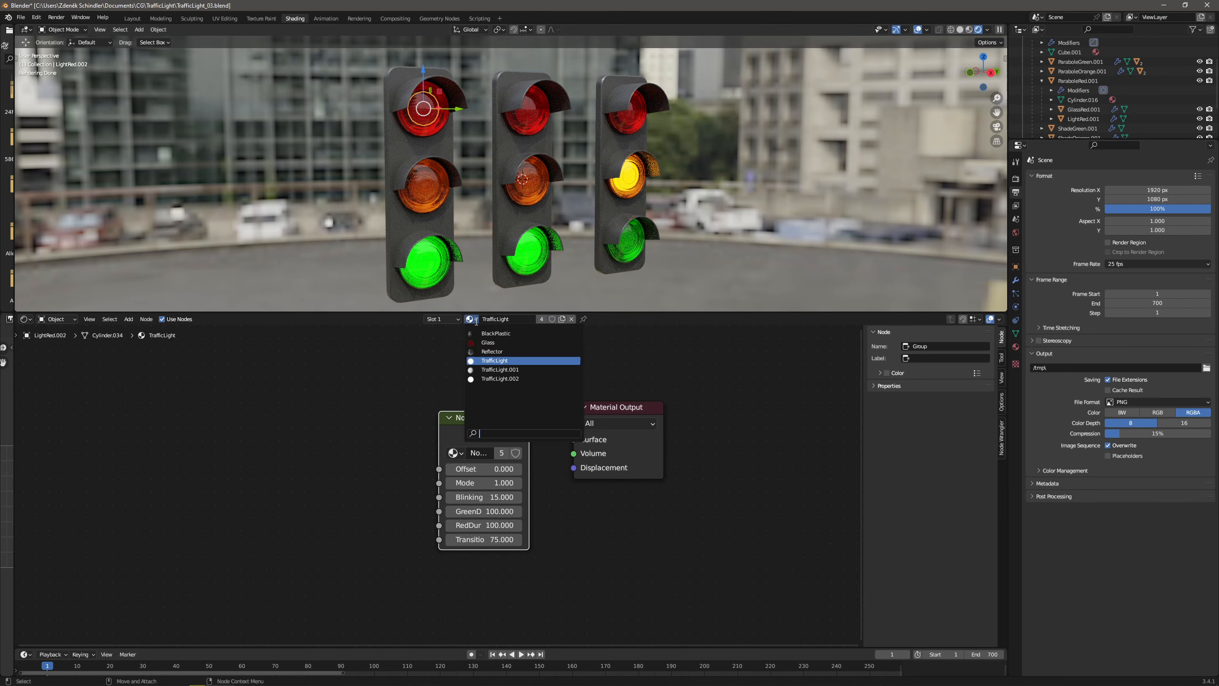
click(494, 375)
click(544, 382)
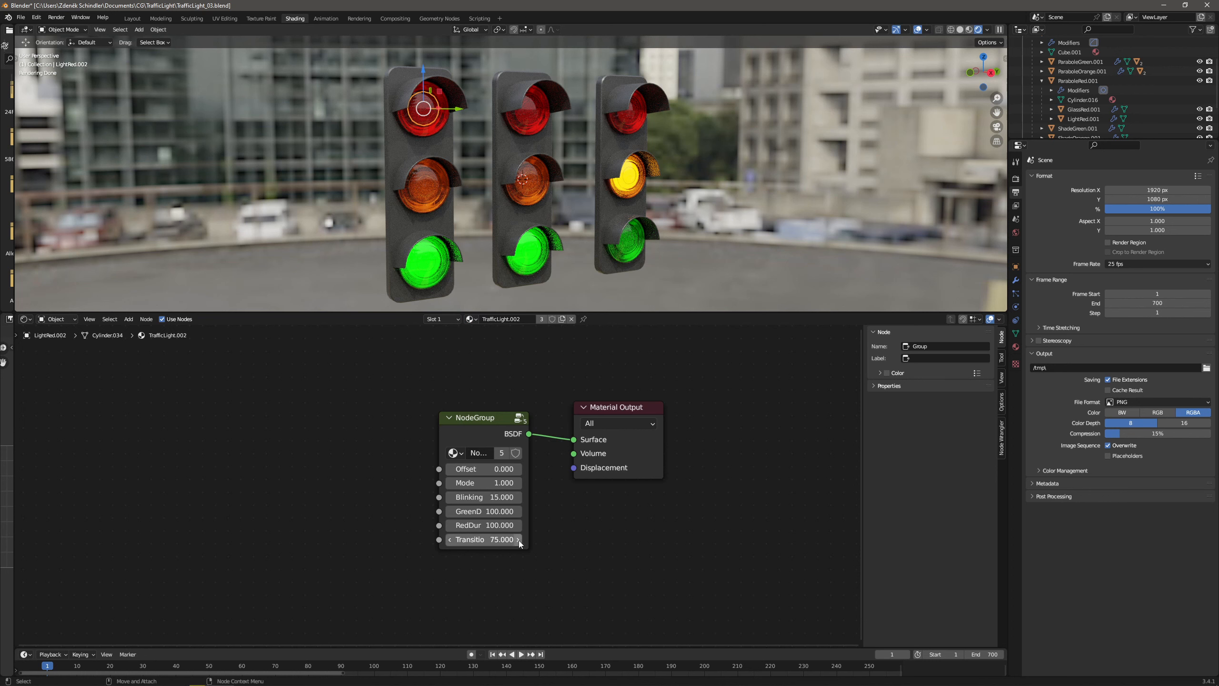
Set the Offset of the TrafficLight.002 node group to 175 and play the animation.
click(505, 468)
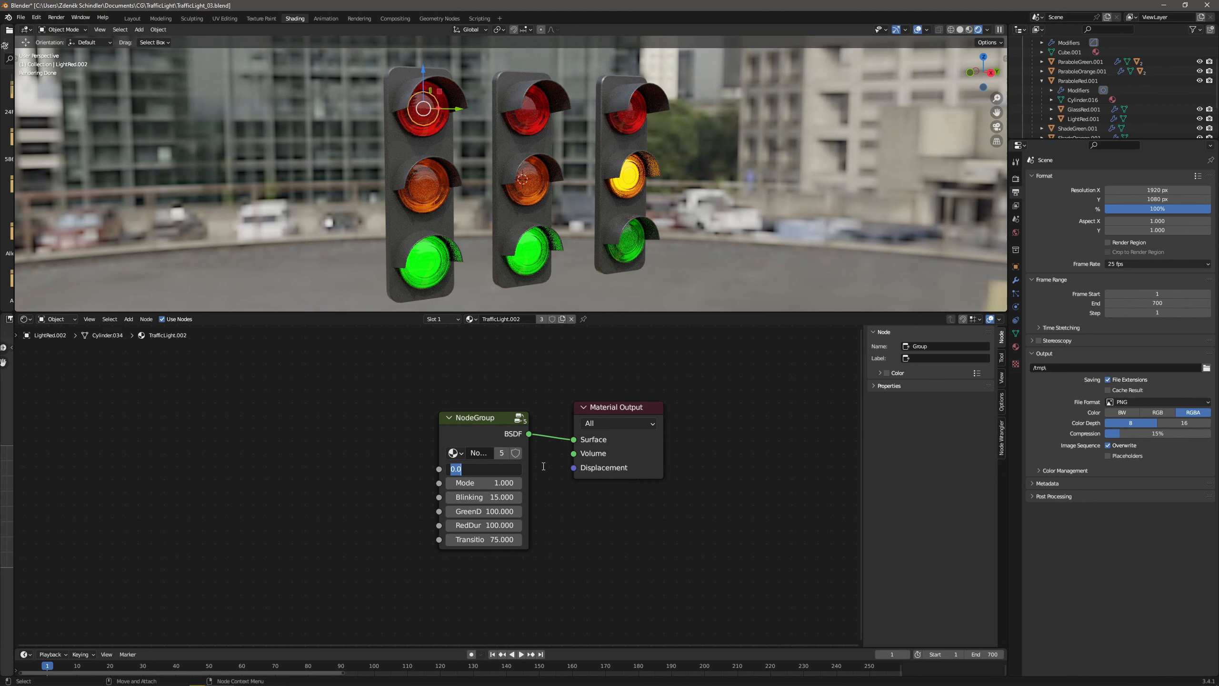
text(175)
key(Return)
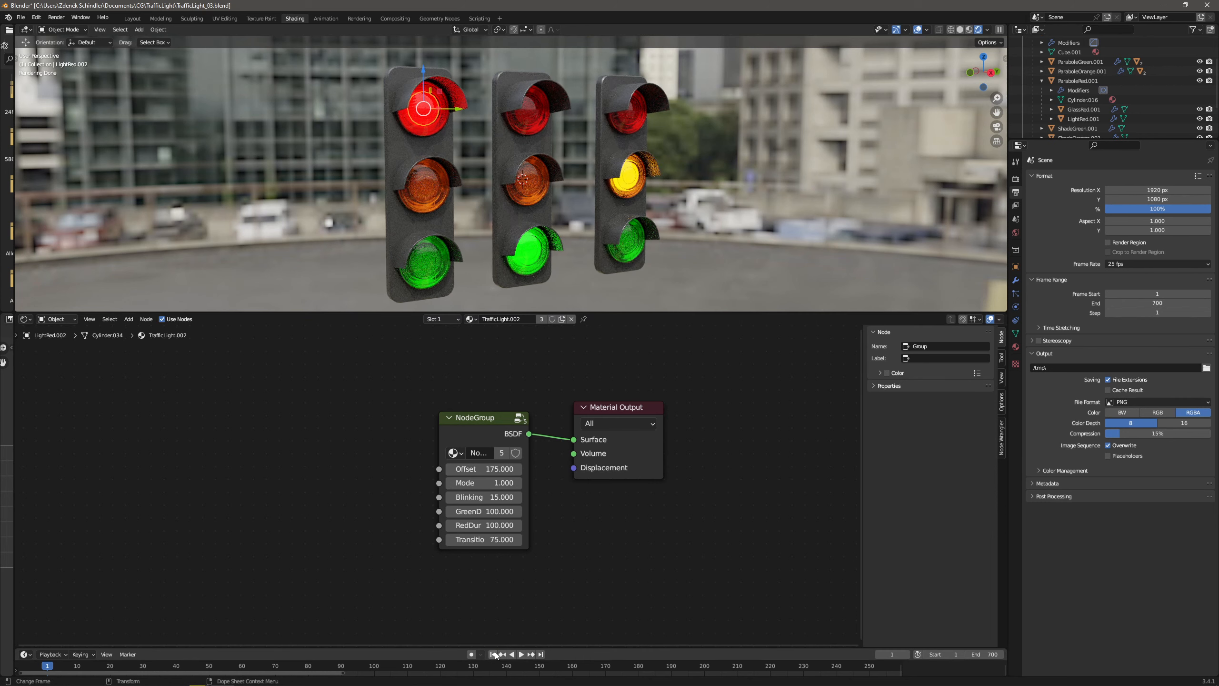
click(521, 653)
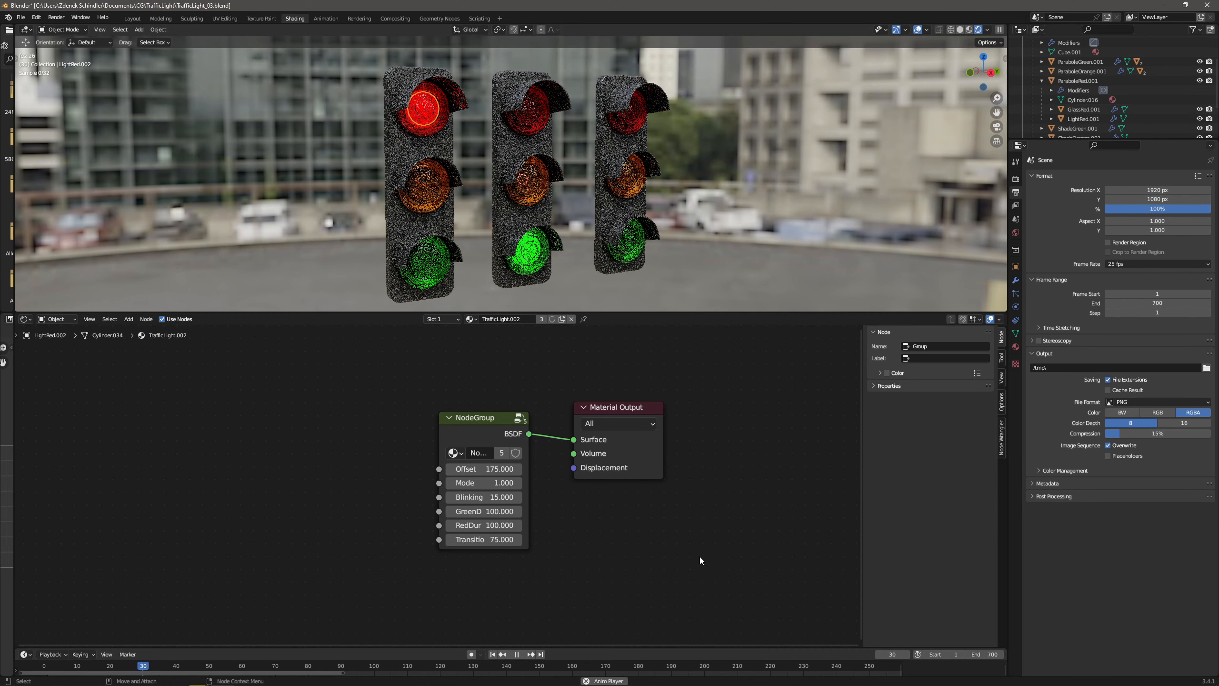